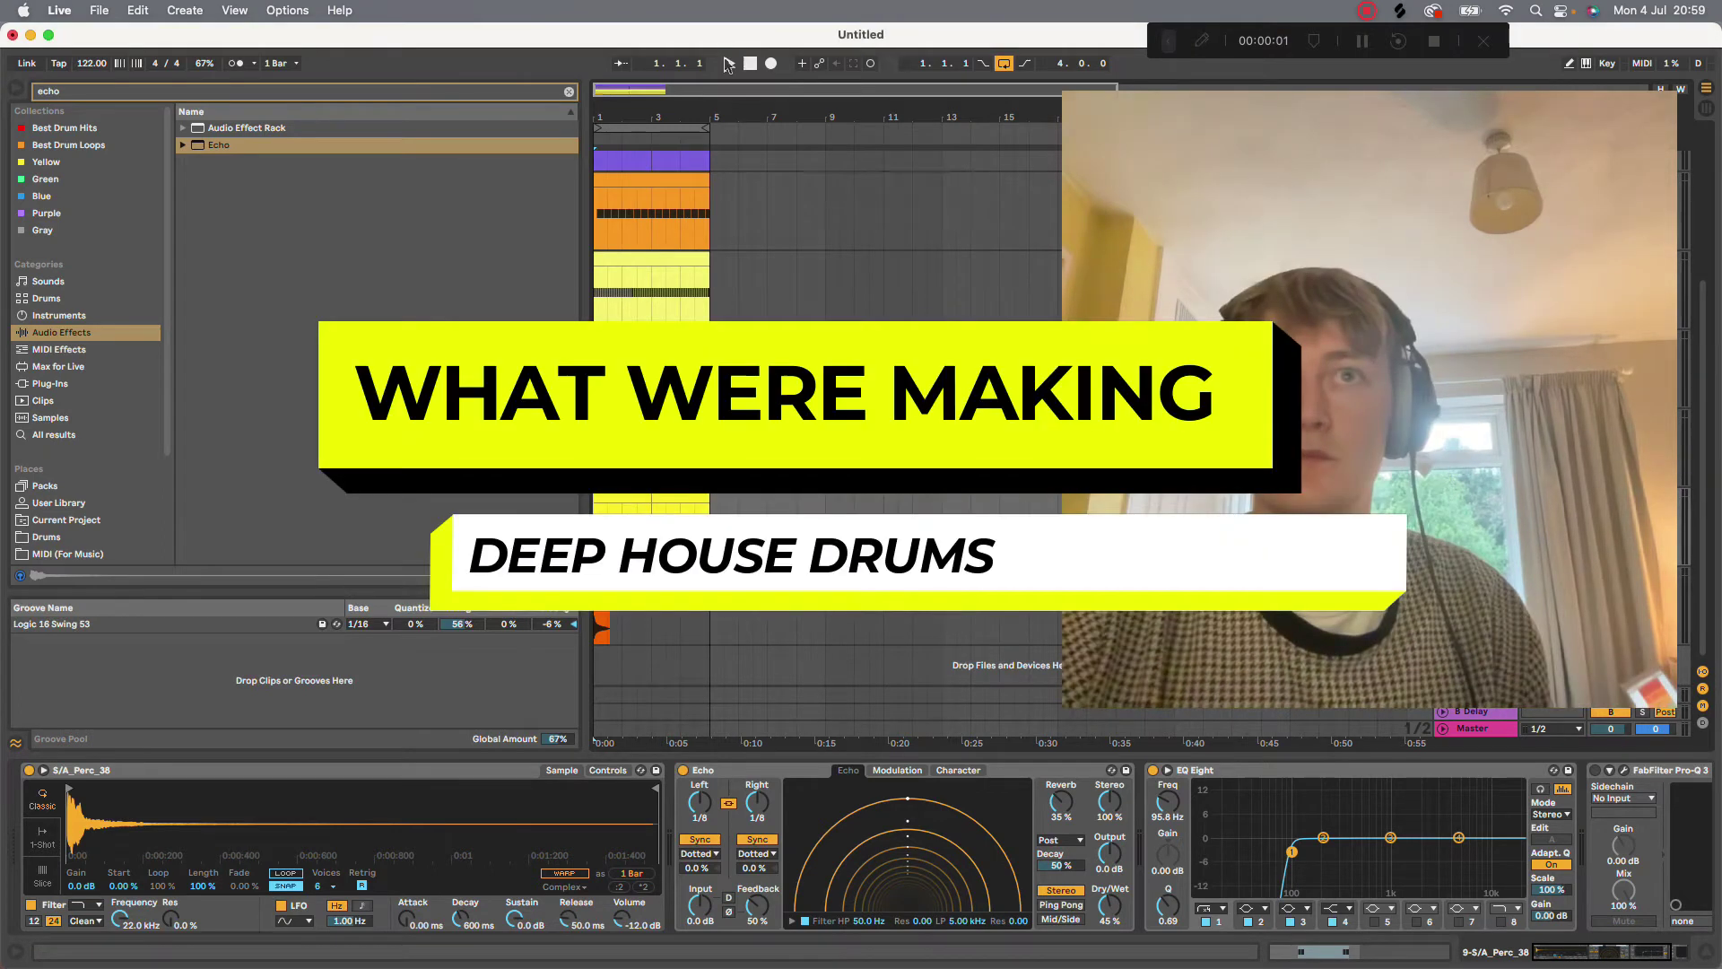
Play back the drum loop arrangement
left_click(728, 63)
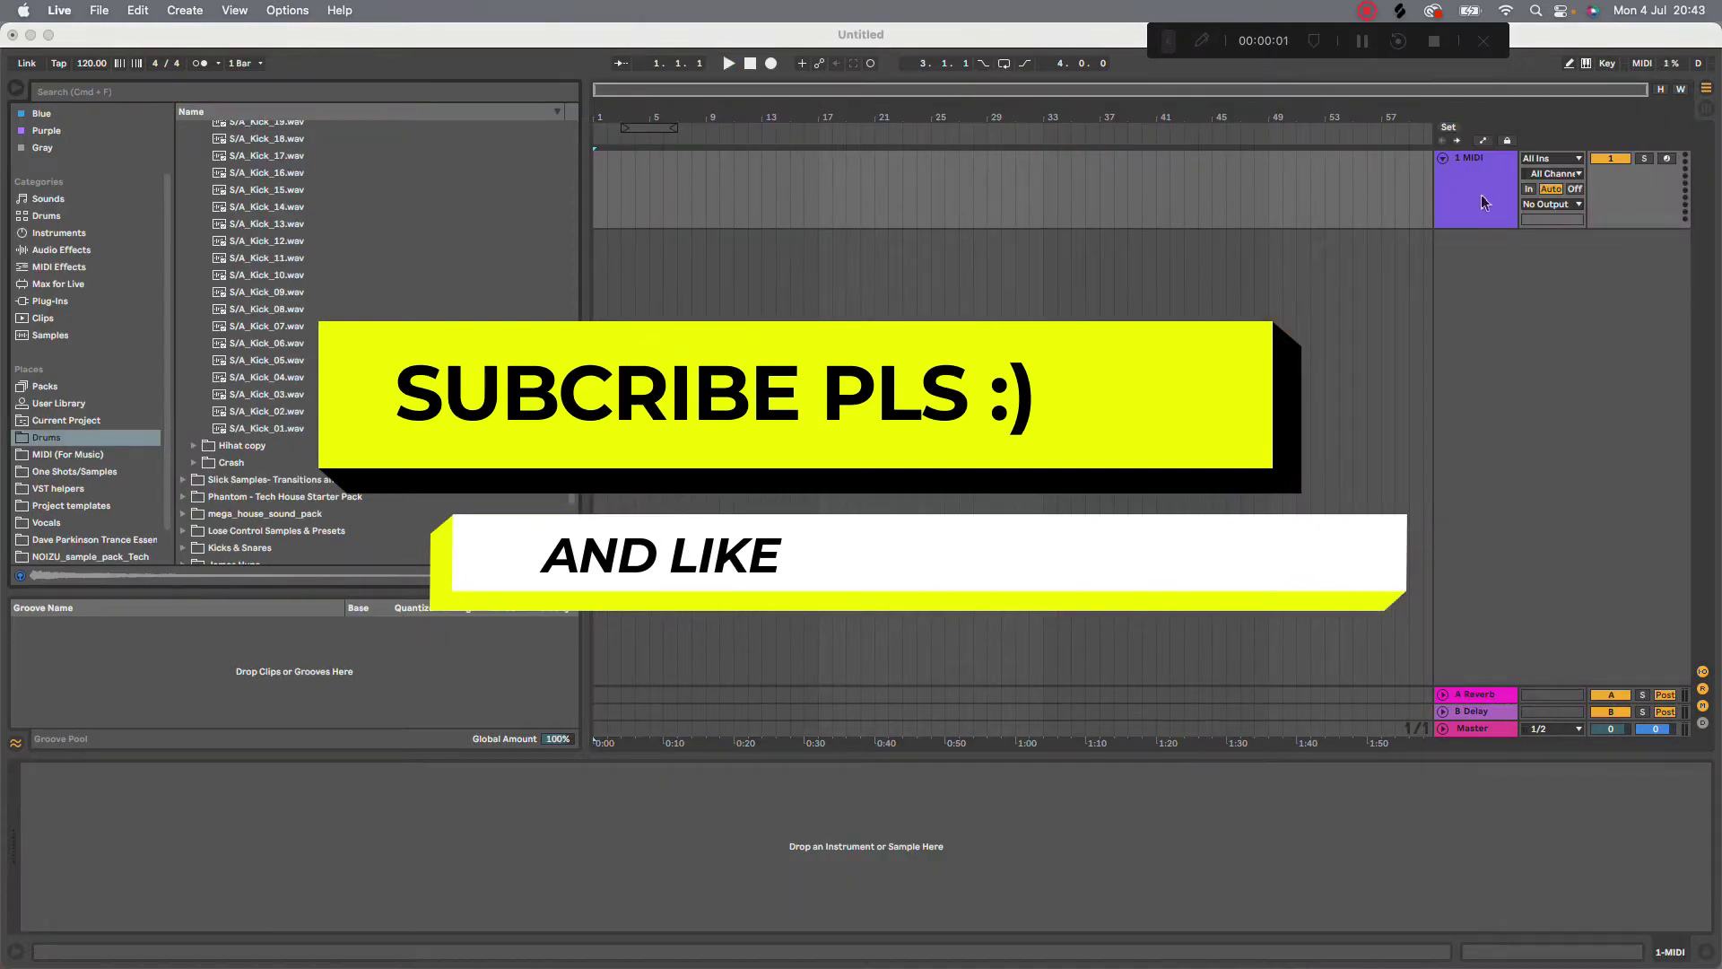
Rename the MIDI track as Kick
left_click(1482, 201)
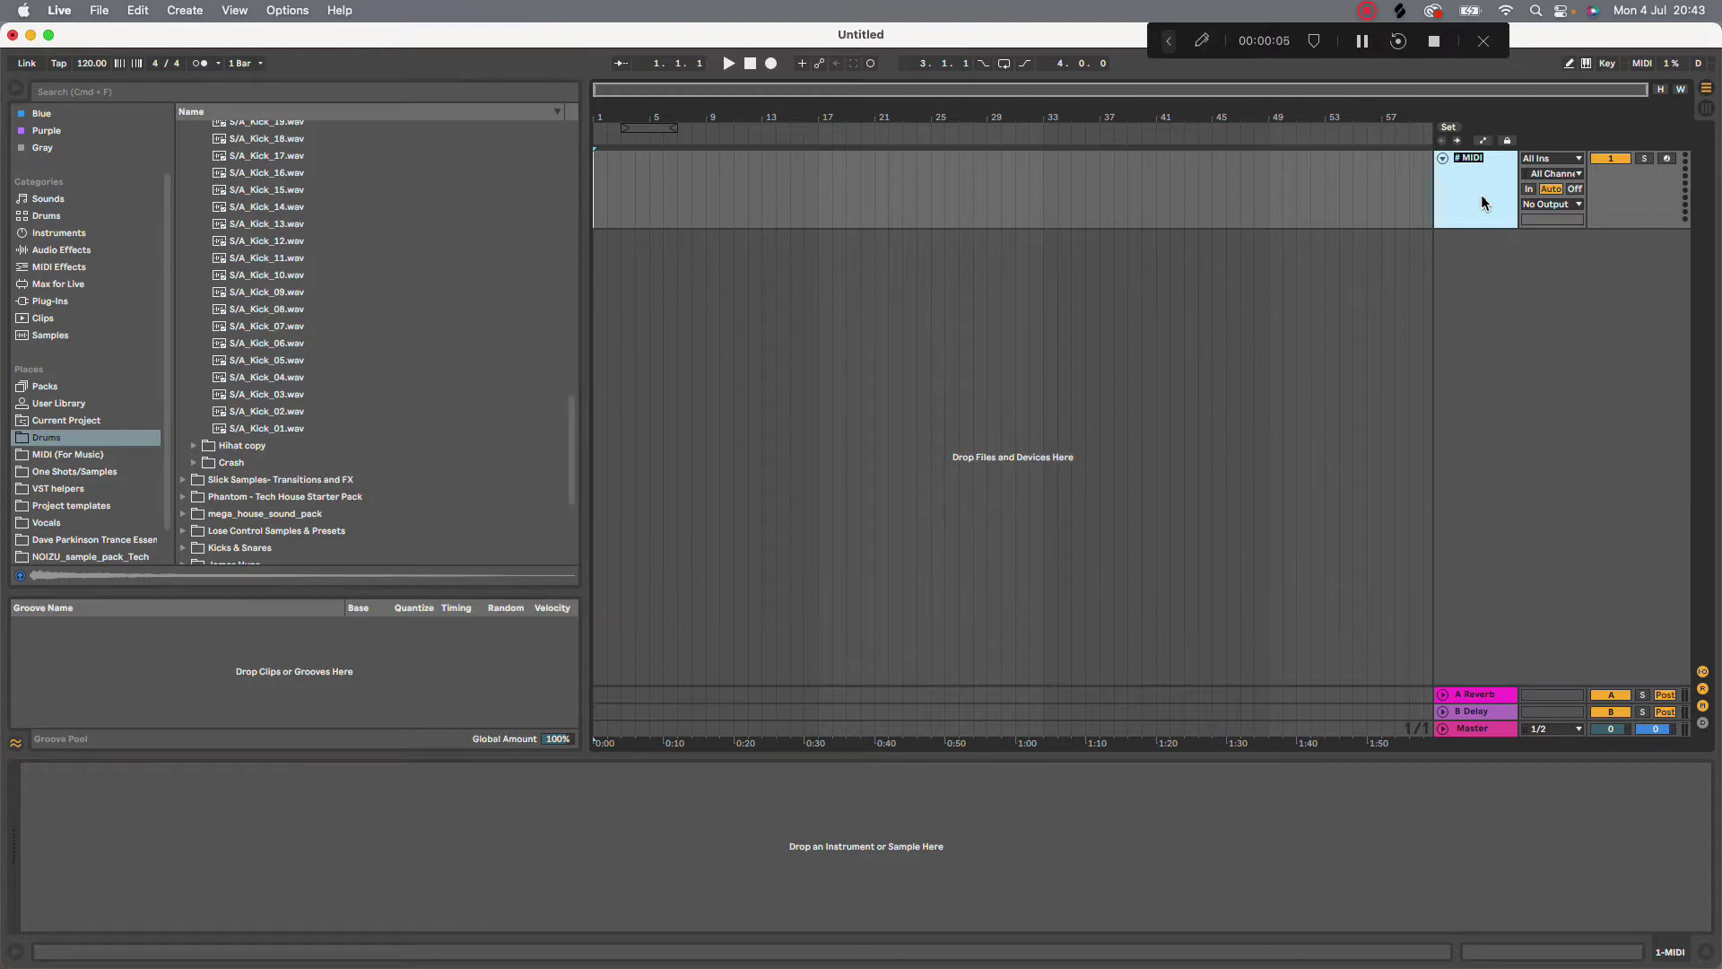
type("Kick")
key("Return")
Audition the S/A_Kick samples in the Drums folder to choose a kick sound
left_click(292, 395)
left_click(303, 411)
left_click(309, 428)
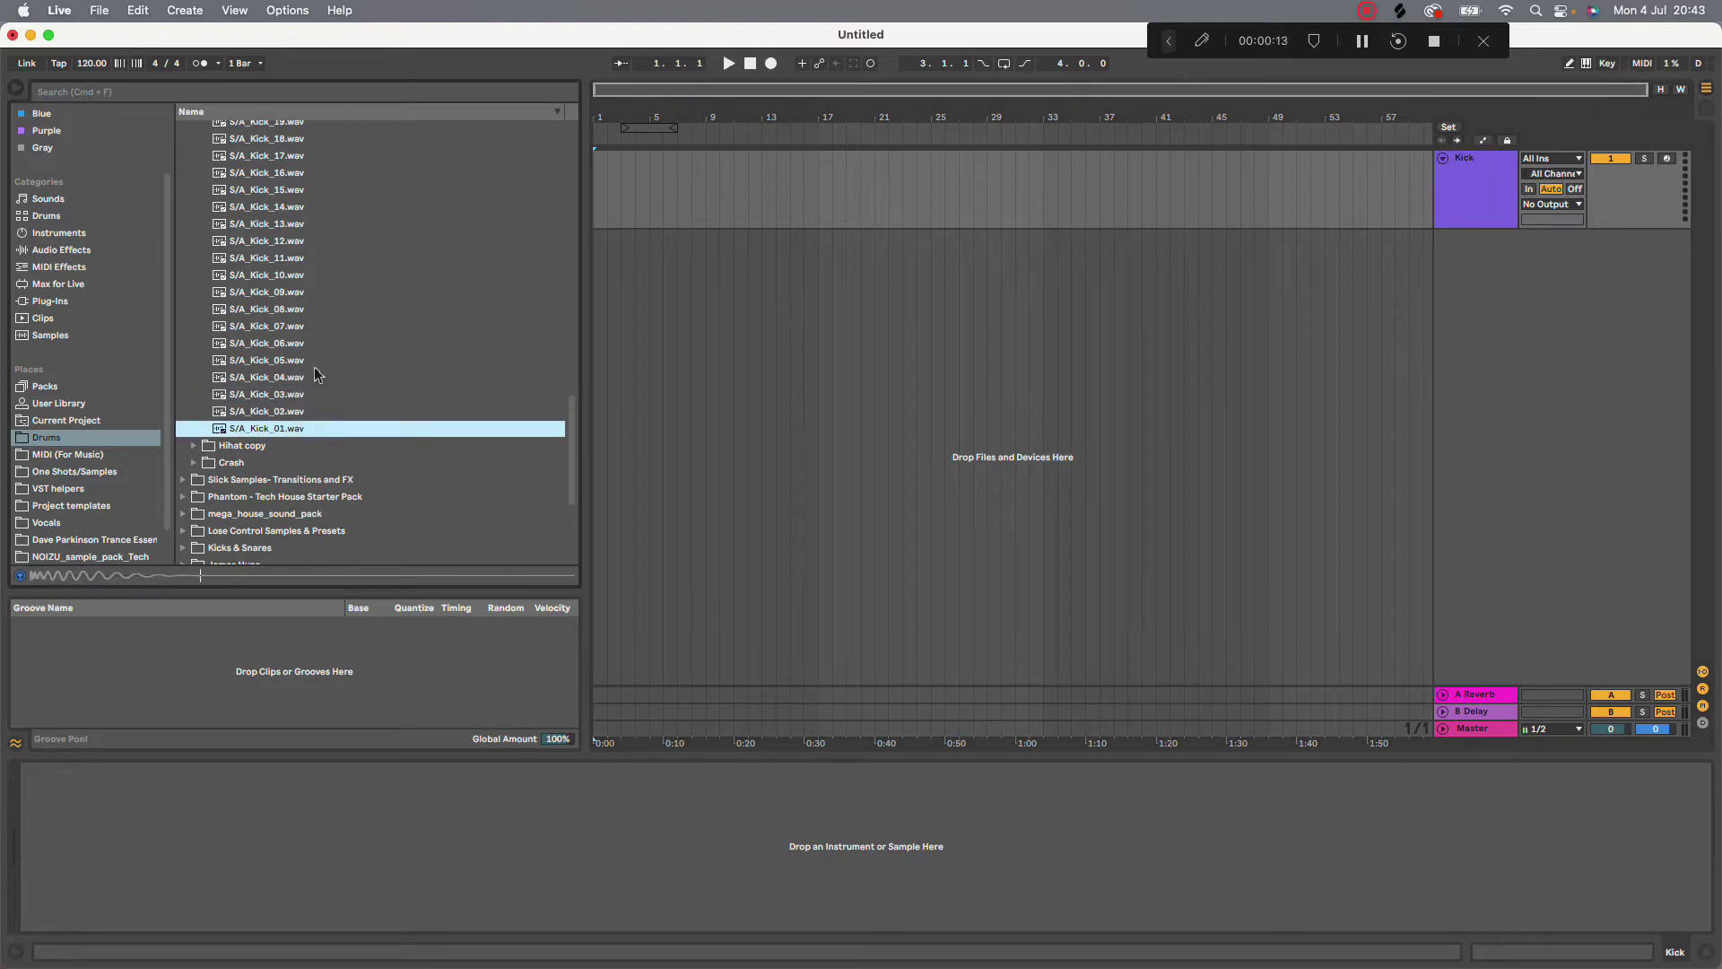
left_click(319, 377)
left_click(327, 327)
left_click(345, 277)
scroll(345, 300, "up", 3)
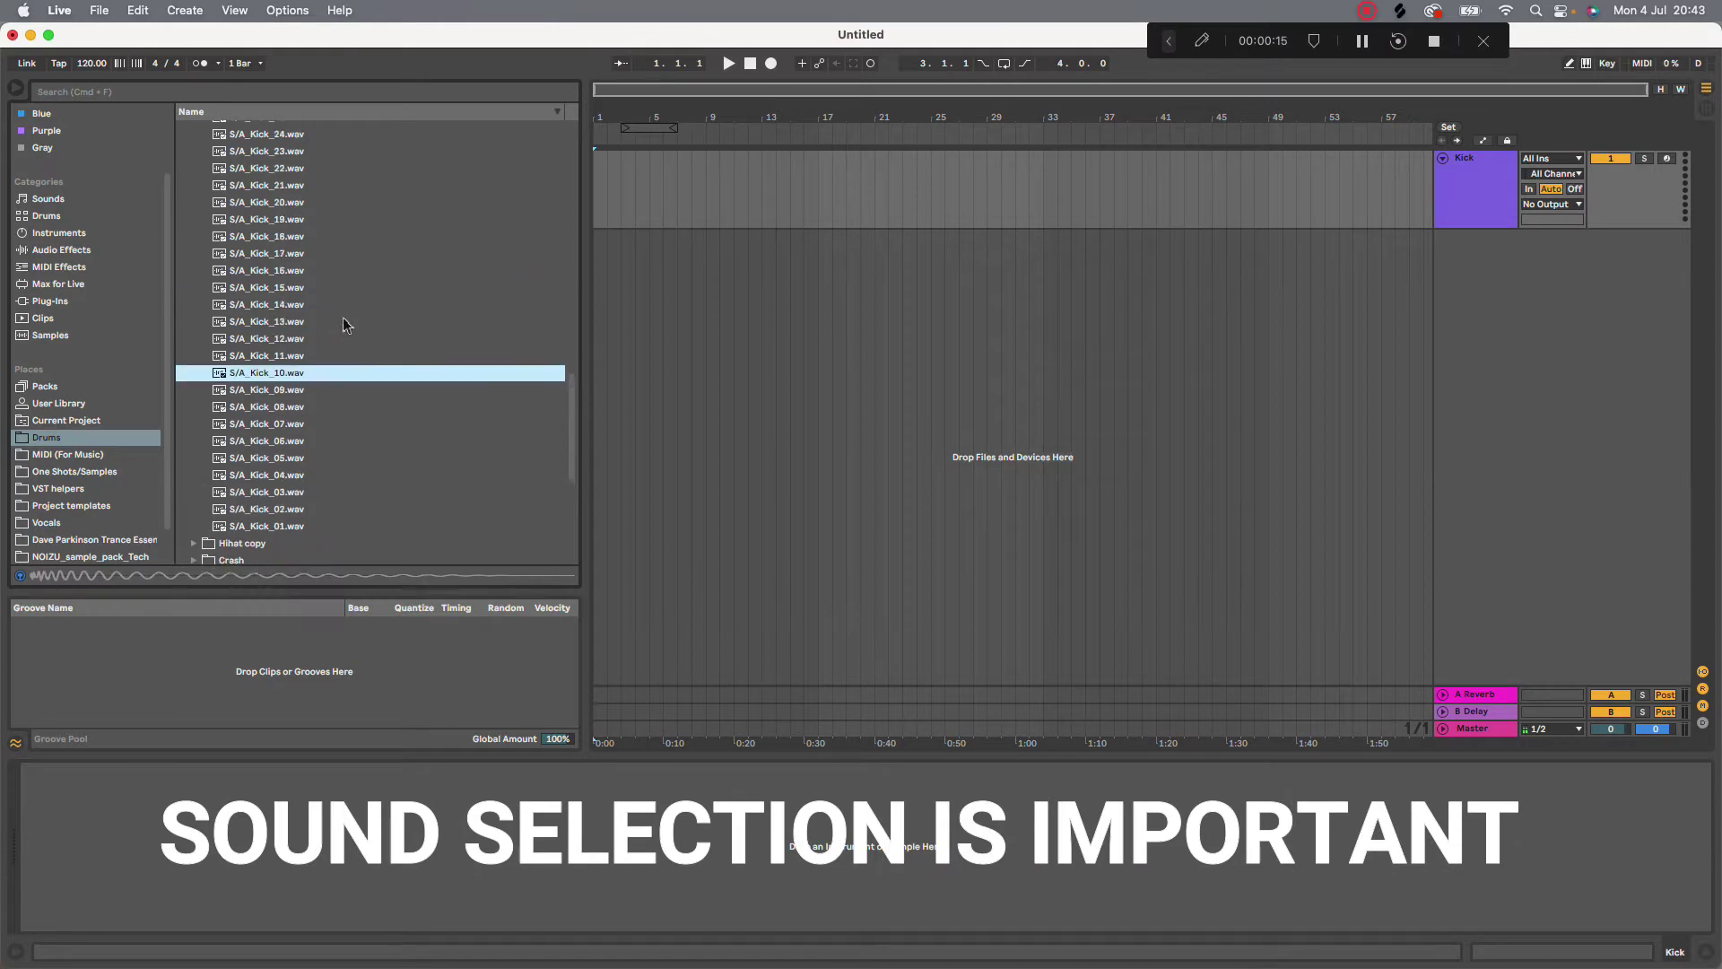
left_click(344, 320)
scroll(344, 320, "up", 3)
left_click(347, 325)
scroll(341, 350, "up", 1)
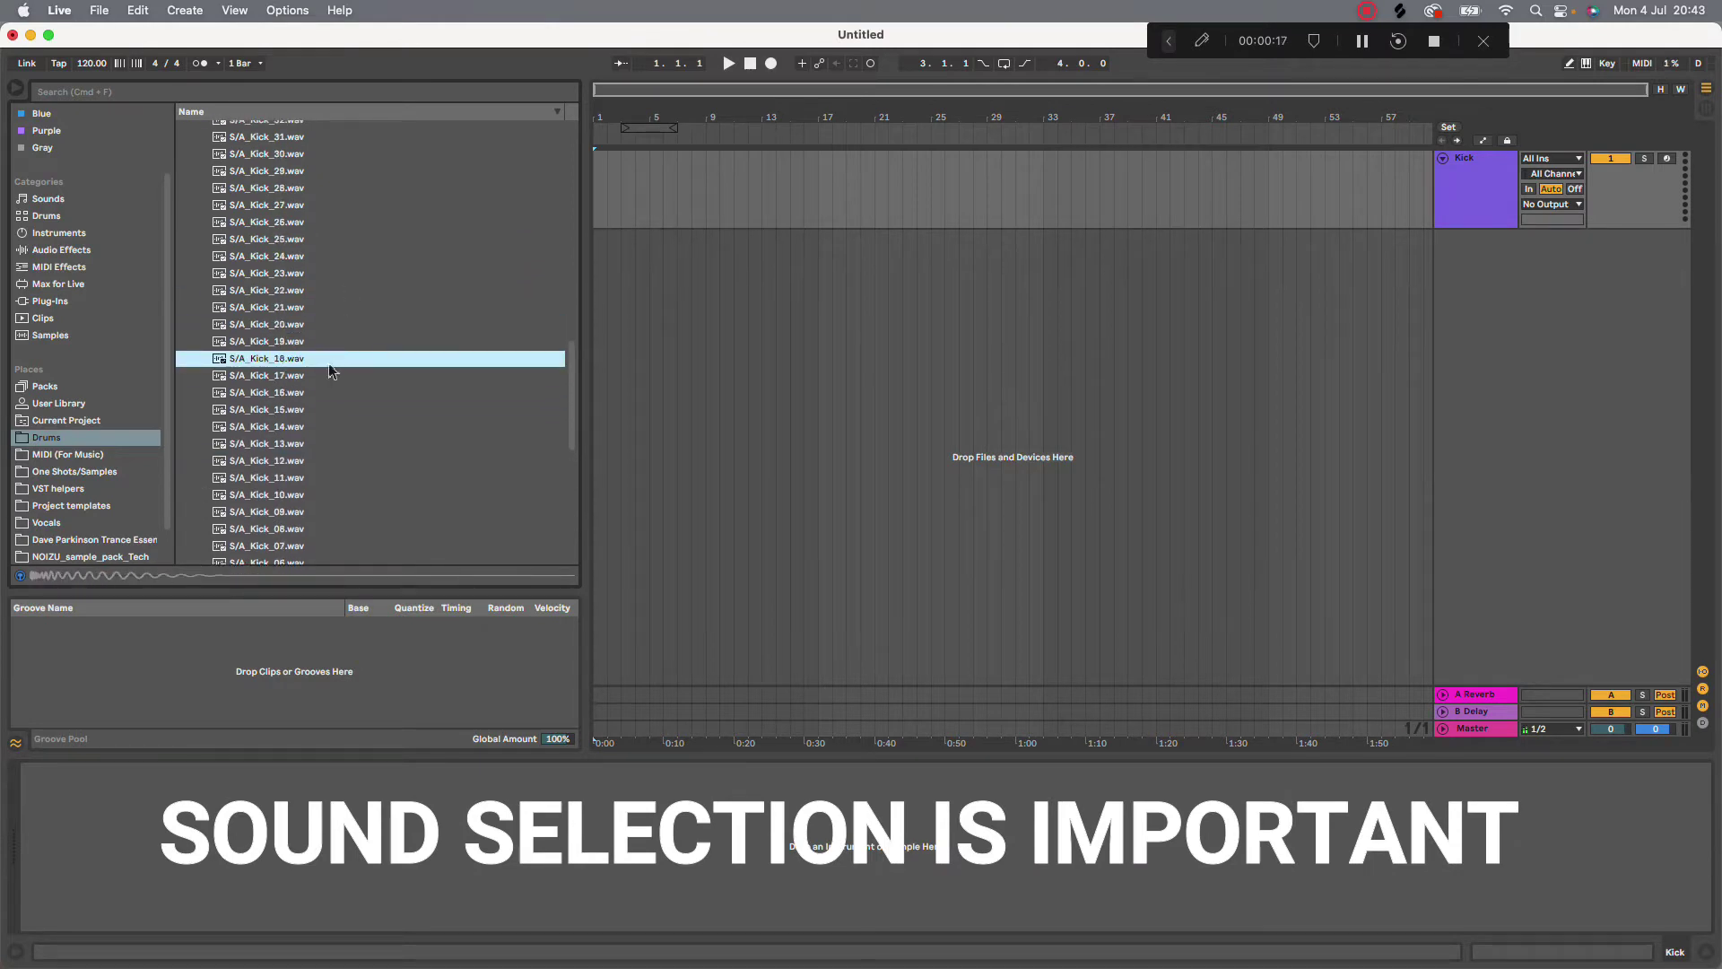
left_click(329, 374)
left_click(331, 391)
left_click(346, 307)
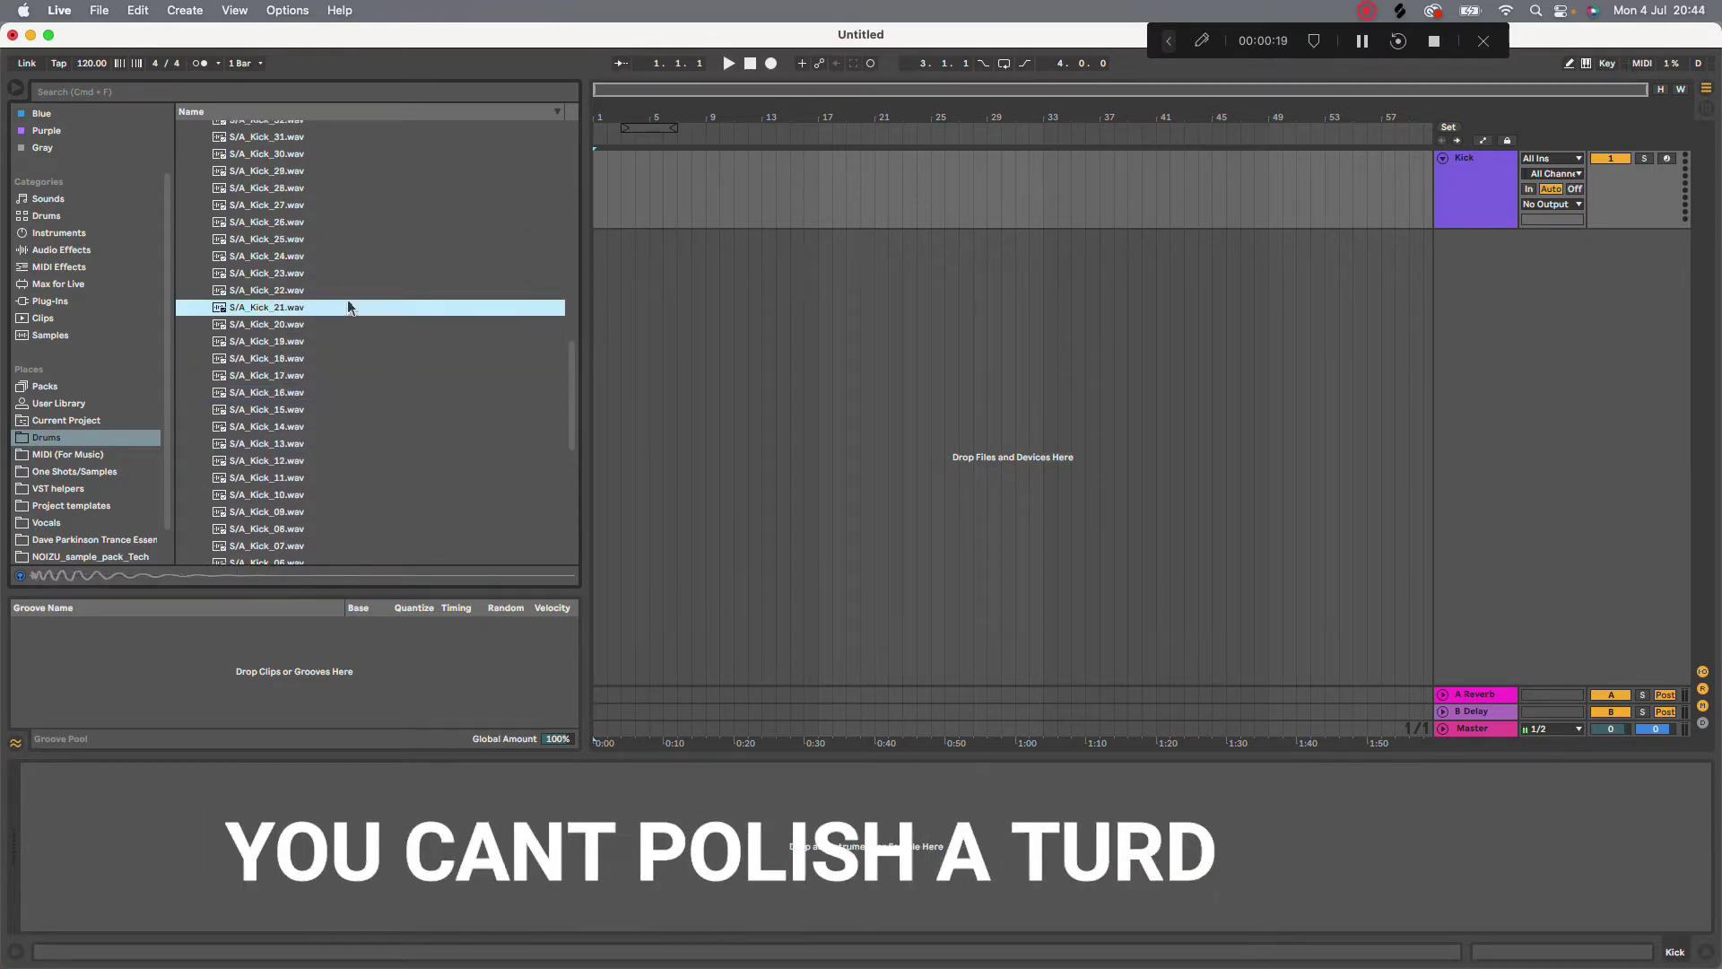
left_click(353, 289)
left_click(359, 274)
scroll(359, 277, "up", 4)
left_click(357, 273)
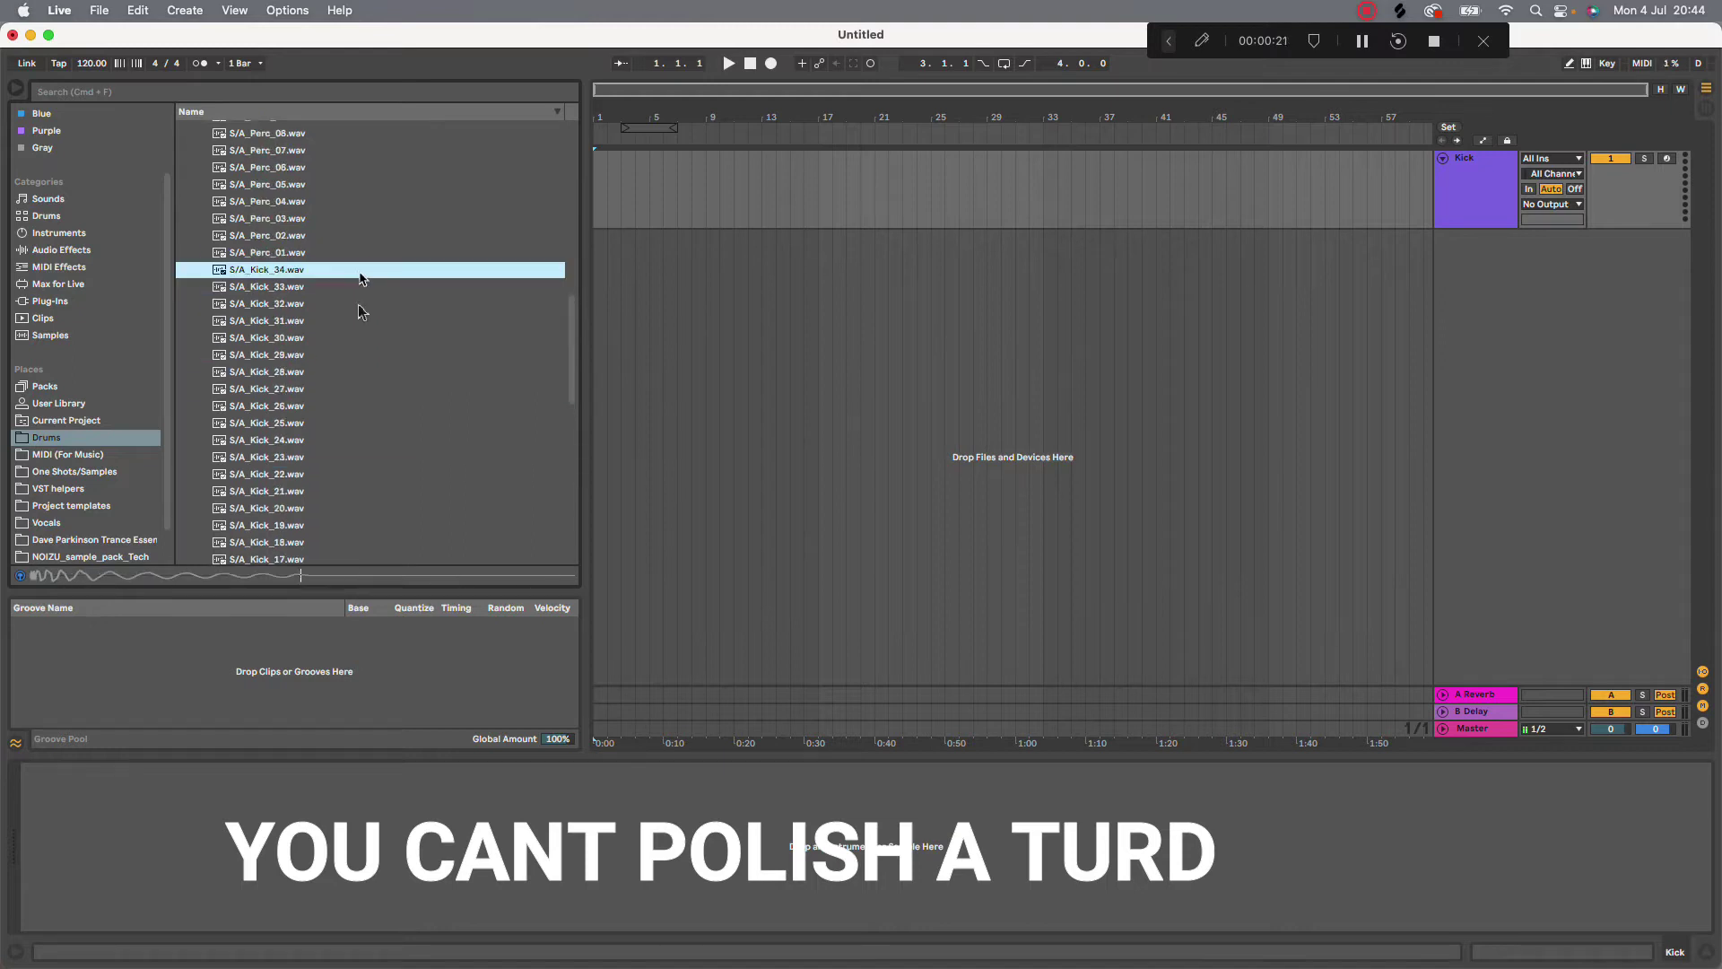
left_click(355, 325)
left_click(328, 255)
left_click(326, 321)
left_click(338, 371)
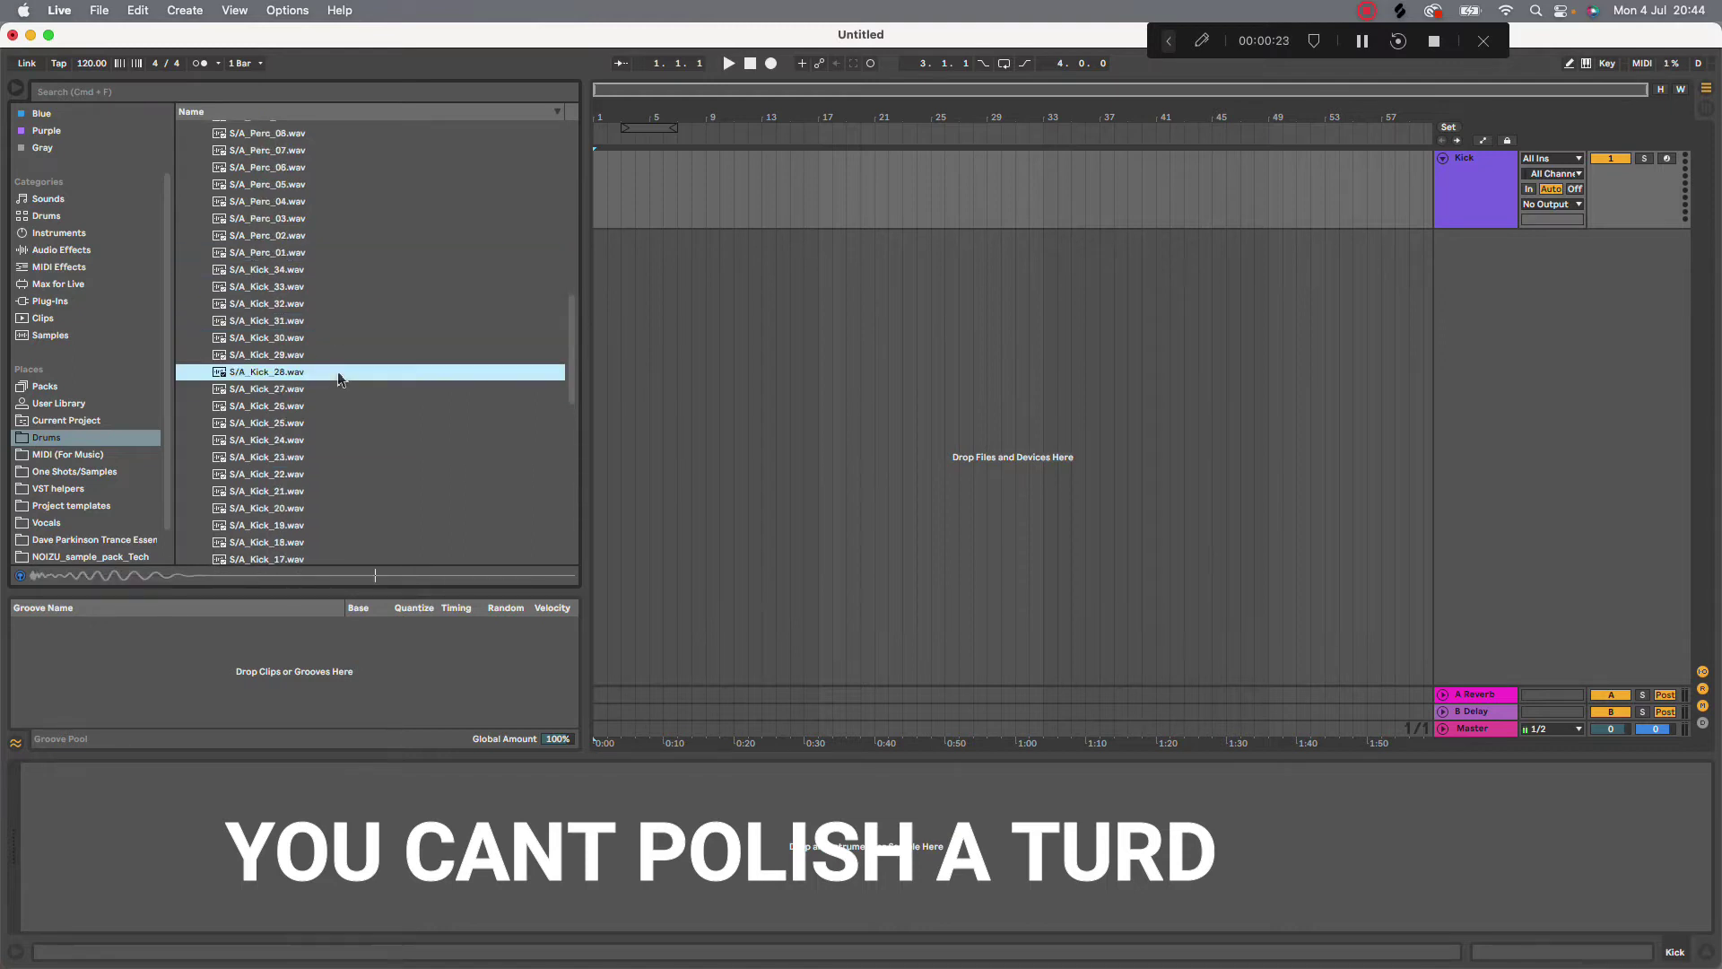
left_click(345, 388)
left_click(346, 421)
left_click(344, 407)
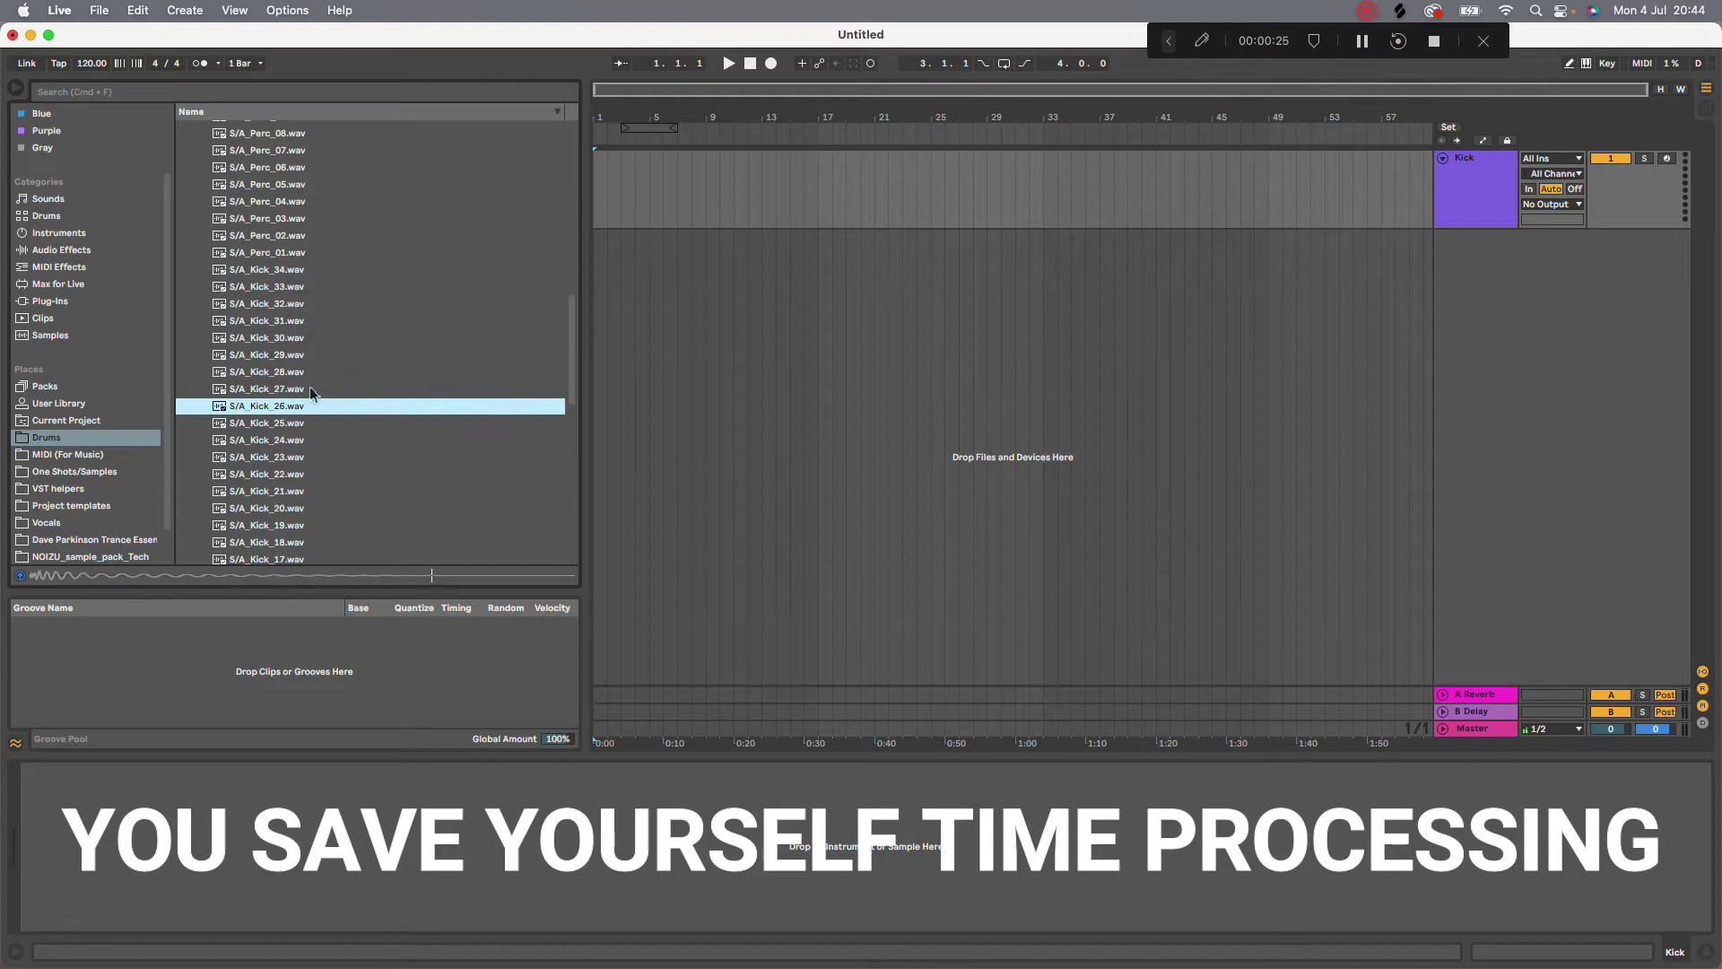
left_click(297, 390)
key("XF86AudioRaiseVolume")
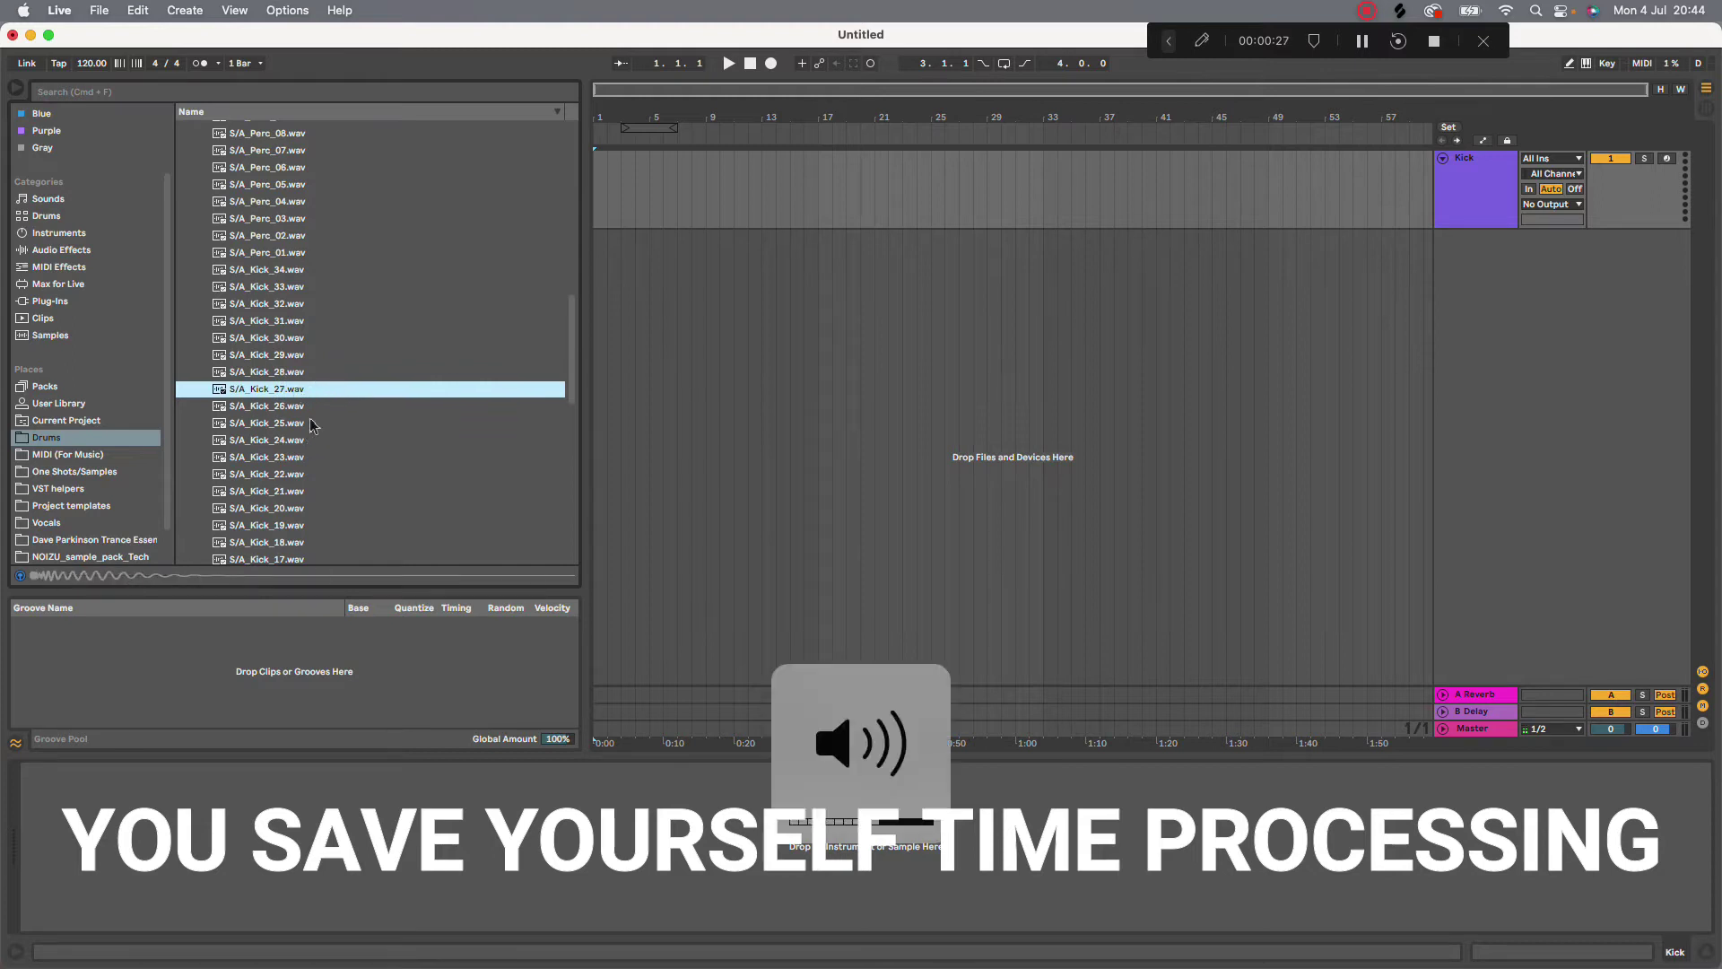
left_click(313, 423)
left_click(301, 406)
left_click(294, 391)
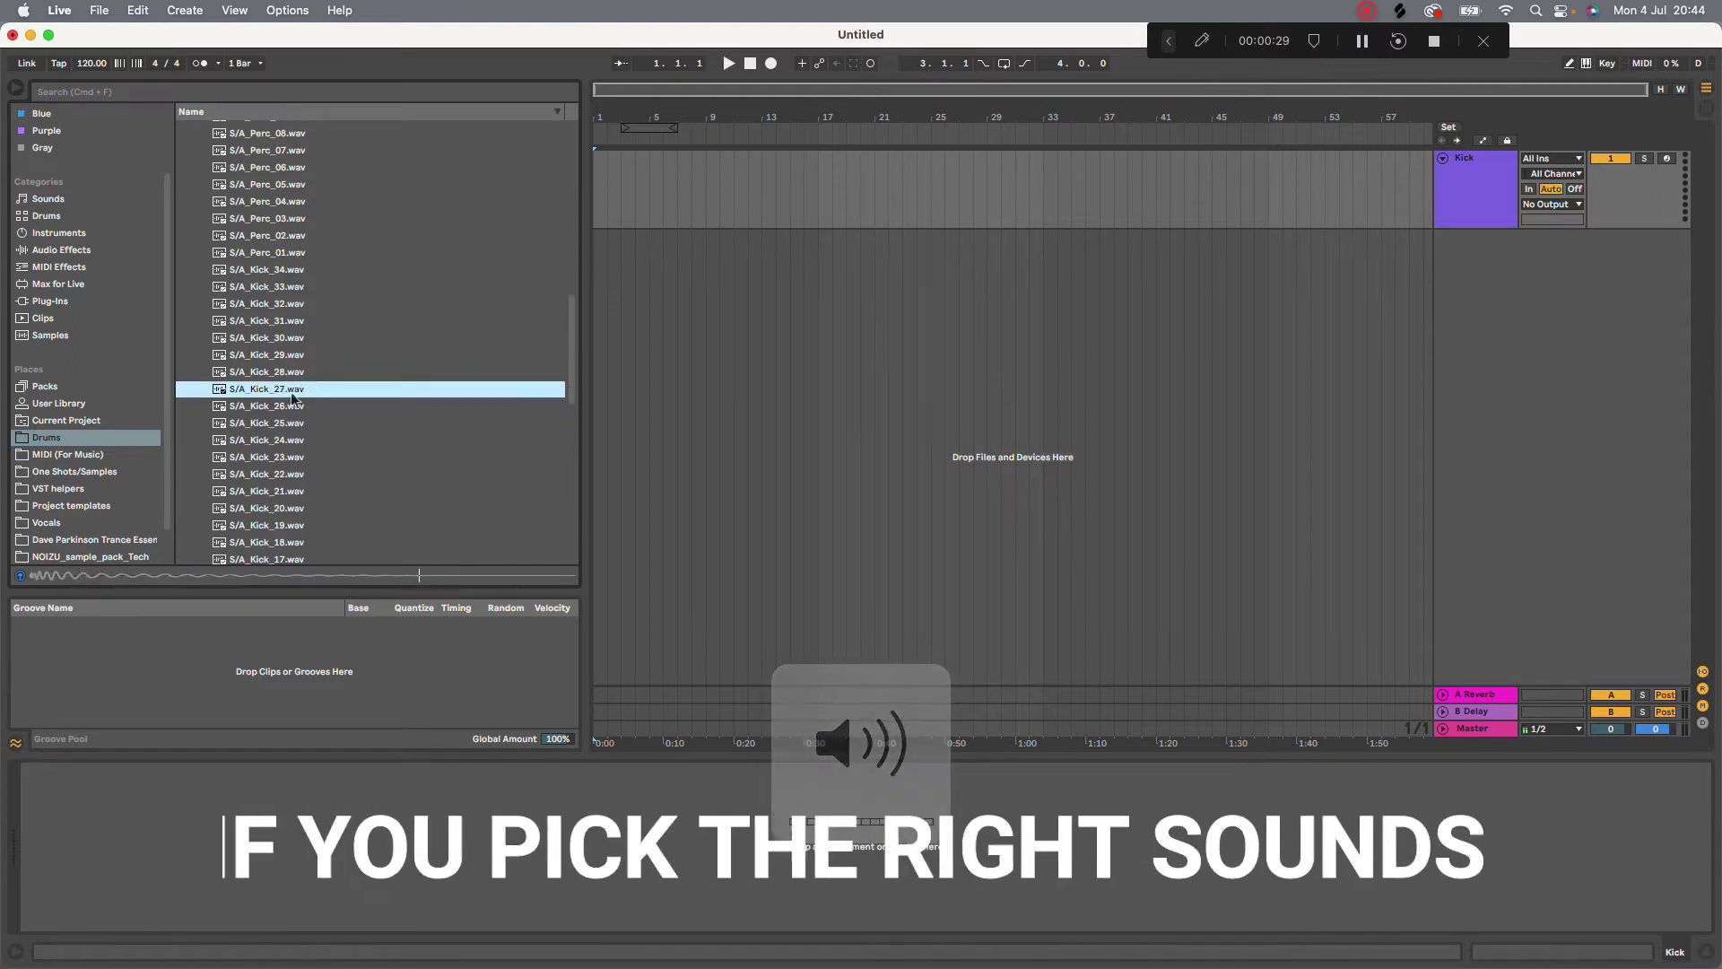
left_click(291, 409)
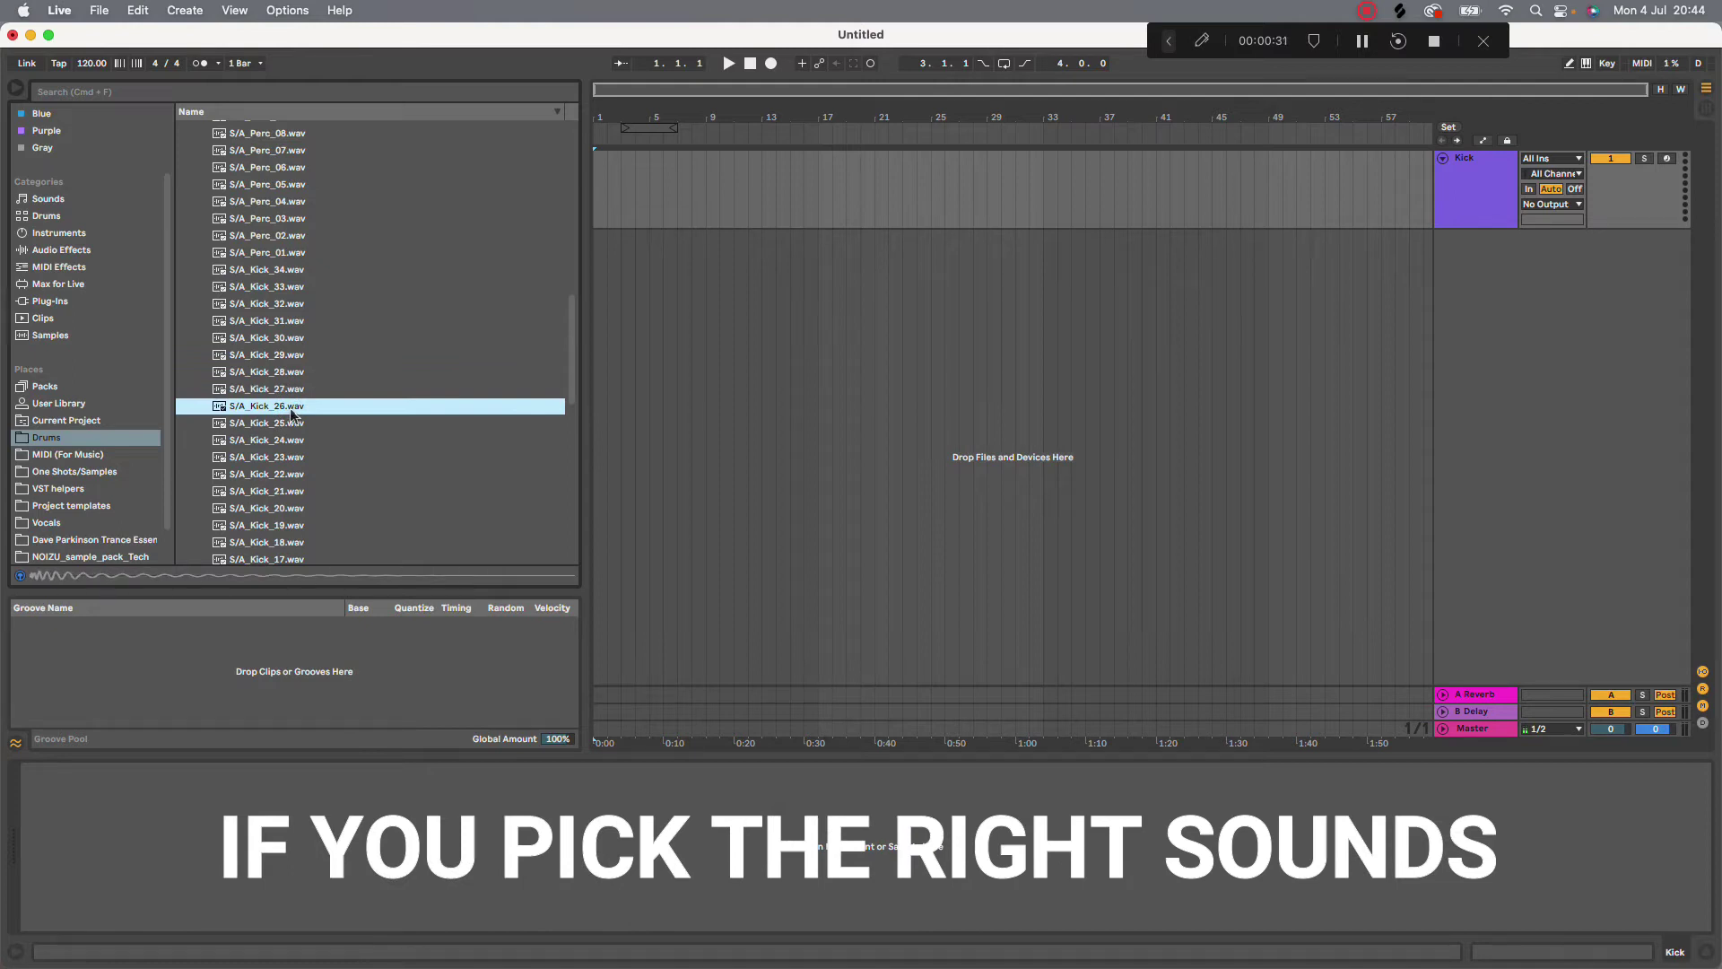
left_click(308, 491)
left_click(308, 509)
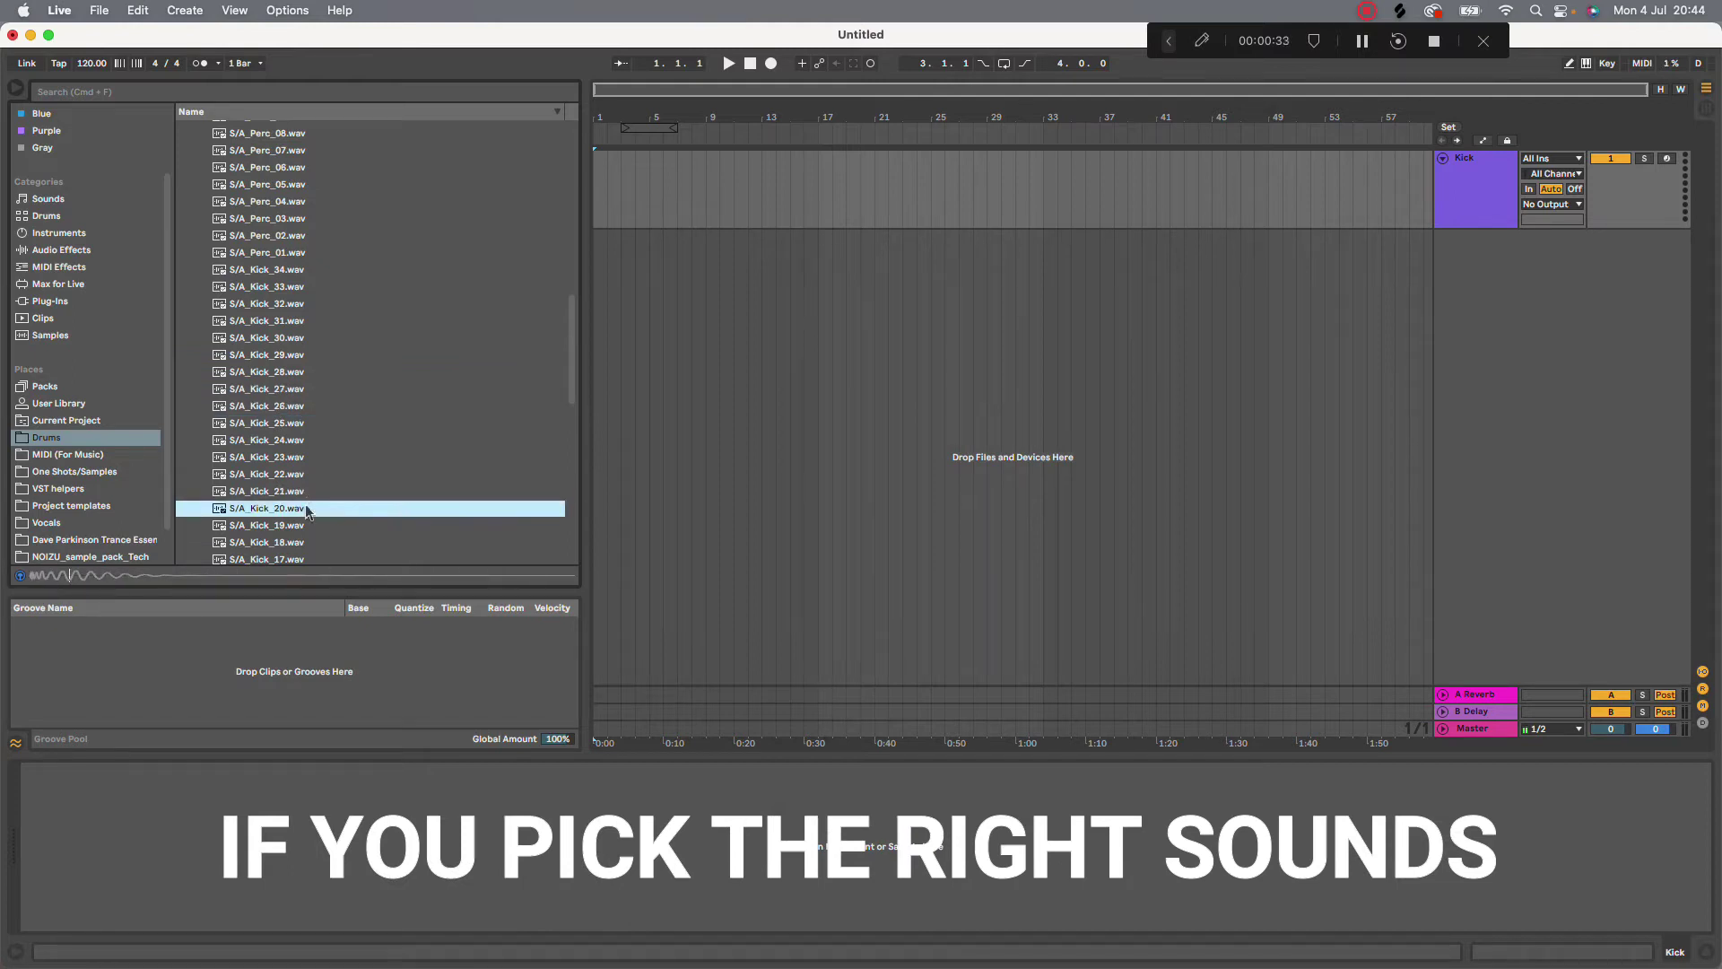
left_click(305, 527)
left_click(313, 543)
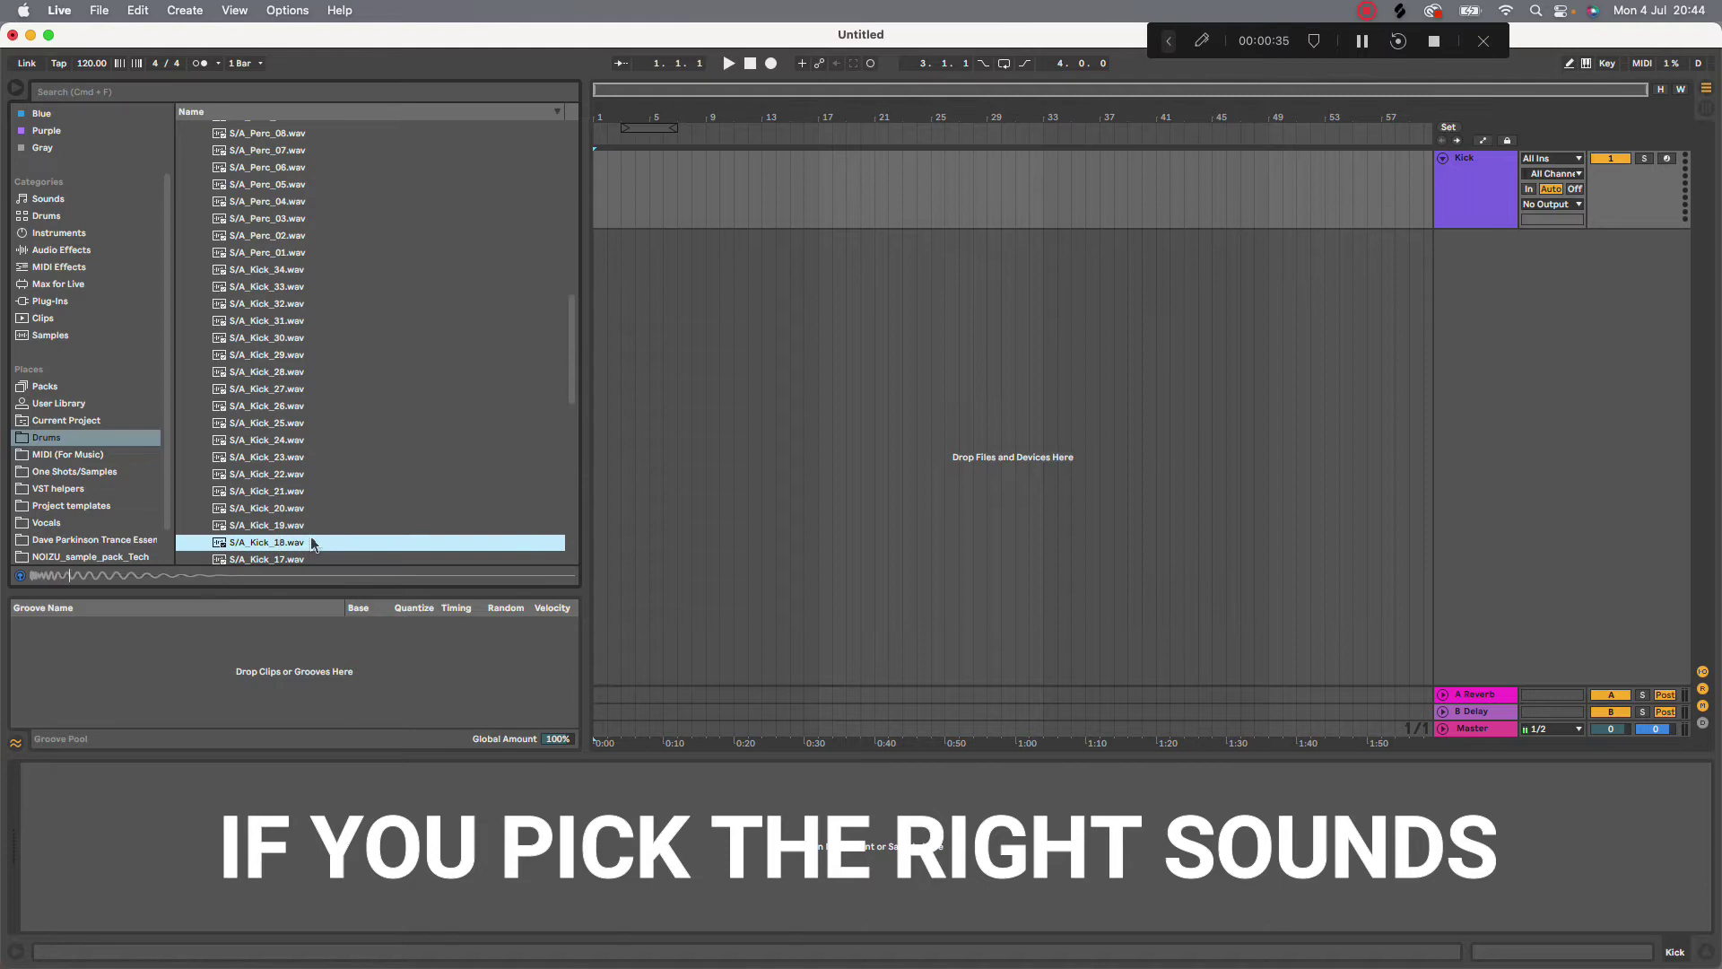
scroll(314, 538, "down", 2)
left_click(319, 493)
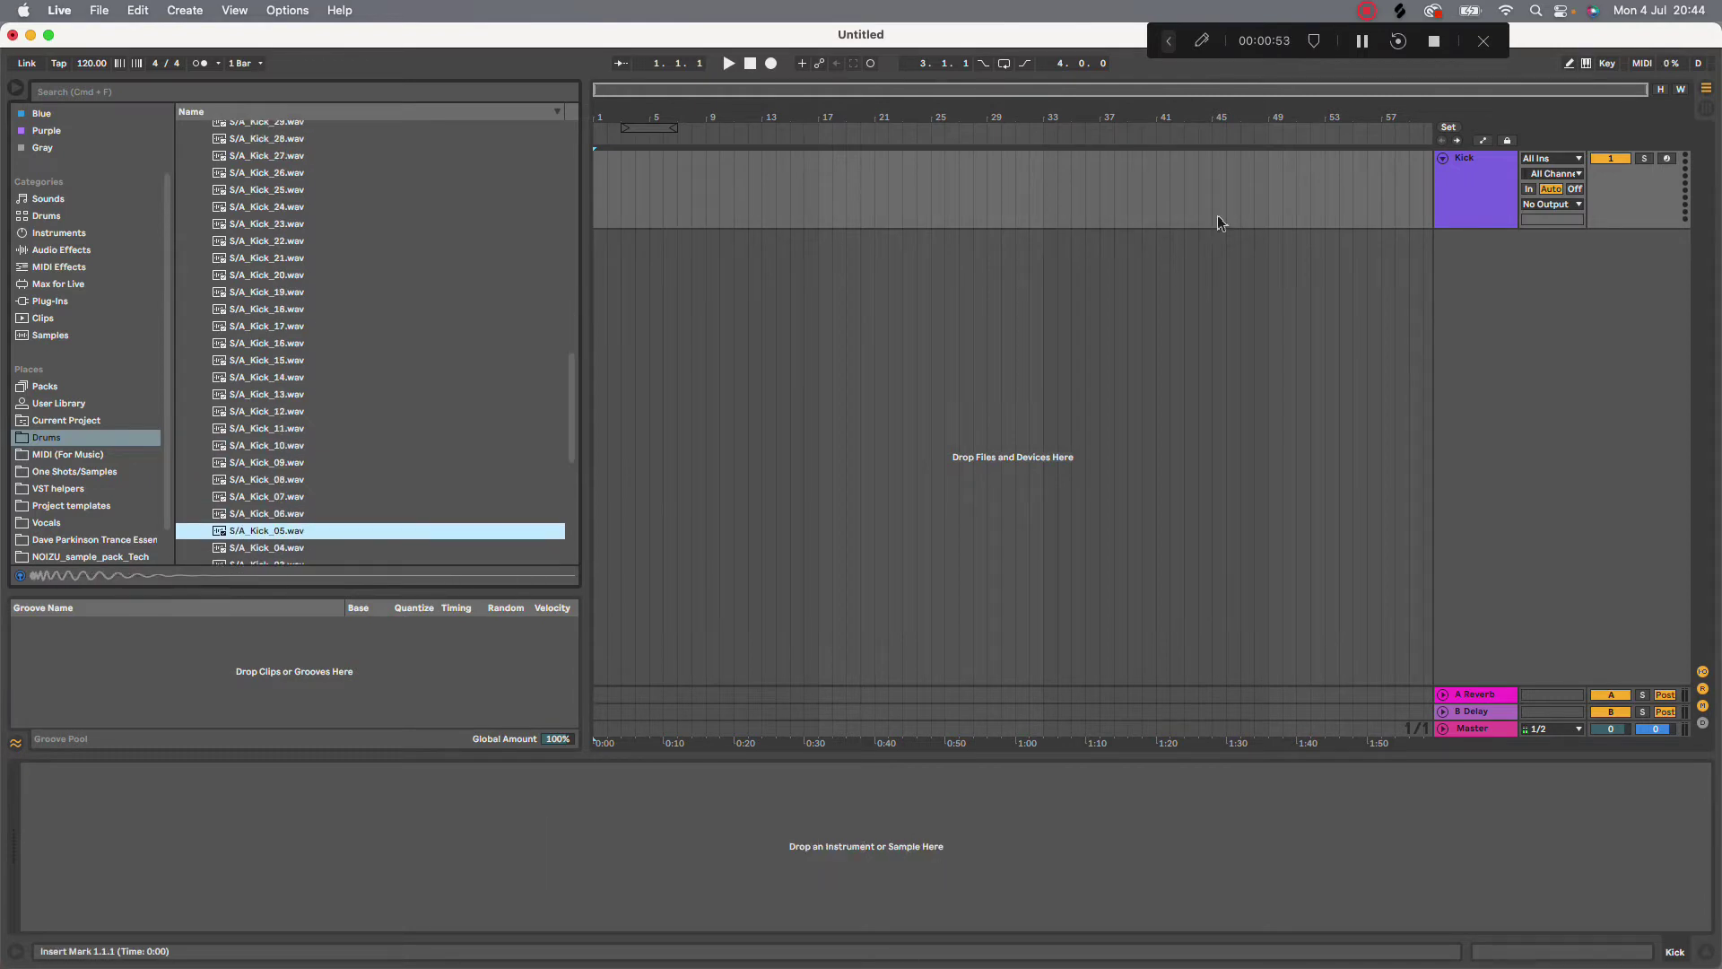
Load the S/A_Kick_05.wav sample as the instrument on the Kick track
left_click(1466, 168)
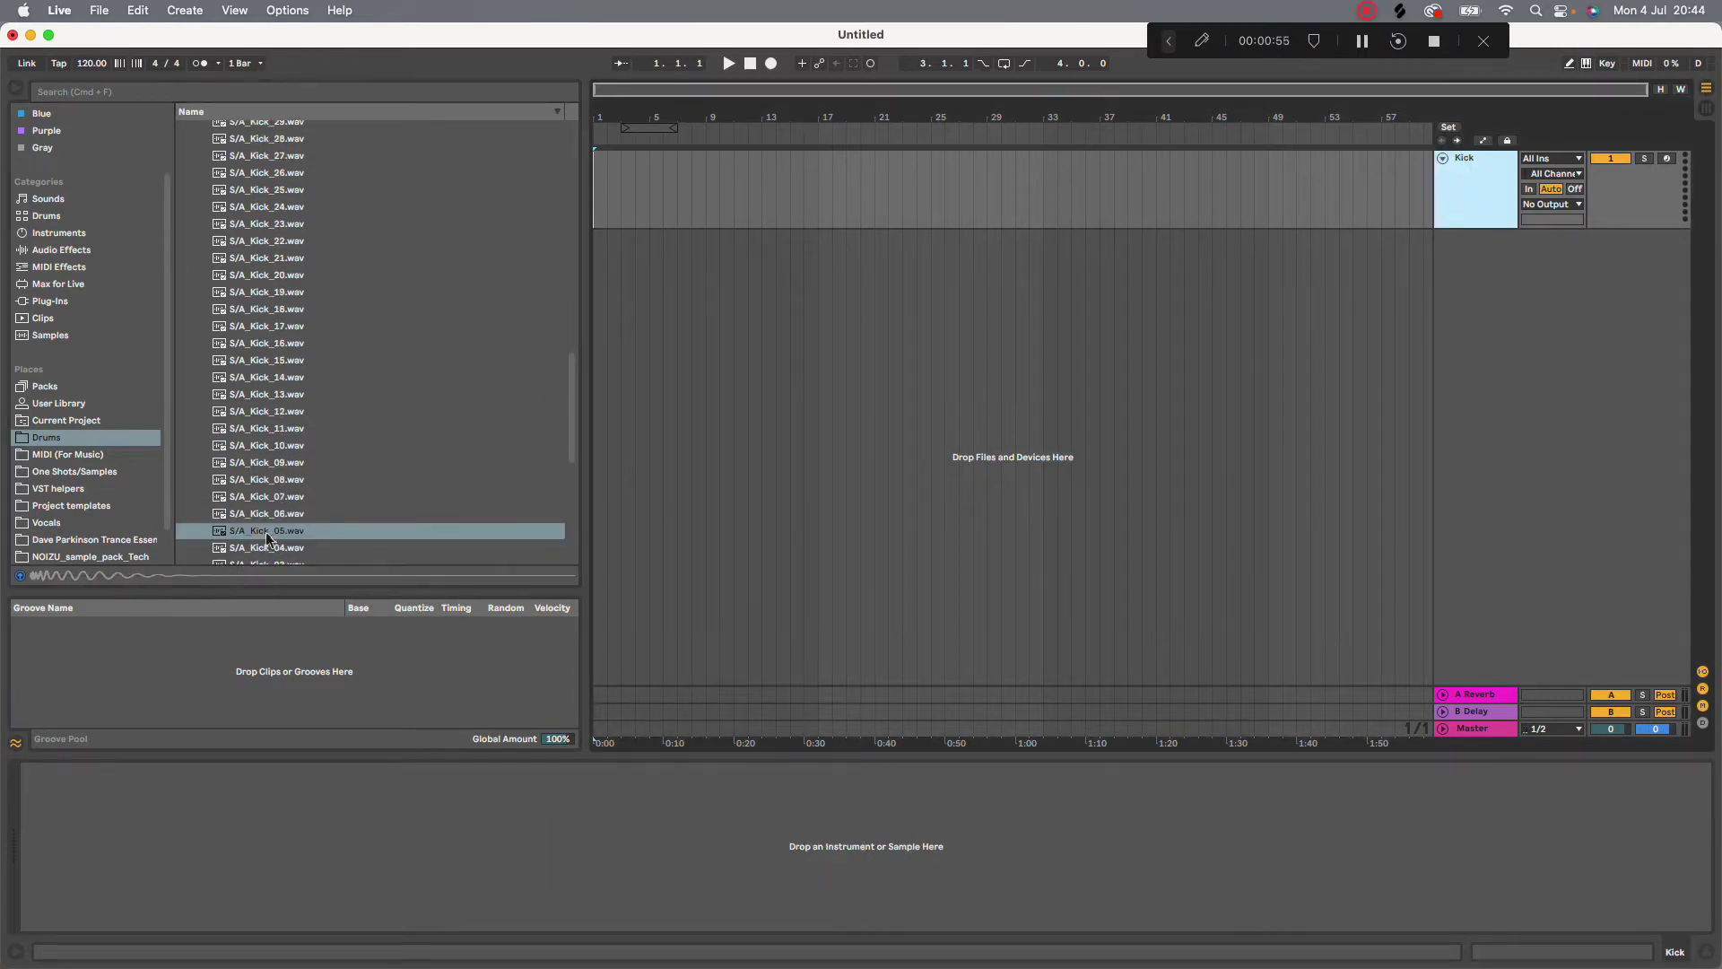
left_click_drag(267, 538, 348, 847)
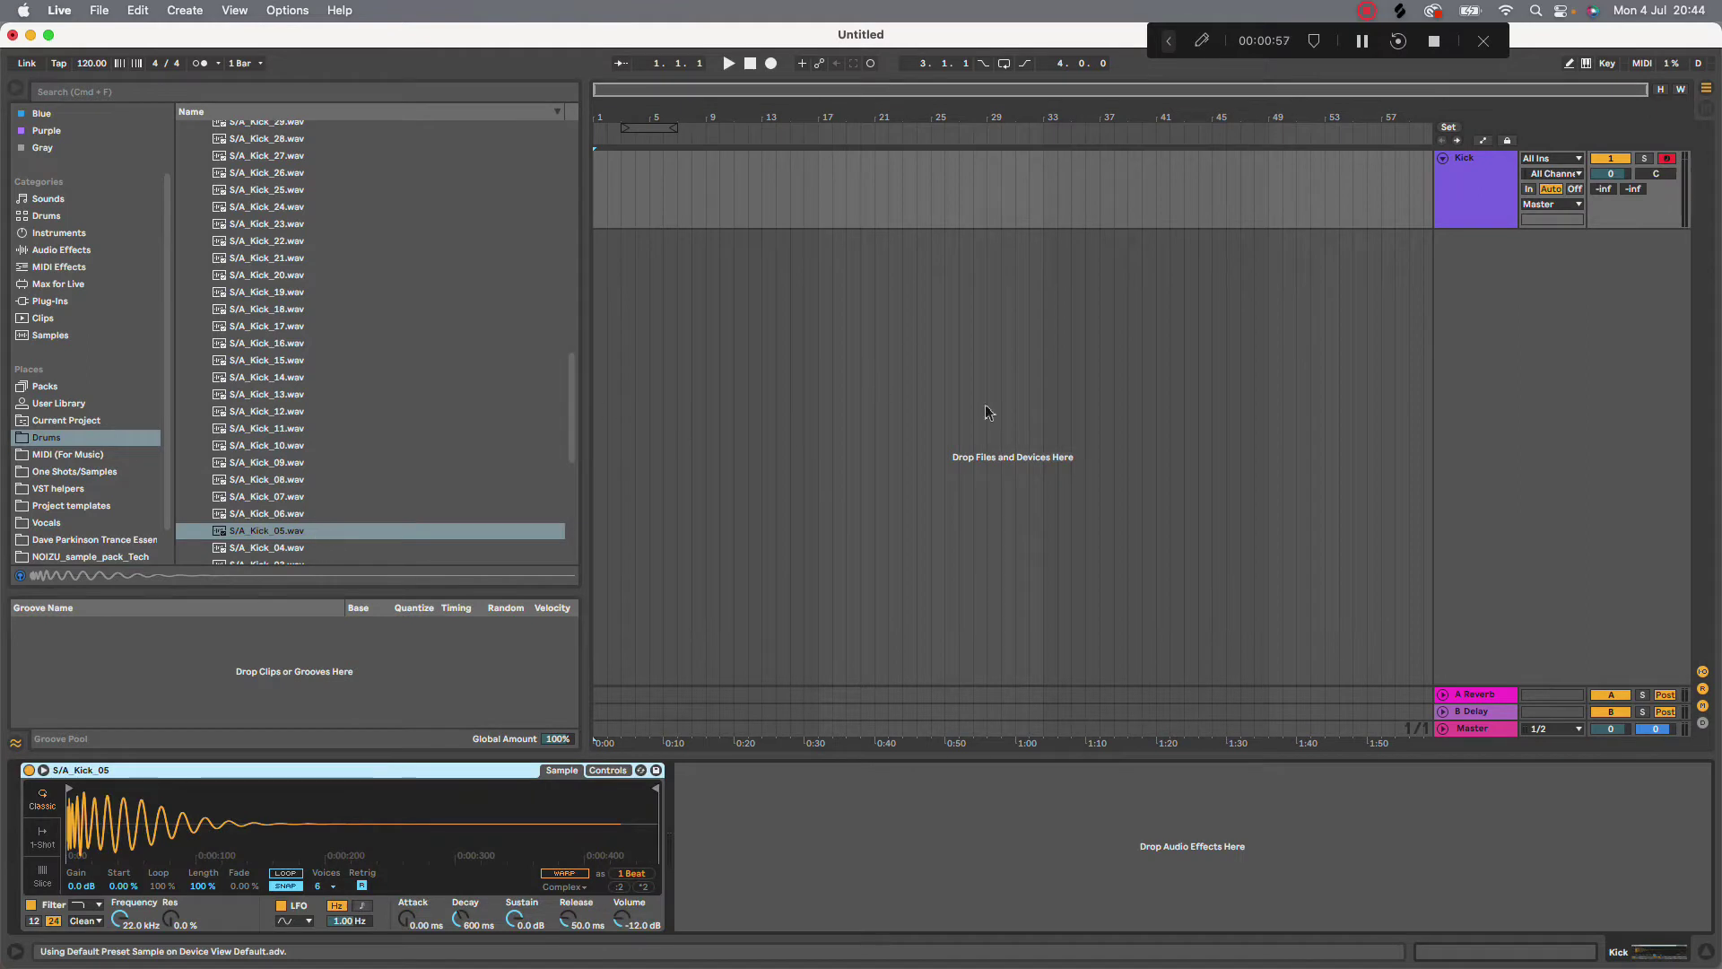
Duplicate the Kick track with S/A_Kick_06.wav as its sample and deactivate the duplicate
left_click(1460, 218)
key("super+d")
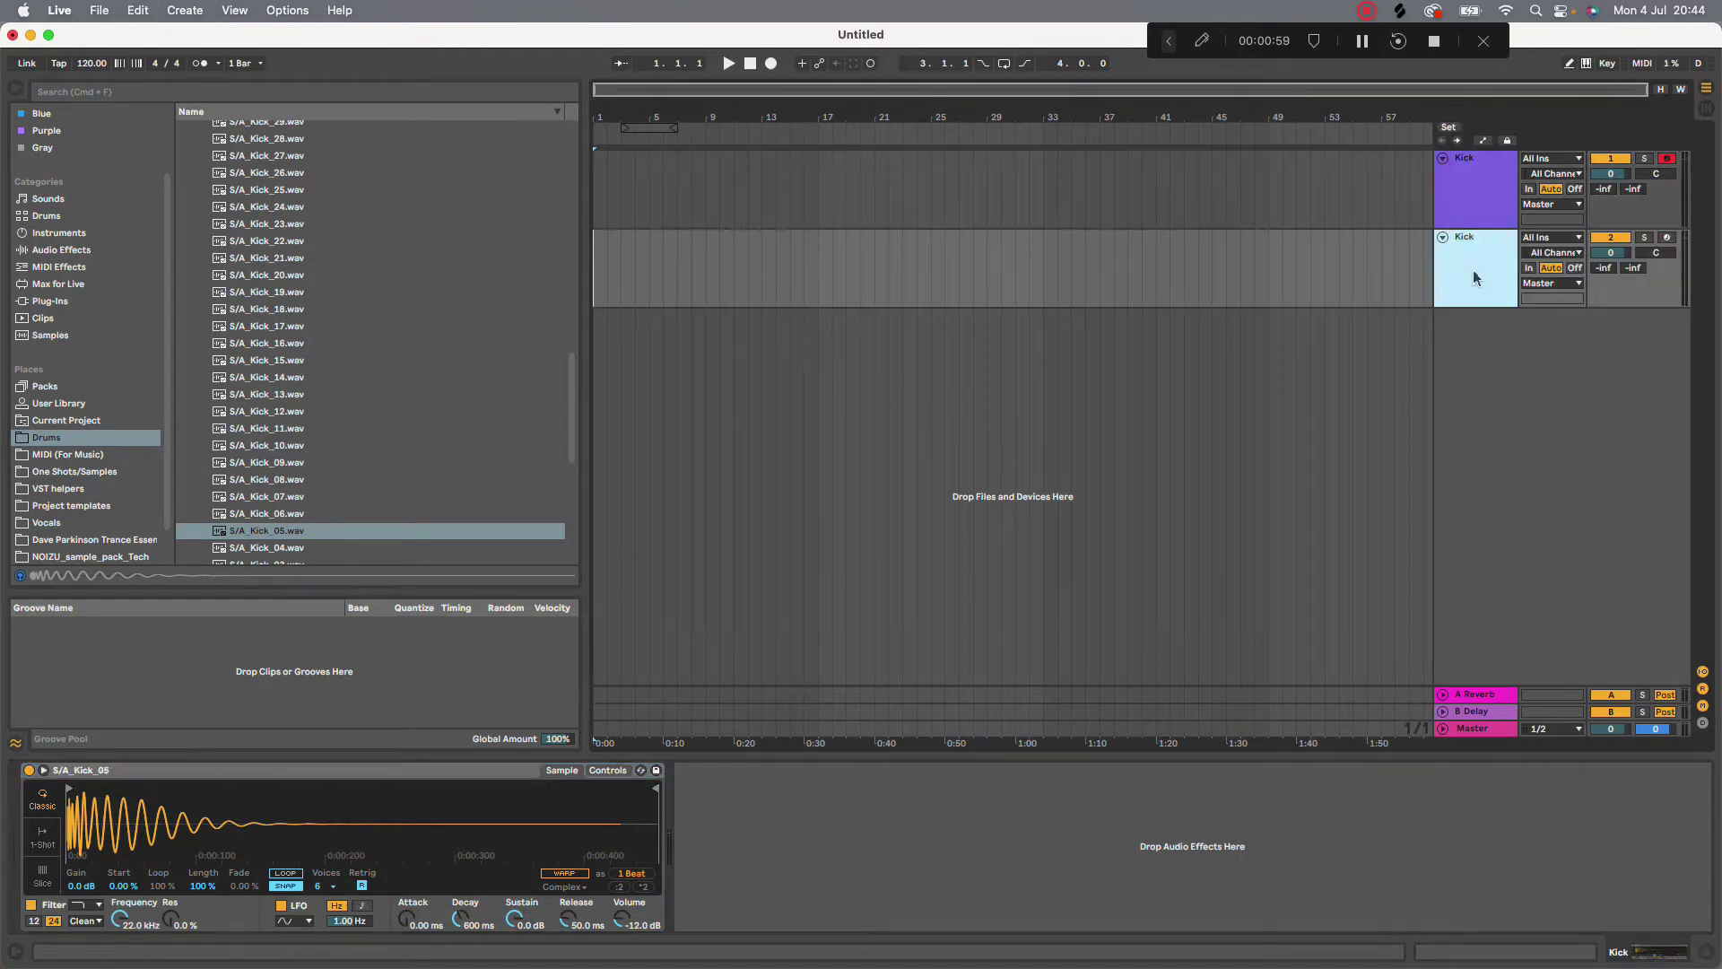
left_click_drag(287, 517, 744, 836)
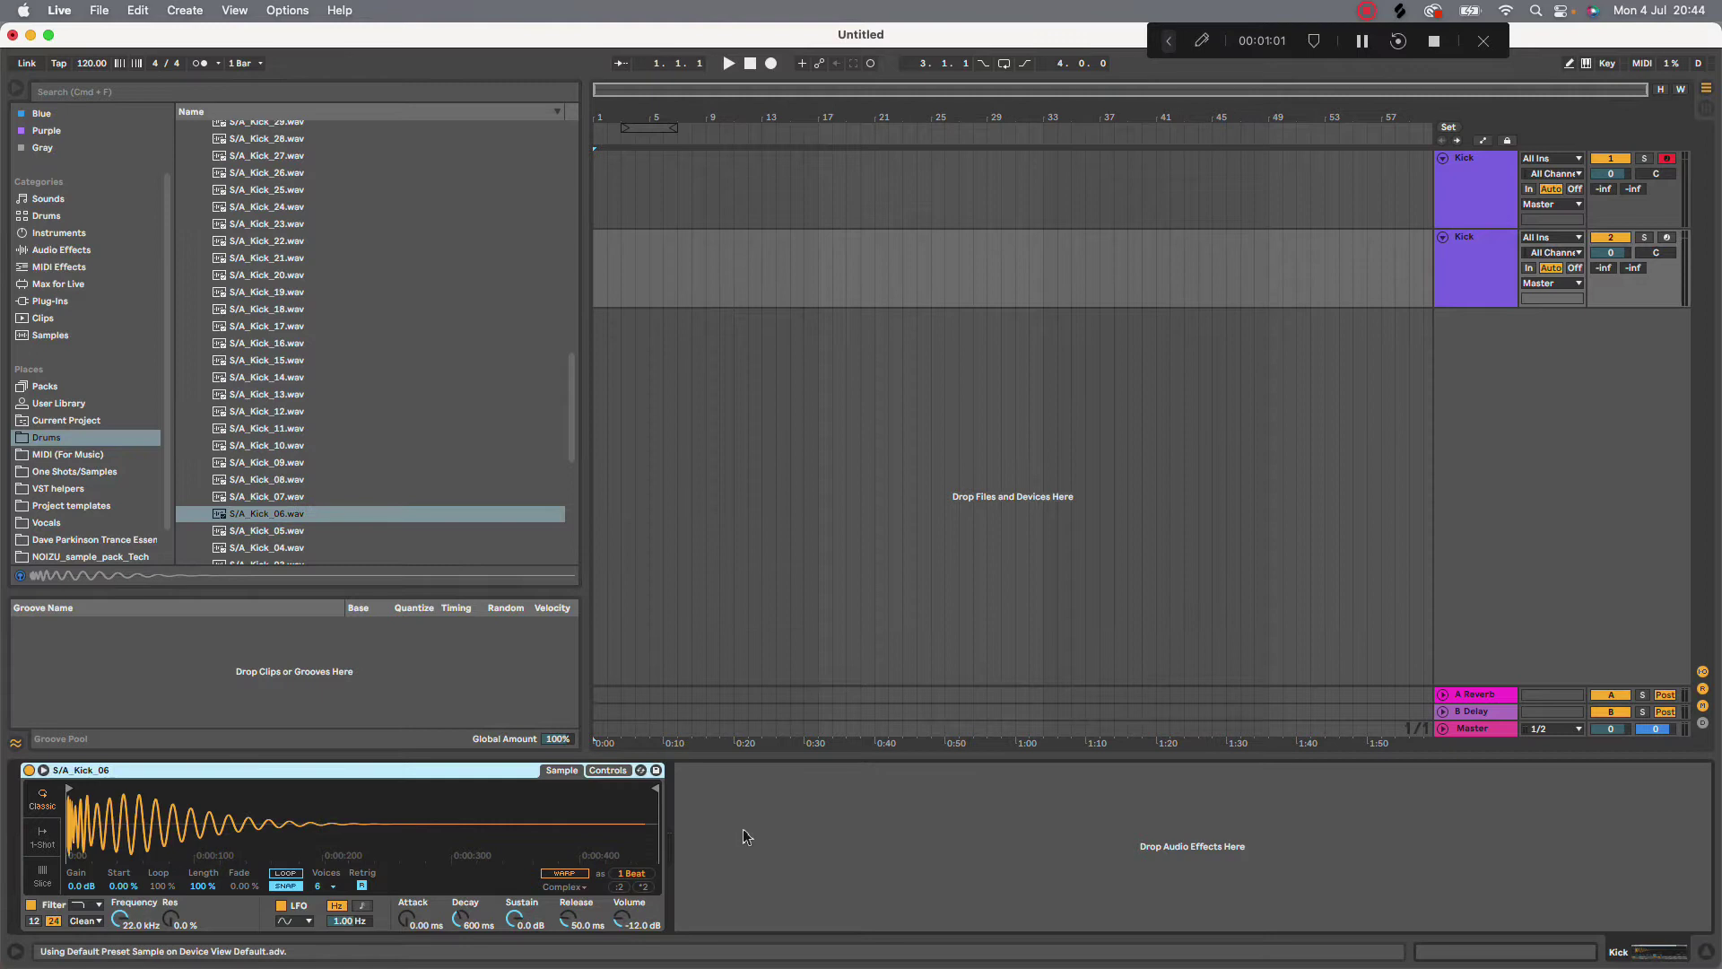
left_click(1496, 176)
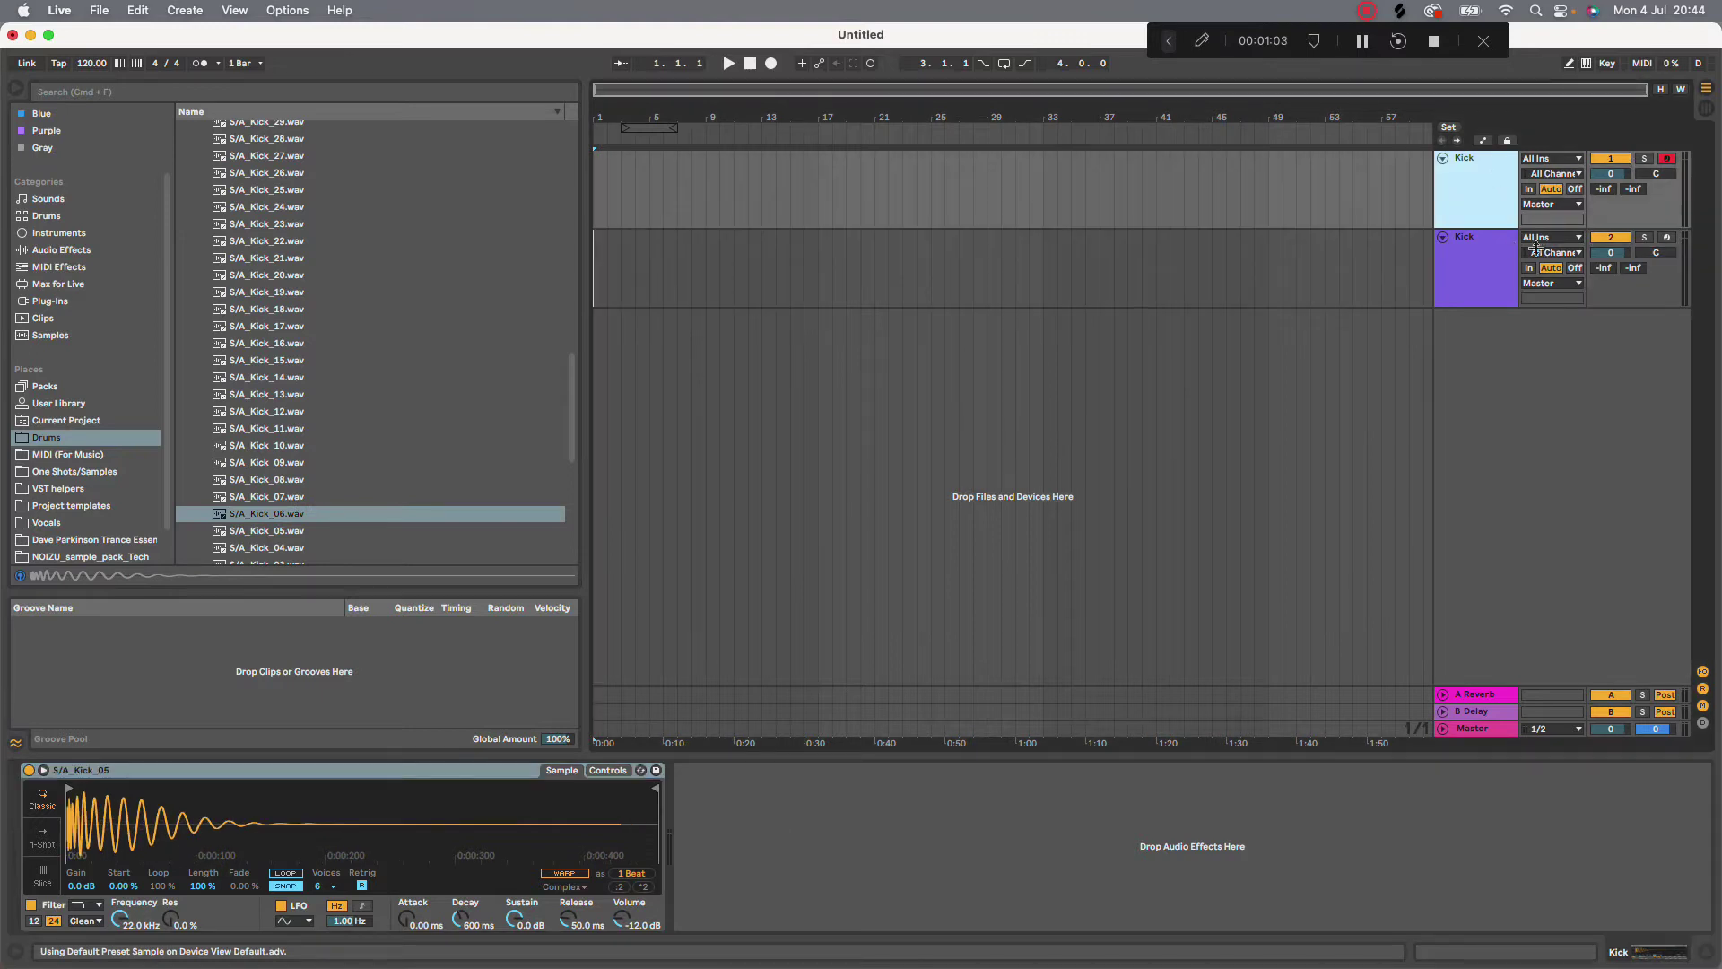
left_click(1606, 241)
Insert an empty eight-bar MIDI clip on the first Kick track, starting at bar 1
left_click_drag(703, 186, 568, 187)
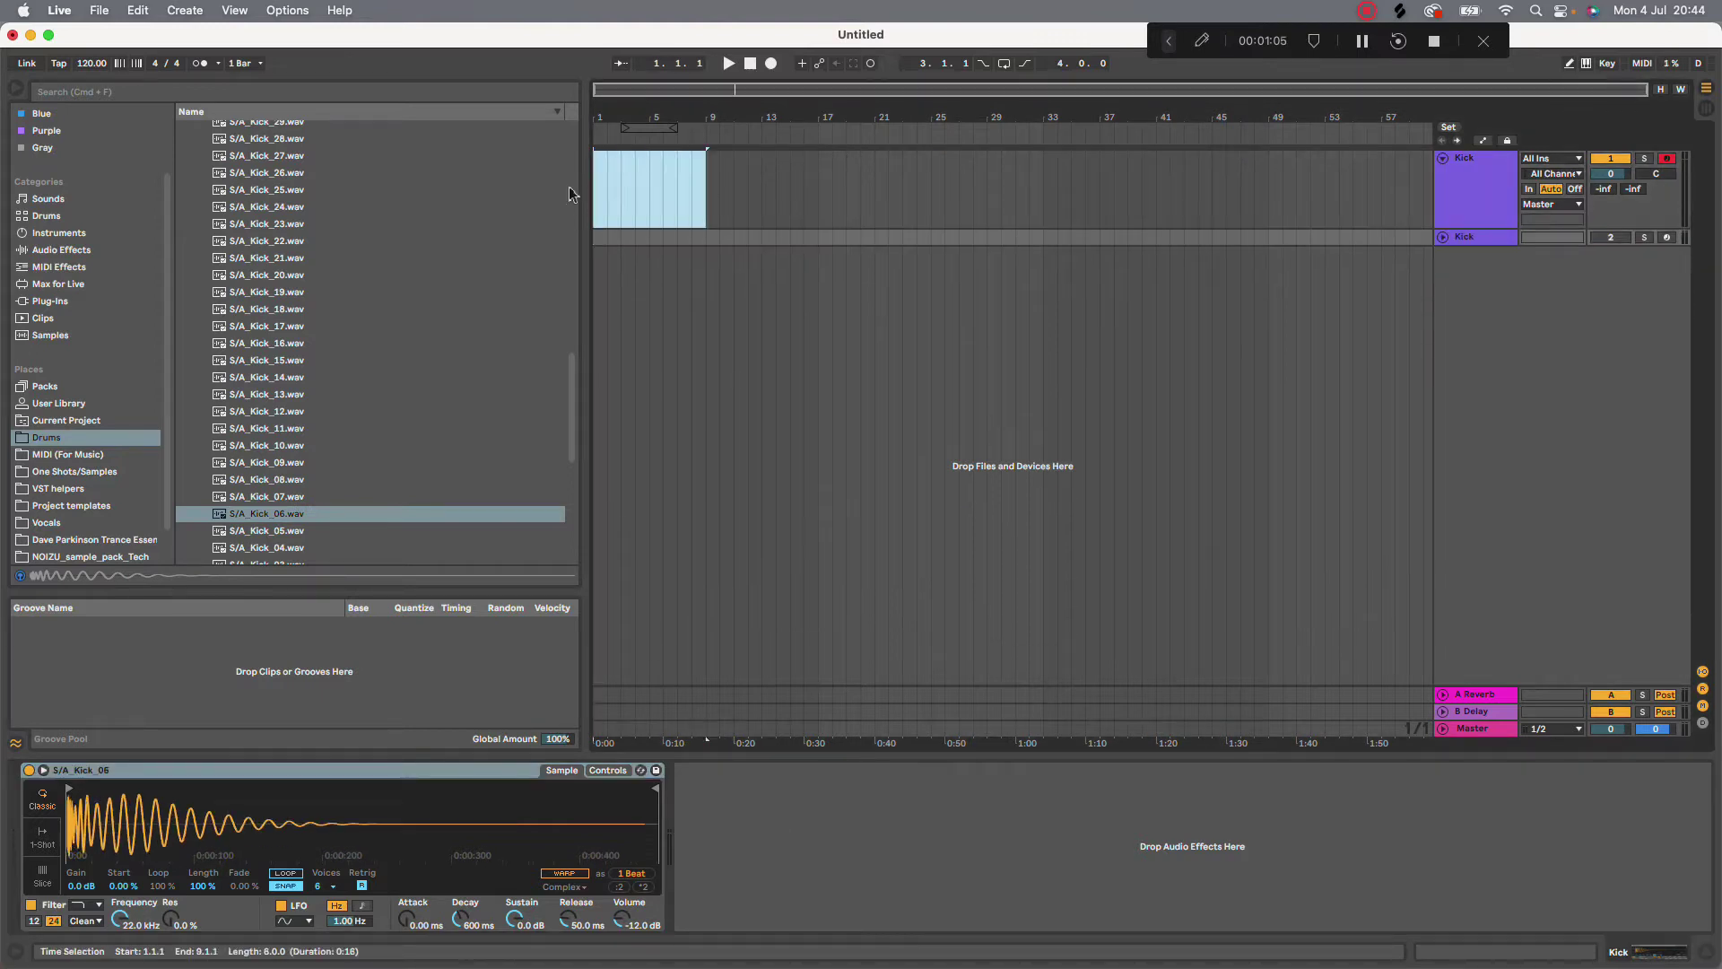
right_click(607, 191)
left_click(663, 339)
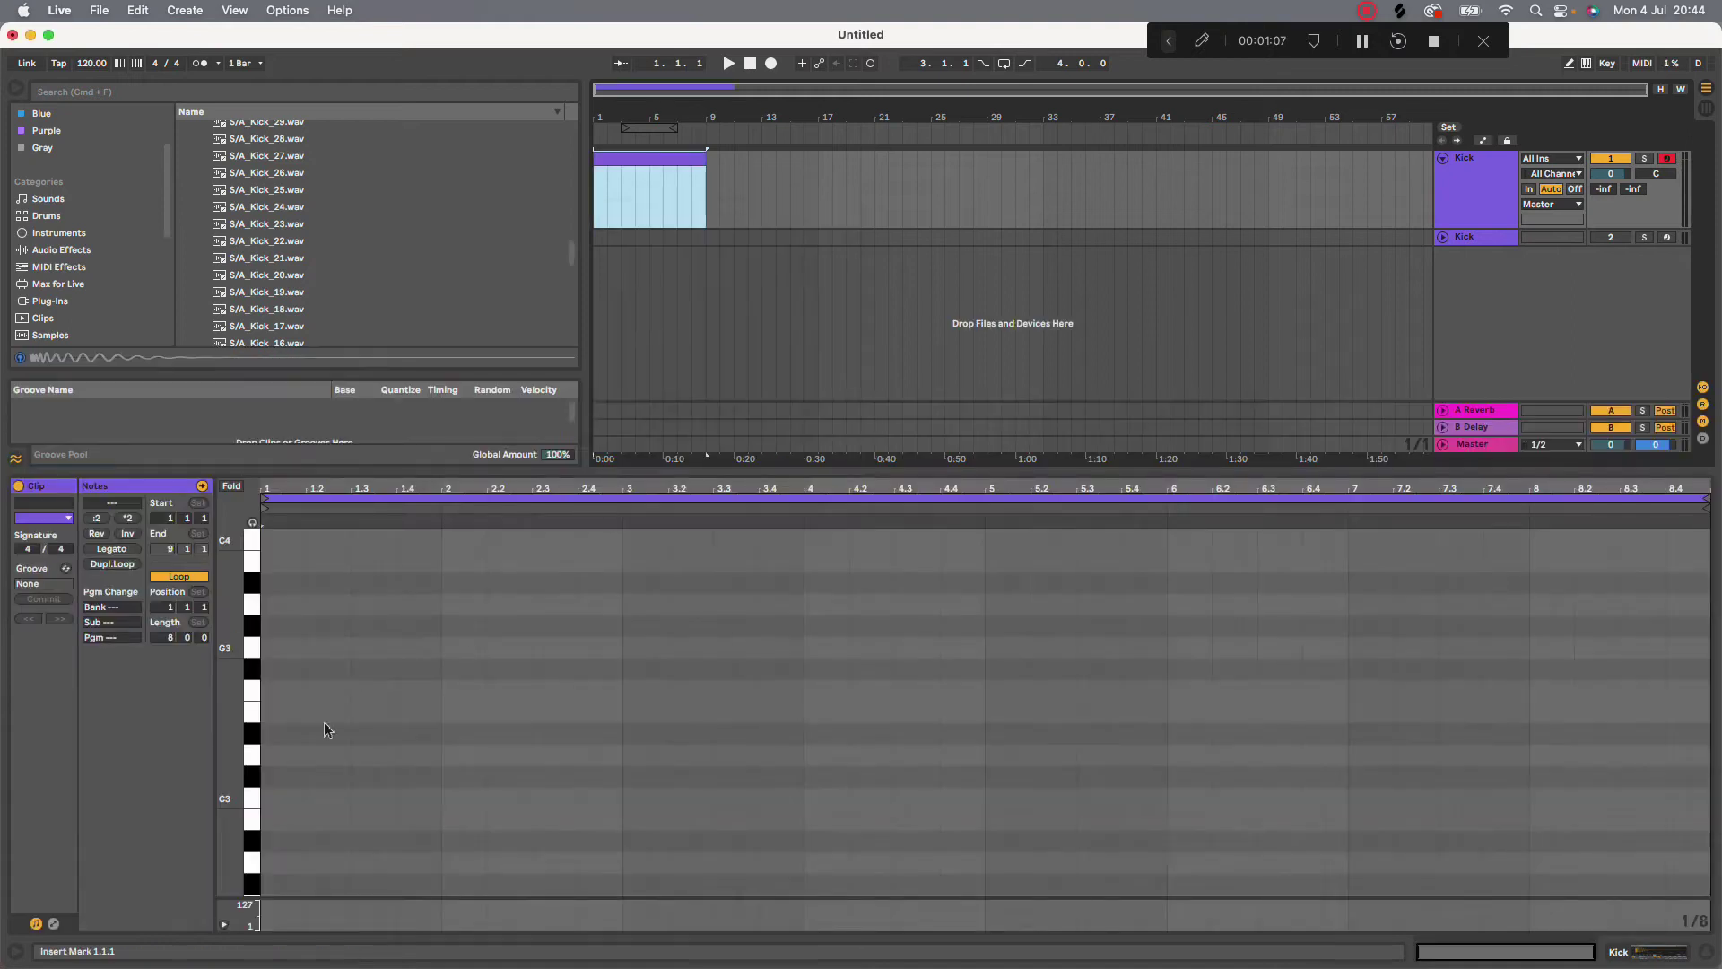
Fill bars 1 to 5 of the Kick clip with one-beat C3 notes on every beat
double_click(273, 798)
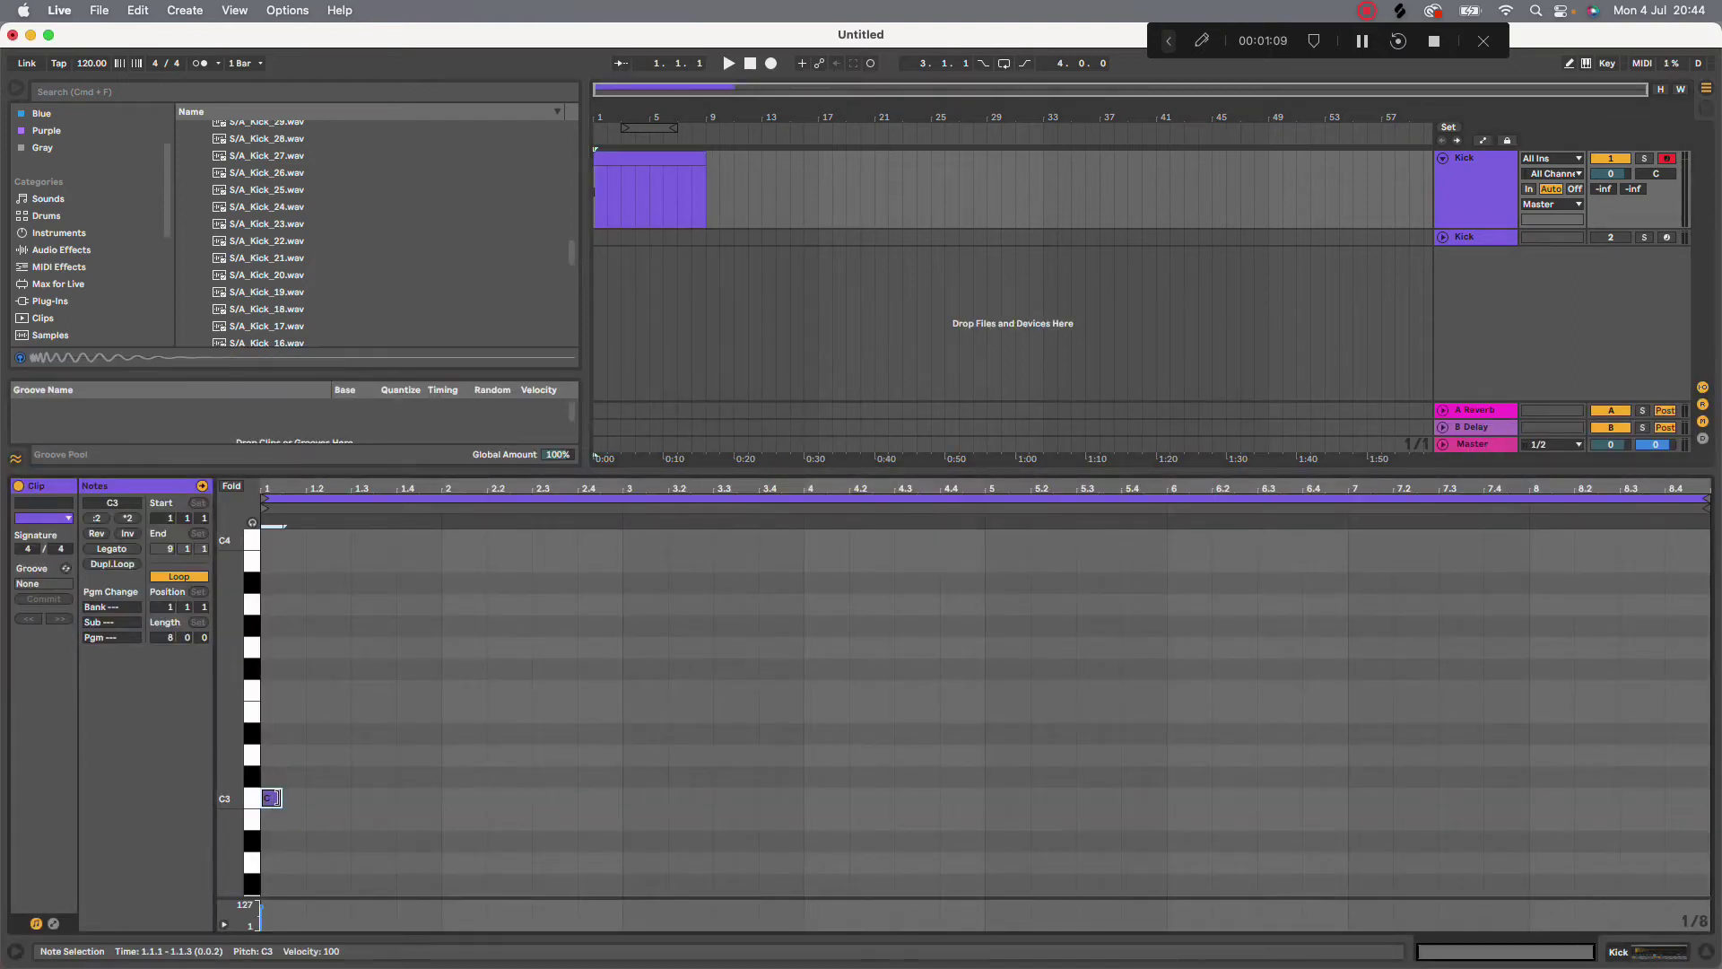
left_click_drag(278, 797, 418, 855)
key("super+d")
key("super+d")
key("super+d")
key("super+d")
key("super+d")
key("super+d")
key("super+d")
key("super+d")
Play the kick pattern and set the tempo to 122 BPM
key("space")
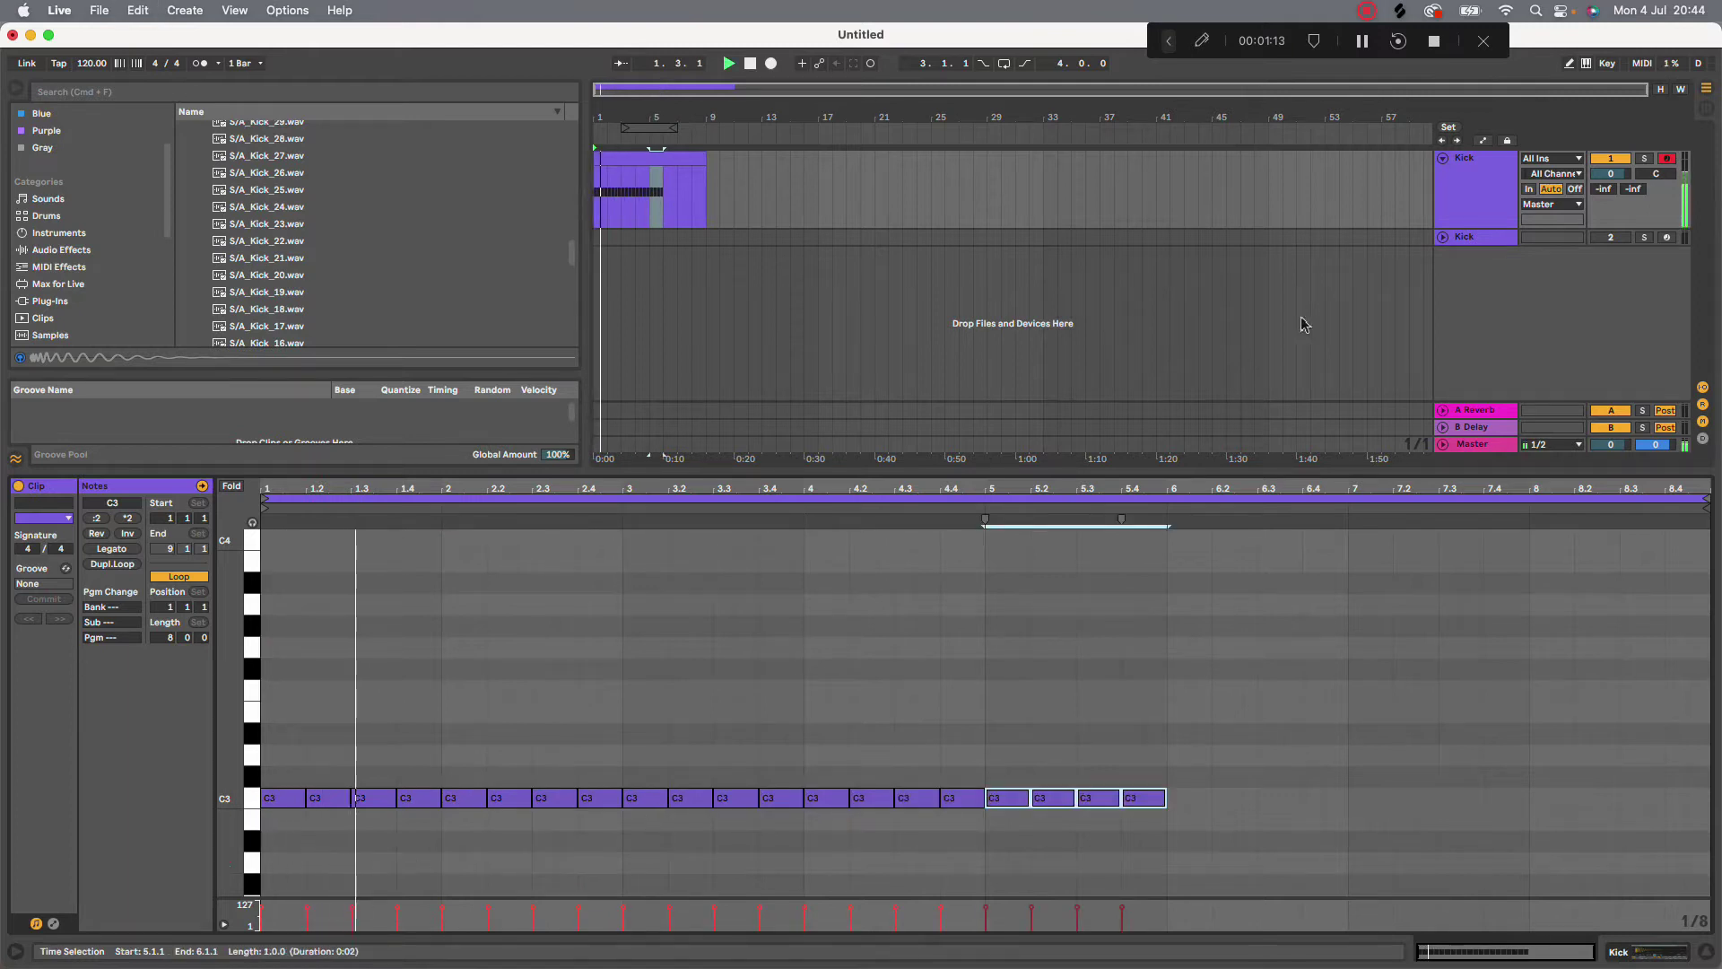
key("space")
left_click_drag(93, 67, 93, 71)
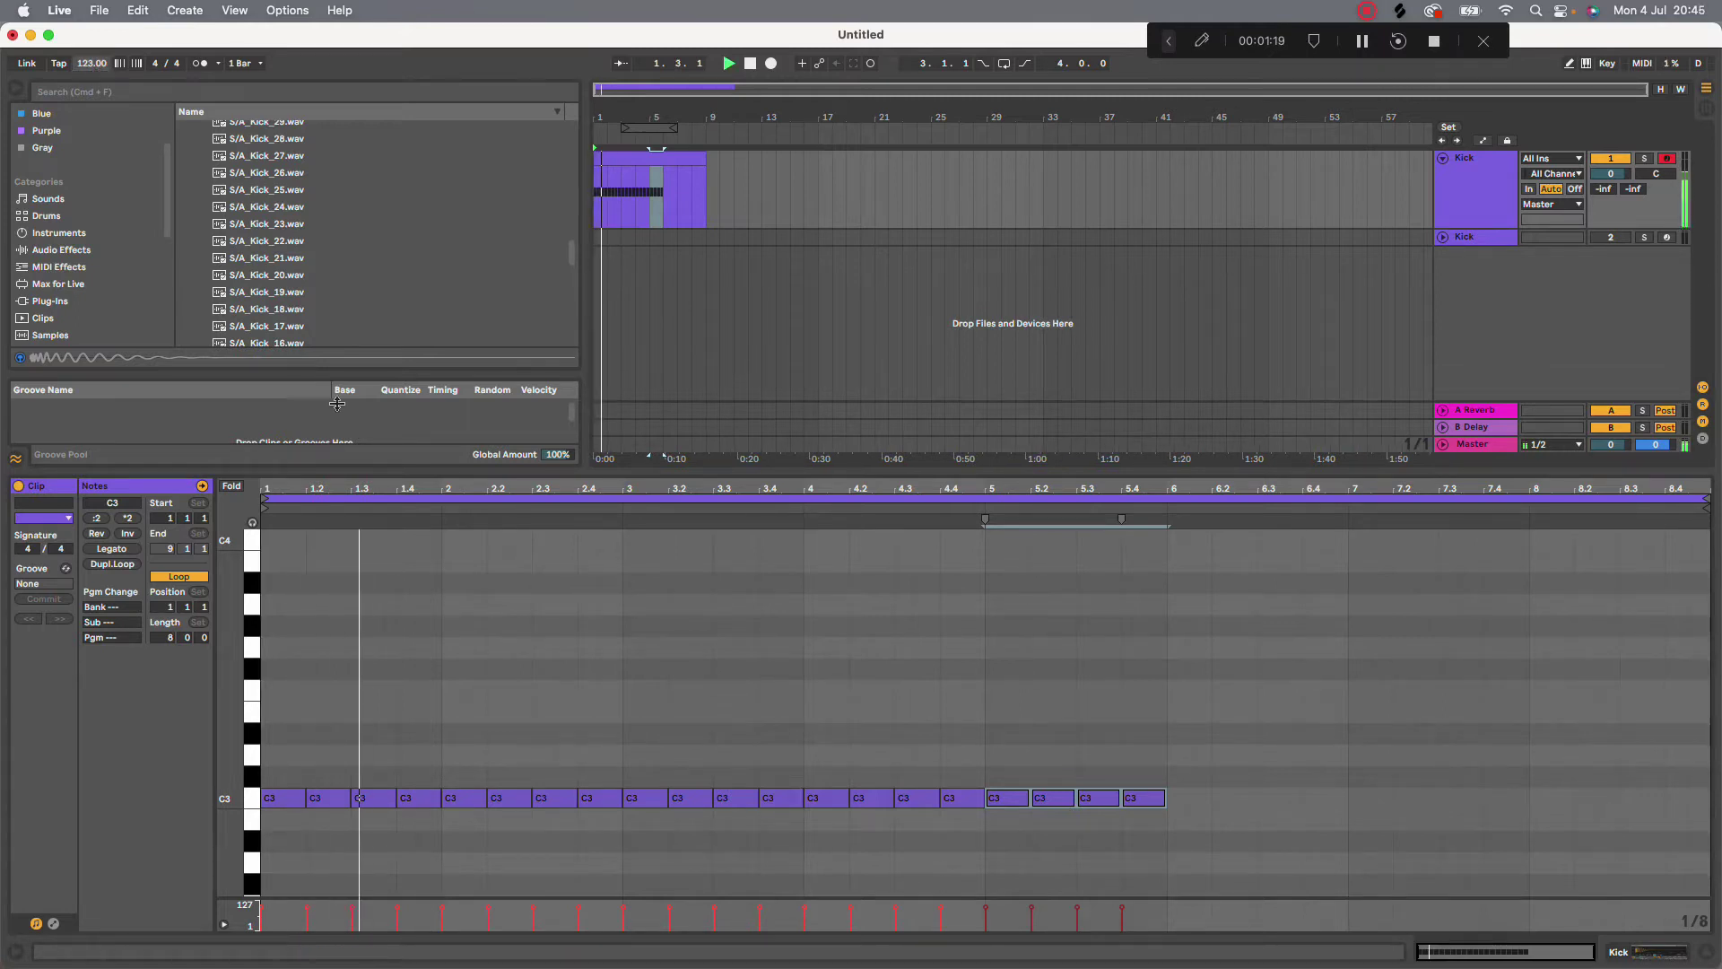
key("Down")
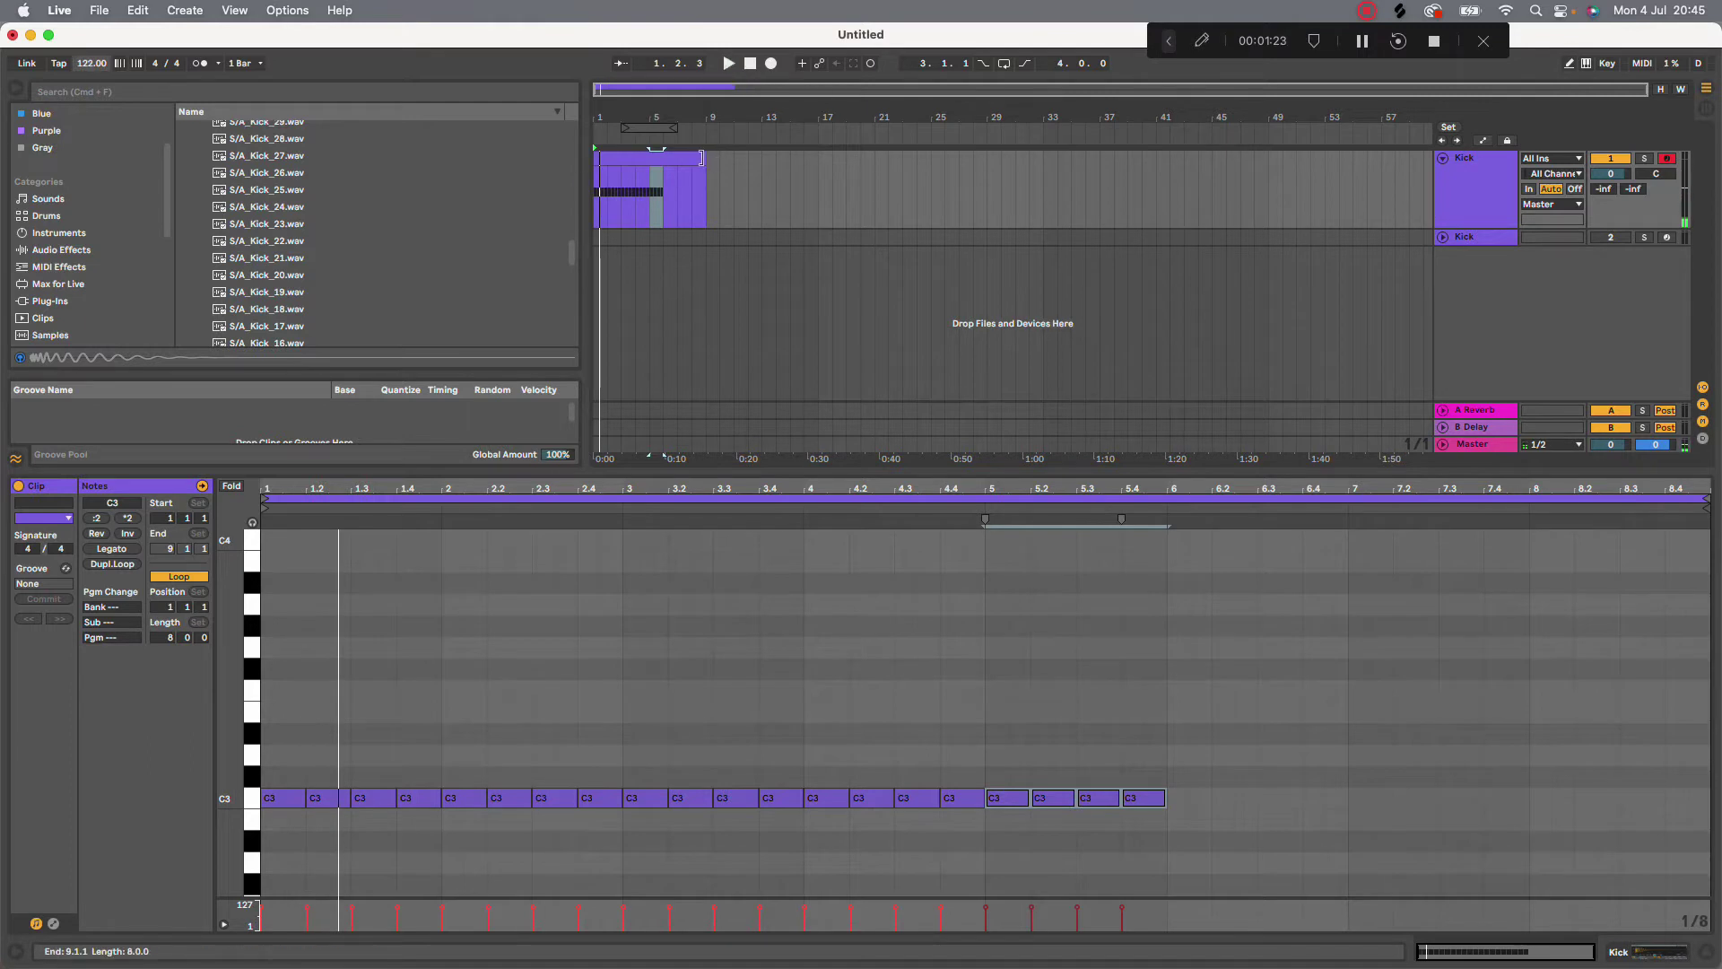
Delete the section of the Kick clip from the start of bar 5 onward
left_click_drag(719, 162, 654, 159)
key("BackSpace")
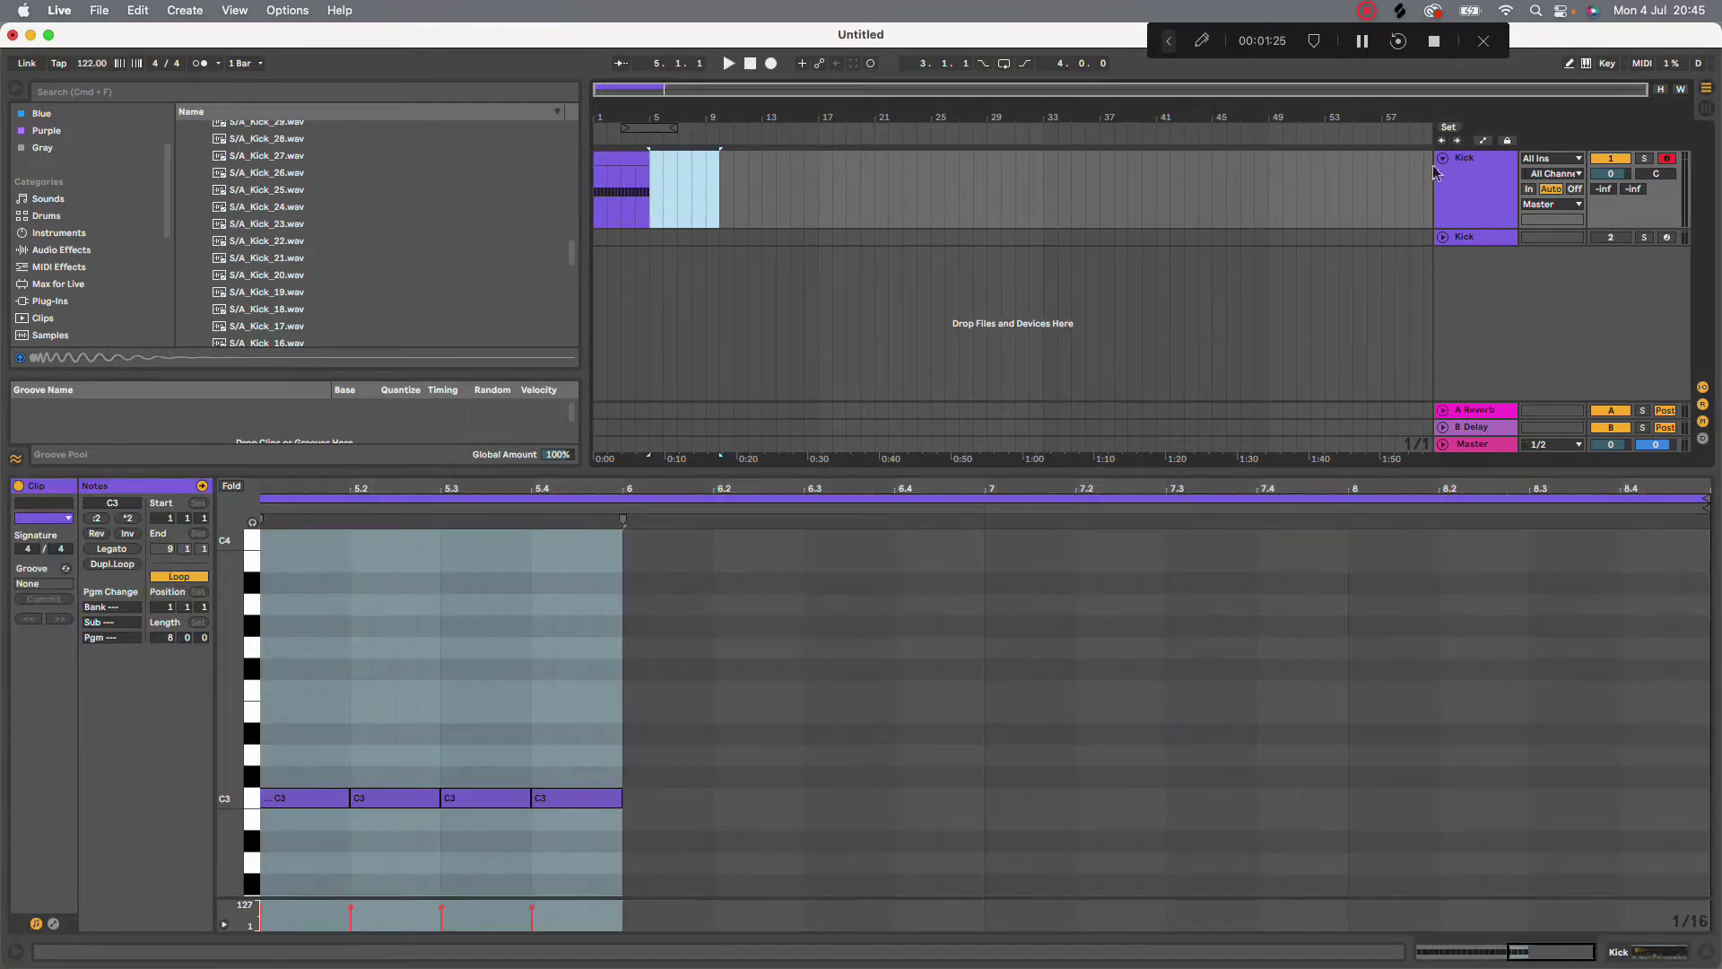
Insert a new MIDI track, place it below both Kick tracks and rename it Clap
right_click(1473, 175)
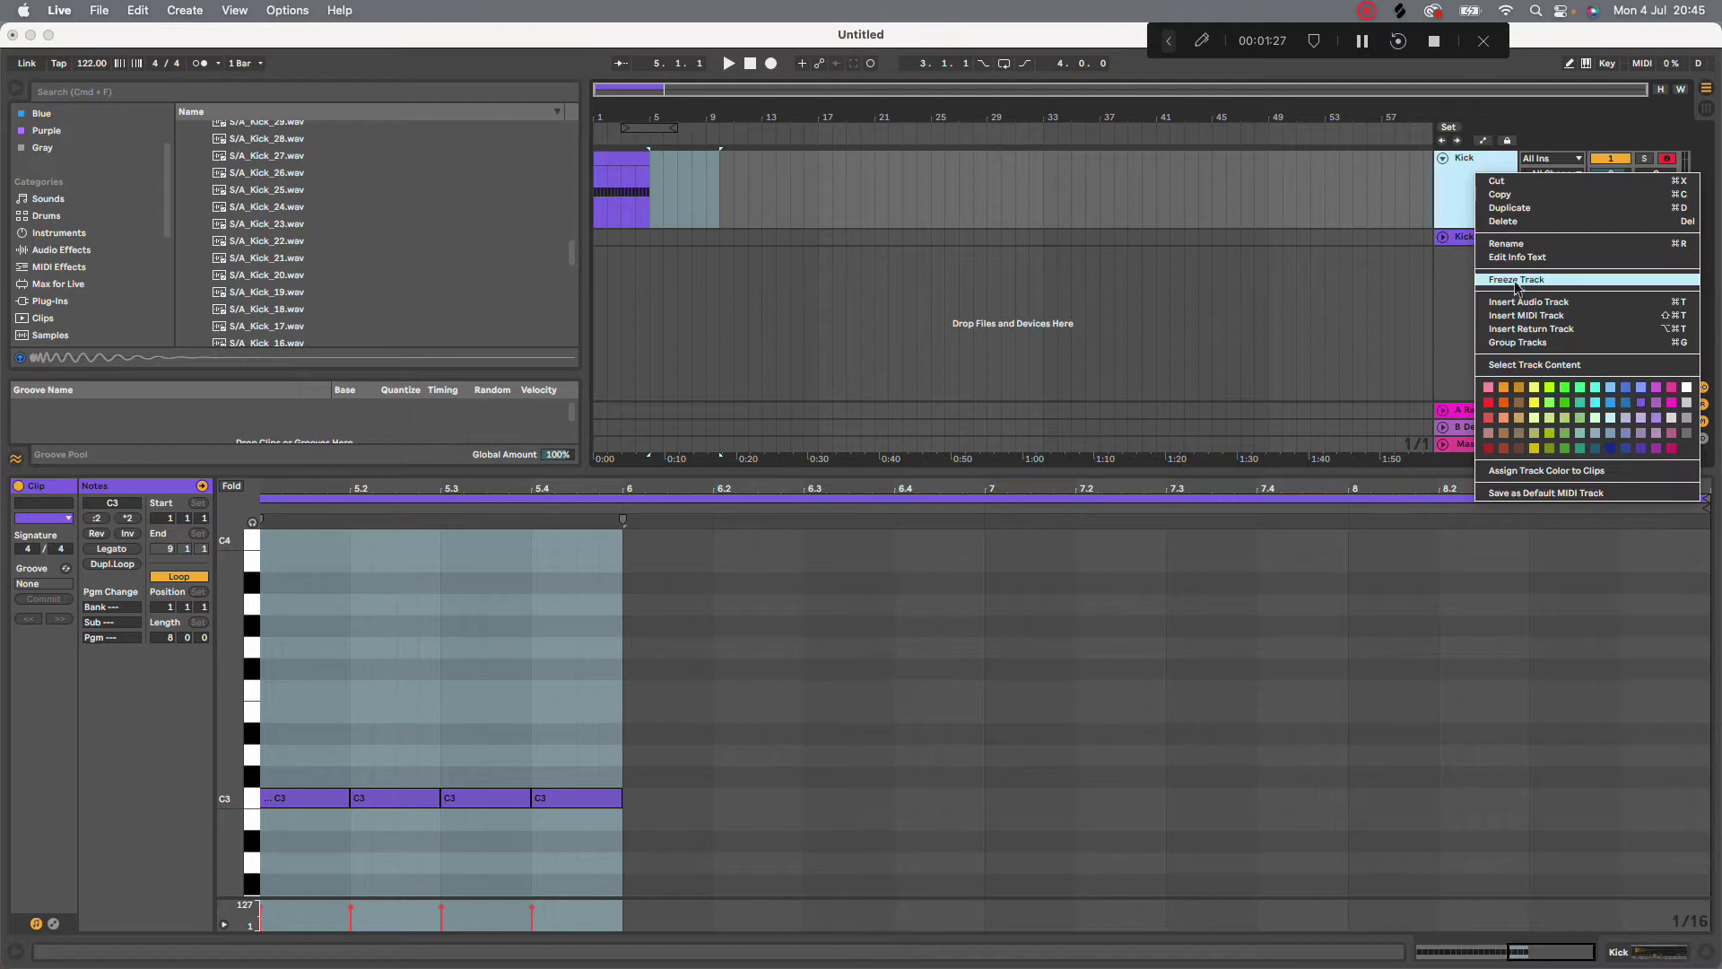
left_click(1534, 315)
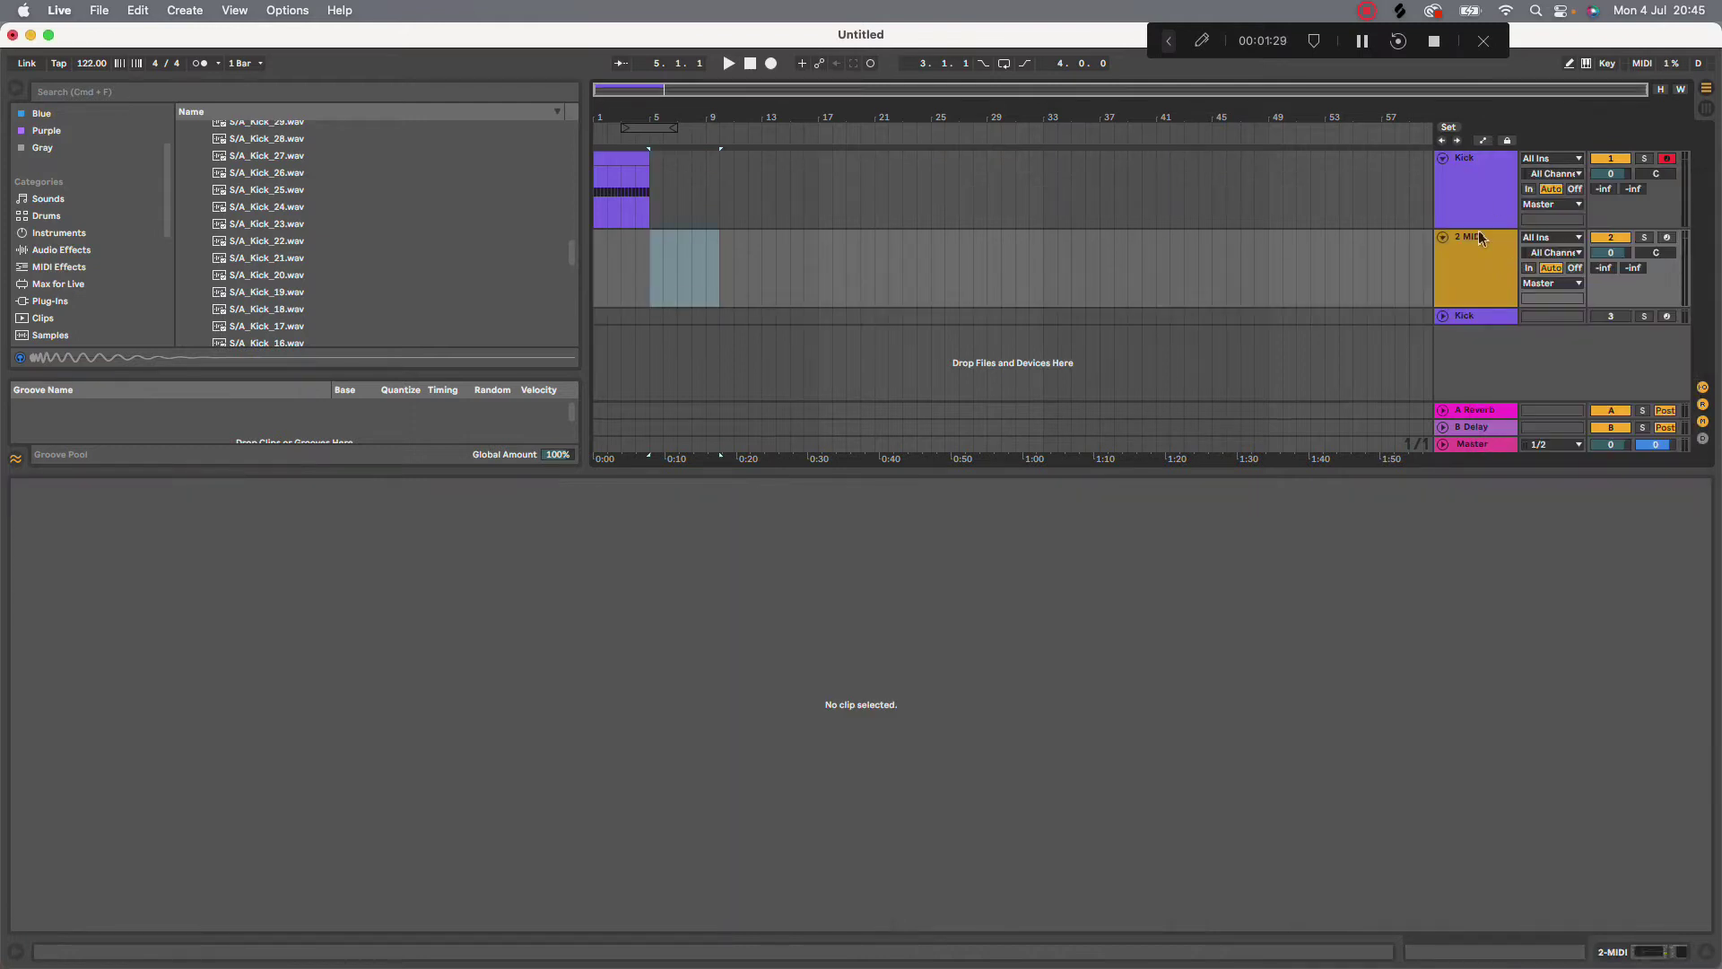
left_click(1478, 305)
key("cmd+r")
type("C")
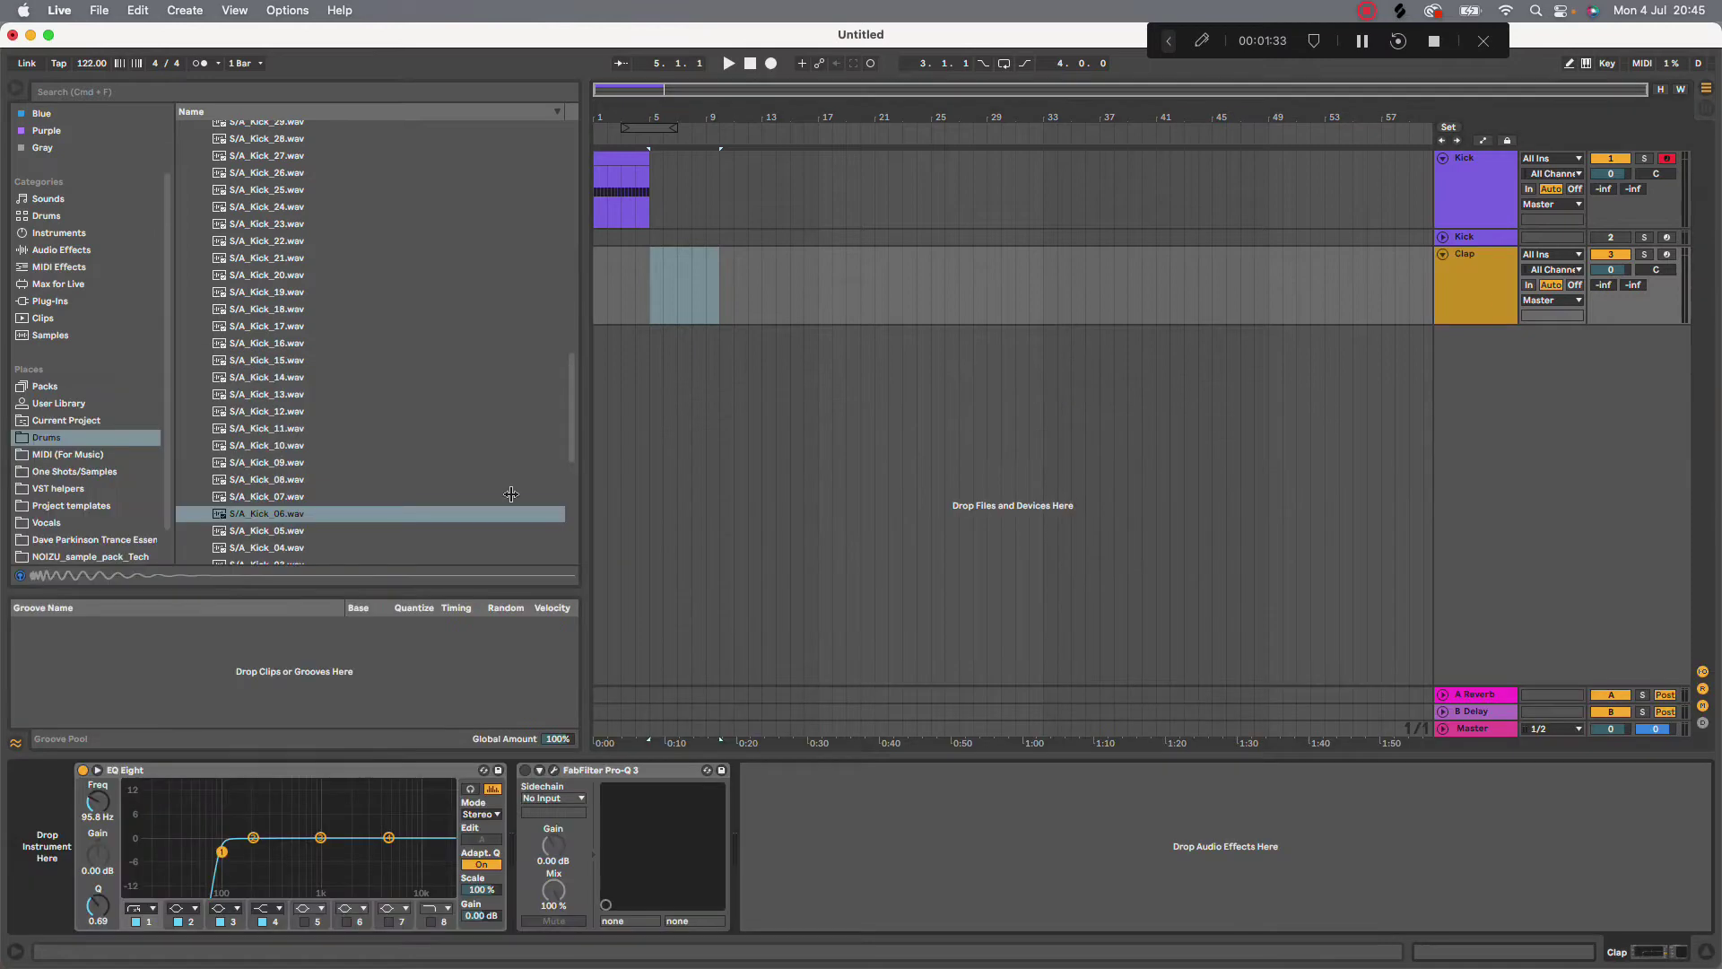
Open the Snare/Claps folder in the Smith & Anthony Ultimate House Kit and preview S/A_Snare_27 and S/A_Snare_03
scroll(226, 191, "down", 3)
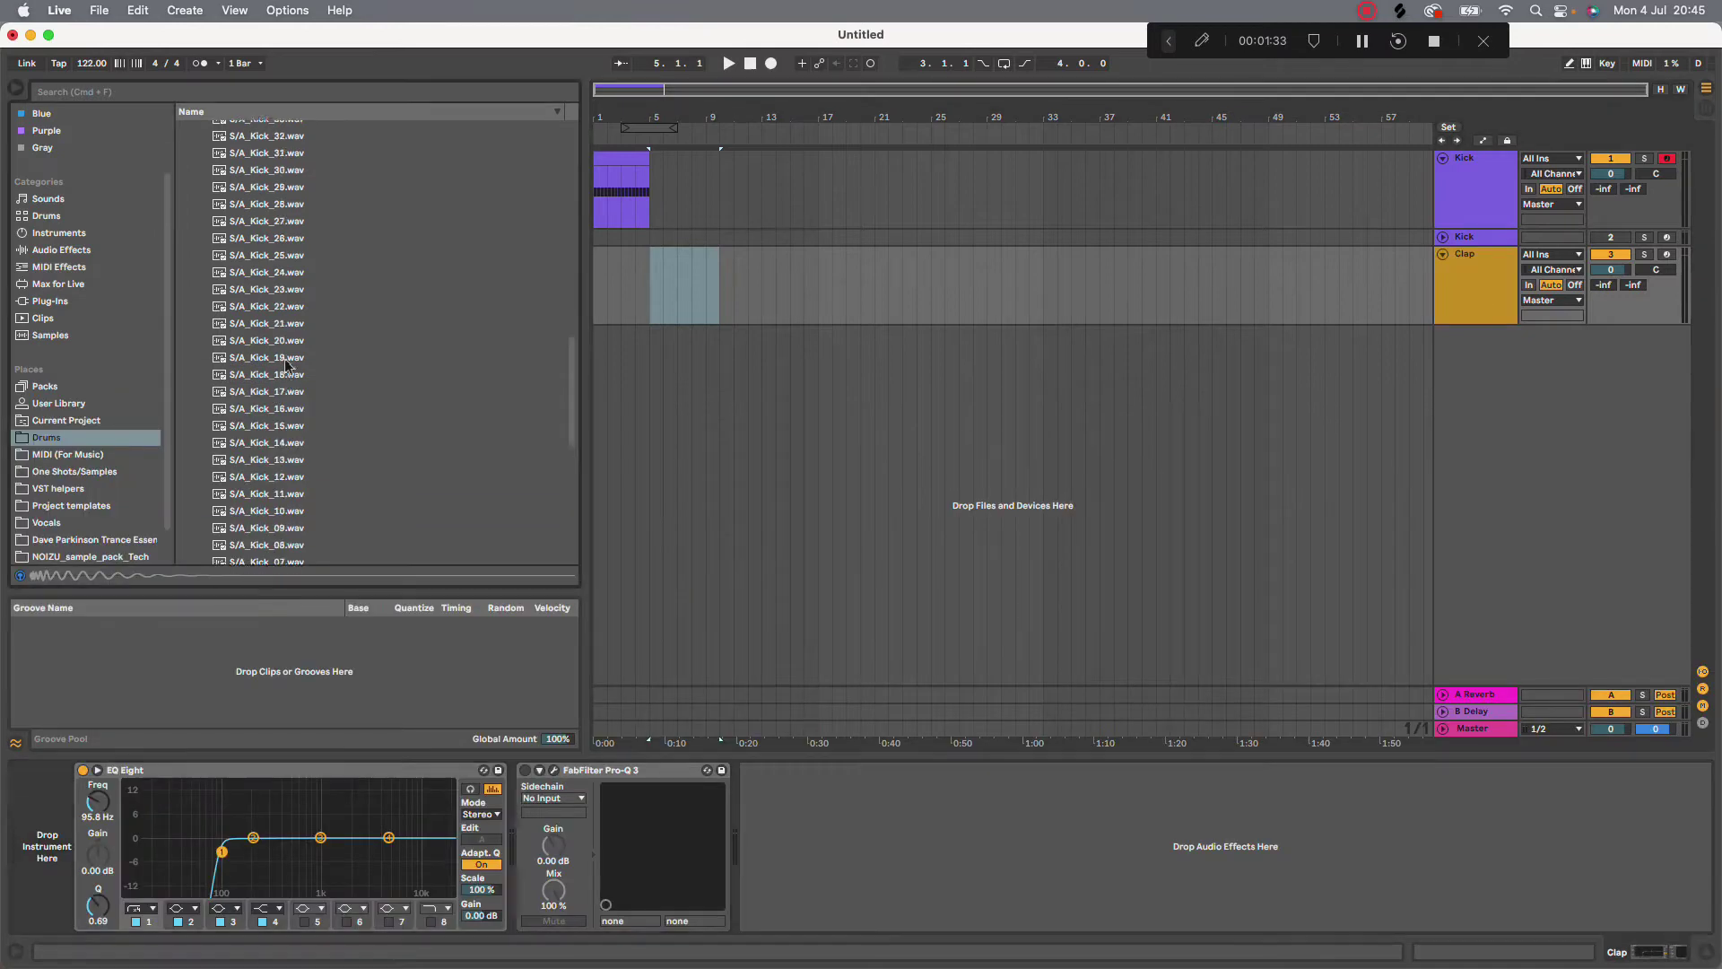
scroll(226, 191, "up", 5)
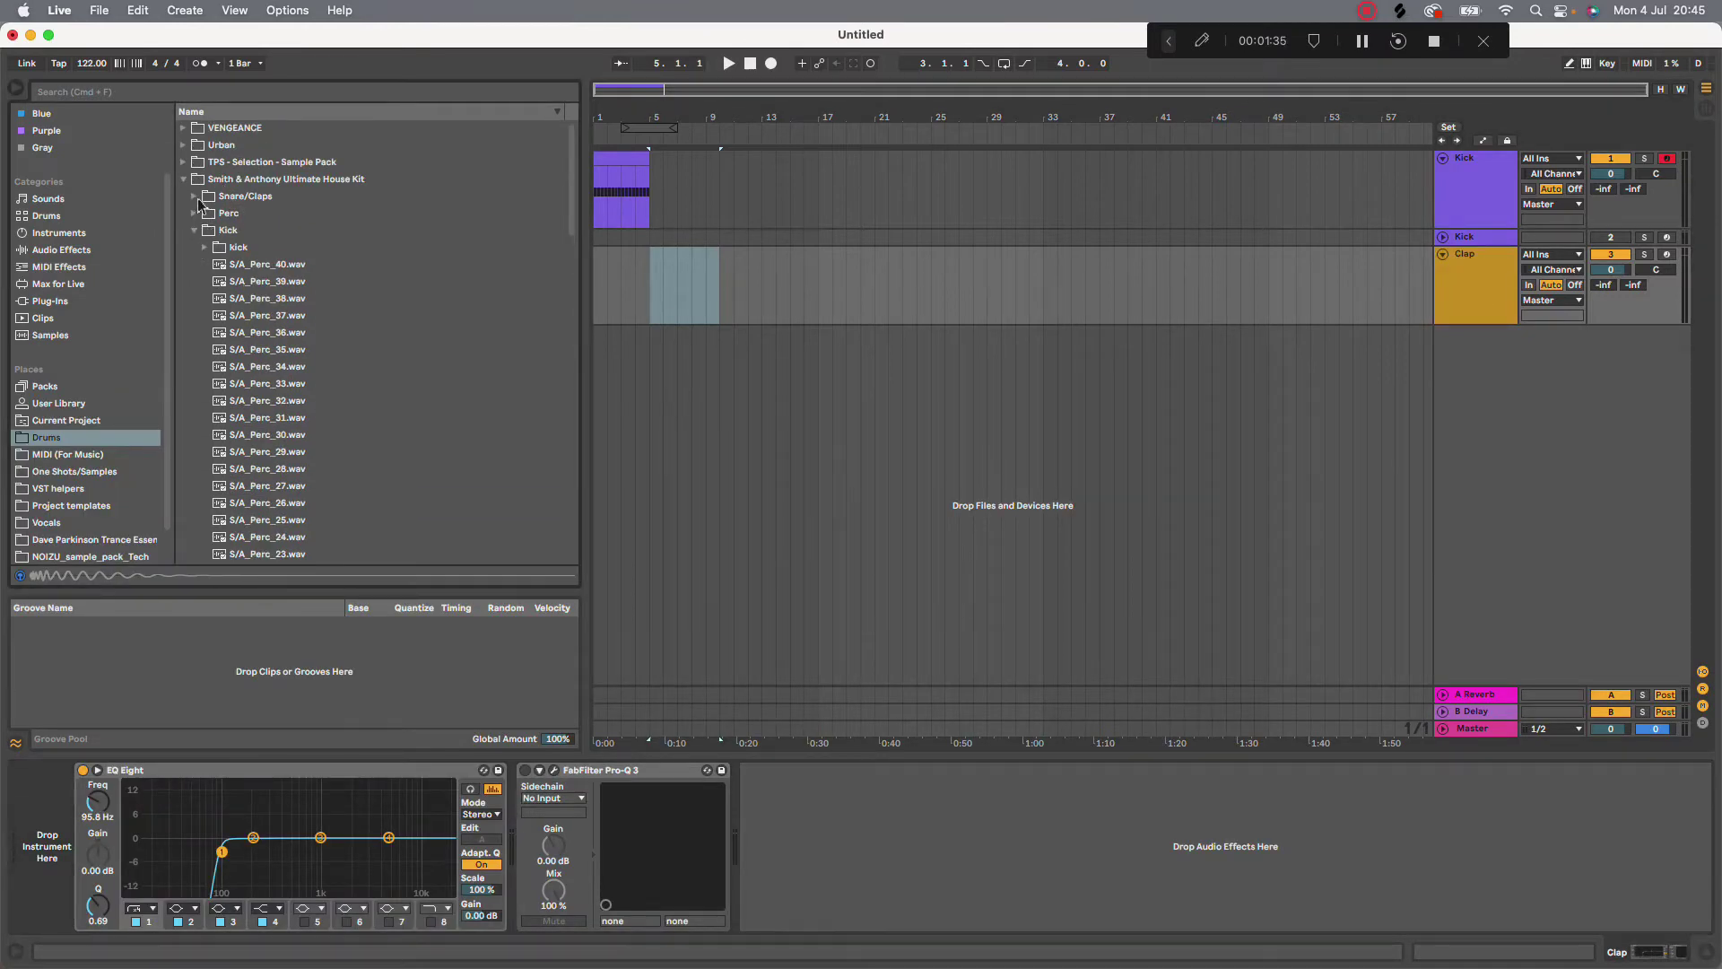
left_click(194, 197)
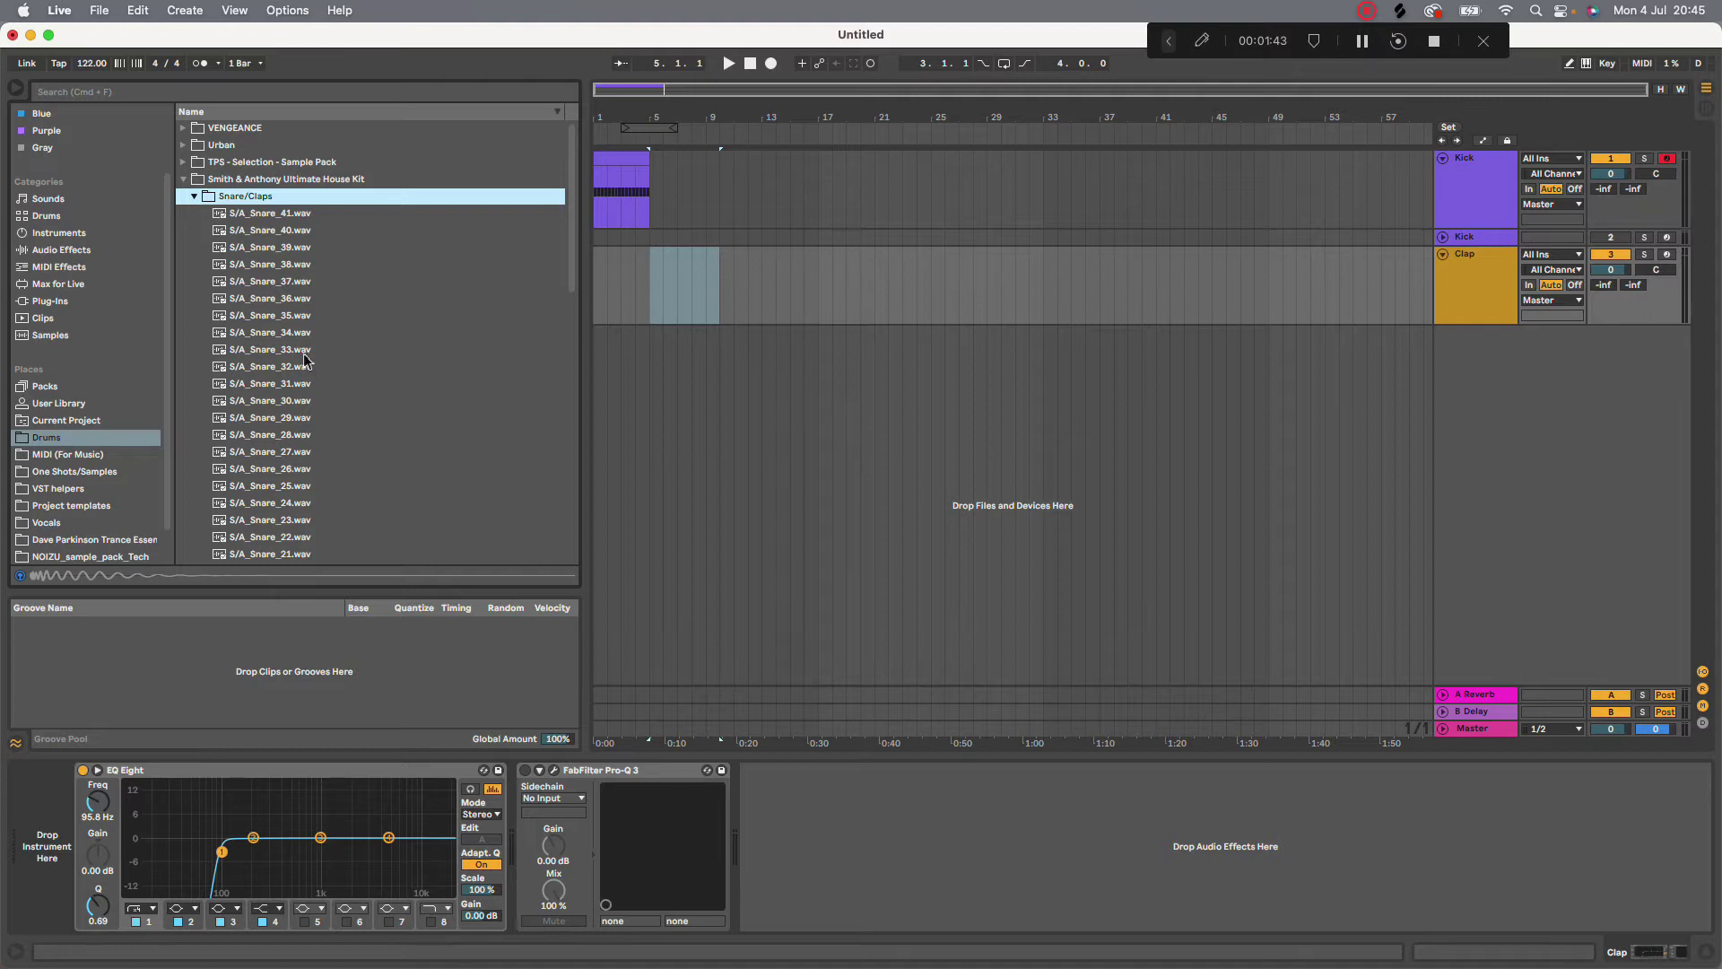
scroll(301, 359, "down", 2)
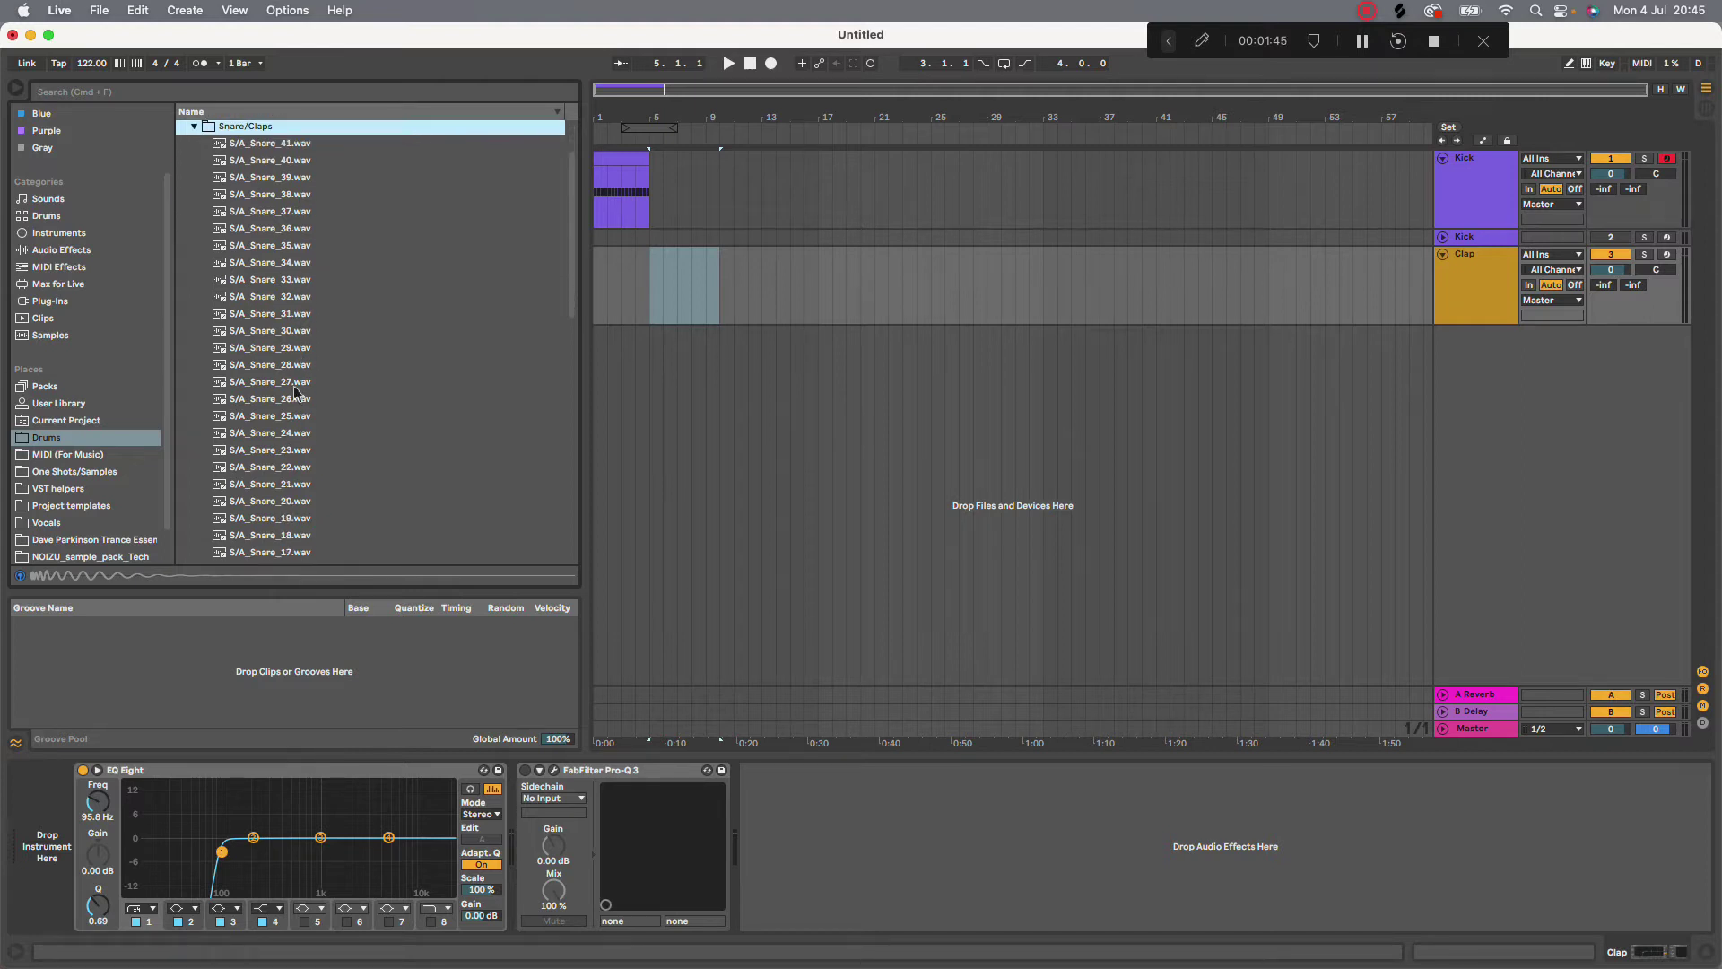
left_click(296, 384)
scroll(310, 418, "up", 3)
scroll(319, 453, "down", 15)
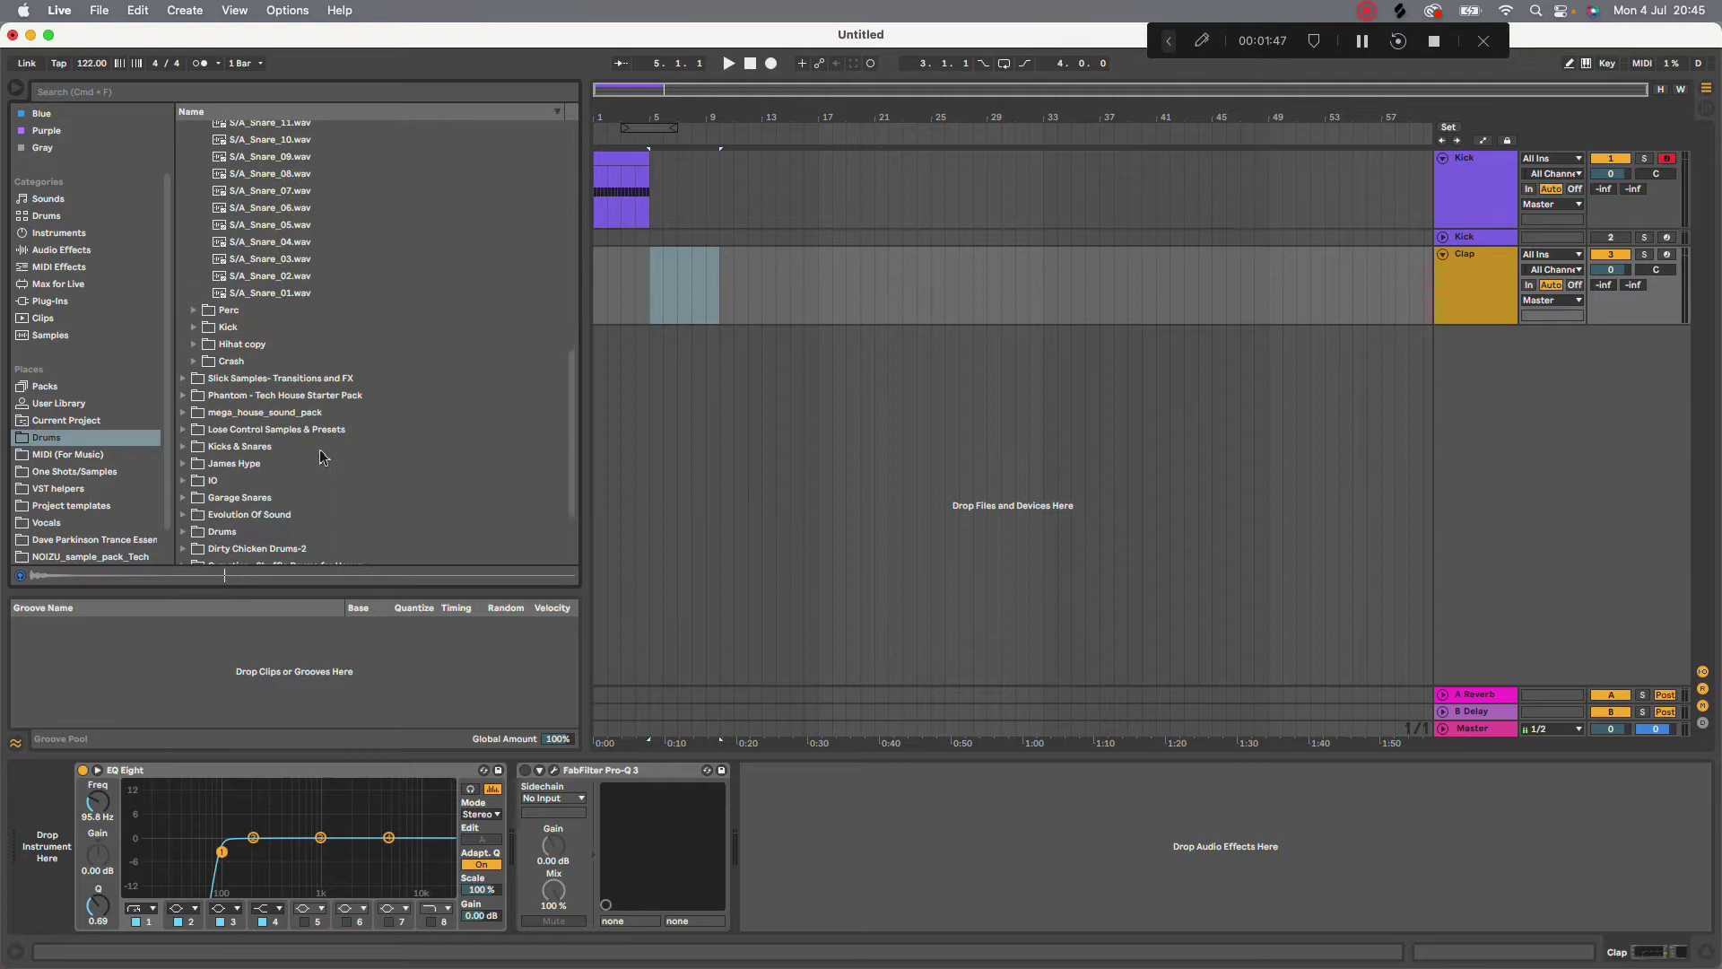
scroll(319, 453, "down", 1)
left_click(318, 217)
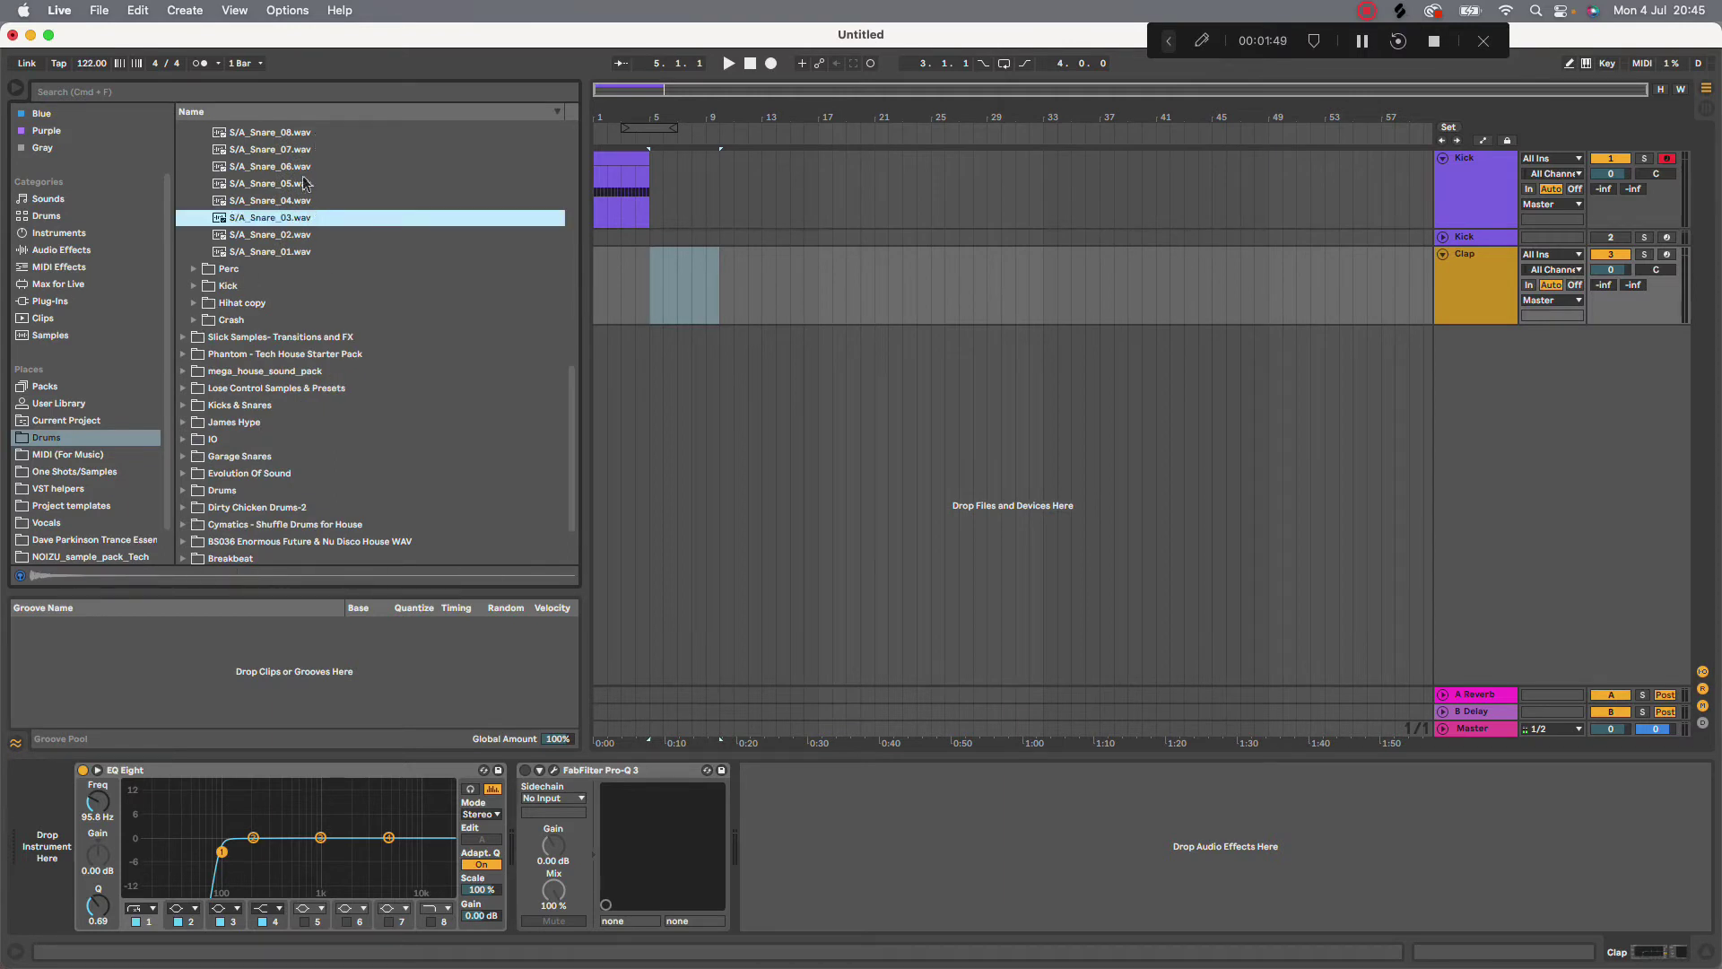
Audition more Snare/Claps samples, working from S/A_Snare_05 through S/A_Snare_17 to S/A_Snare_36, to find a clap
left_click(305, 184)
scroll(305, 186, "up", 7)
left_click(309, 240)
scroll(312, 269, "up", 6)
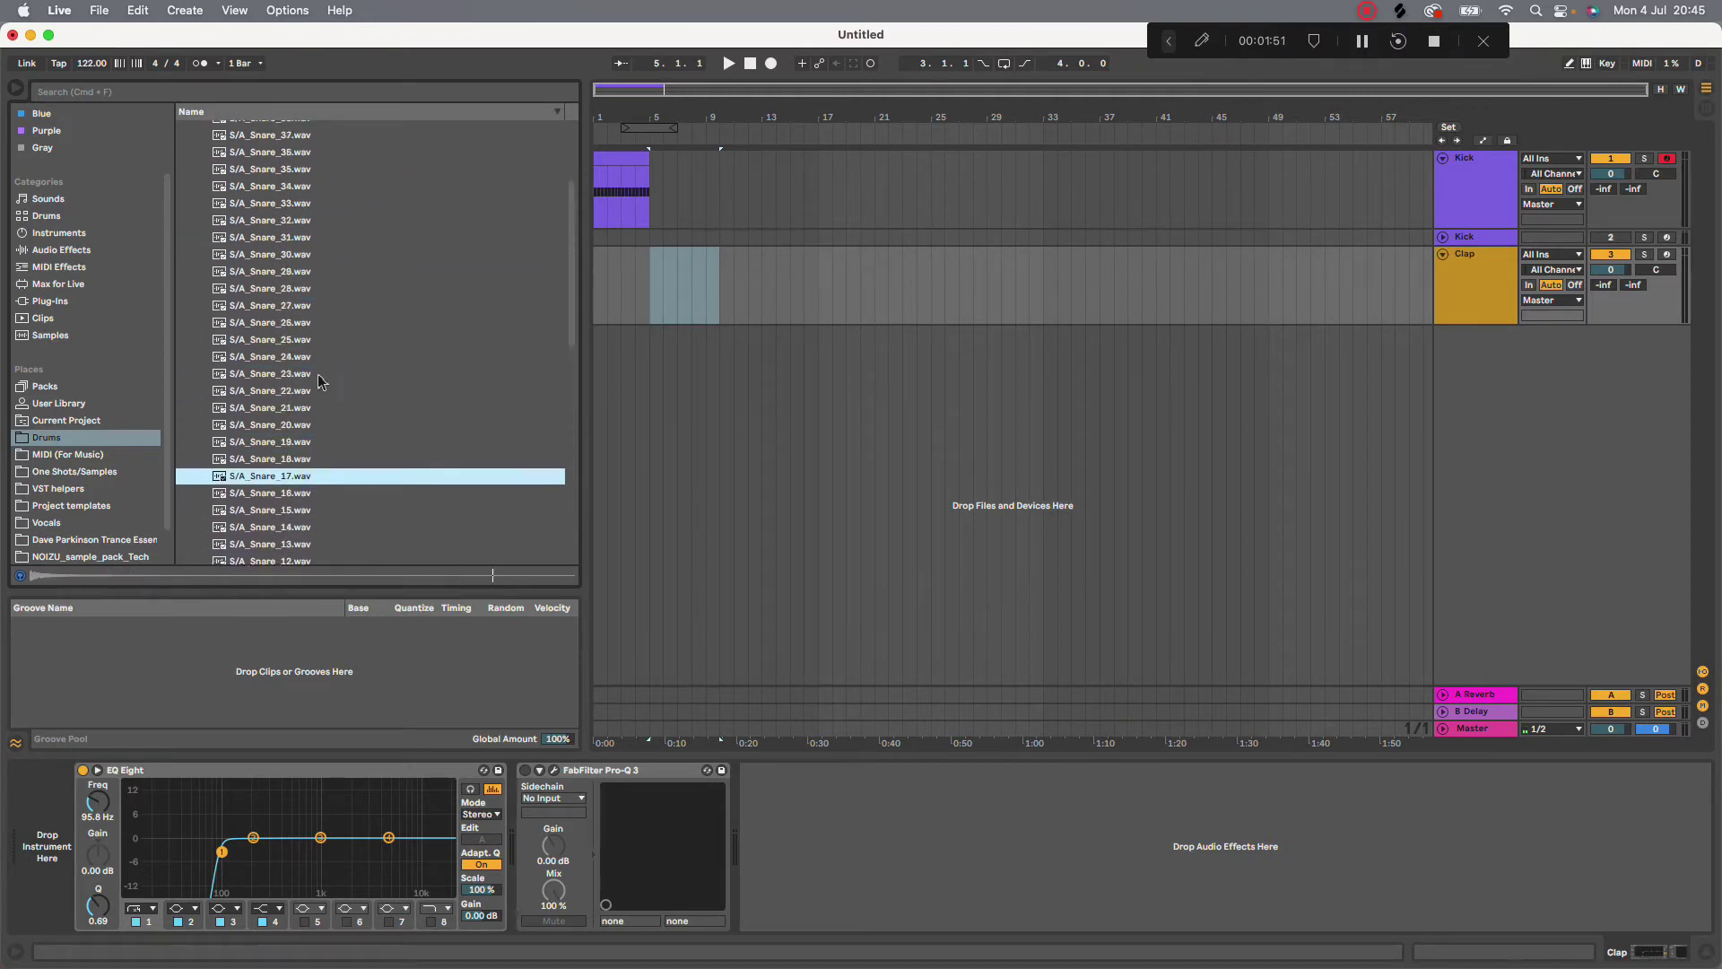
scroll(319, 375, "up", 5)
left_click(319, 368)
left_click(315, 281)
left_click(314, 232)
left_click(310, 296)
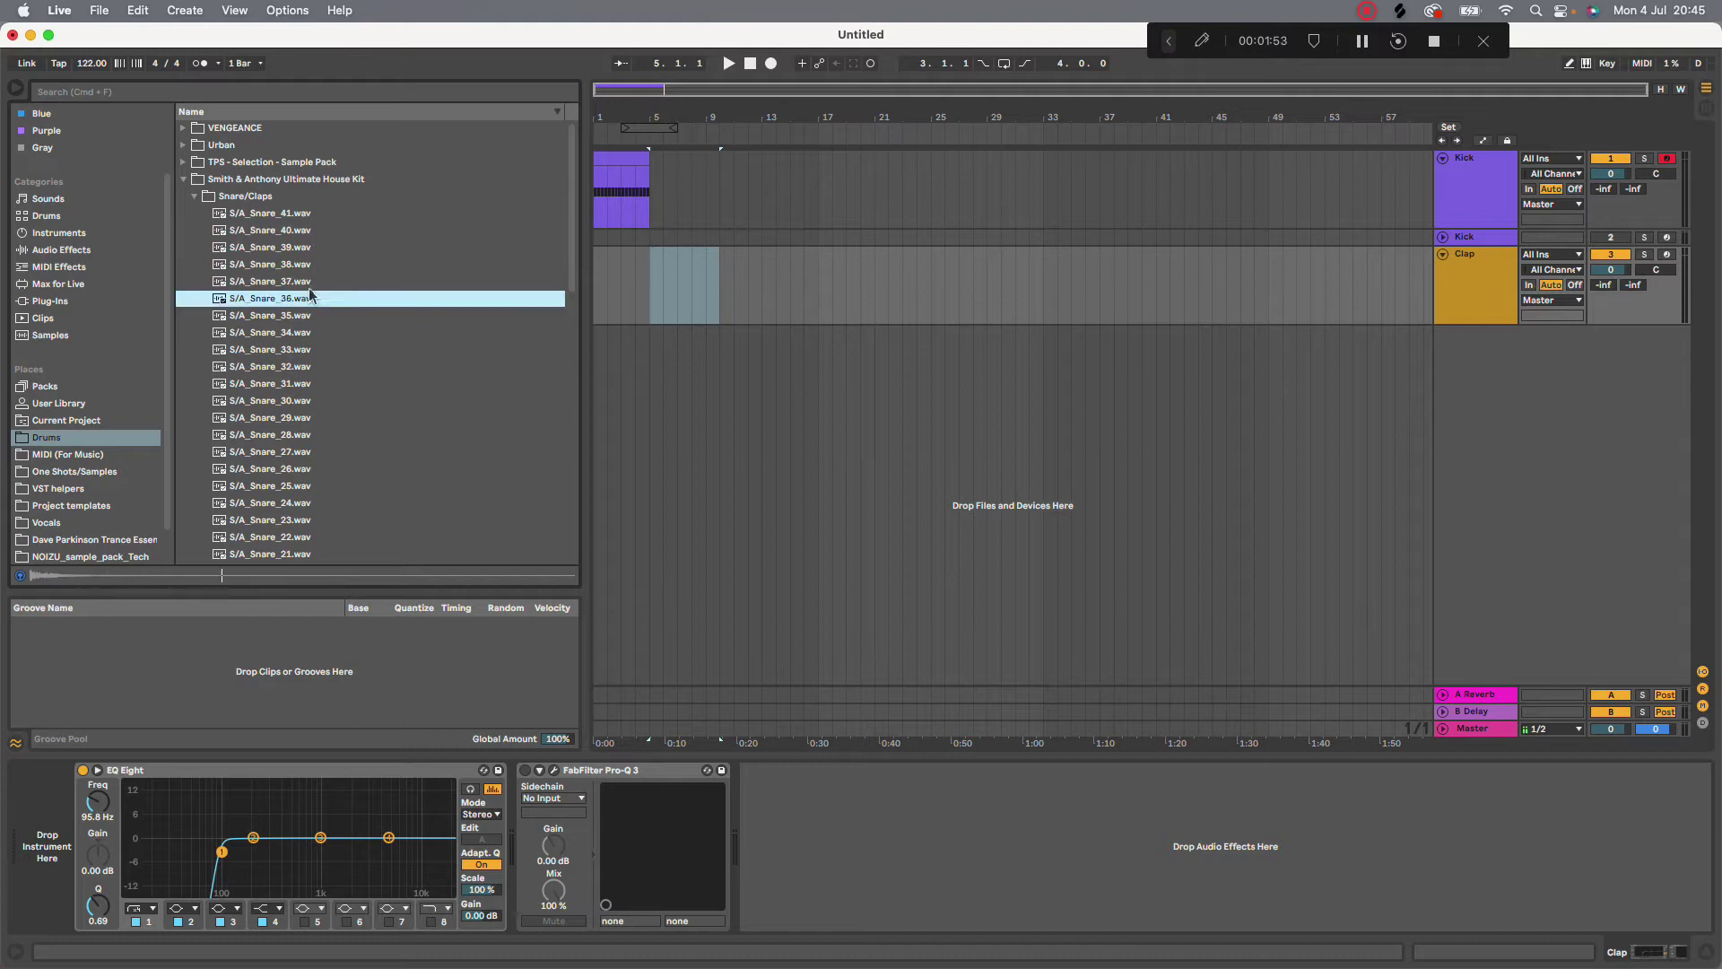
Load S/A_Snare_37.wav as the instrument on the Clap track
left_click(294, 282)
left_click_drag(280, 283, 1449, 271)
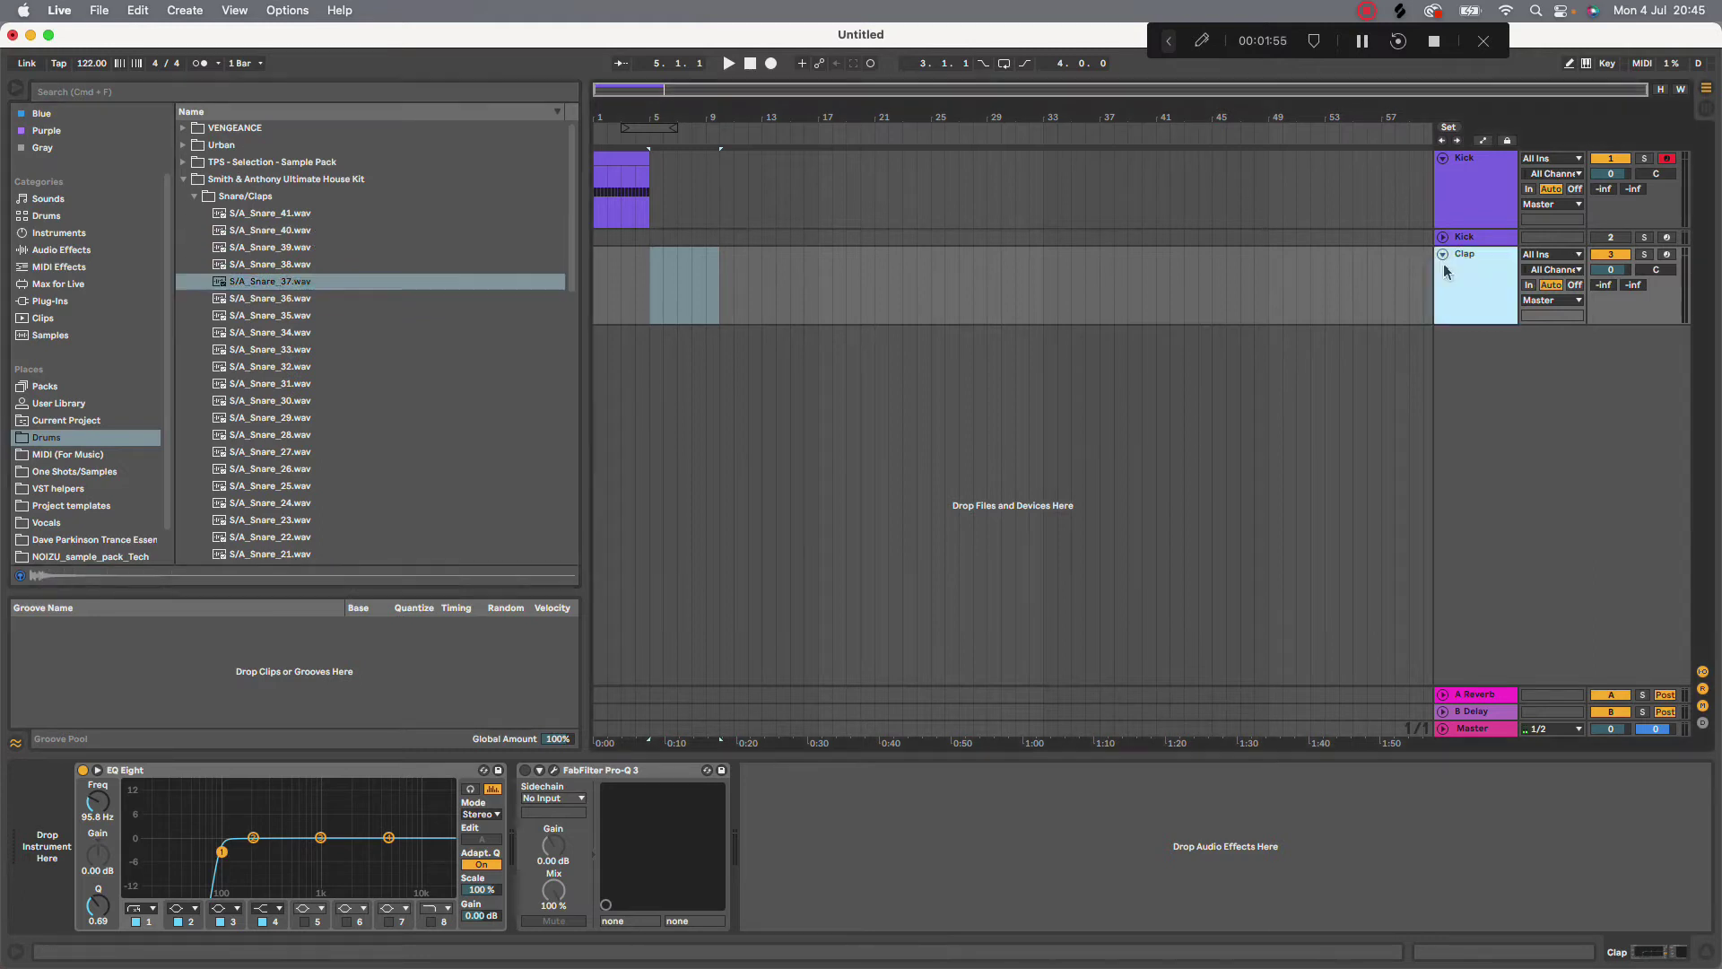
double_click(303, 282)
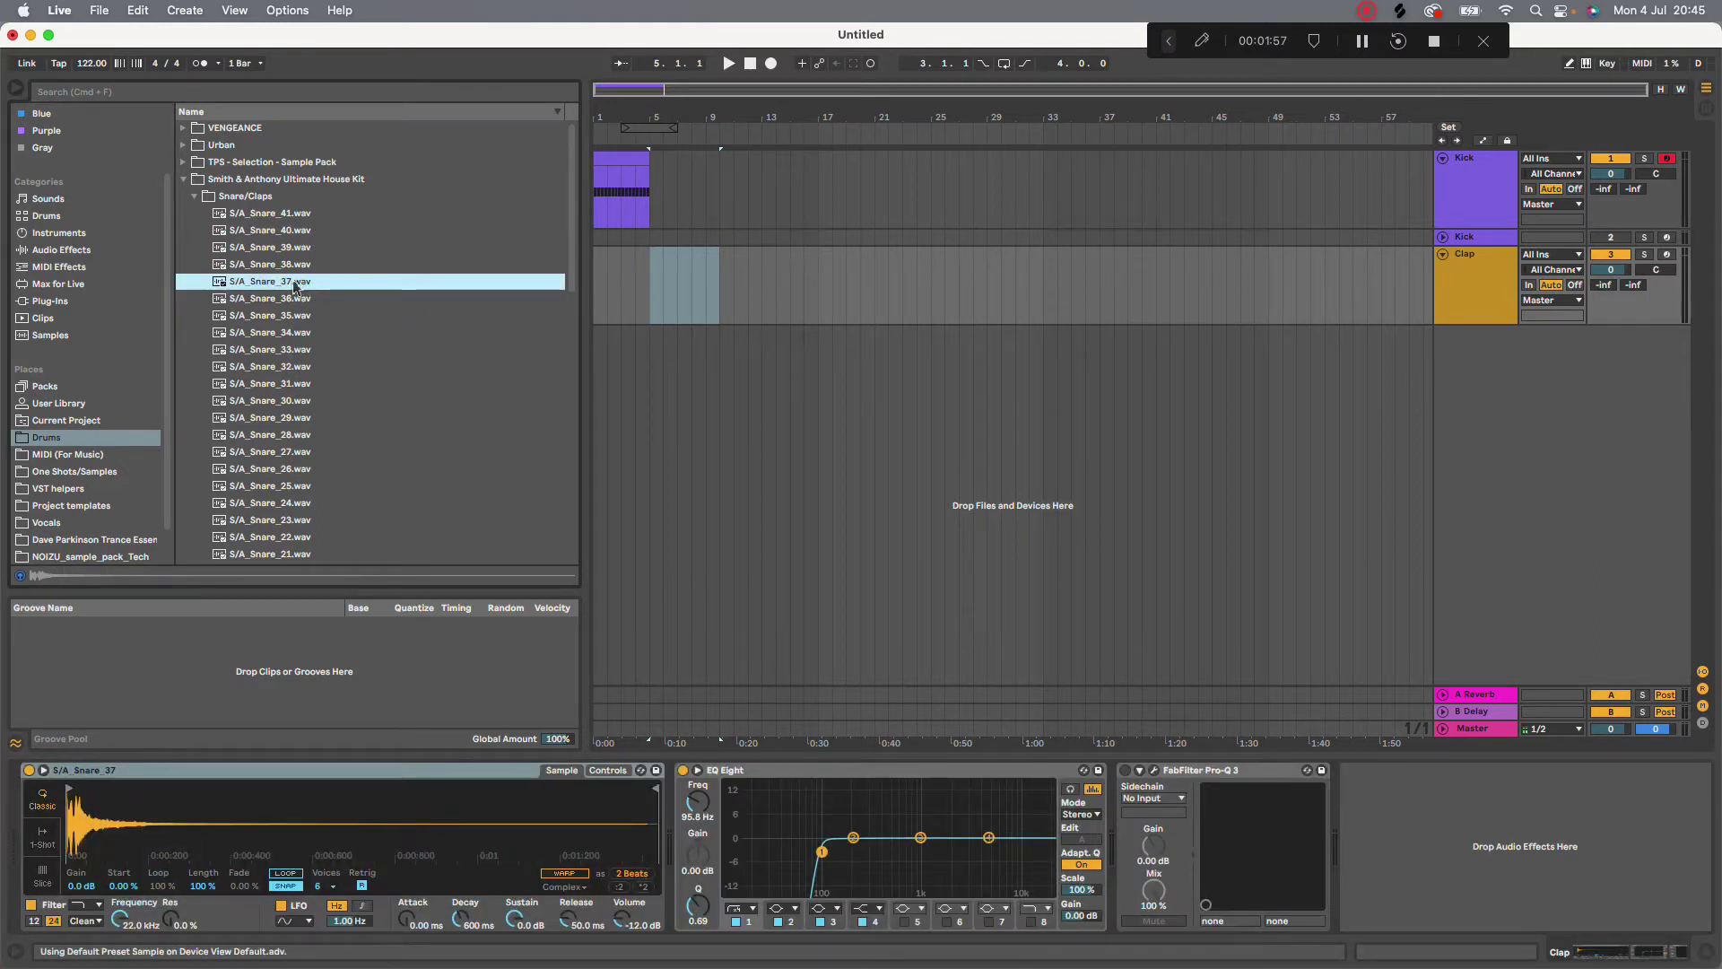
key("space")
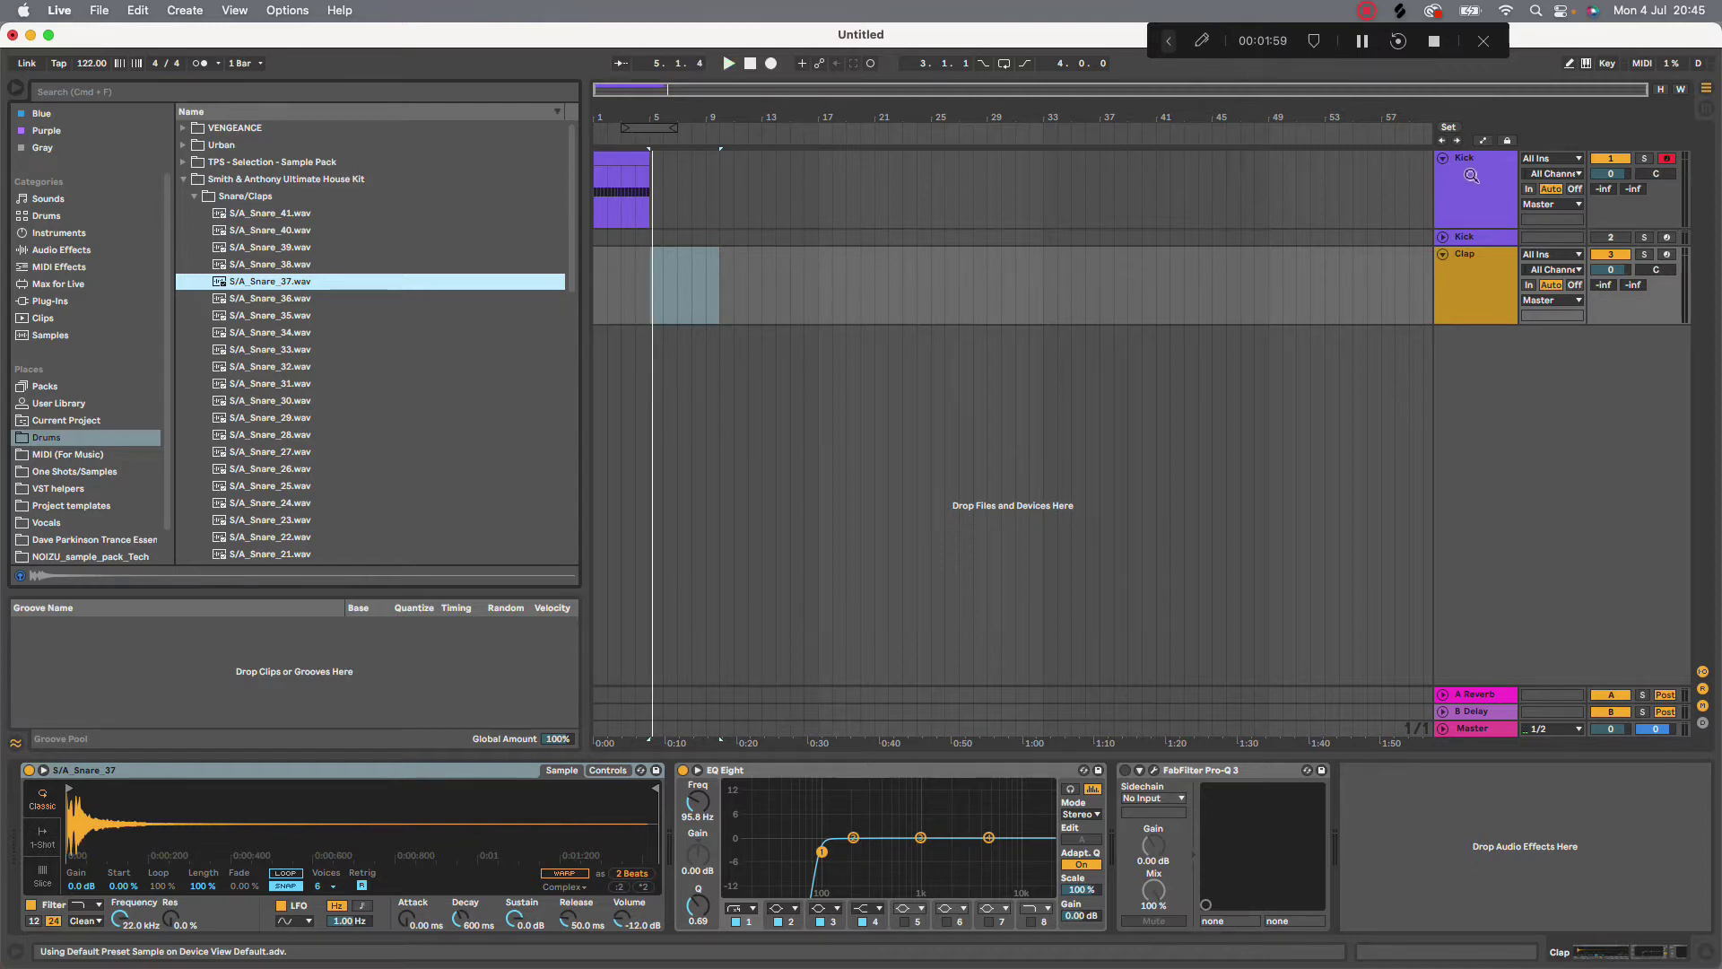
left_click(1514, 285)
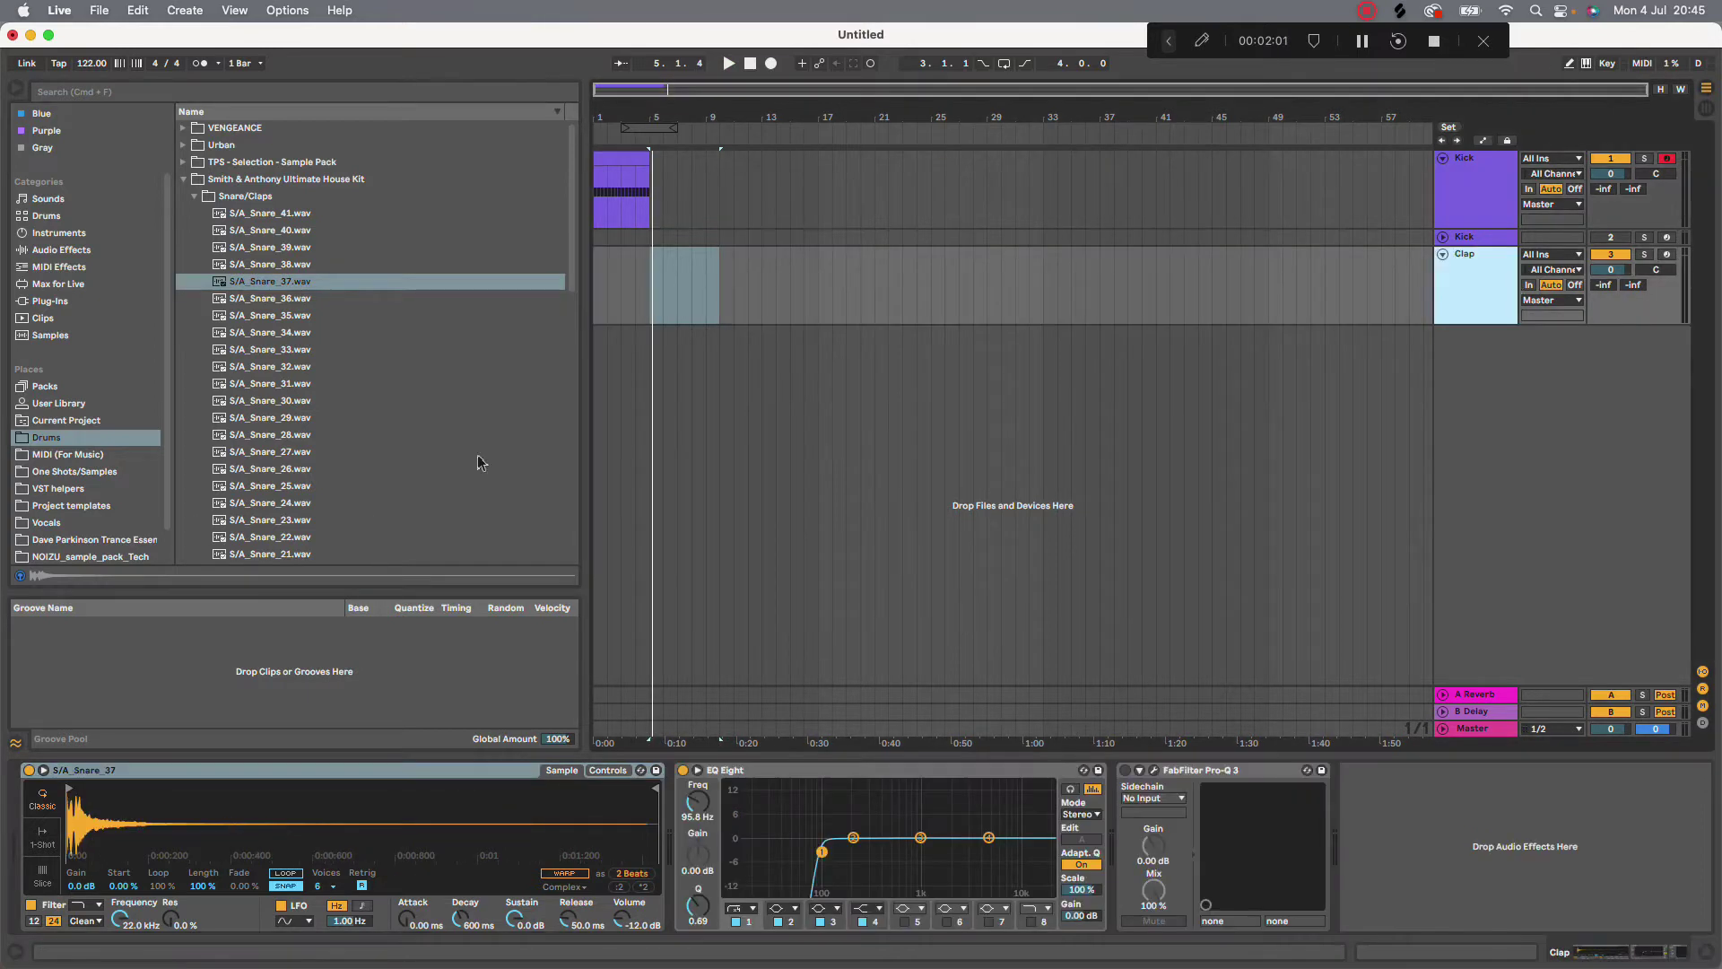
Copy the four-bar Kick clip to bar 1 of the Clap track and open the copy's notes for editing
left_click_drag(644, 282, 599, 283)
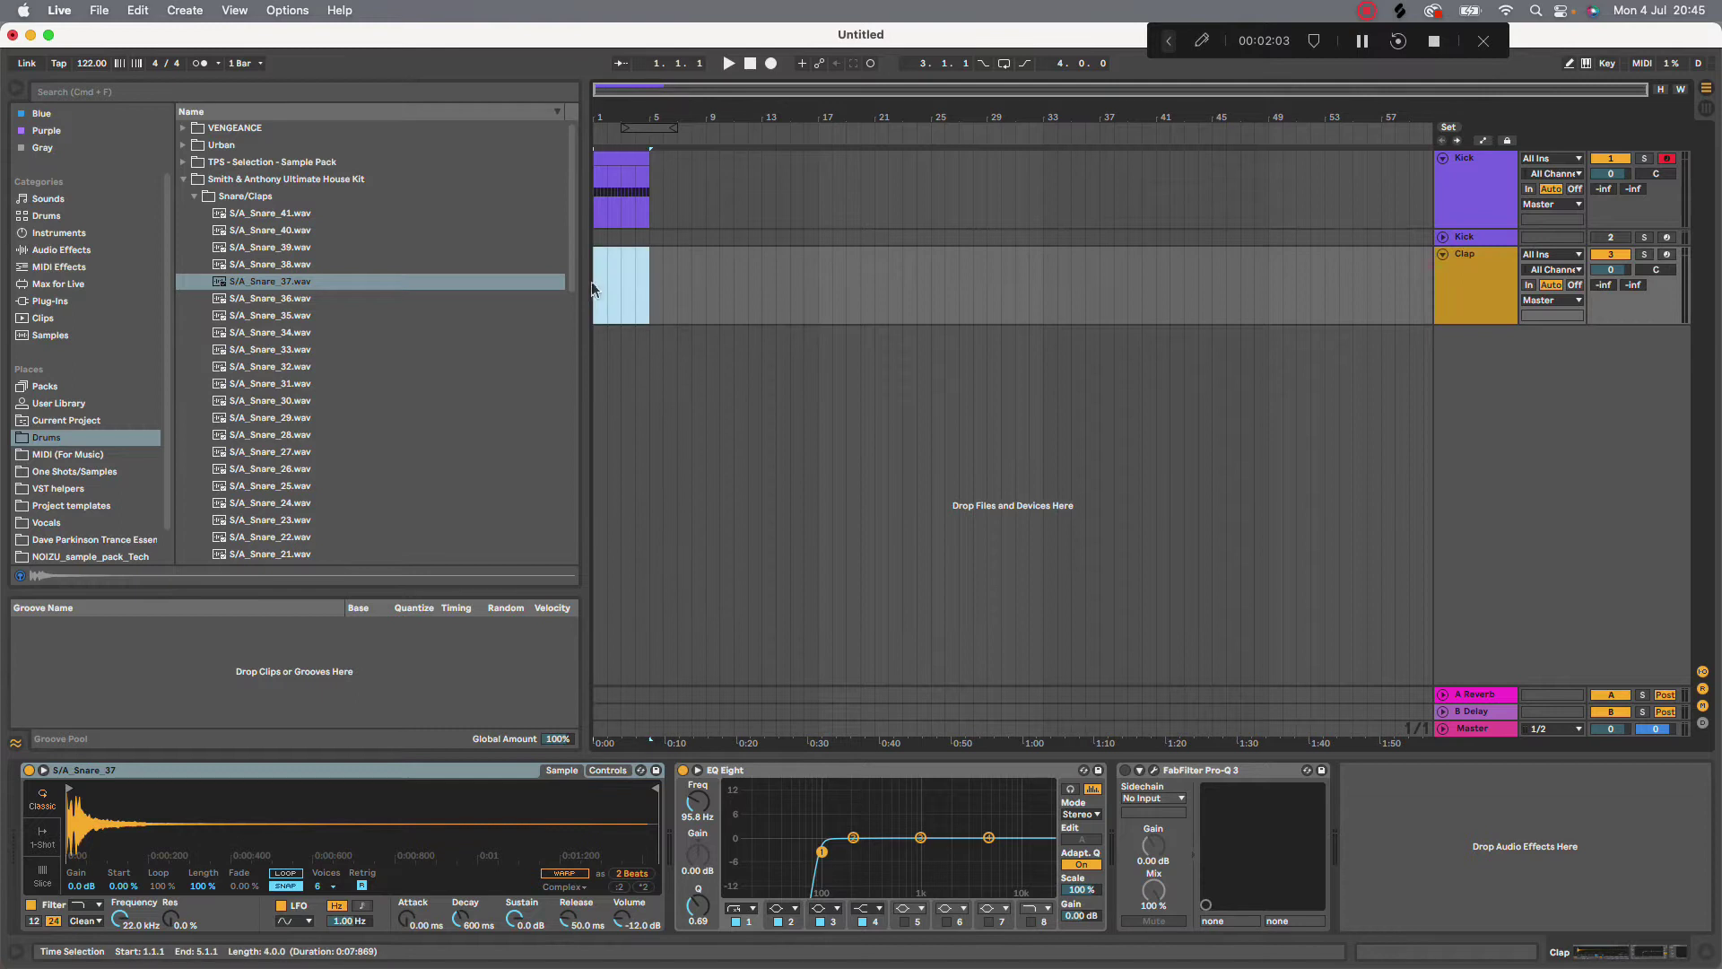
left_click(615, 159)
key("super+c")
left_click(613, 256)
key("super+v")
double_click(613, 256)
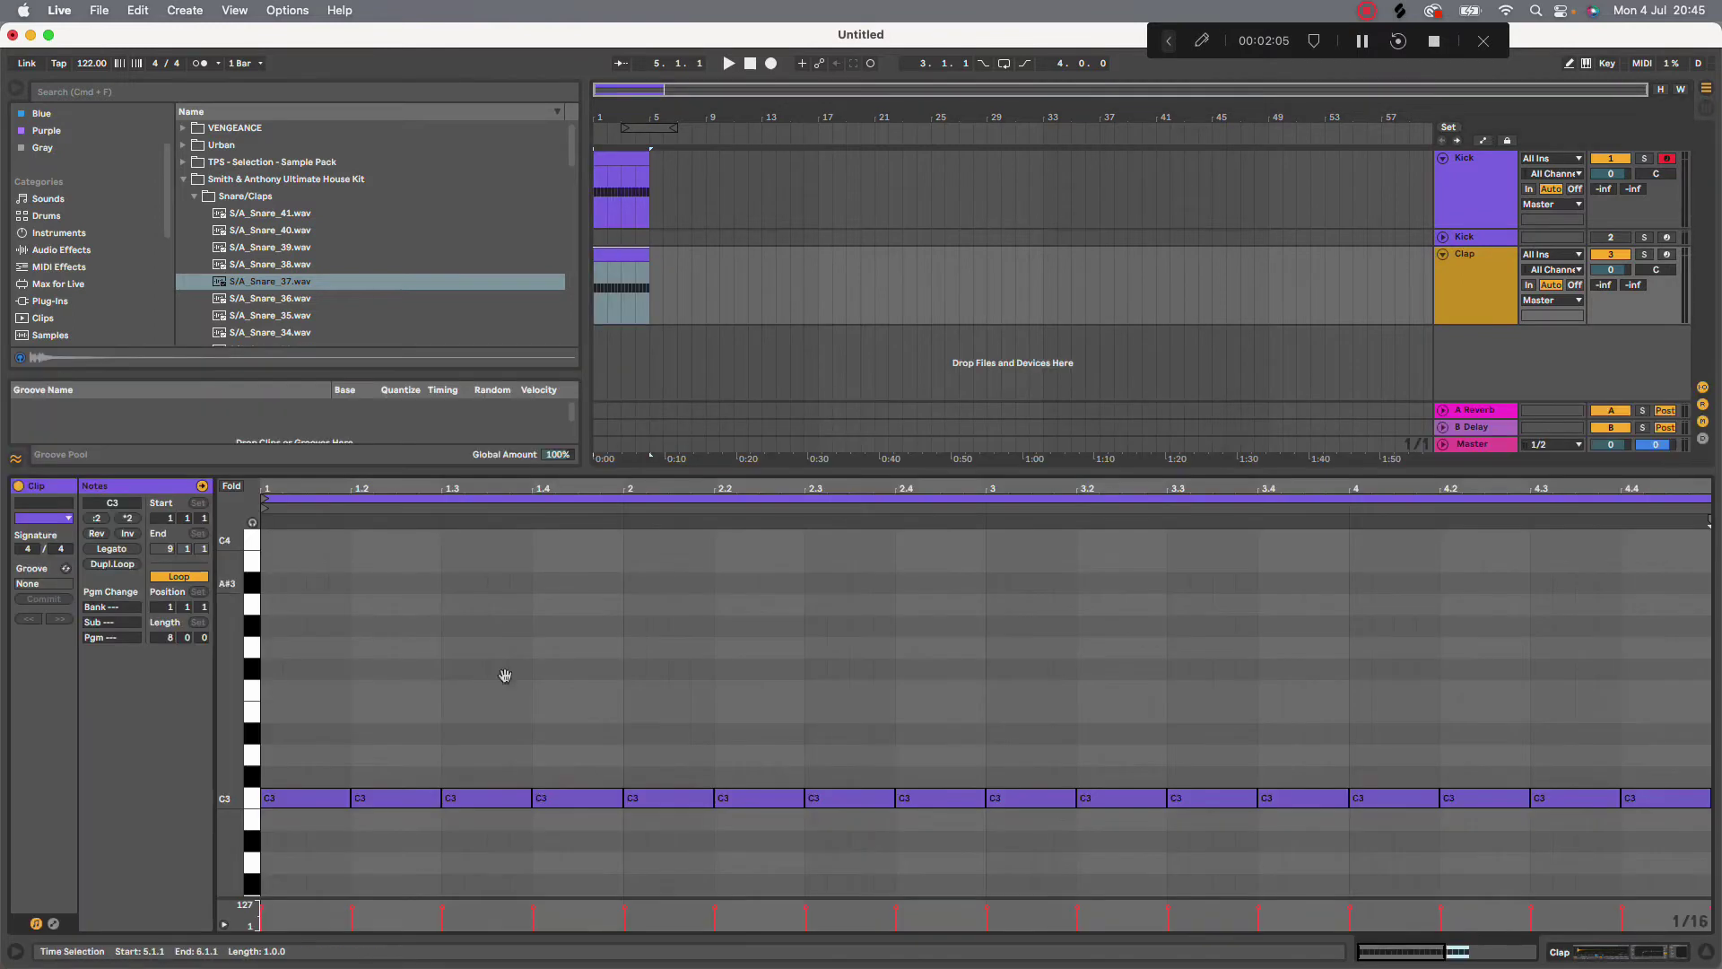
Delete all notes in the Clap clip's first four bars except those on beats 1 and 3 of bar 1
double_click(394, 797)
left_click(579, 798)
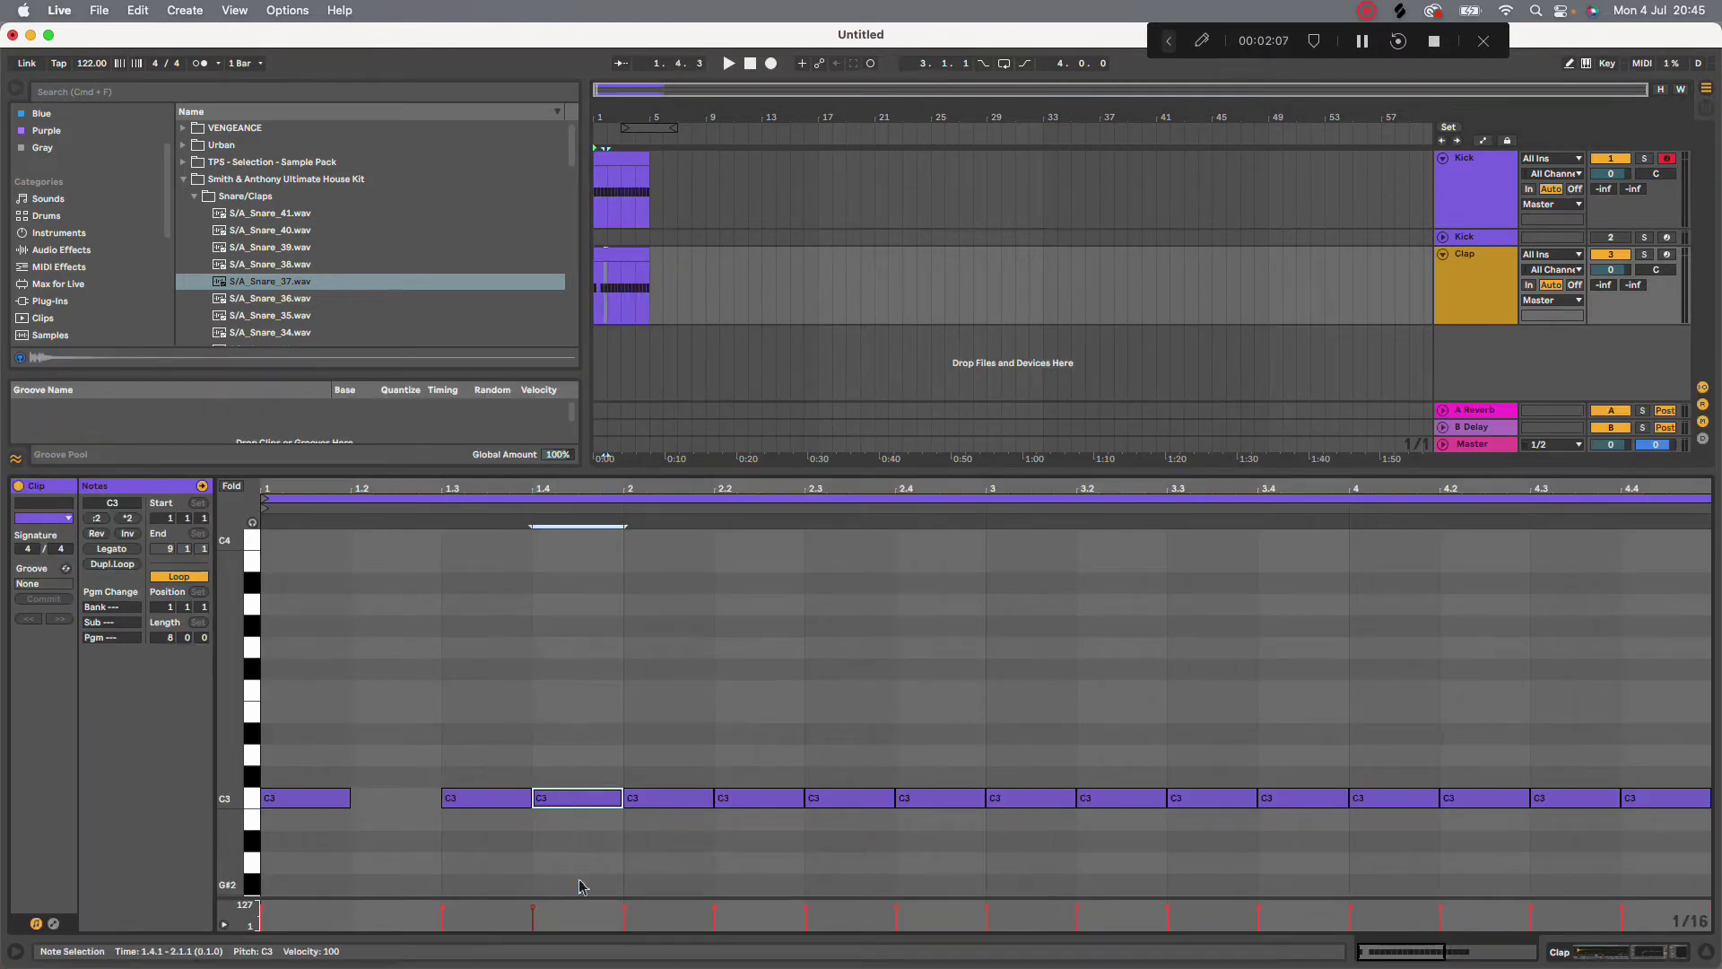
key("Delete")
left_click_drag(585, 757, 1695, 955)
key("Delete")
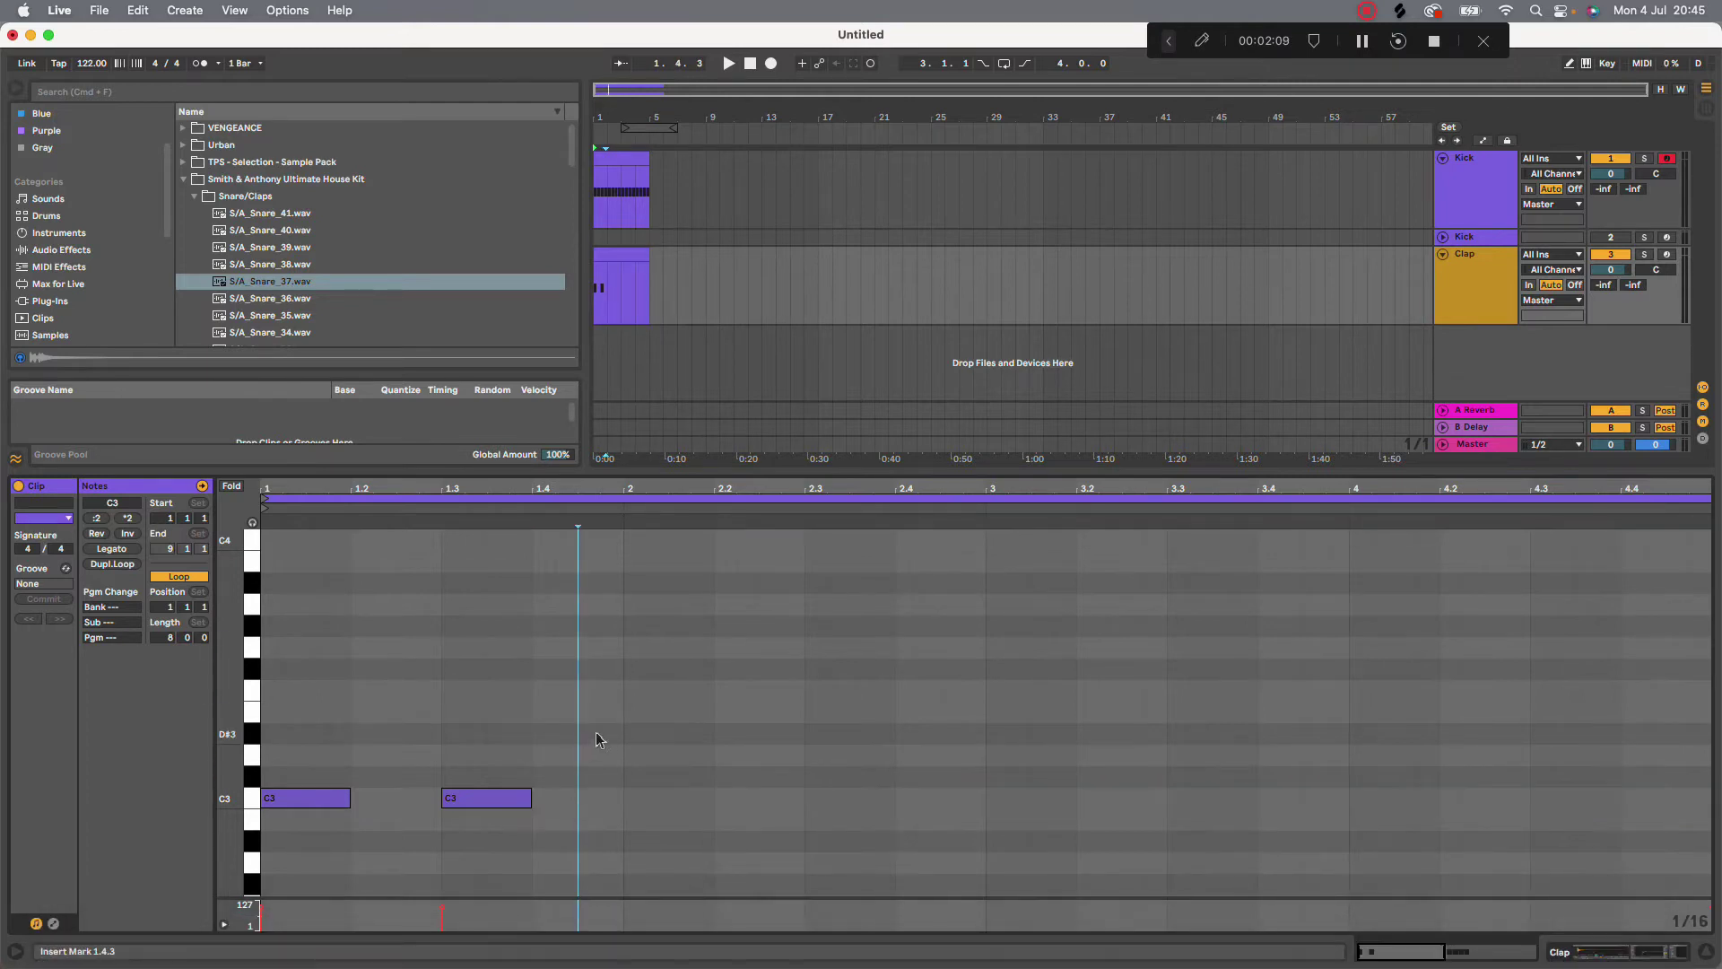
Duplicate the two C3 notes into bars 2, 3 and 4, aligning each copy to beats 1 and 3
key("super+a")
key("super+d")
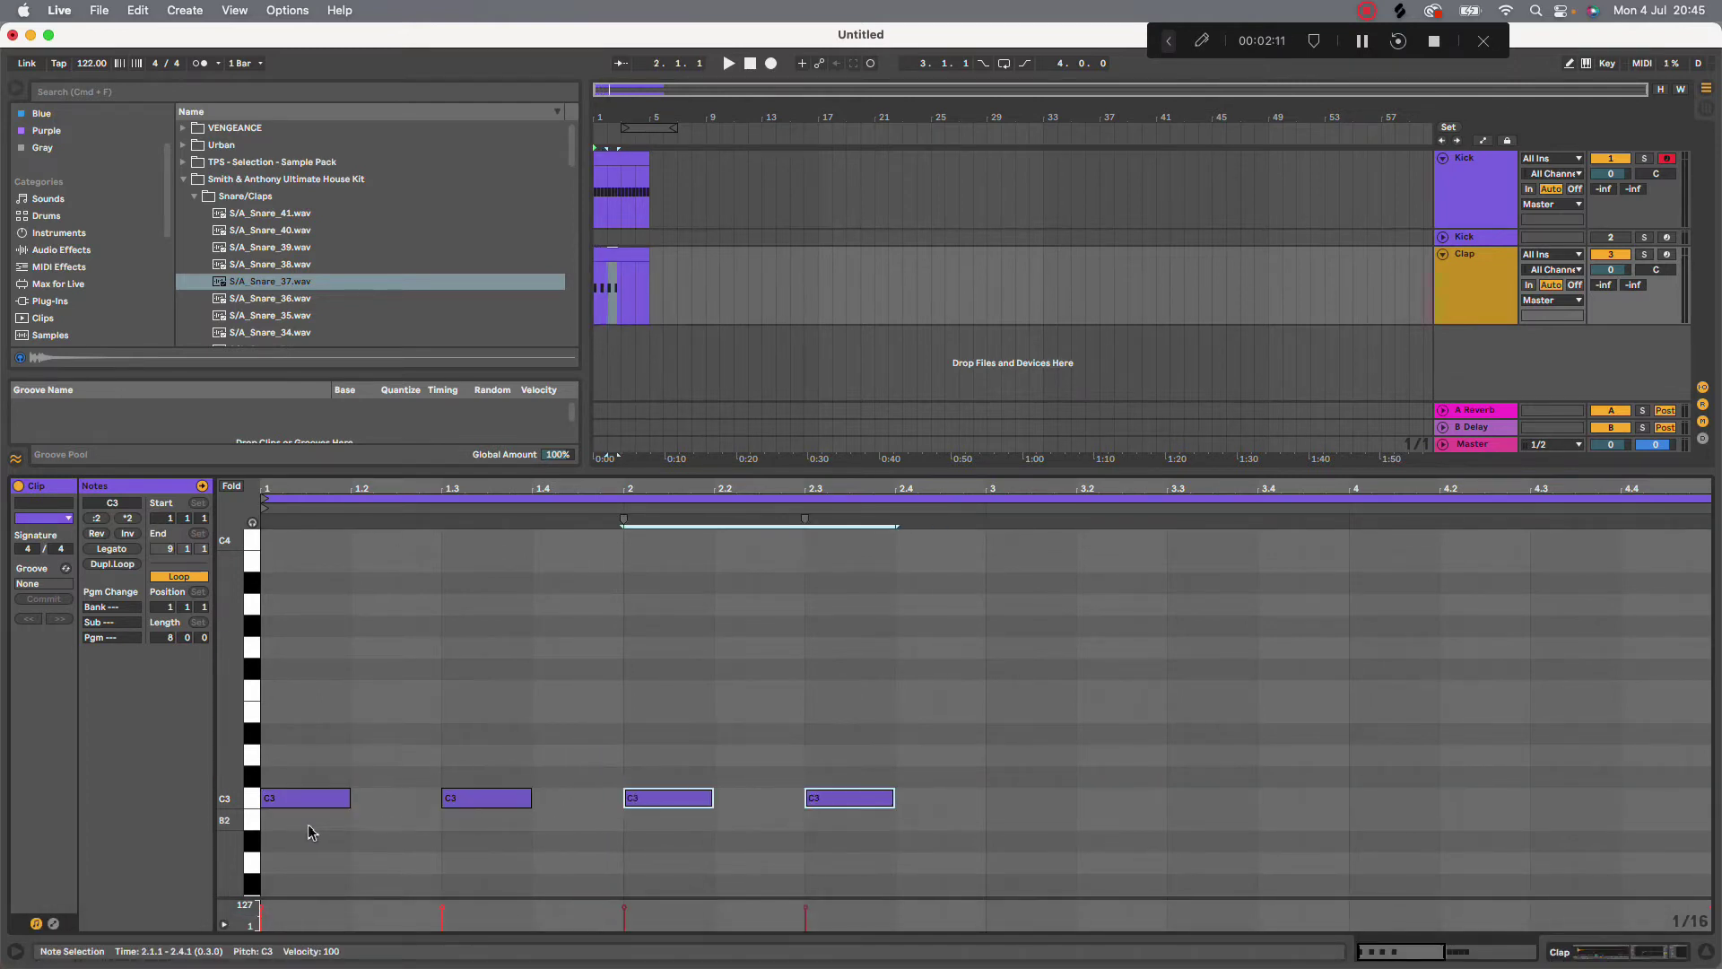
key("super+d")
key("Right")
key("Right")
key("Right")
key("Right")
key("super+d")
key("Right")
key("Right")
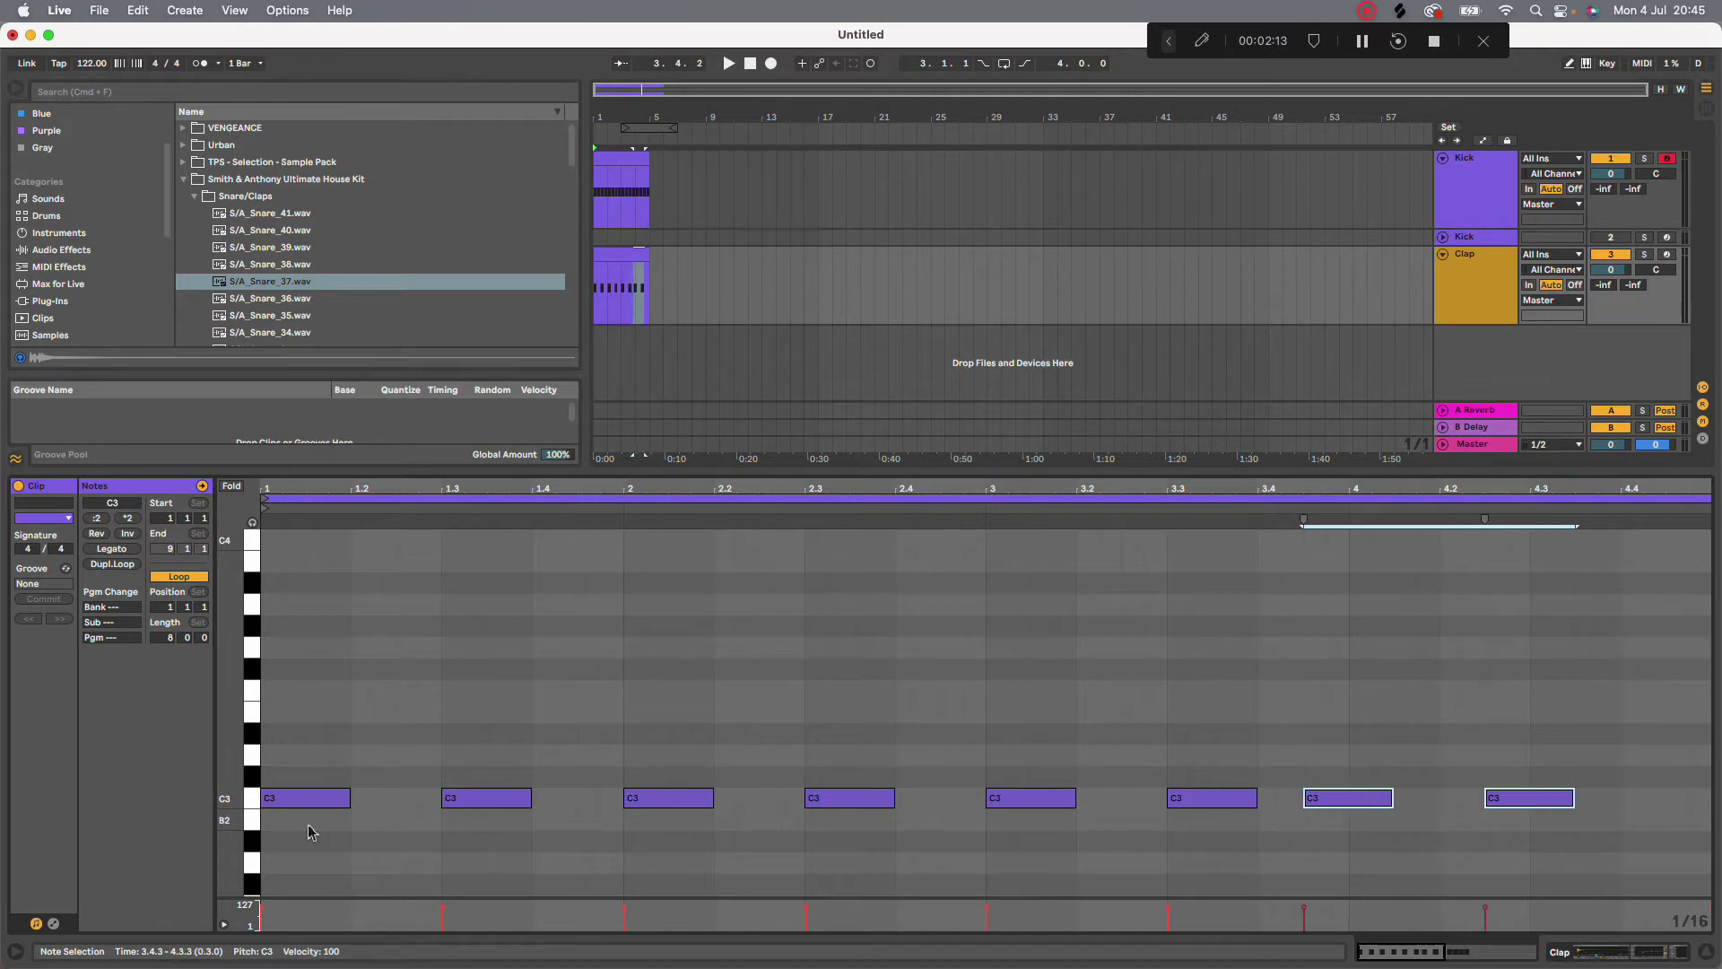
key("Right")
key("Right")
Play the Clap pattern, then shift all its notes one beat later onto beats 2 and 4 of each bar
key("space")
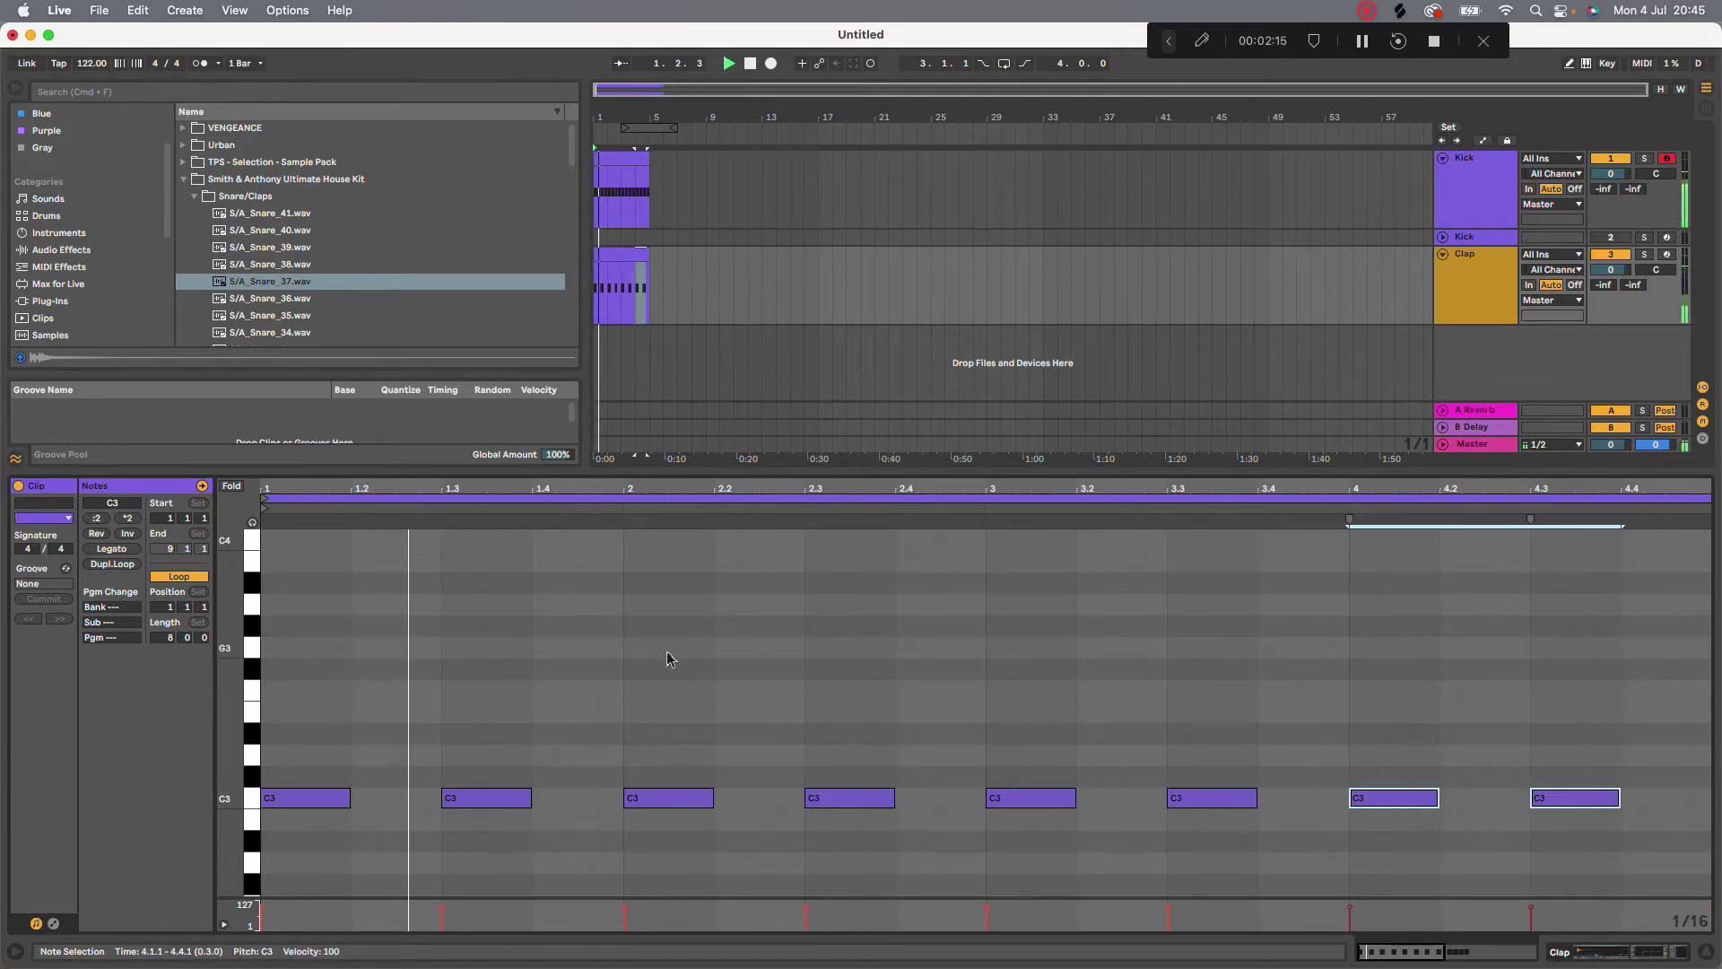
left_click(532, 698)
left_click_drag(265, 727, 1633, 868)
key("space")
key("Right")
key("Right")
key("Right")
key("Right")
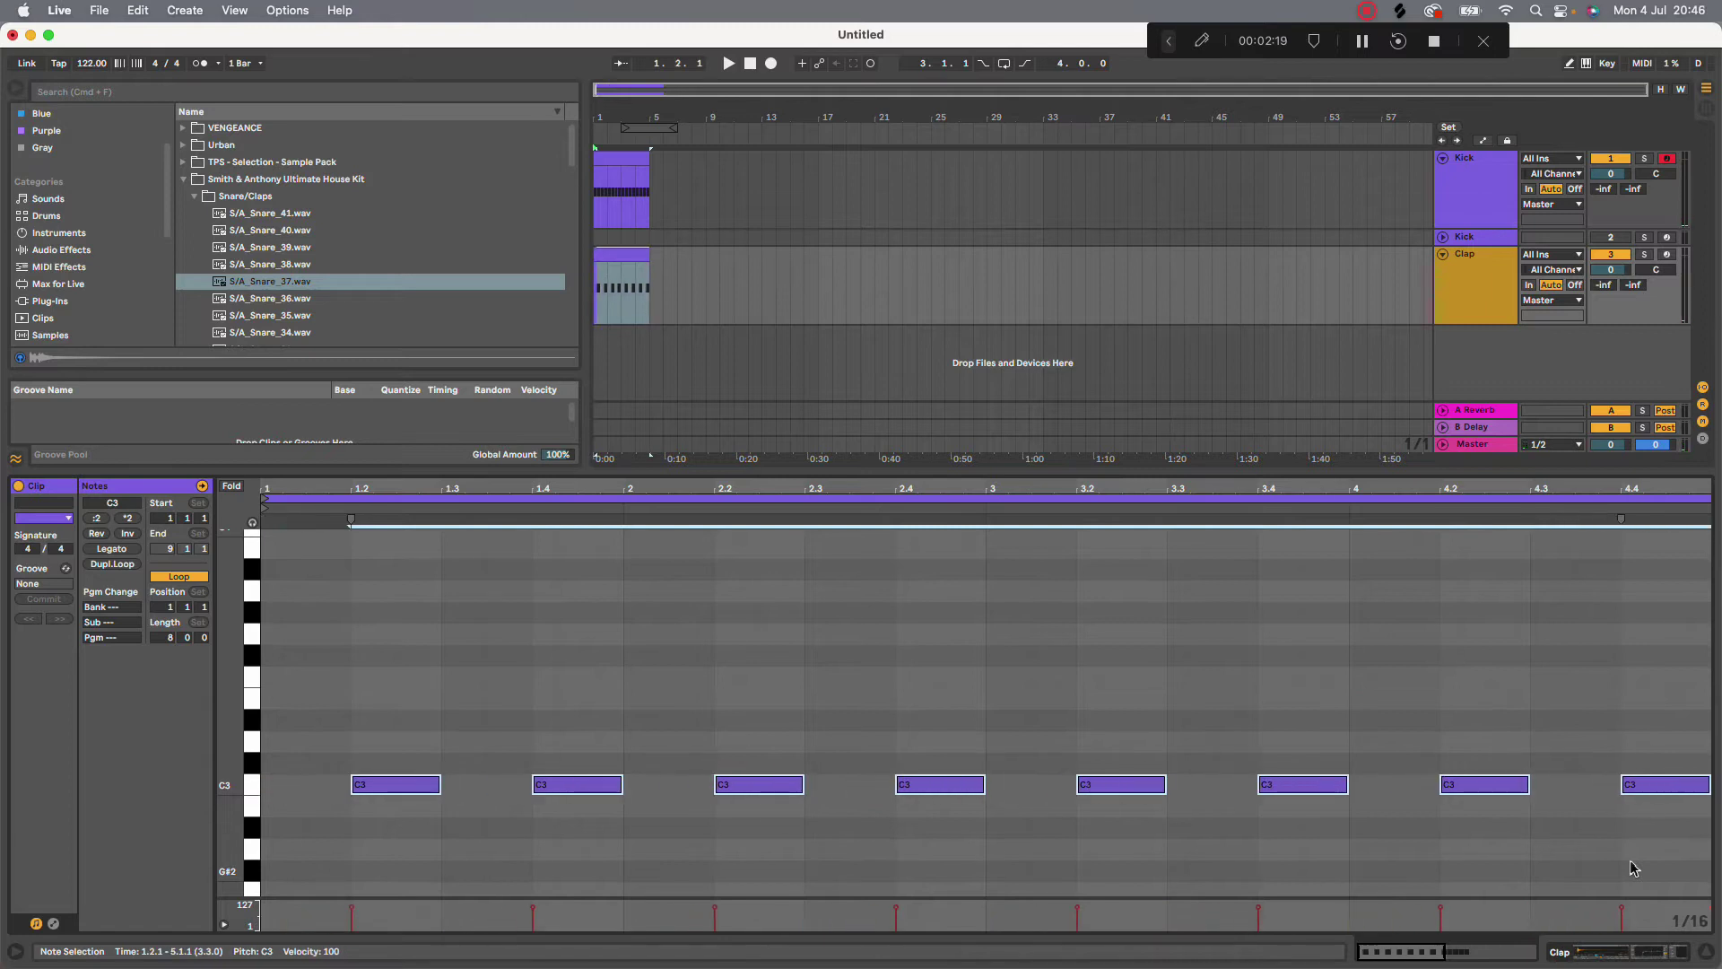
Play the kick and clap together, then duplicate the Clap track
key("space")
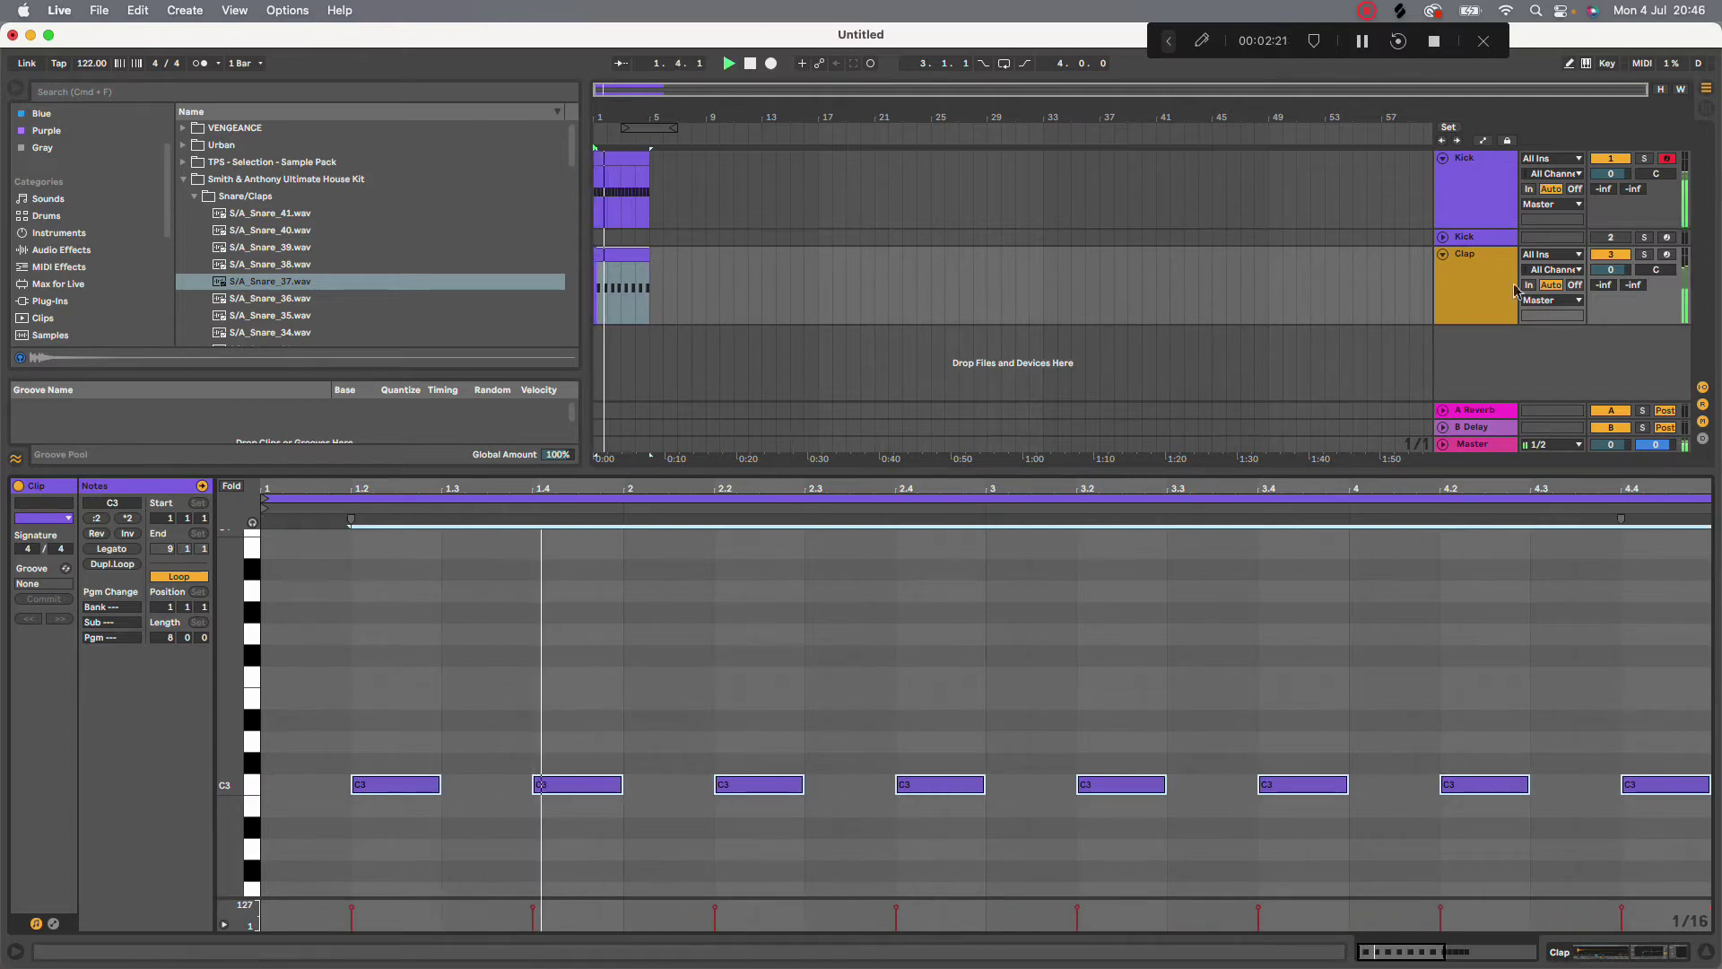
left_click(1462, 305)
key("super+d")
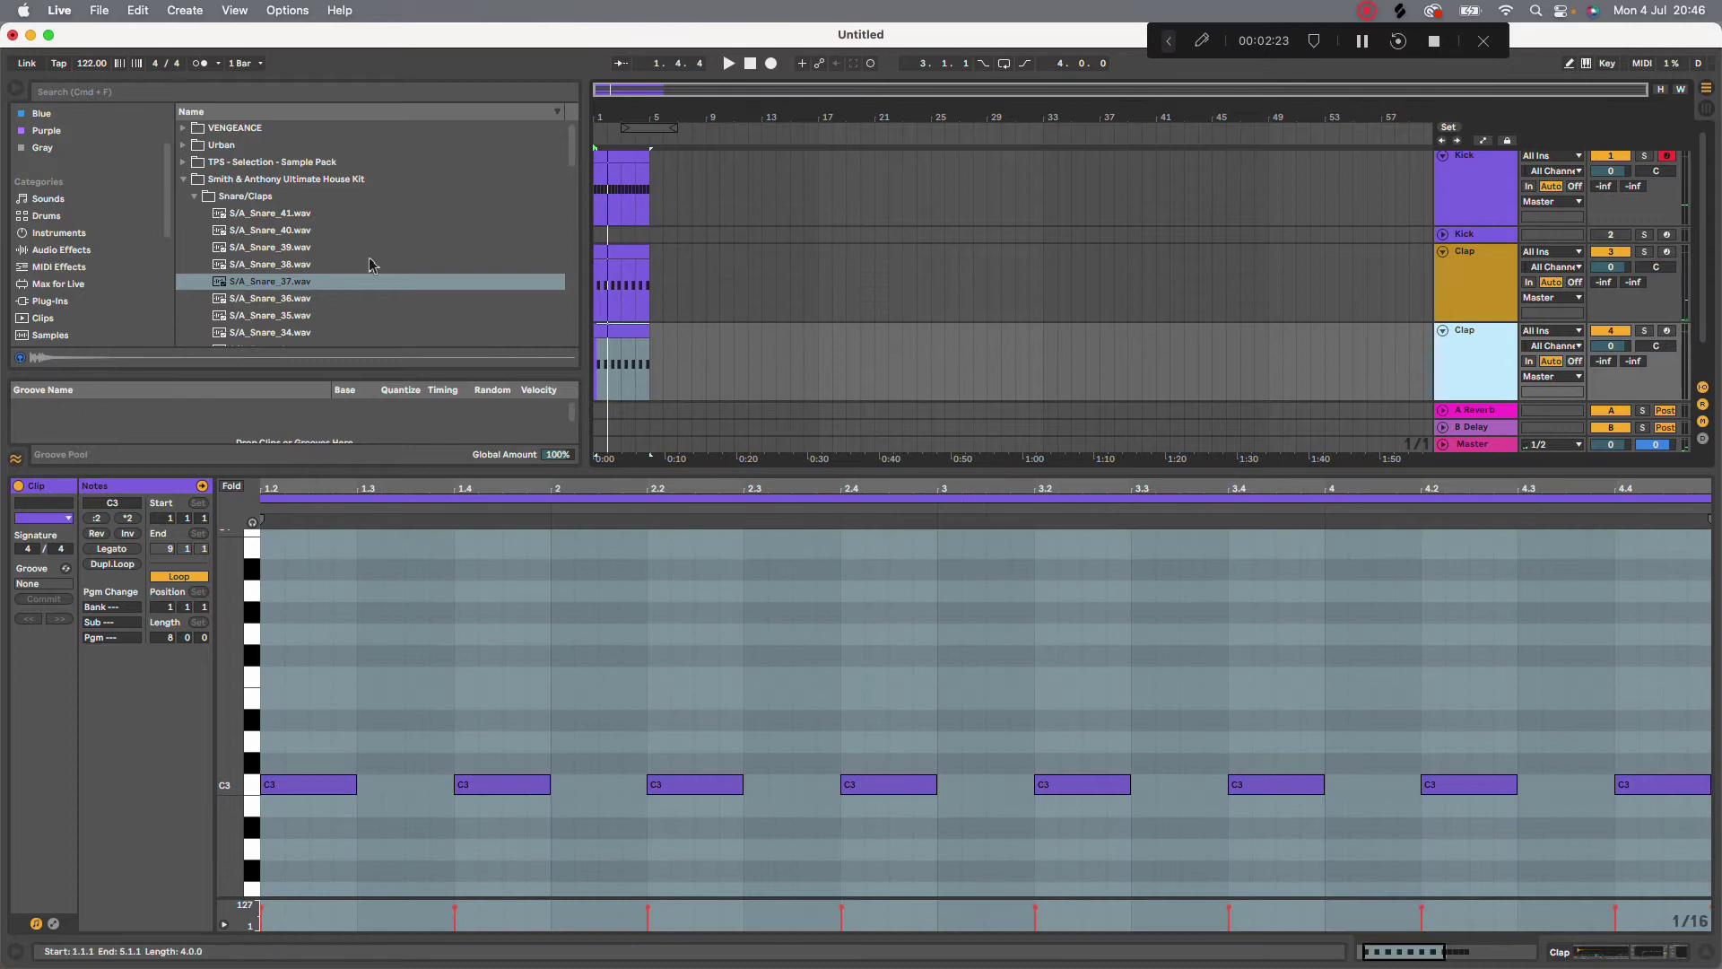
Audition Snare/Claps samples from S/A_Snare_35 down to S/A_Snare_21 for a second clap layer
left_click(282, 315)
scroll(288, 269, "down", 2)
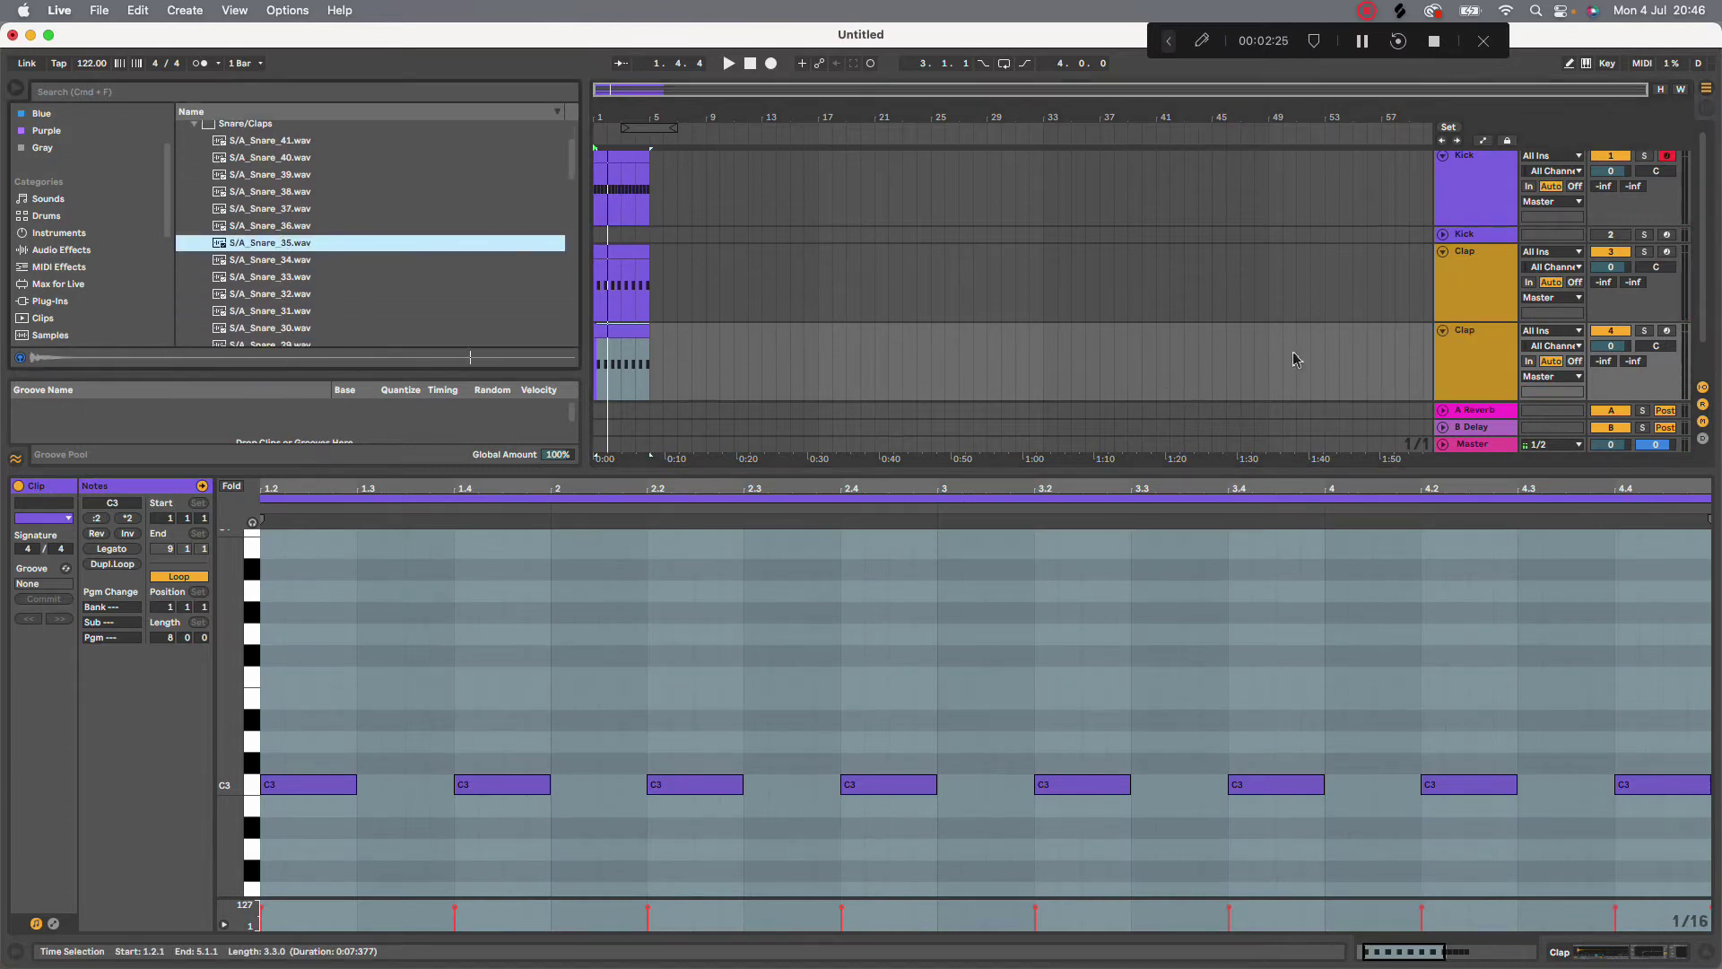
left_click(343, 294)
left_click(330, 310)
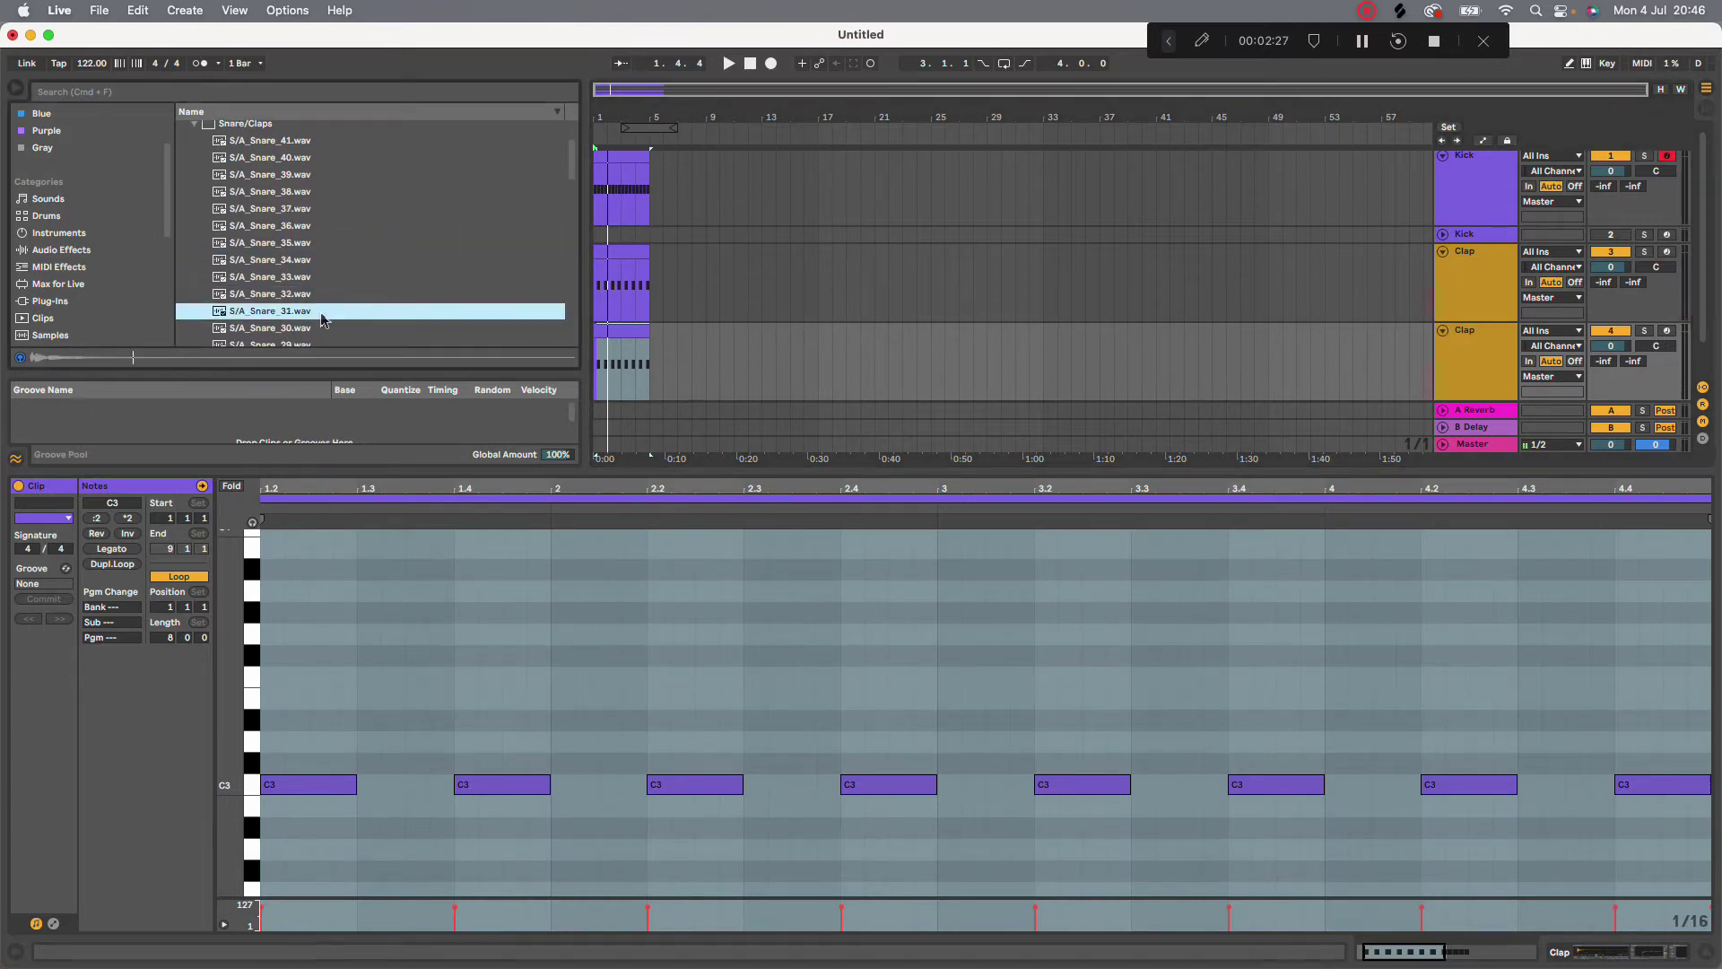
left_click(318, 328)
scroll(315, 310, "down", 2)
left_click(316, 310)
scroll(316, 310, "down", 3)
left_click(305, 303)
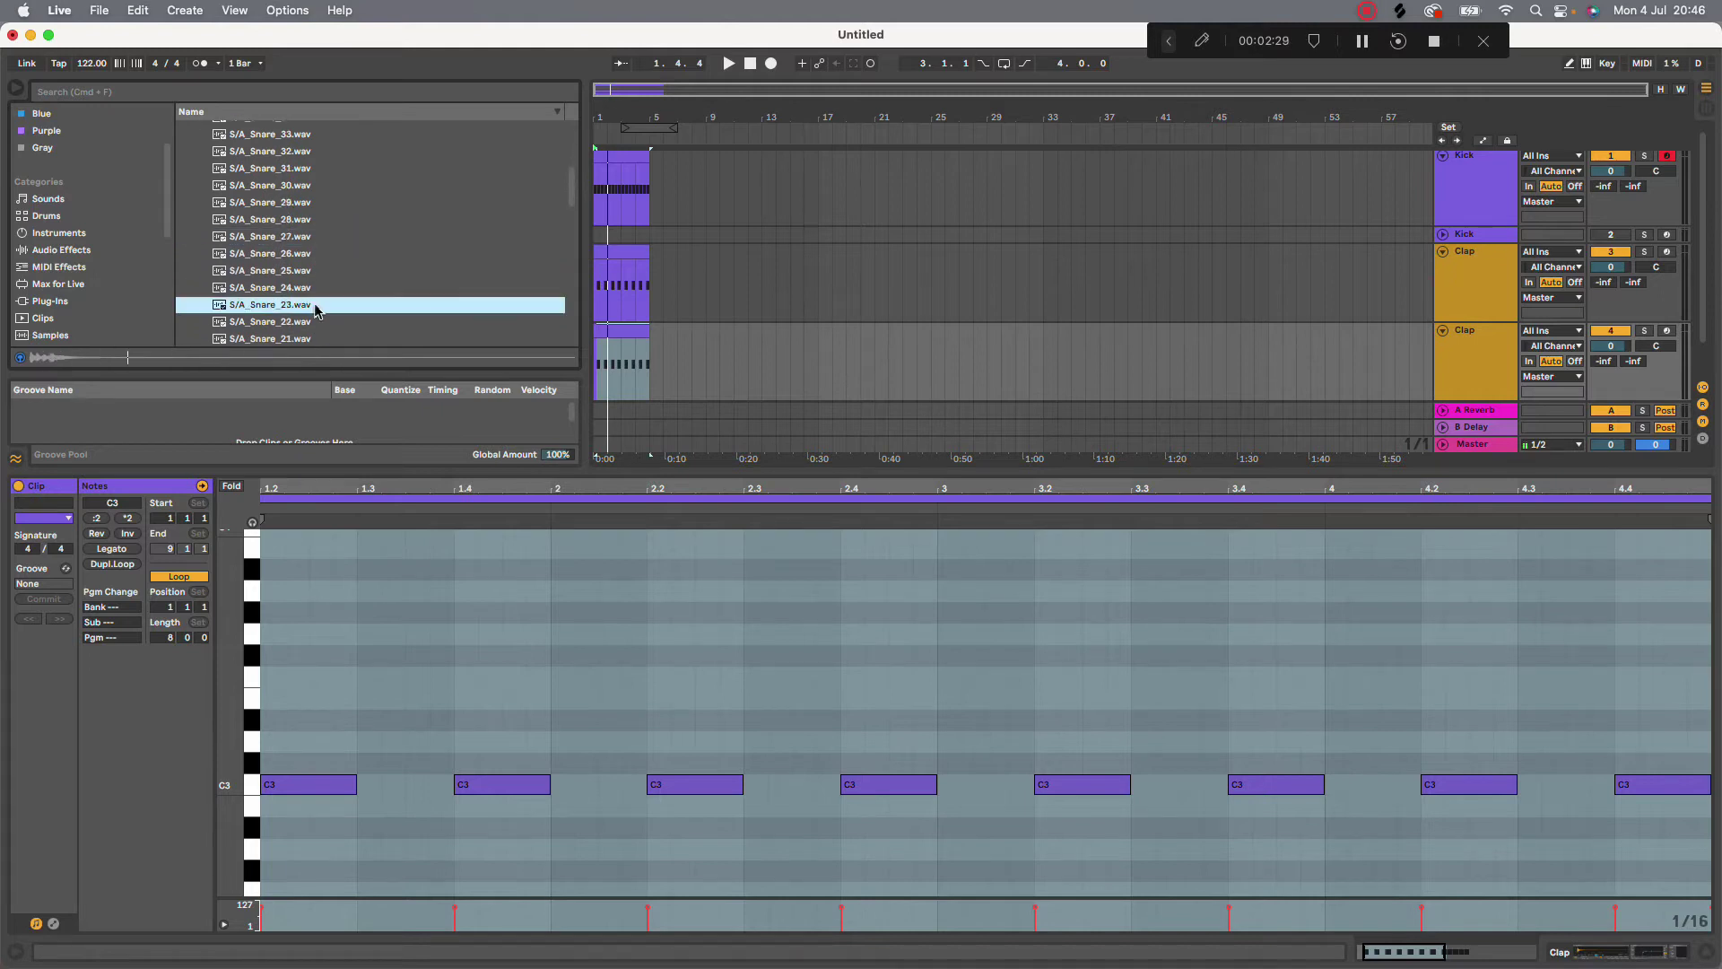
left_click(301, 320)
left_click(296, 338)
left_click(297, 306)
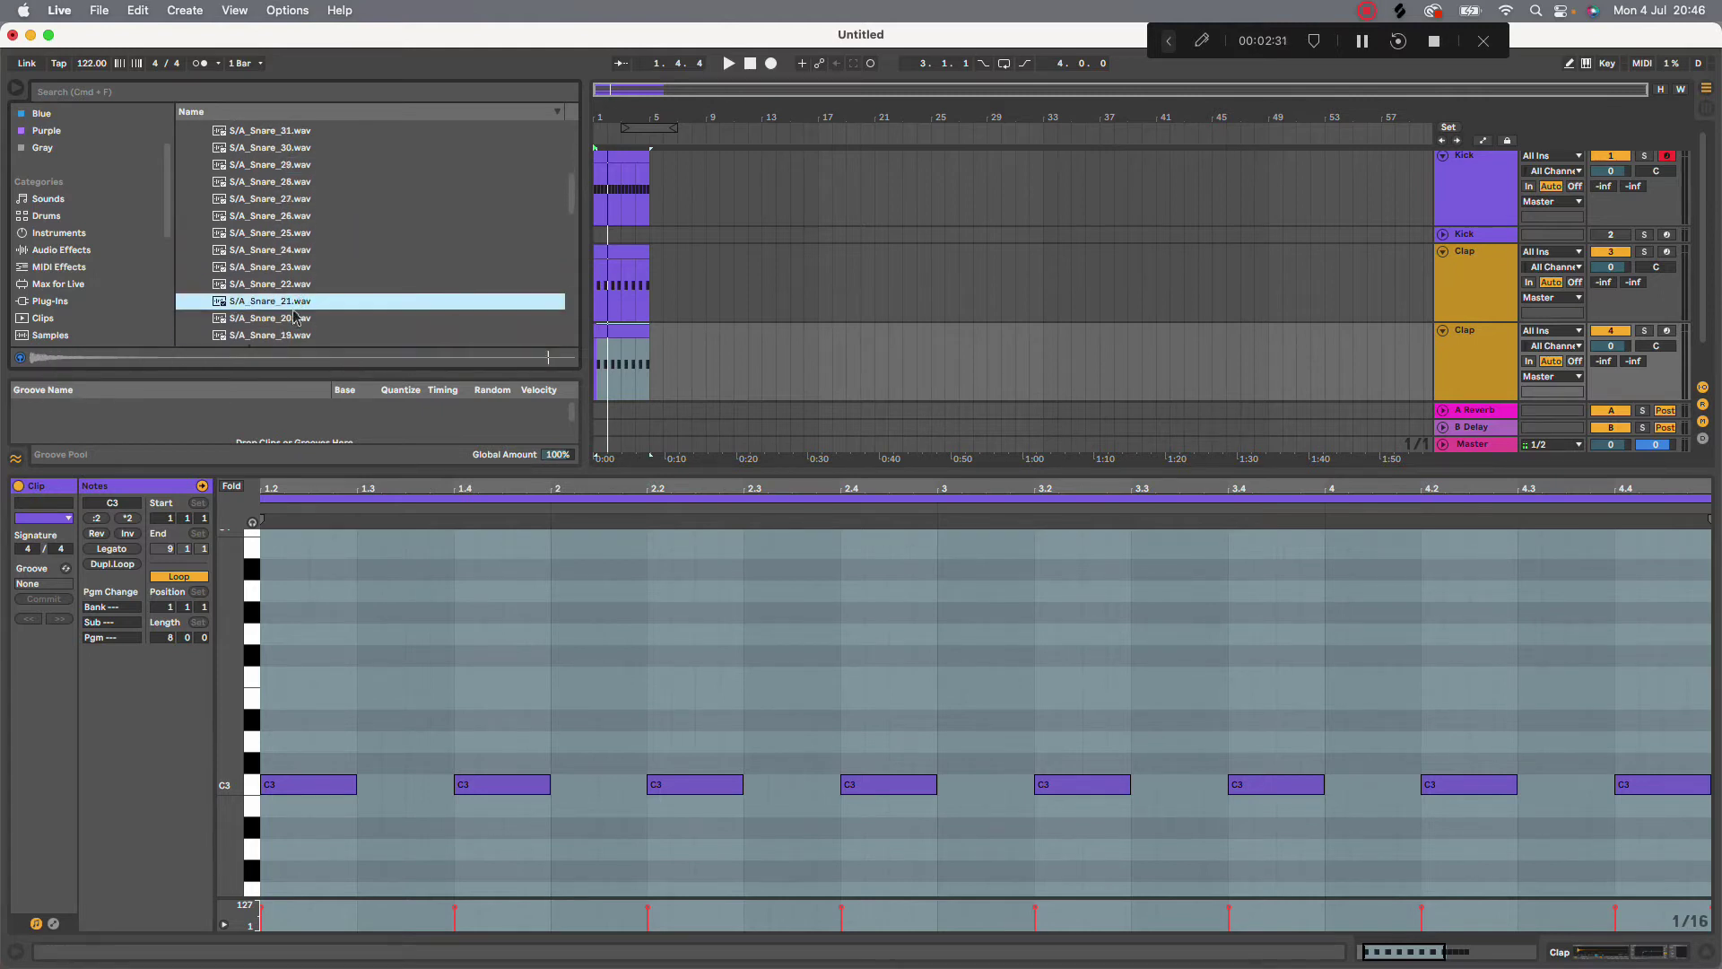
Continue auditioning the lower-numbered Snare/Claps samples down to S/A_Snare_08
scroll(297, 306, "down", 3)
left_click(296, 291)
left_click(296, 311)
left_click(299, 327)
scroll(305, 314, "down", 5)
left_click(316, 296)
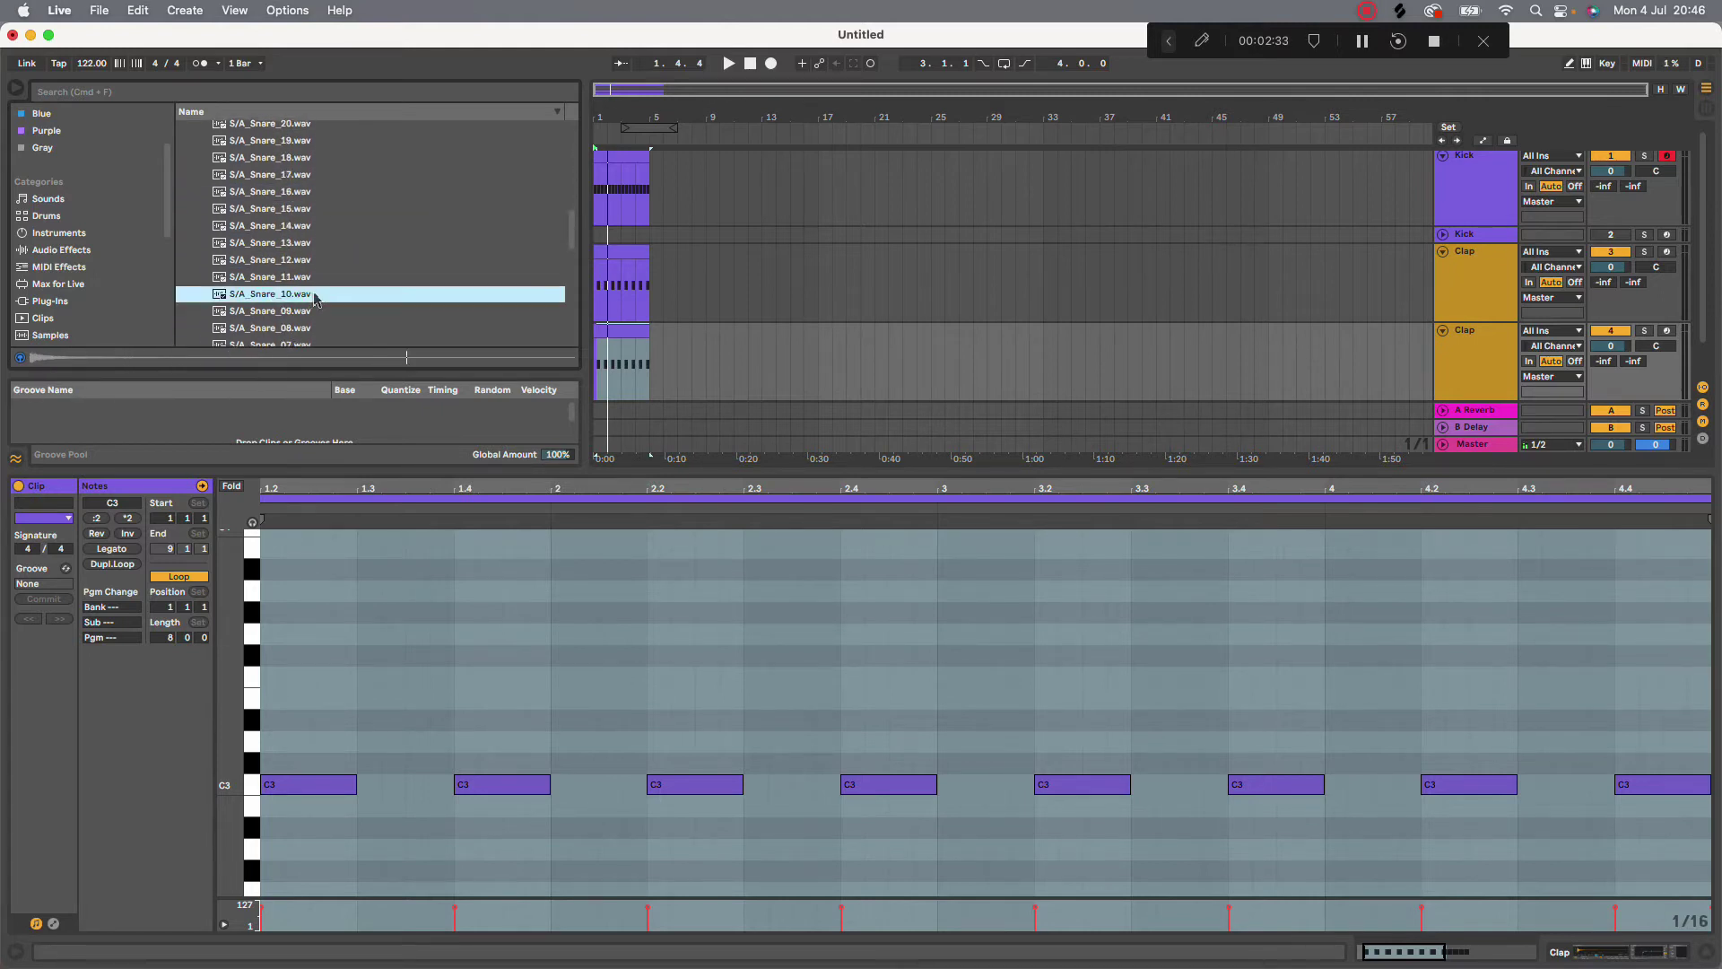
left_click(311, 312)
left_click(306, 329)
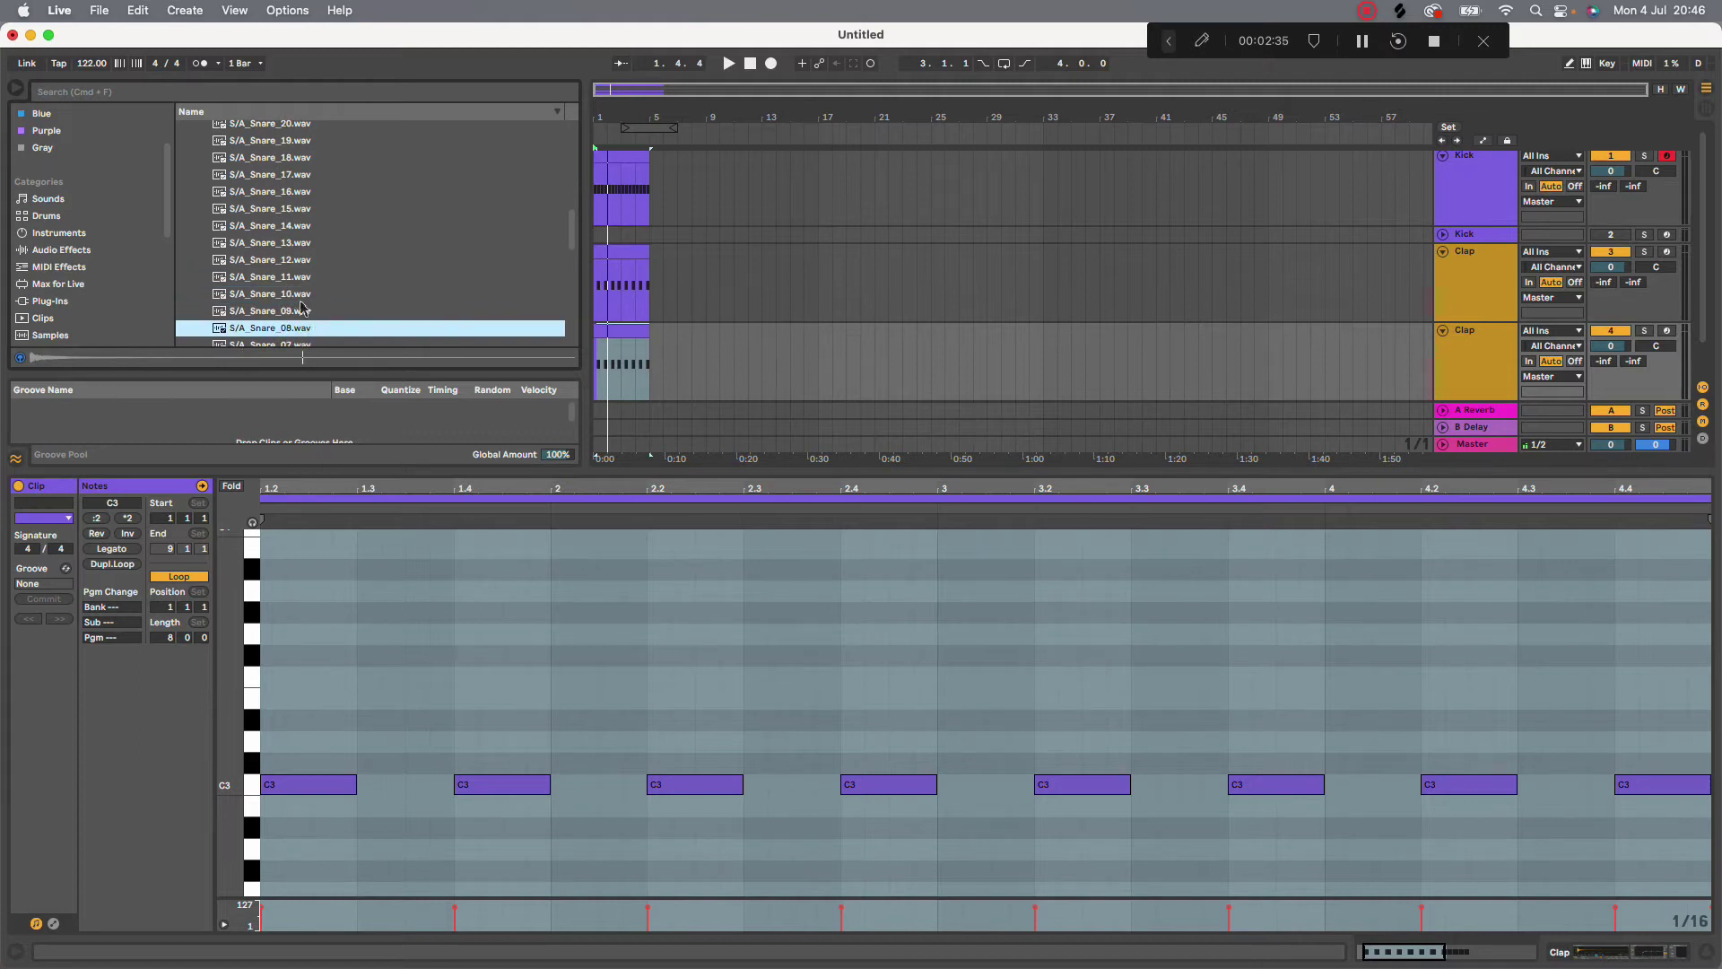
Replace the sample on the duplicated Clap track with S/A_Snare_09.wav
left_click(303, 309)
double_click(1490, 331)
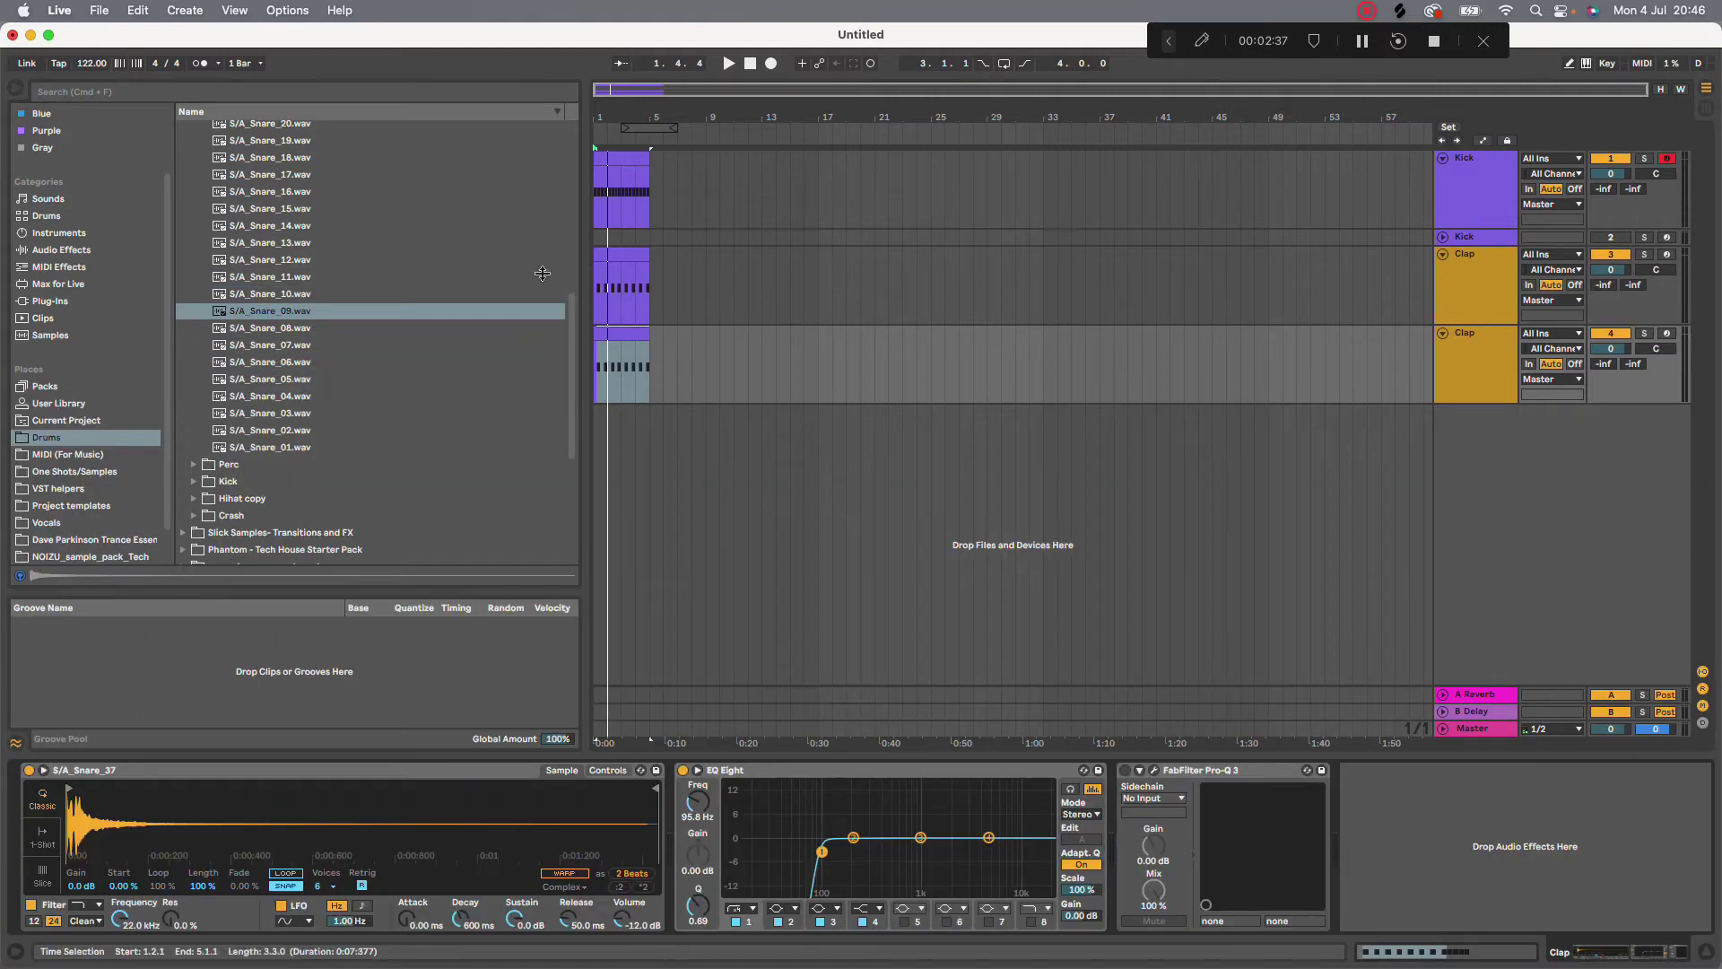
left_click_drag(296, 312, 338, 806)
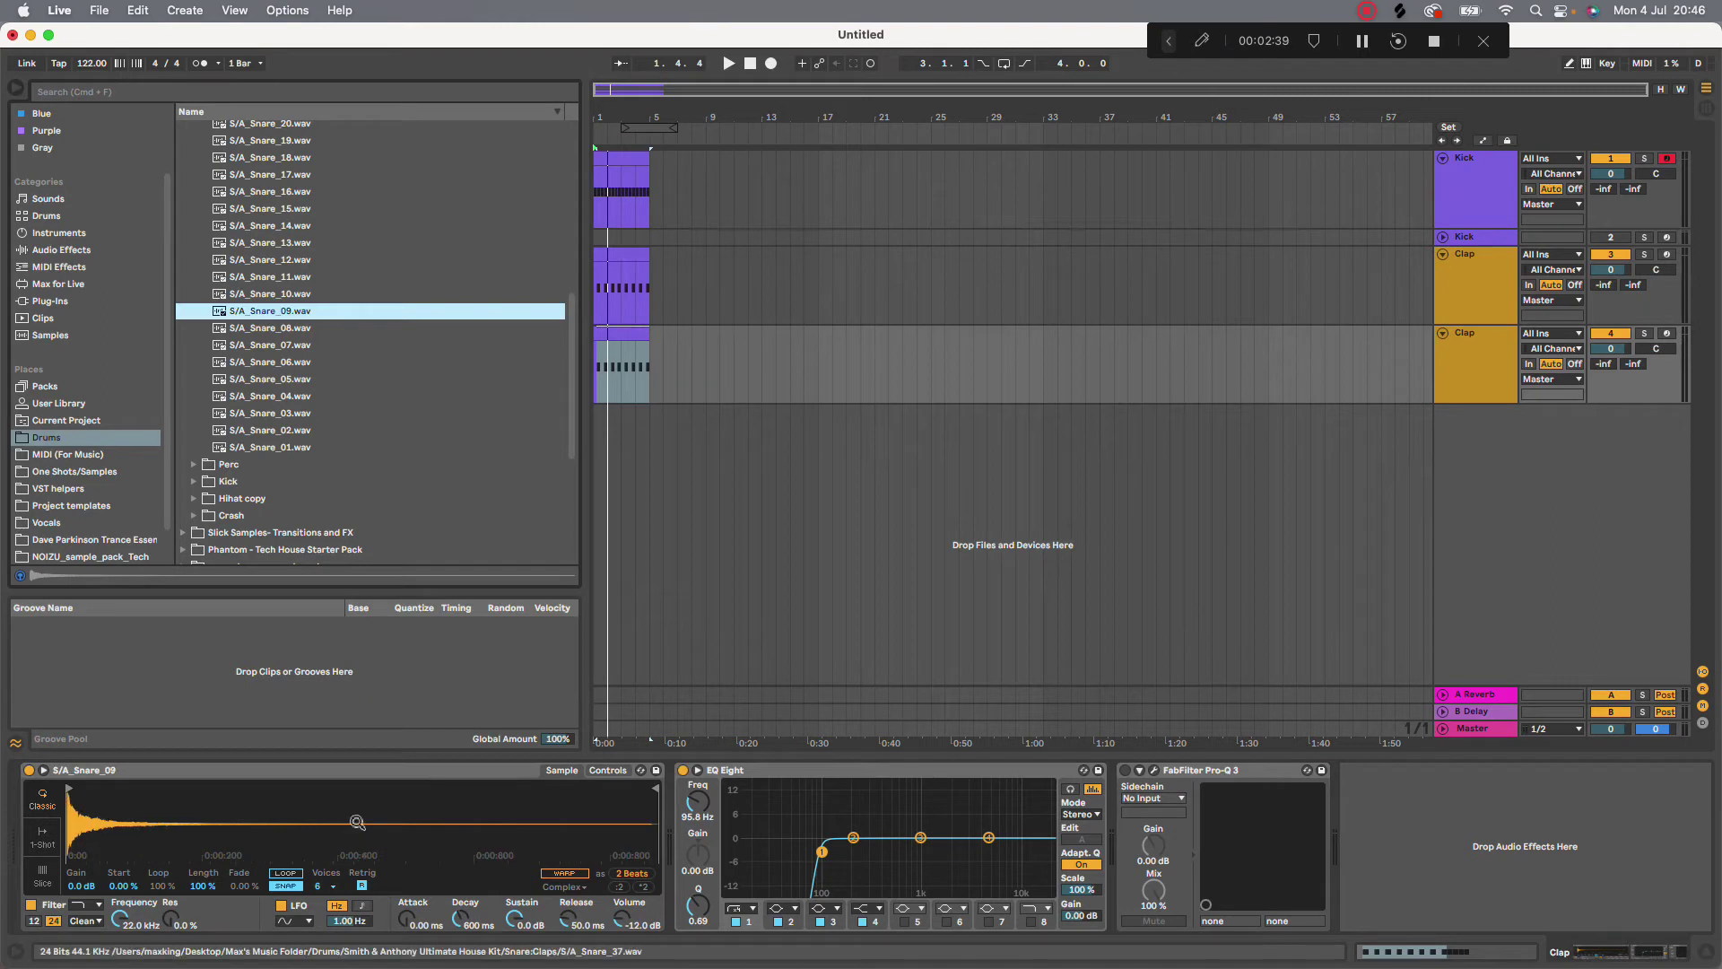
Open the duplicated Clap track's clip and add a 1/16 C3 note at 4.3.3
scroll(671, 355, "up", 3)
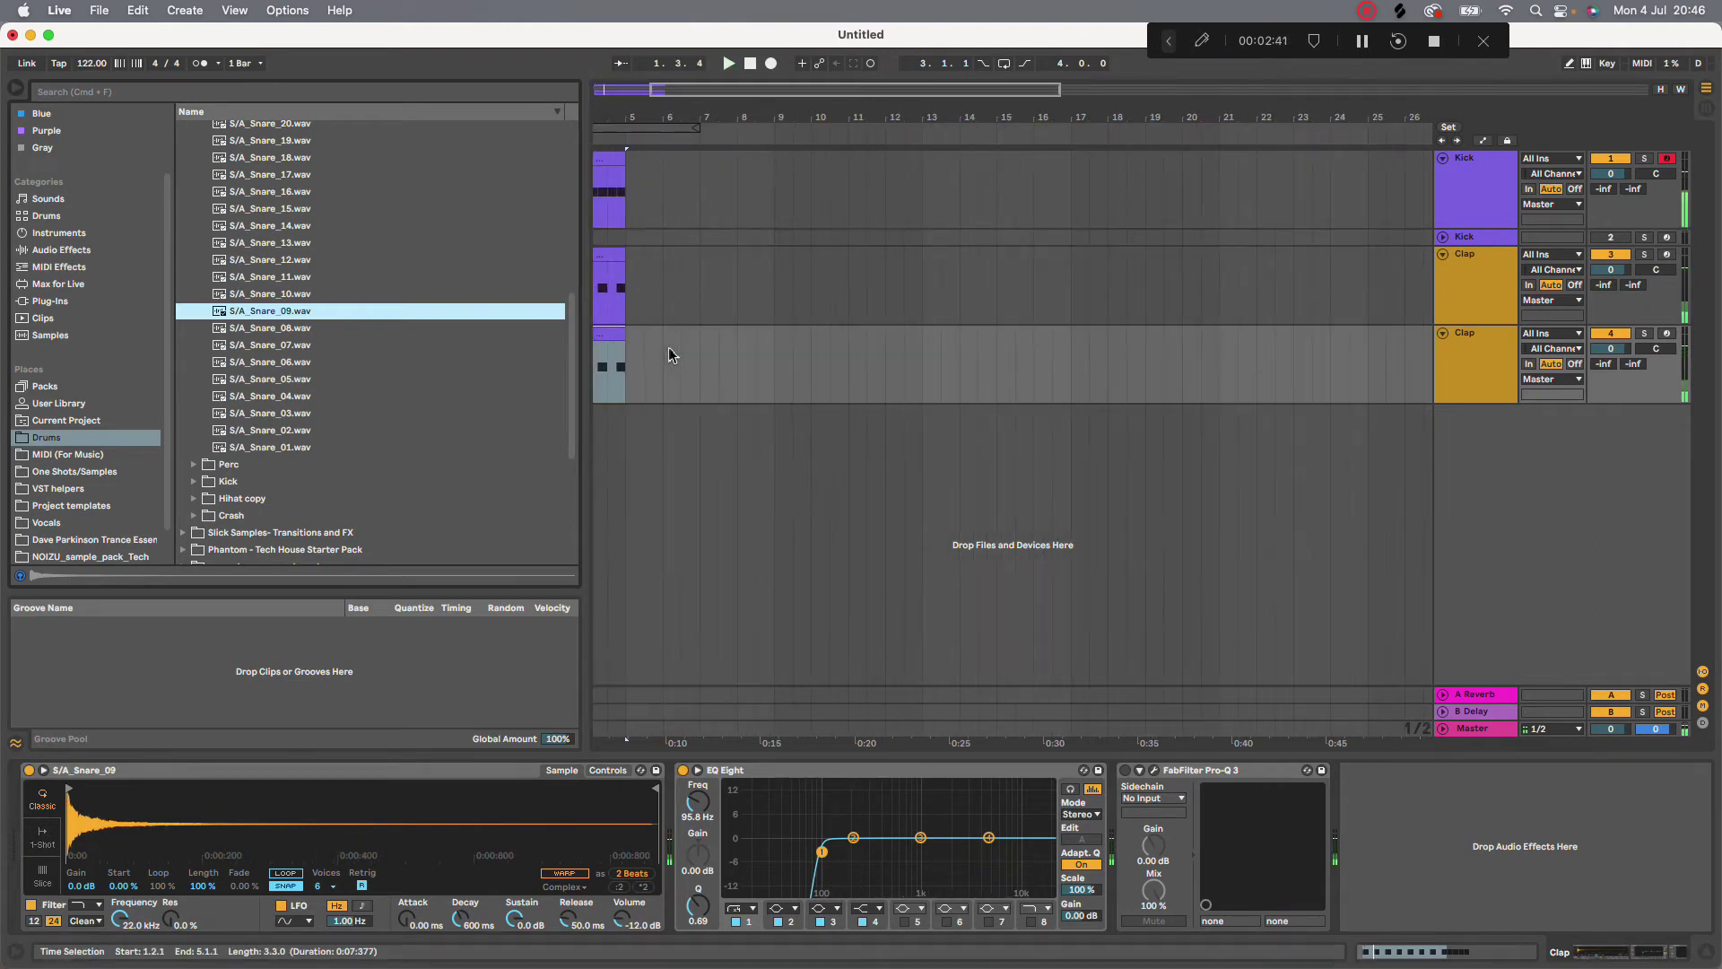
scroll(671, 355, "left", 4)
scroll(652, 352, "up", 3)
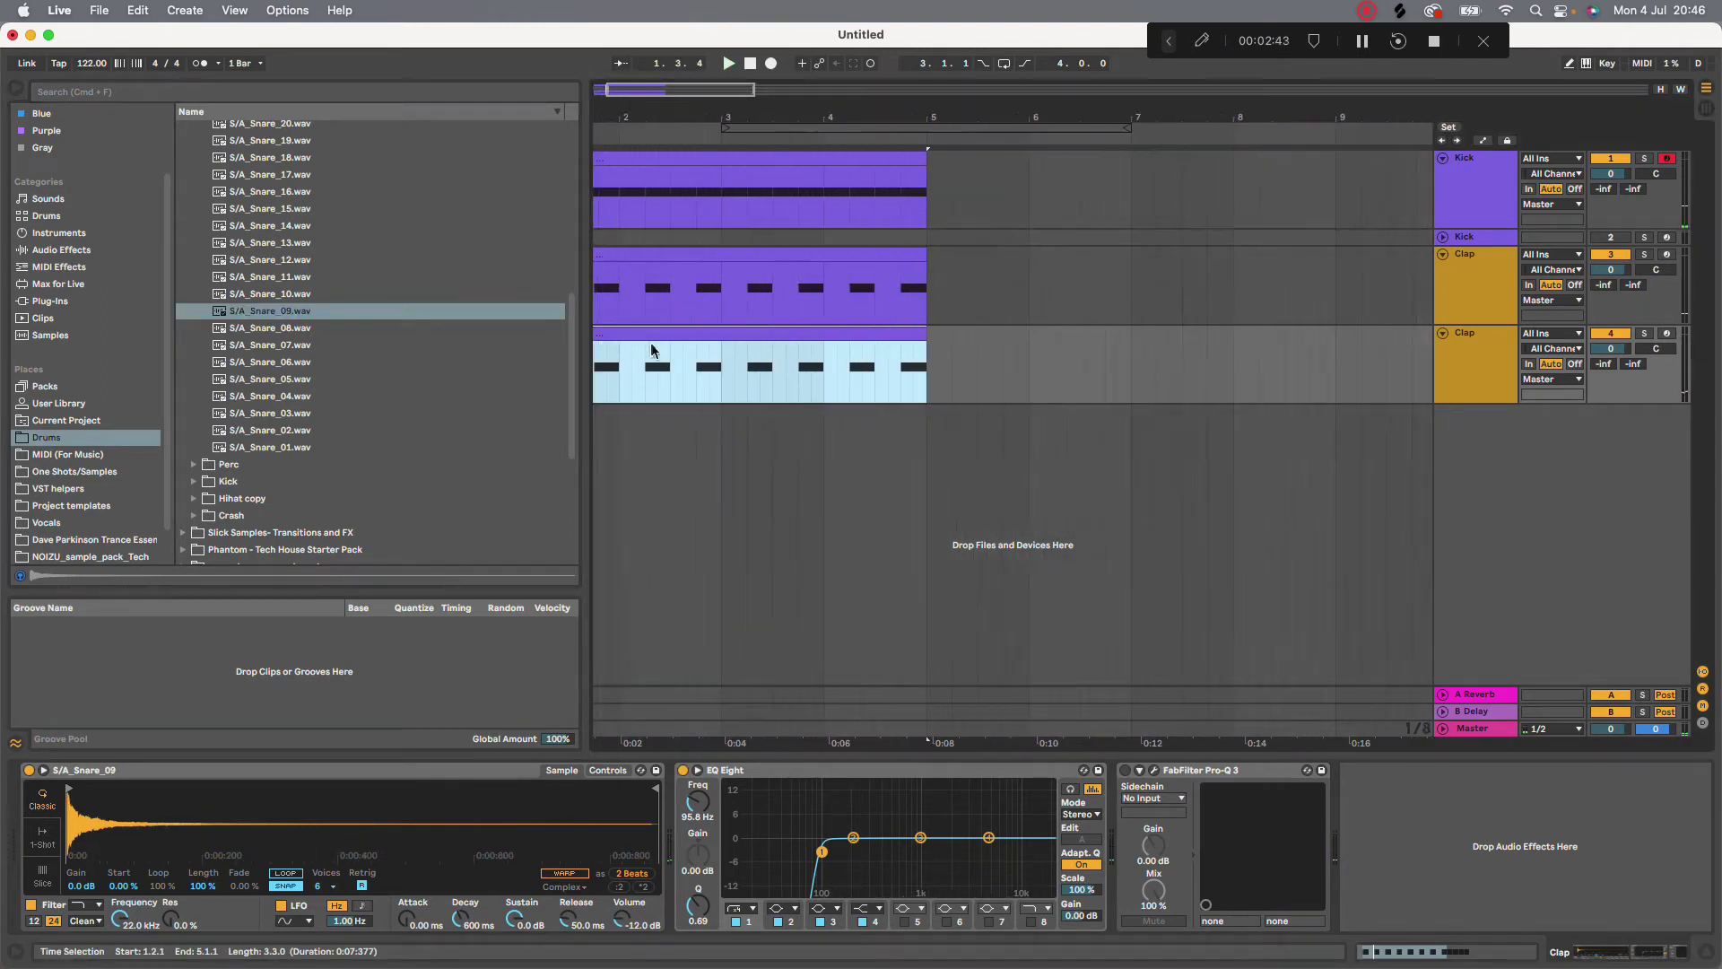
double_click(792, 326)
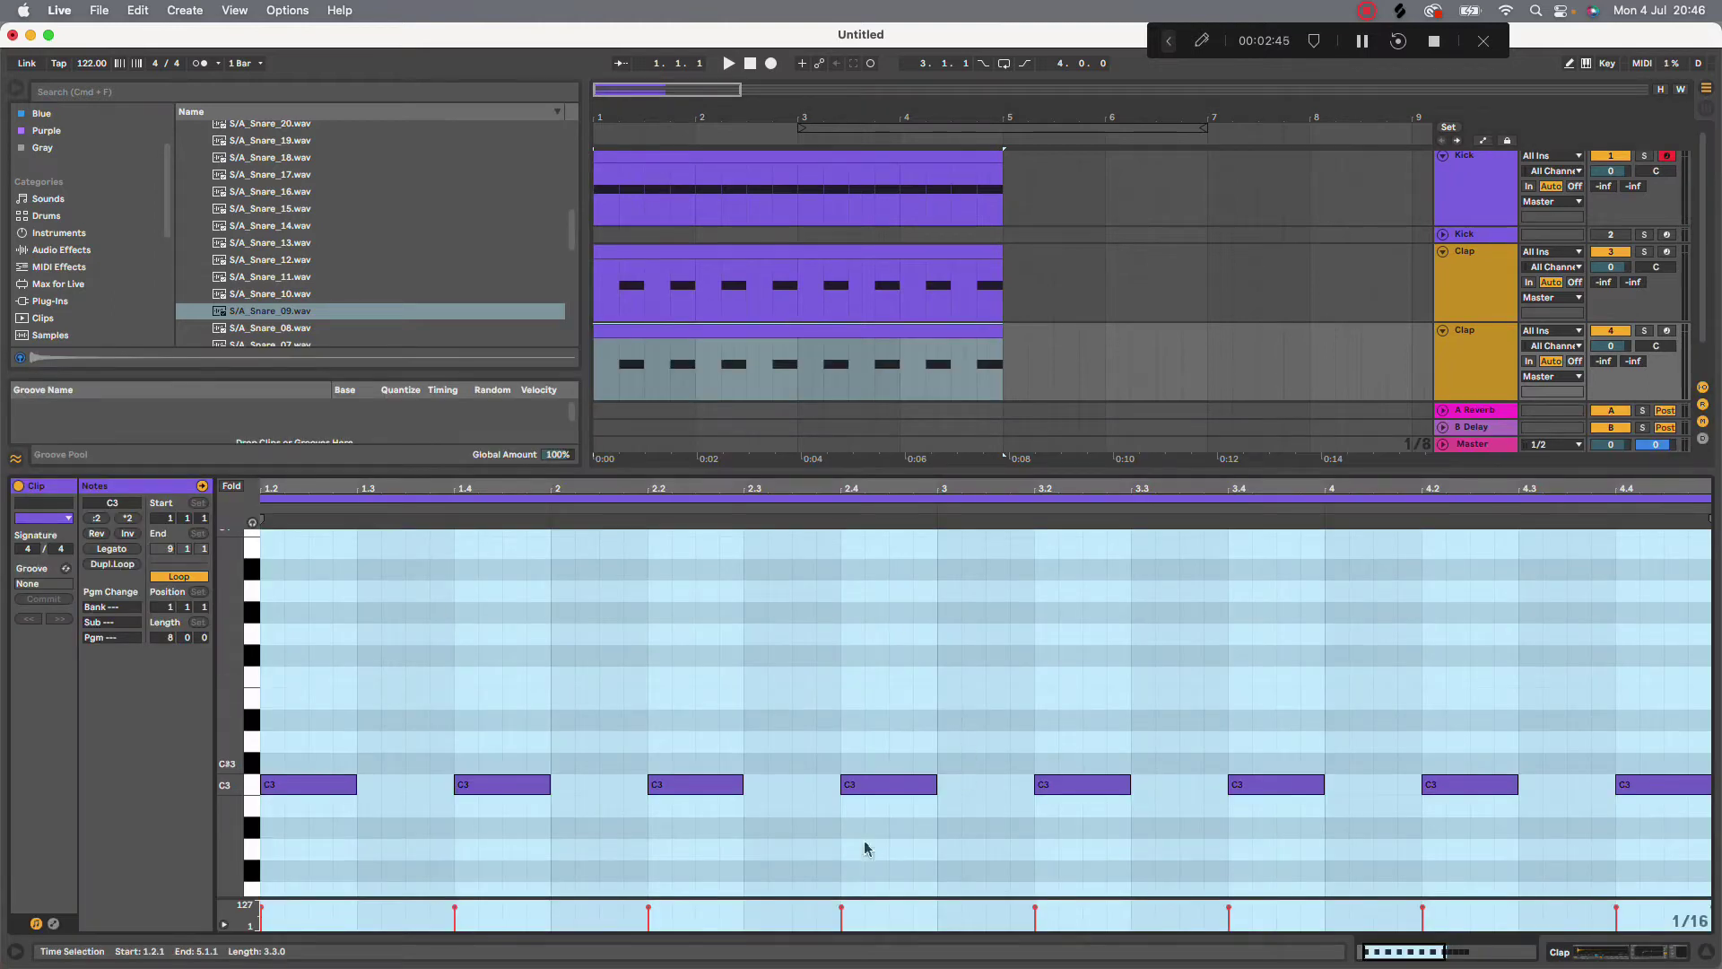
scroll(901, 785, "right", 2)
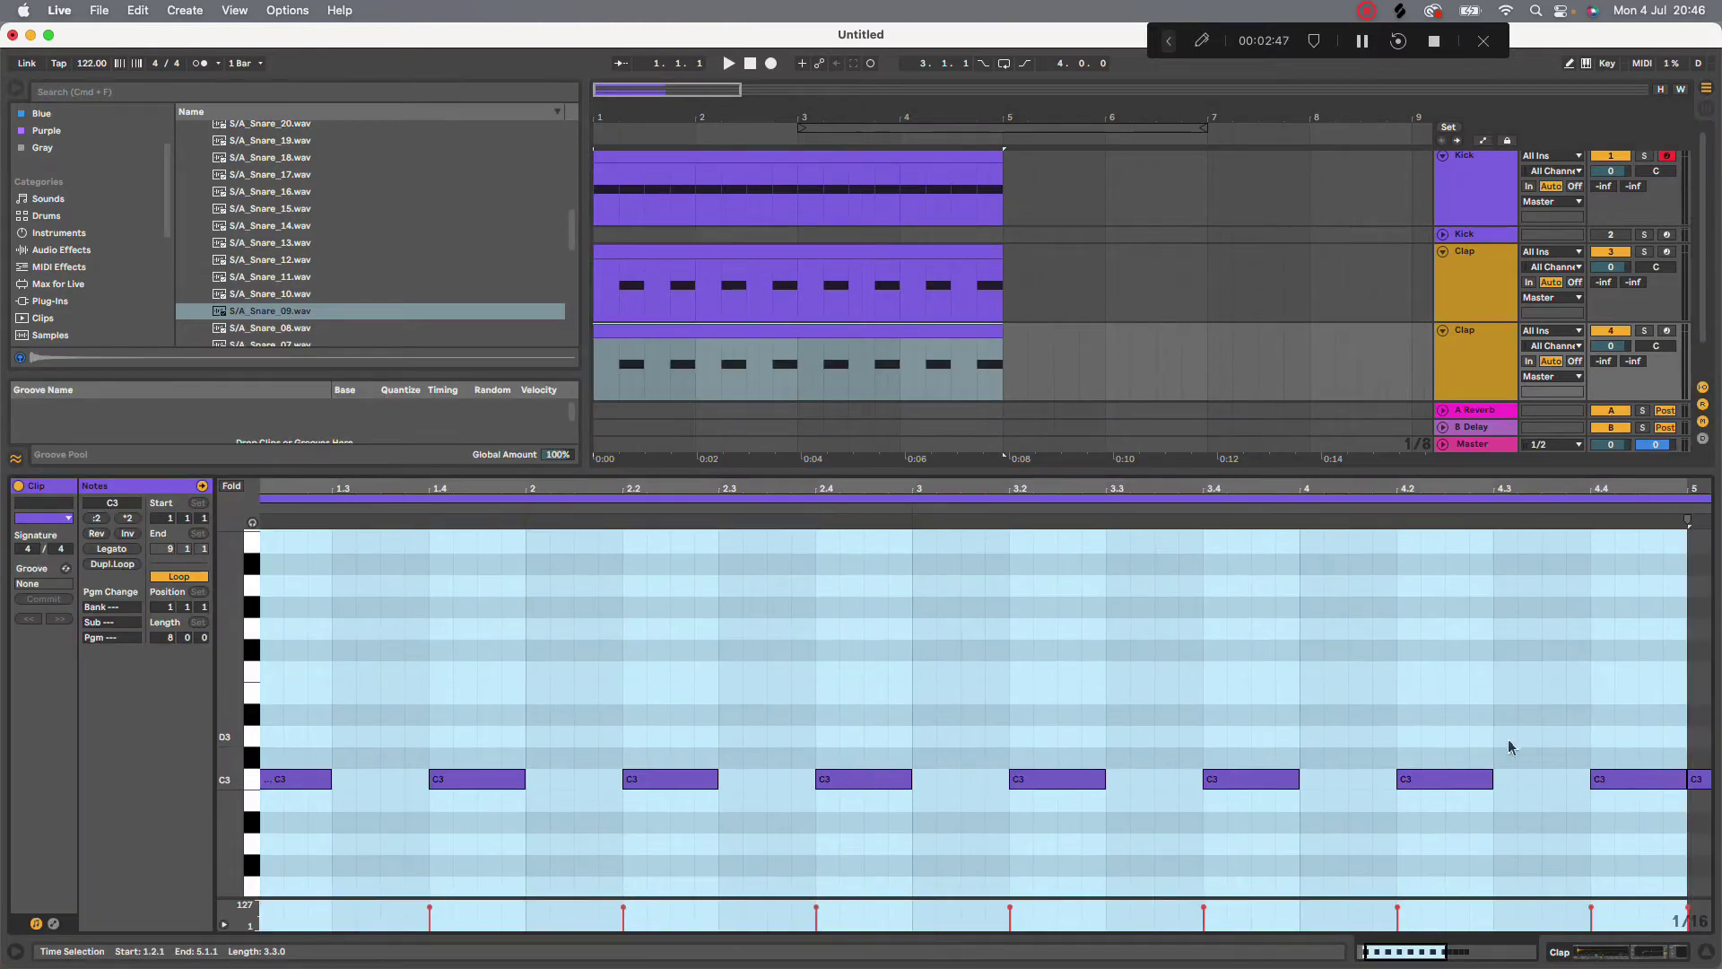
key("space")
double_click(1554, 780)
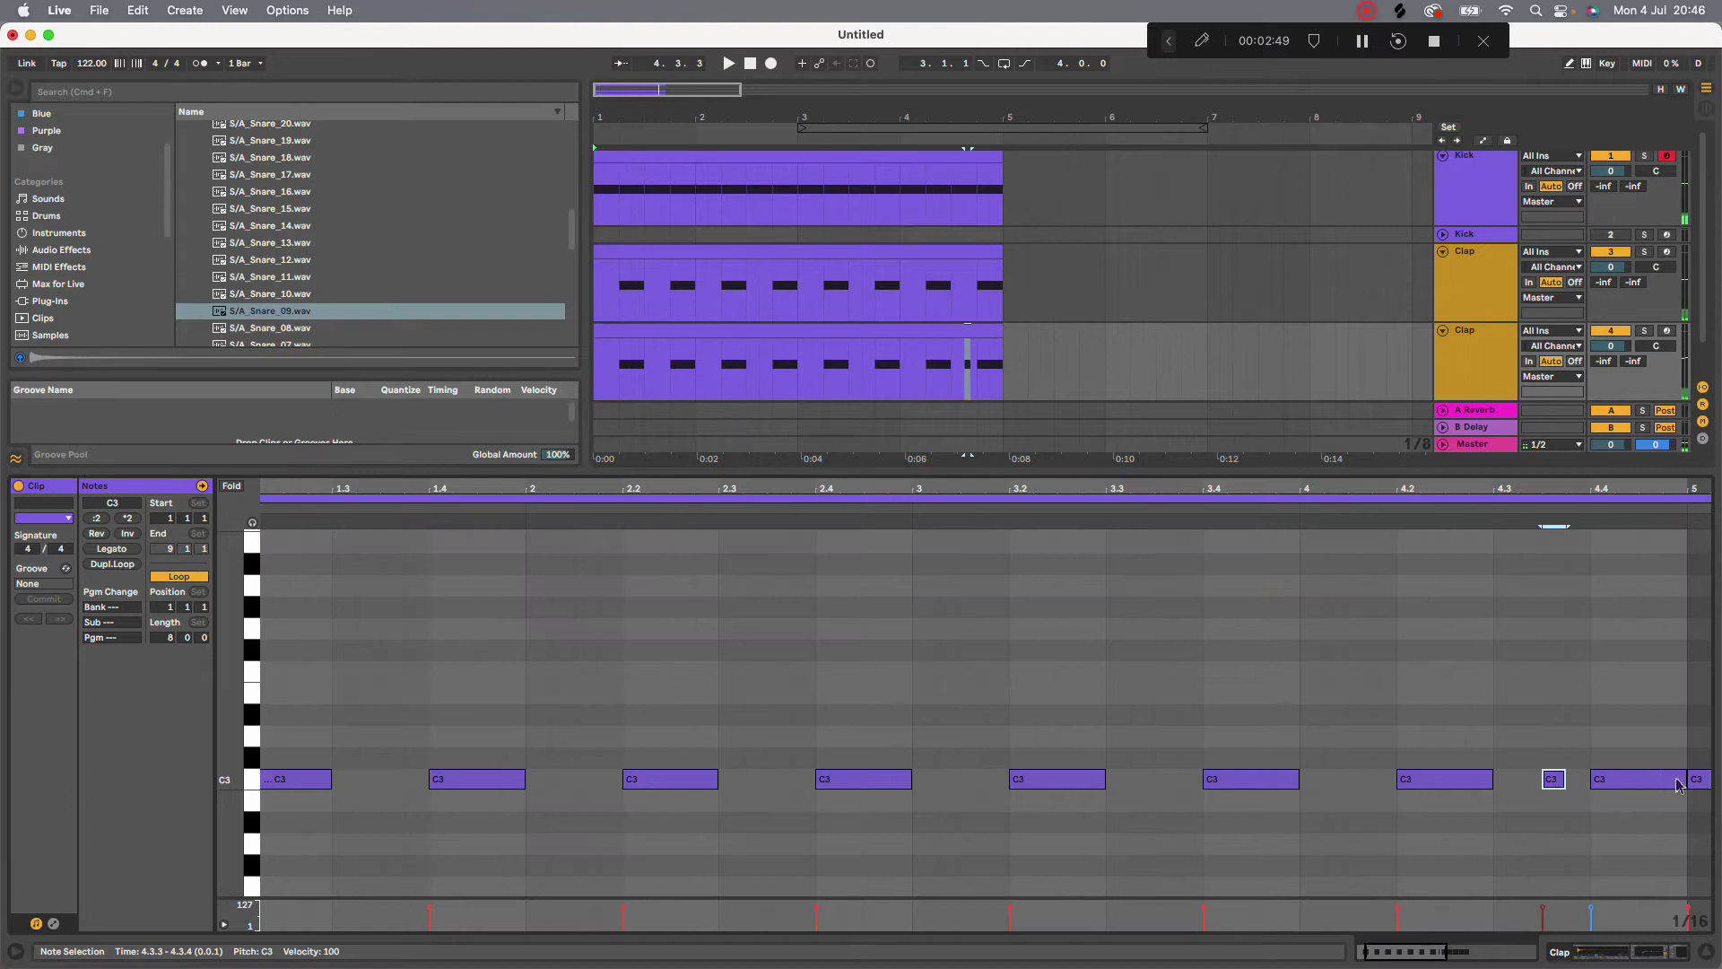
Shorten the C3 note at 4.4.1 to end at 4.4.3, and add a 1/16 C3 note at 4.4.3
left_click_drag(1683, 783, 1638, 782)
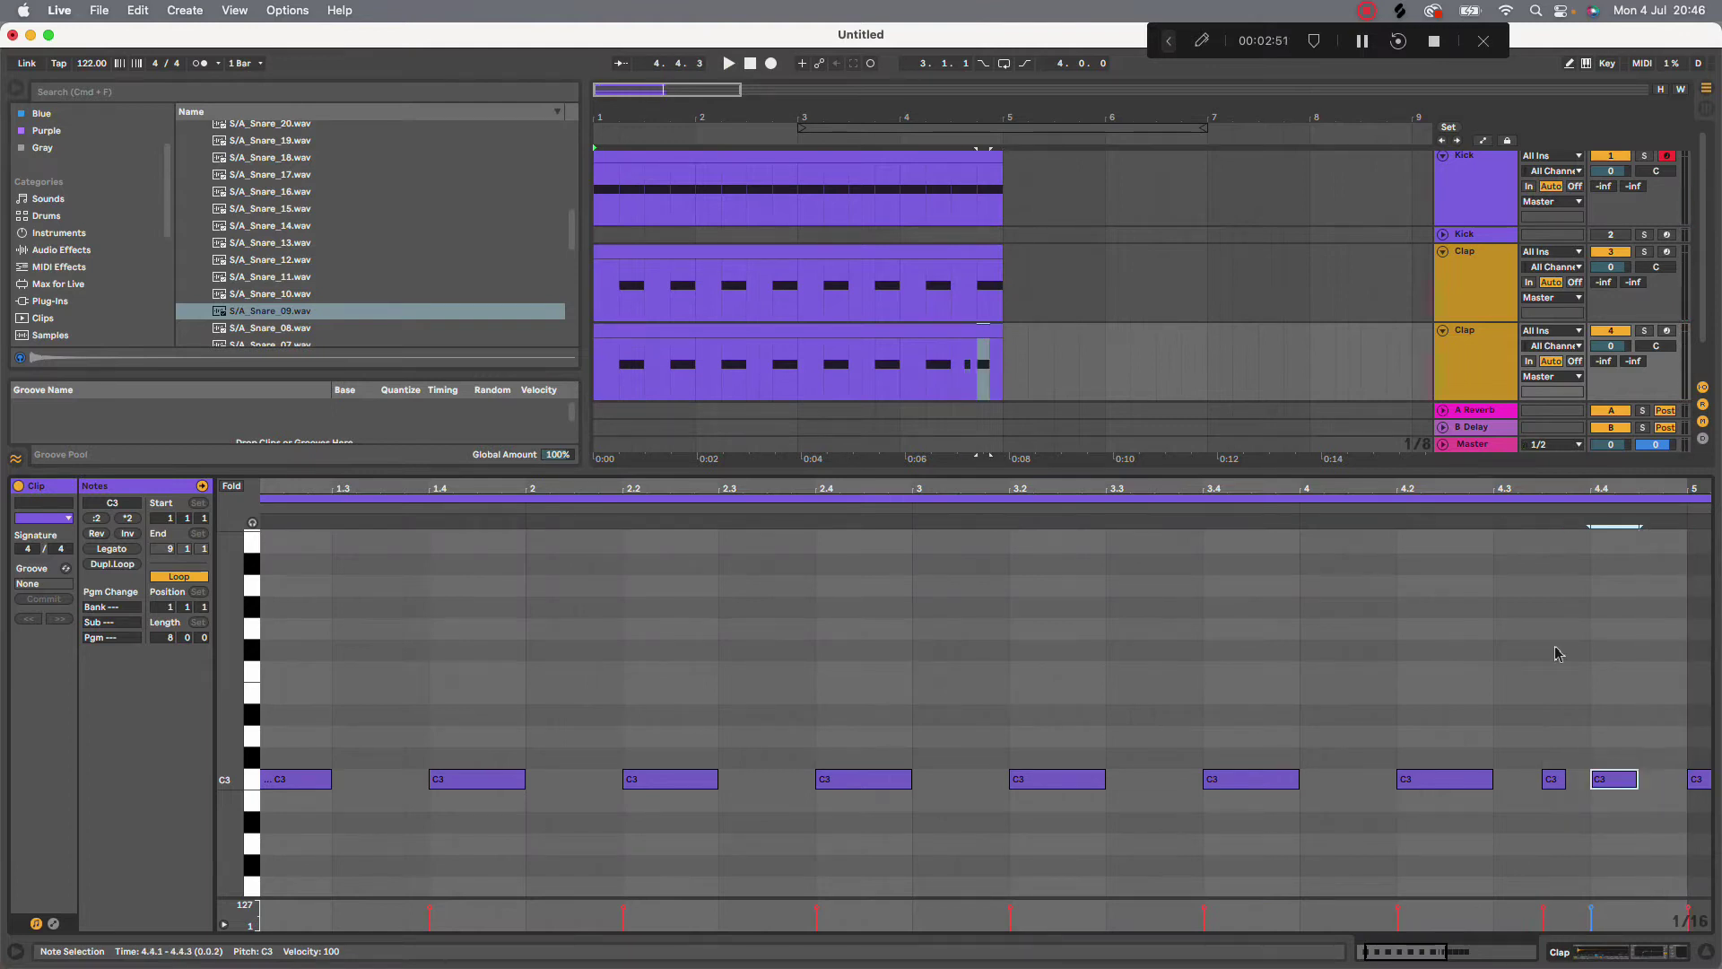
left_click(1478, 510)
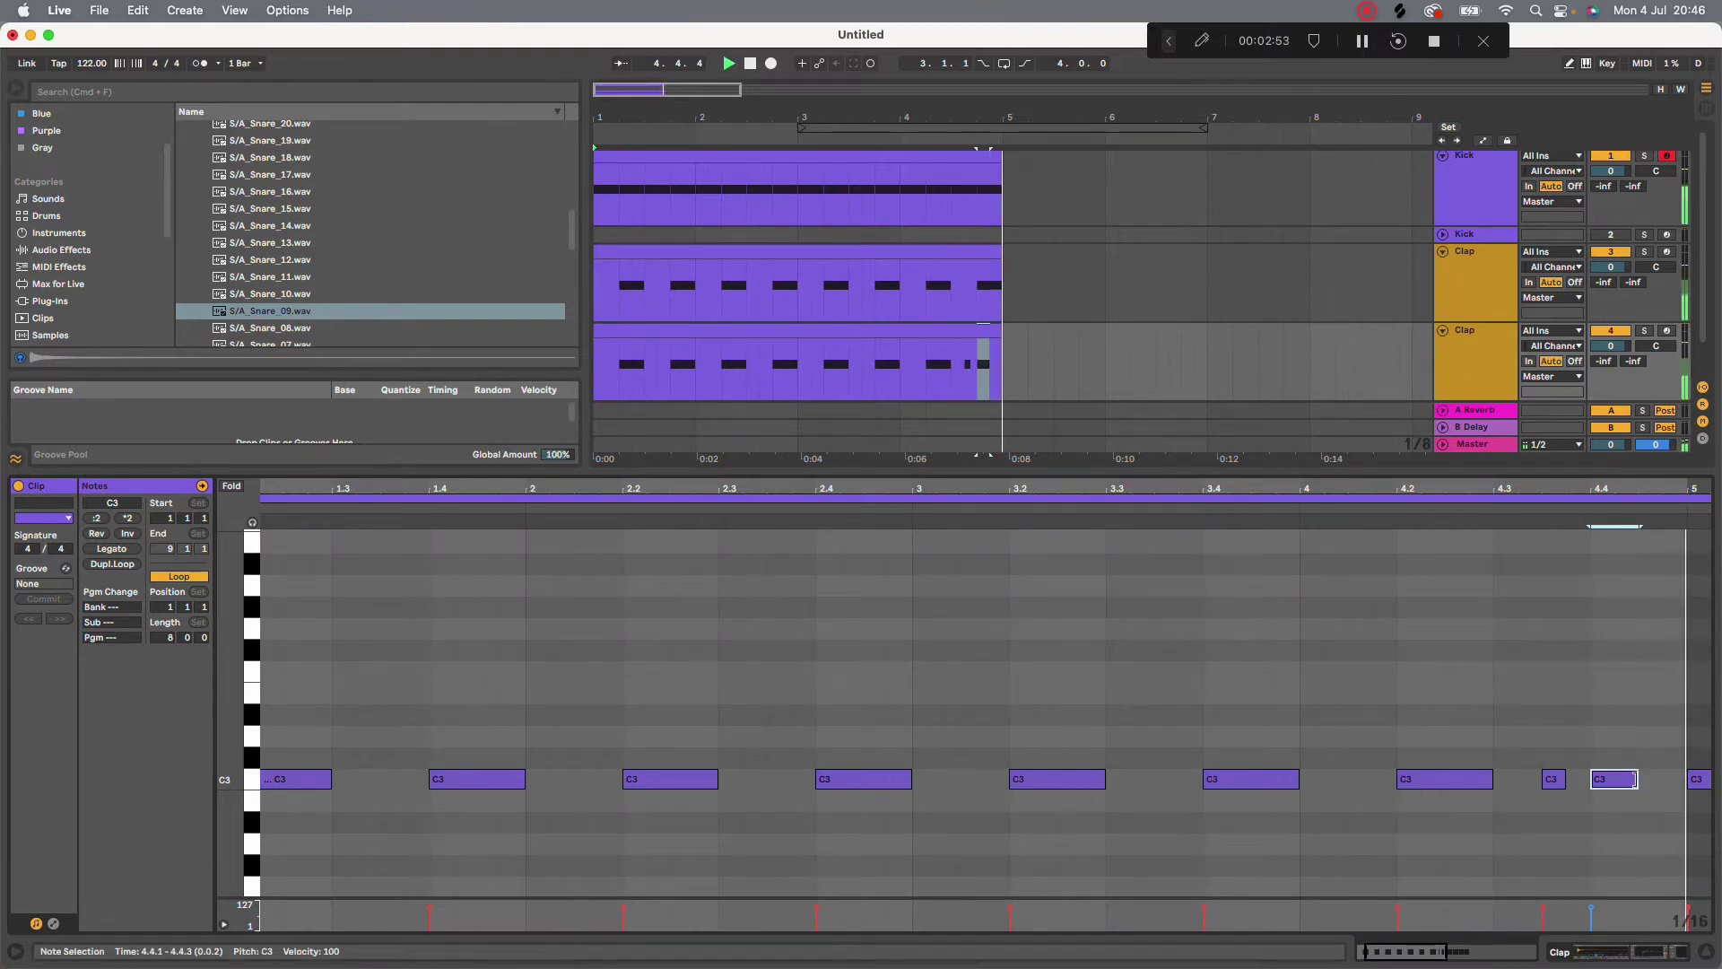
key("space")
double_click(1650, 780)
left_click(1465, 511)
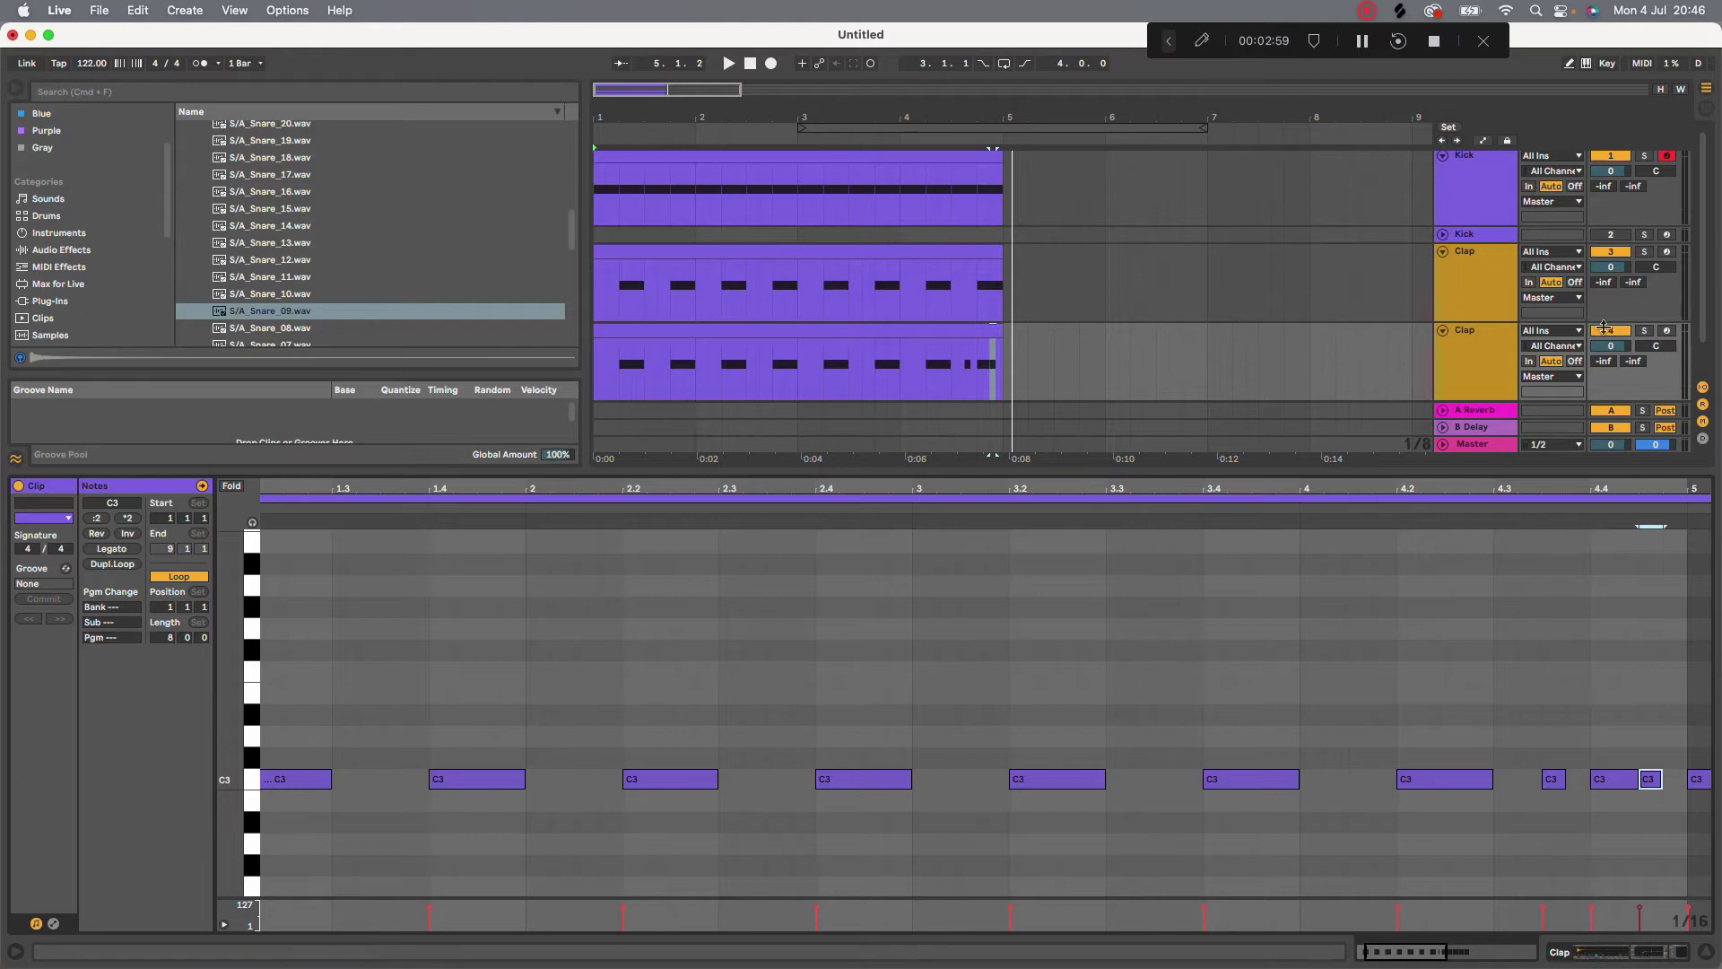
Move the edited clip onto the first Clap track, replacing its clip, and extend the 4.3.3 note to 4.4.1
left_click_drag(969, 329, 971, 269)
left_click(1283, 616)
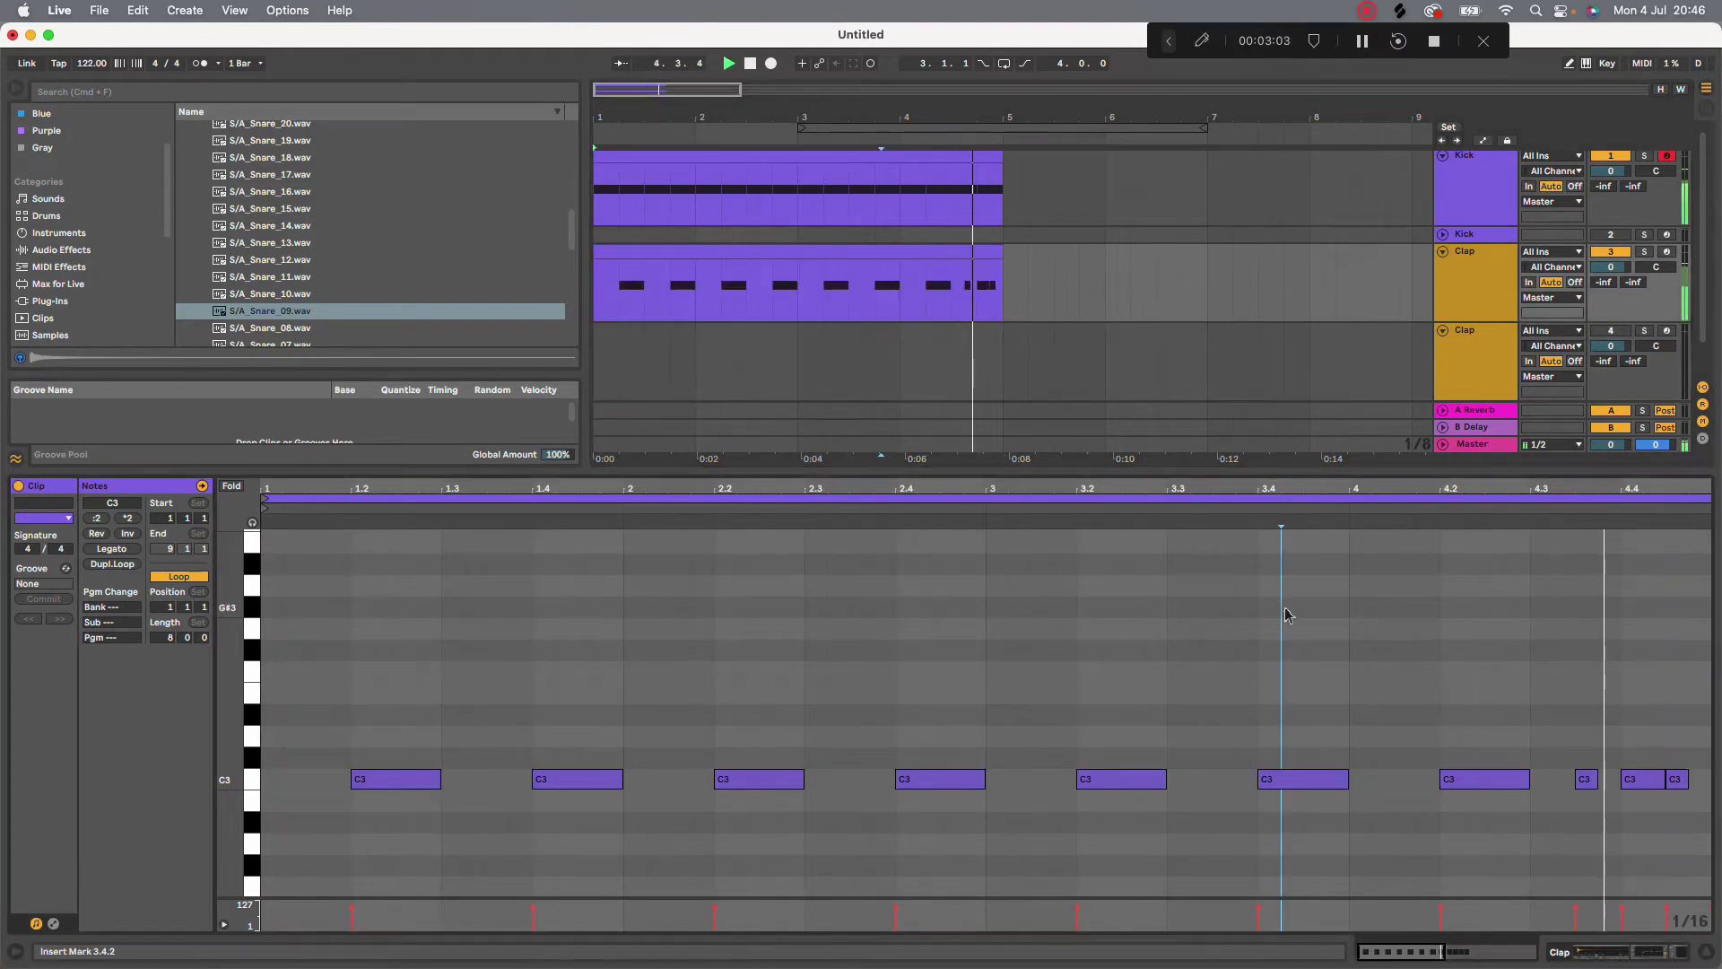
left_click_drag(1598, 782, 1624, 783)
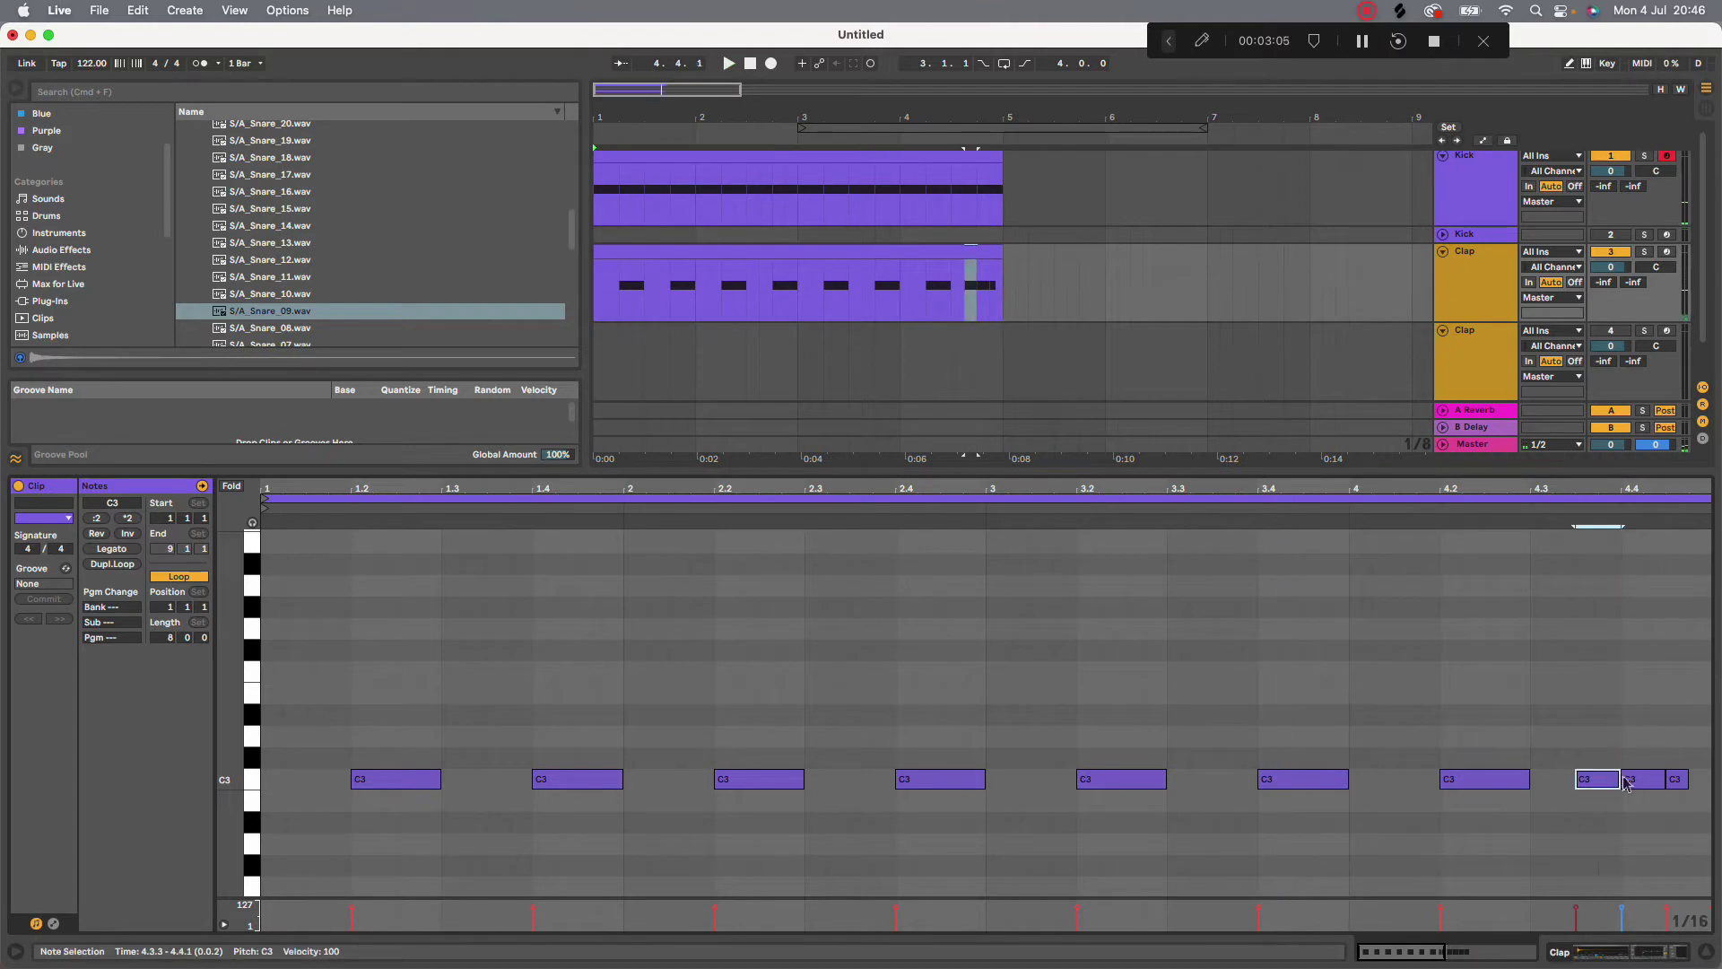
Shift the 4.4.1 note to 4.4.2, over the short note at 4.4.3, and the 4.3.3 note to 4.3.4
scroll(1625, 783, "up", 4)
scroll(1682, 794, "right", 3)
left_click_drag(1512, 786, 1553, 786)
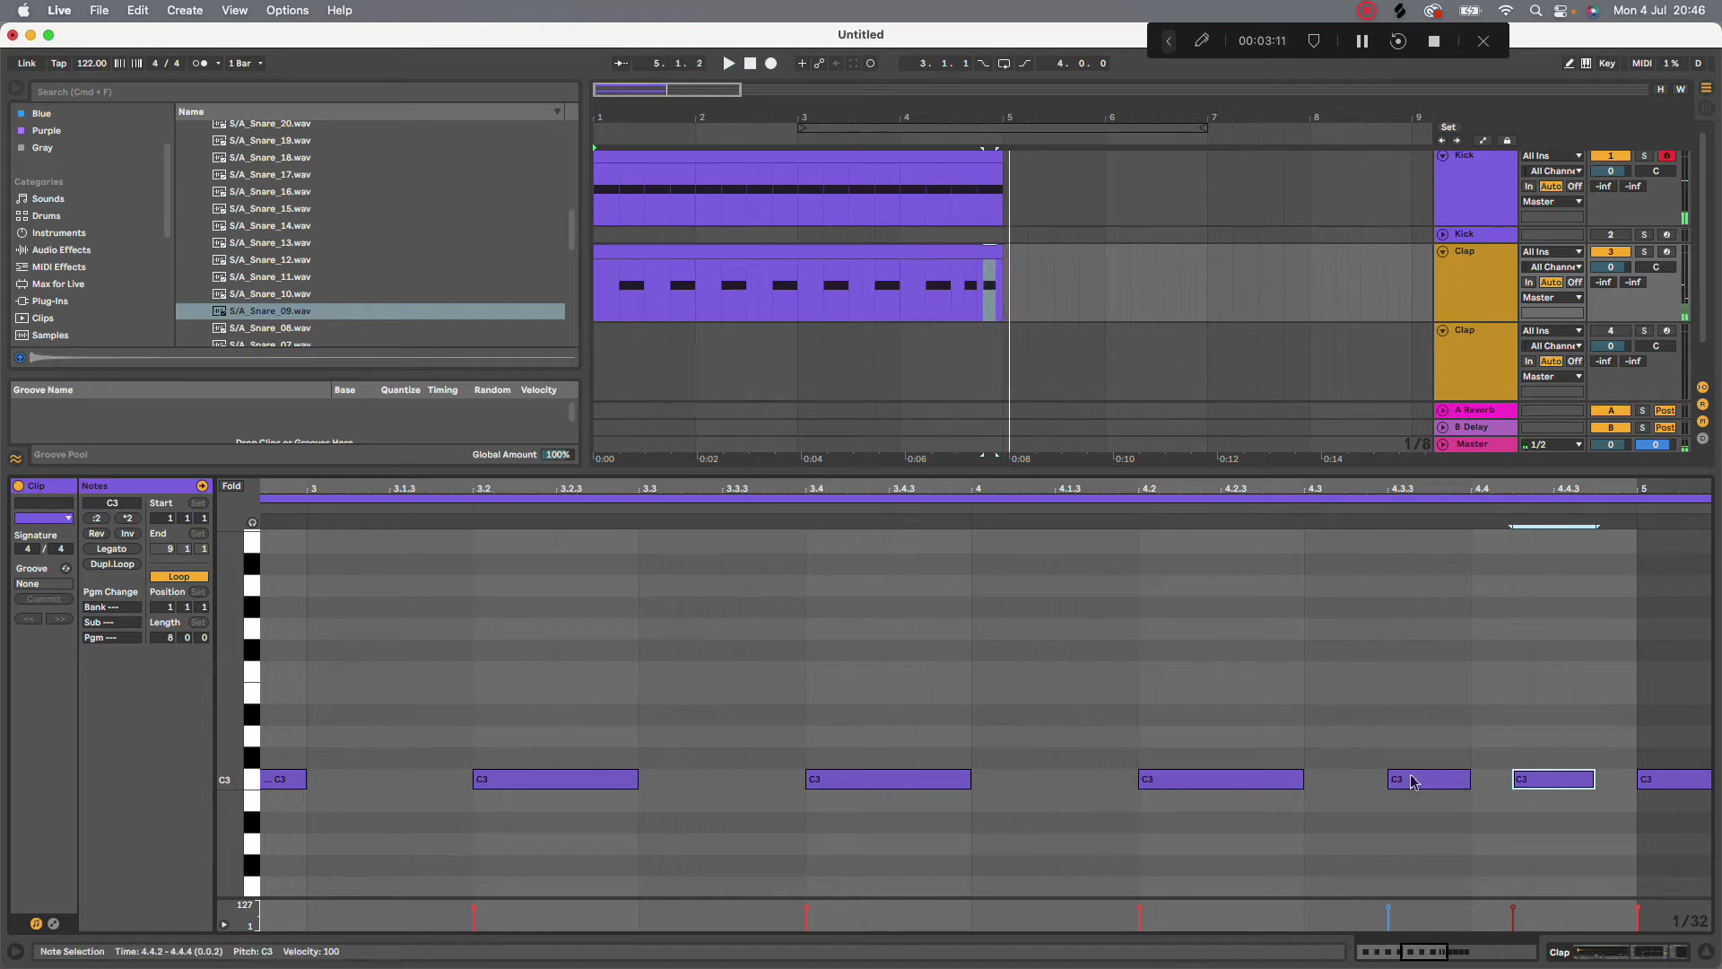
left_click_drag(1412, 782, 1451, 783)
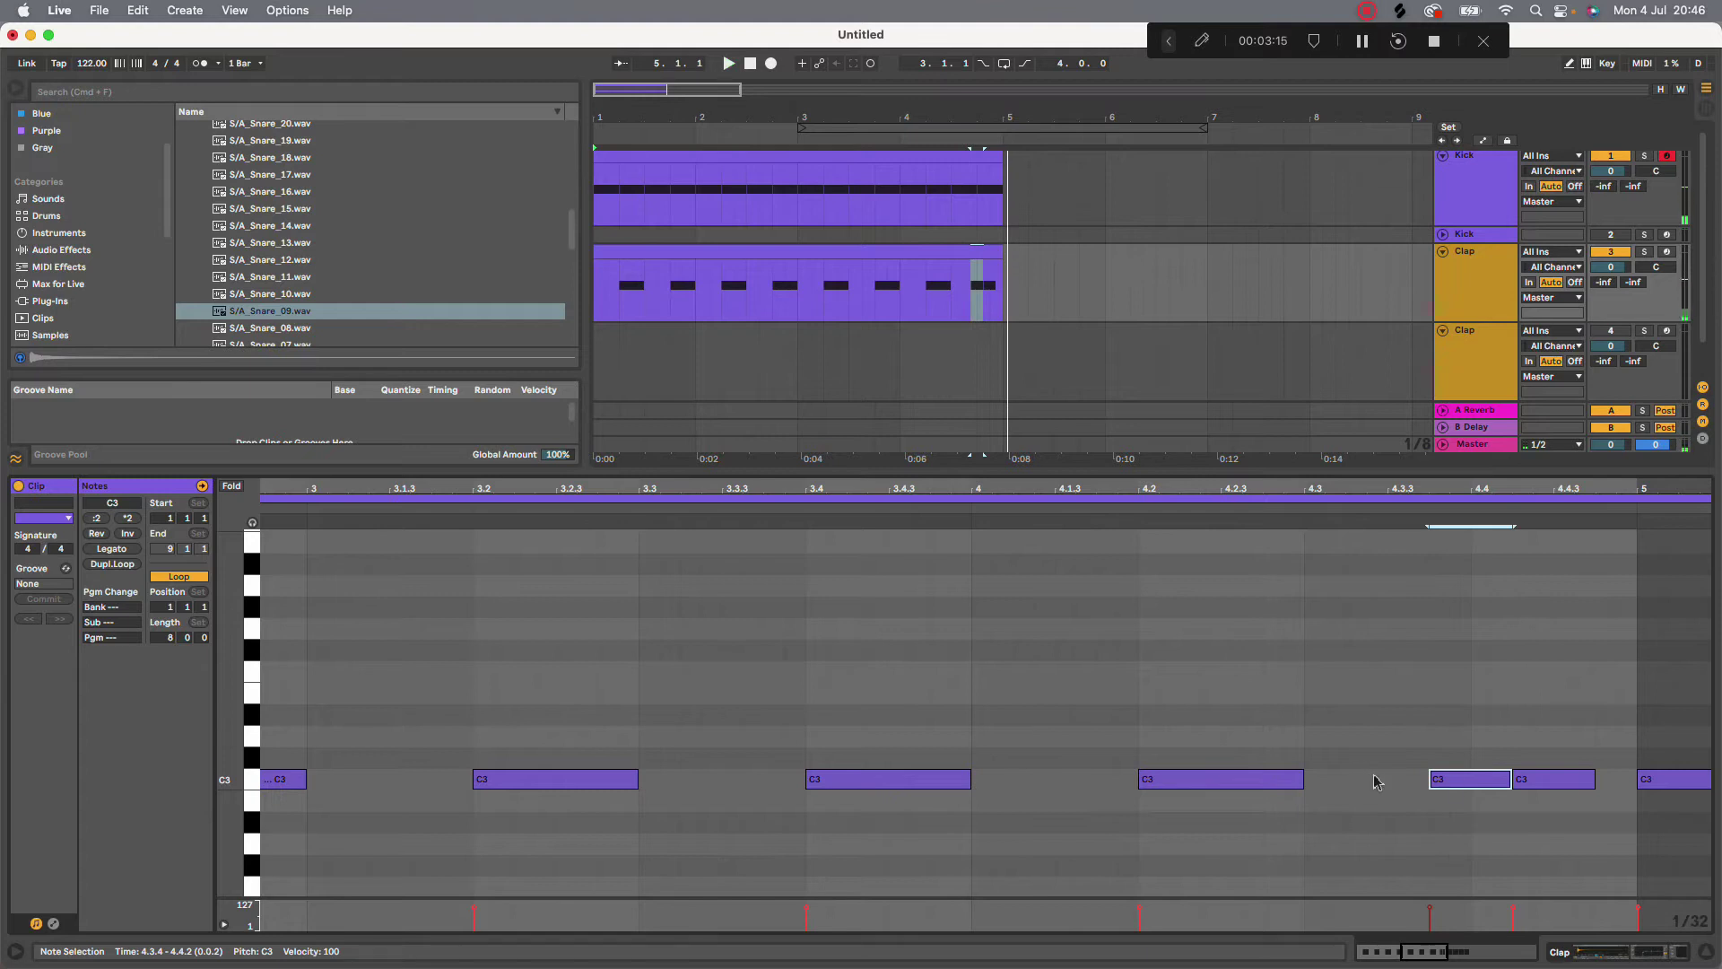
left_click(952, 507)
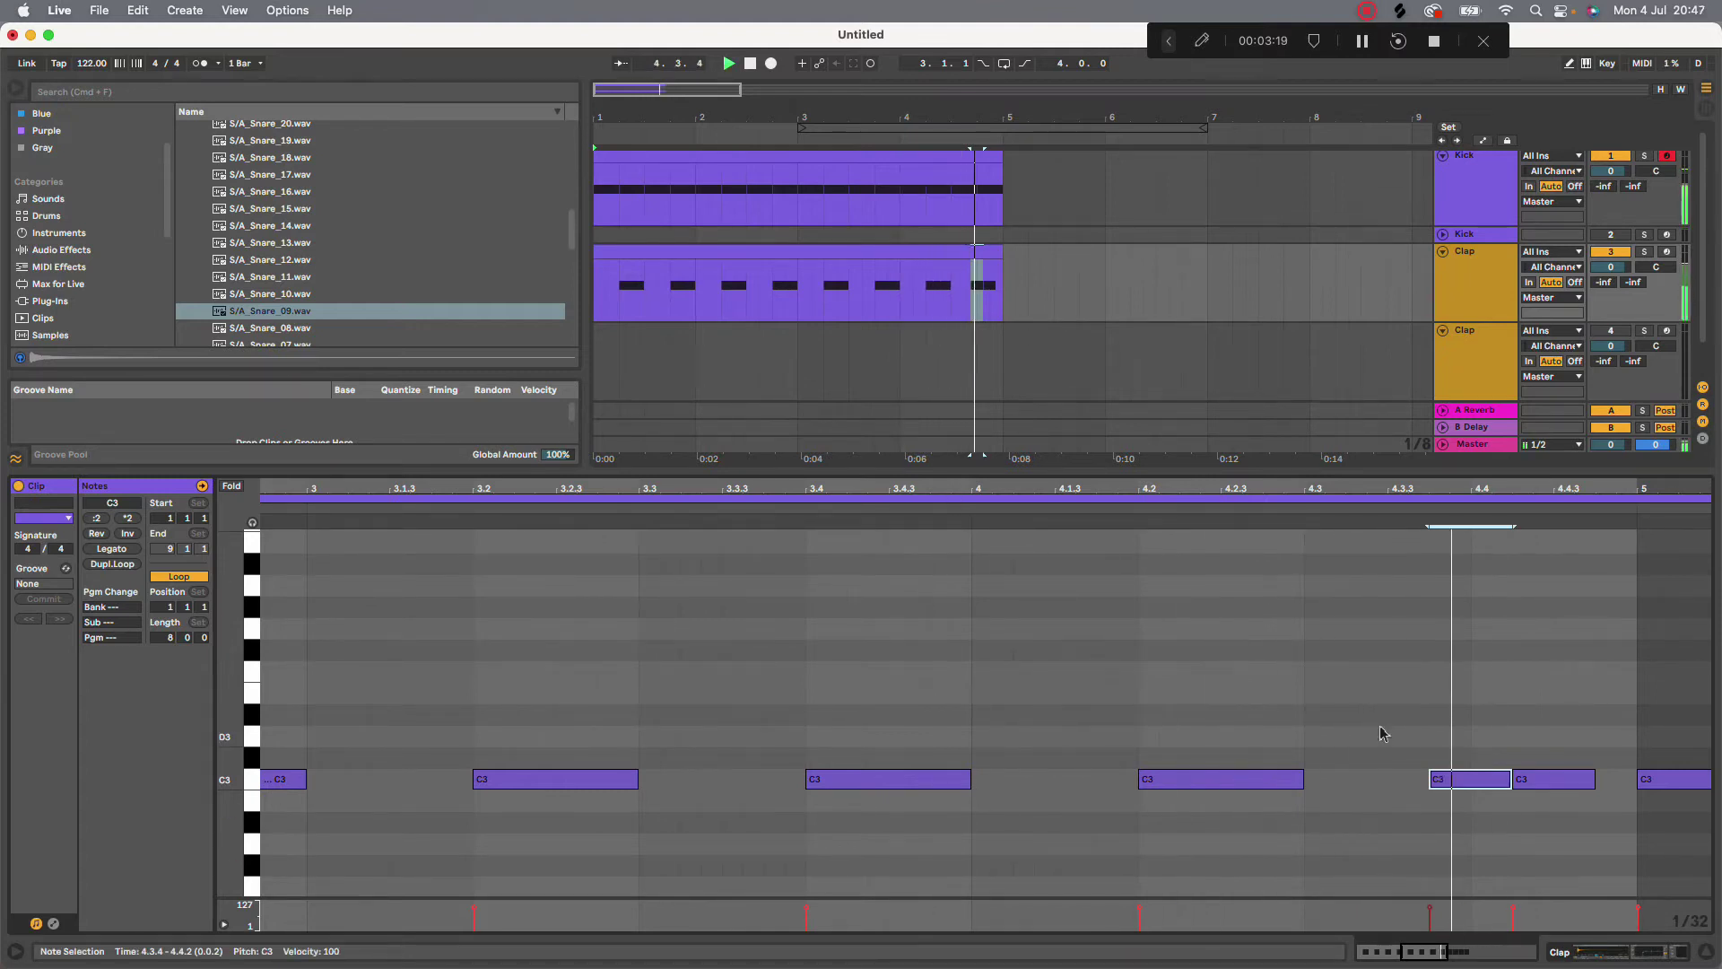
Try an extra C3 note ending at 4.3.4 before the last two claps, and delete it again
double_click(1376, 779)
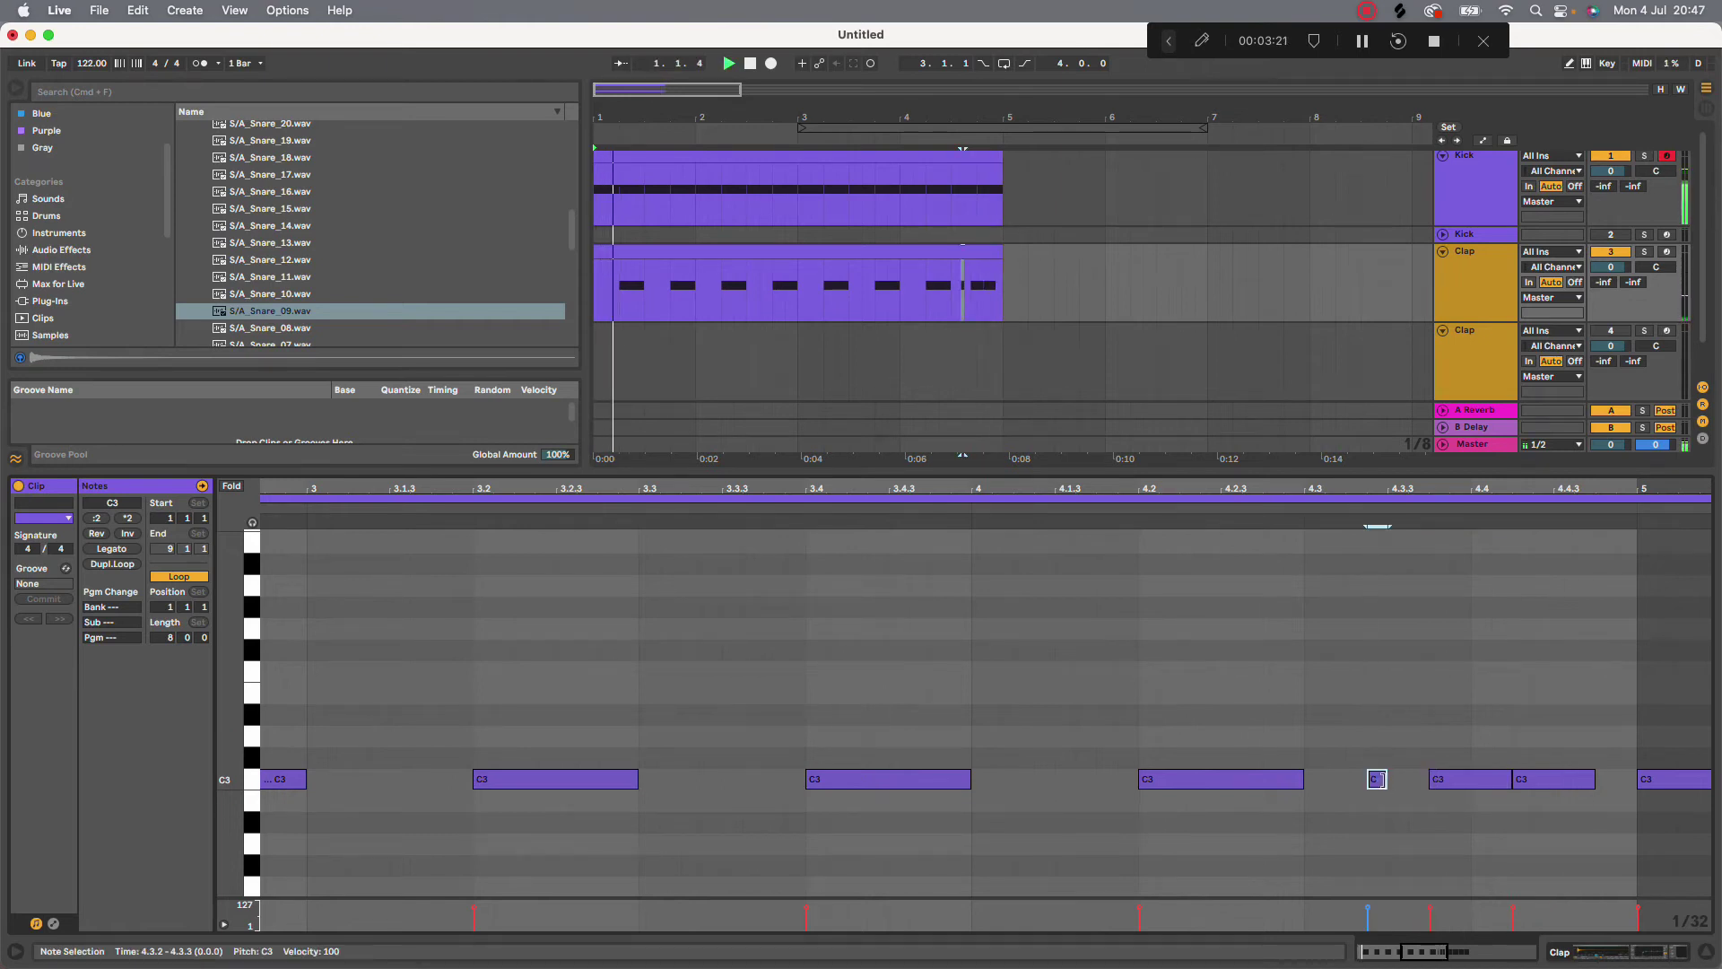
left_click_drag(1403, 780, 1428, 780)
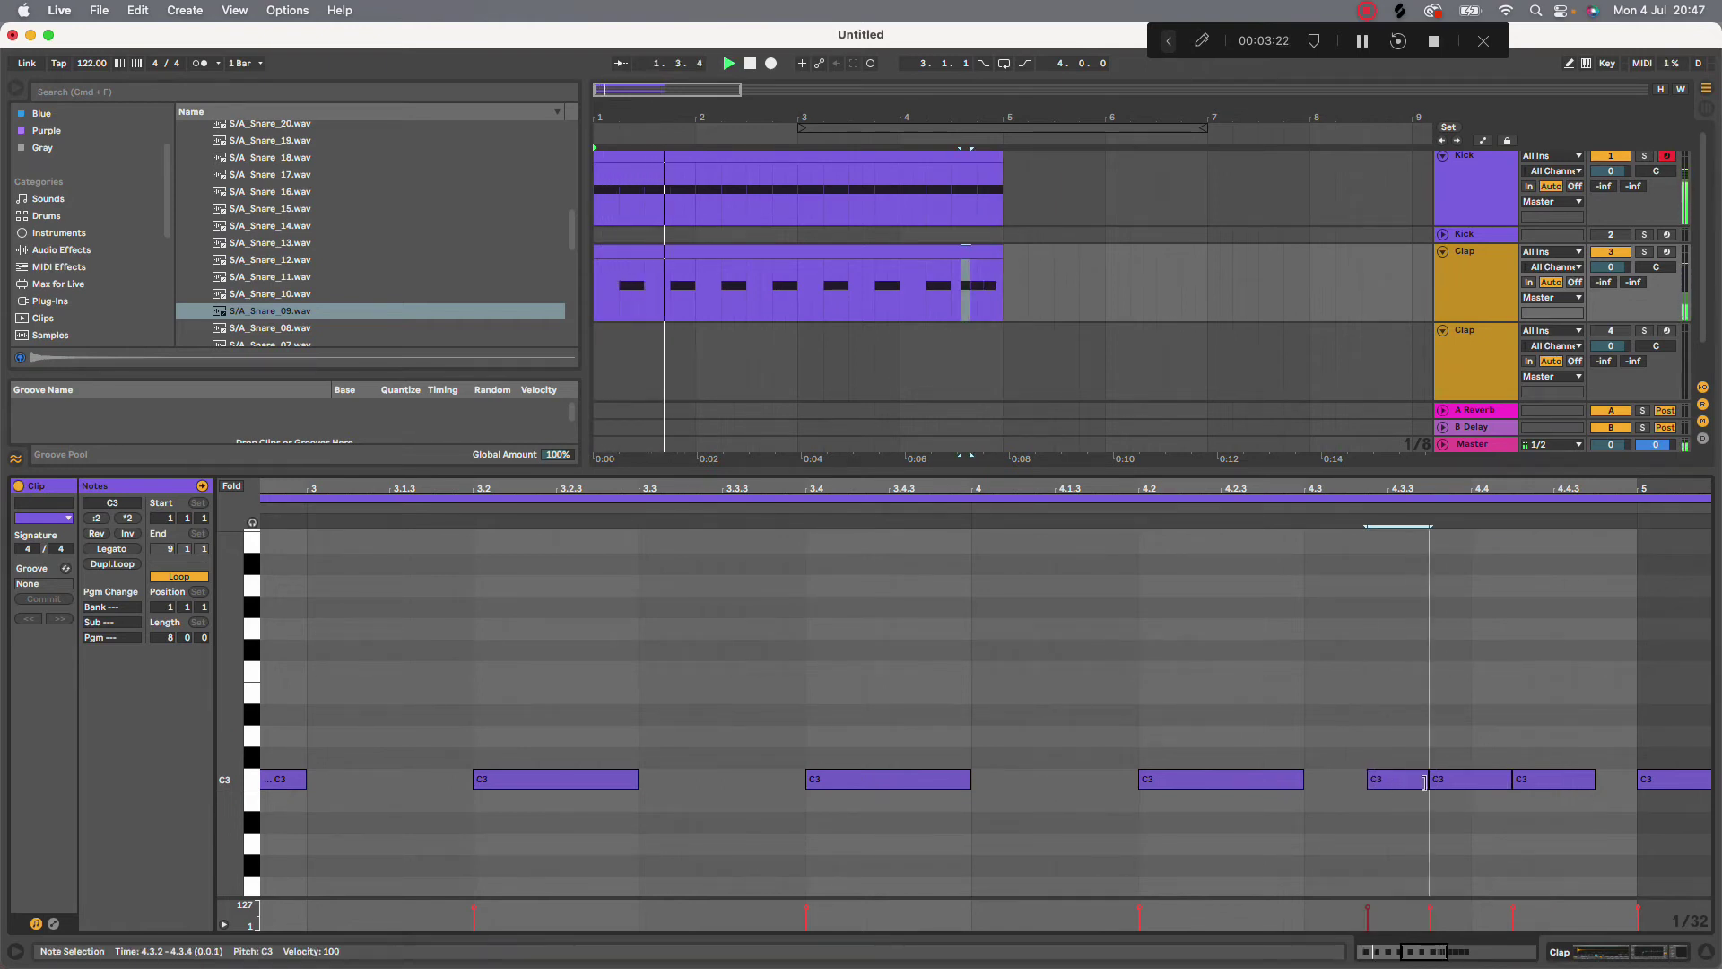
left_click(879, 507)
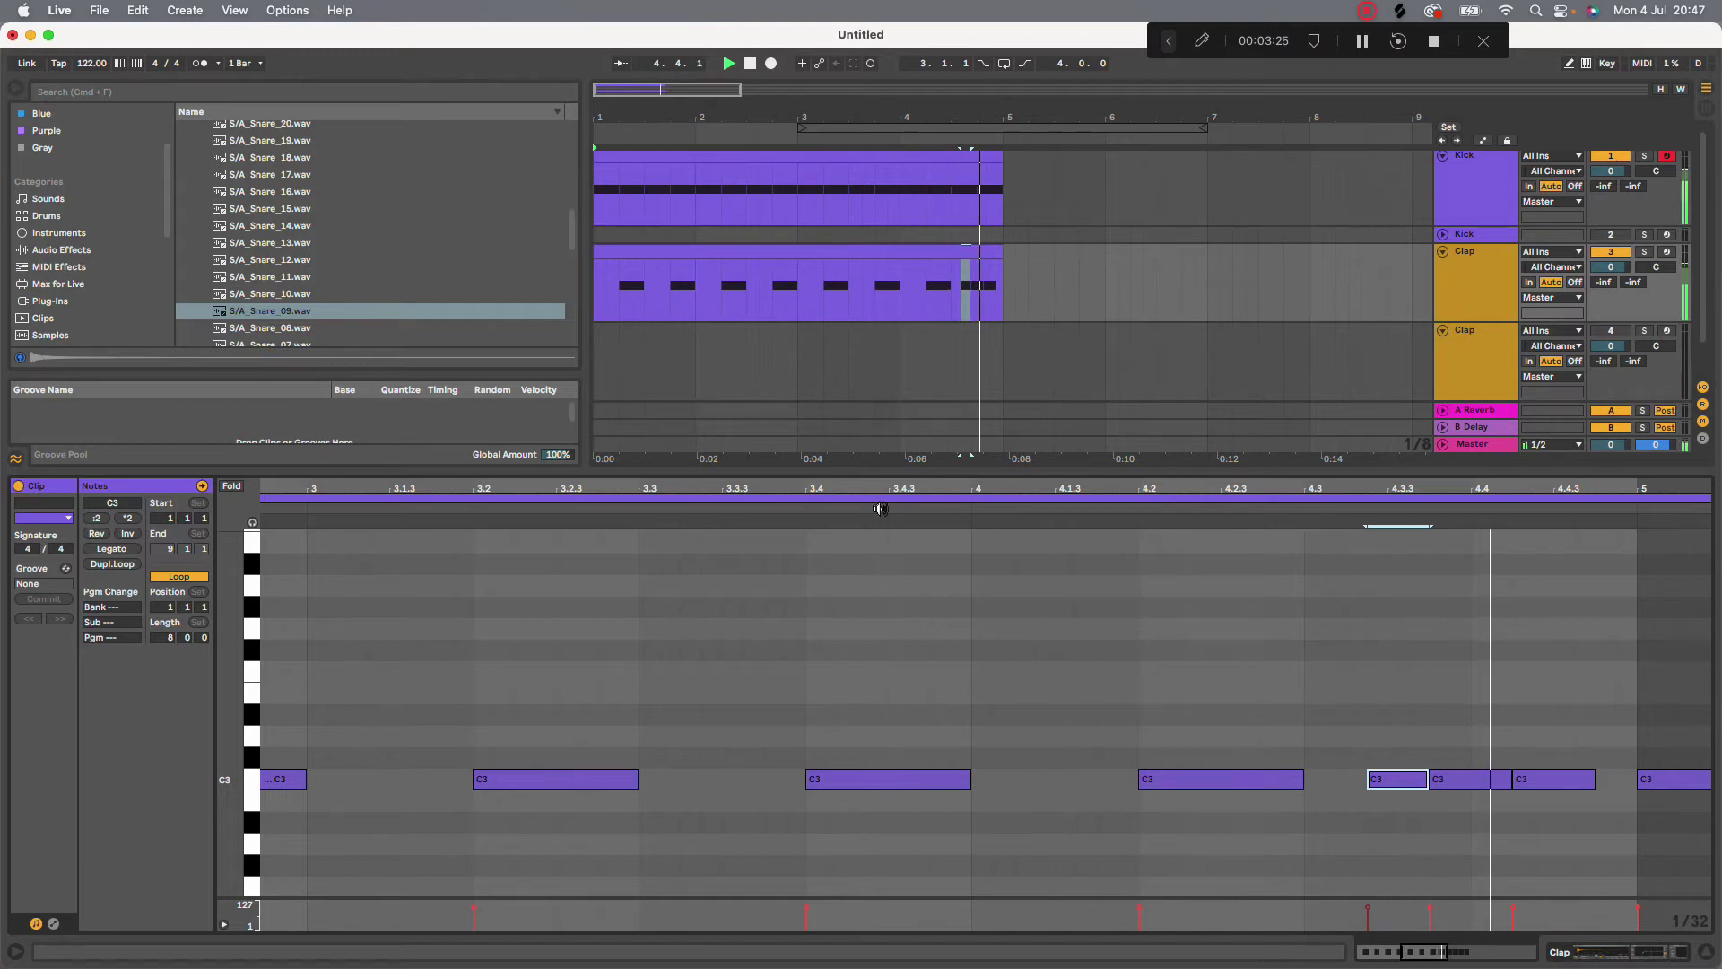
double_click(1389, 778)
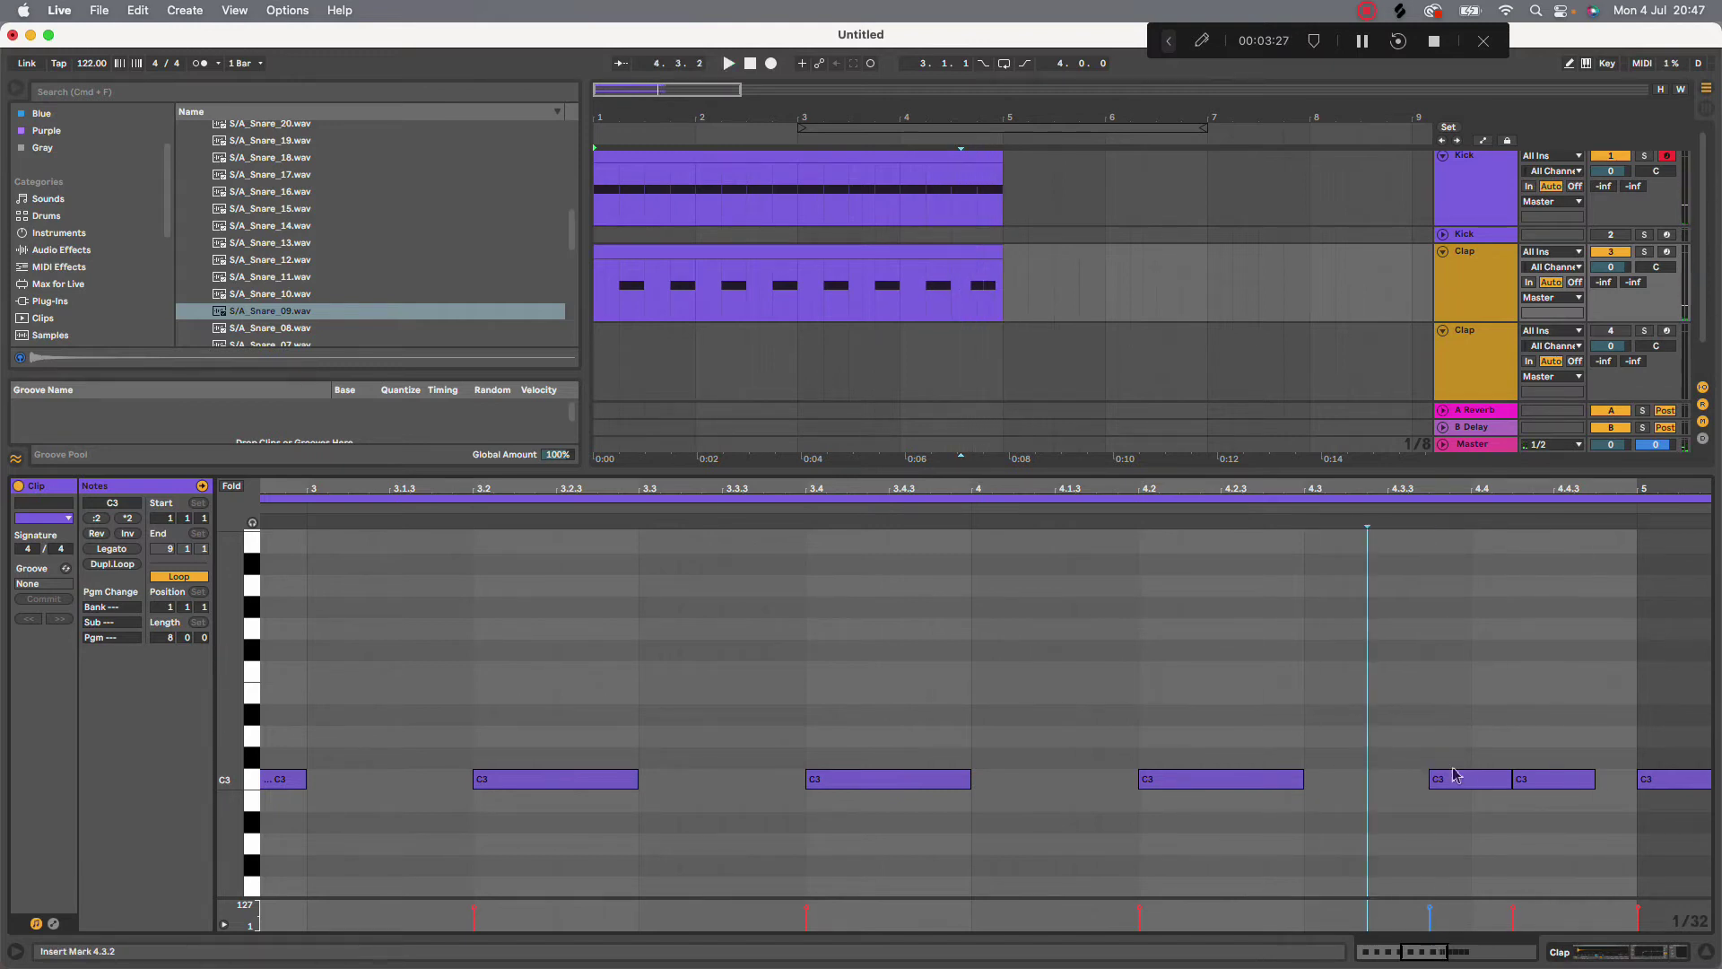
left_click(1241, 507)
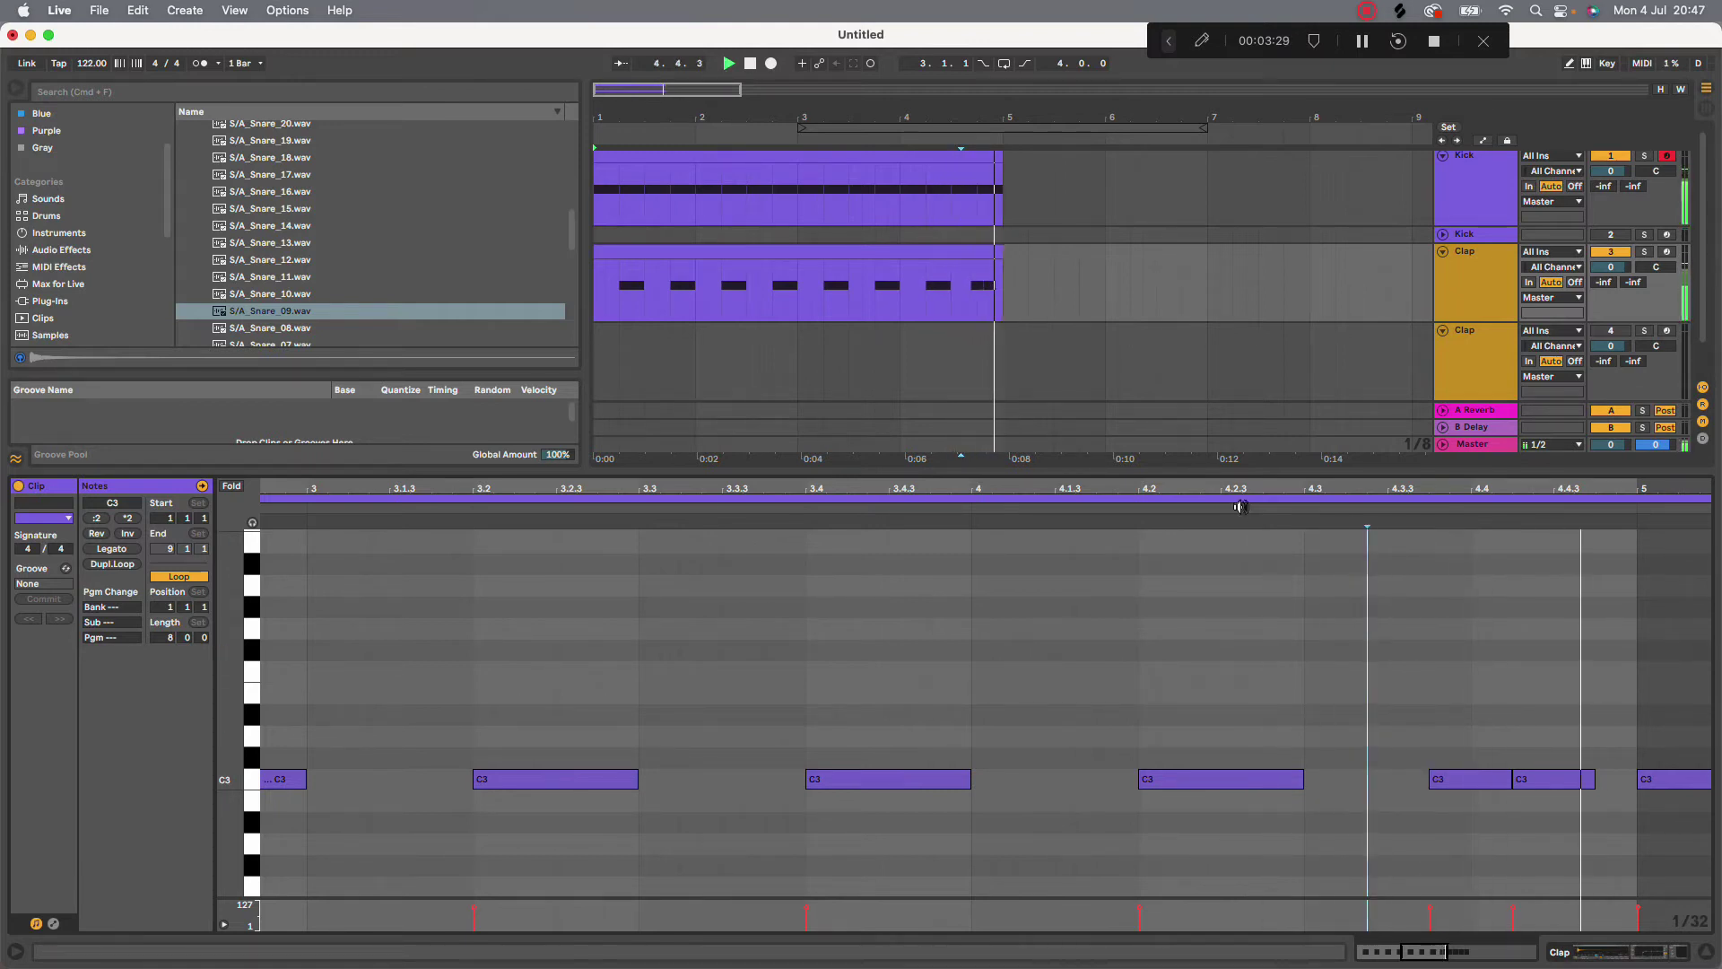
Copy the edited clip from the first Clap track to the start of the second one and play both together
scroll(898, 245, "down", 5)
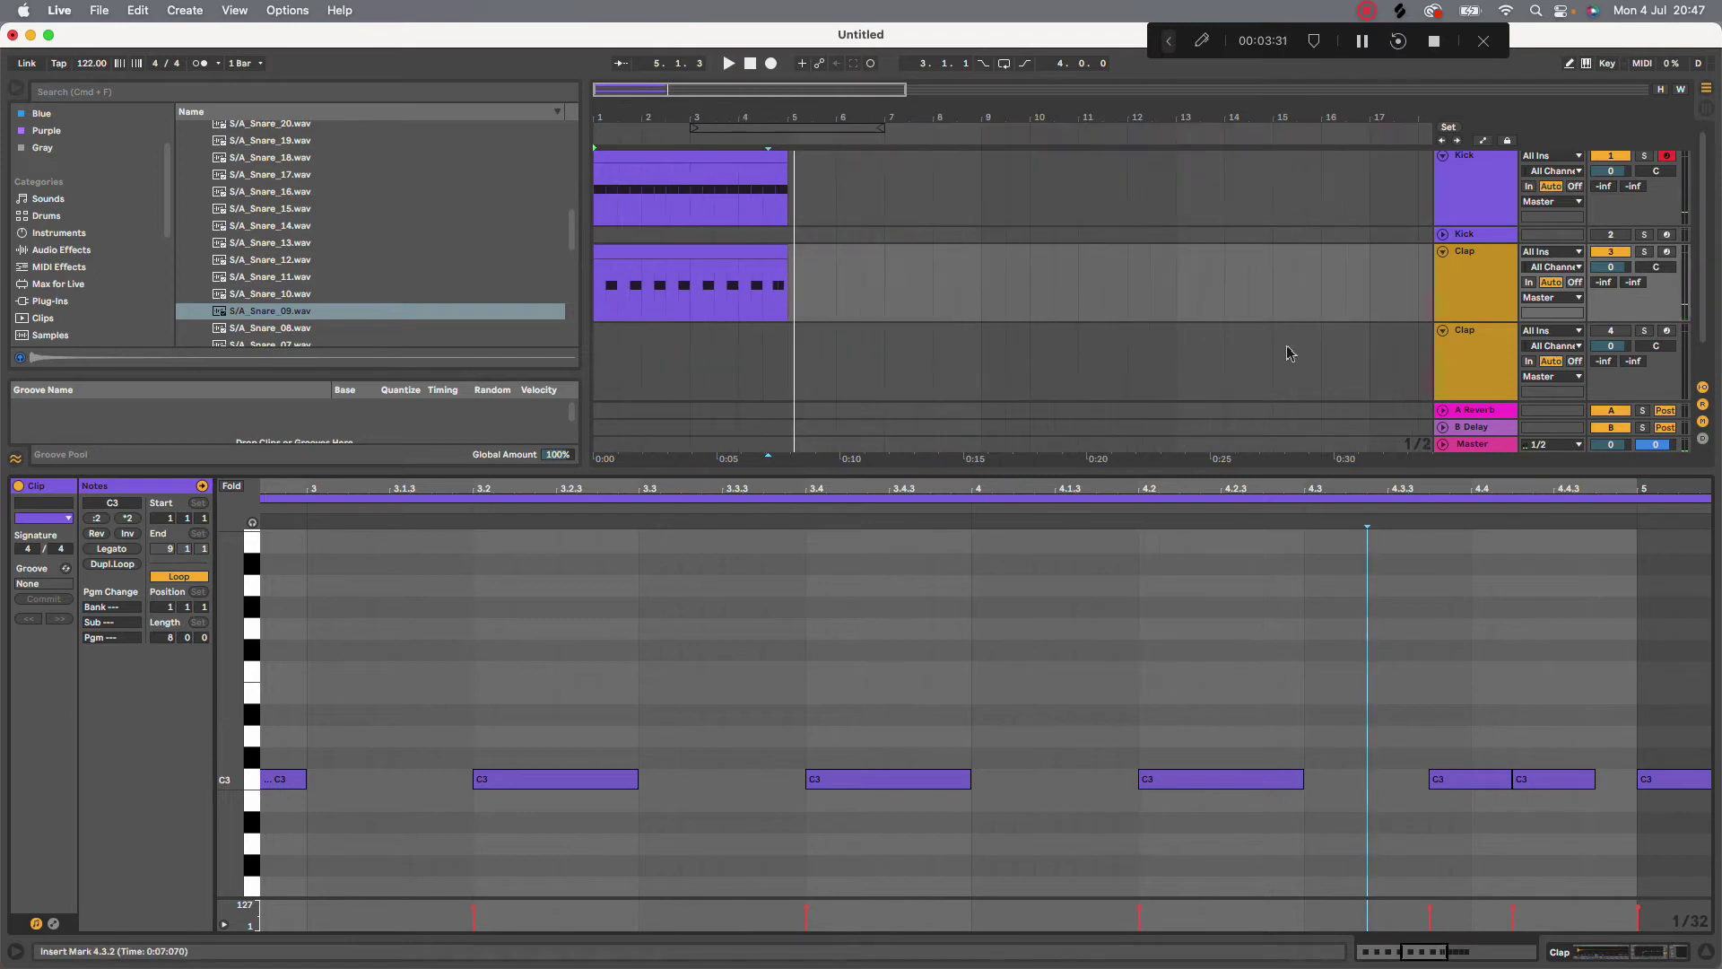
left_click_drag(753, 253, 754, 332)
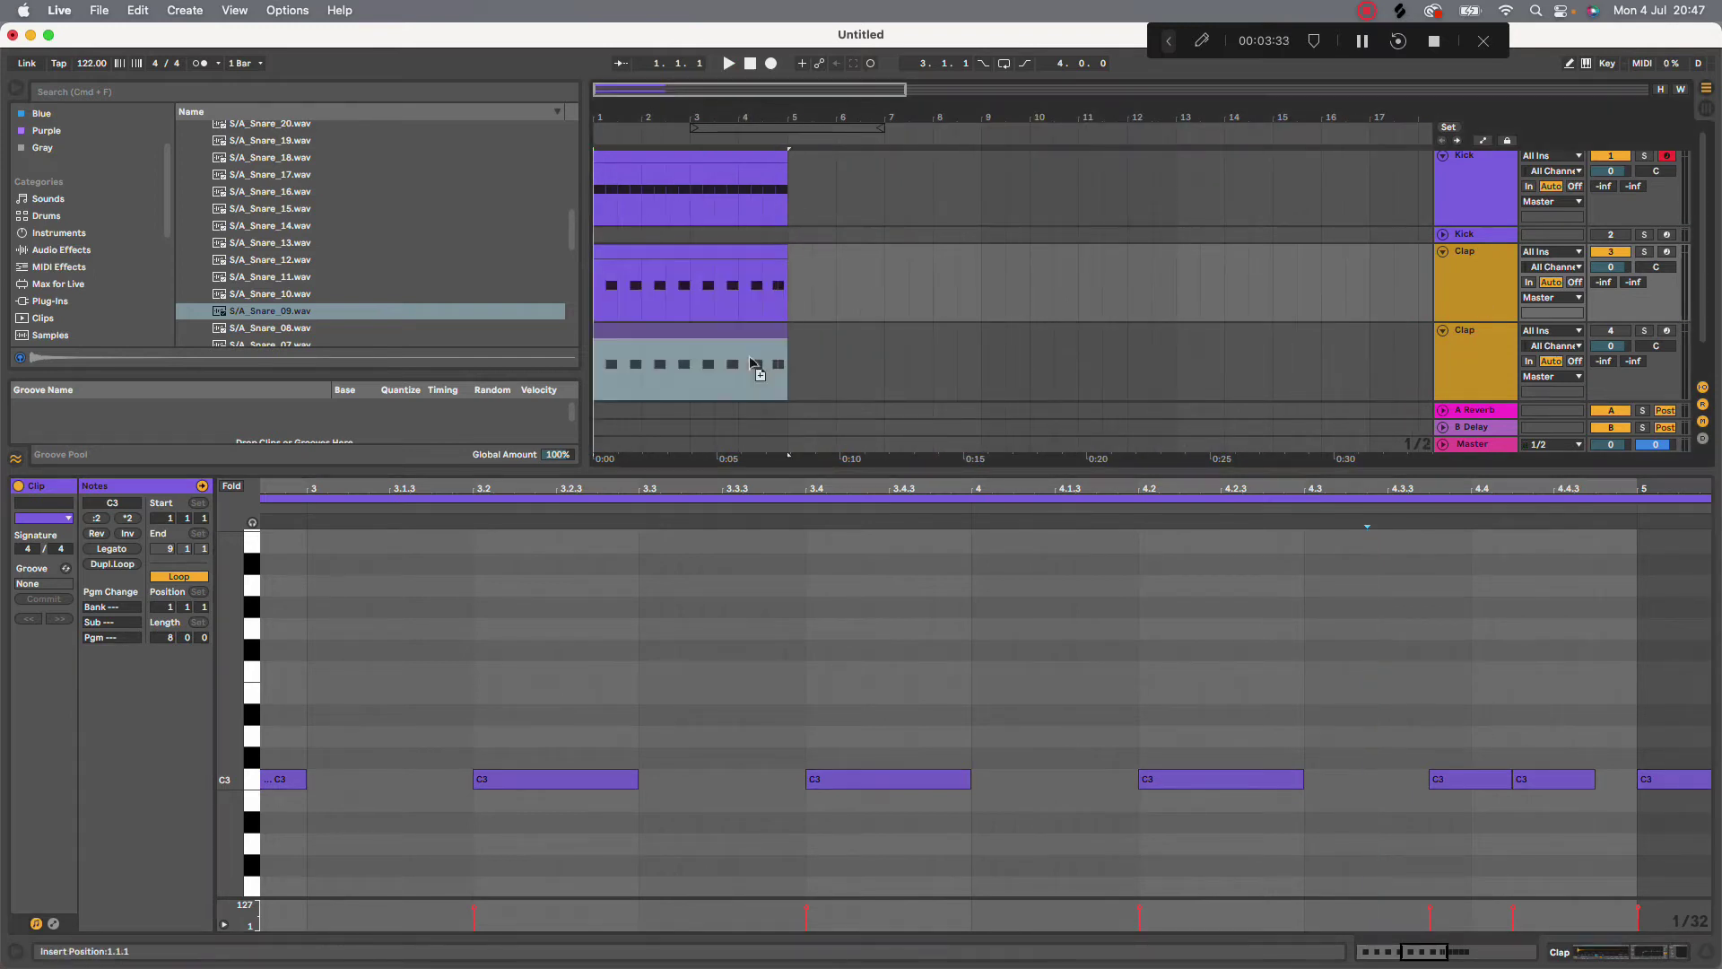
key("space")
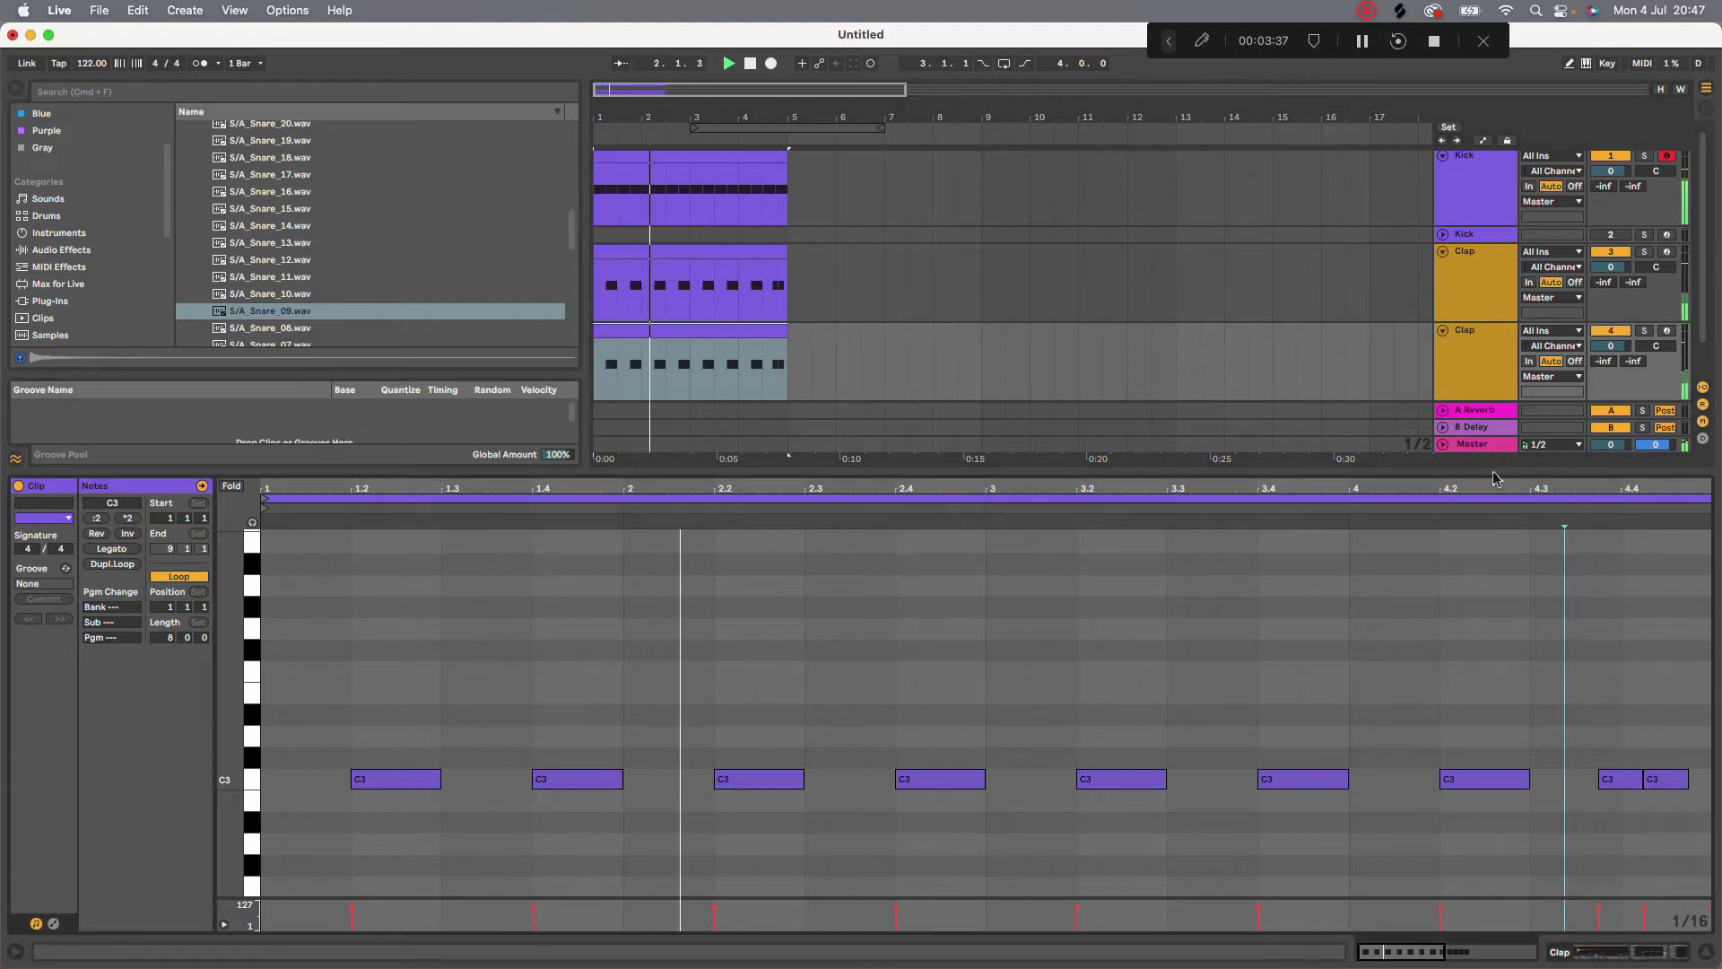
key("alt+super+l")
key("space")
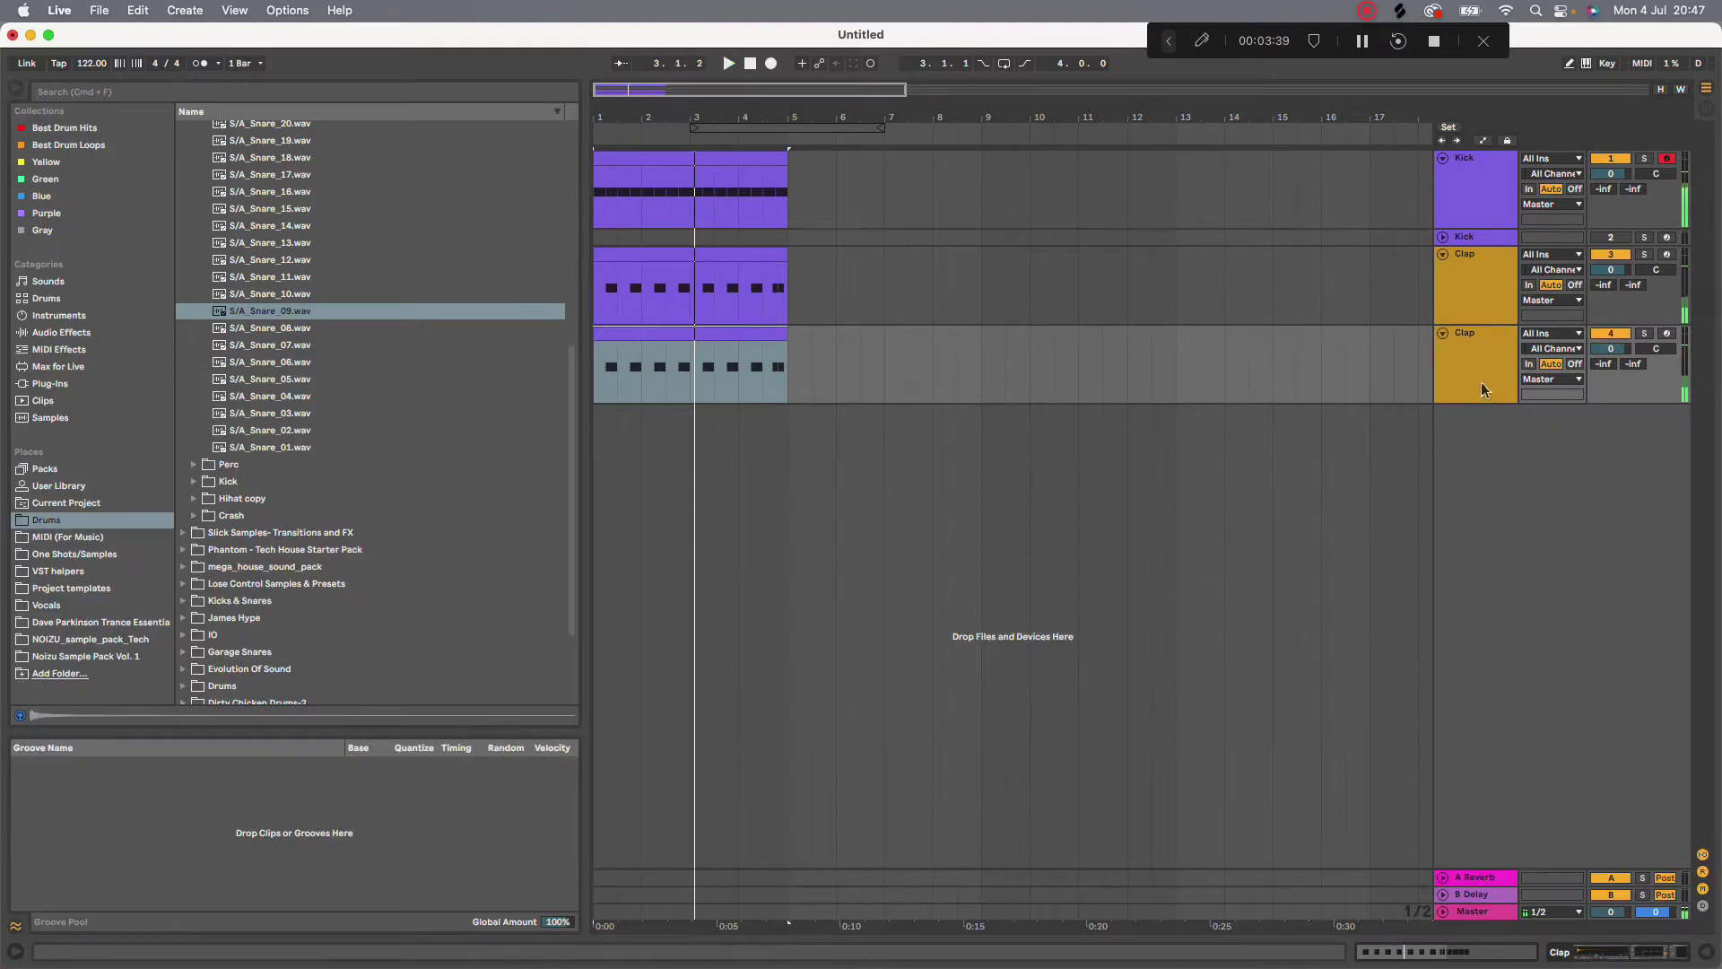
Audition other Snare/Claps samples and replace the second Clap track's sample with S/A_Snare_38.wav
double_click(1483, 391)
left_click(279, 385)
scroll(335, 350, "up", 10)
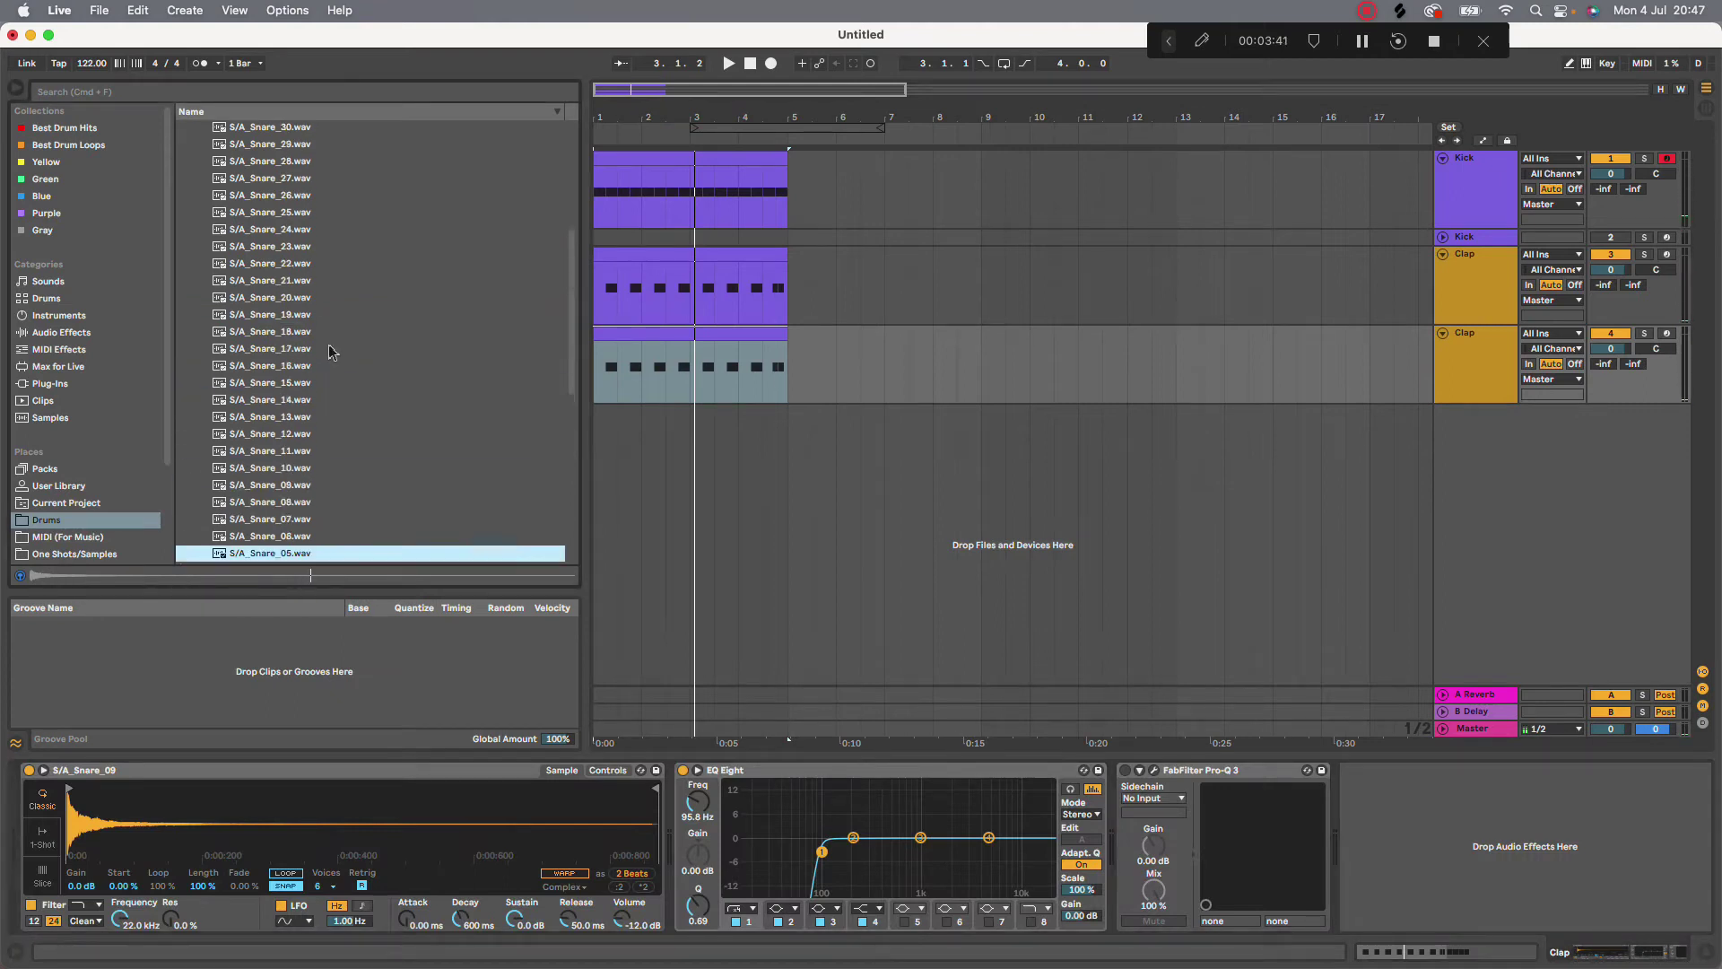
left_click(341, 315)
left_click(259, 272)
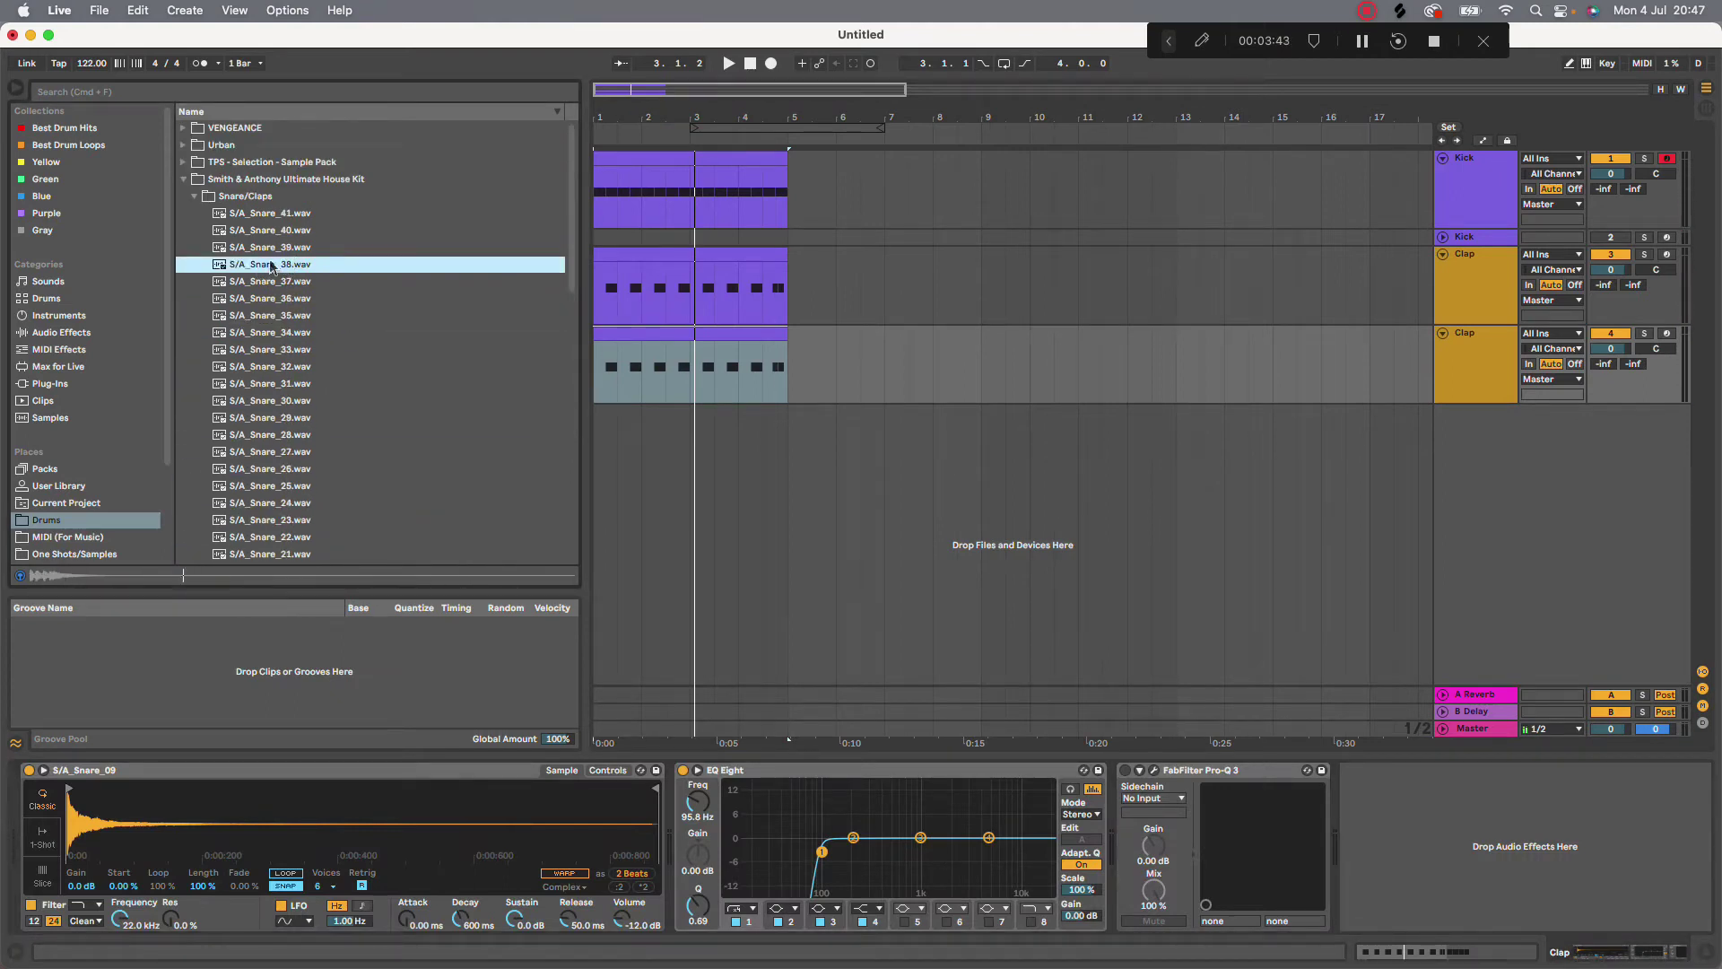
left_click_drag(350, 790, 368, 847)
key("space")
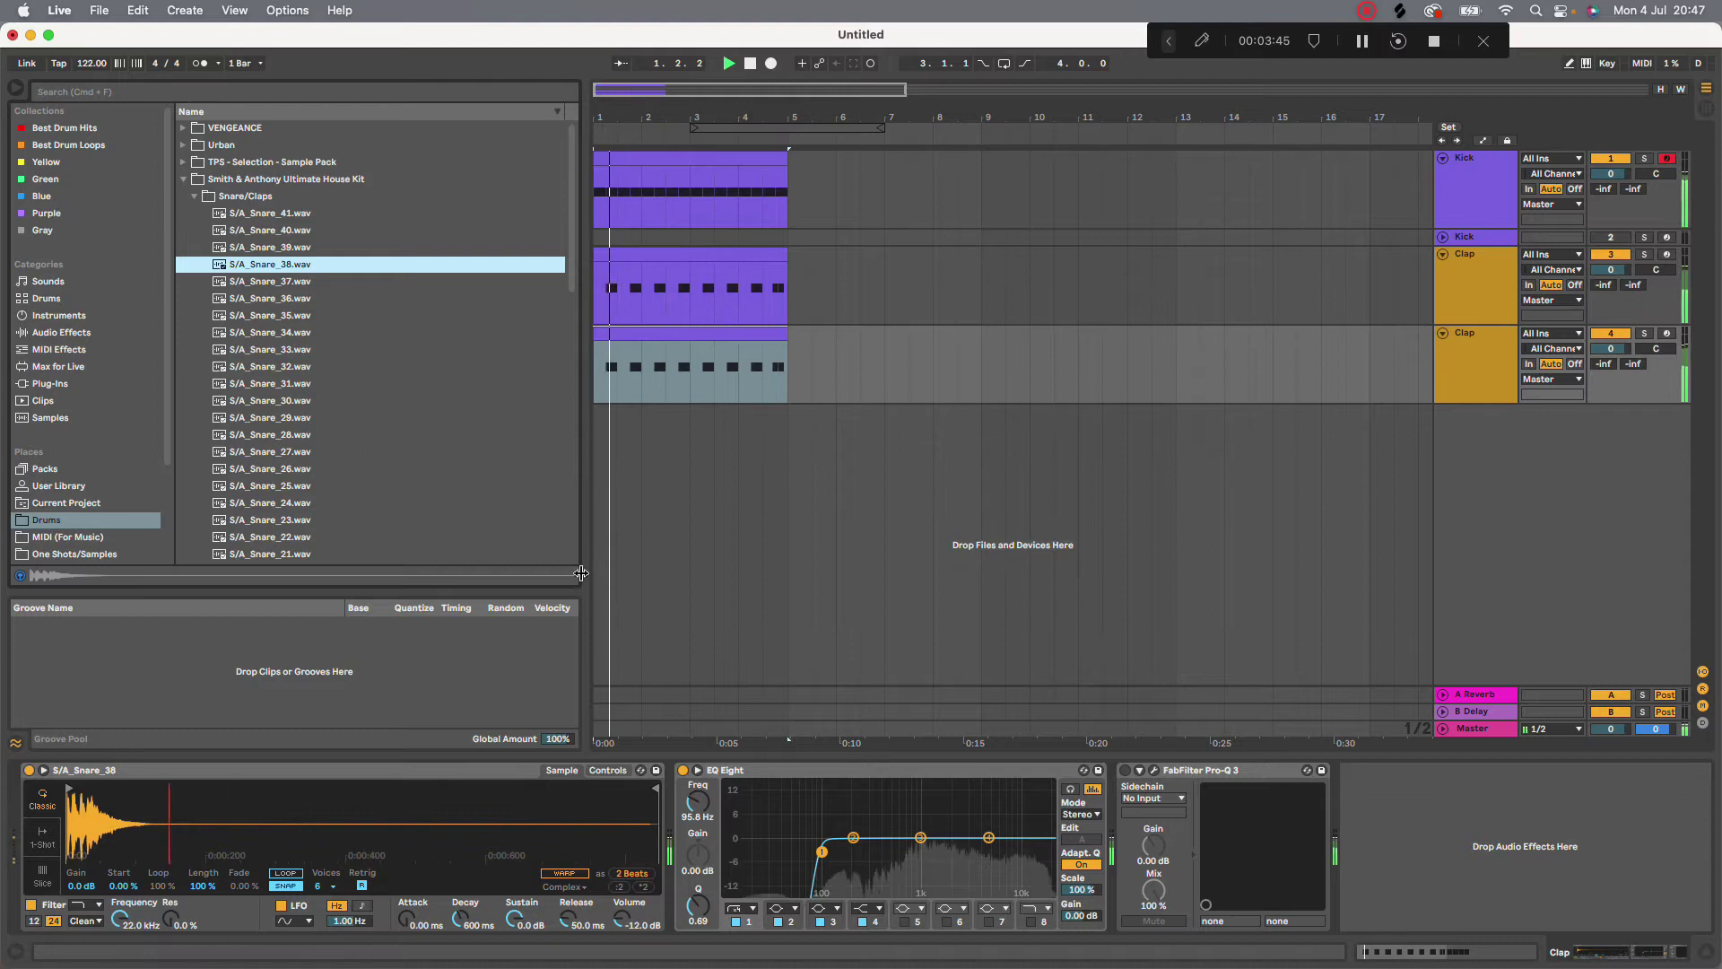
Insert a new MIDI track below the second Clap track and name it Hat
left_click(1471, 368)
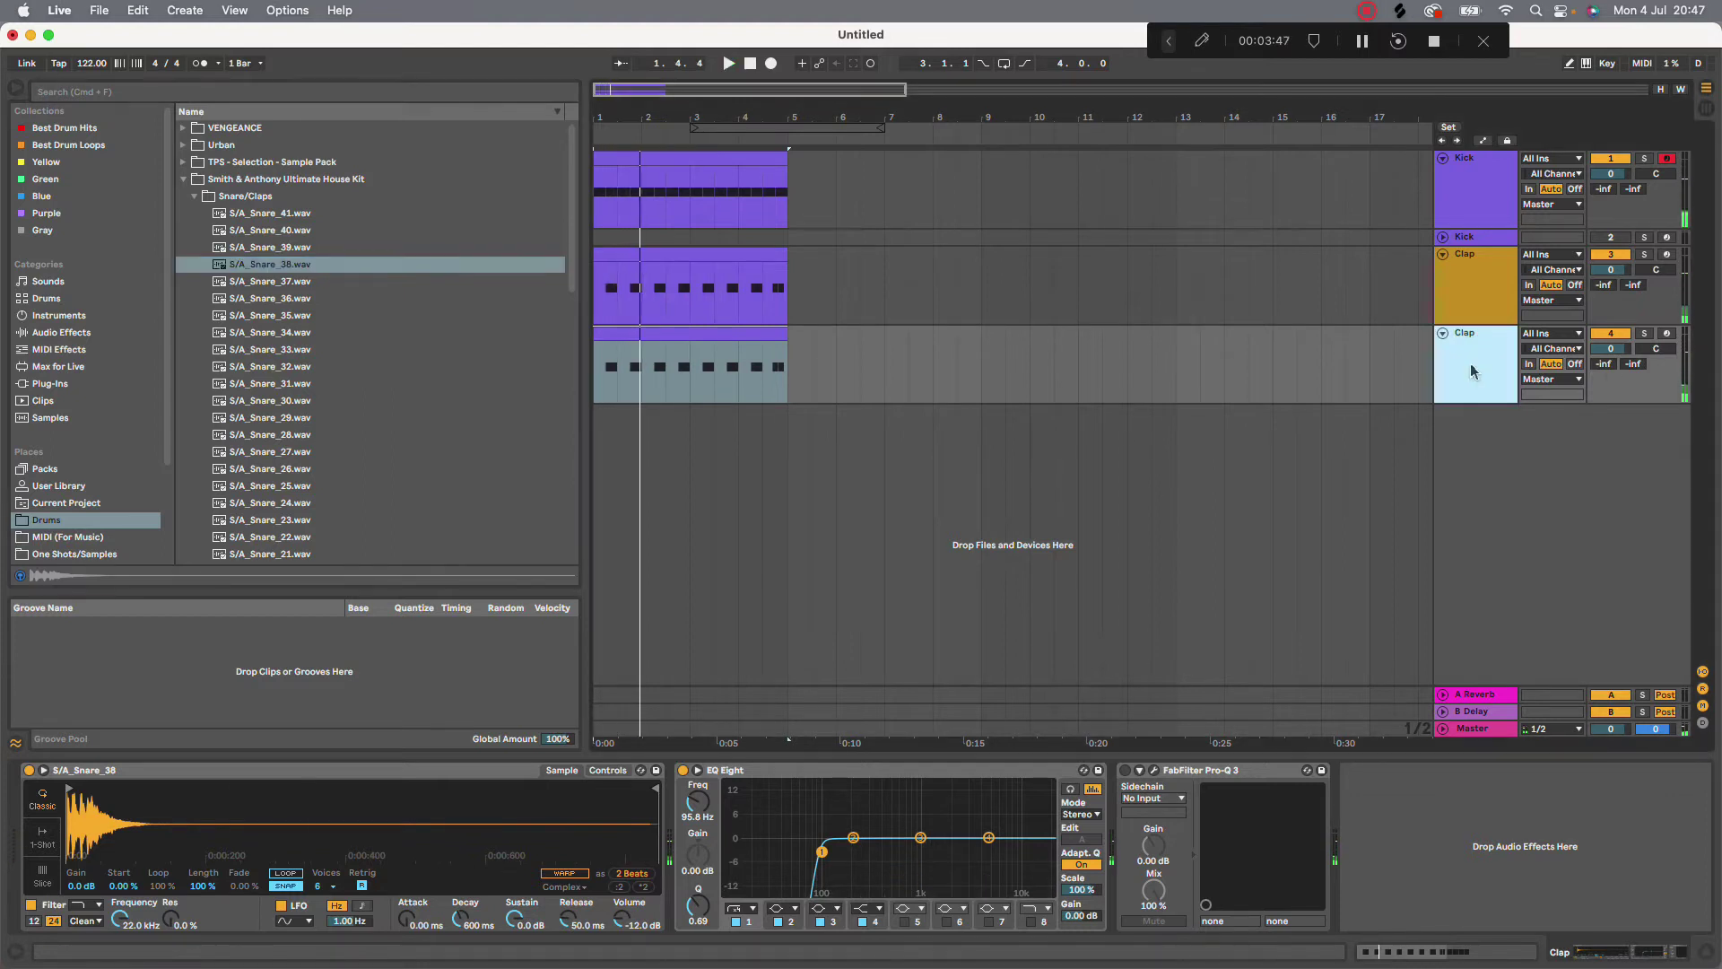
right_click(1471, 363)
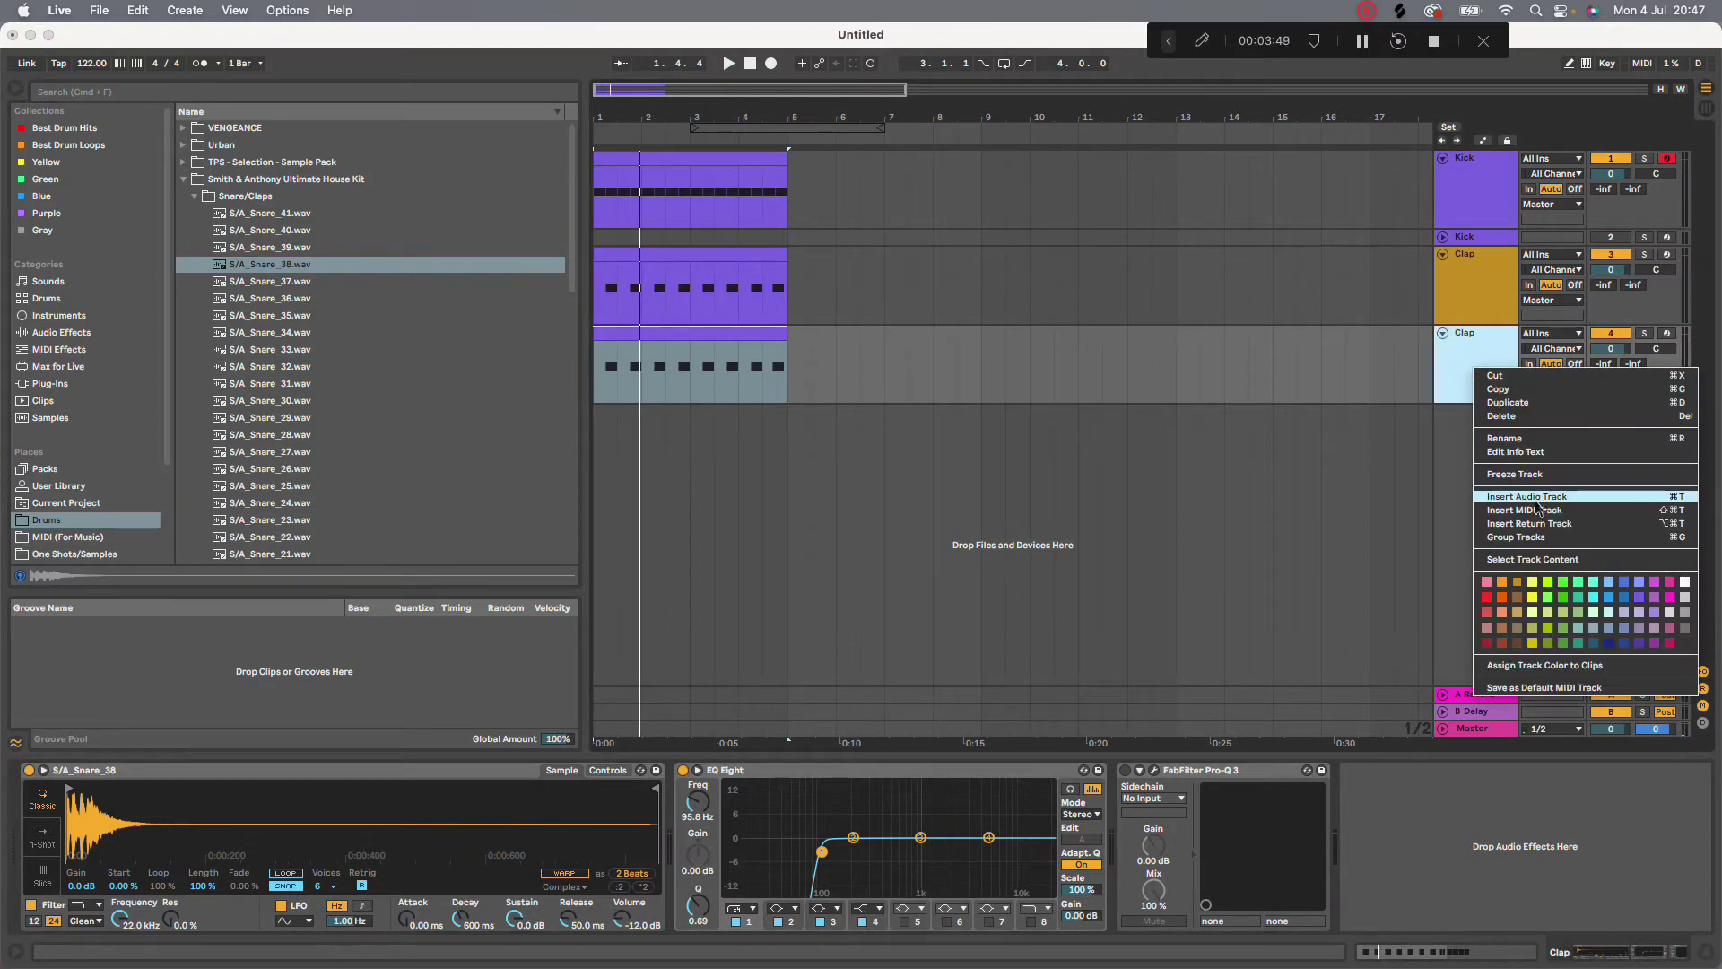
left_click(1530, 508)
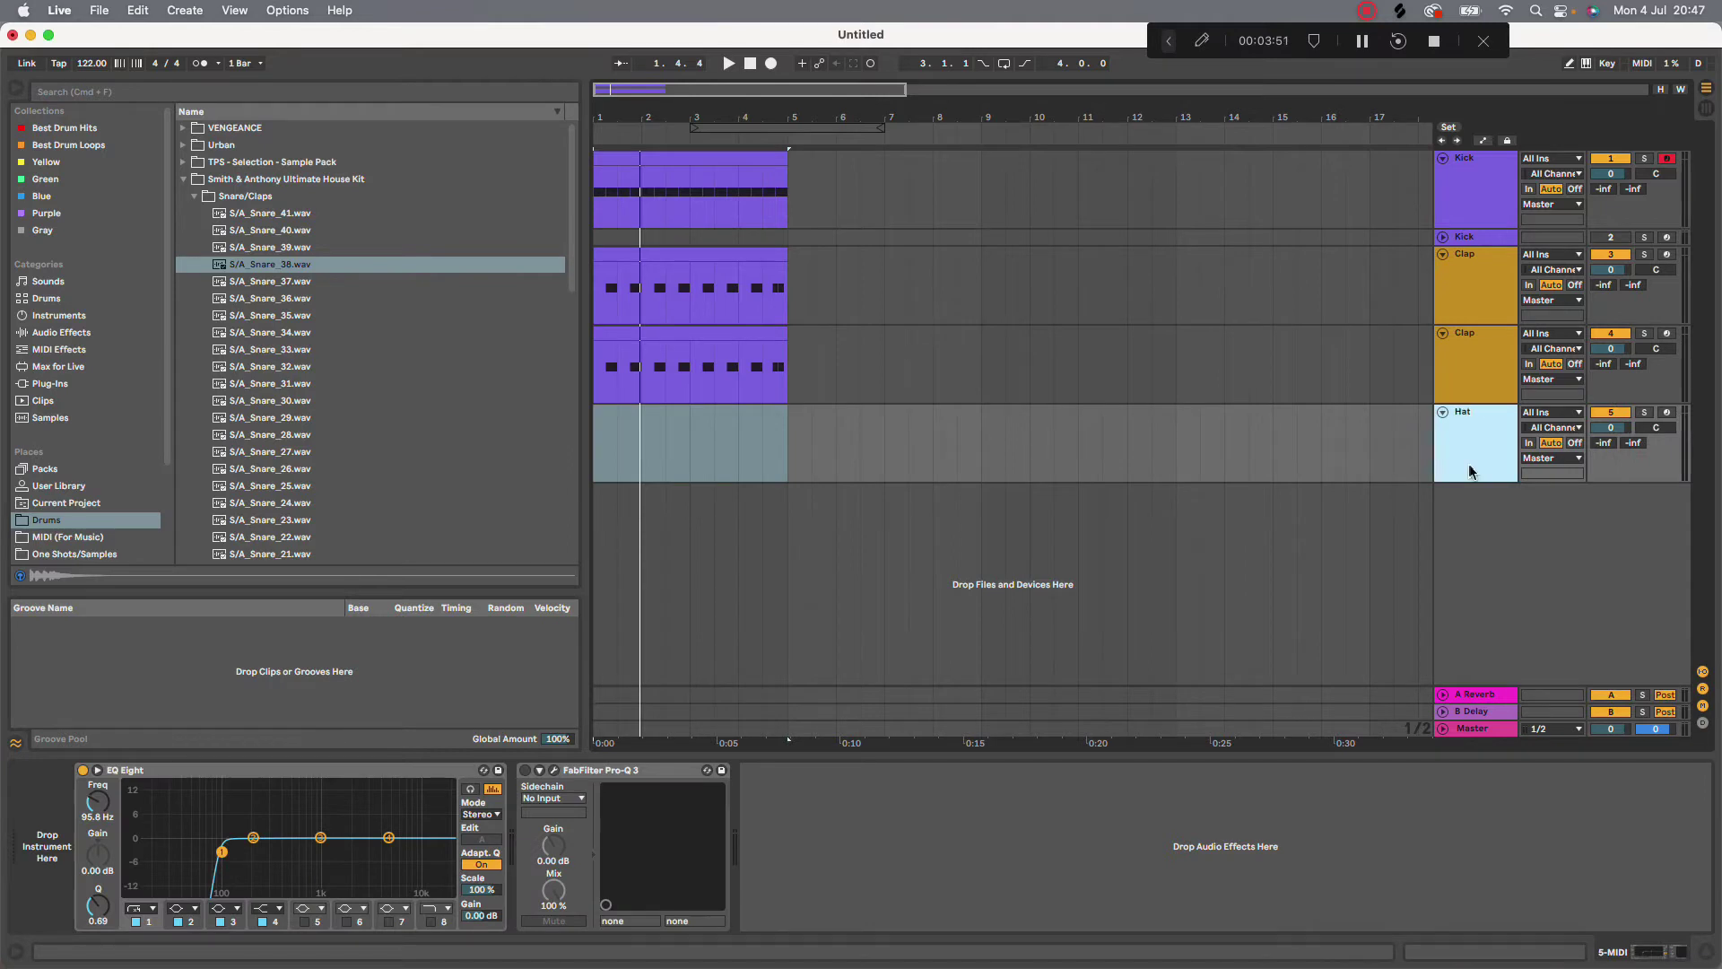
key("Return")
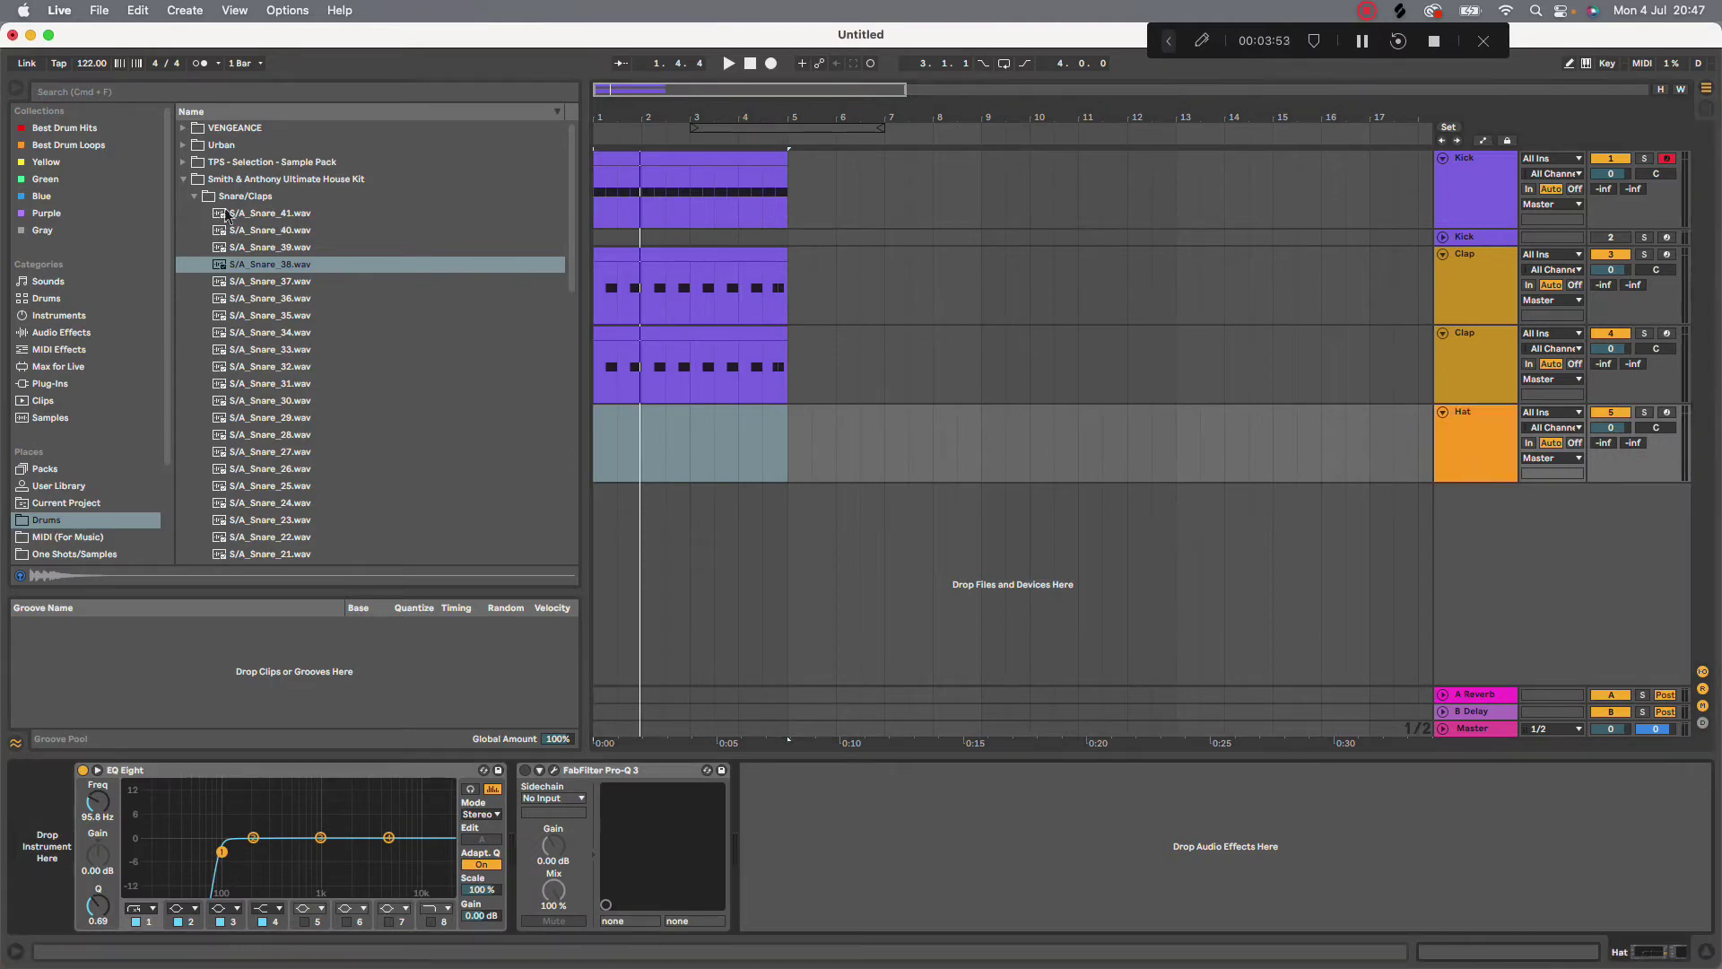
Collapse the Snare/Claps folder and audition the Hihat copy samples from S/A_Hat_57 down to S/A_Hat_38
left_click(195, 197)
left_click(195, 248)
left_click(274, 337)
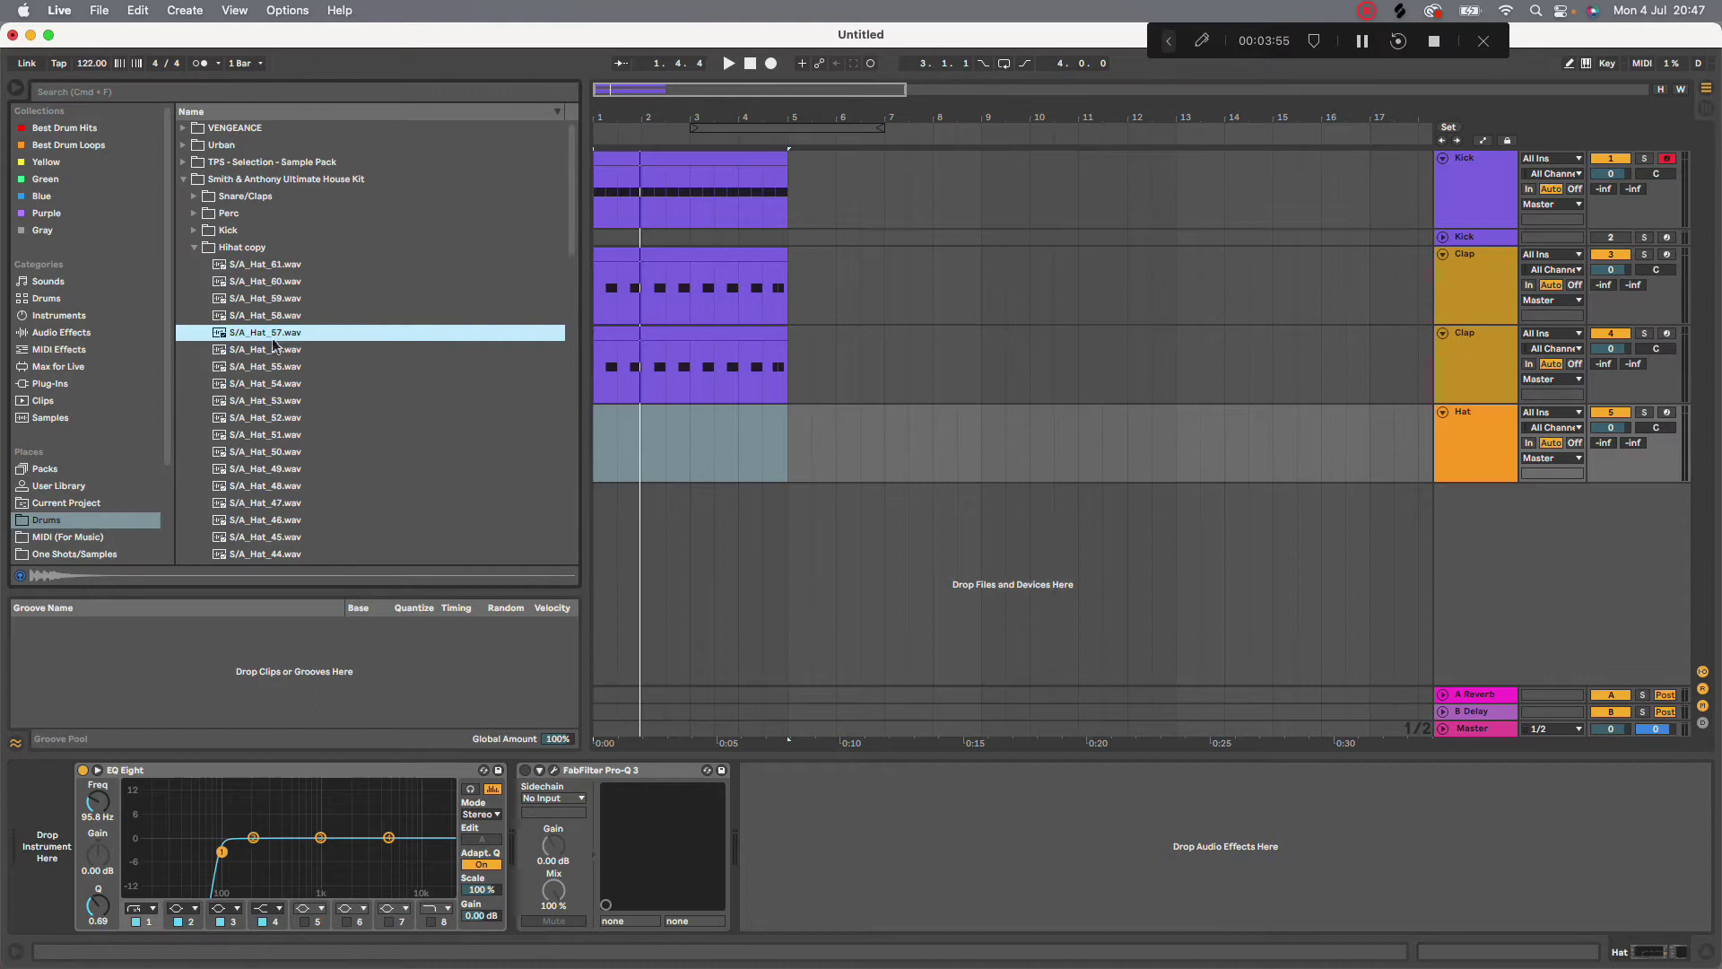
left_click(273, 390)
left_click(294, 453)
left_click(301, 487)
left_click(302, 502)
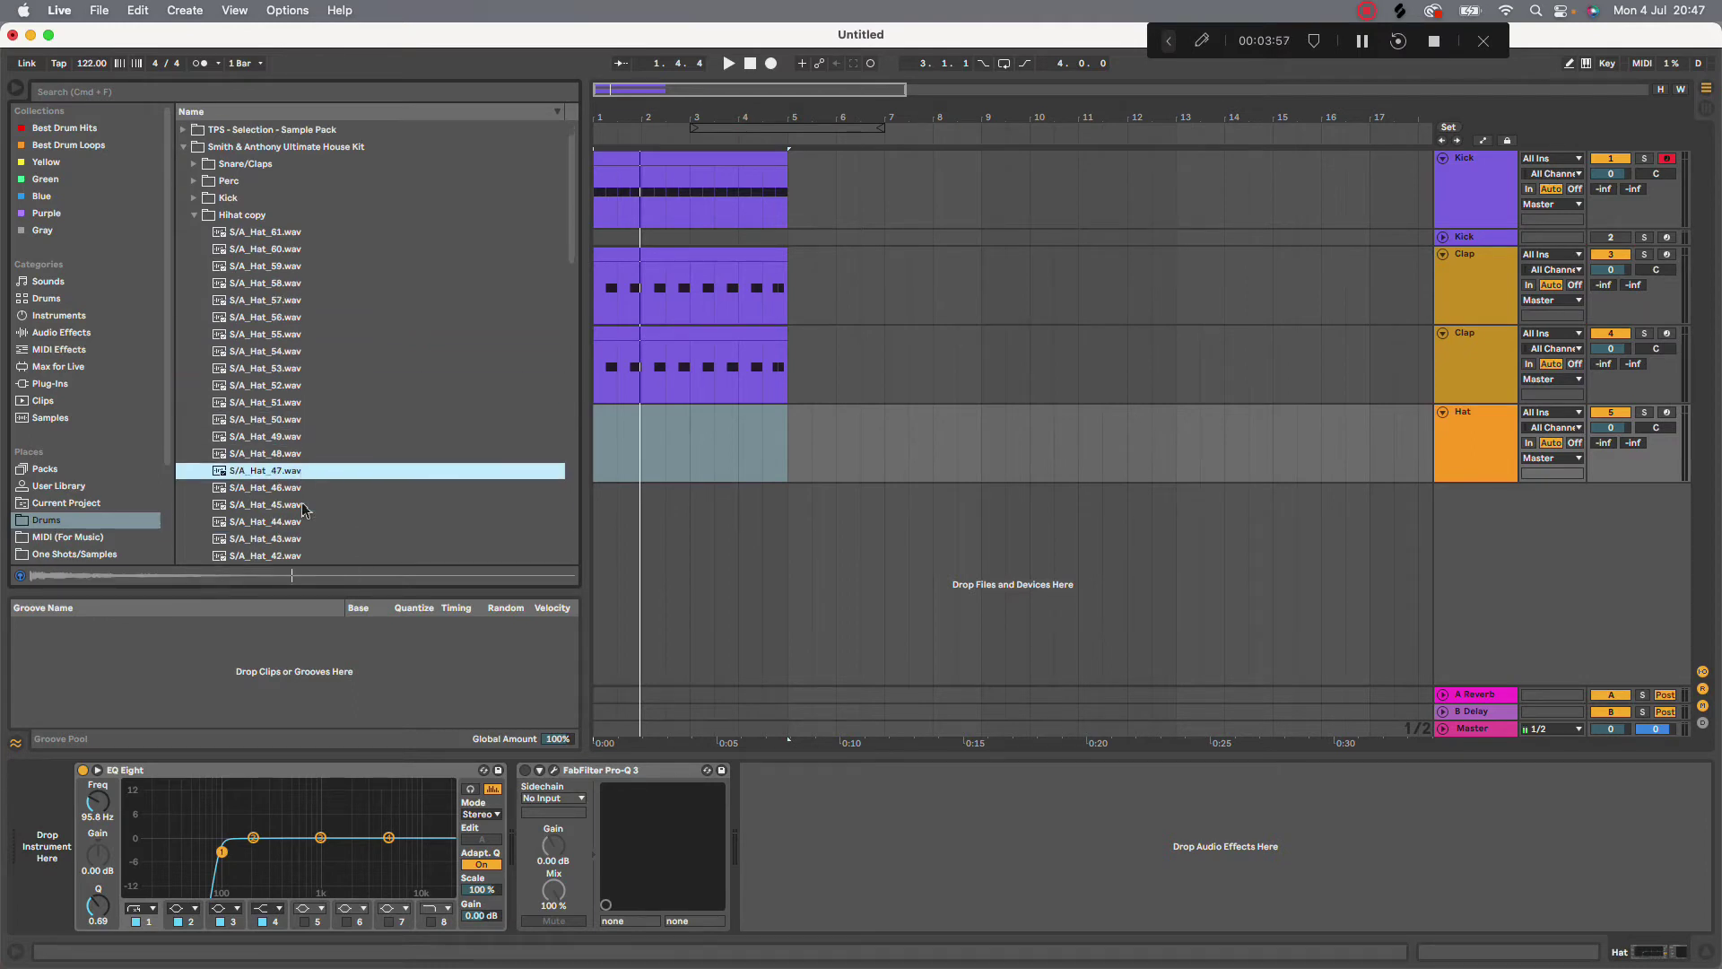
scroll(303, 502, "down", 3)
left_click(303, 497)
scroll(303, 504, "down", 2)
left_click(303, 504)
left_click(303, 512)
left_click(303, 513)
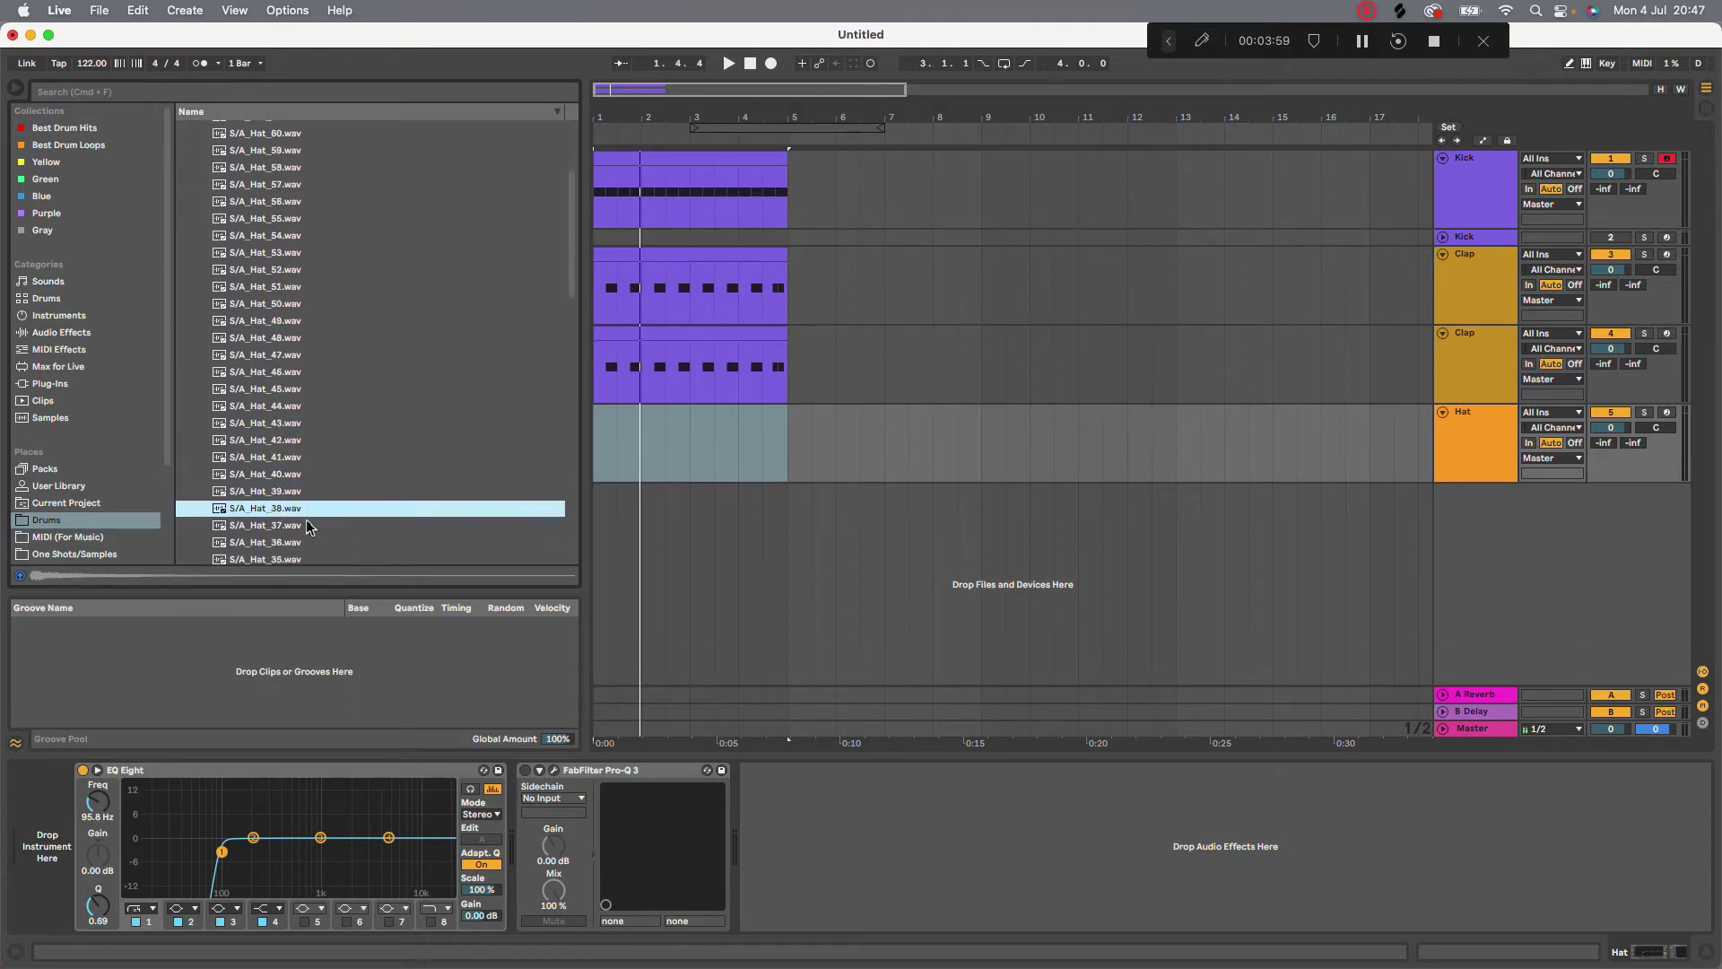
Continue auditioning the lower-numbered hi-hat samples down to S/A_Hat_01
scroll(303, 515, "down", 2)
left_click(303, 516)
left_click(297, 533)
left_click(301, 486)
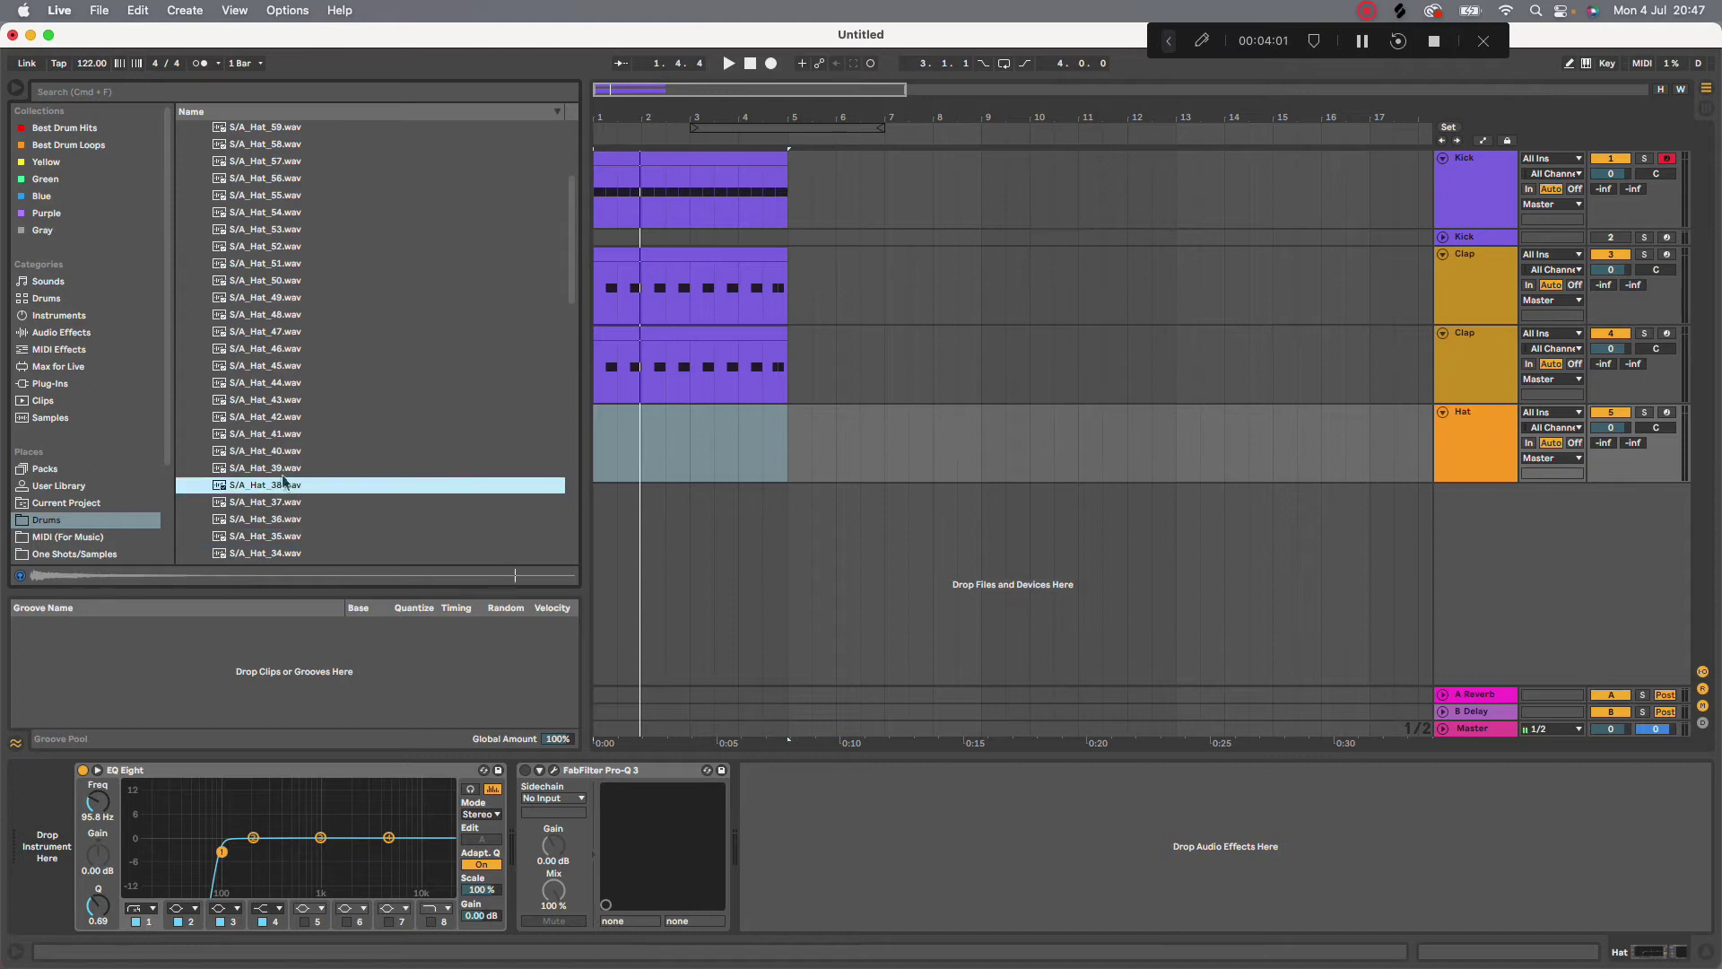
scroll(303, 479, "down", 5)
left_click(303, 477)
scroll(303, 478, "down", 2)
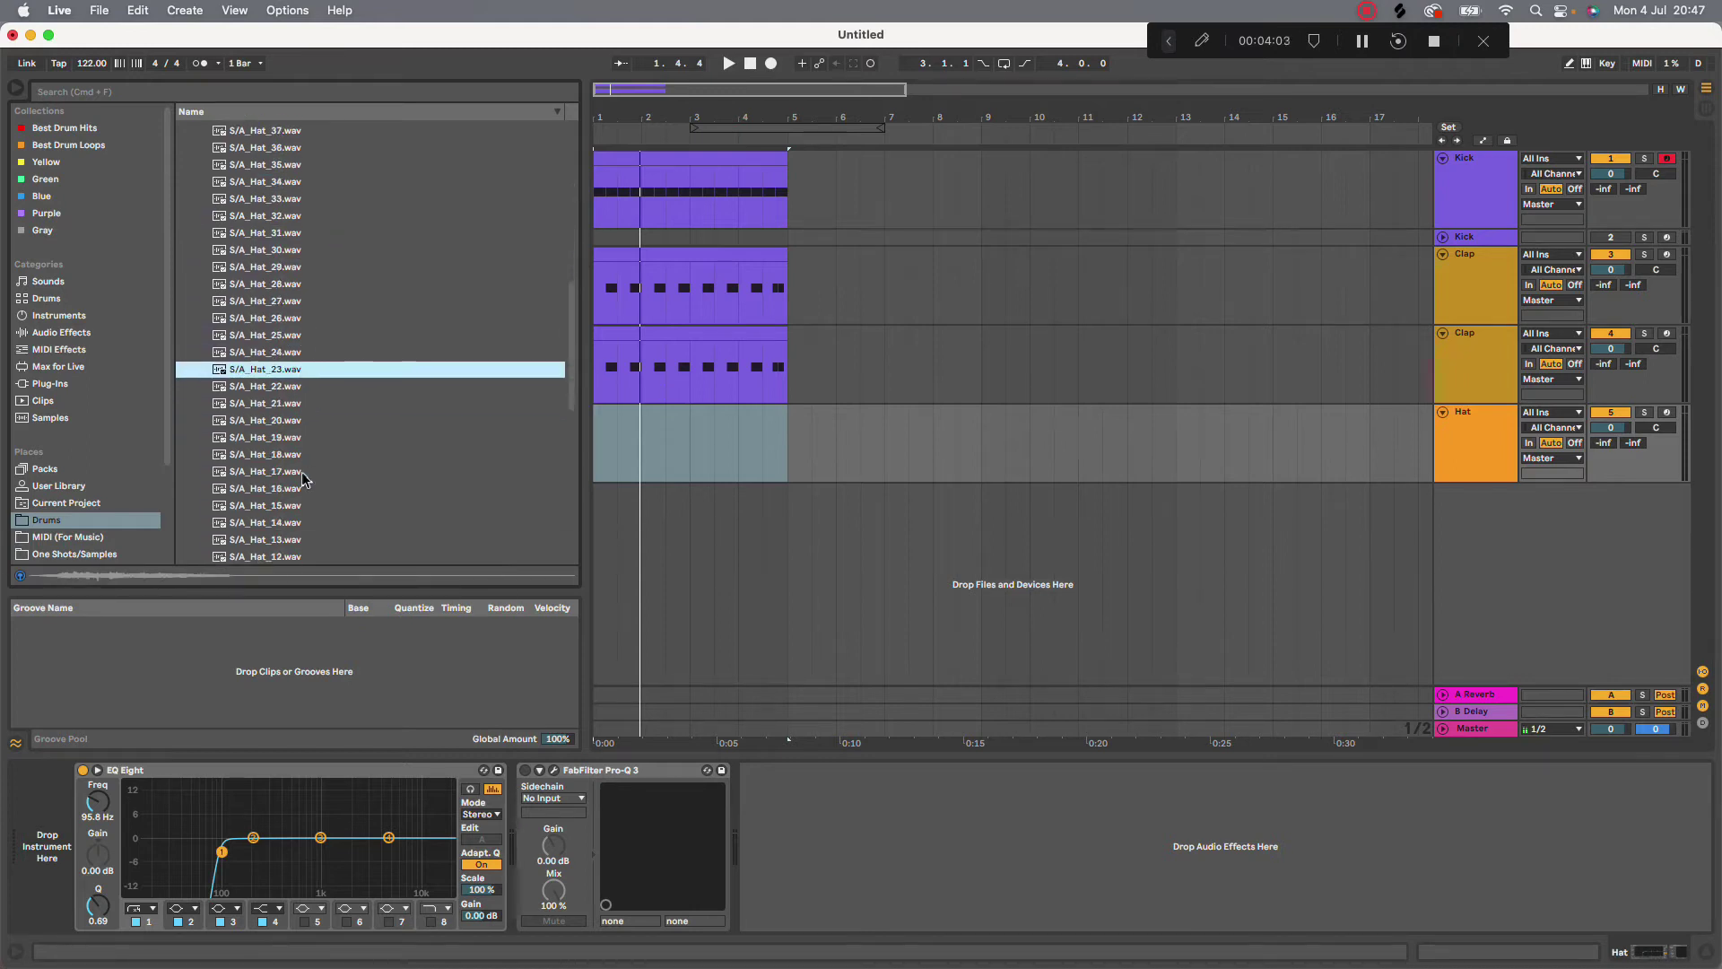
left_click(302, 476)
left_click(292, 492)
left_click(292, 508)
scroll(294, 515, "down", 3)
left_click(293, 515)
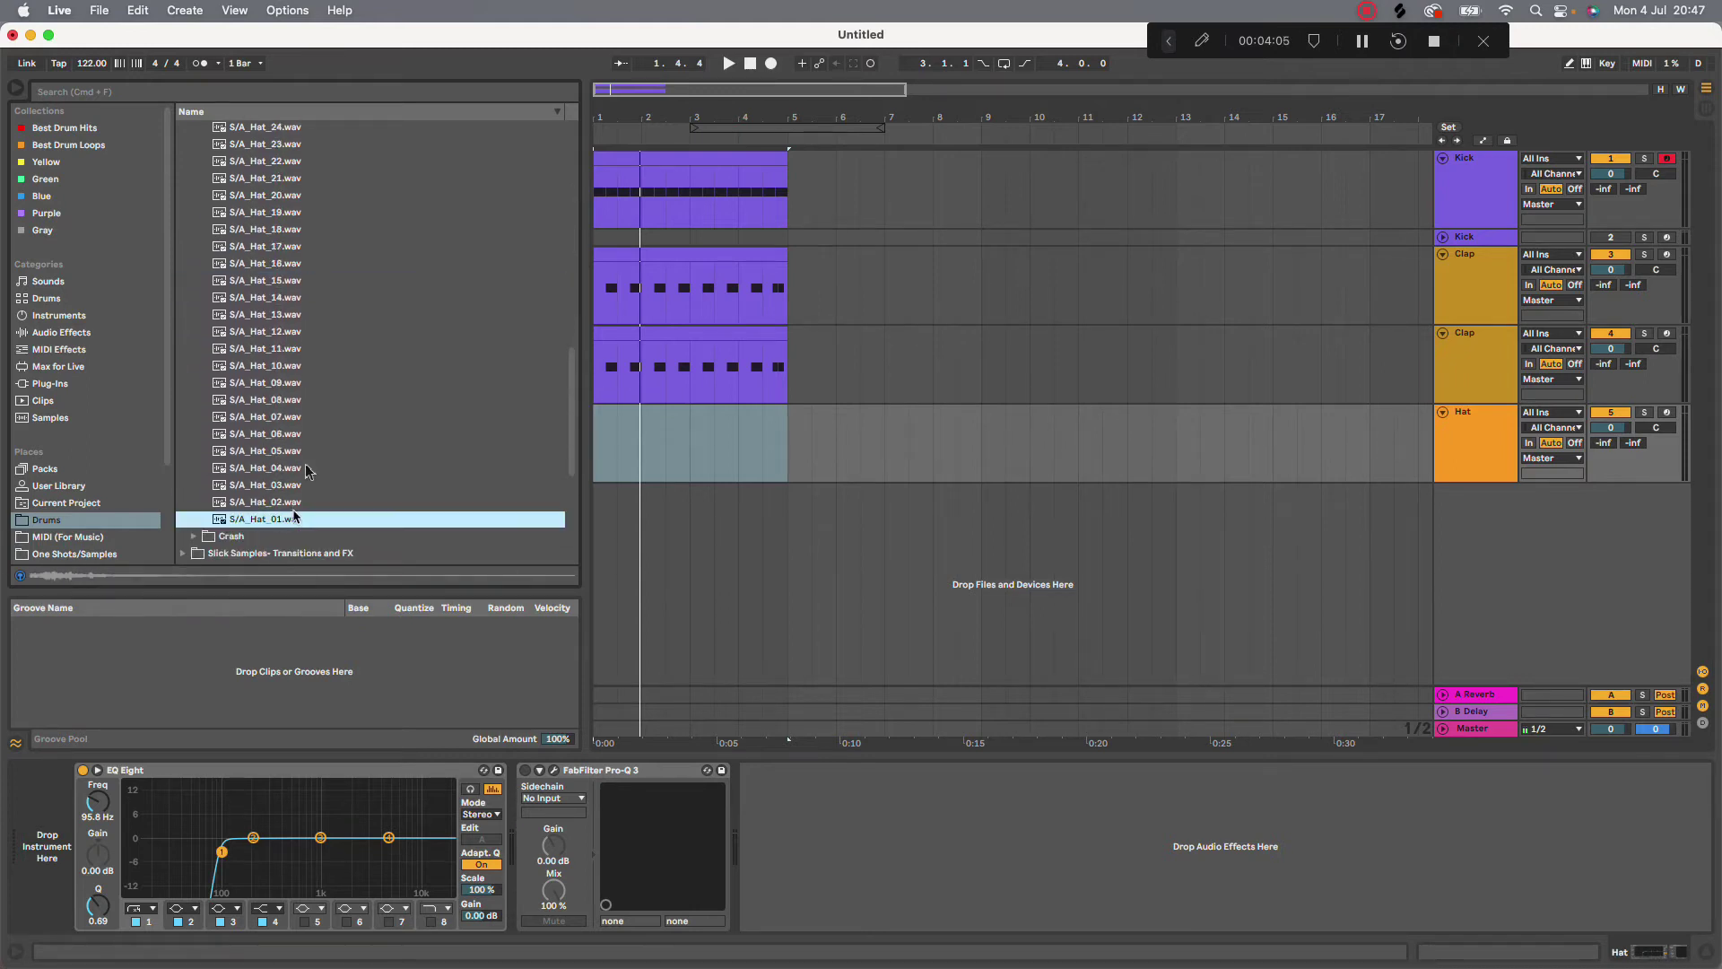
Return to the highest-numbered hi-hat samples and load S/A_Hat_59.wav as the Hat track's instrument
scroll(303, 449, "up", 10)
left_click(305, 301)
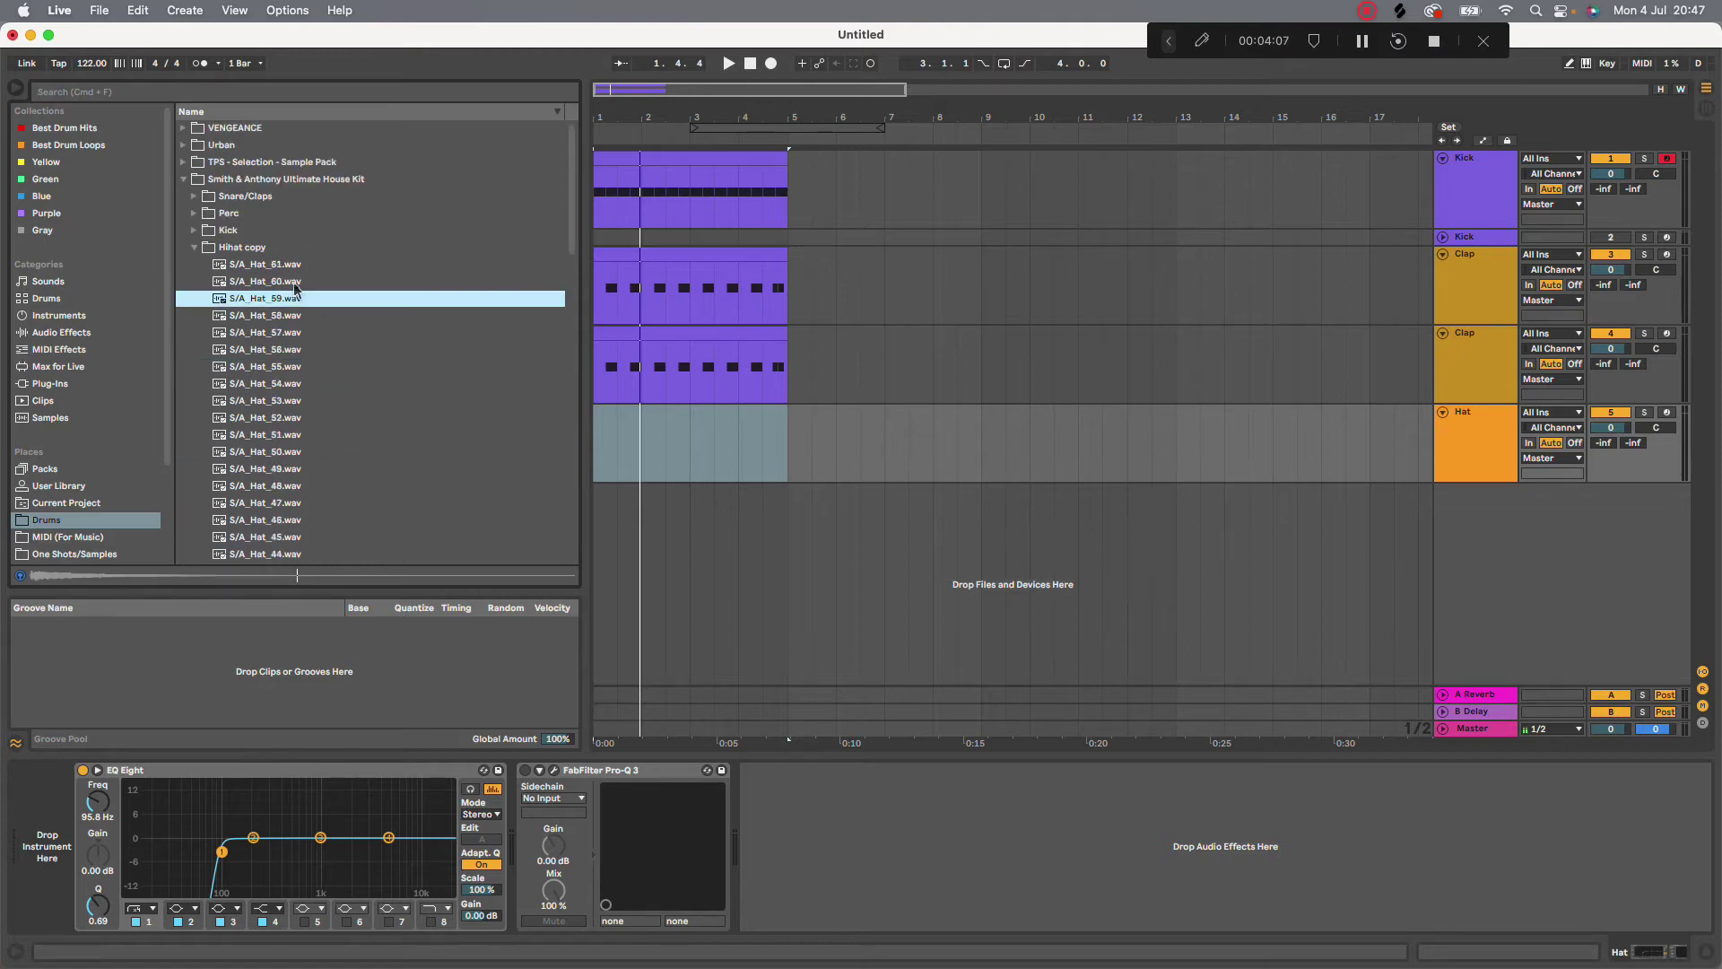
left_click(296, 285)
left_click(295, 300)
double_click(280, 300)
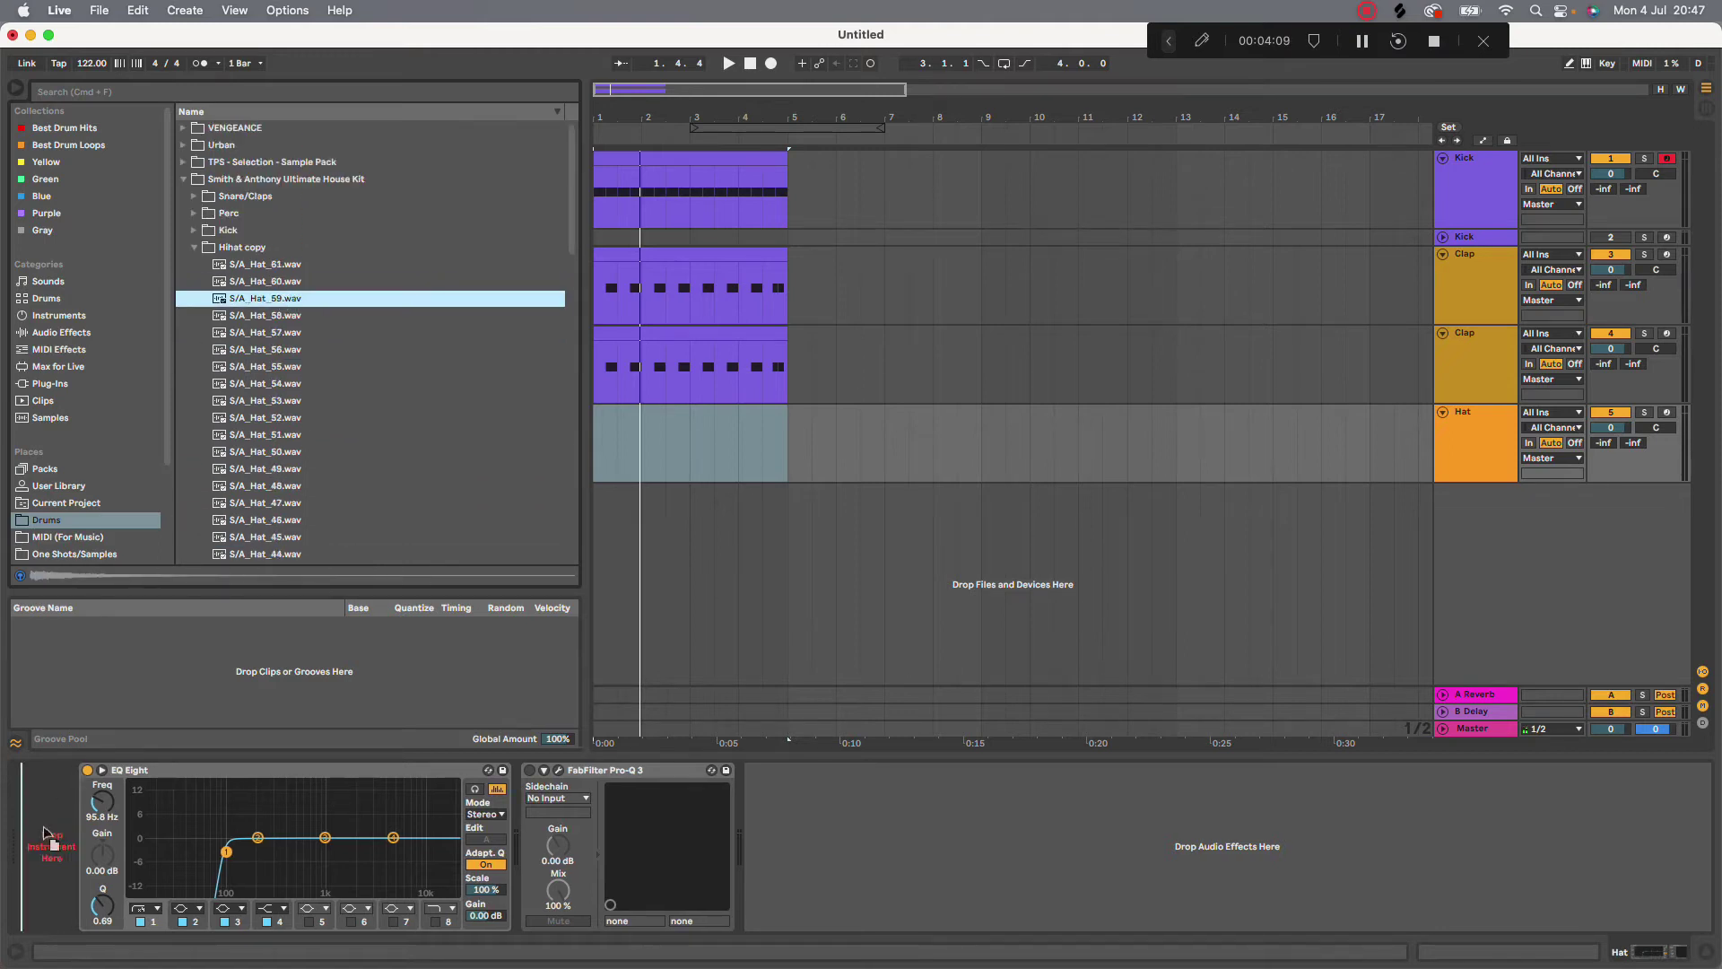
Insert an empty four-bar MIDI clip at the start of the Hat track
left_click(774, 423)
right_click(772, 429)
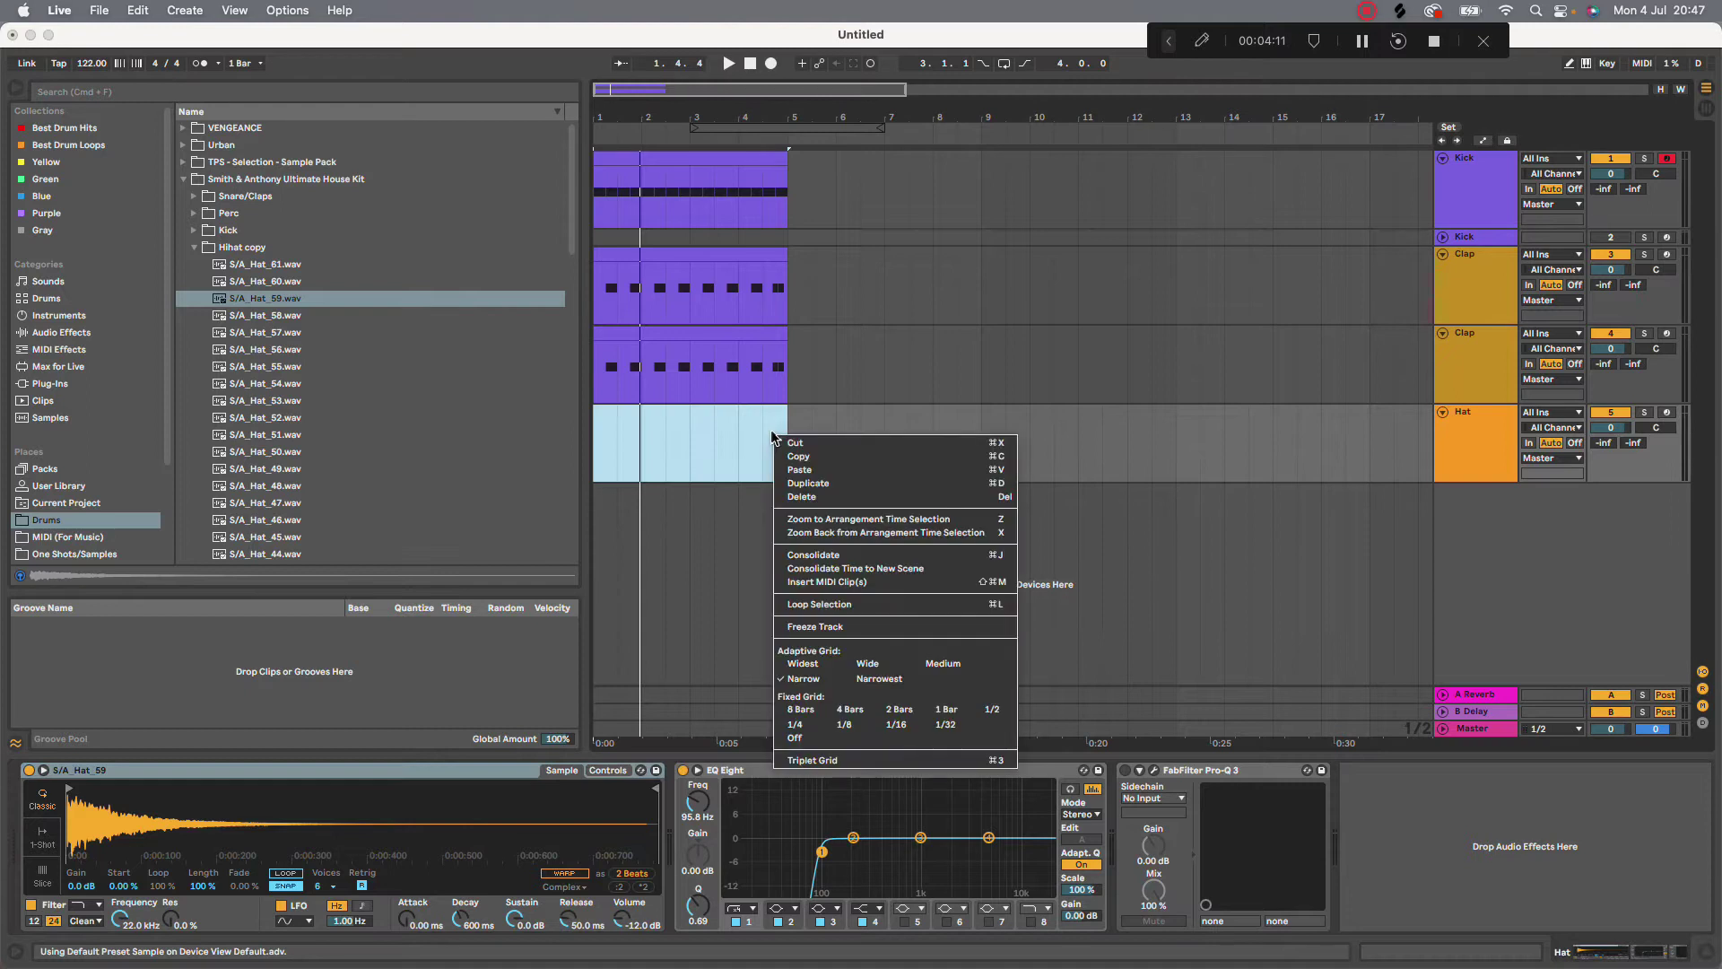
left_click(851, 583)
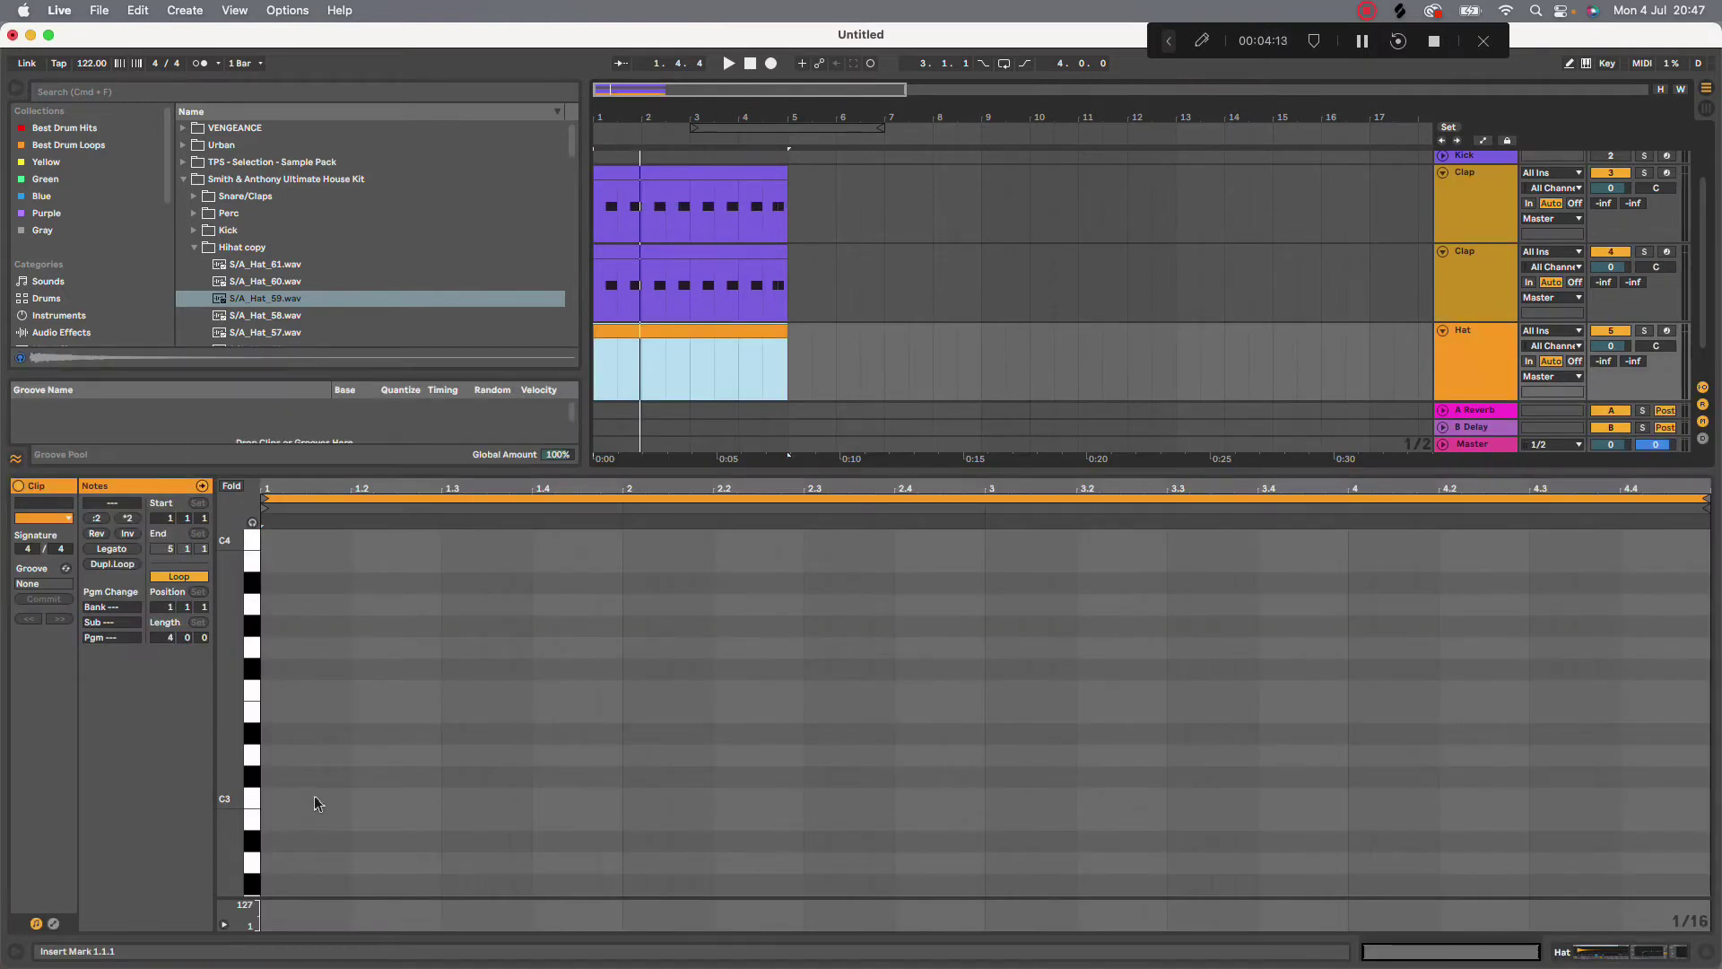
Add a 1/16 C3 note at 1.1.3 in the Hat clip and duplicate it onto the remaining off-beats of bar 1
double_click(313, 796)
key("super+d")
key("super+d")
key("super+d")
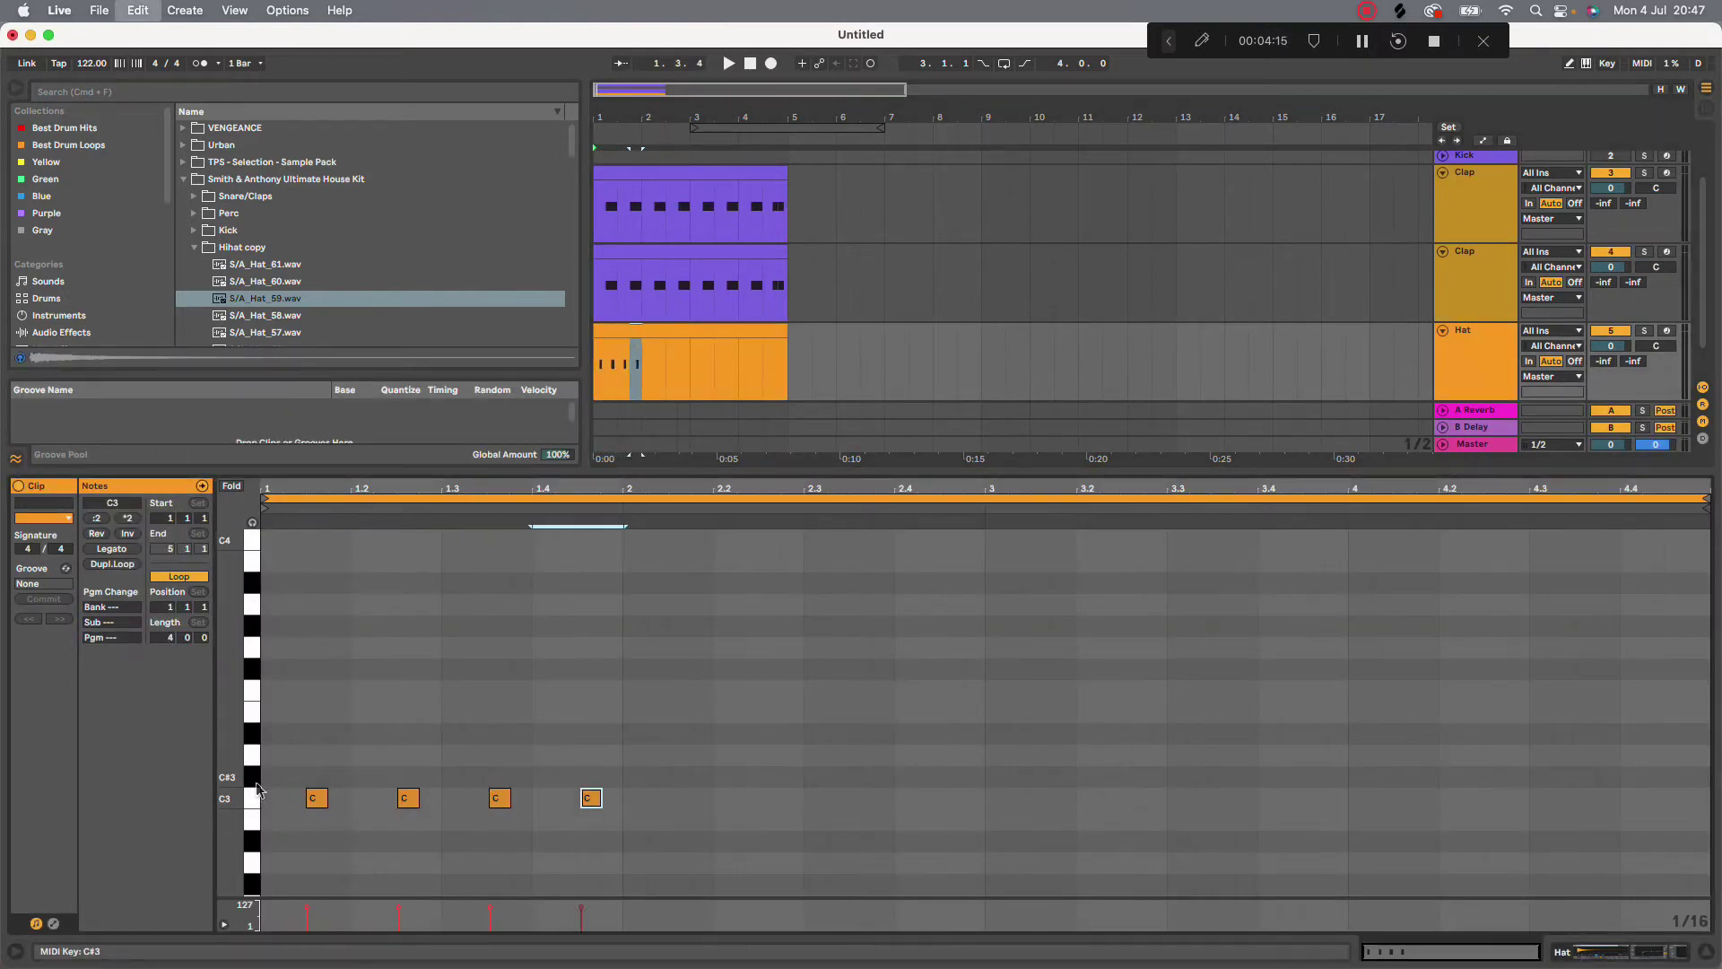
Duplicate the last hat note into bar 2, then lengthen all five C3 notes to about one beat each
key("super+d")
key("space")
key("space")
left_click_drag(301, 772, 737, 869)
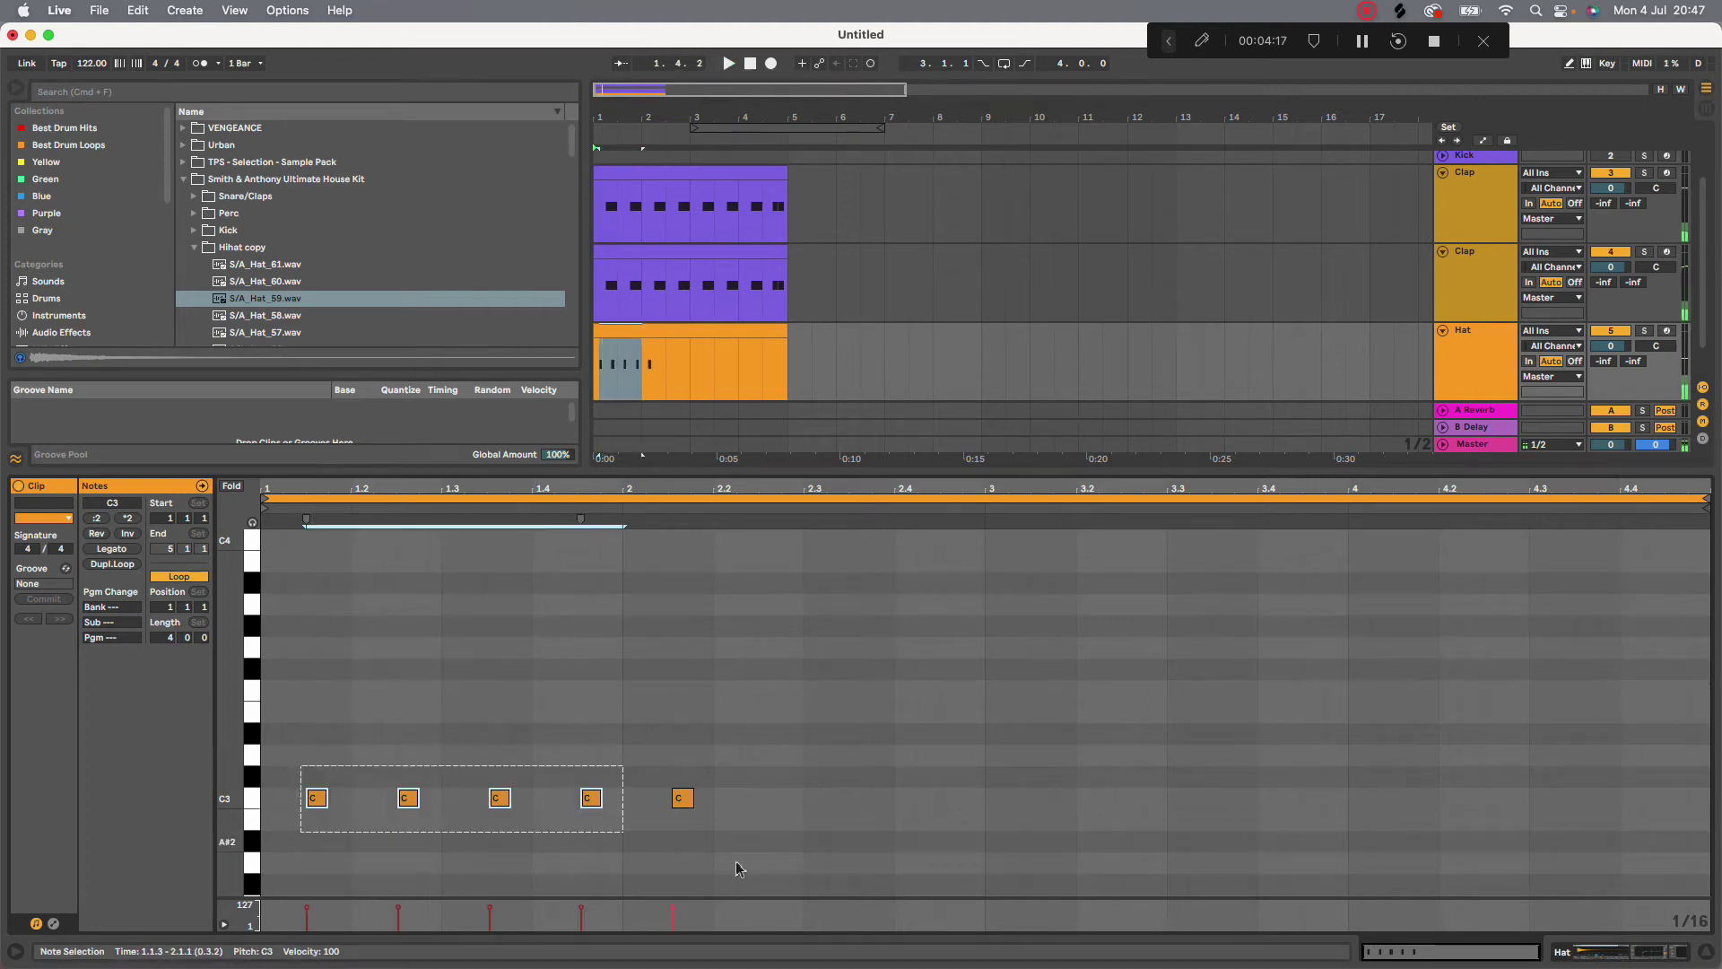
key("super+a")
left_click_drag(695, 798, 758, 797)
key("space")
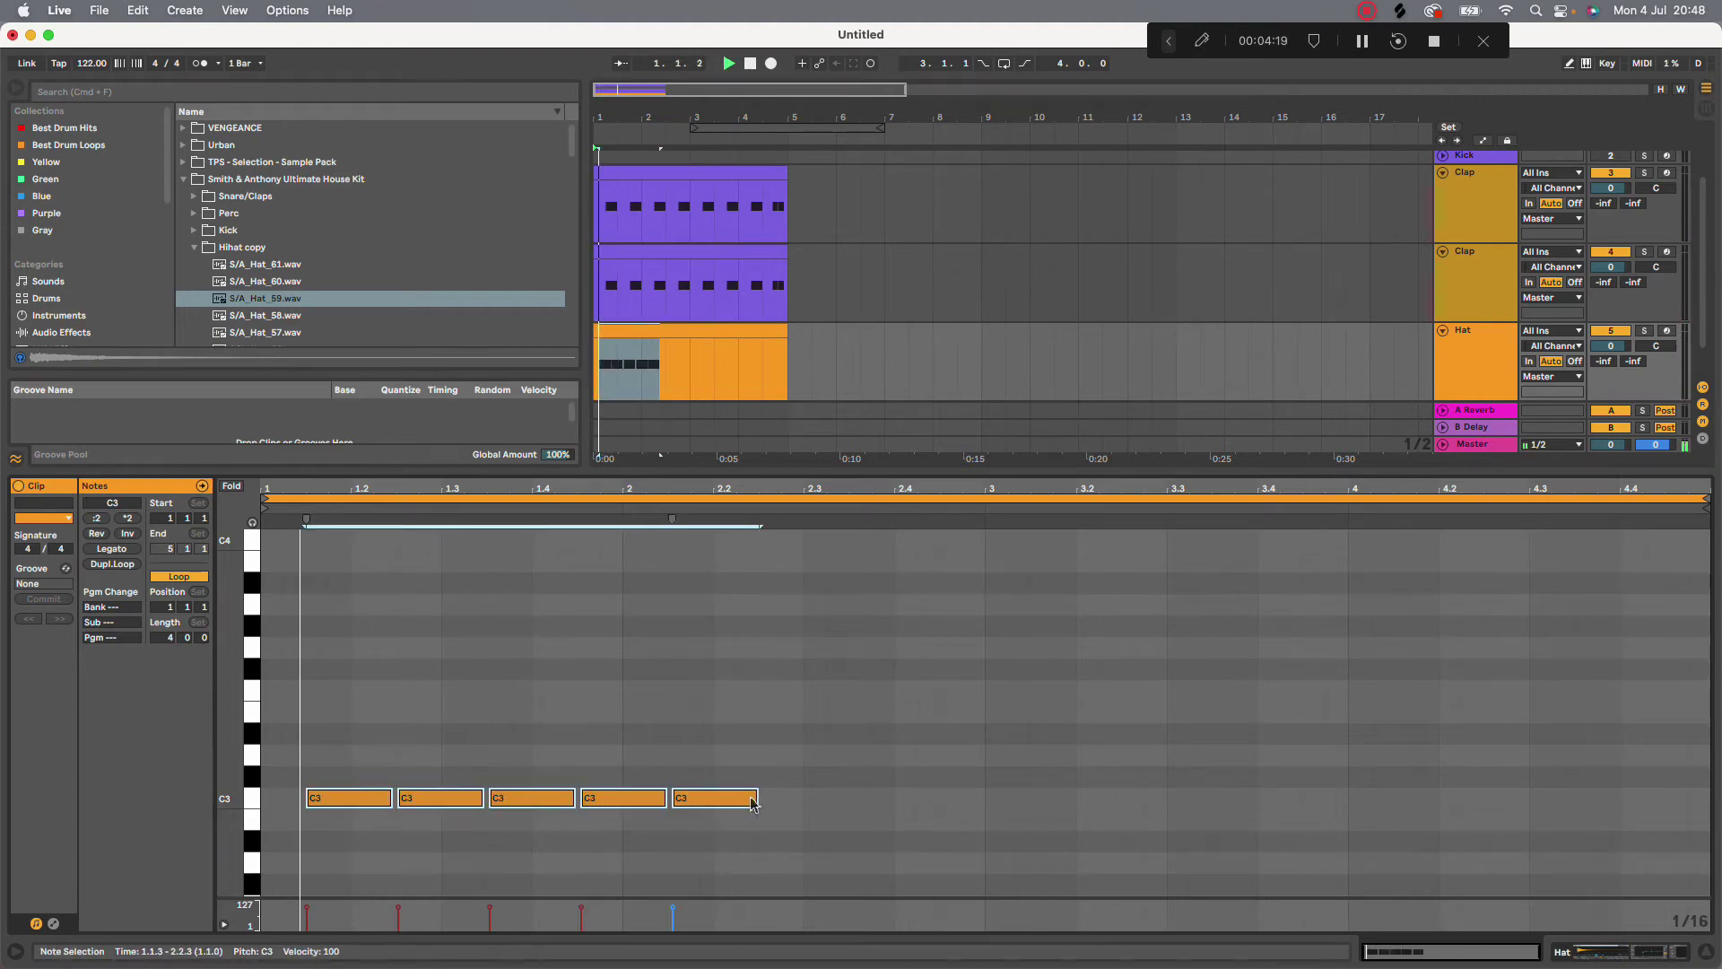
Duplicate the lengthened off-beat hat notes repeatedly until they fill the four-bar Hat clip
key("super+d")
key("super+d")
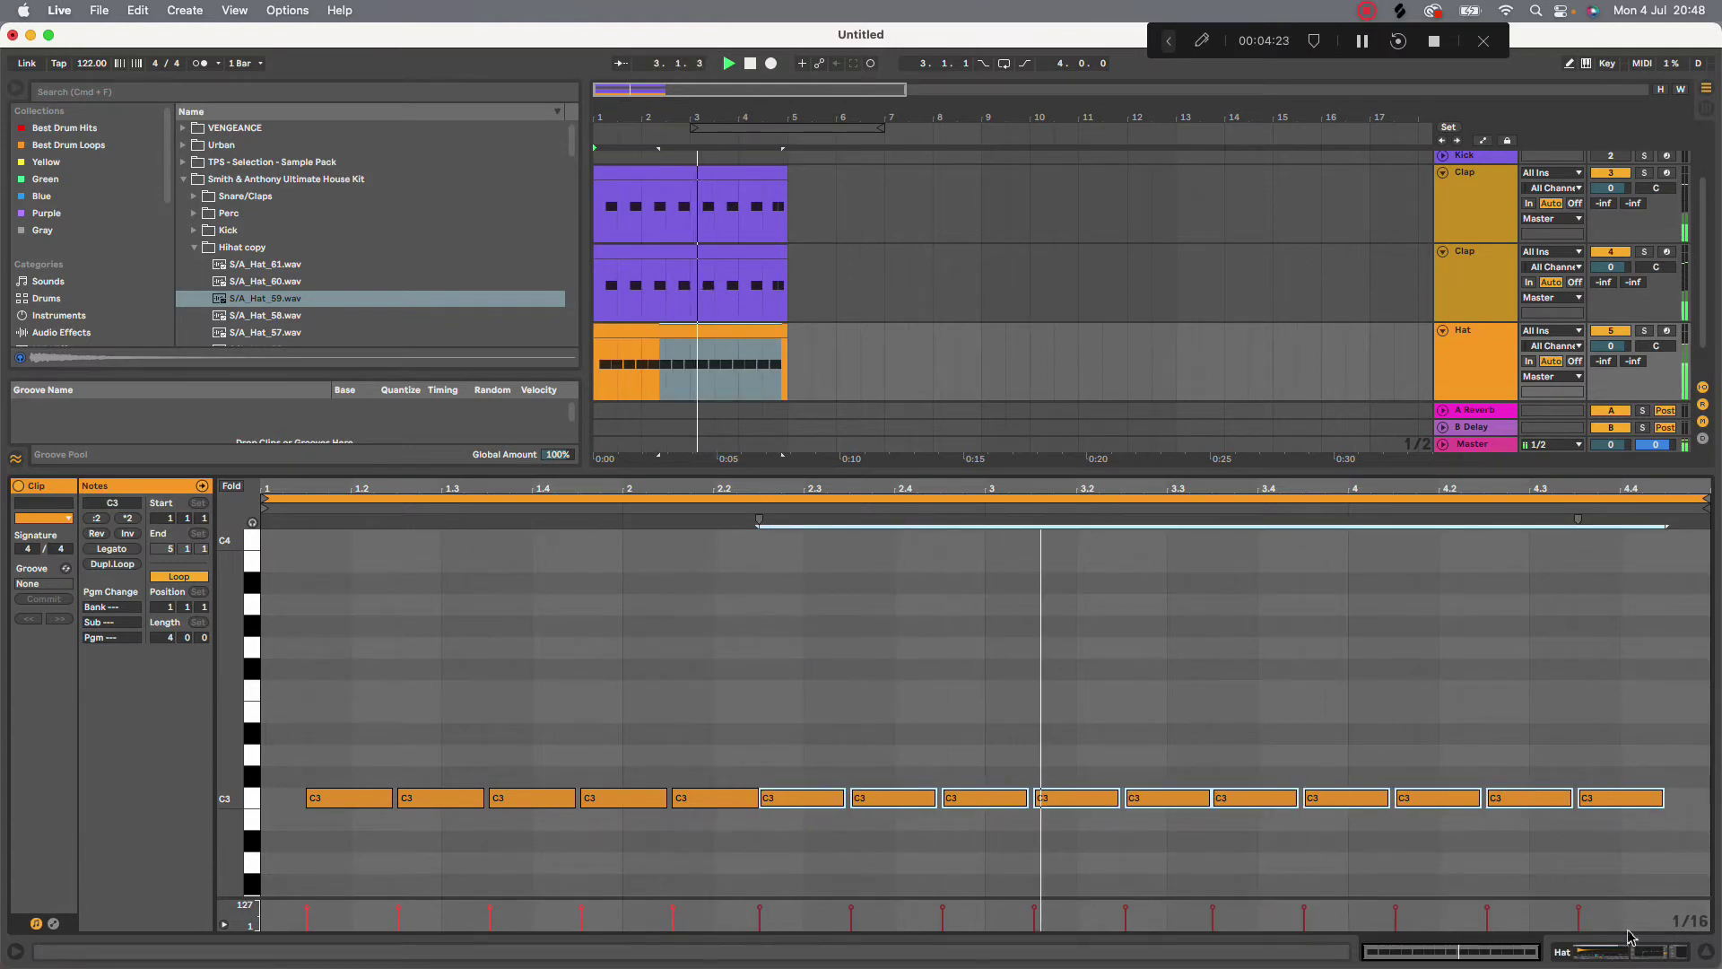
key("super+d")
scroll(1120, 667, "left", 5)
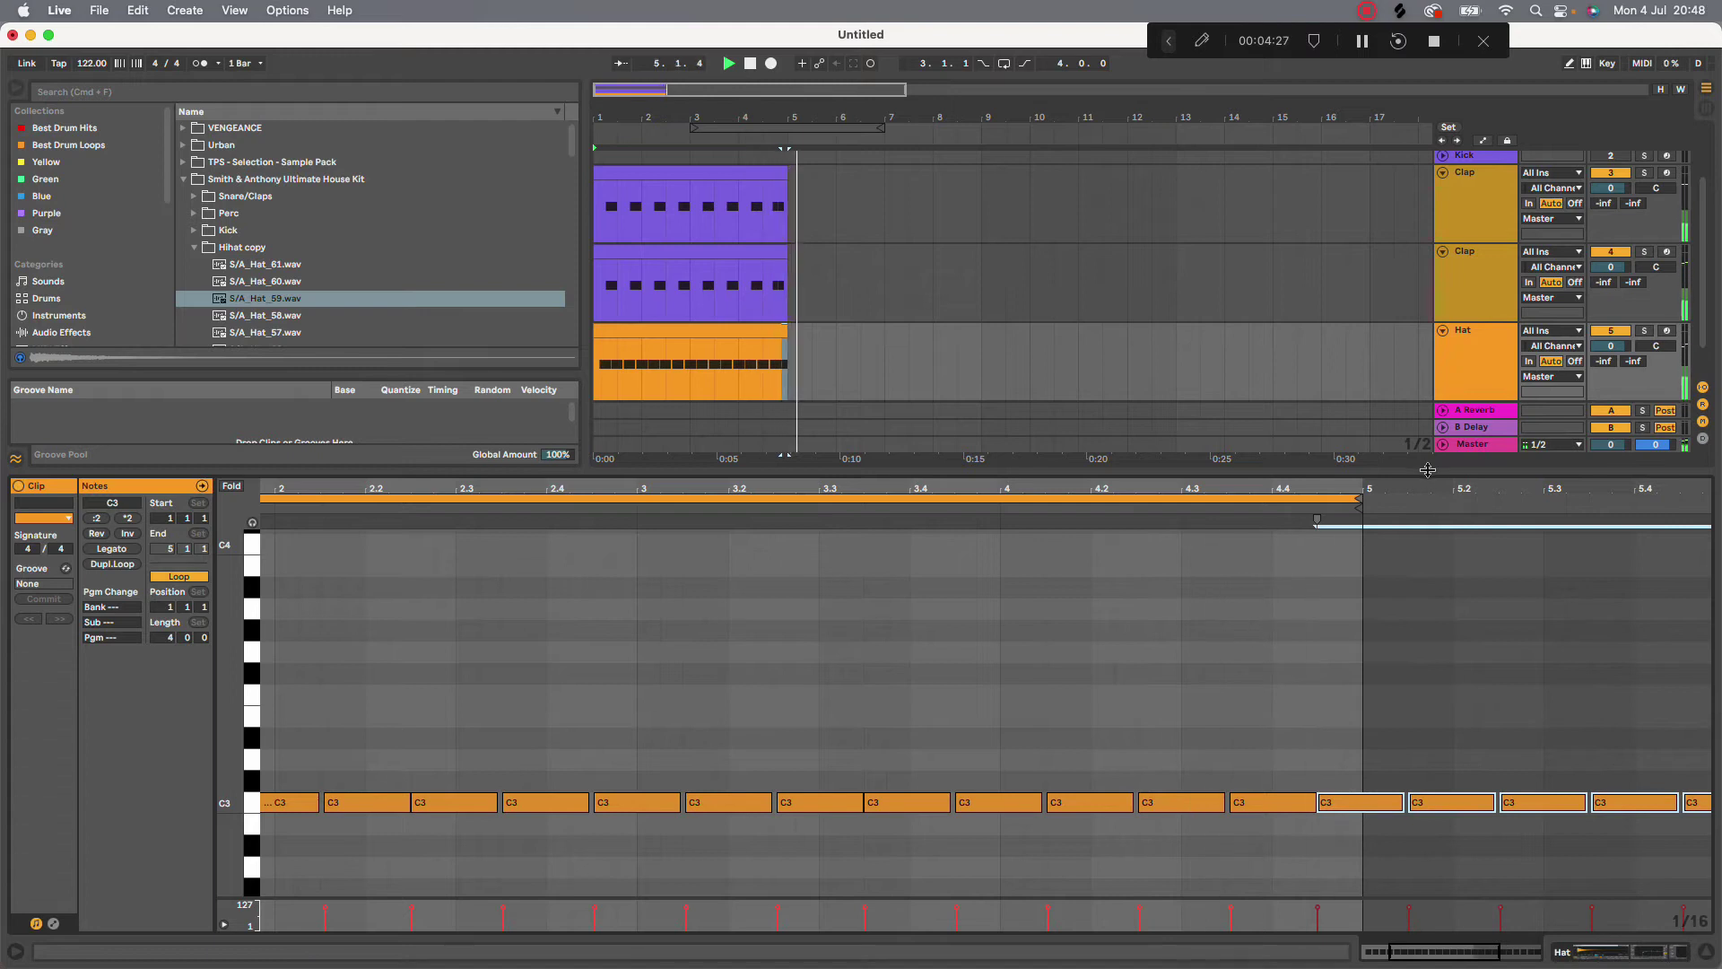
key("super+alt+l")
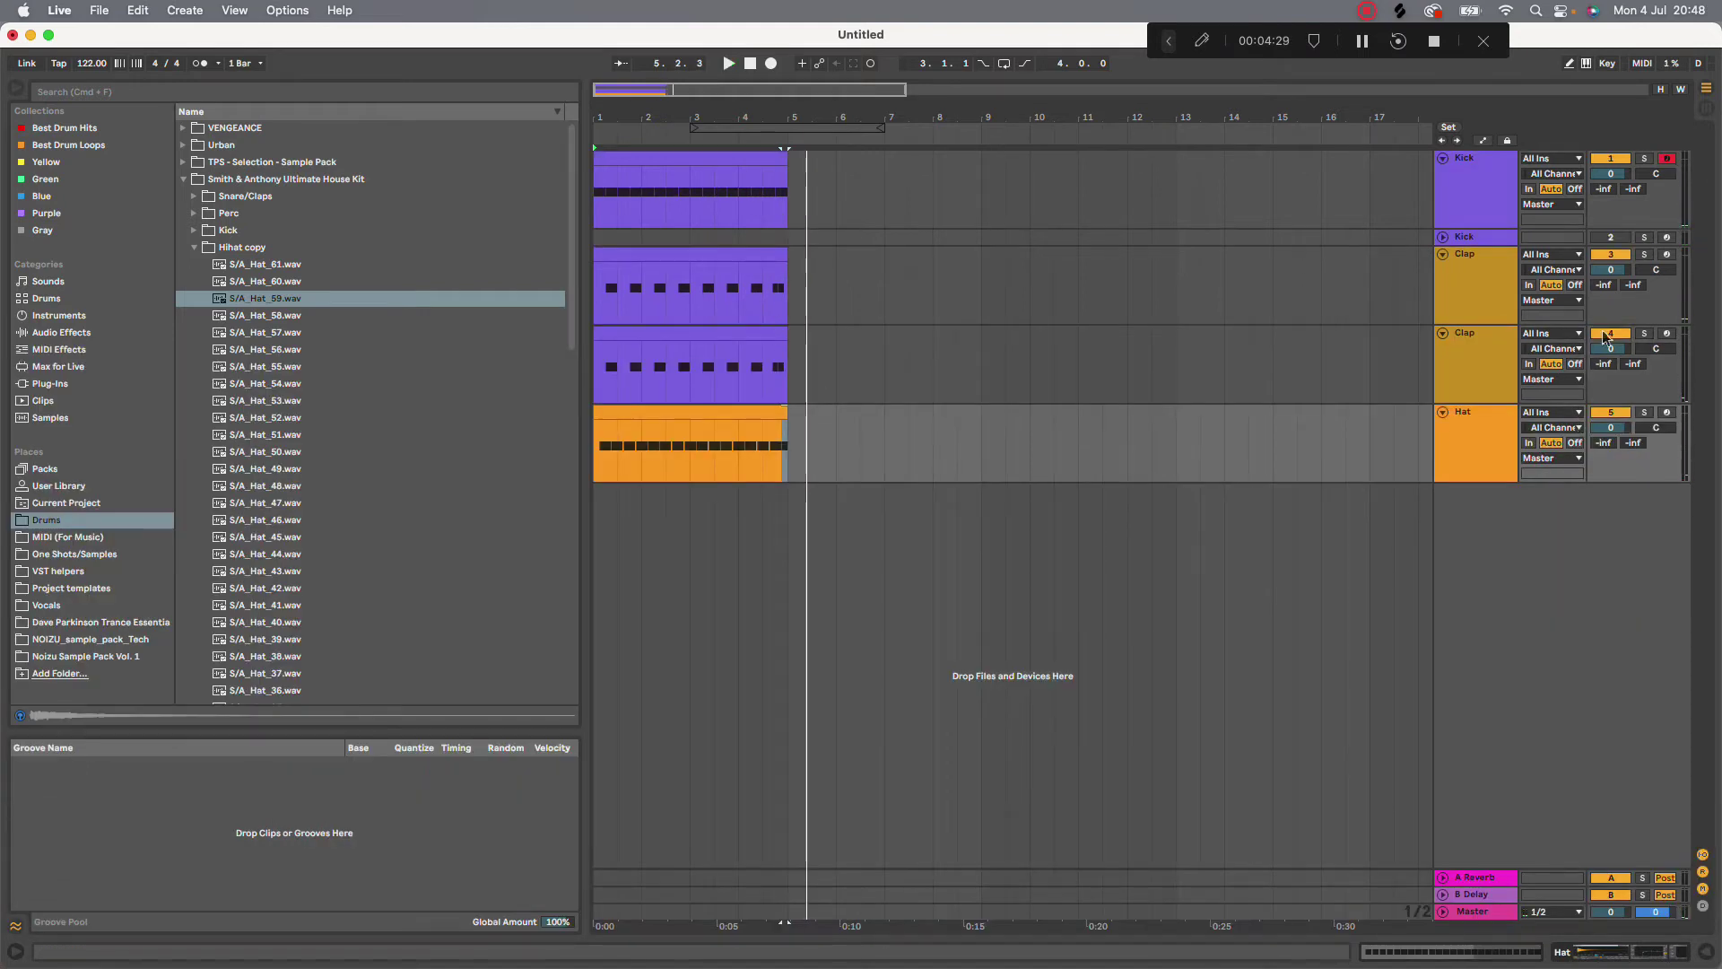
Add a 1/16 C3 note at 4.3.2 in the upper Clap track's clip and play back the fill
double_click(759, 260)
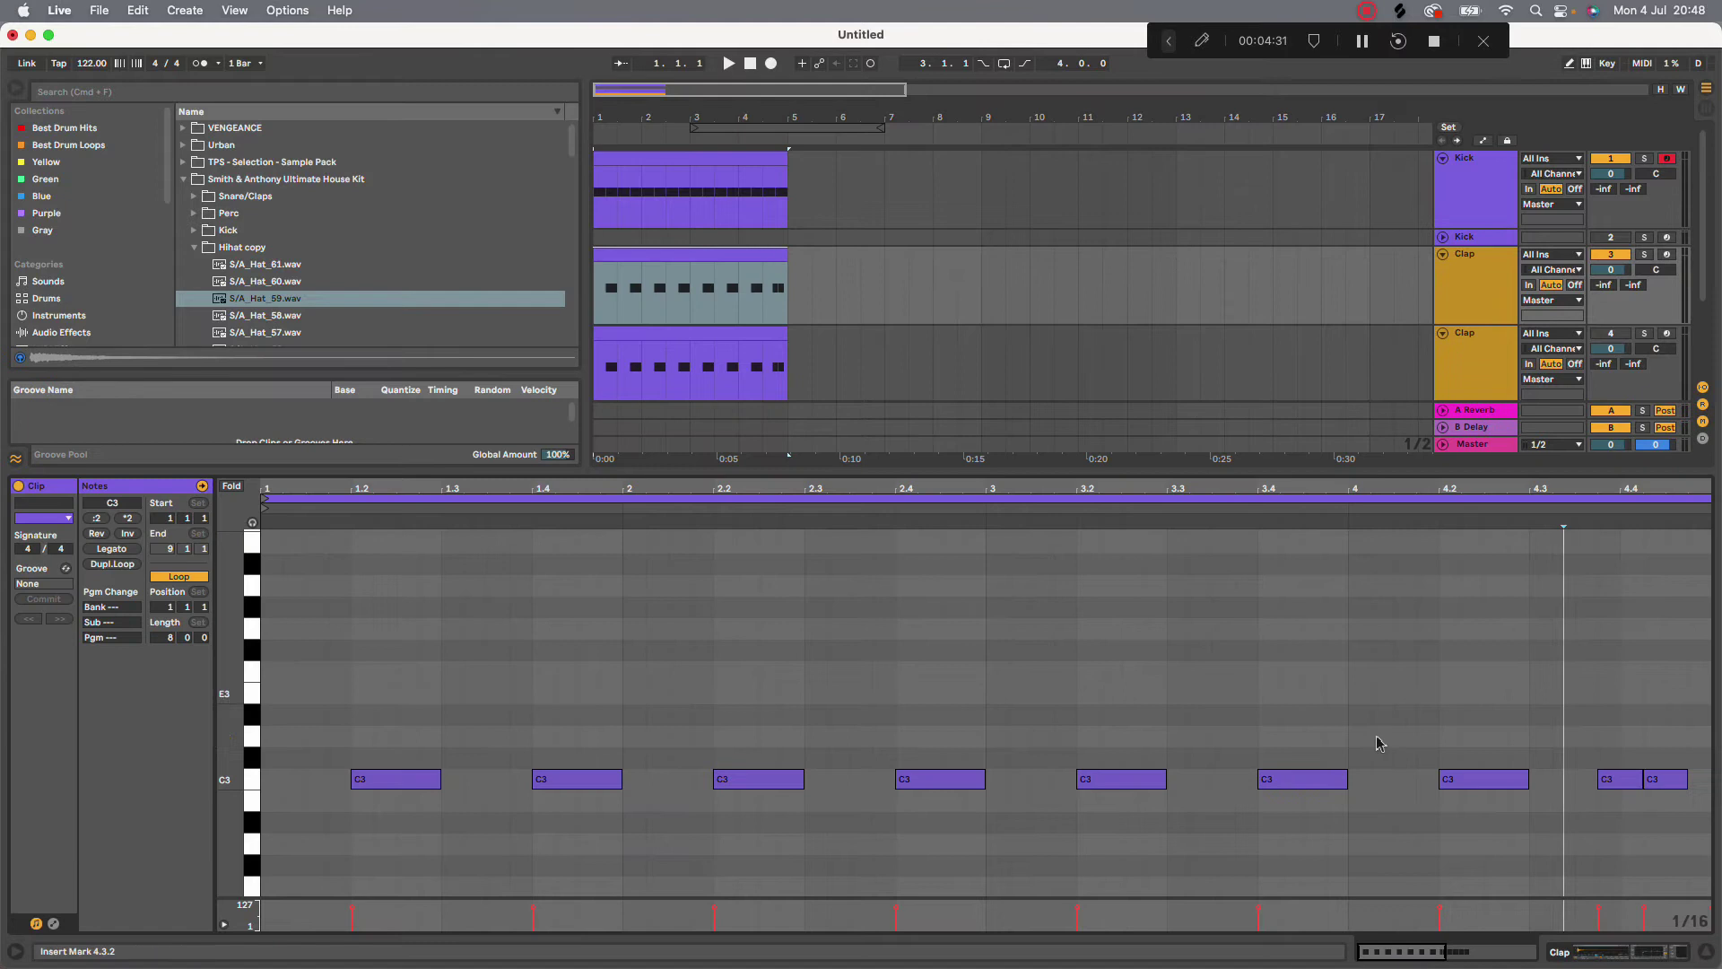
key("space")
double_click(1563, 779)
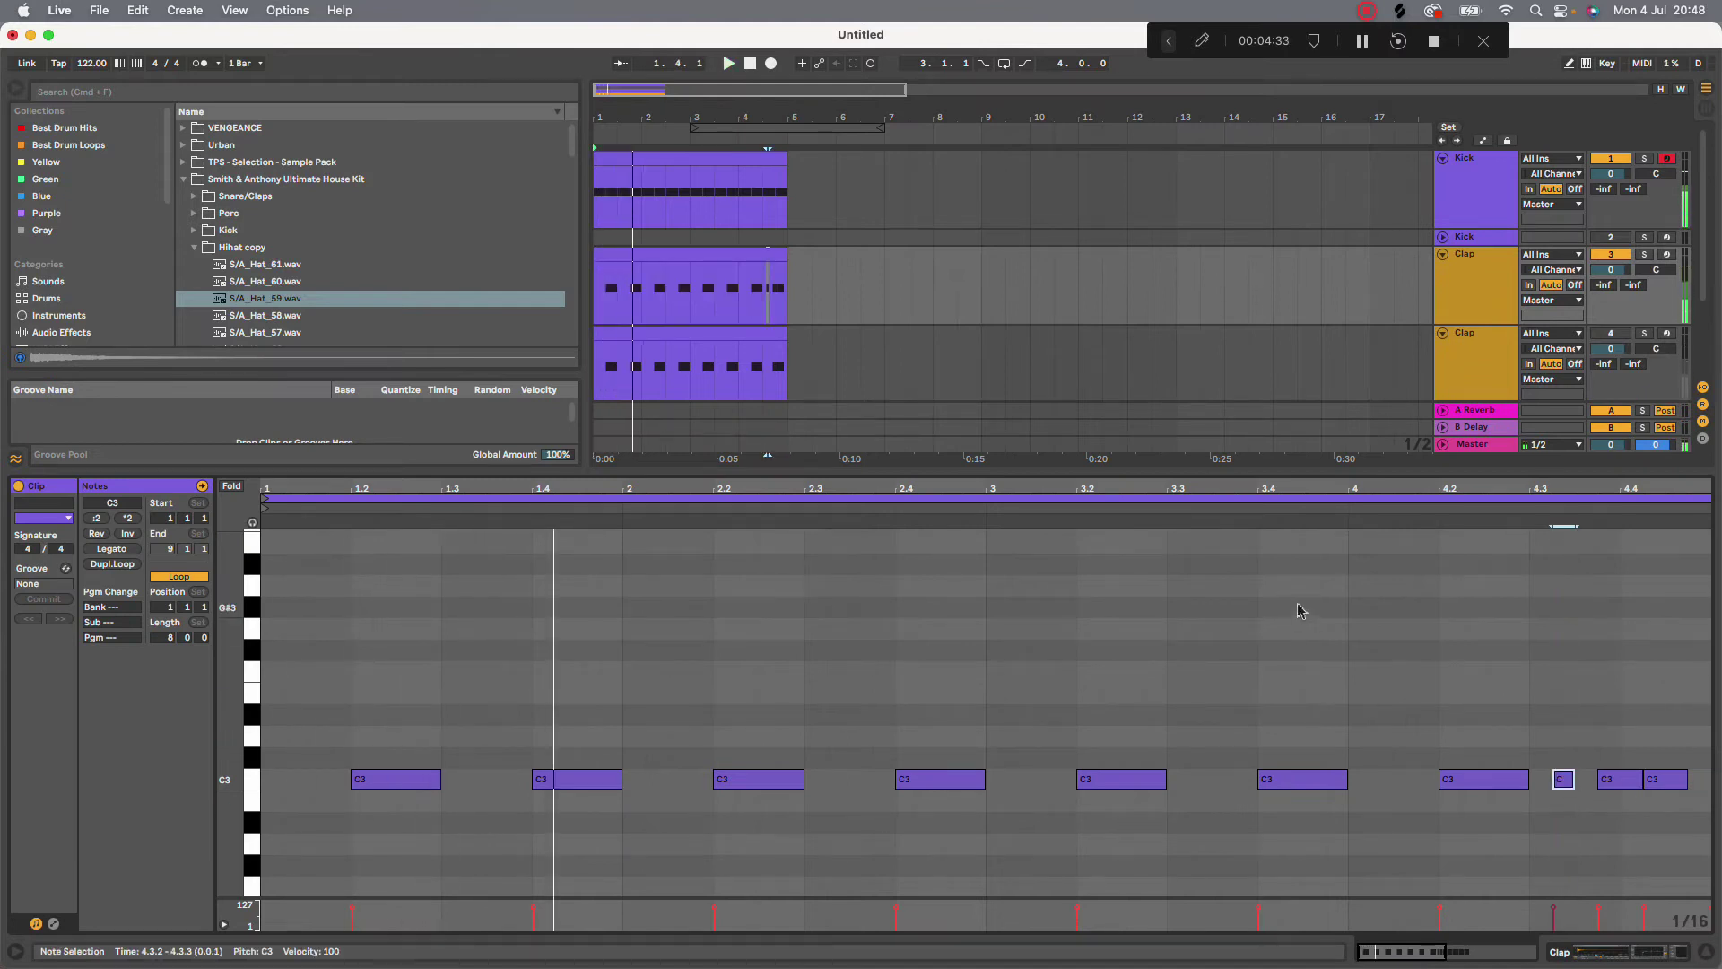
left_click(691, 293)
key("space")
key("space")
left_click(738, 293)
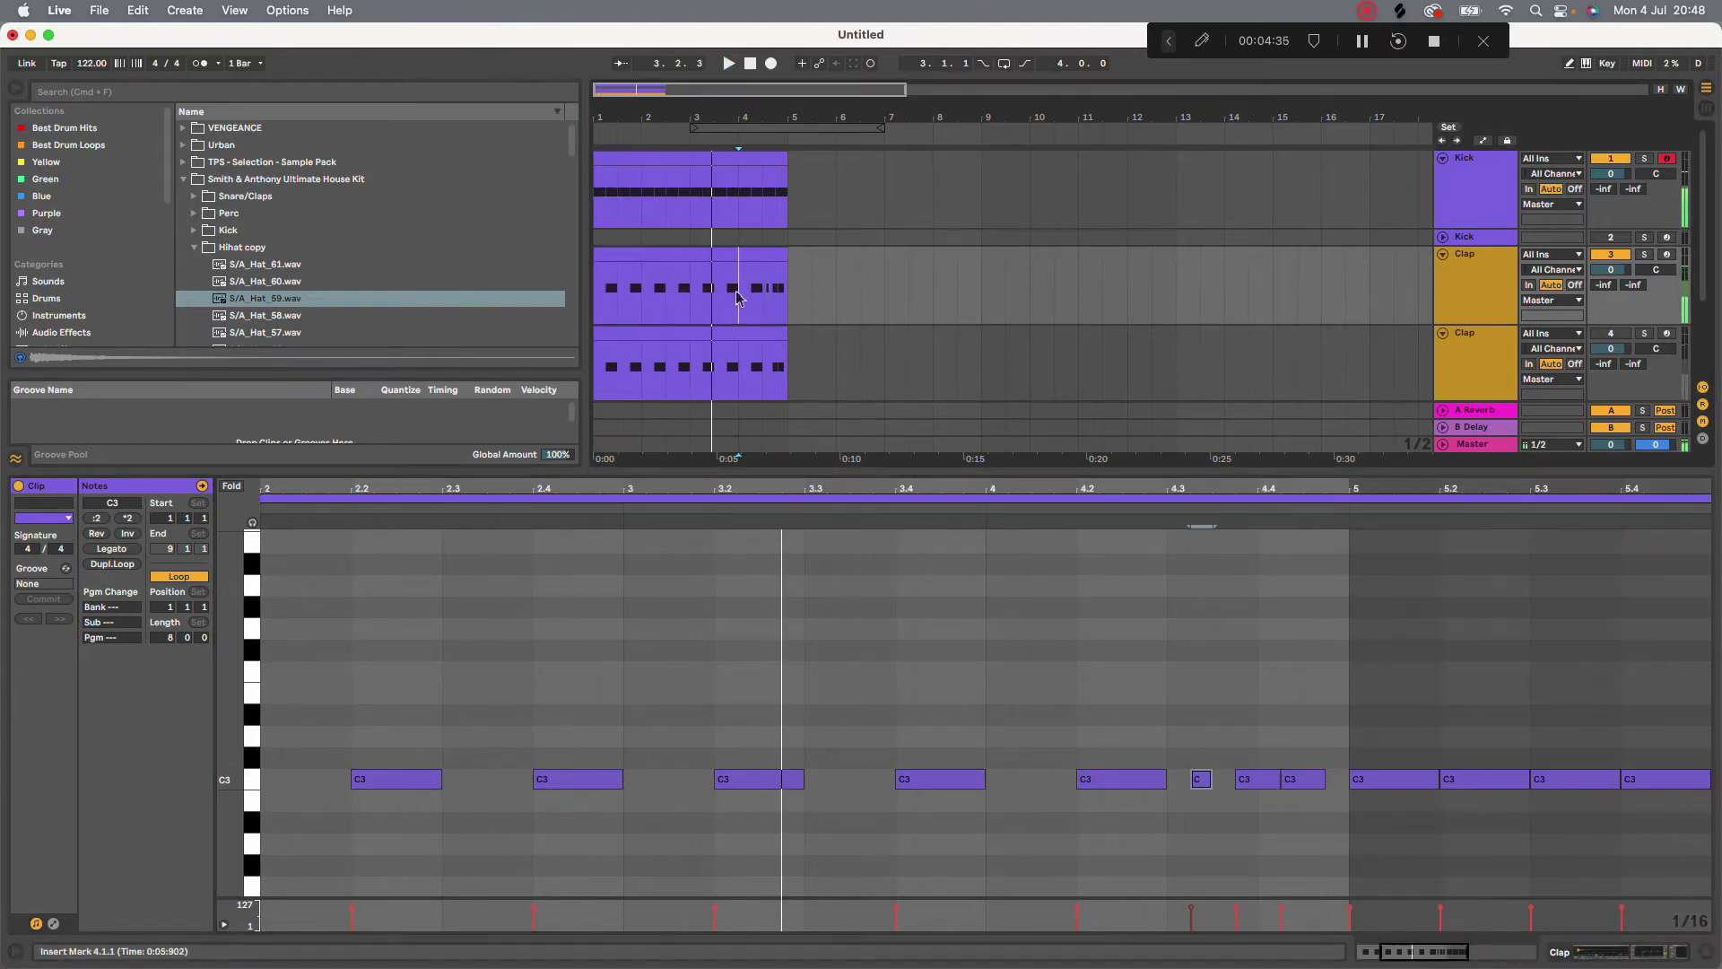
key("space")
key("space")
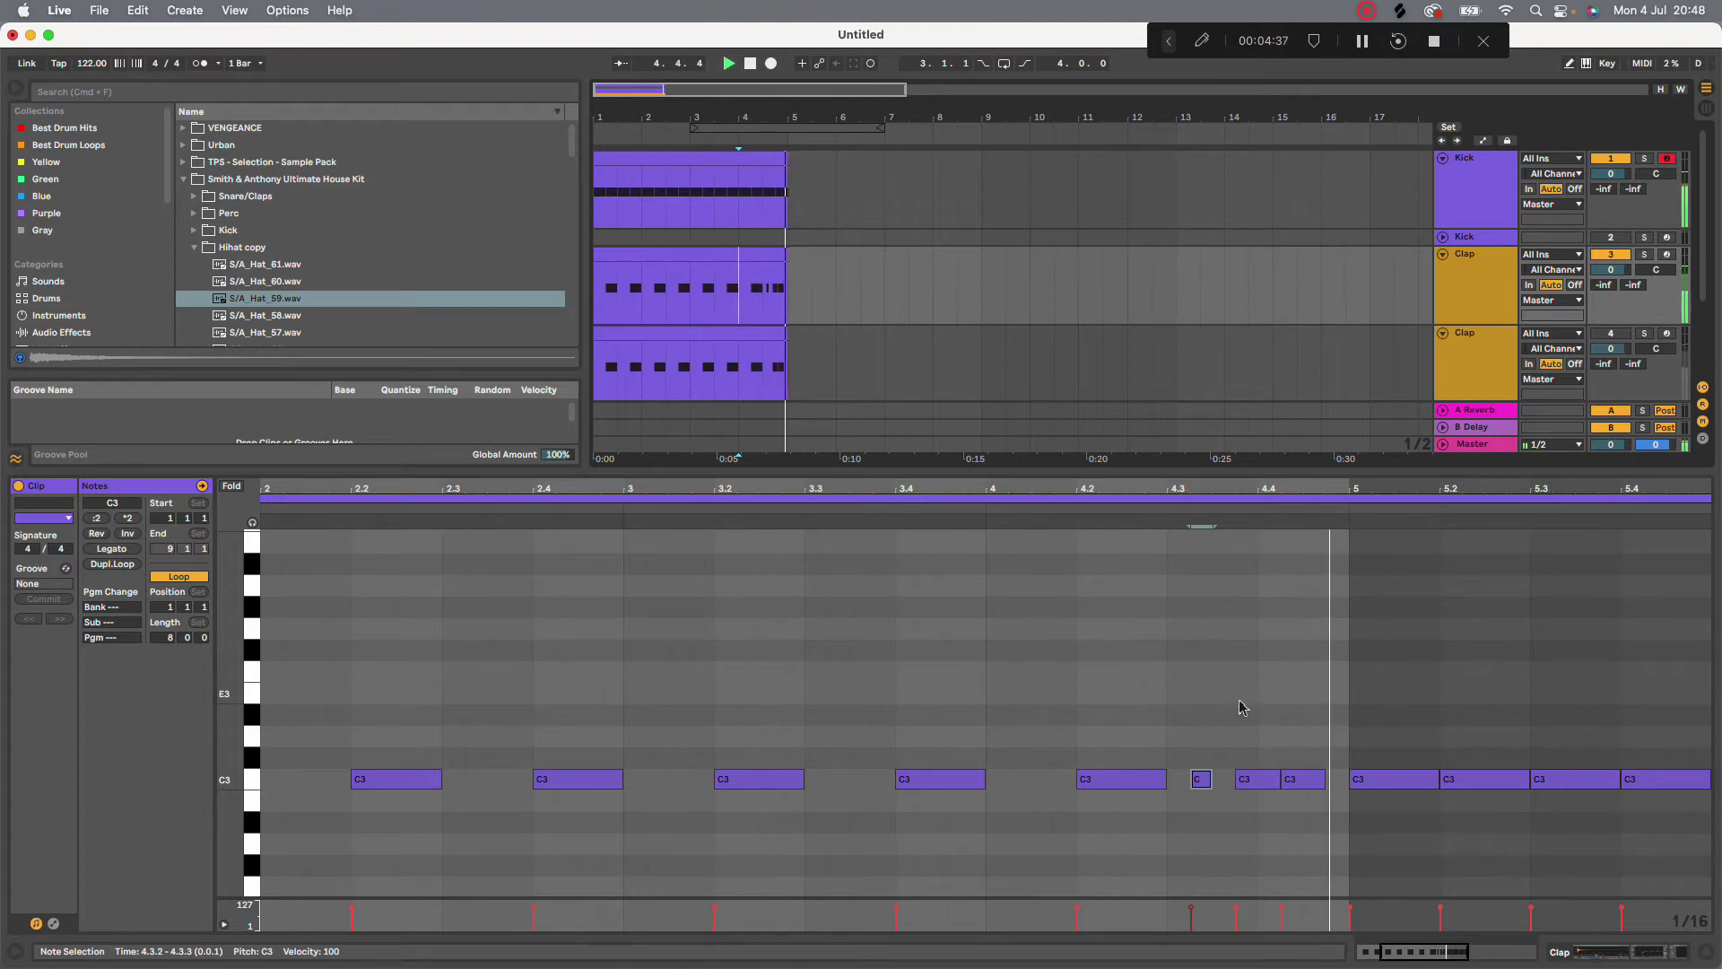
Lengthen the clap note at 4.3.2 to two sixteenths and move the final fill clap to 4.4.3
mouse_move(1258, 779)
left_mouse_down()
mouse_move(1234, 781)
mouse_move(1306, 783)
mouse_move(1243, 782)
left_mouse_up()
key("super+d")
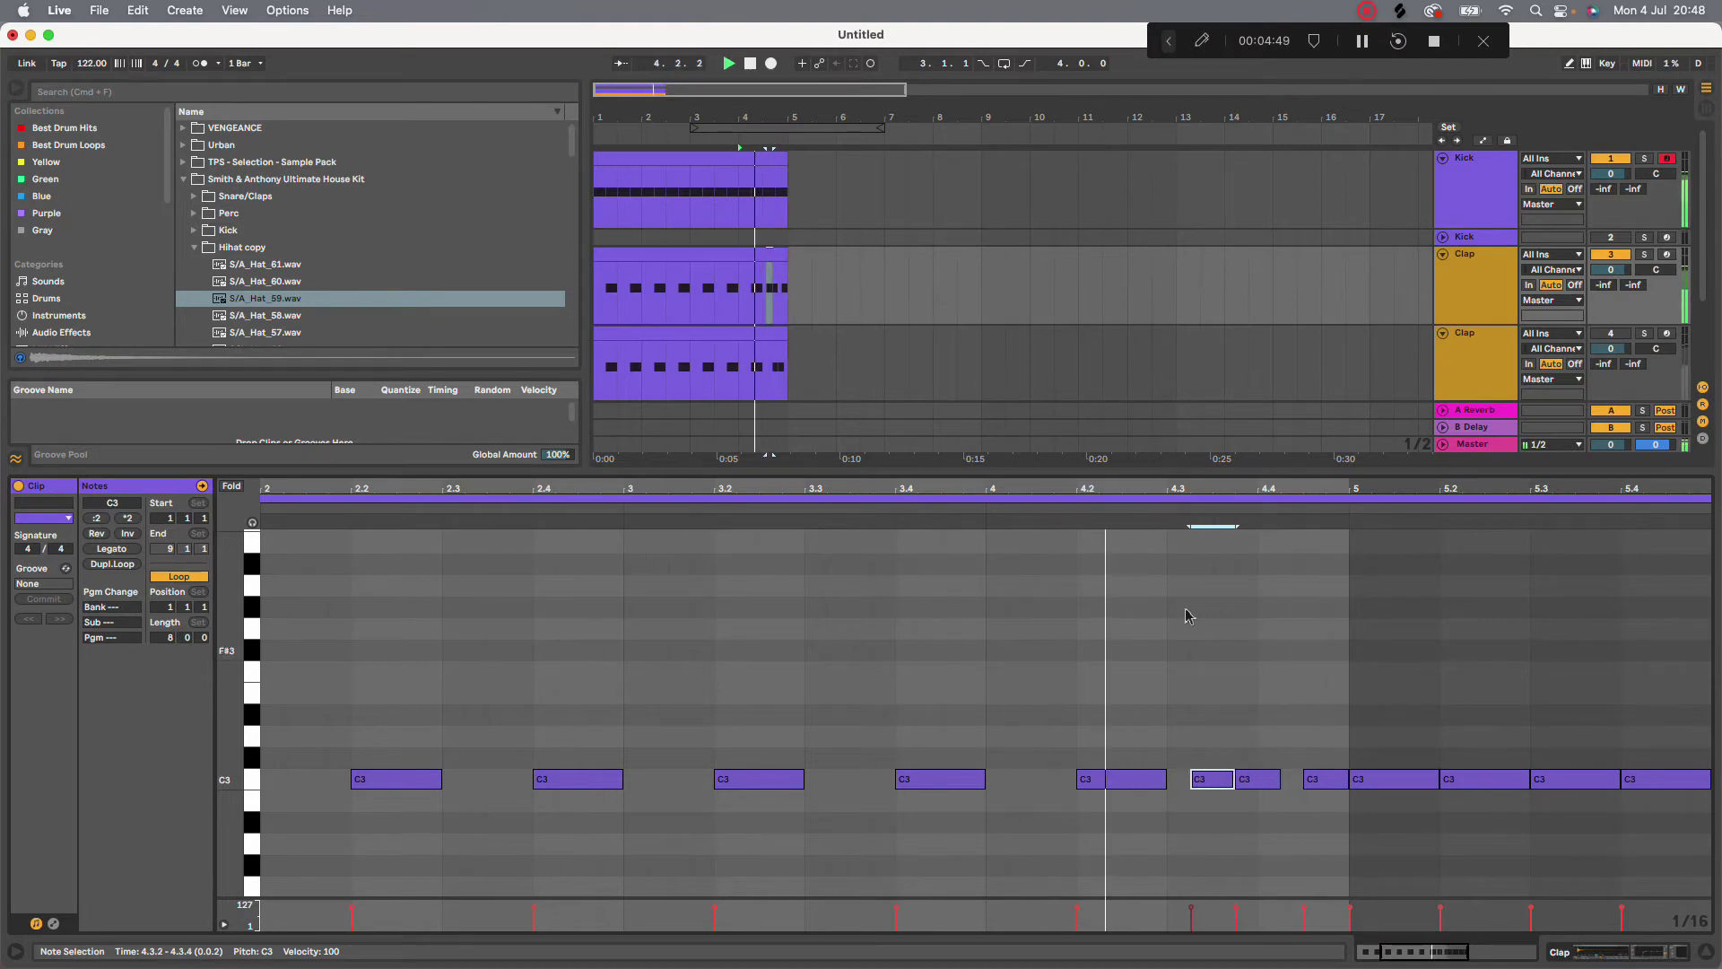
key("space")
Copy the edited clap clip onto the second Clap track, replacing the clip at the same position
left_click_drag(746, 255, 749, 330)
key("super+alt+l")
scroll(849, 485, "down", 5)
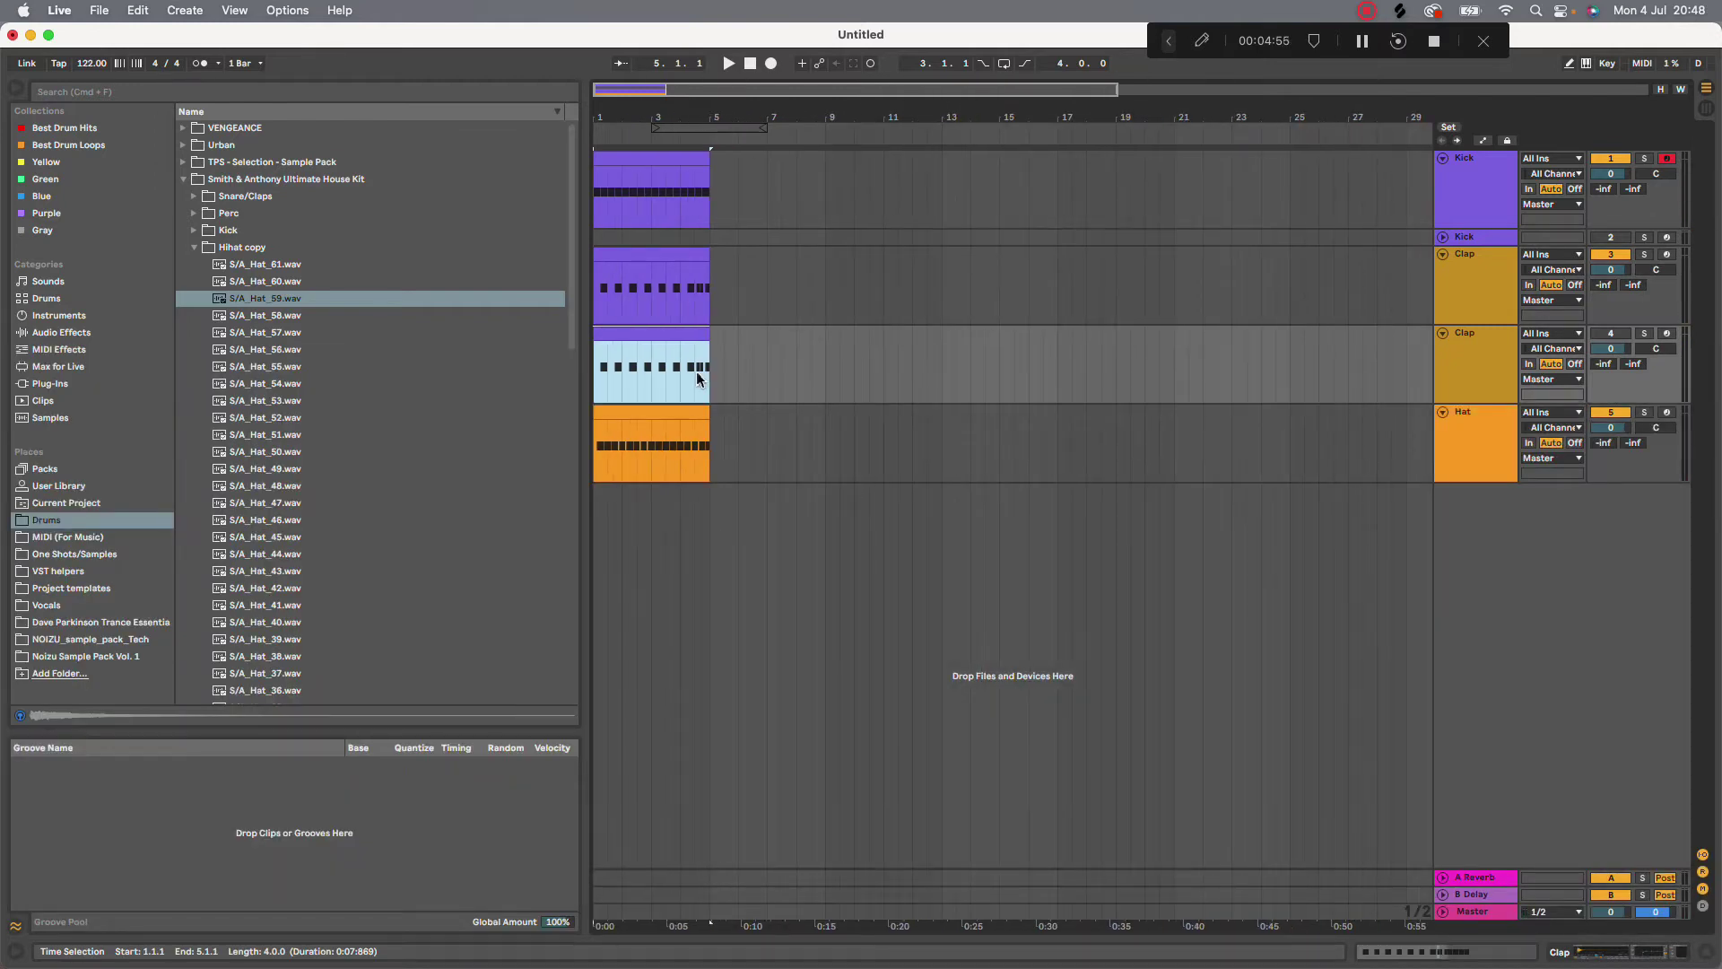
Insert a new MIDI track below the Hat track and name it Closed
left_click(1462, 451)
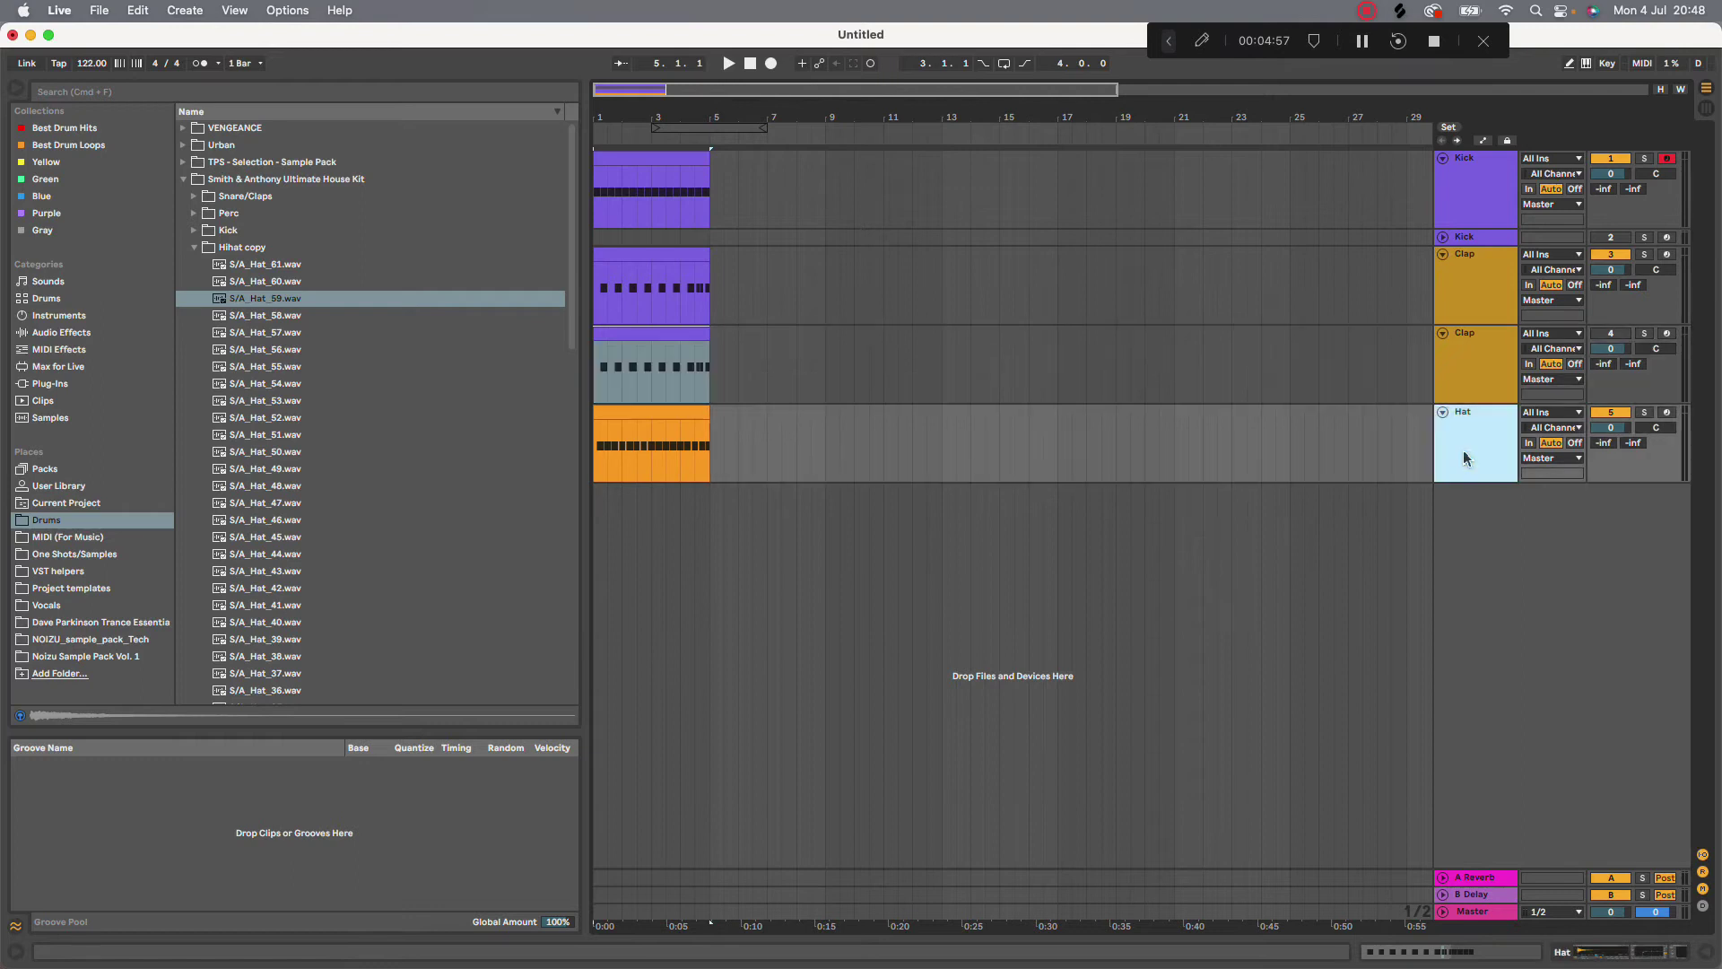
right_click(1463, 450)
left_click(1526, 597)
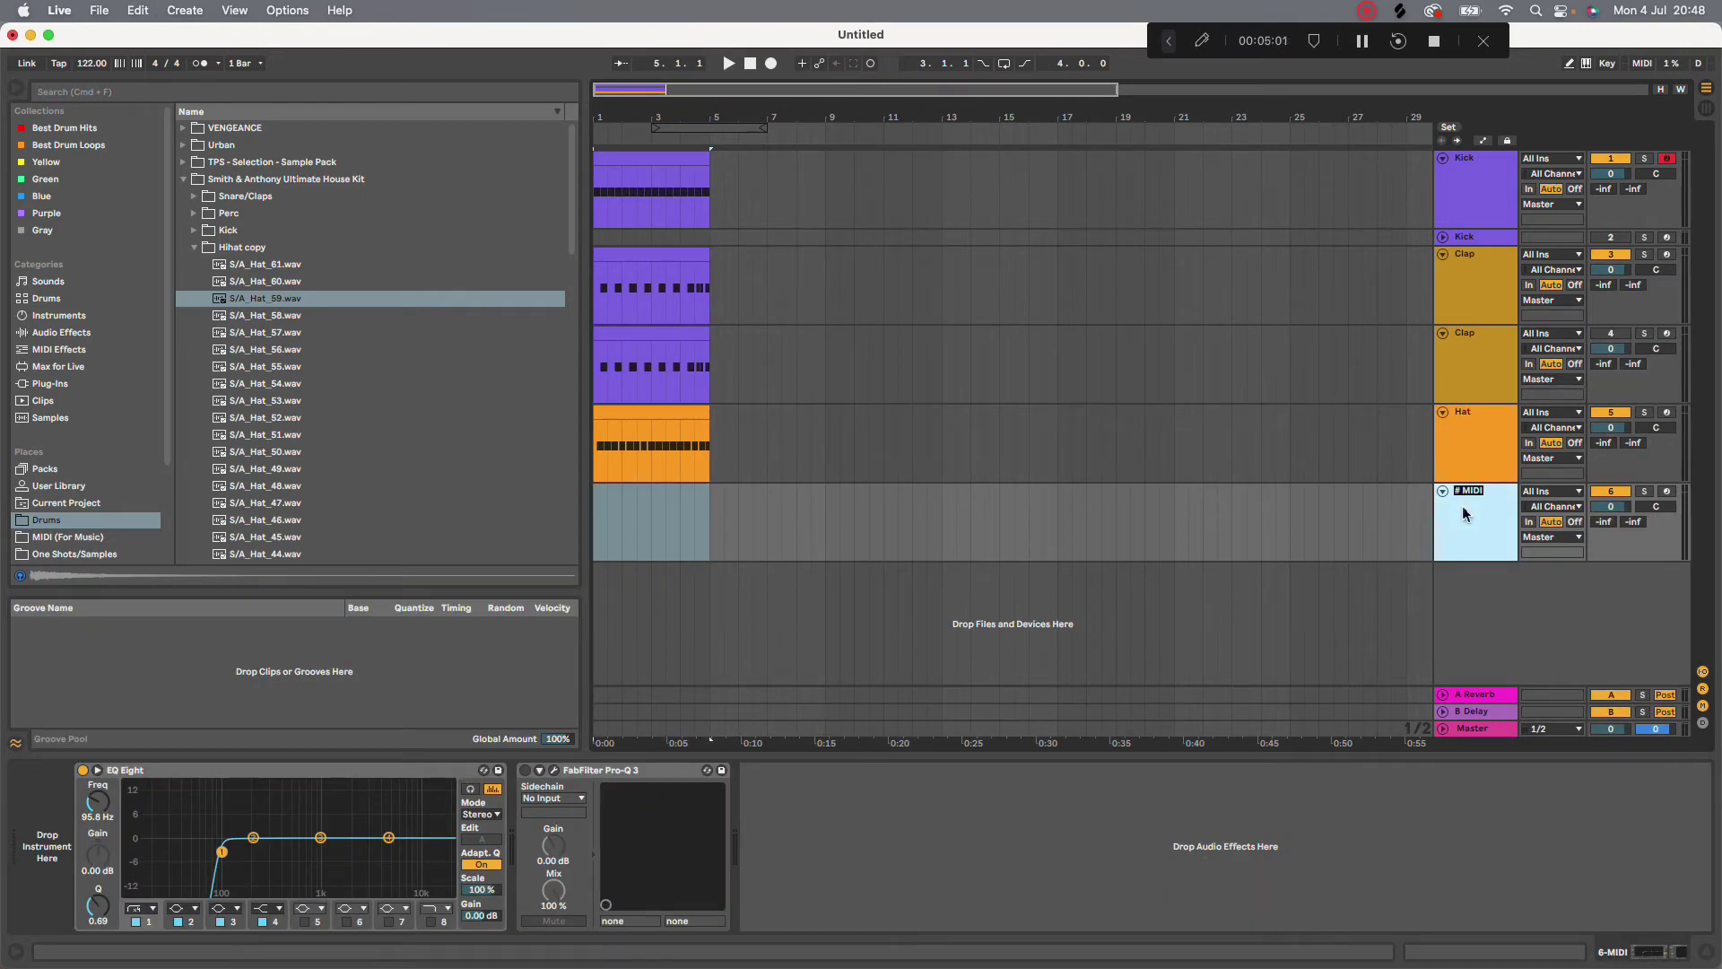
type("Closed")
key("Return")
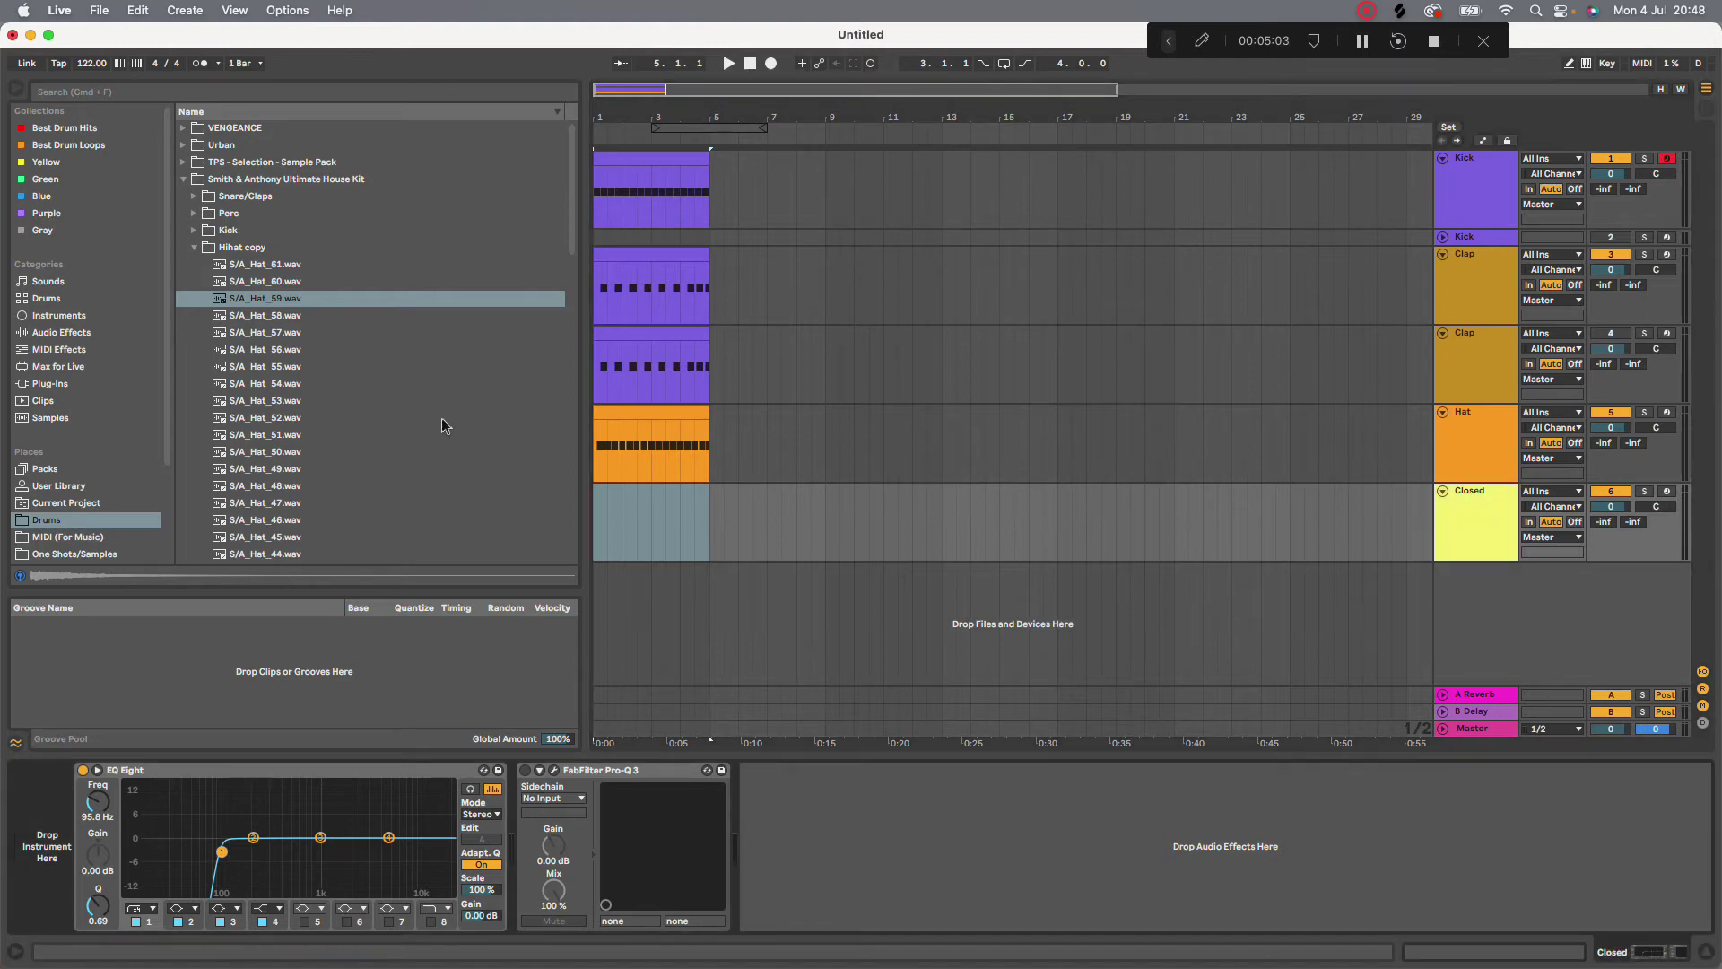
Open the kit's Crash folder, audition several cymbal samples and select S/A_Cym_01.wav
left_click(194, 247)
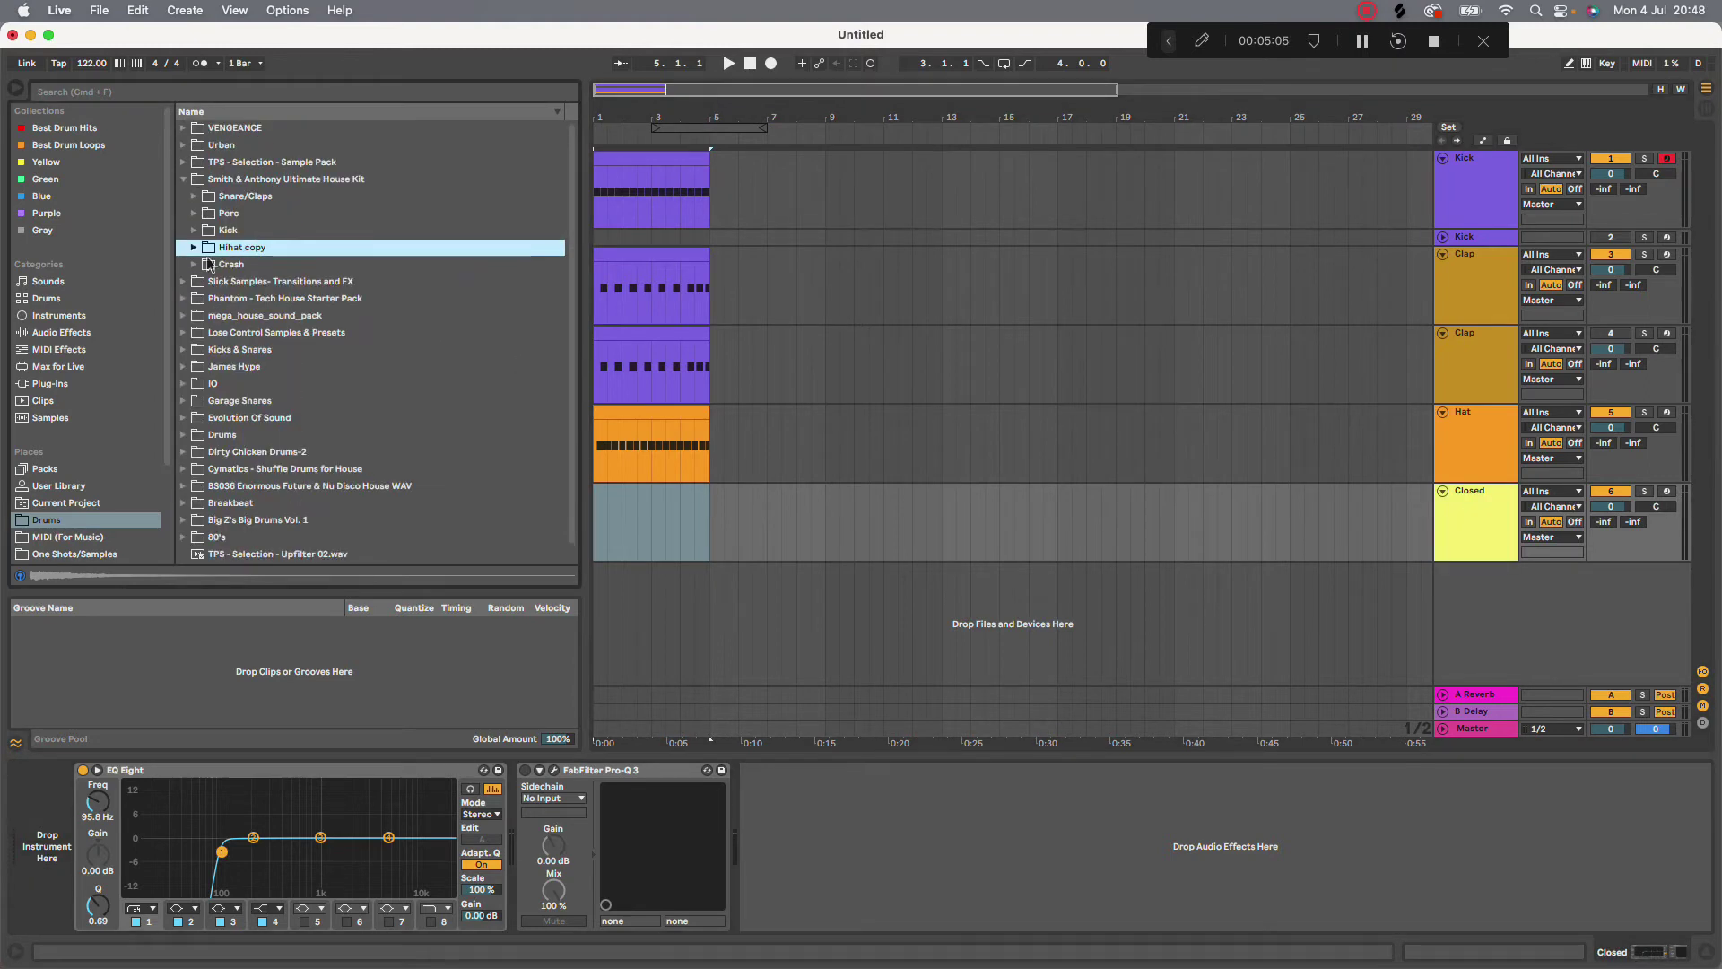
left_click(194, 265)
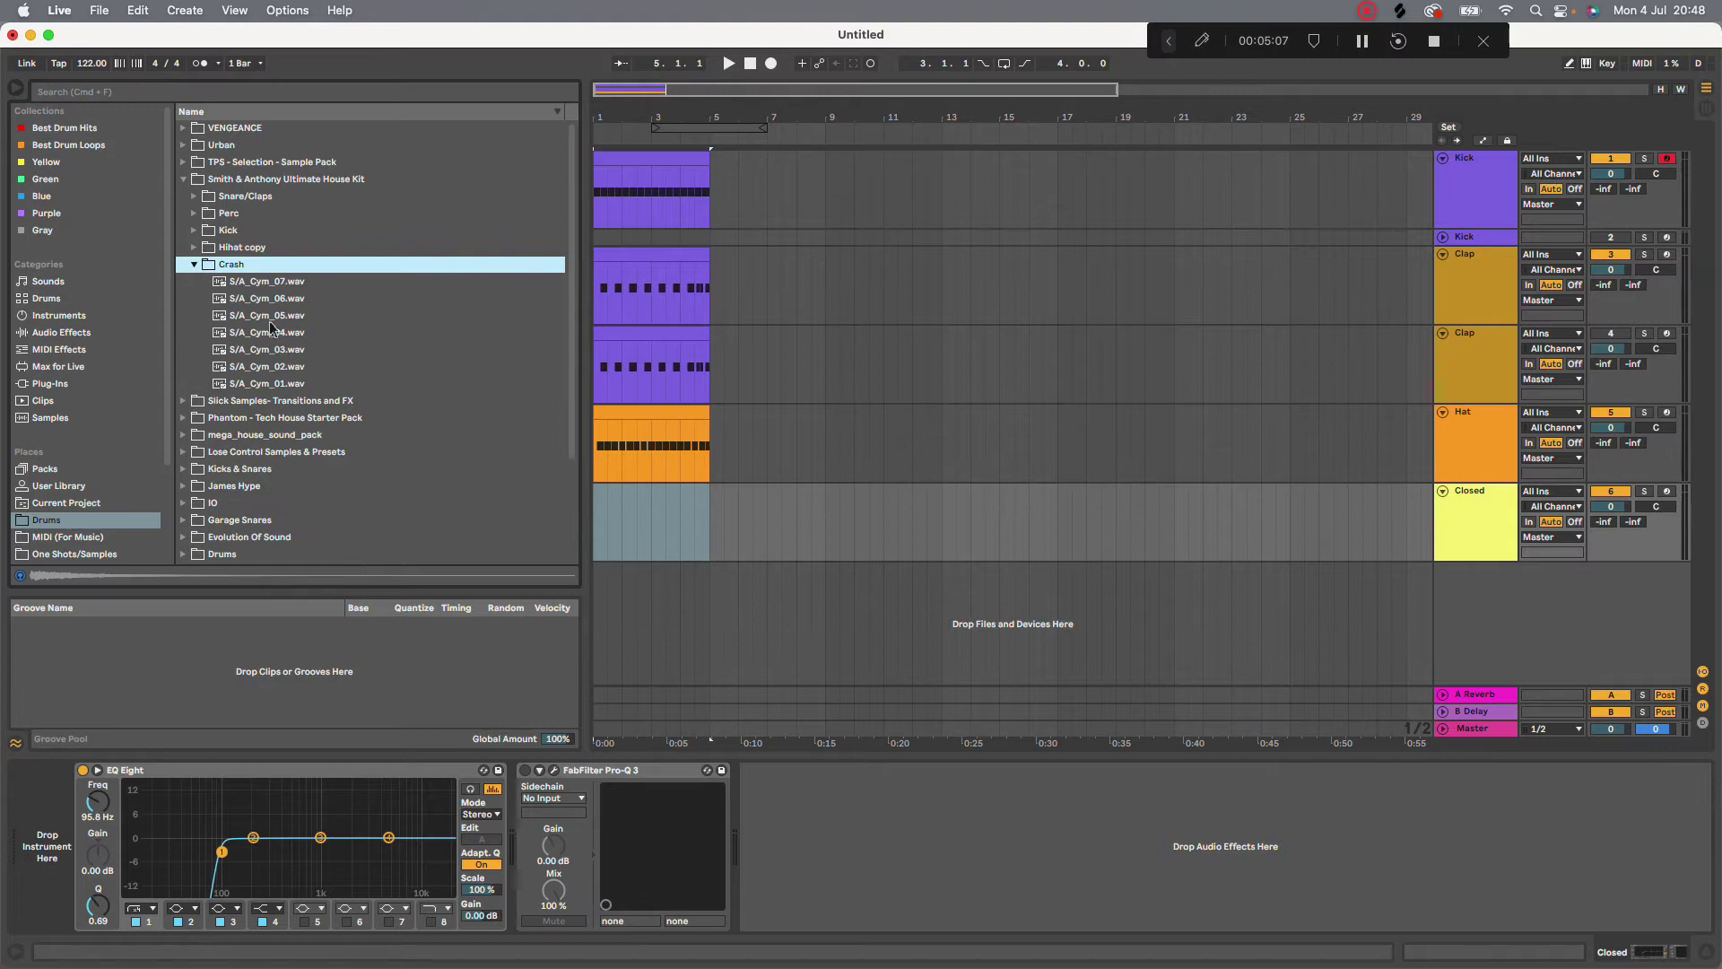
left_click(256, 332)
left_click(273, 351)
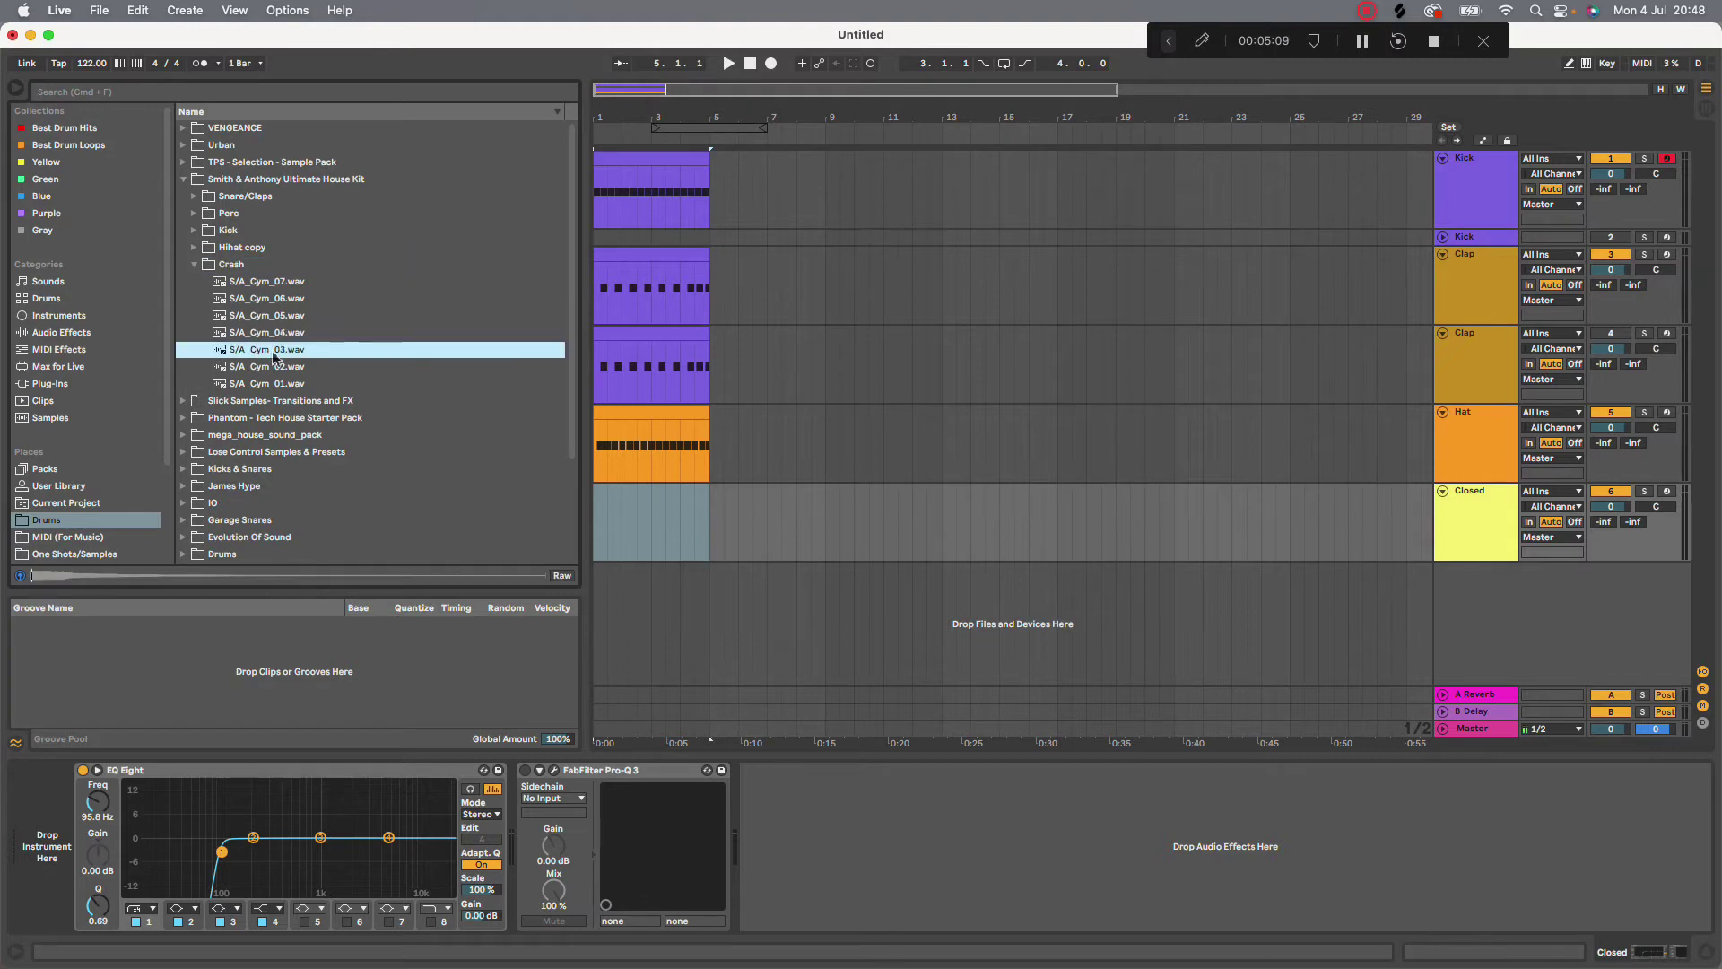
left_click(305, 383)
Place S/A_Cym_01.wav at the start of bar 1 on a new audio track and audition it in the loop
left_click_drag(434, 464, 603, 588)
key("space")
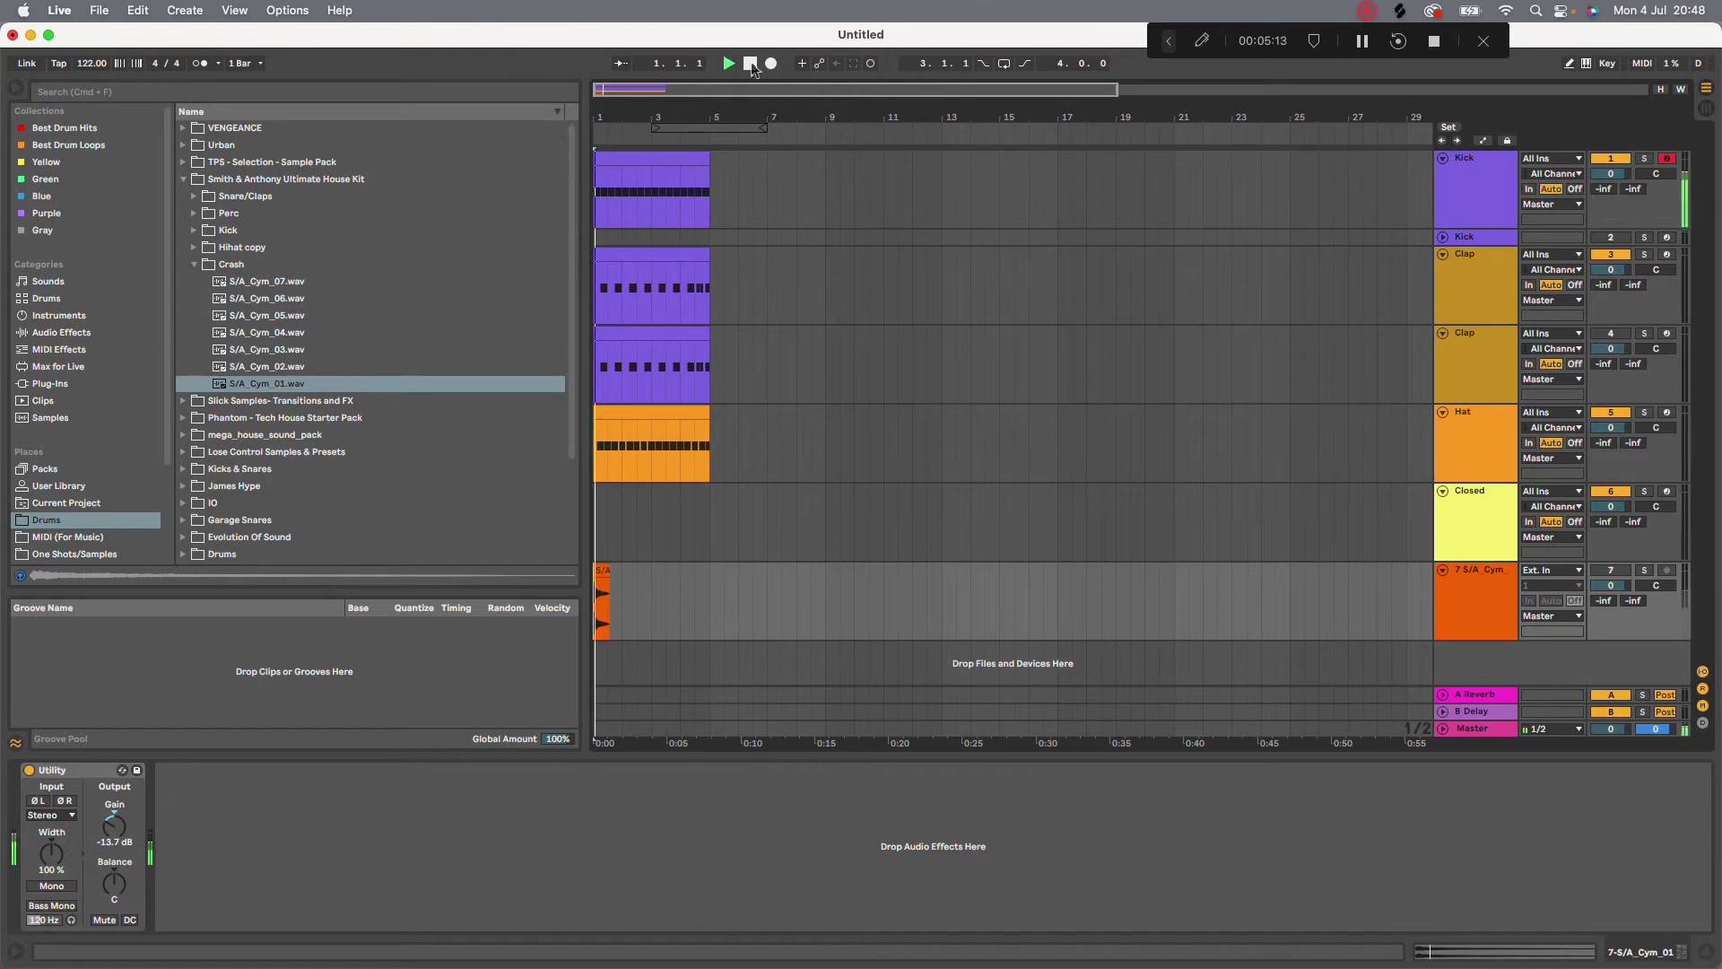
left_click(1612, 571)
left_click(1495, 581)
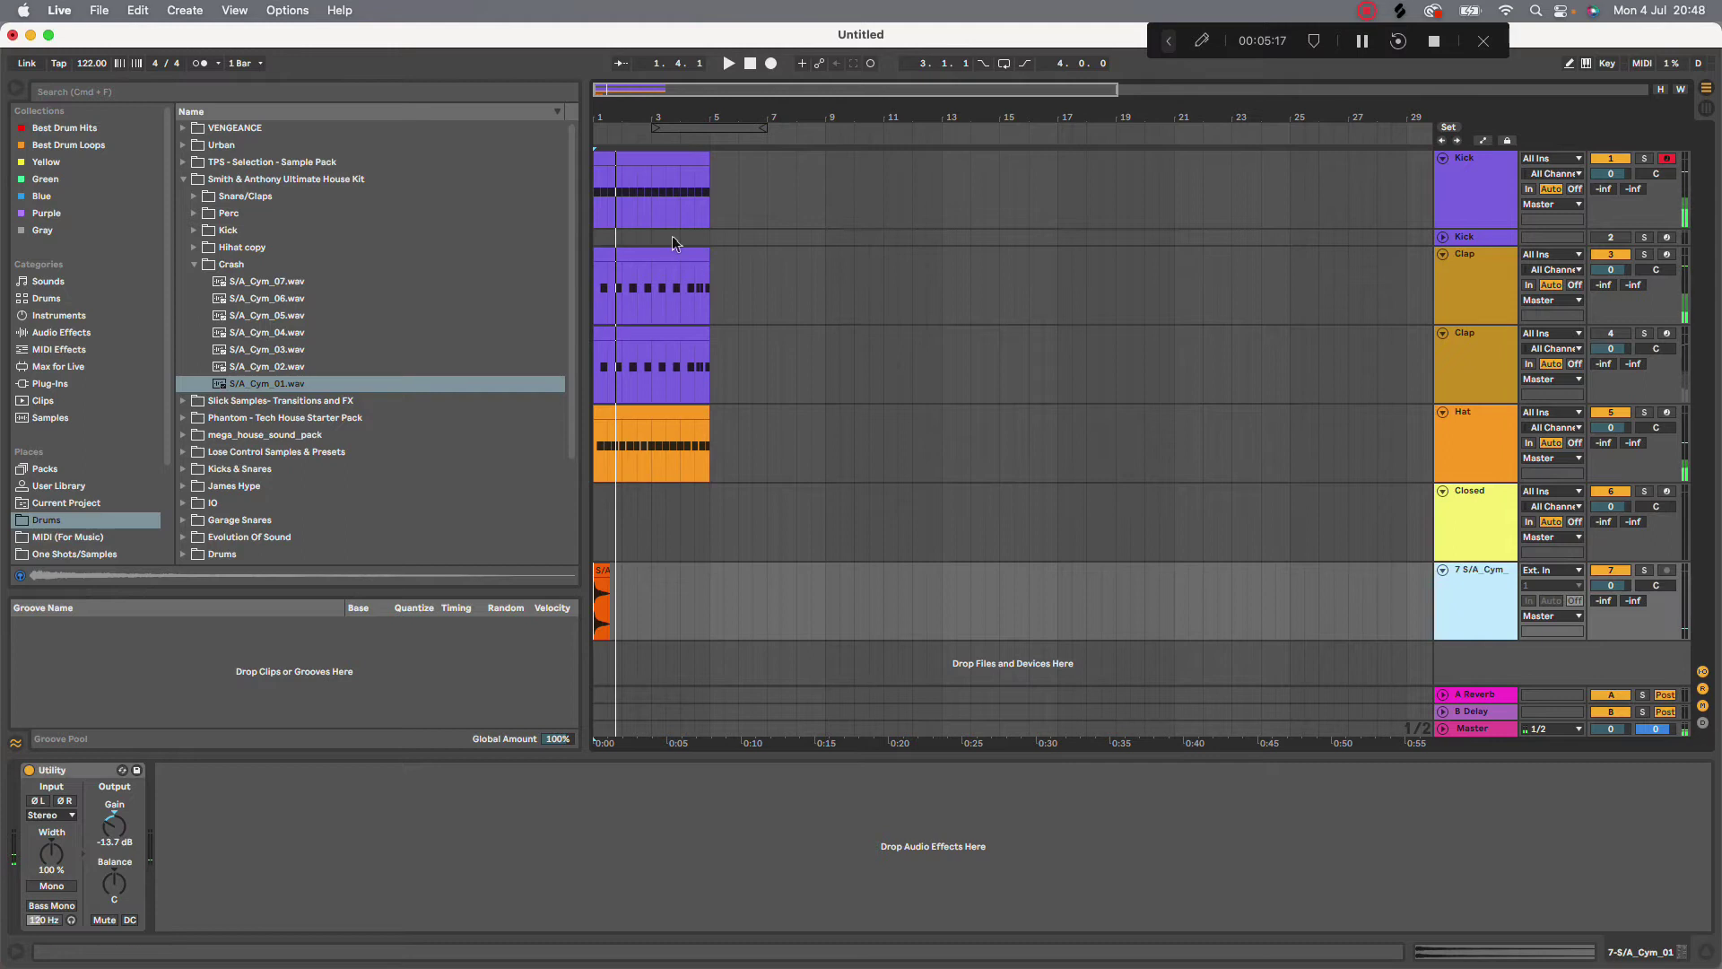
Search the audio effects for "compr" and add a Compressor after Utility on the cymbal track
left_click(451, 93)
type("compr")
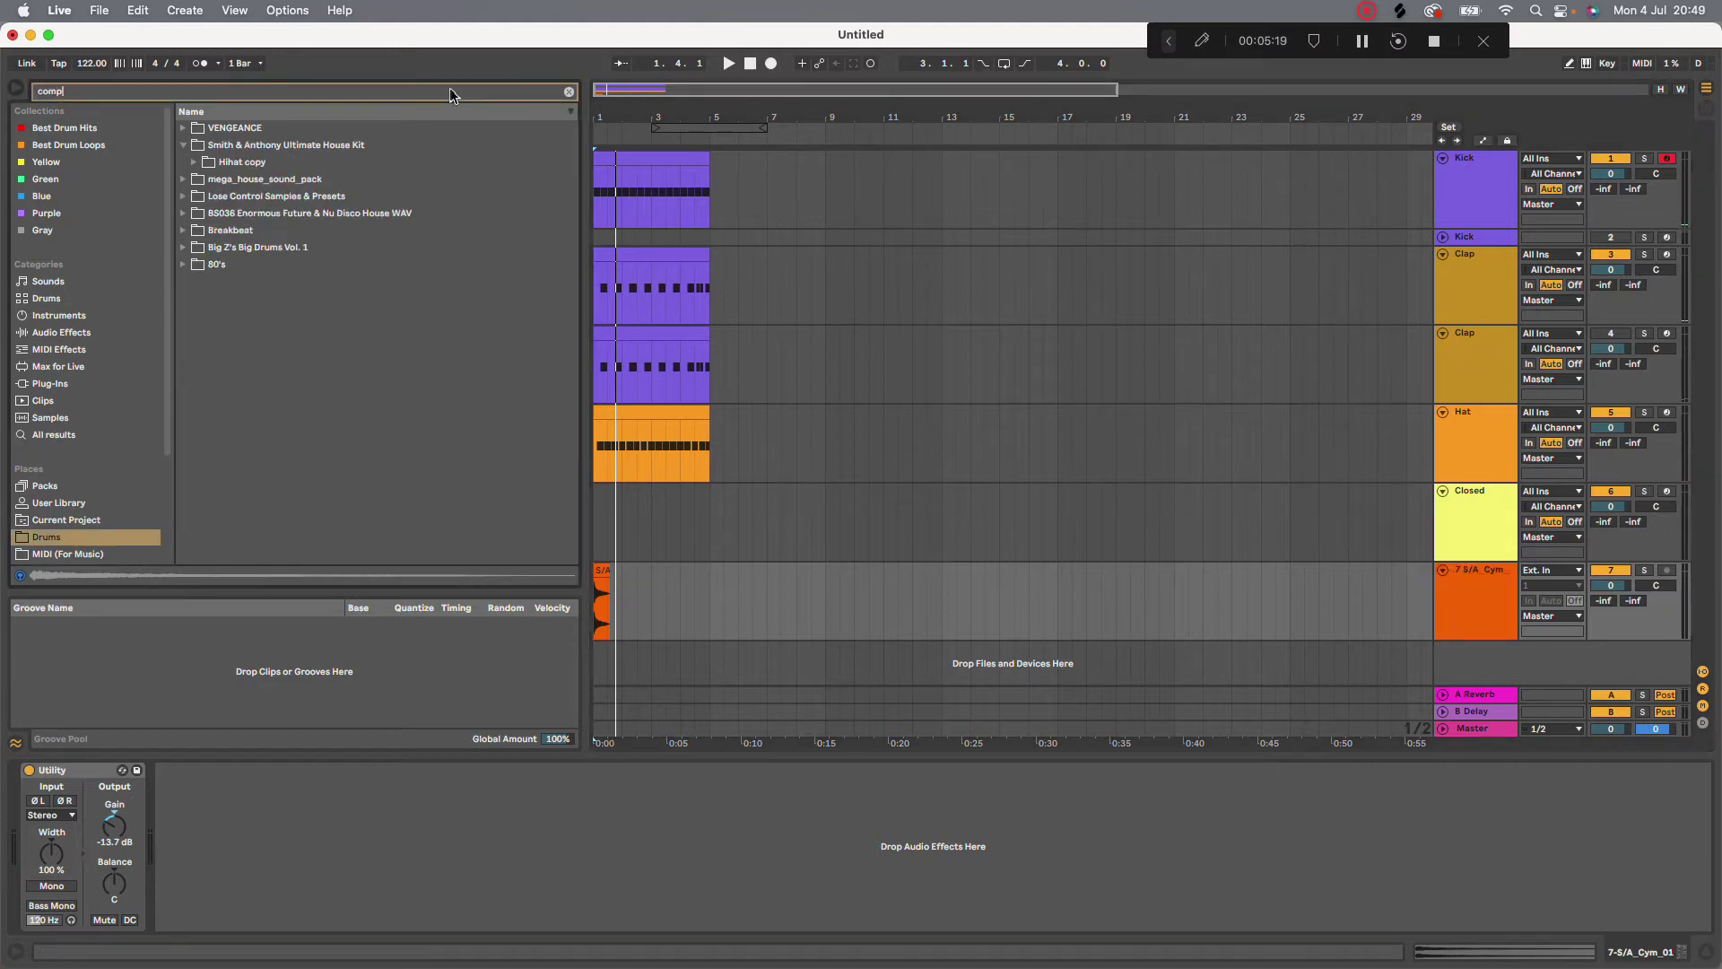
left_click(60, 333)
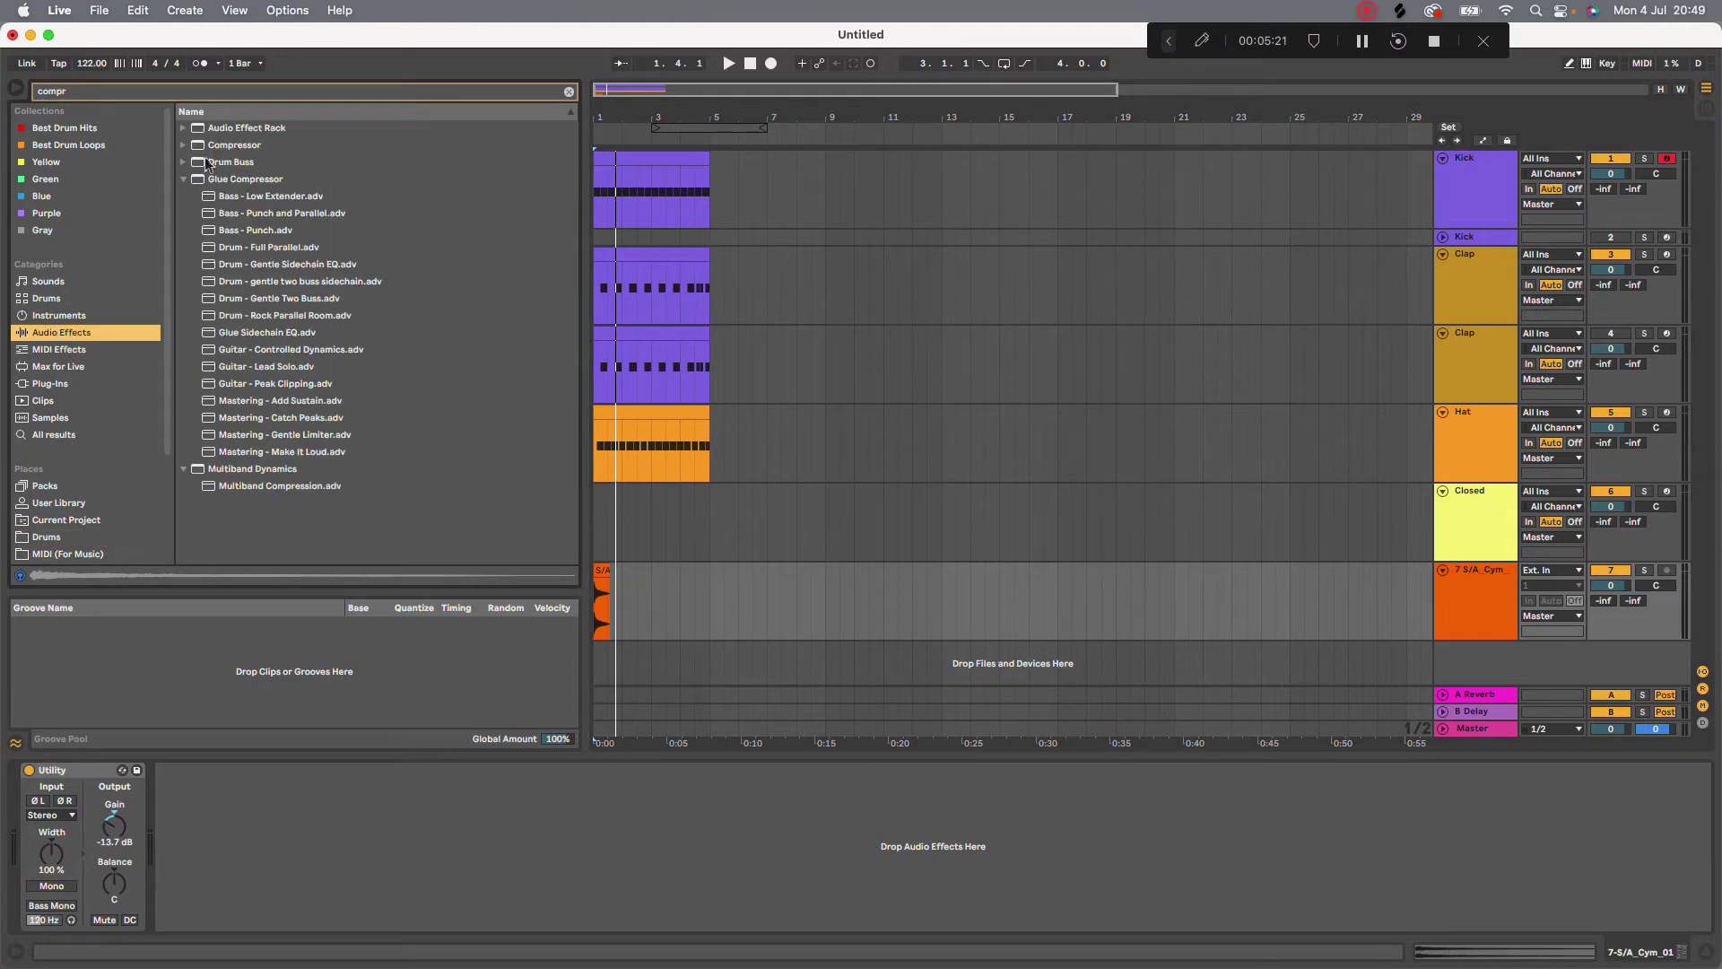
left_click_drag(199, 149, 395, 888)
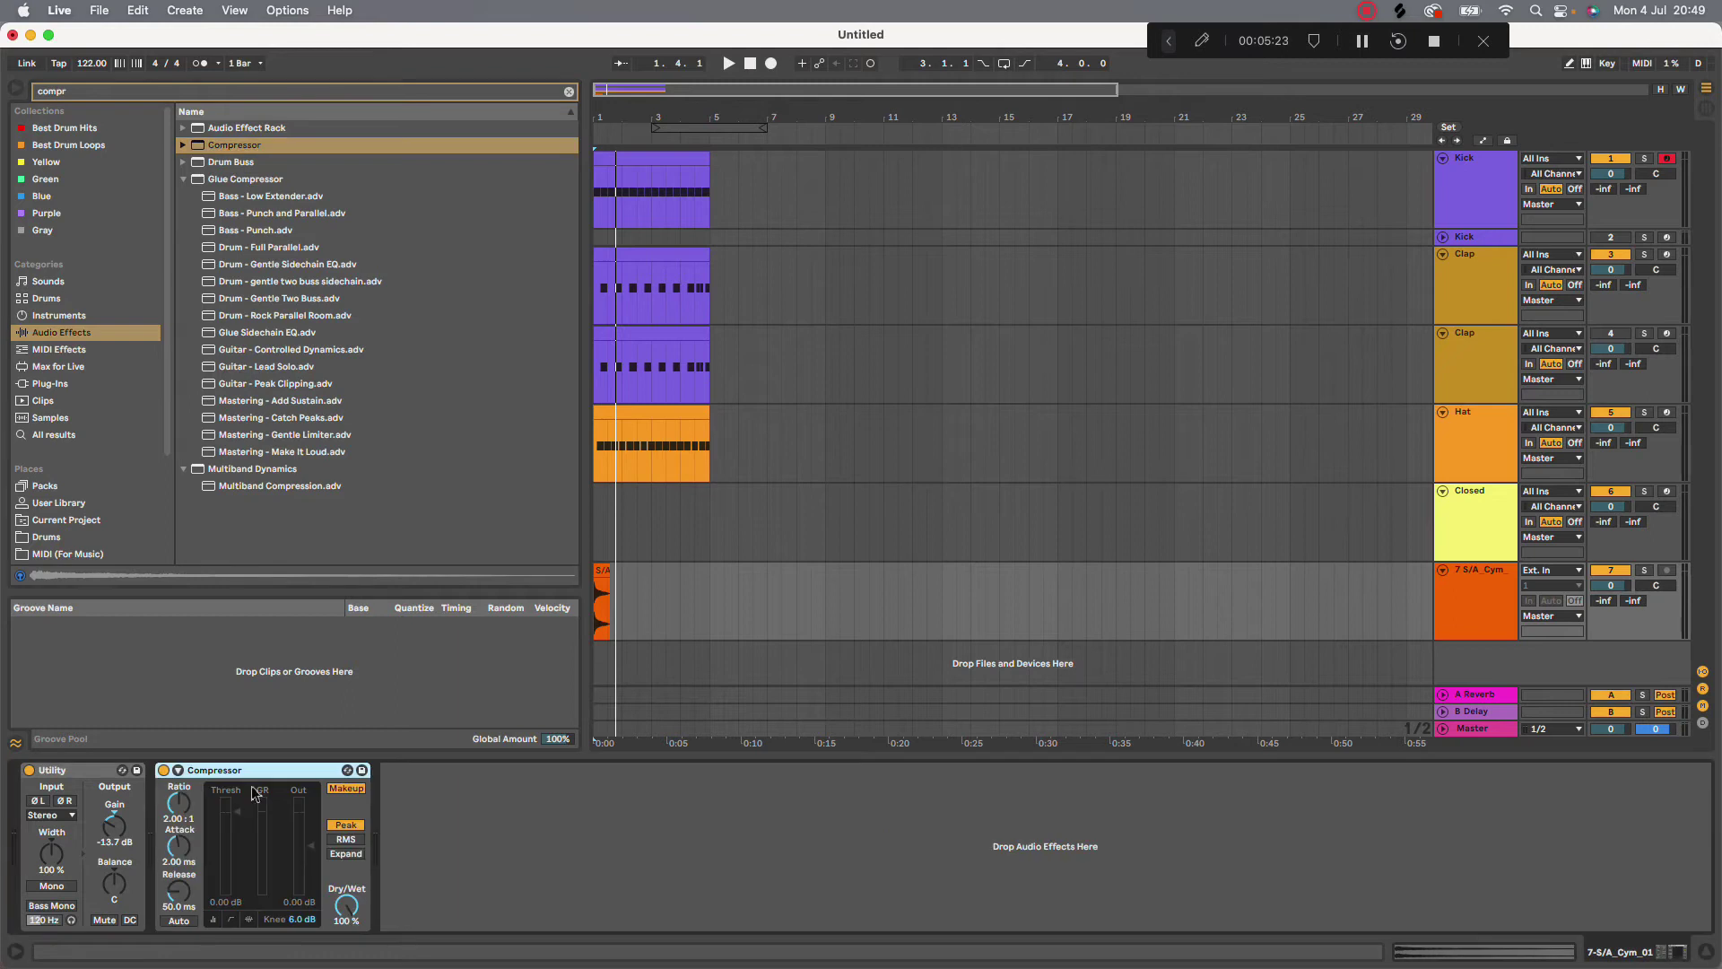
Expand the Compressor's sidechain section and set its input to the Kick track
left_click(176, 771)
left_click(207, 814)
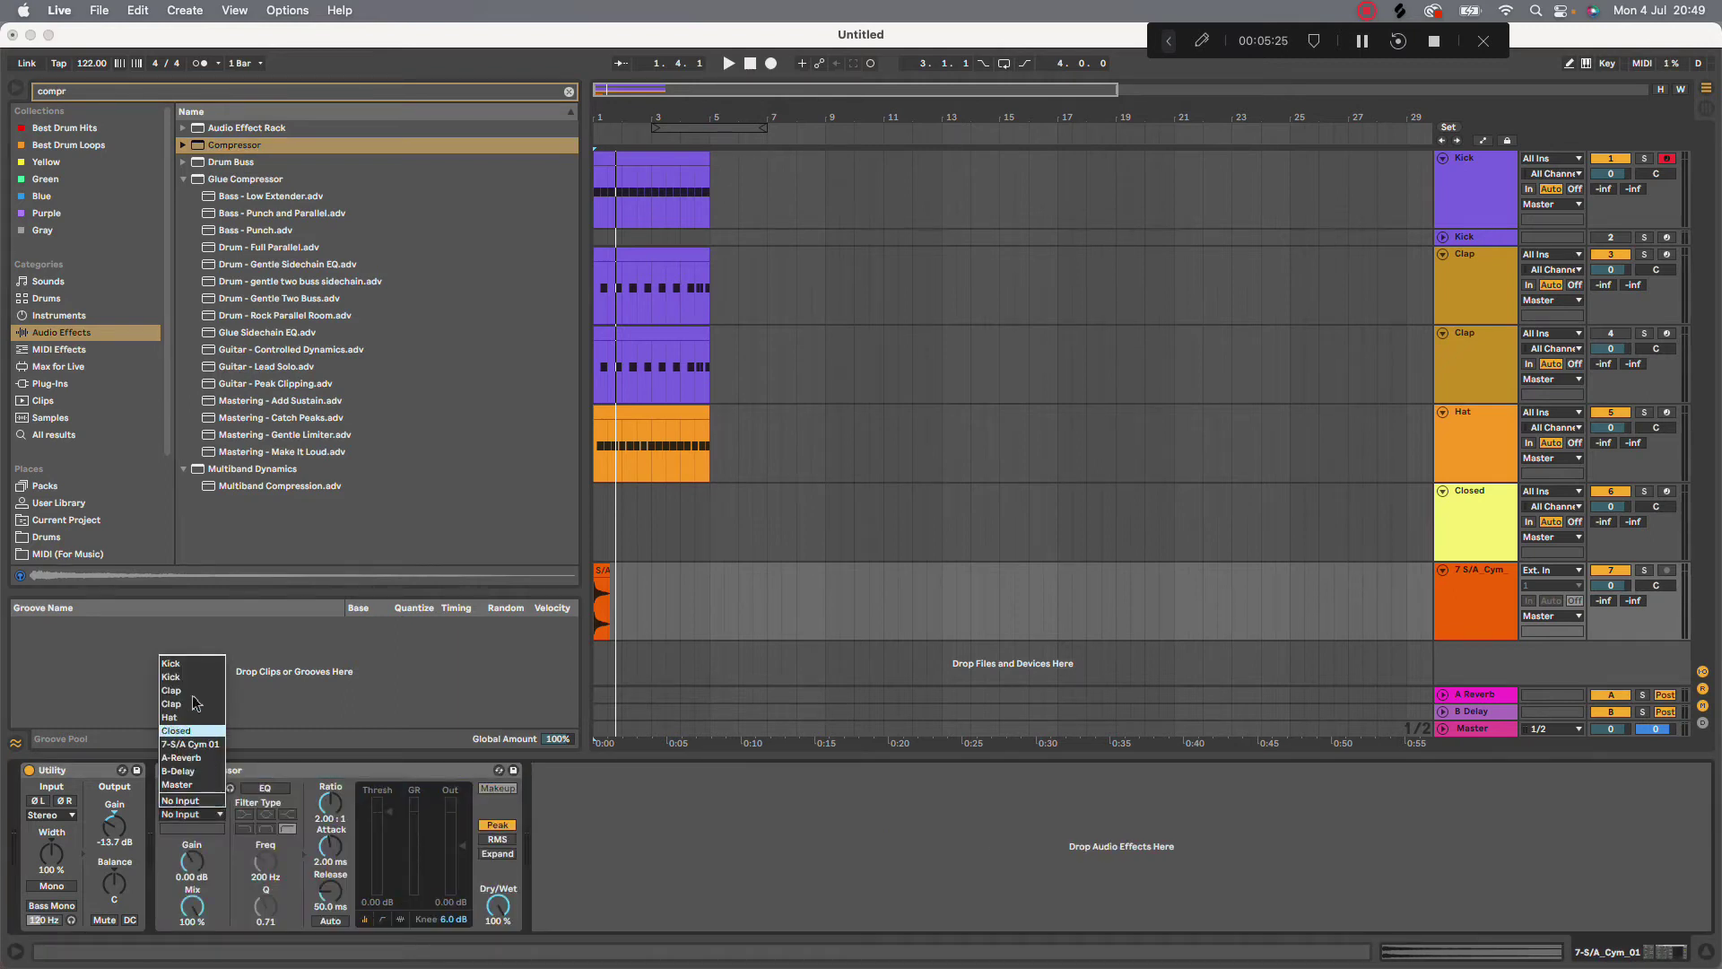
left_click(172, 664)
Adjust the Compressor's threshold to about -32 dB while playing back the cymbal with the kick
left_click_drag(386, 864, 388, 872)
key("space")
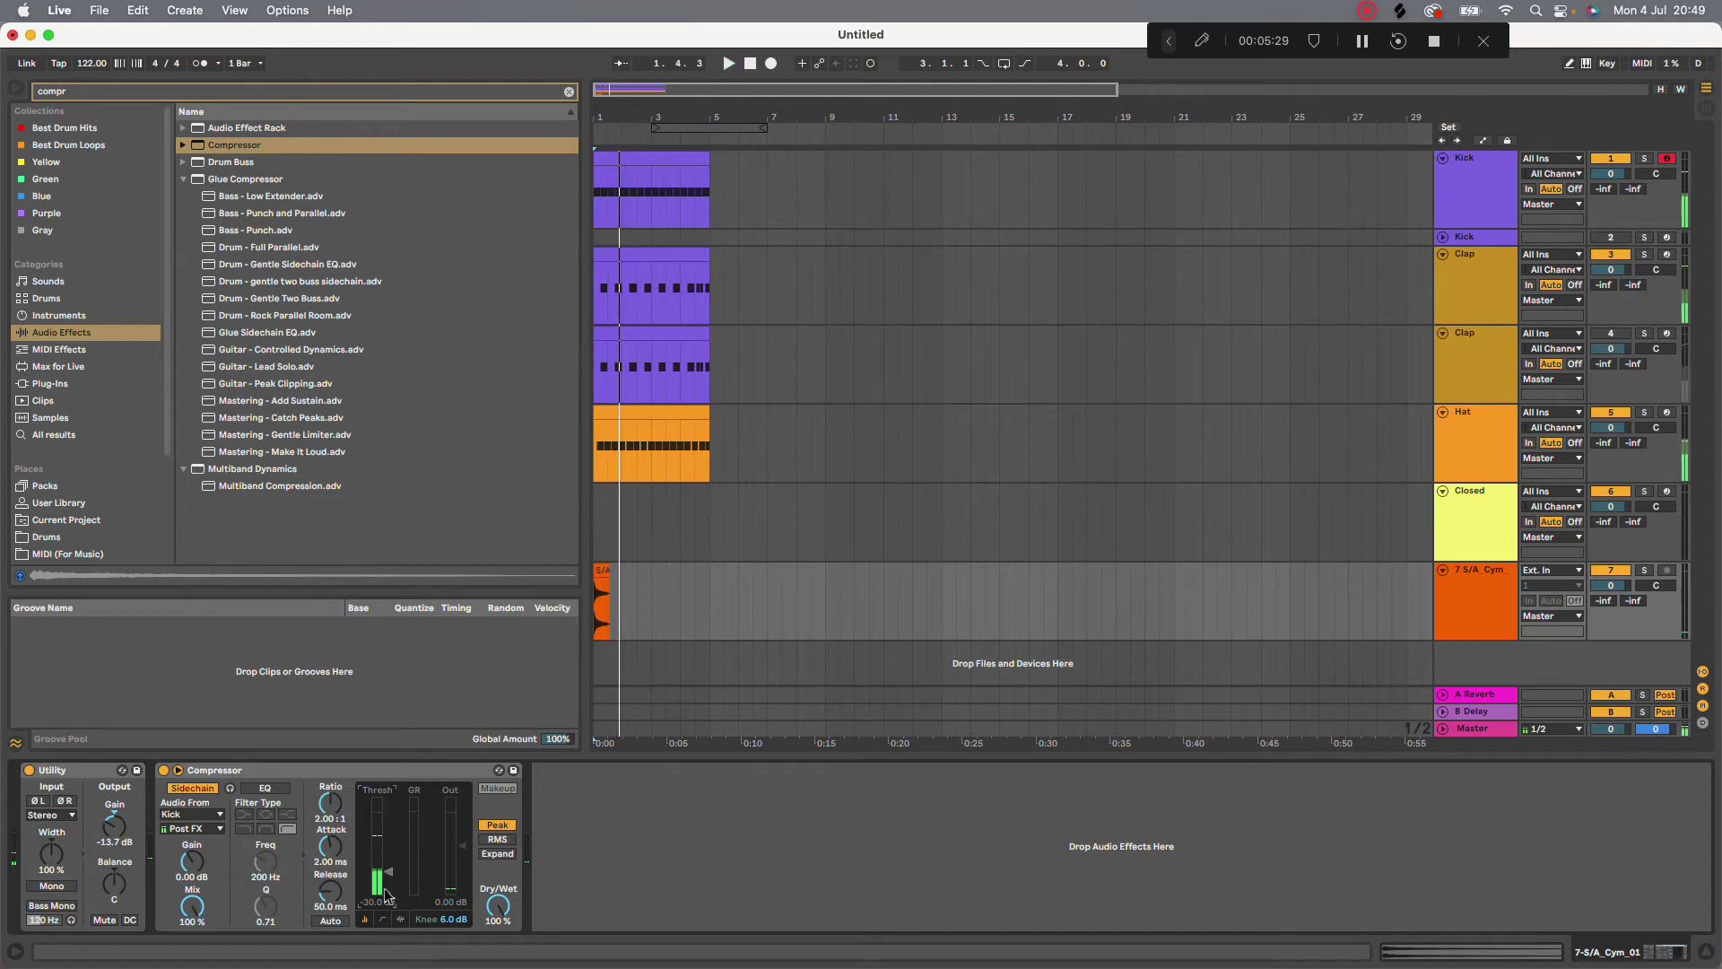
key("space")
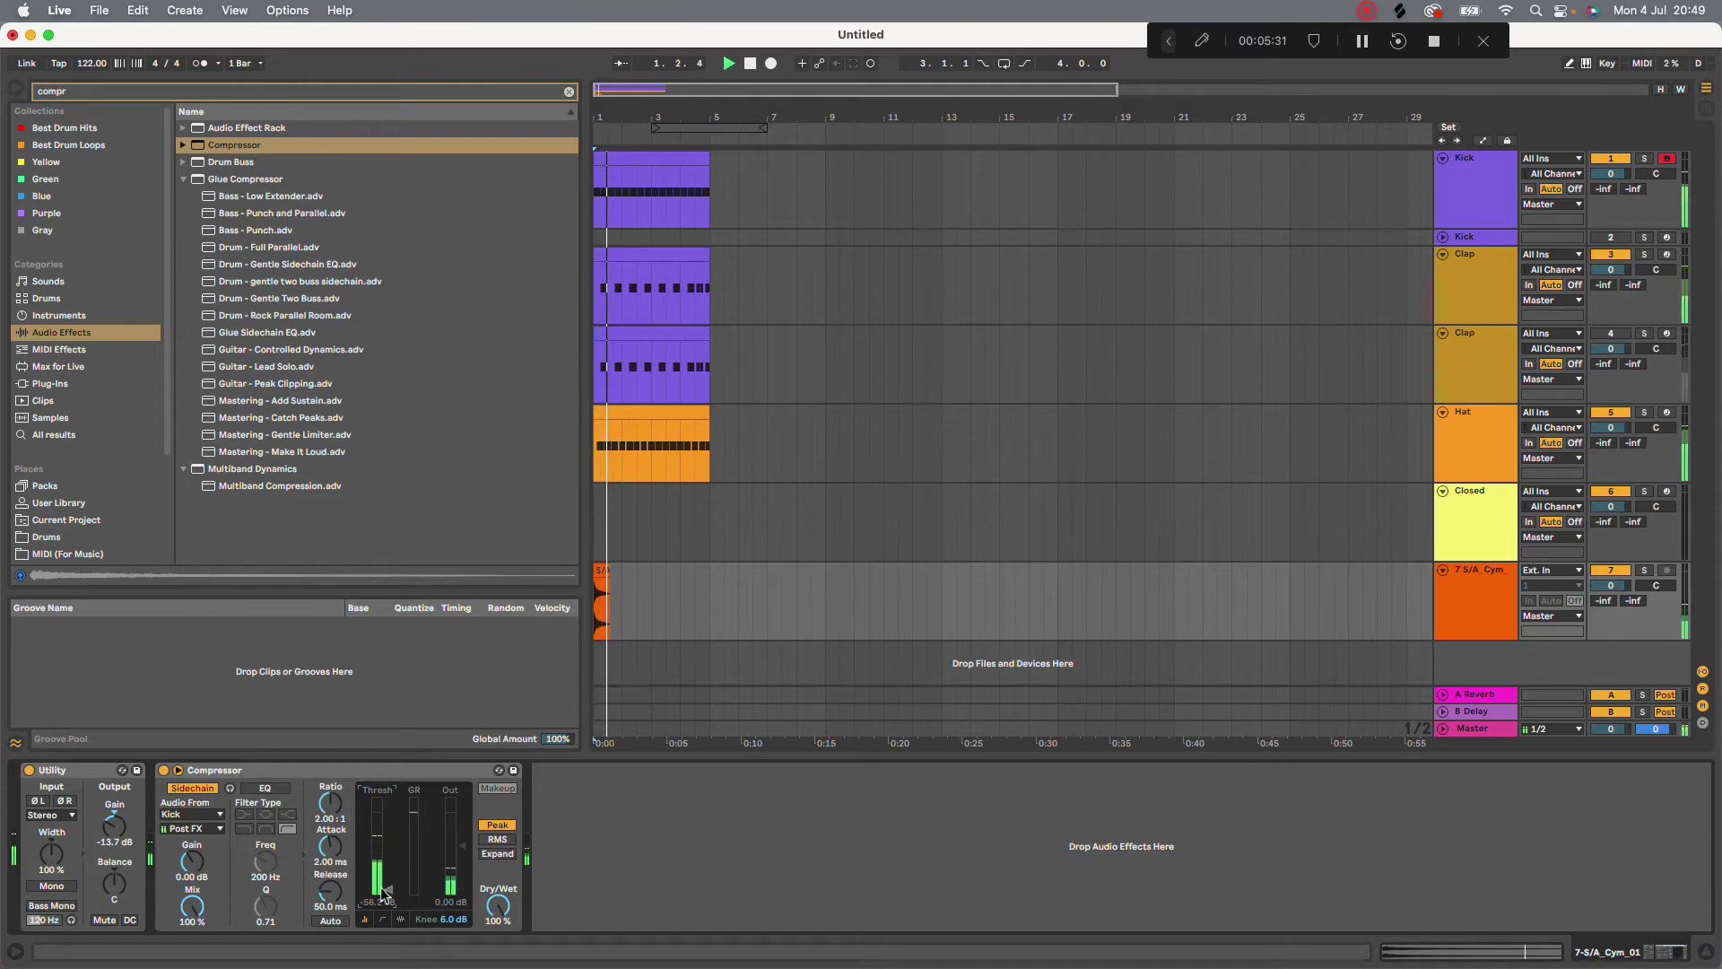
left_click_drag(382, 890, 382, 874)
key("space")
key("space")
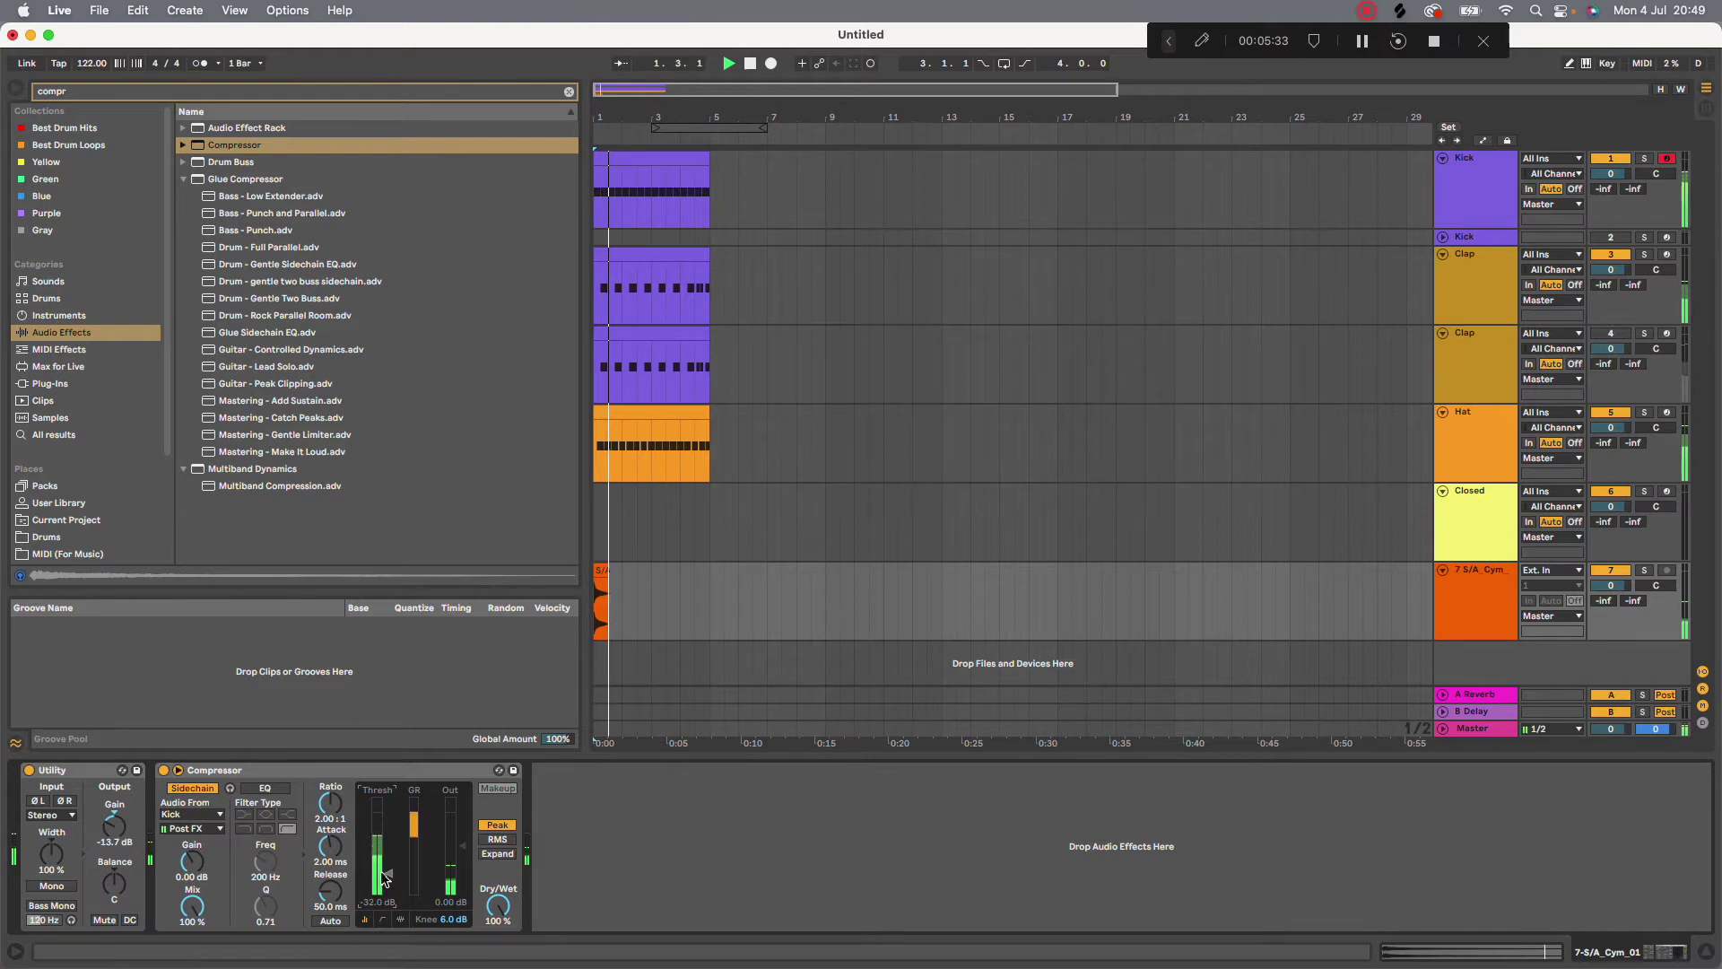
Reactivate the second Clap track, play back the loop and select the Closed track
left_click(1348, 554)
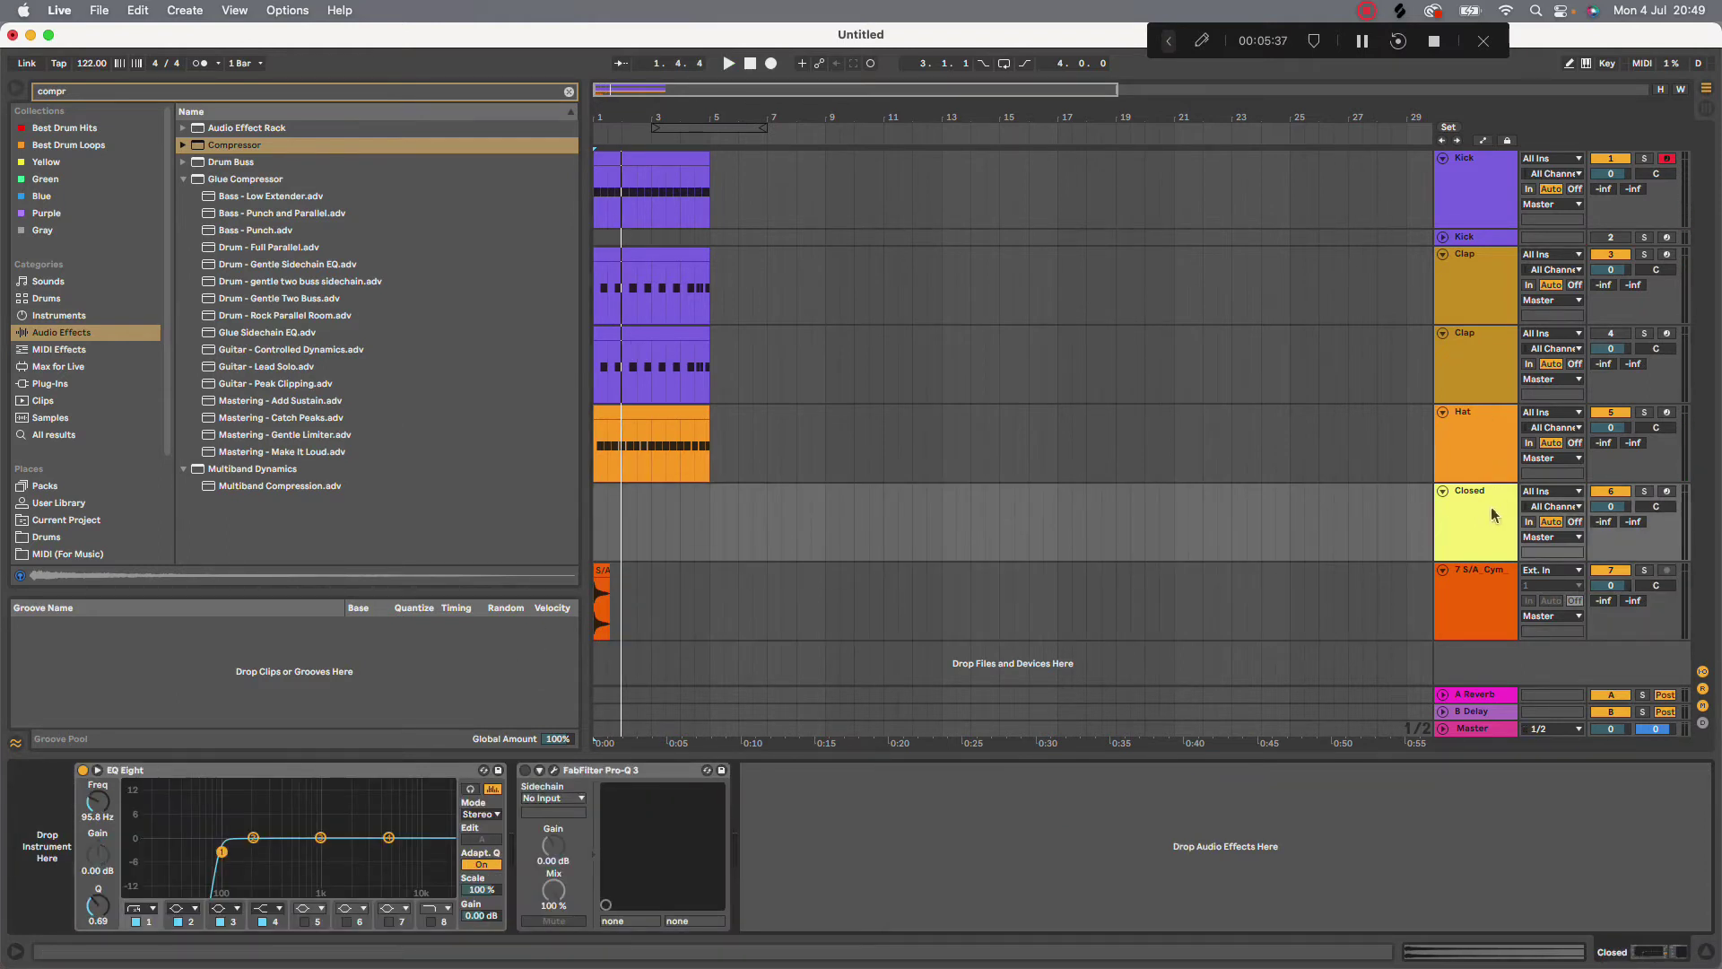
left_click(1485, 512)
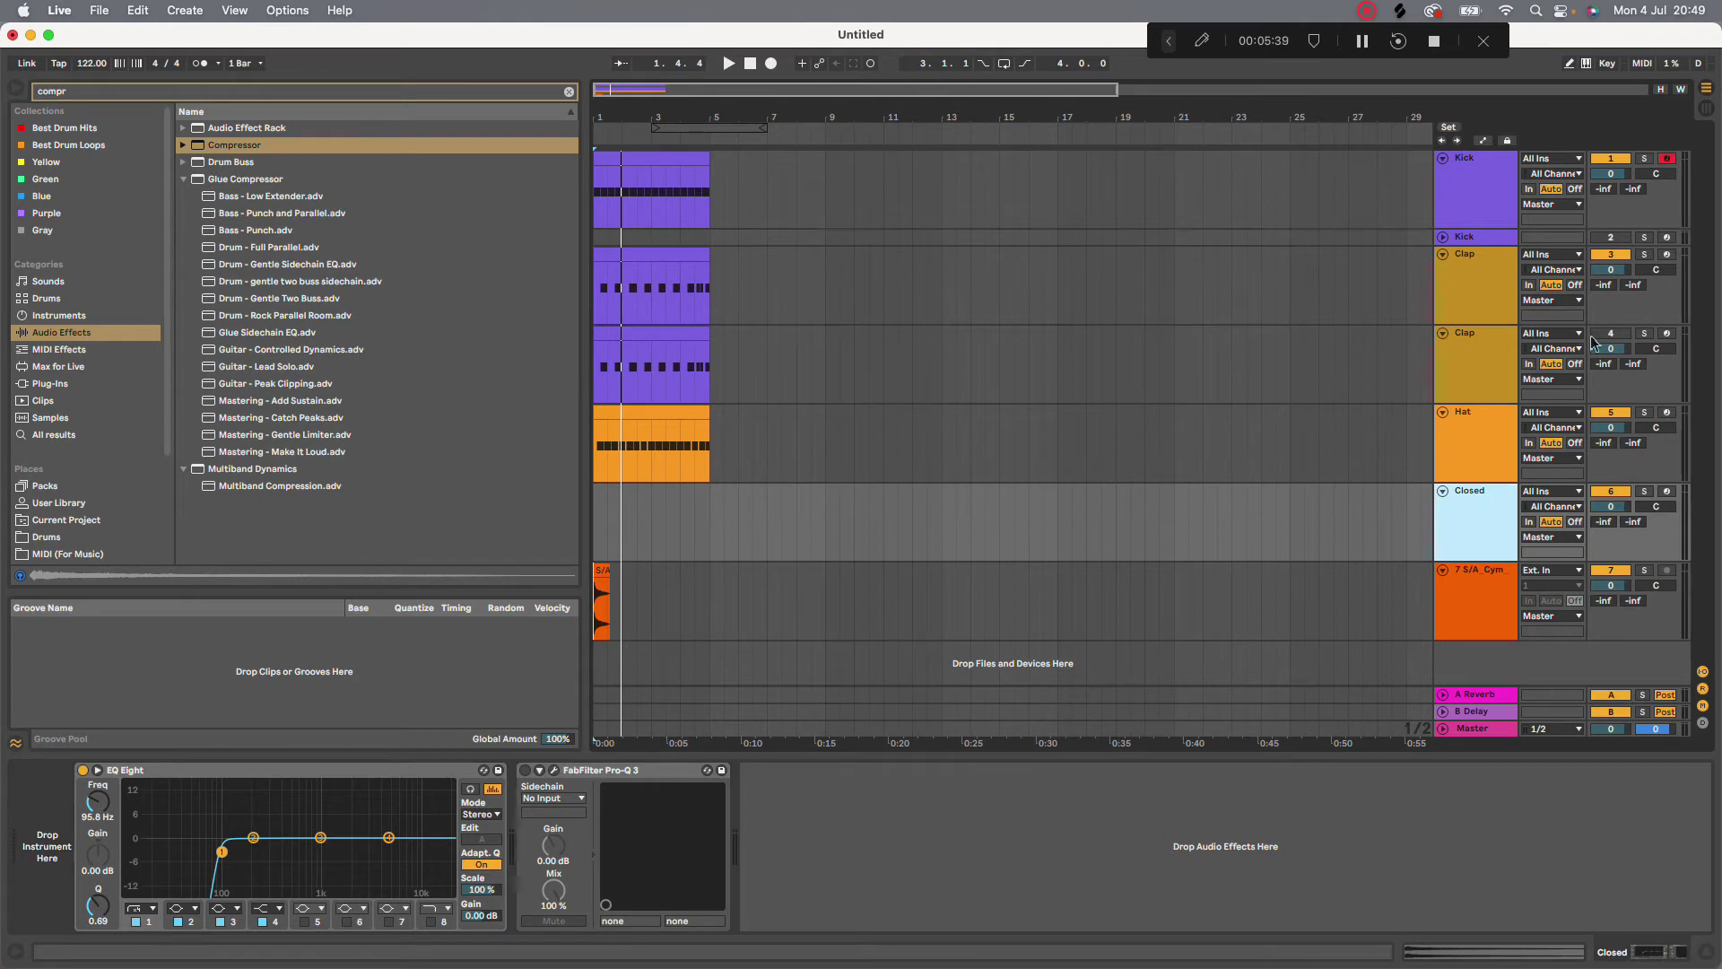
key("space")
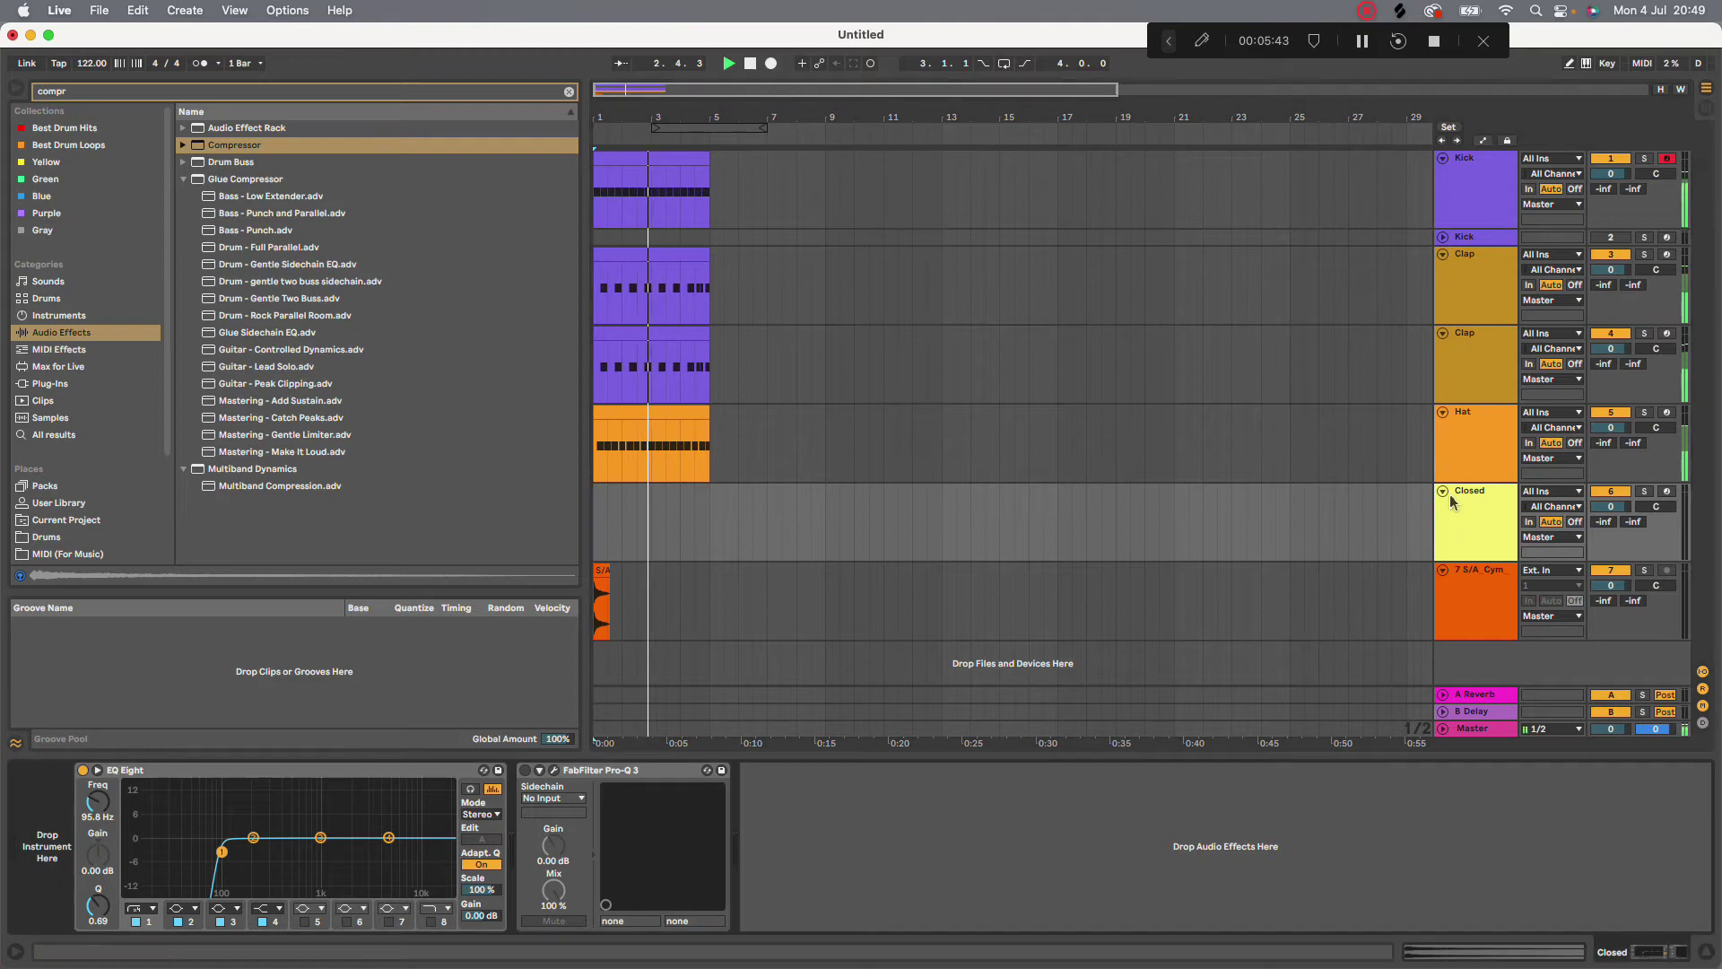
left_click(1469, 541)
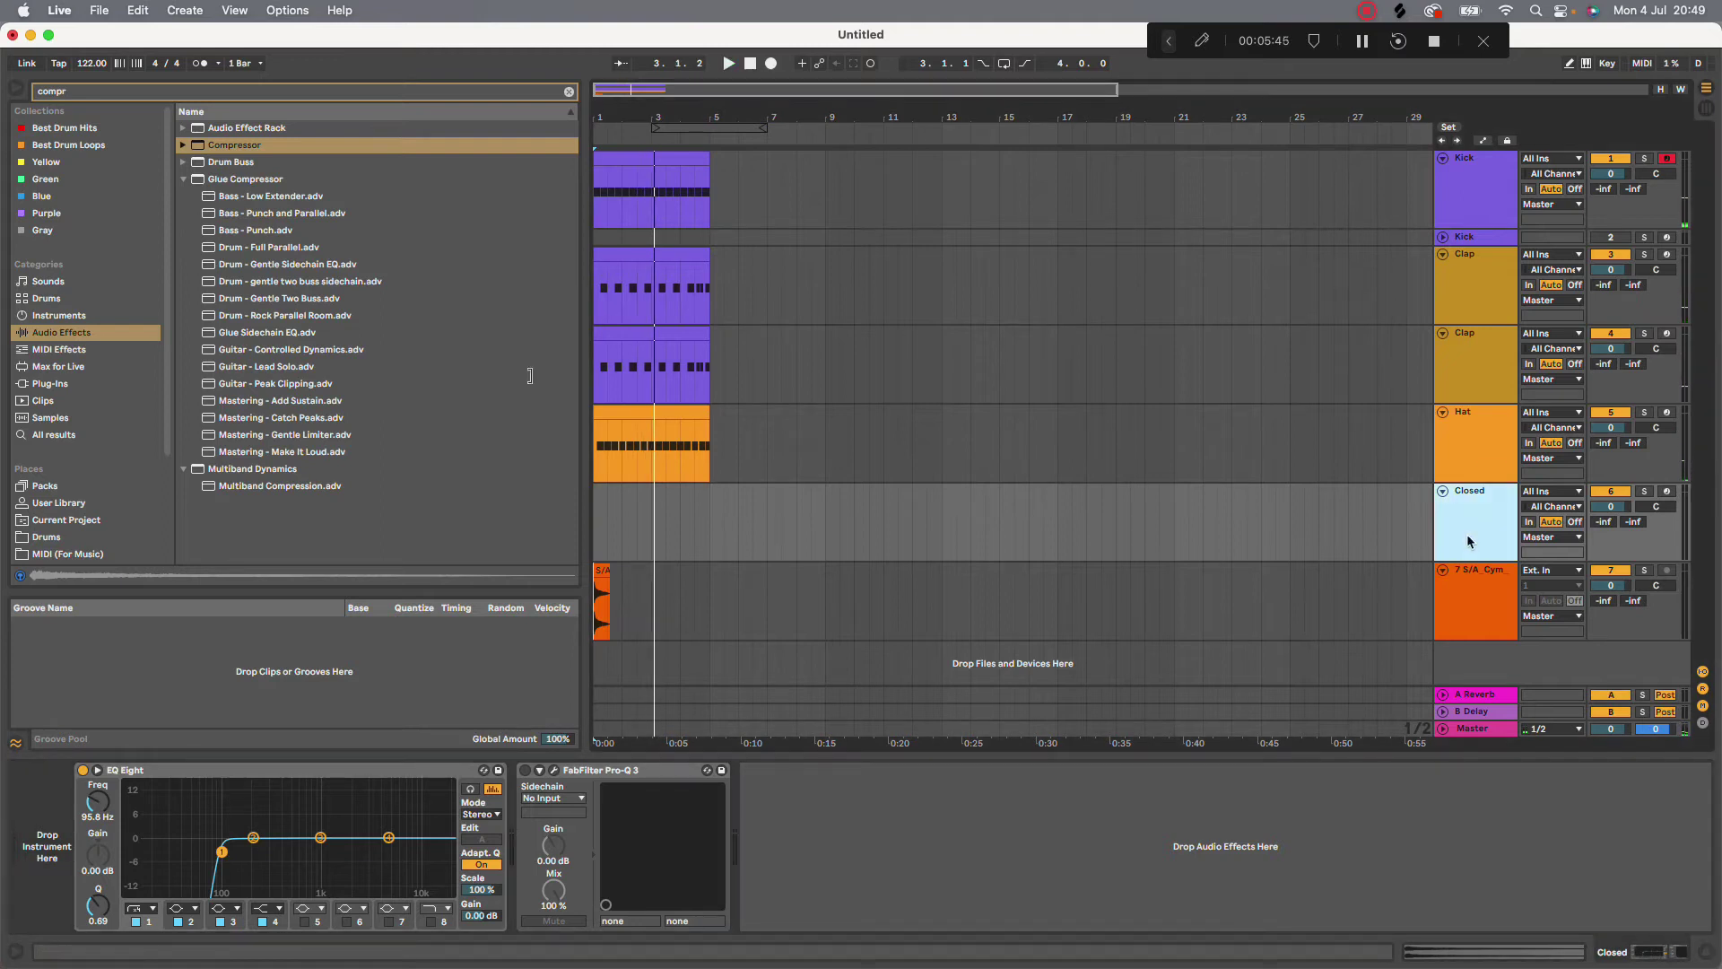
Search the Drums sample folder for "clos"
left_click(568, 93)
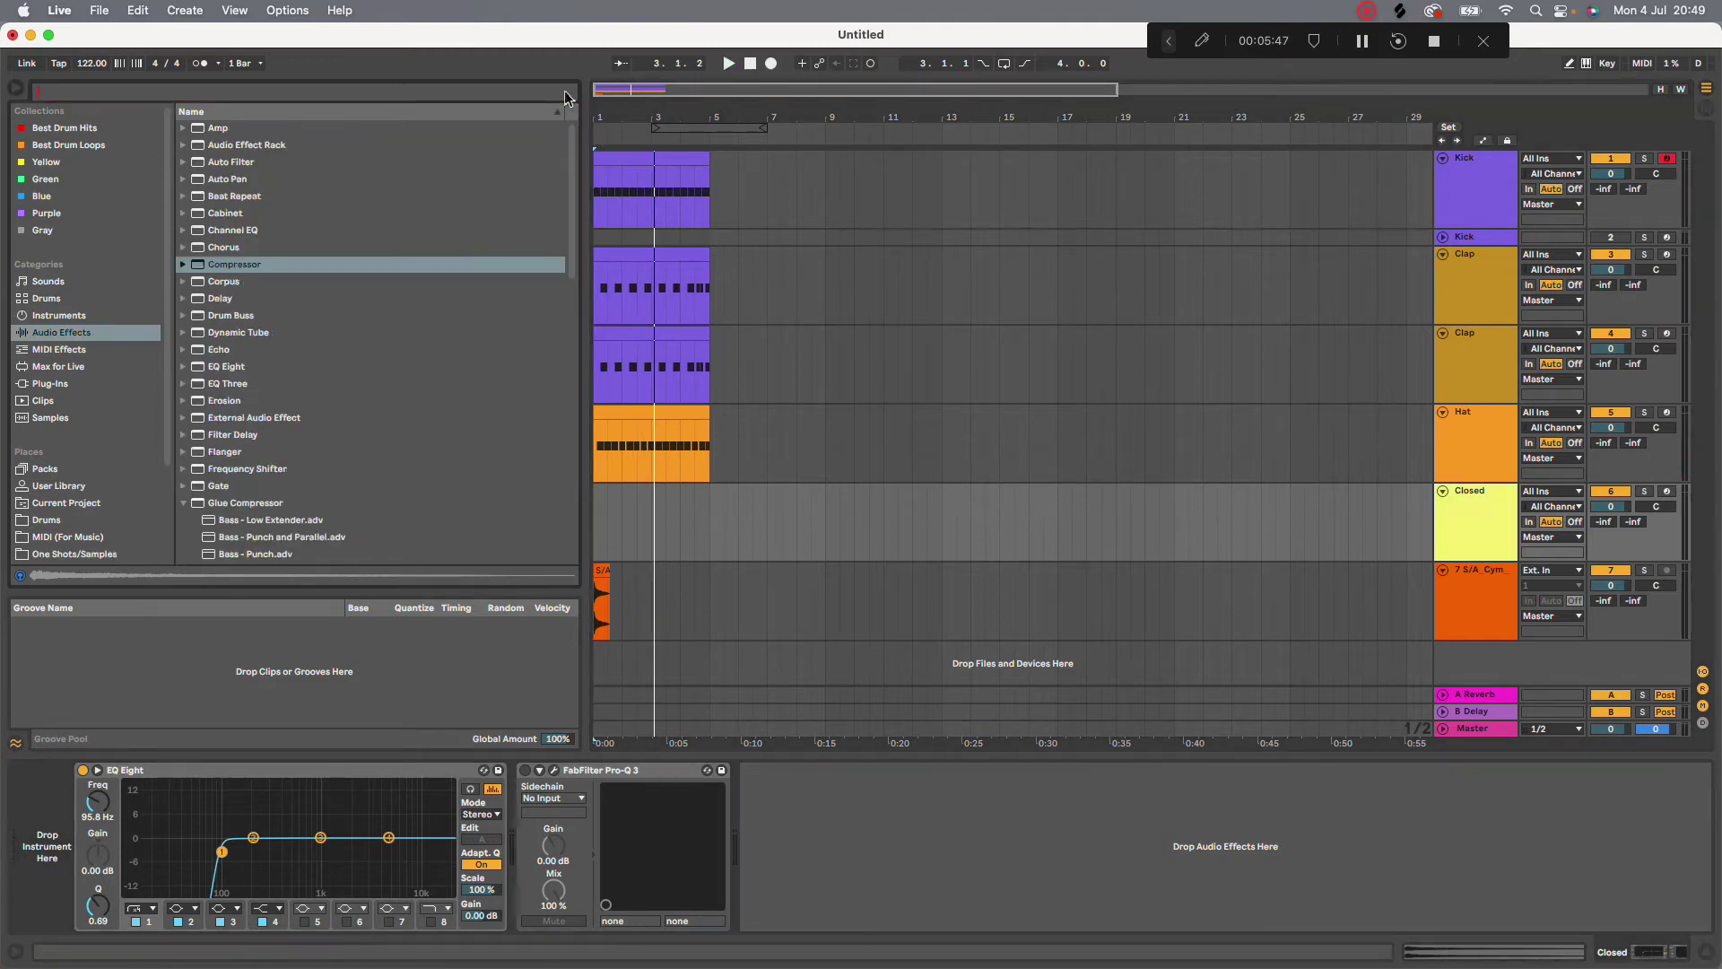
type("clos")
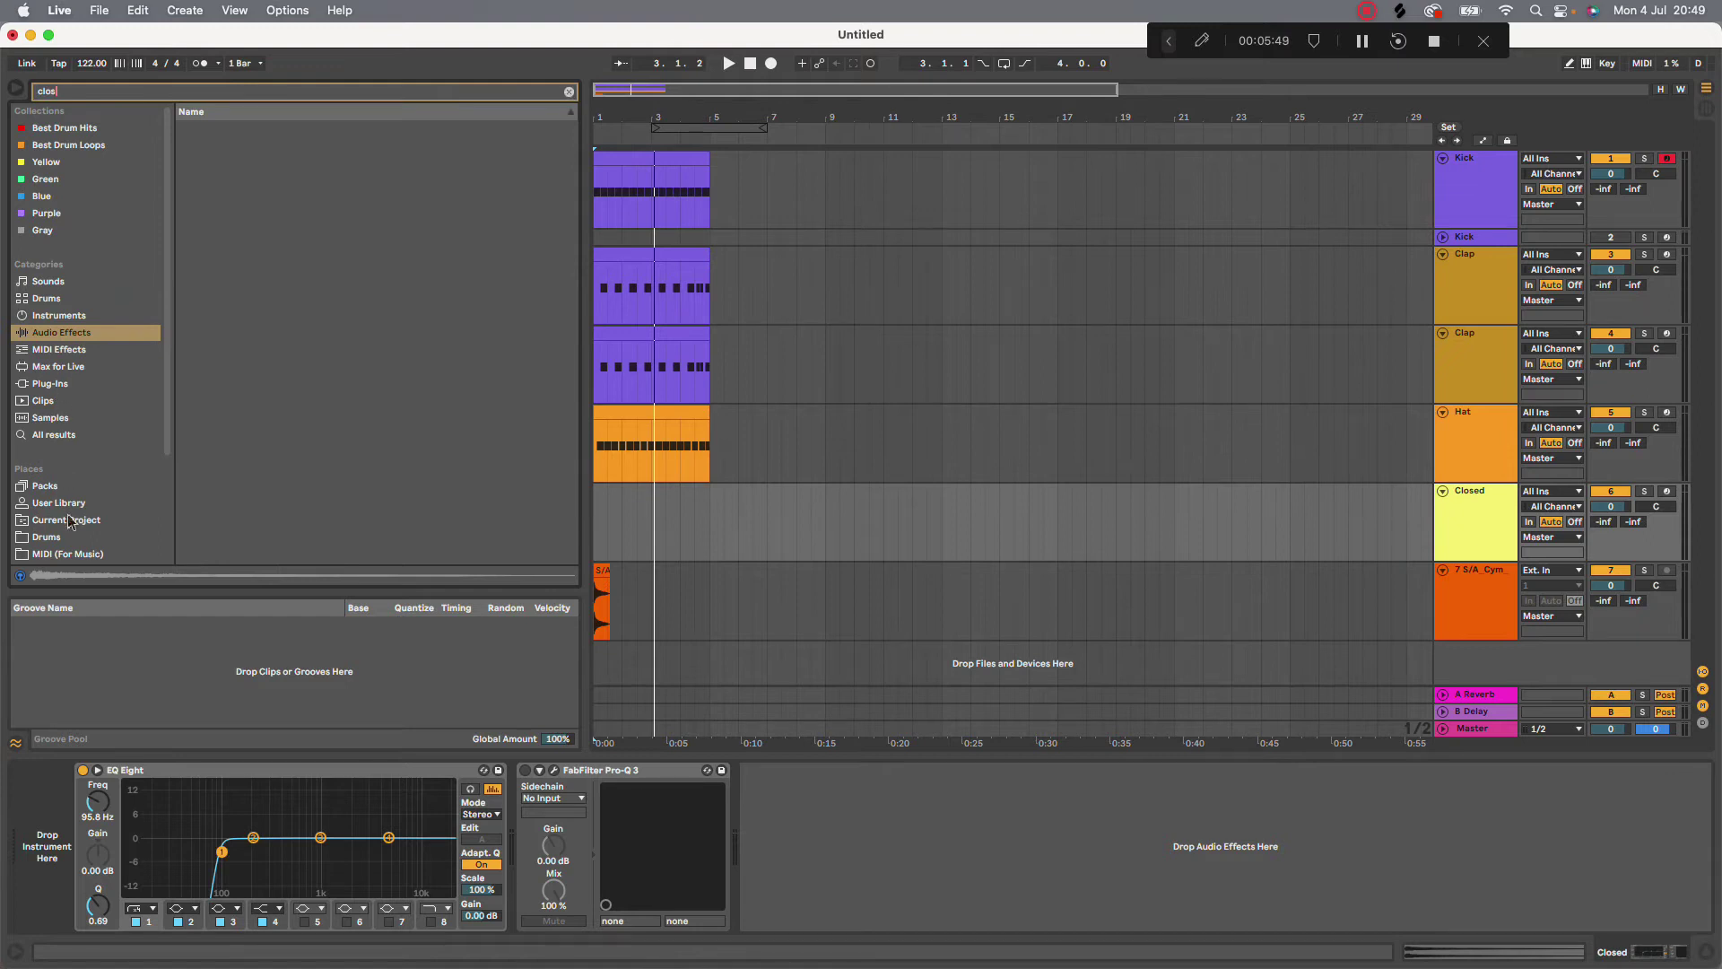
scroll(64, 547, "down", 3)
left_click(62, 440)
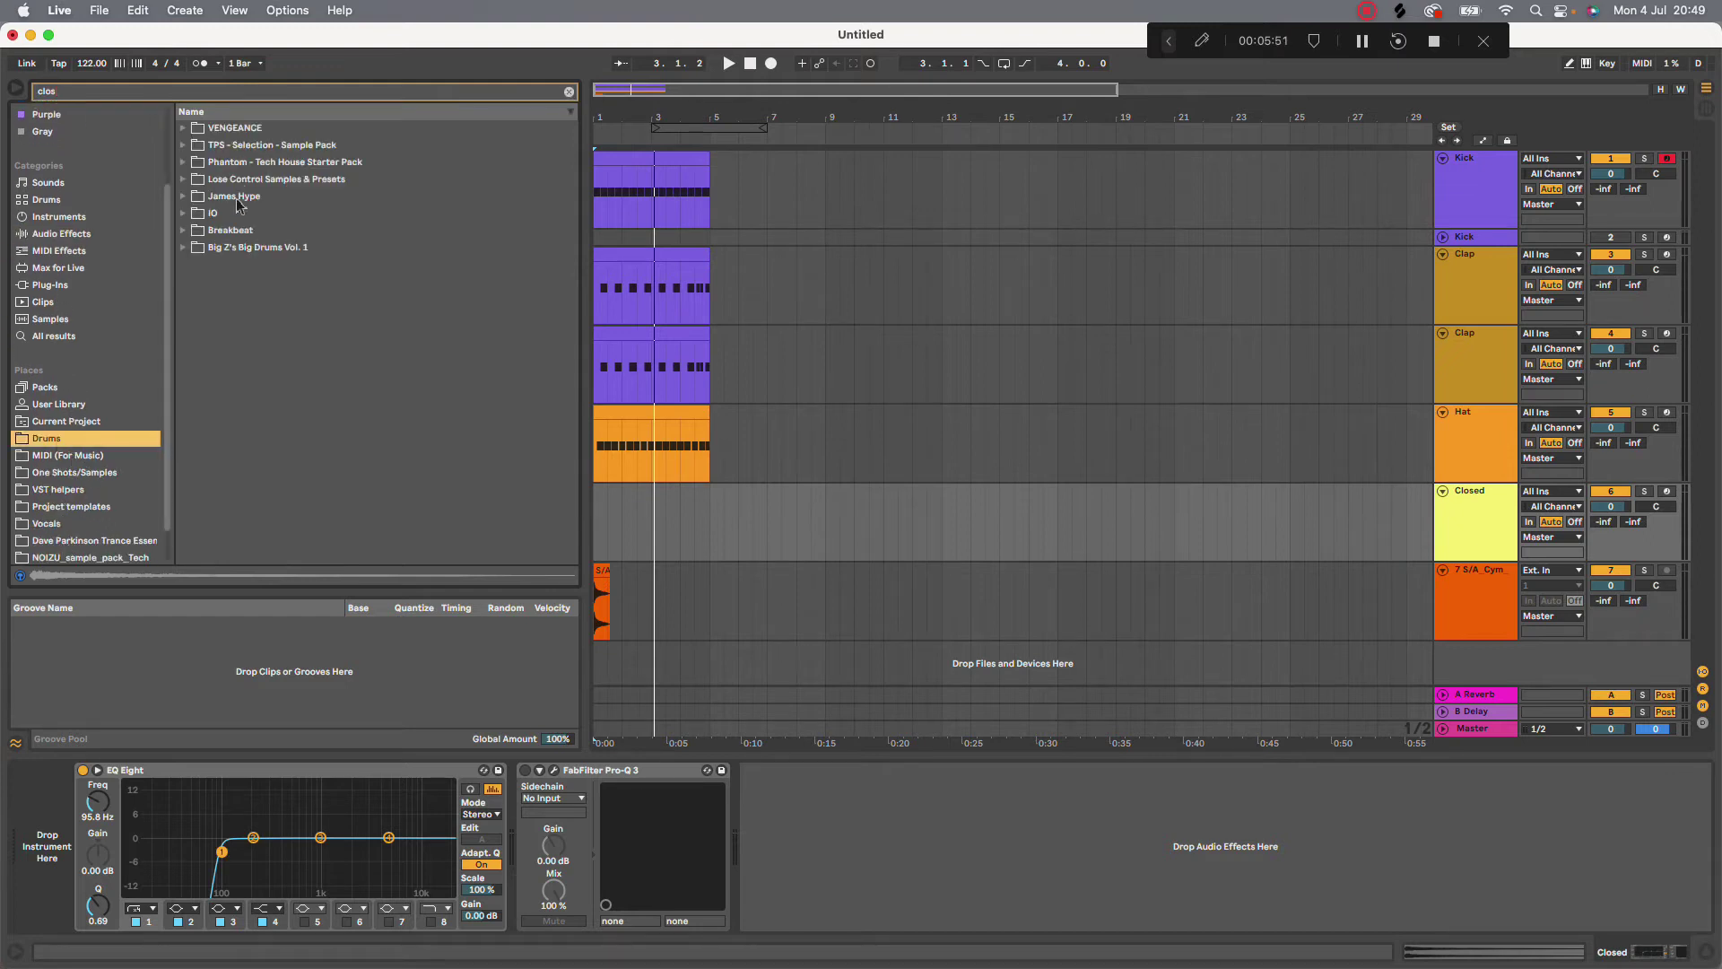
Clear the sample search and audition hats from the Smith & Anthony kit's Hihat copy folder, ending on S/A_Hat_20.wav
left_click(569, 92)
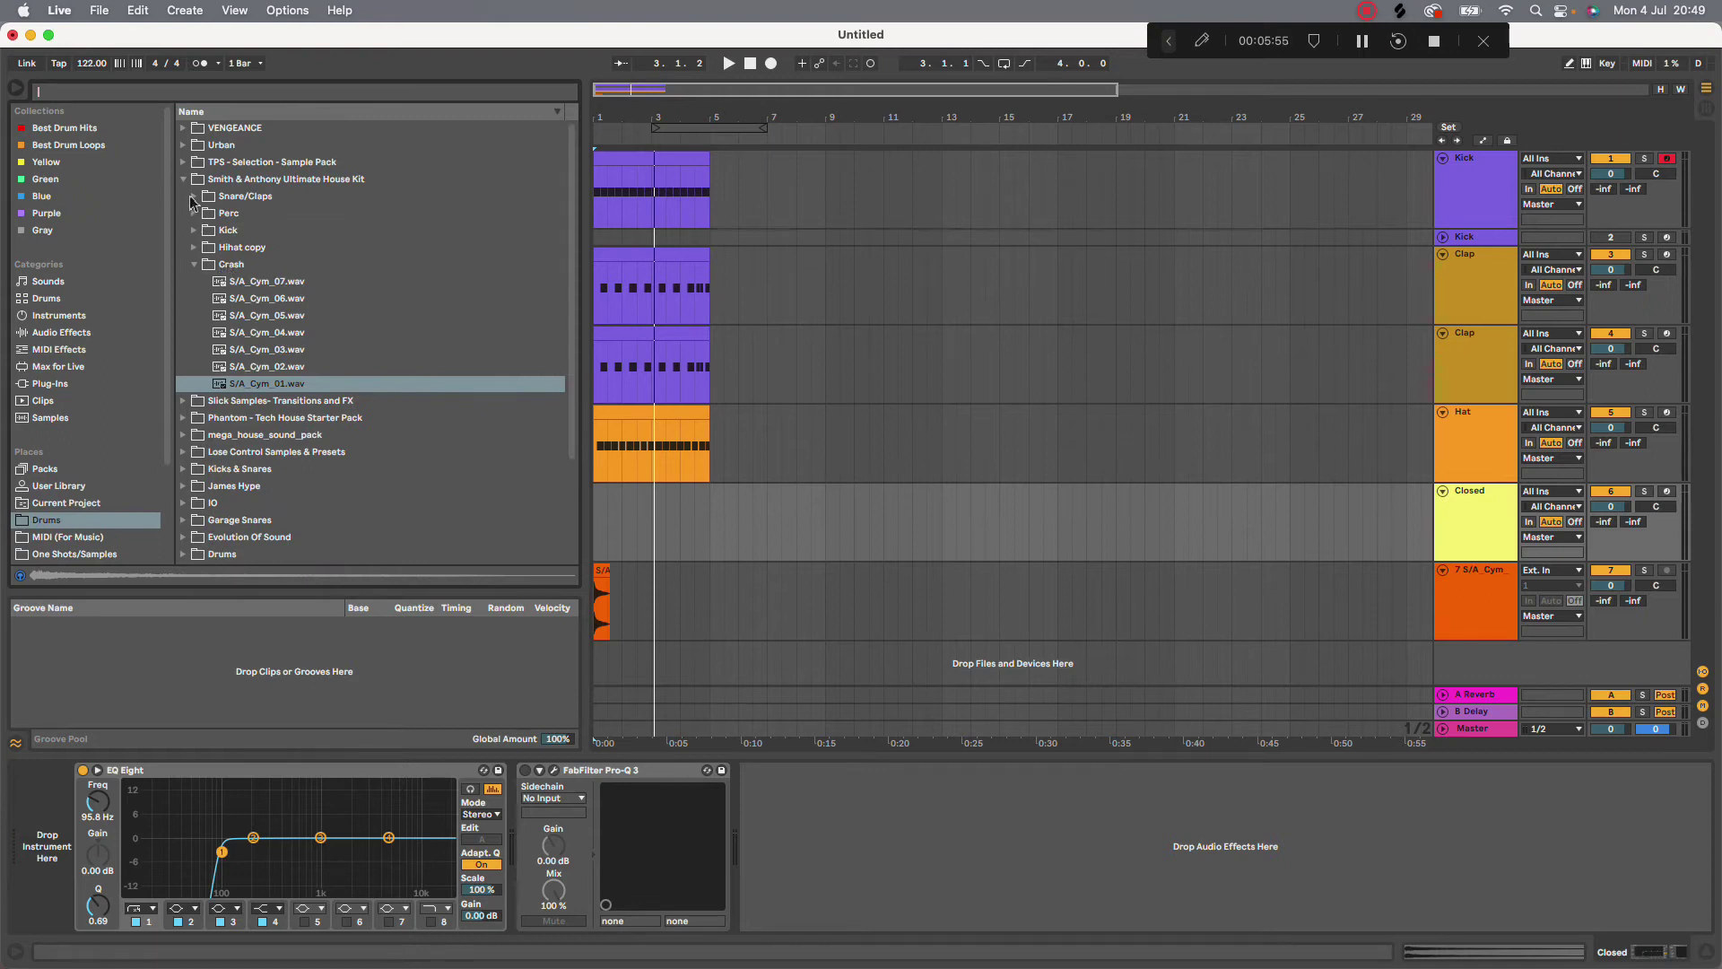
left_click(194, 247)
scroll(281, 501, "down", 7)
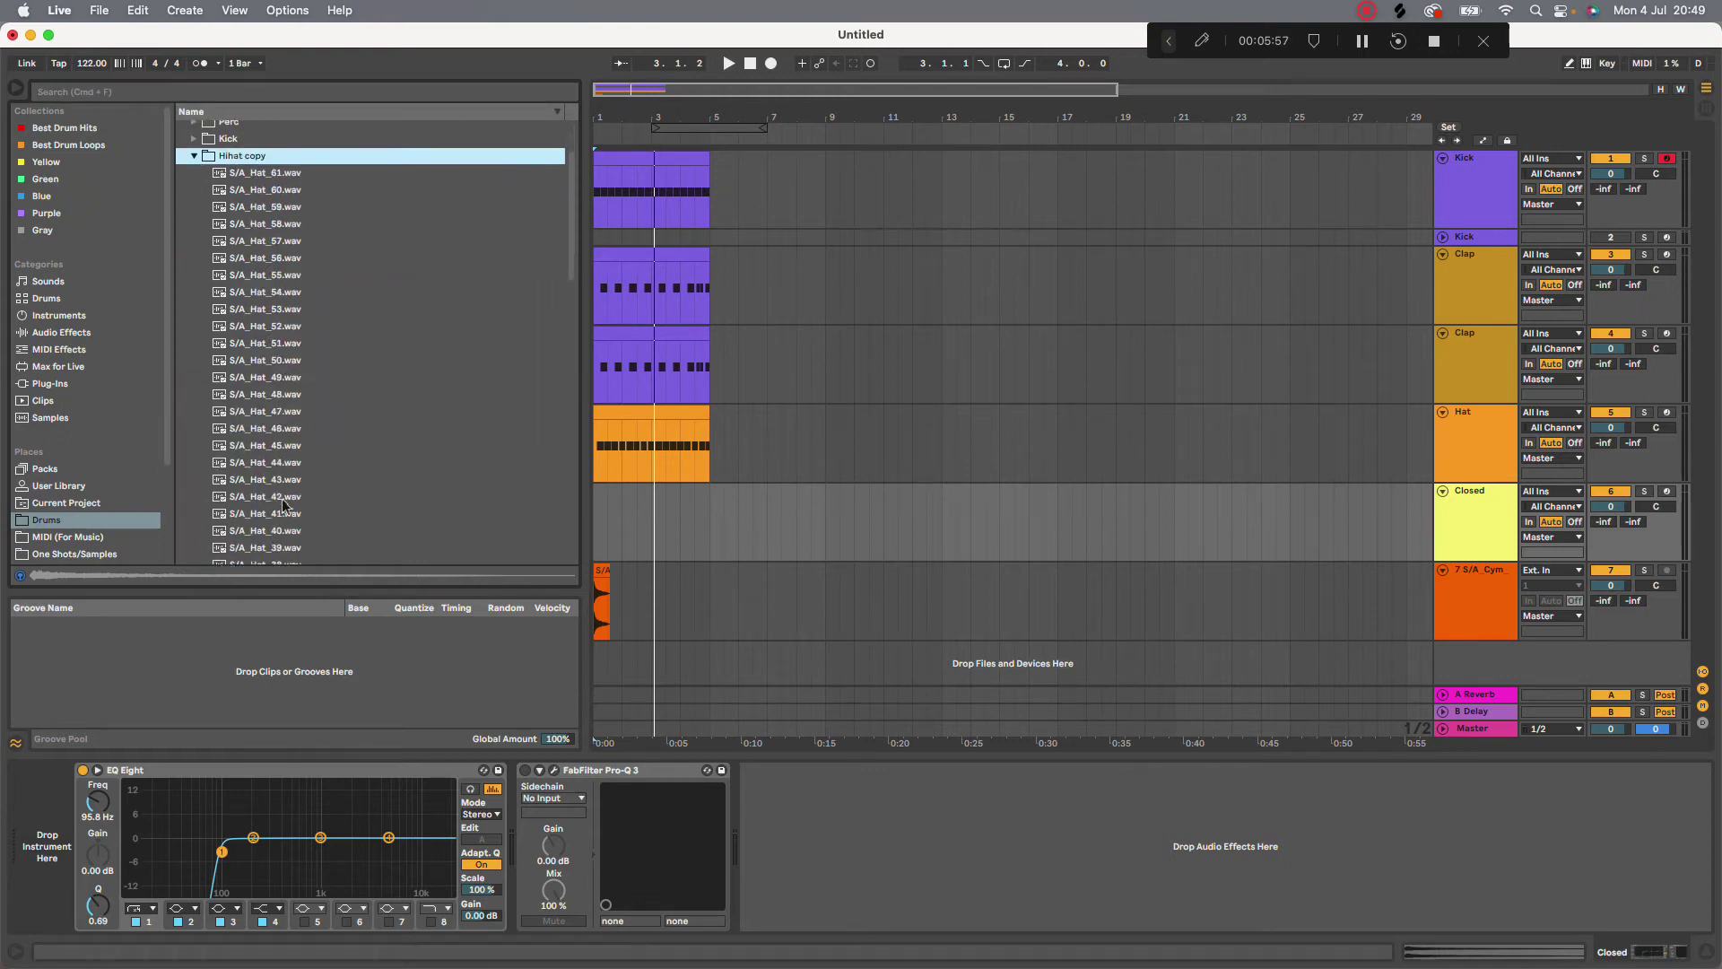
left_click(285, 500)
scroll(293, 494, "down", 4)
left_click(306, 468)
left_click(306, 503)
left_click(281, 470)
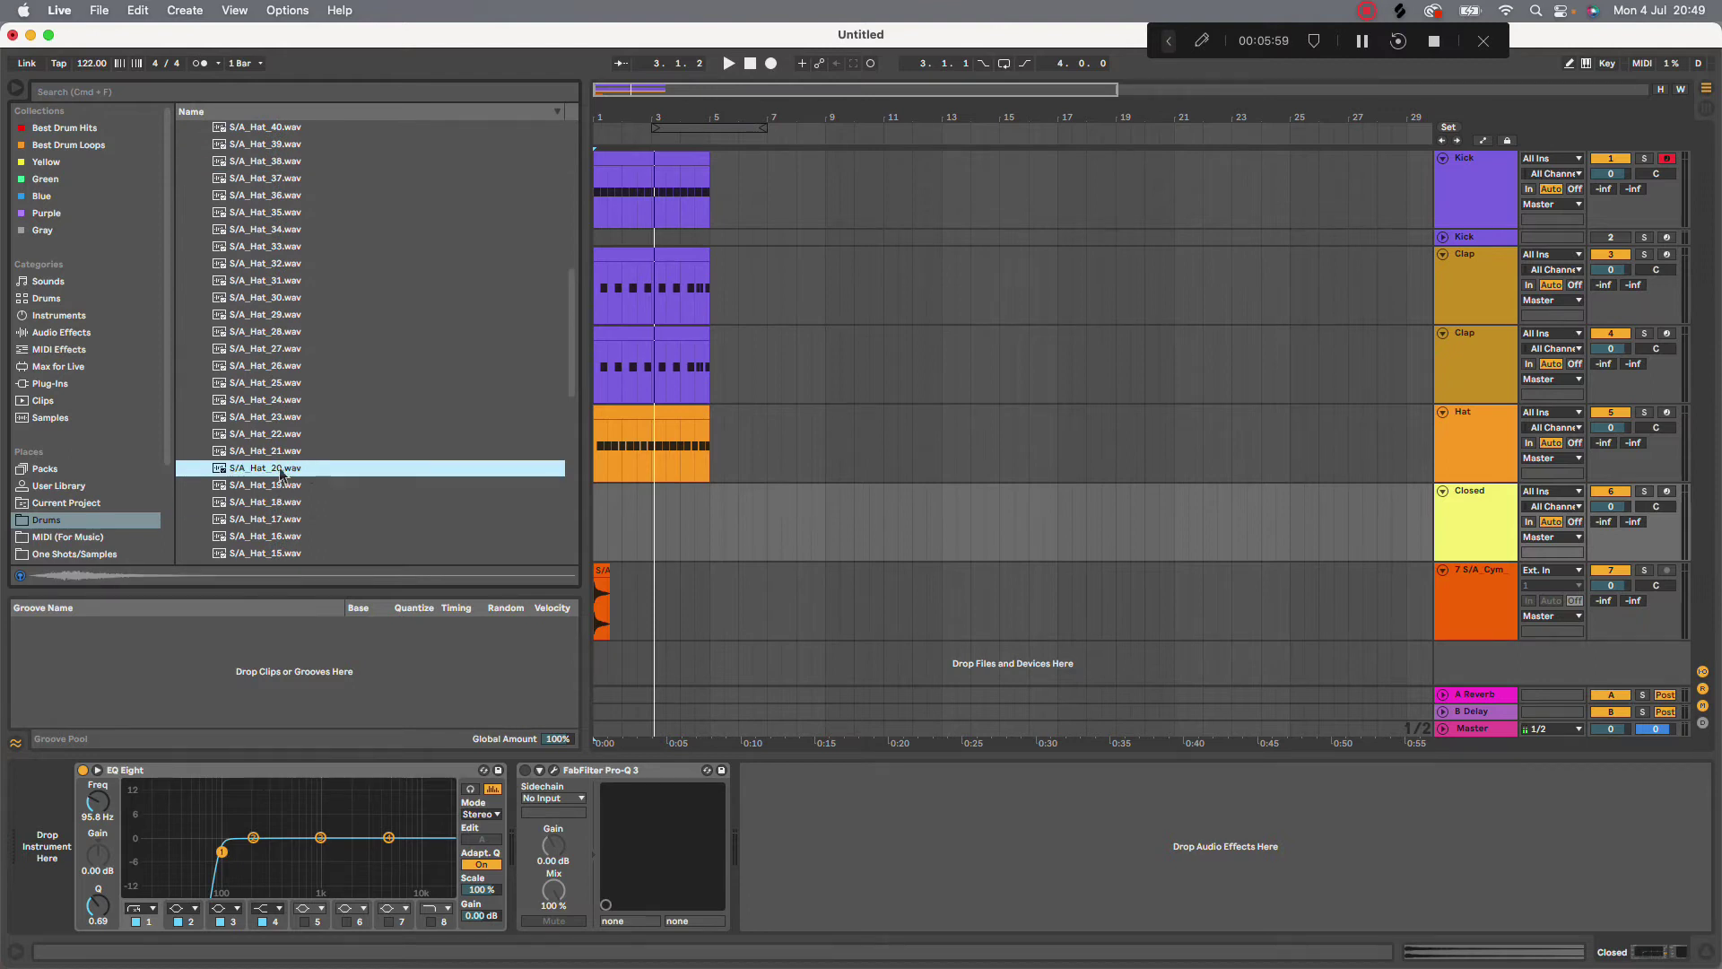
Load S/A_Hat_20.wav as the Closed track's instrument and insert an empty four-bar MIDI clip at the track's start
left_click(1468, 498)
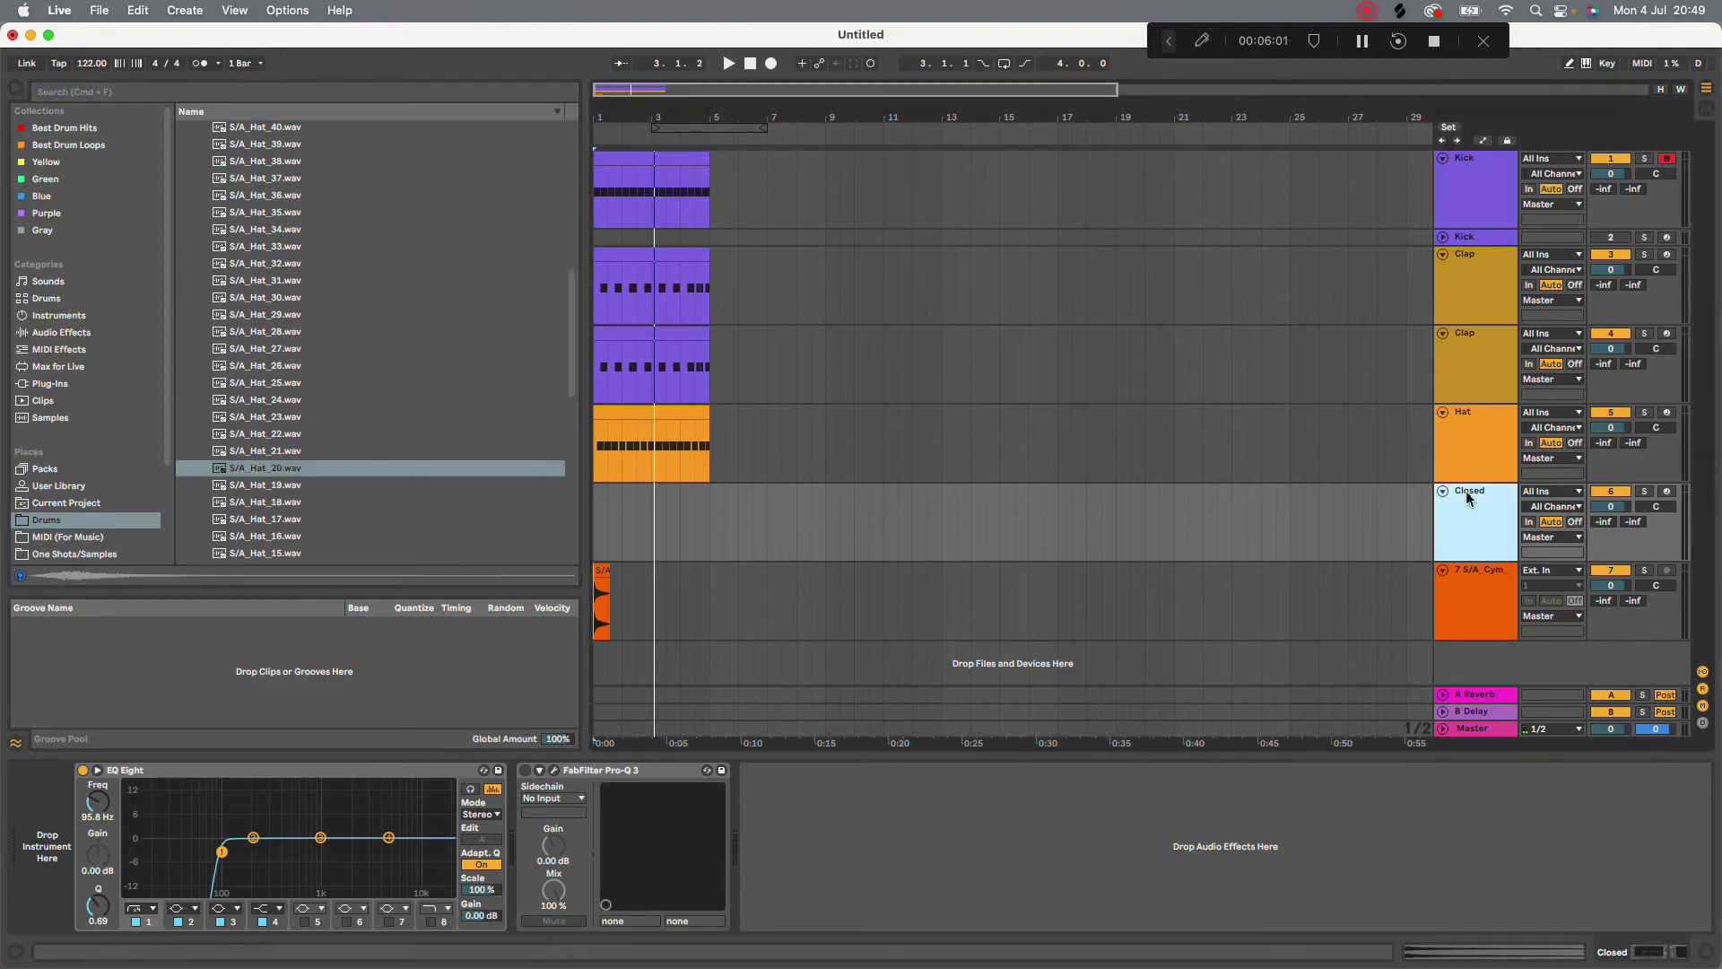
double_click(249, 469)
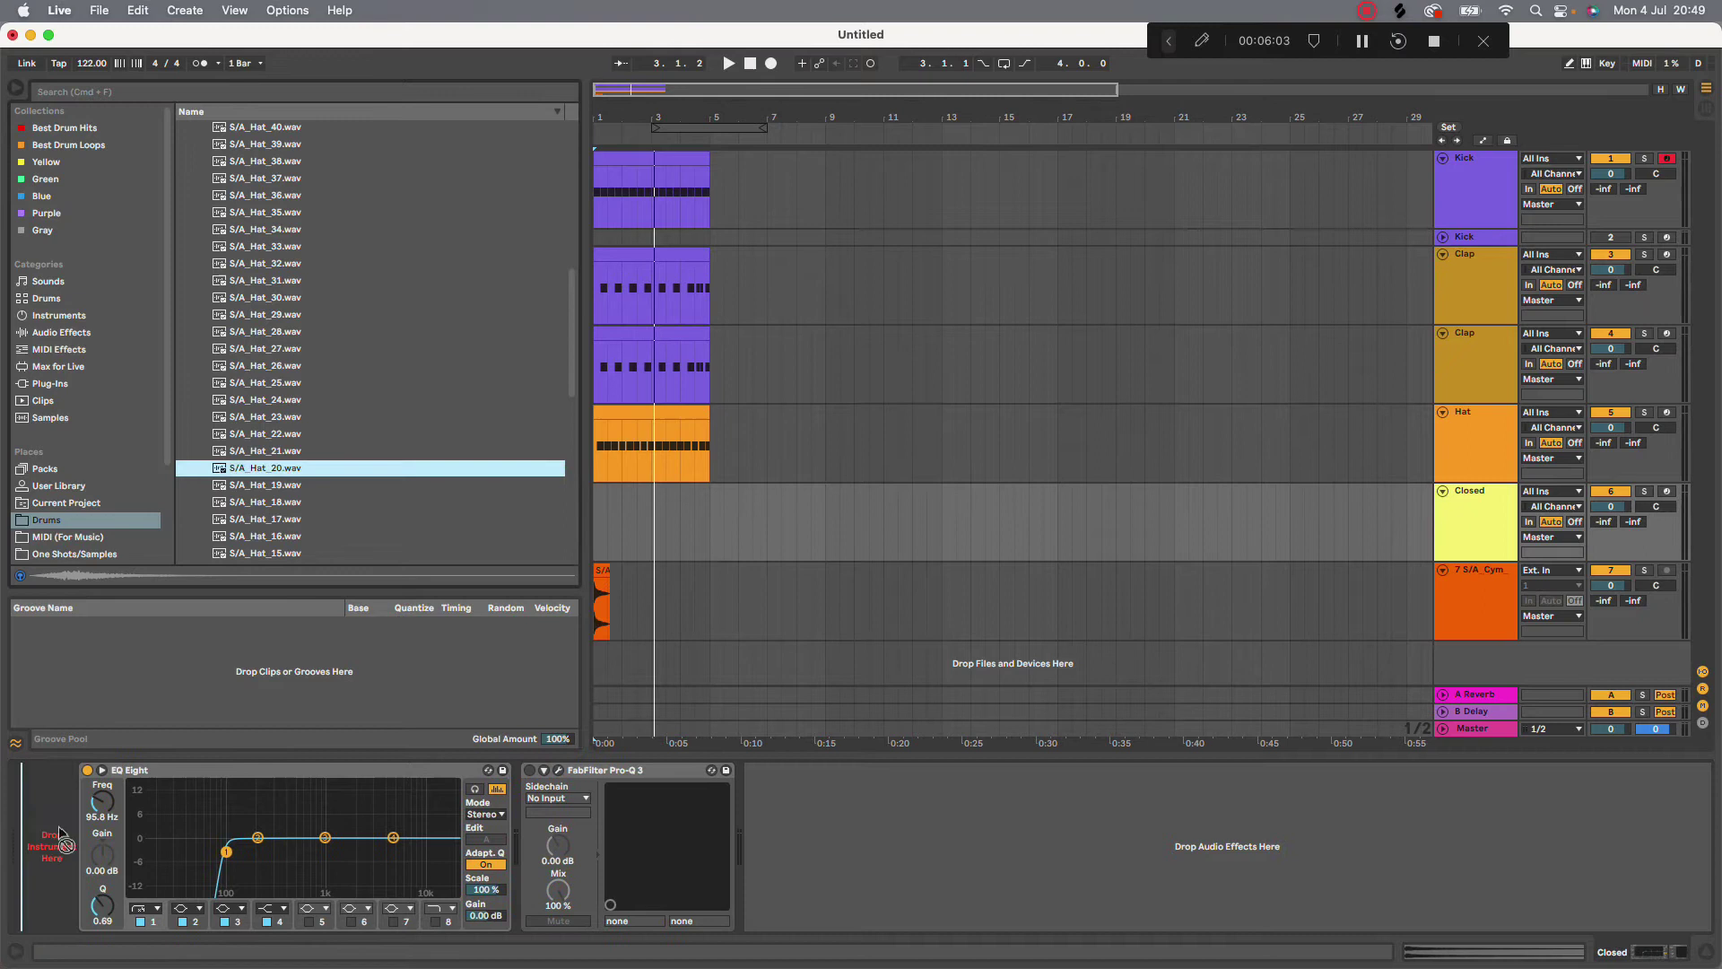
left_click_drag(716, 501, 594, 503)
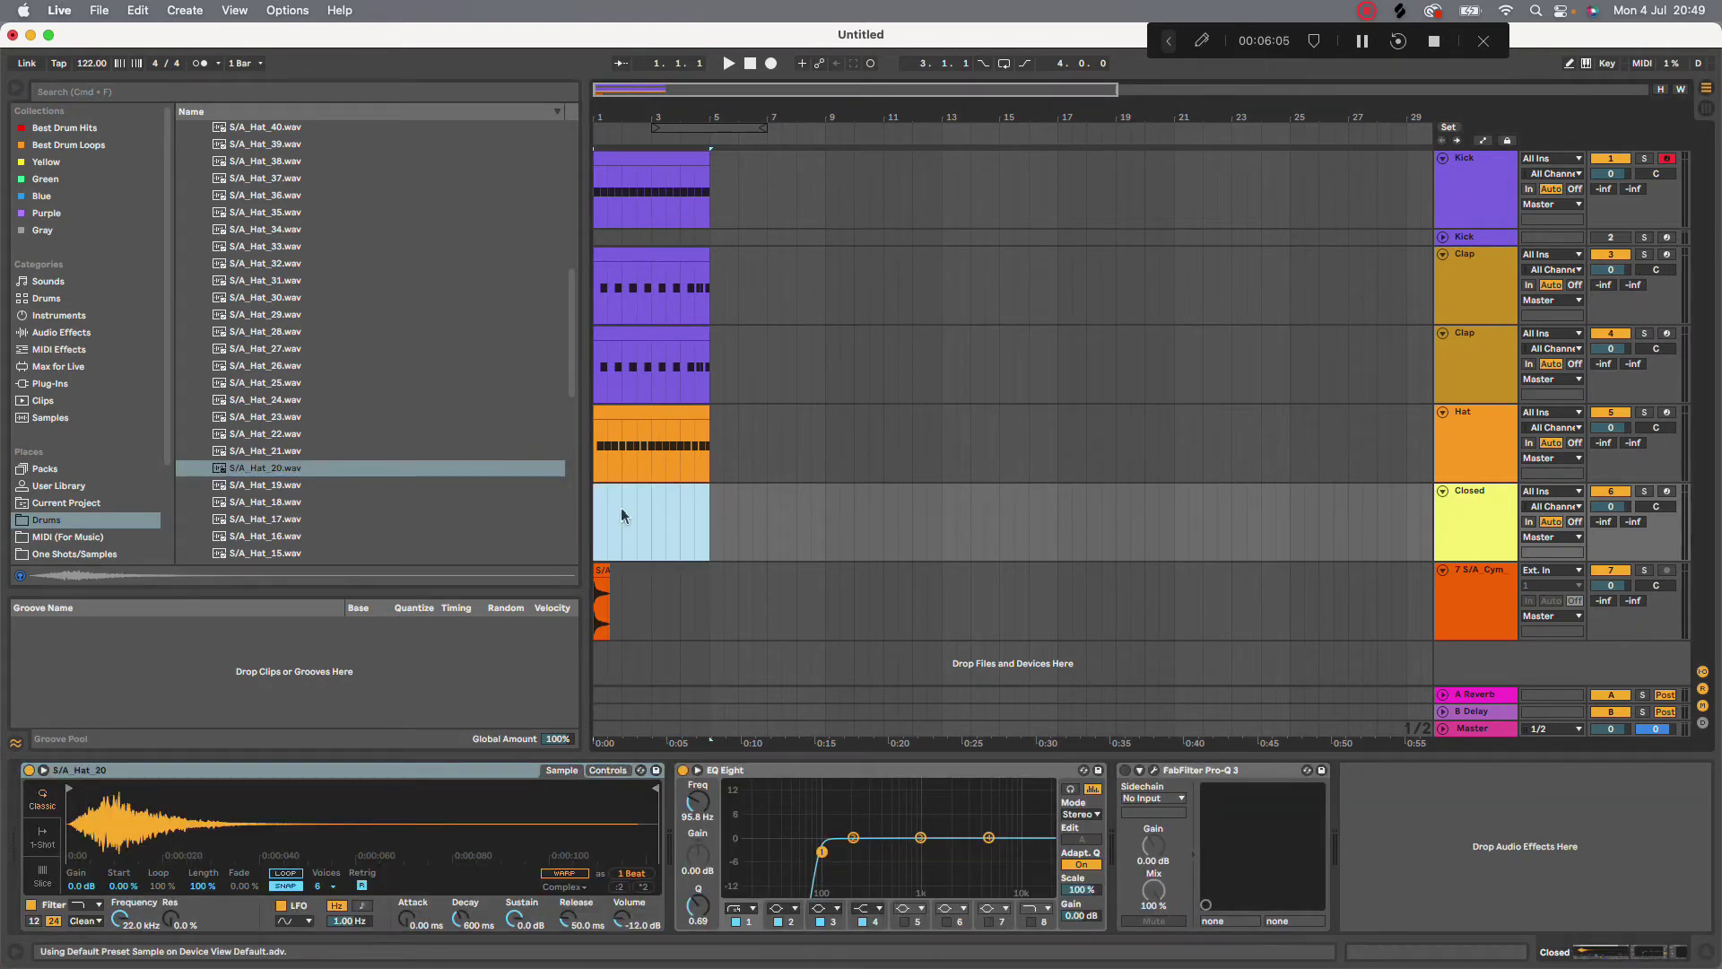
right_click(620, 508)
left_click(677, 660)
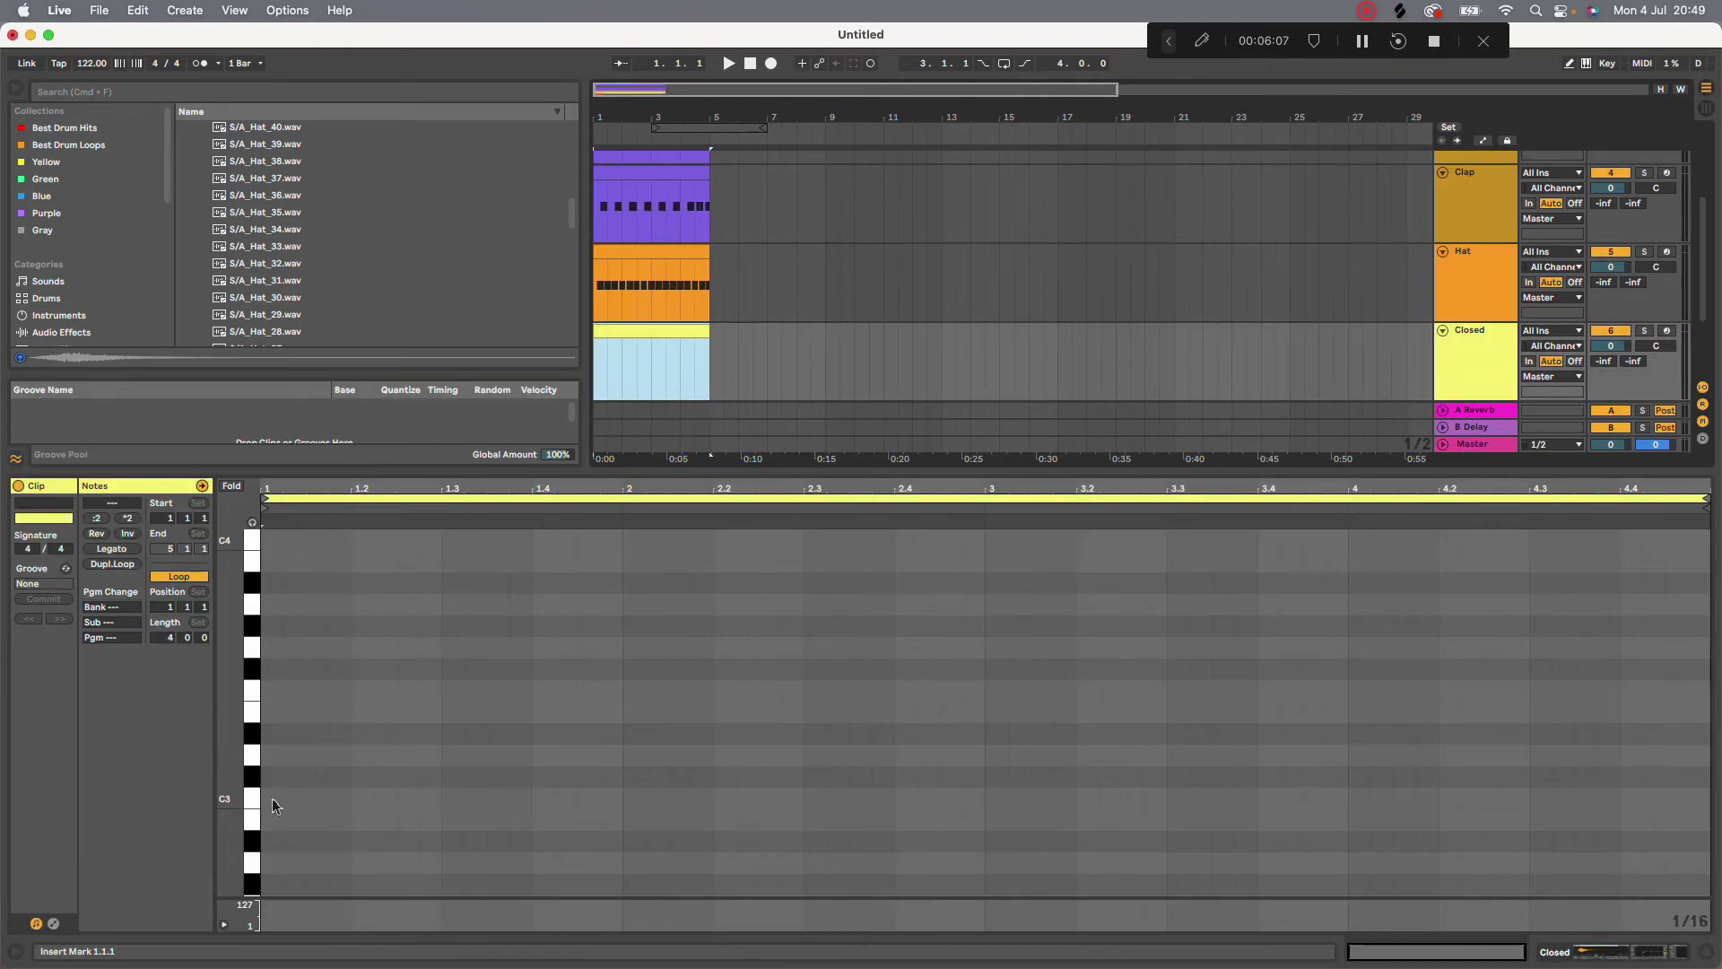
Fill the clip's first beat with four sixteenth C3 notes at varied velocities
double_click(271, 801)
key("space")
key("space")
left_click_drag(268, 779, 285, 829)
key("super+d")
key("super+d")
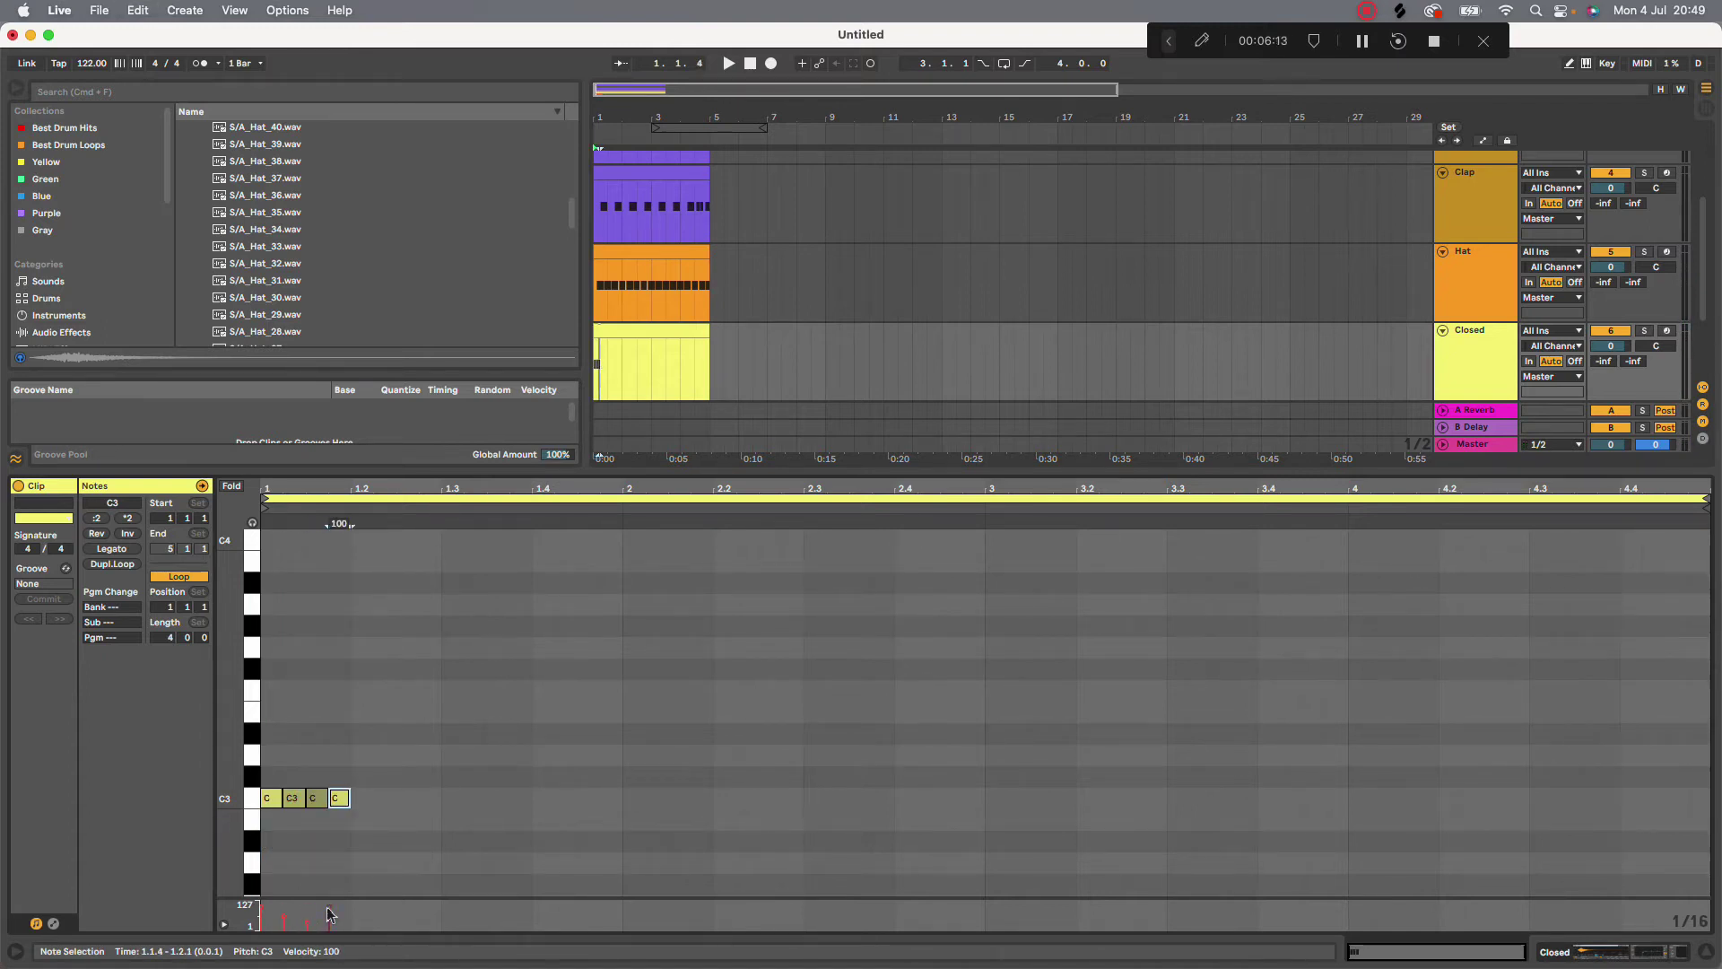
Select the C3 notes and duplicate the pattern until it fills all four bars of the Closed clip
left_click(252, 799)
key("super+d")
key("super+d")
key("super+d")
key("super+d")
key("super+d")
key("super+d")
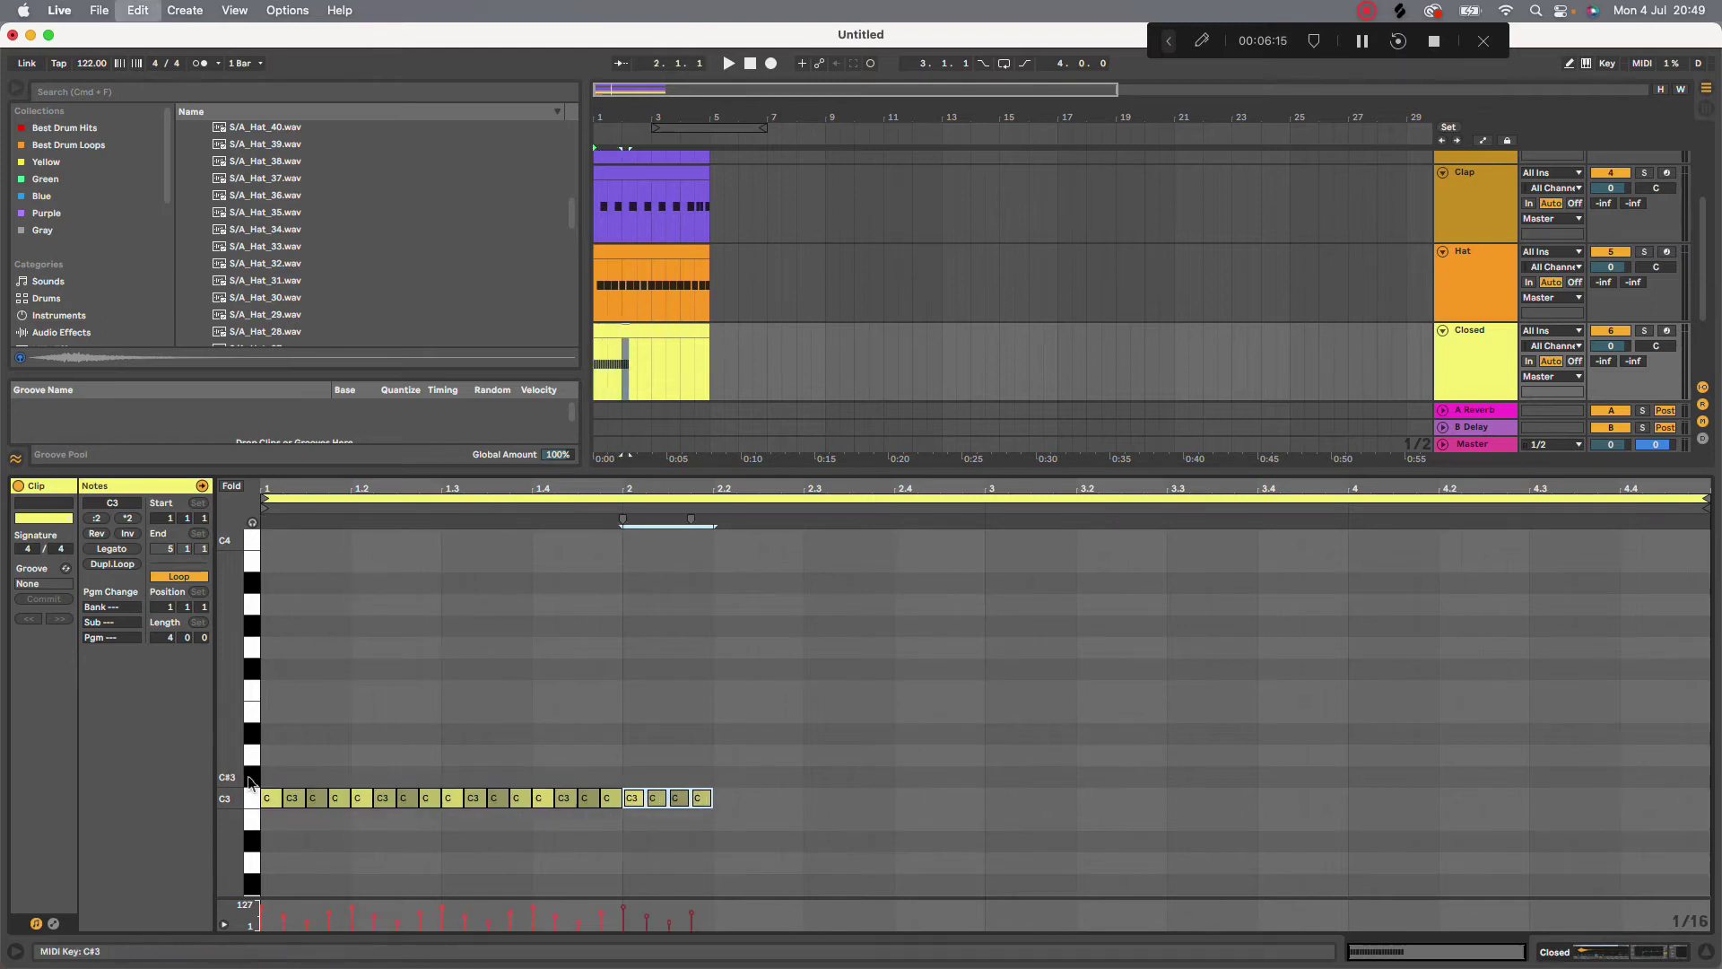
key("super+d")
key("super+d")
key("super+d")
key("super+d")
key("super+d")
key("super+d")
key("super+d")
key("super+d")
key("super+d")
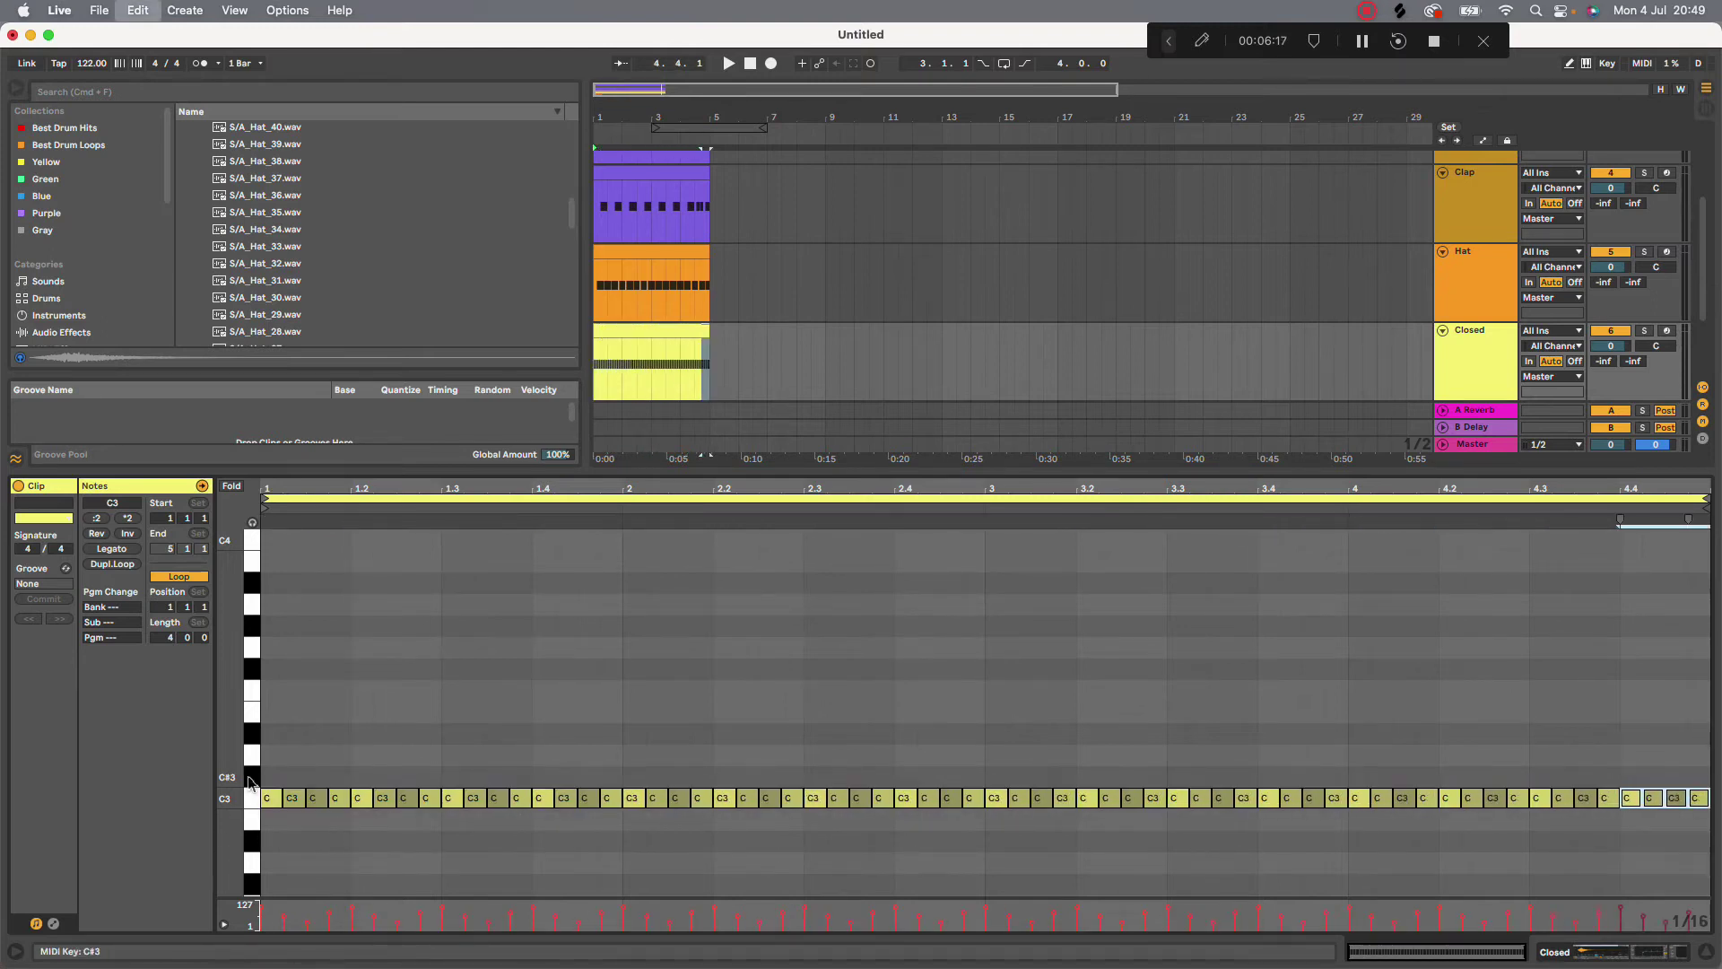
Open the groove chooser for the Closed clip and expand the Logic folder under Swing and Groove
left_click(65, 569)
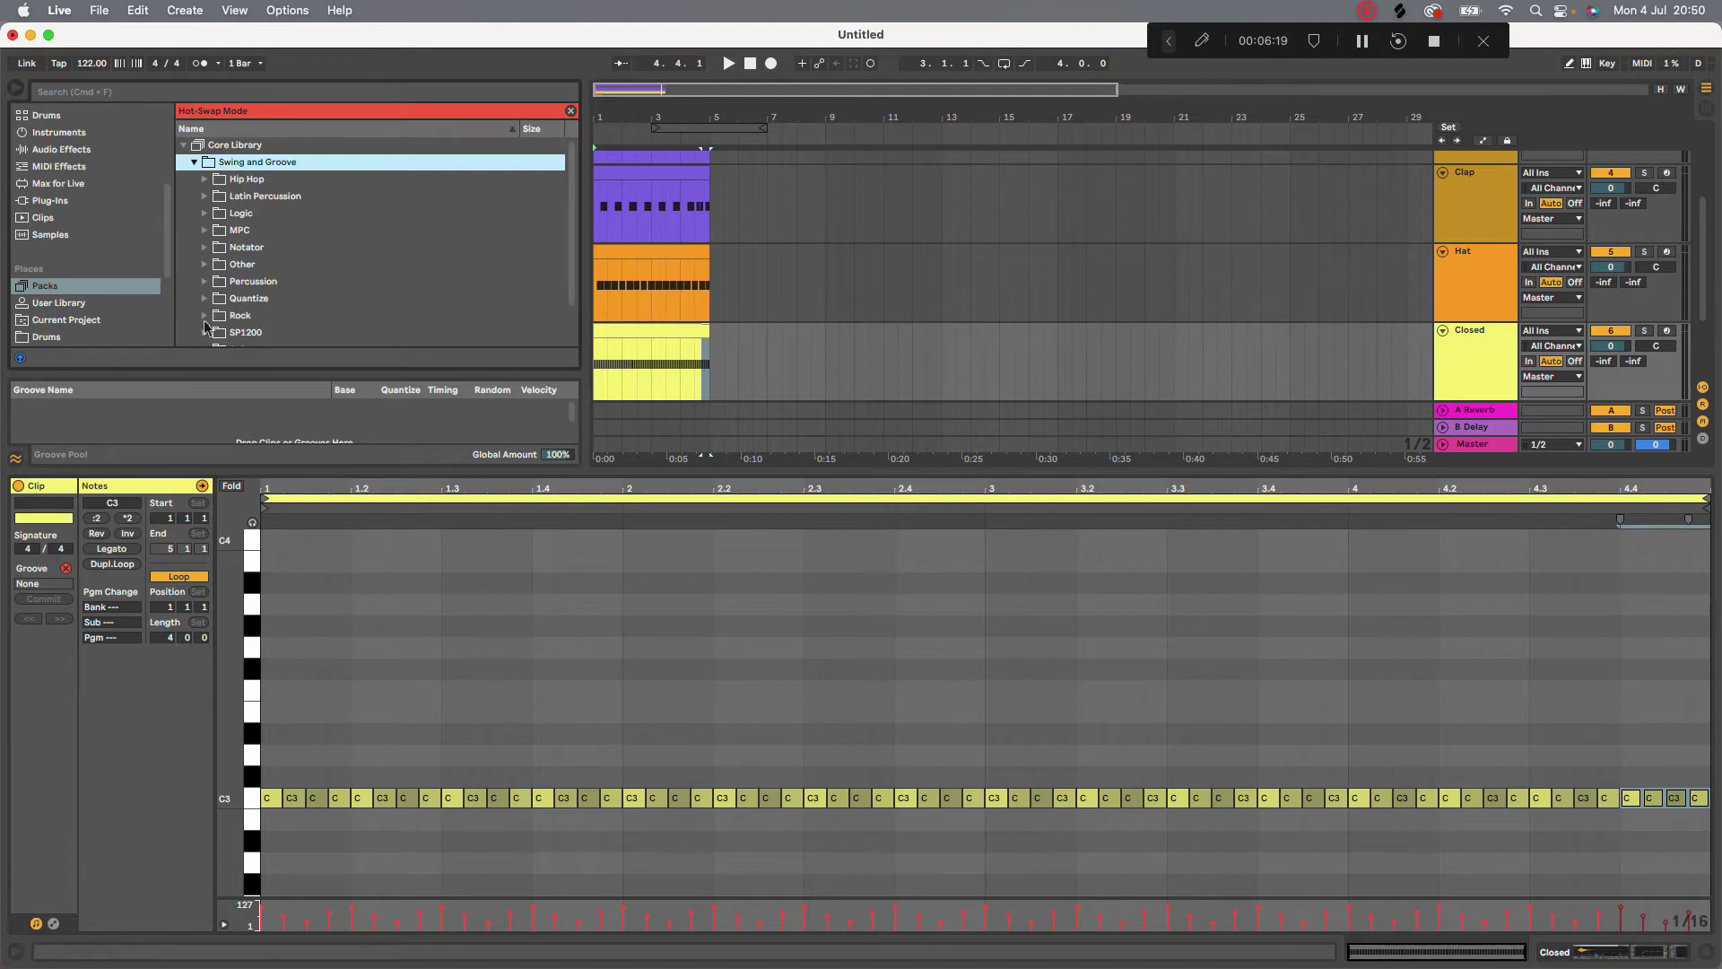
scroll(205, 326, "down", 1)
left_click(205, 199)
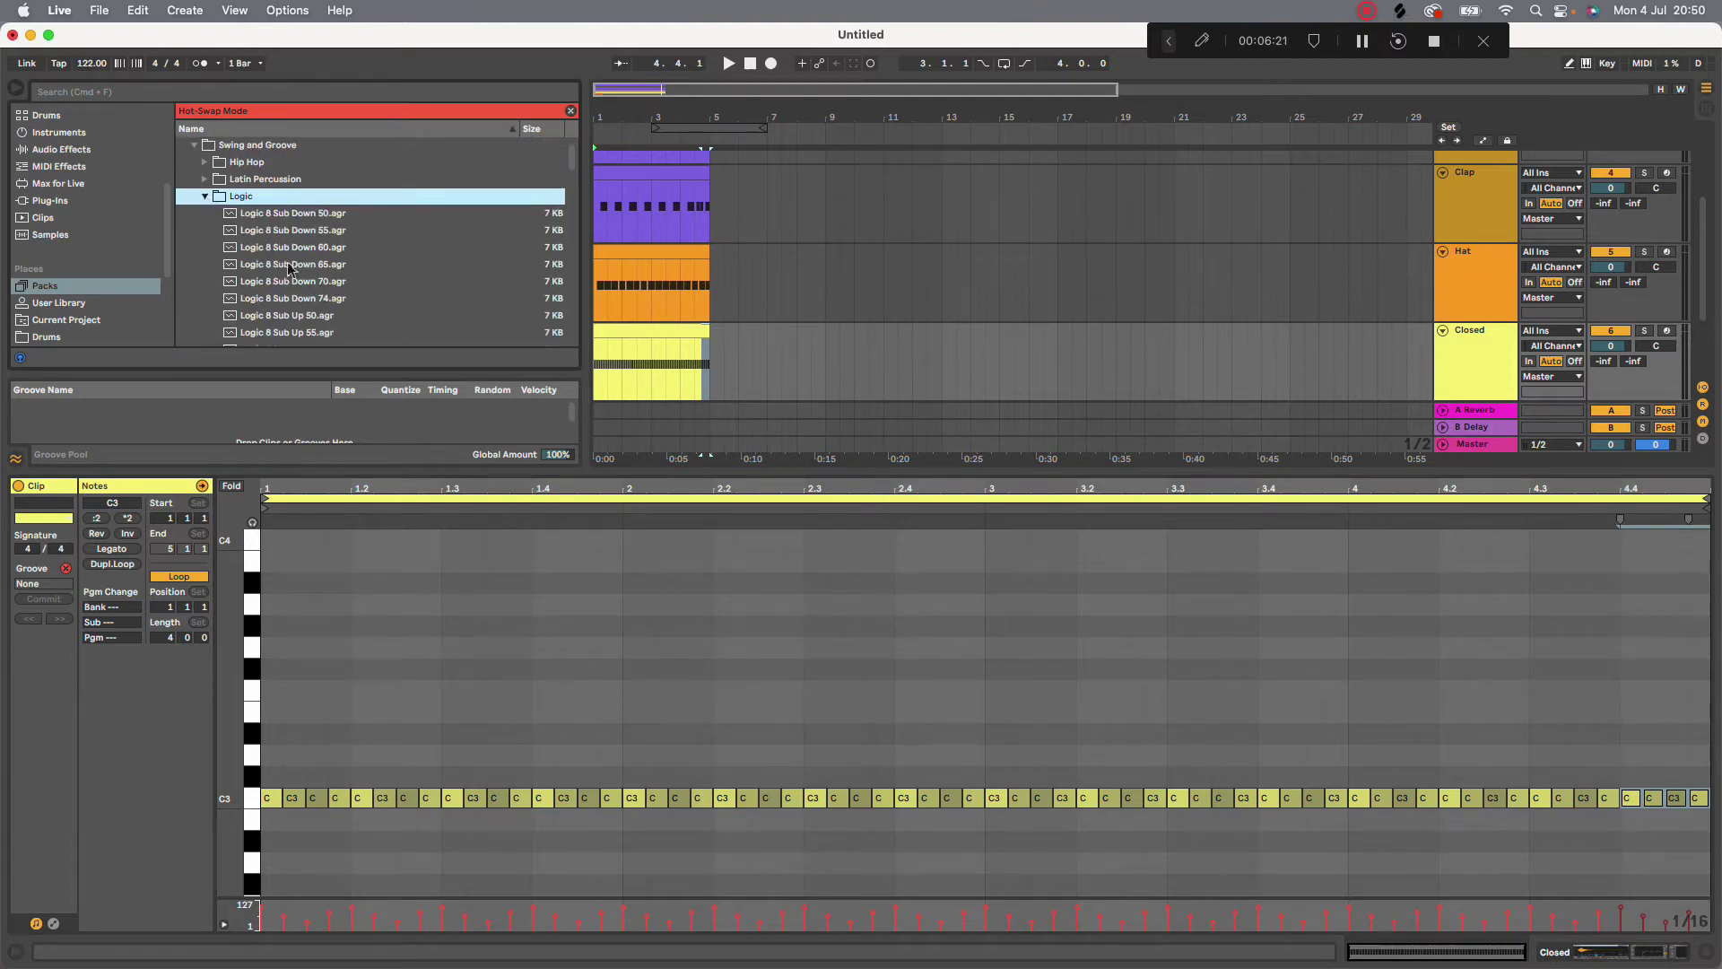
scroll(287, 262, "down", 10)
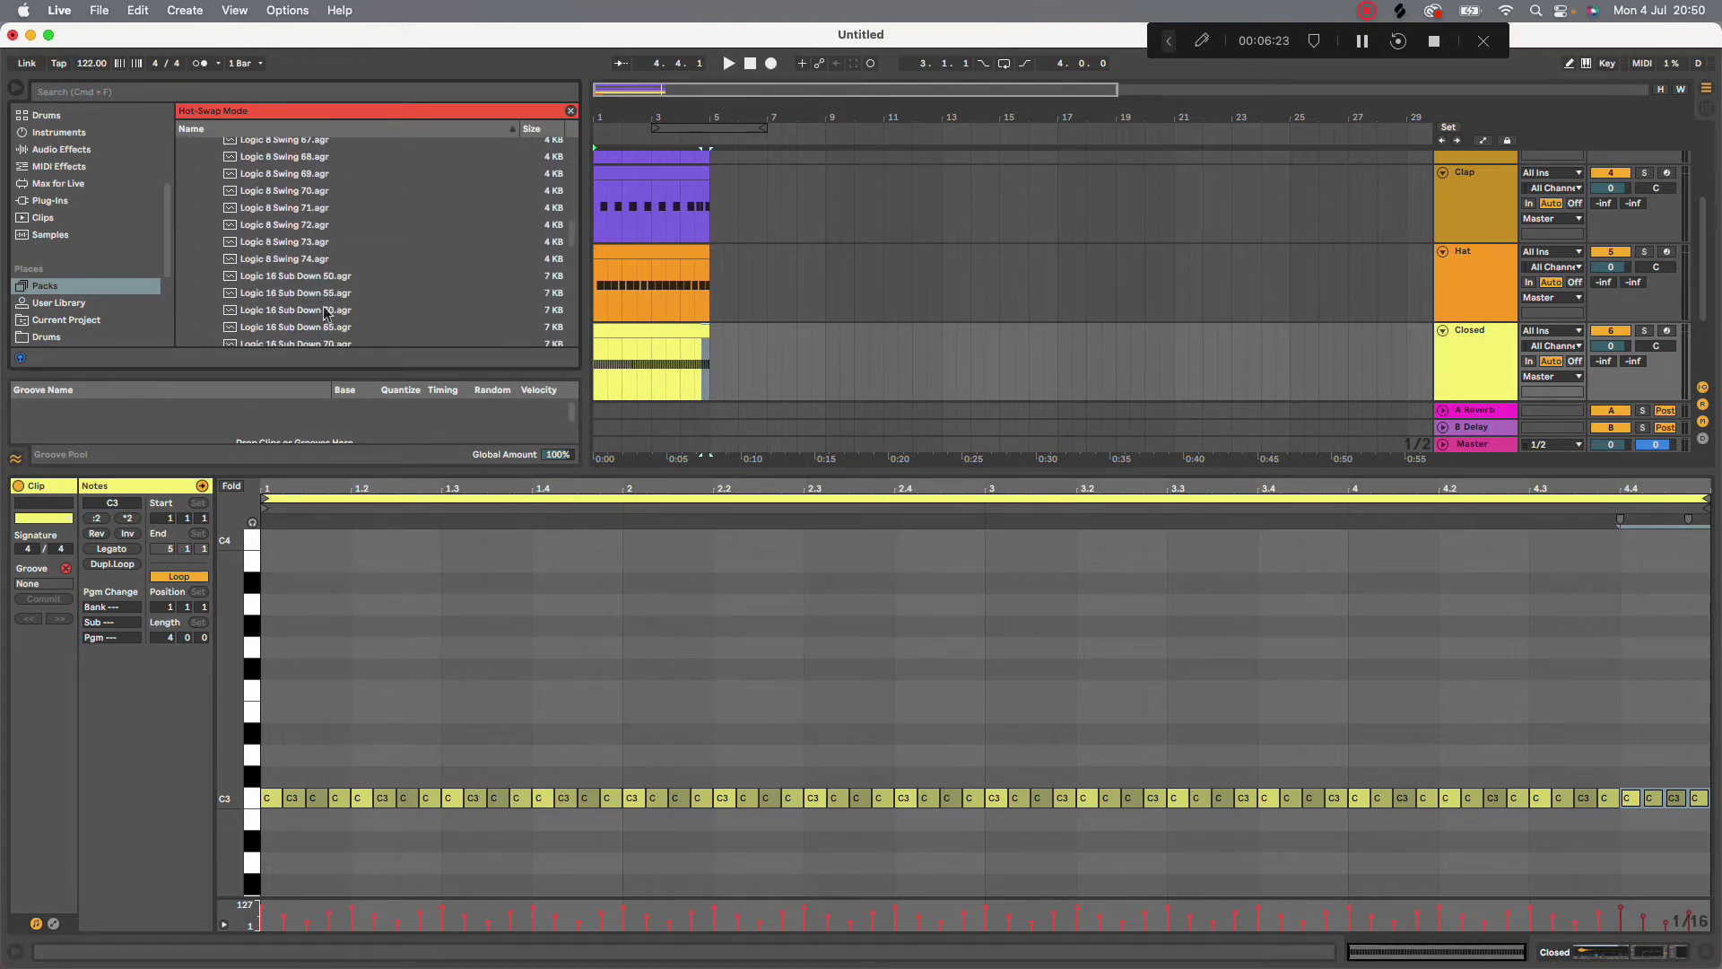
Audition the Logic 16 grooves and apply Logic 16 Swing 53 to the Closed clip
left_click(338, 327)
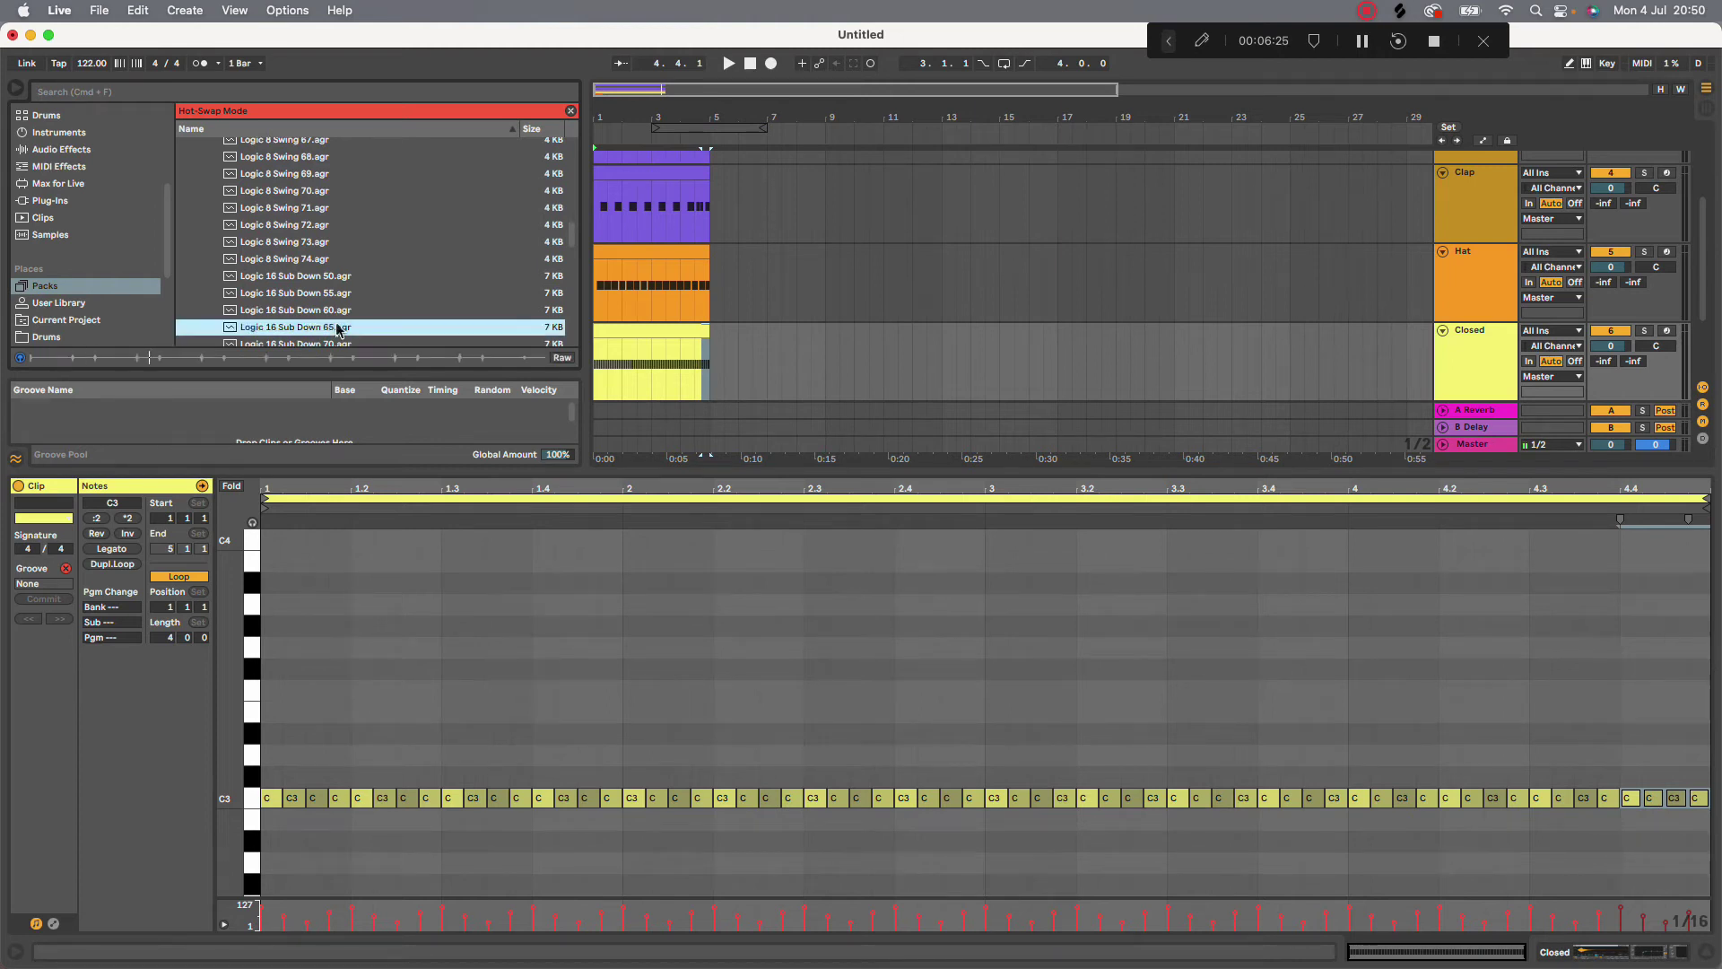
scroll(338, 330, "down", 3)
left_click(344, 323)
scroll(342, 323, "down", 1)
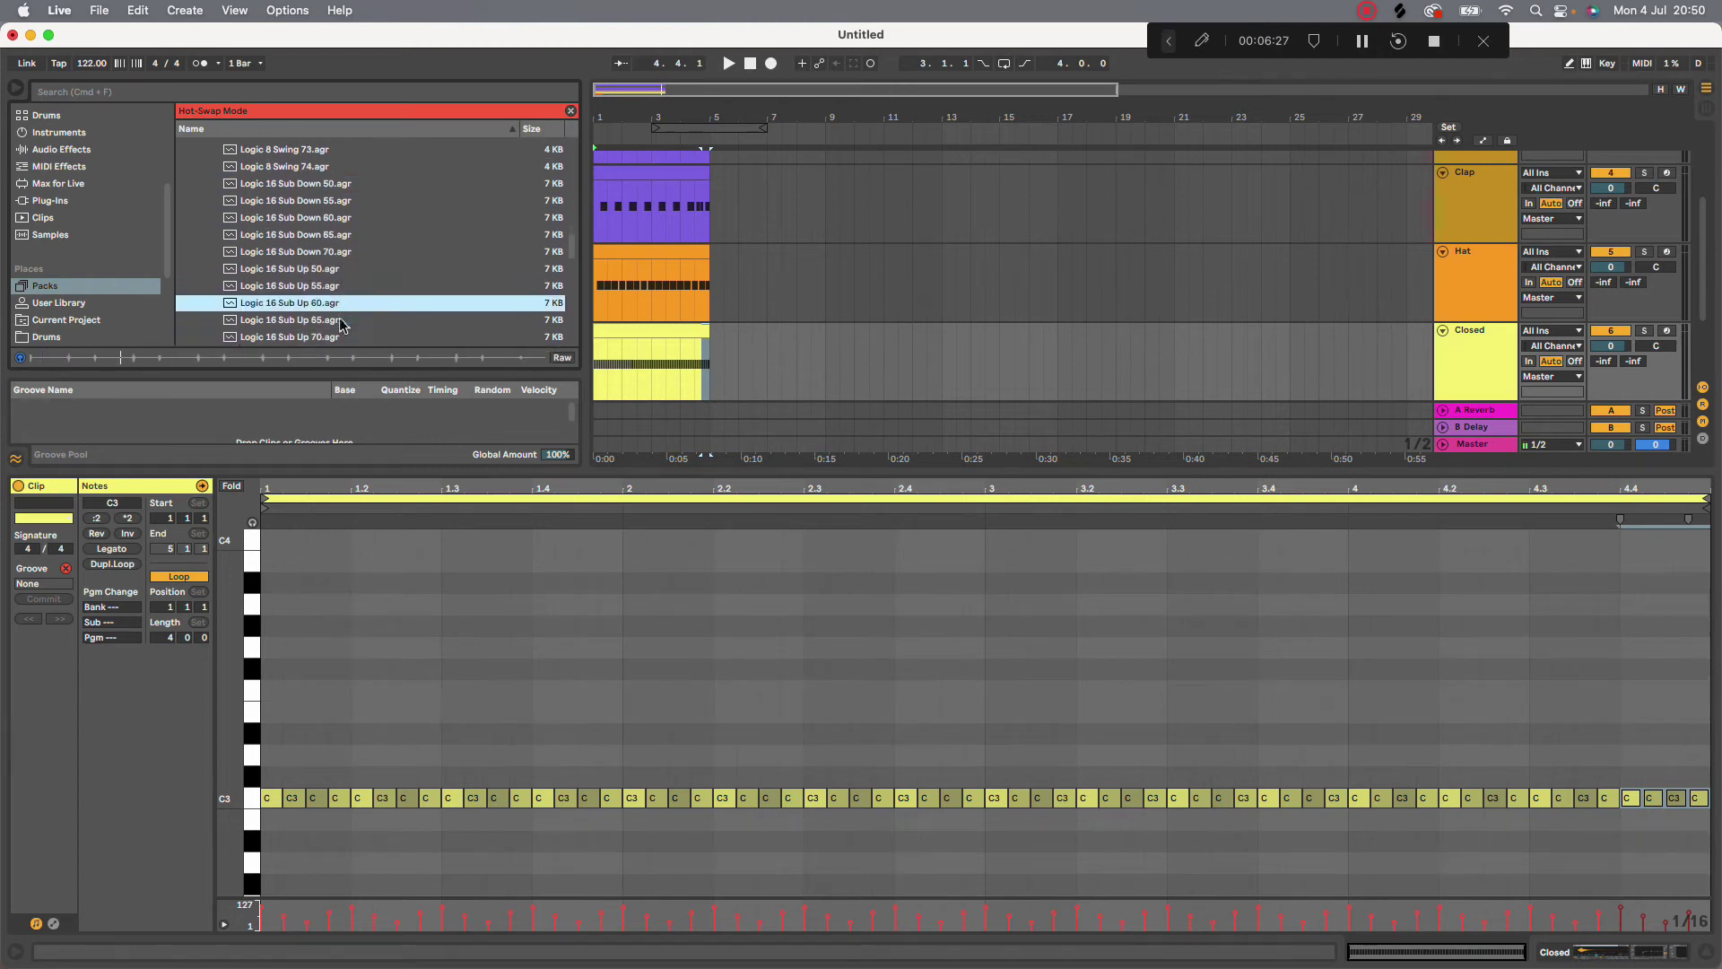
scroll(342, 324, "down", 4)
left_click(341, 322)
scroll(342, 324, "down", 1)
left_click(342, 321)
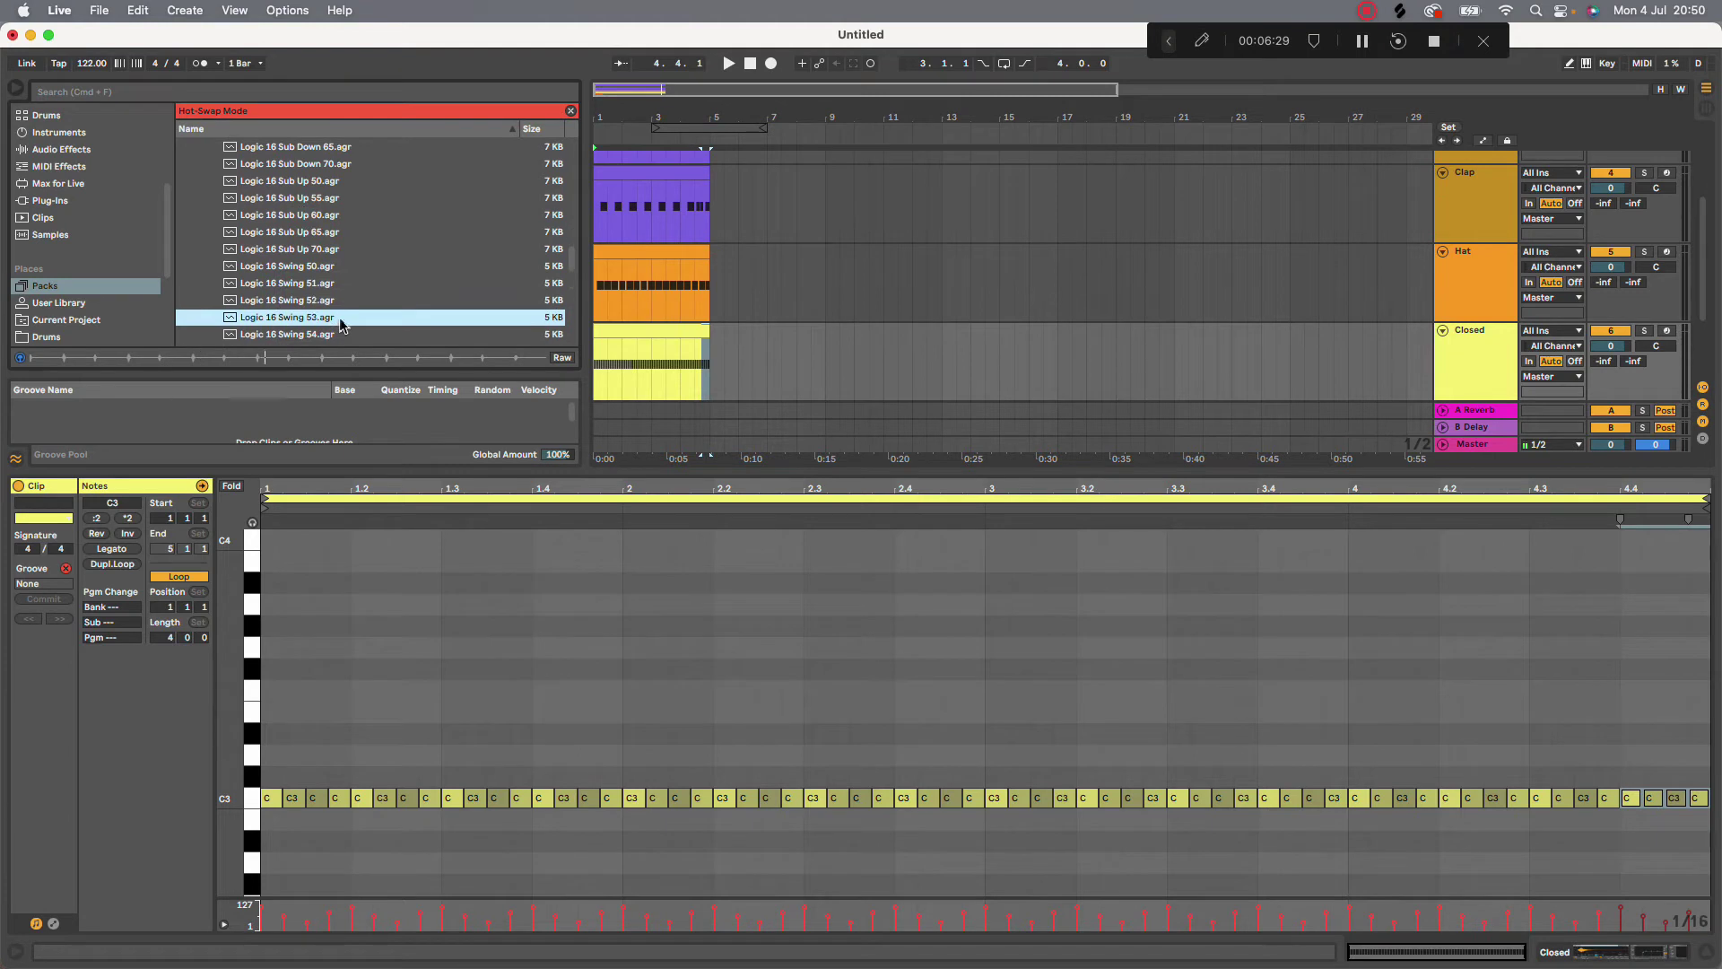
double_click(341, 319)
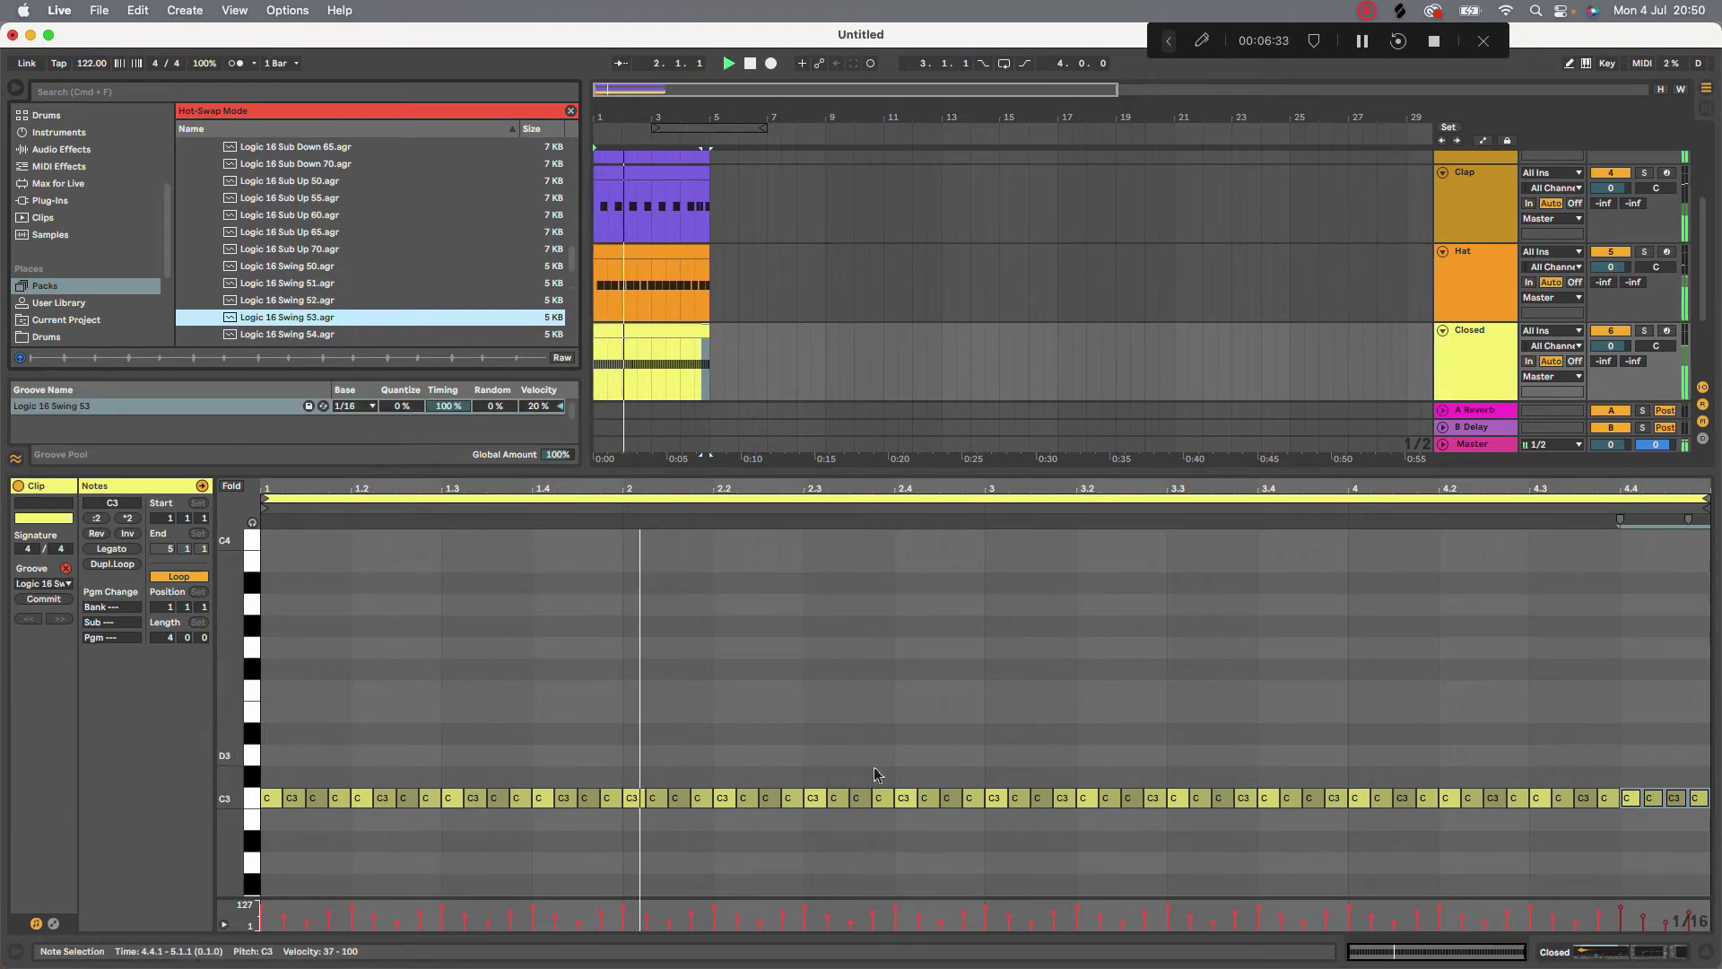
Display the Closed track's devices and search the whole library for "shaker"
left_click(1707, 952)
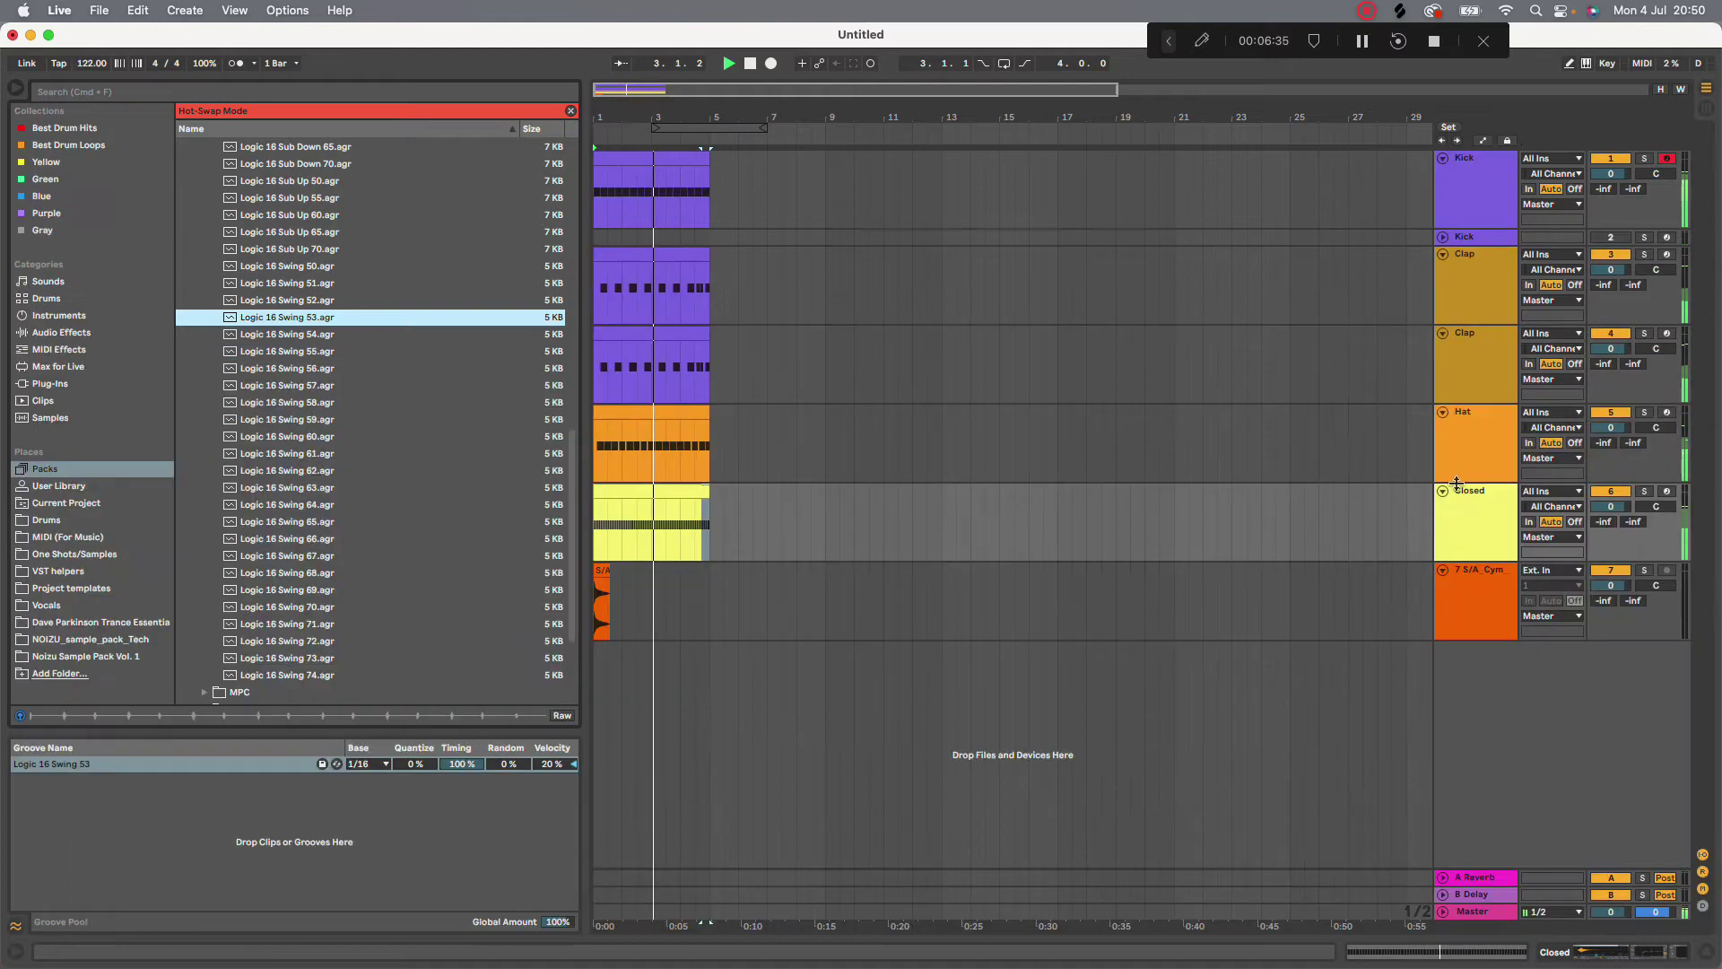
left_click(1510, 525)
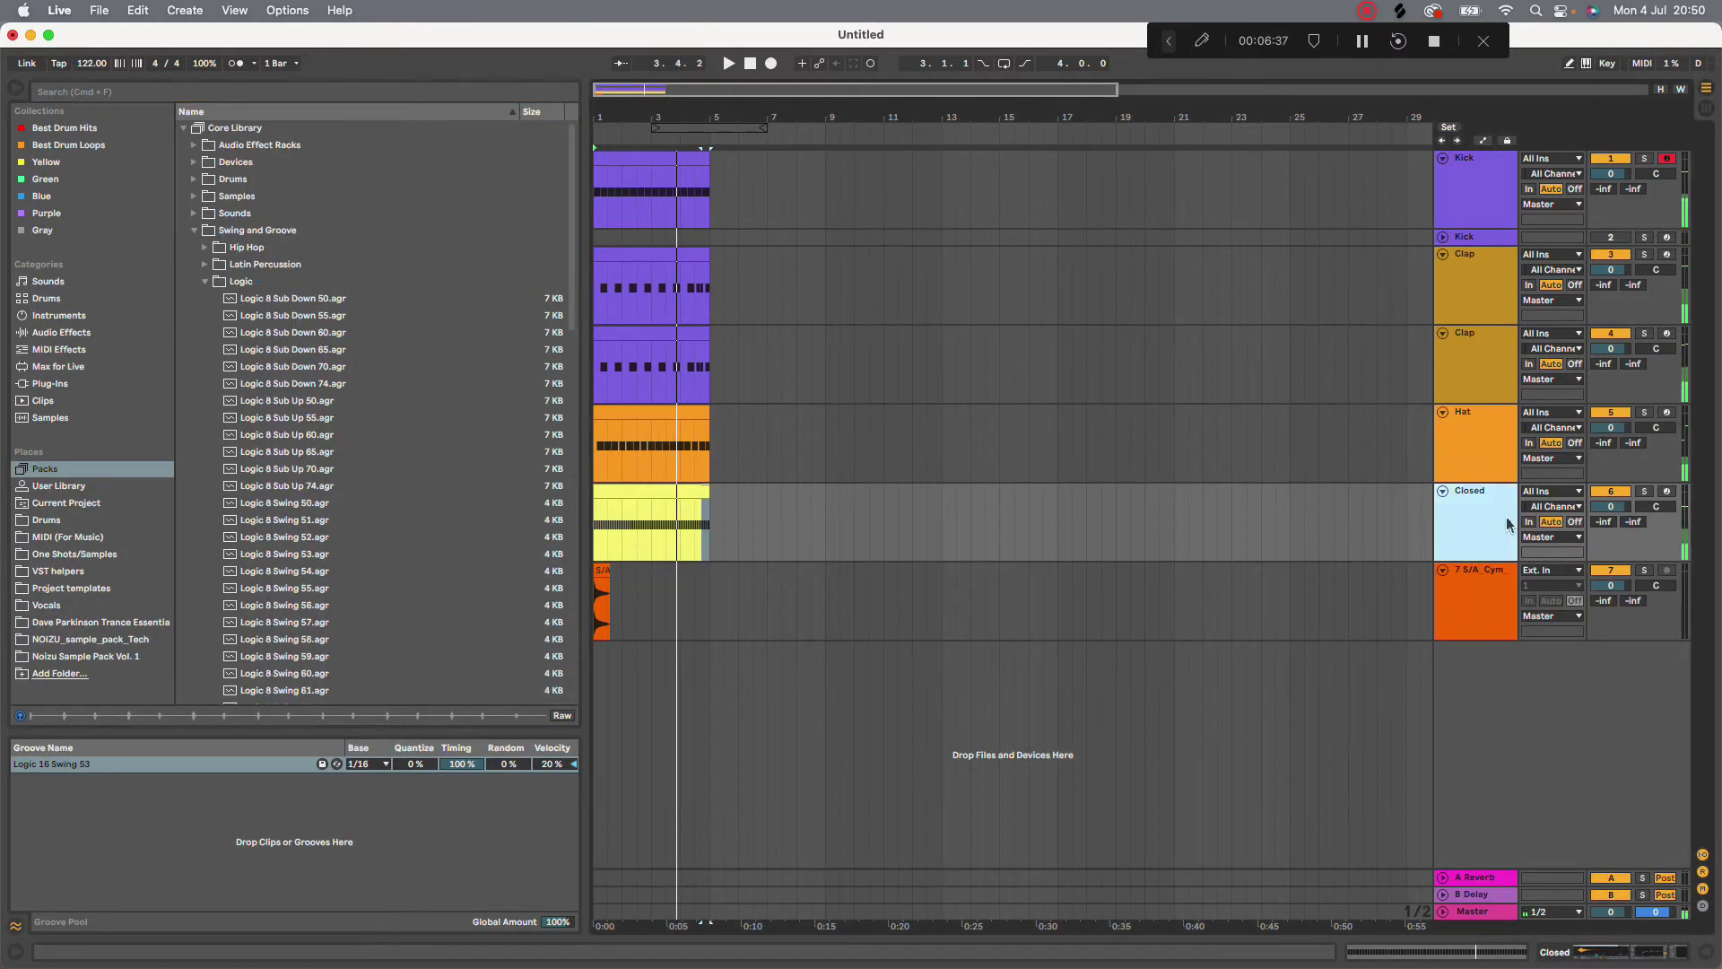
double_click(1510, 525)
left_click(257, 92)
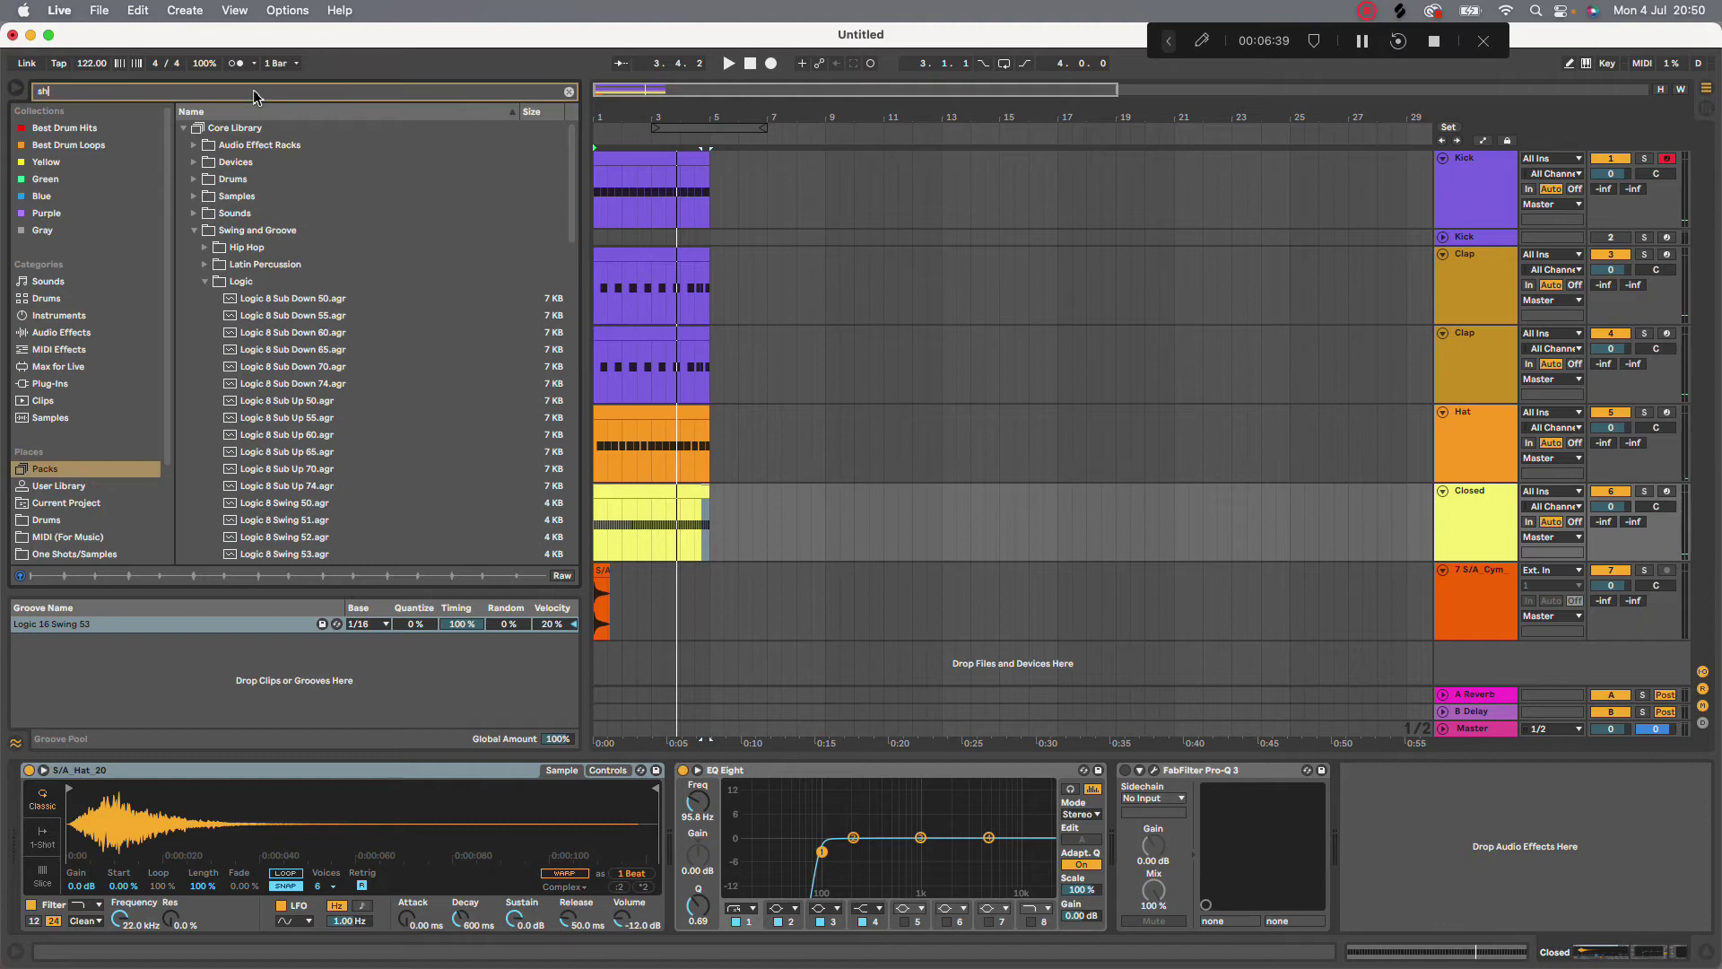
type("shaker")
left_click(62, 436)
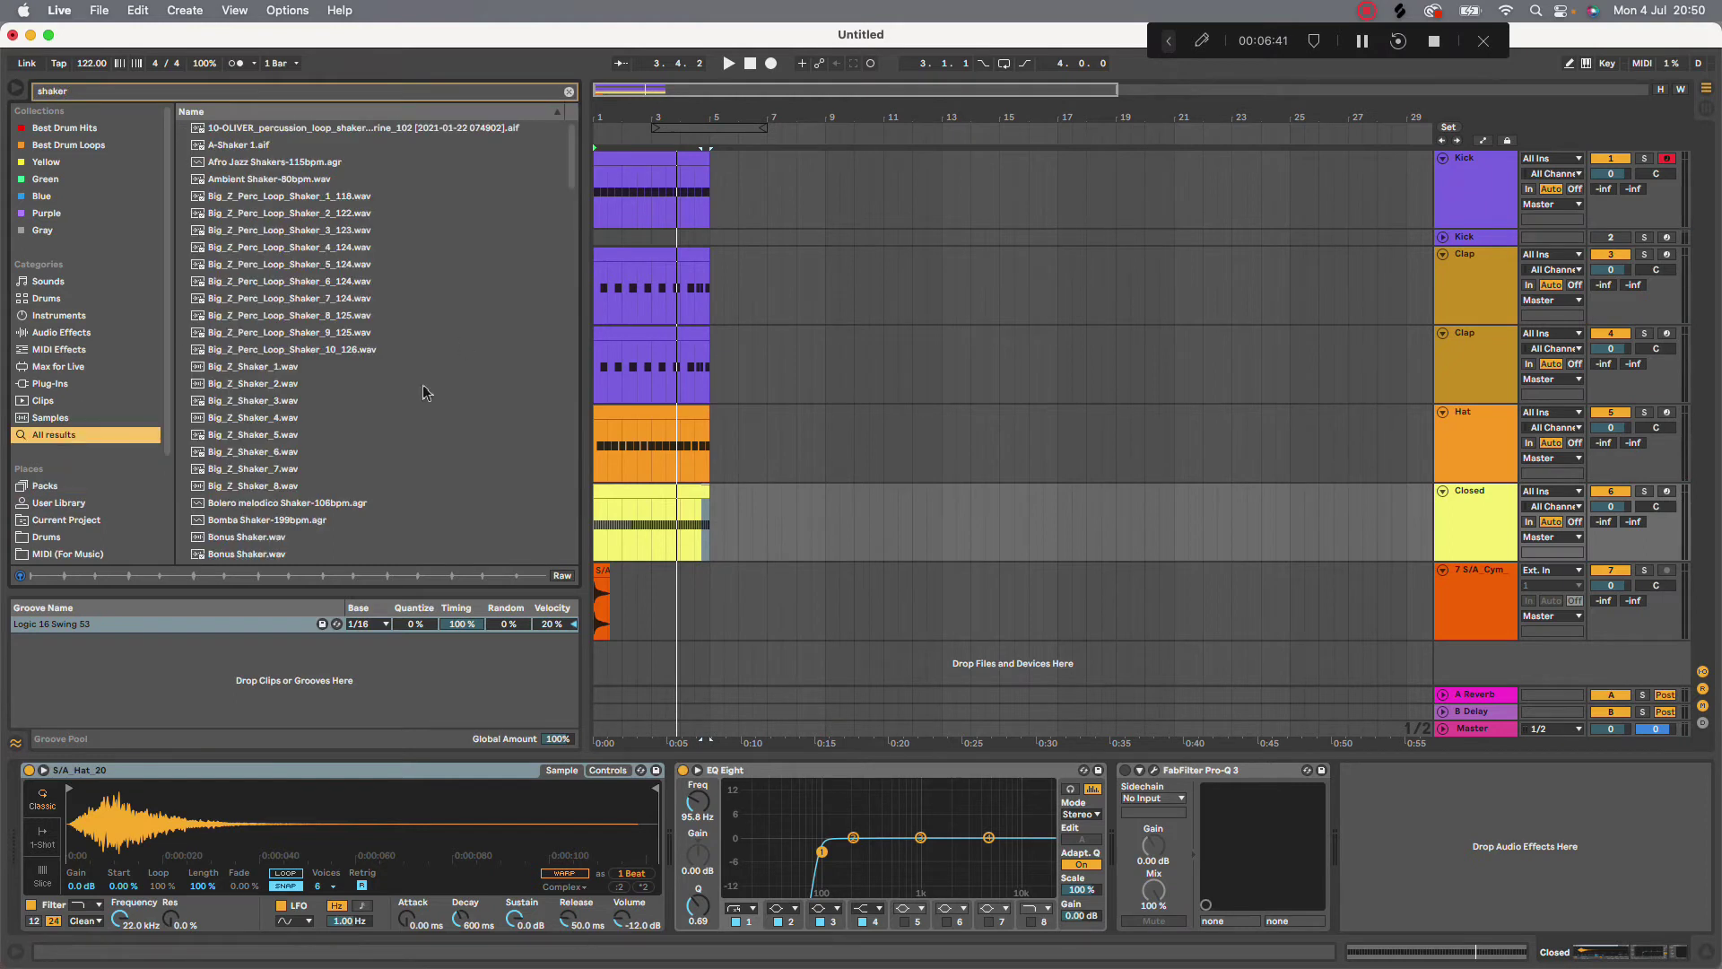
Audition several Big_Z_Shaker one-shots and Big_Z_Perc_Loop_Shaker loops
left_click(309, 401)
left_click(289, 436)
left_click(301, 469)
left_click(323, 367)
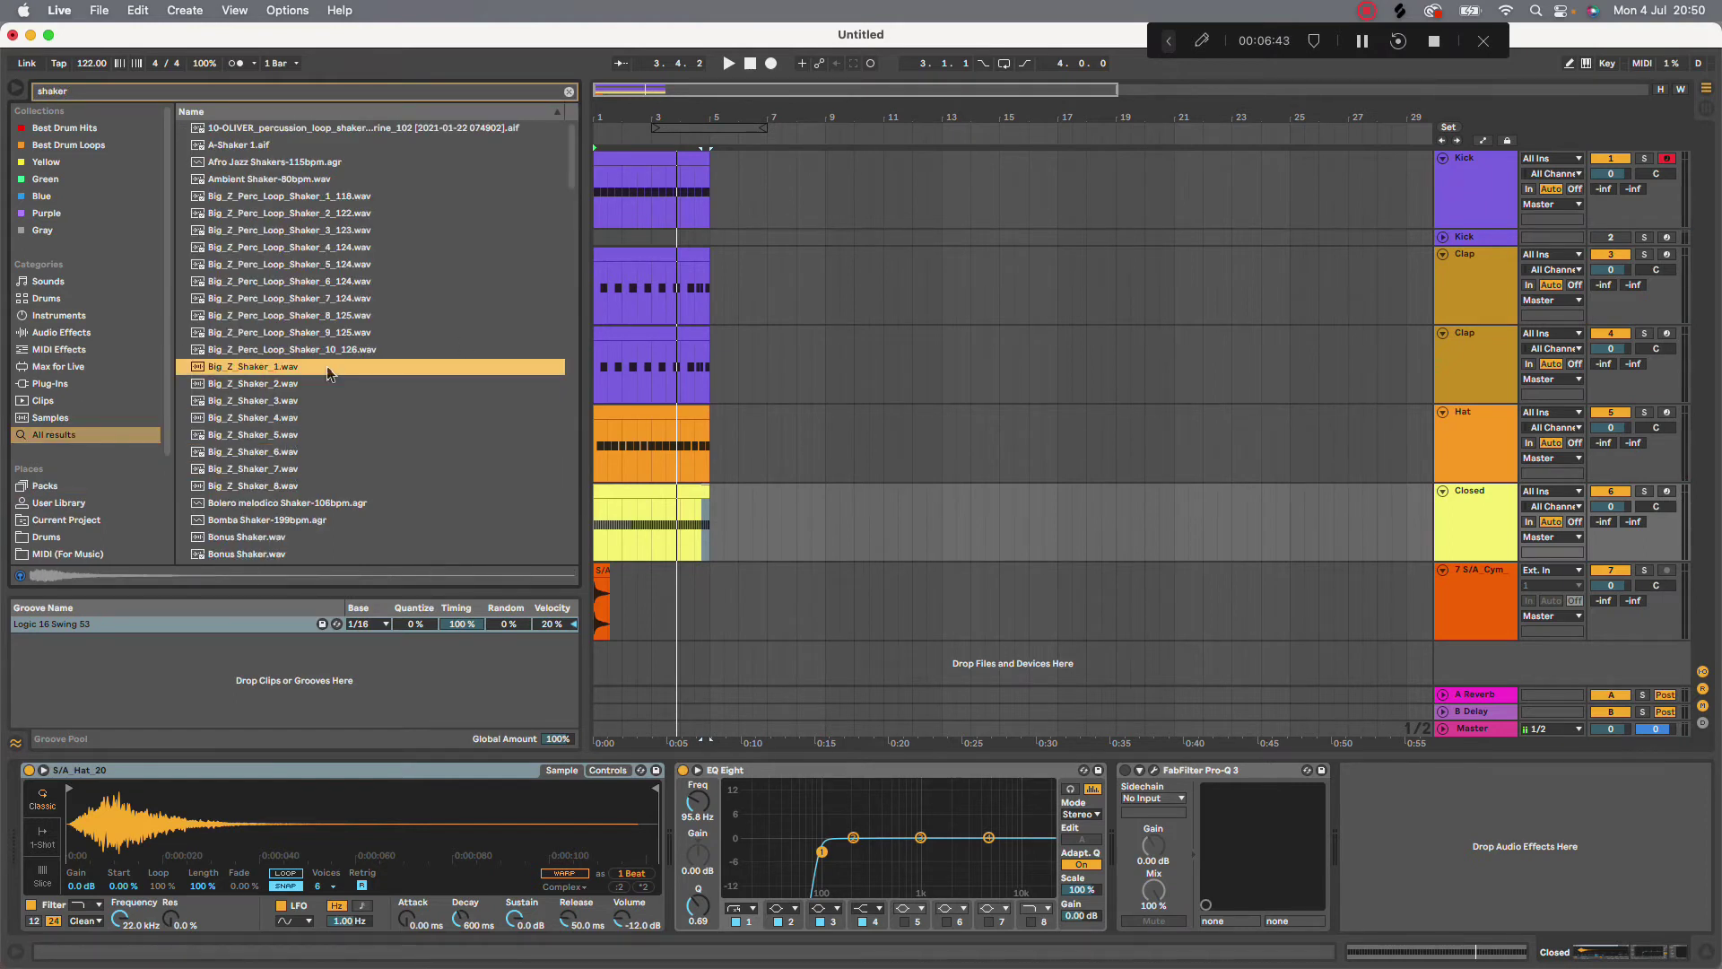
left_click(343, 301)
left_click(346, 268)
scroll(321, 484, "down", 4)
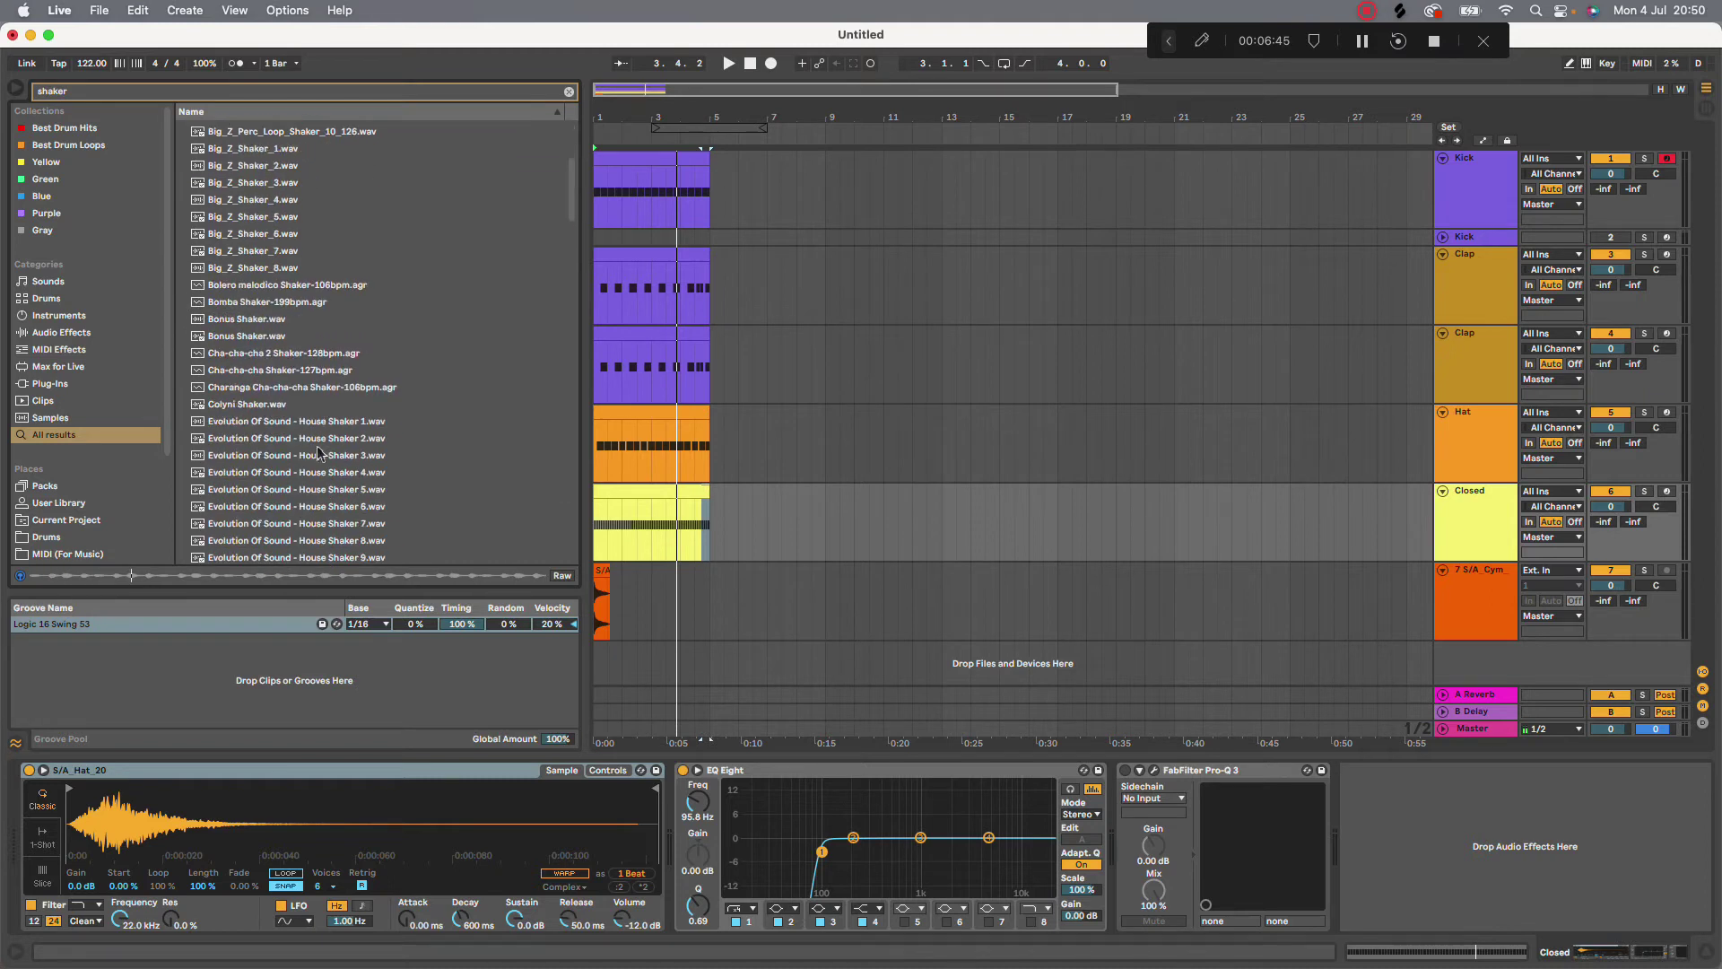
Audition the Evolution Of Sound house shakers and replace the Closed track's sample with House Shaker 7
left_click(322, 454)
left_click(337, 506)
left_click(345, 423)
left_click(346, 455)
left_click(344, 526)
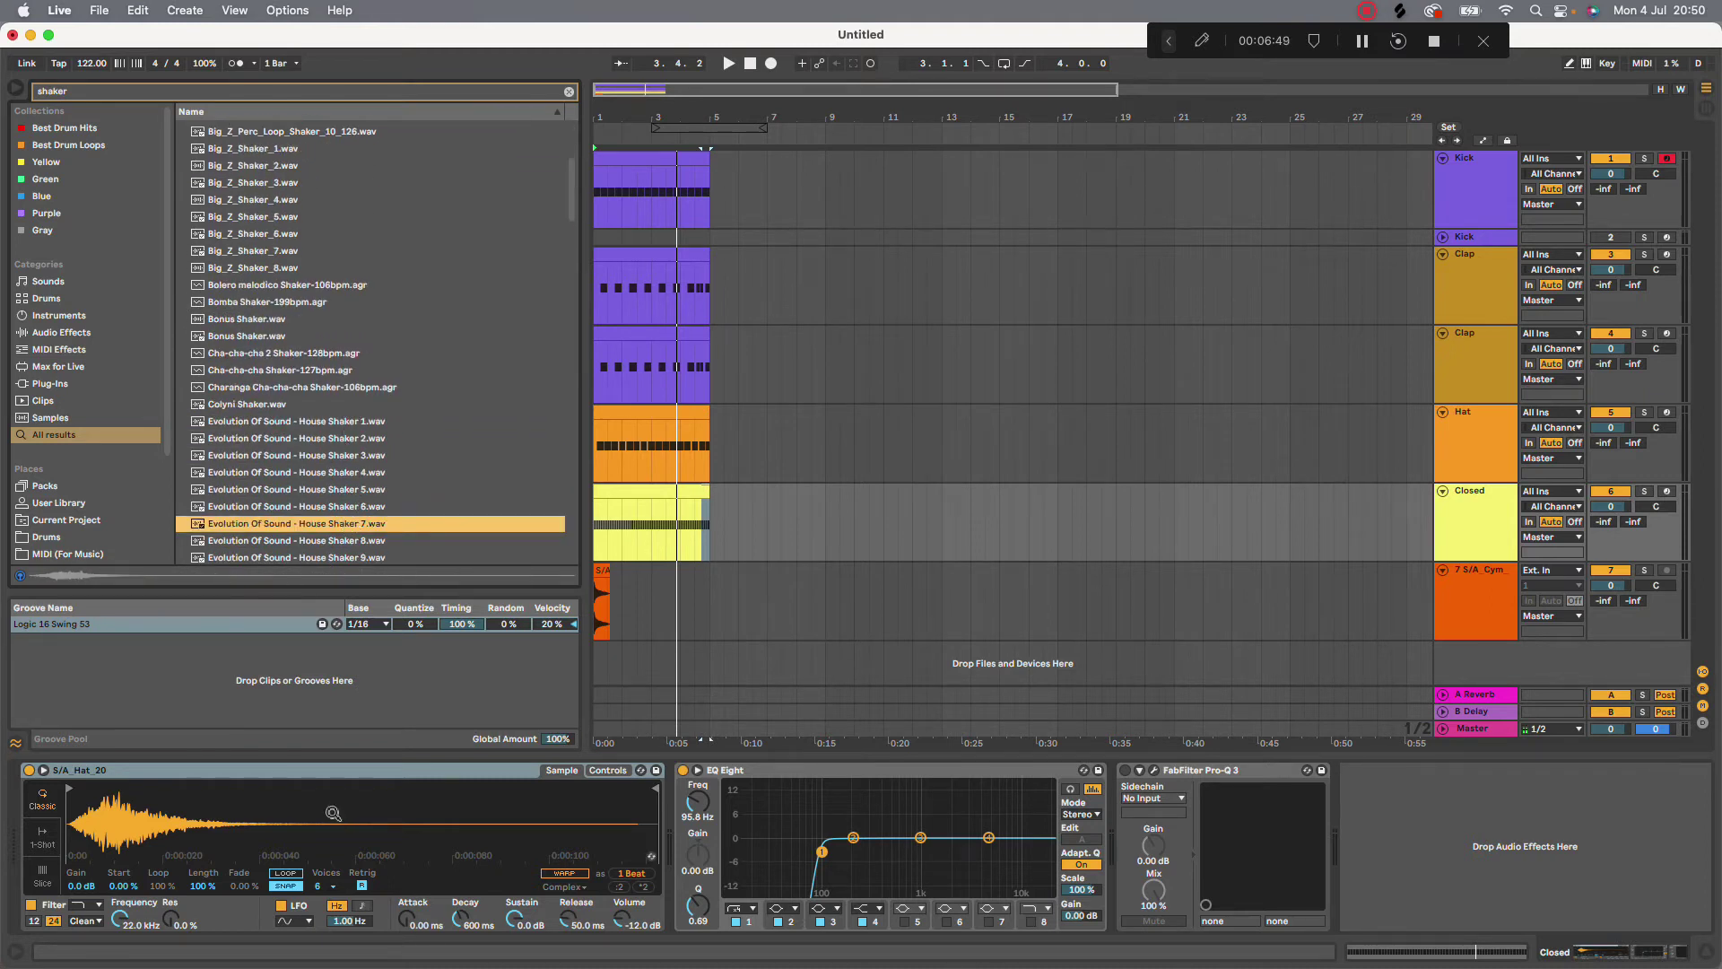
Audition Evolution Of Sound - House Shaker 9 and House Shaker 10
scroll(343, 484, "down", 2)
left_click(343, 480)
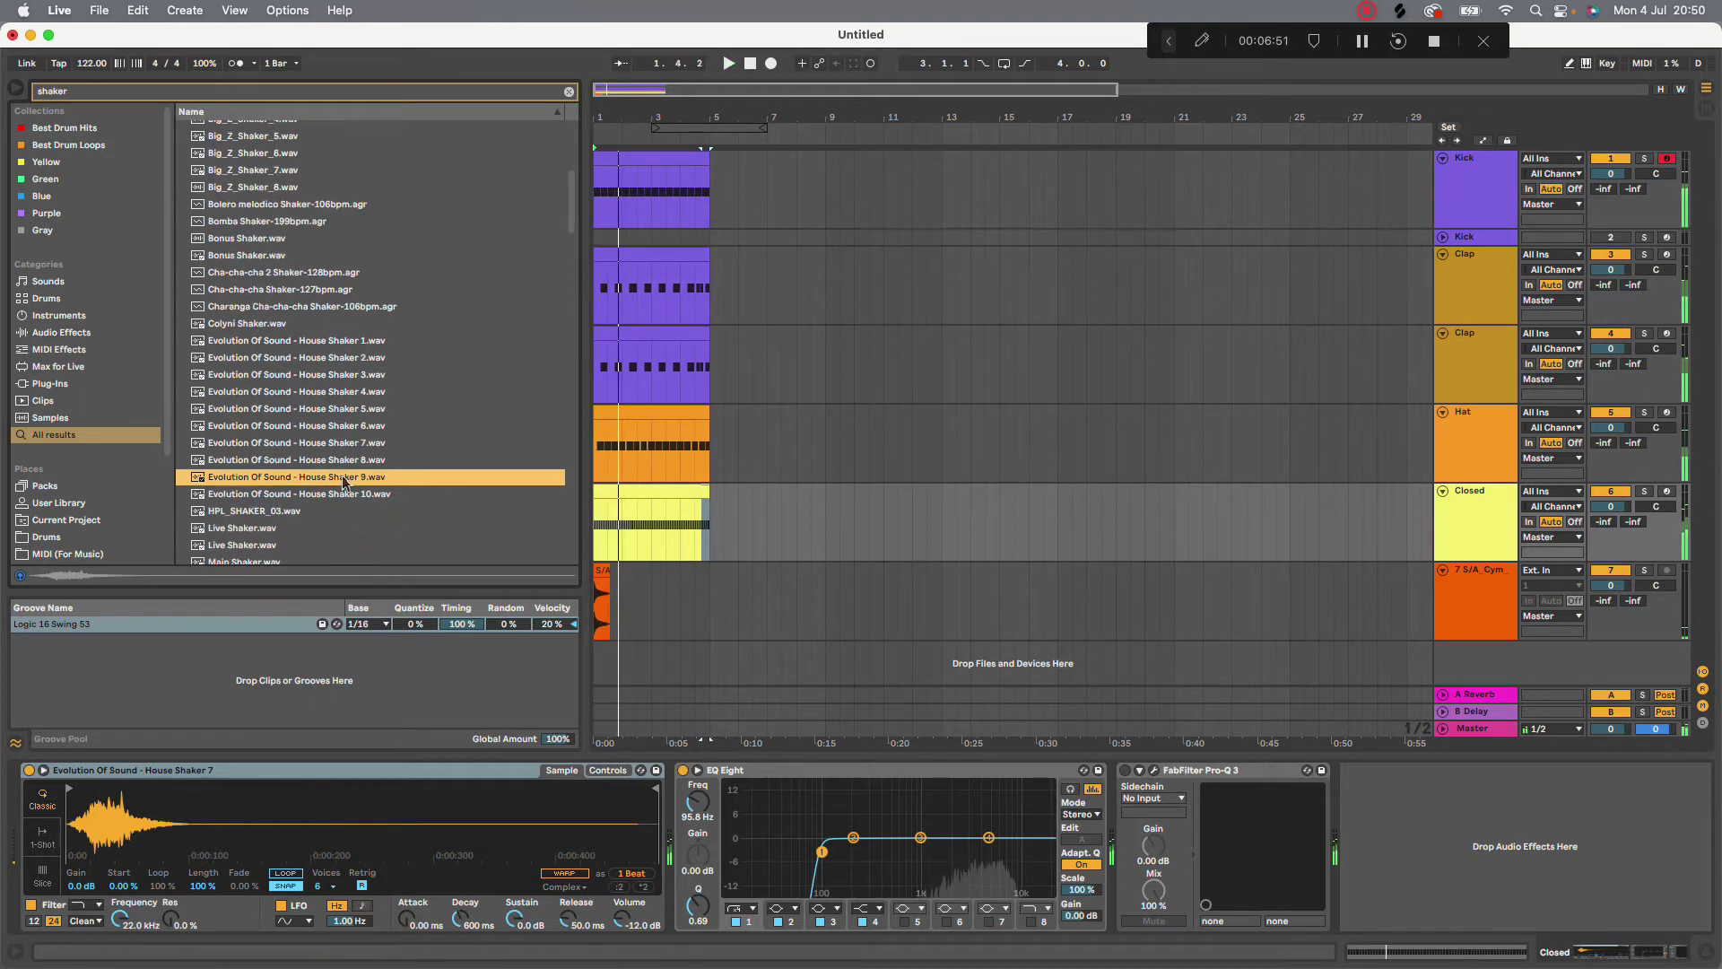
left_click(324, 494)
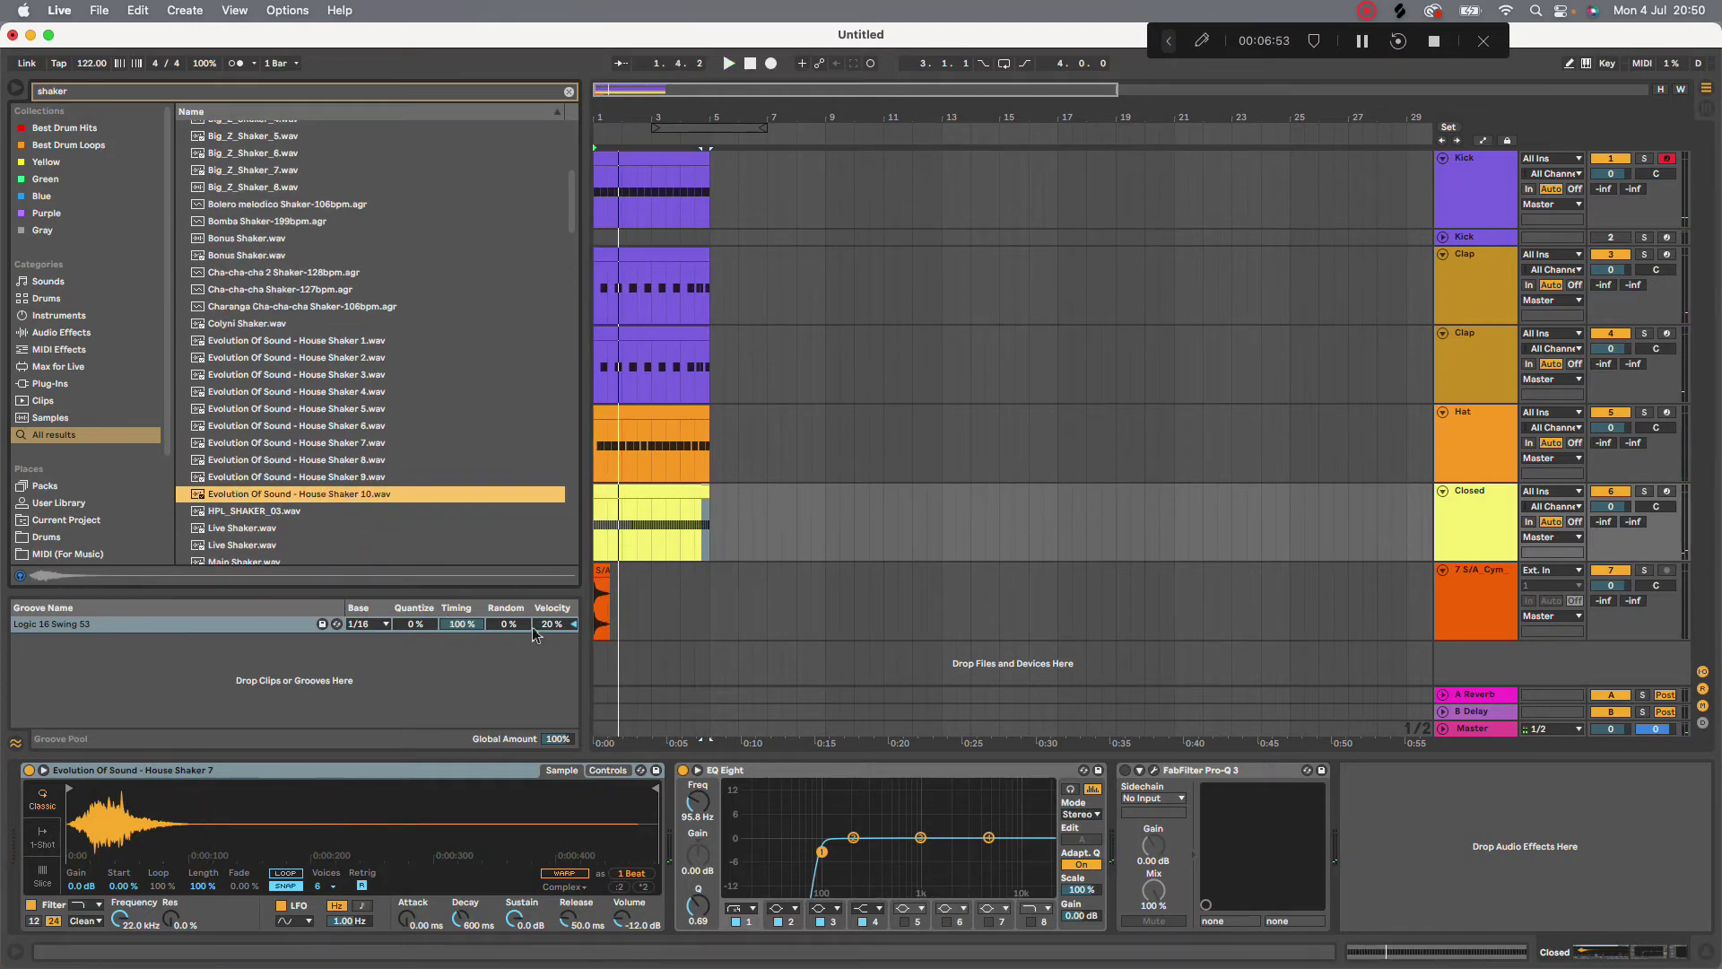
Adjust the Logic 16 Swing 53 groove during playback to Timing 56%, Velocity -6% and Global Amount 67%
left_click_drag(462, 622, 462, 626)
key("space")
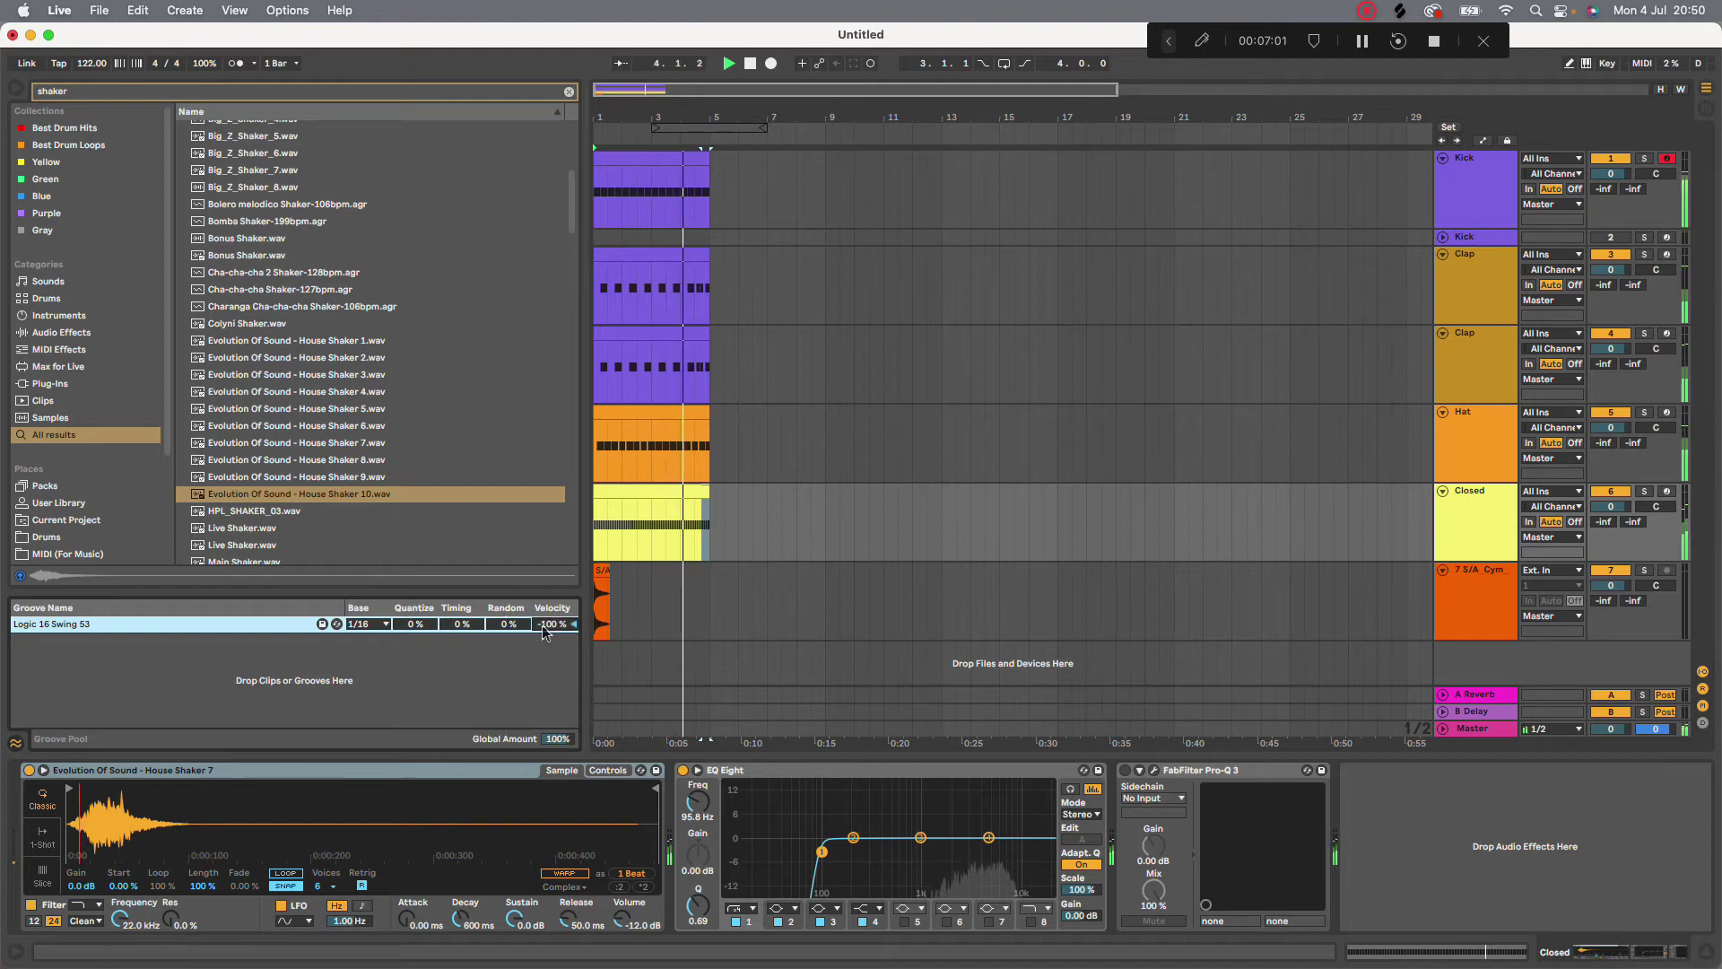
left_click_drag(564, 748, 562, 745)
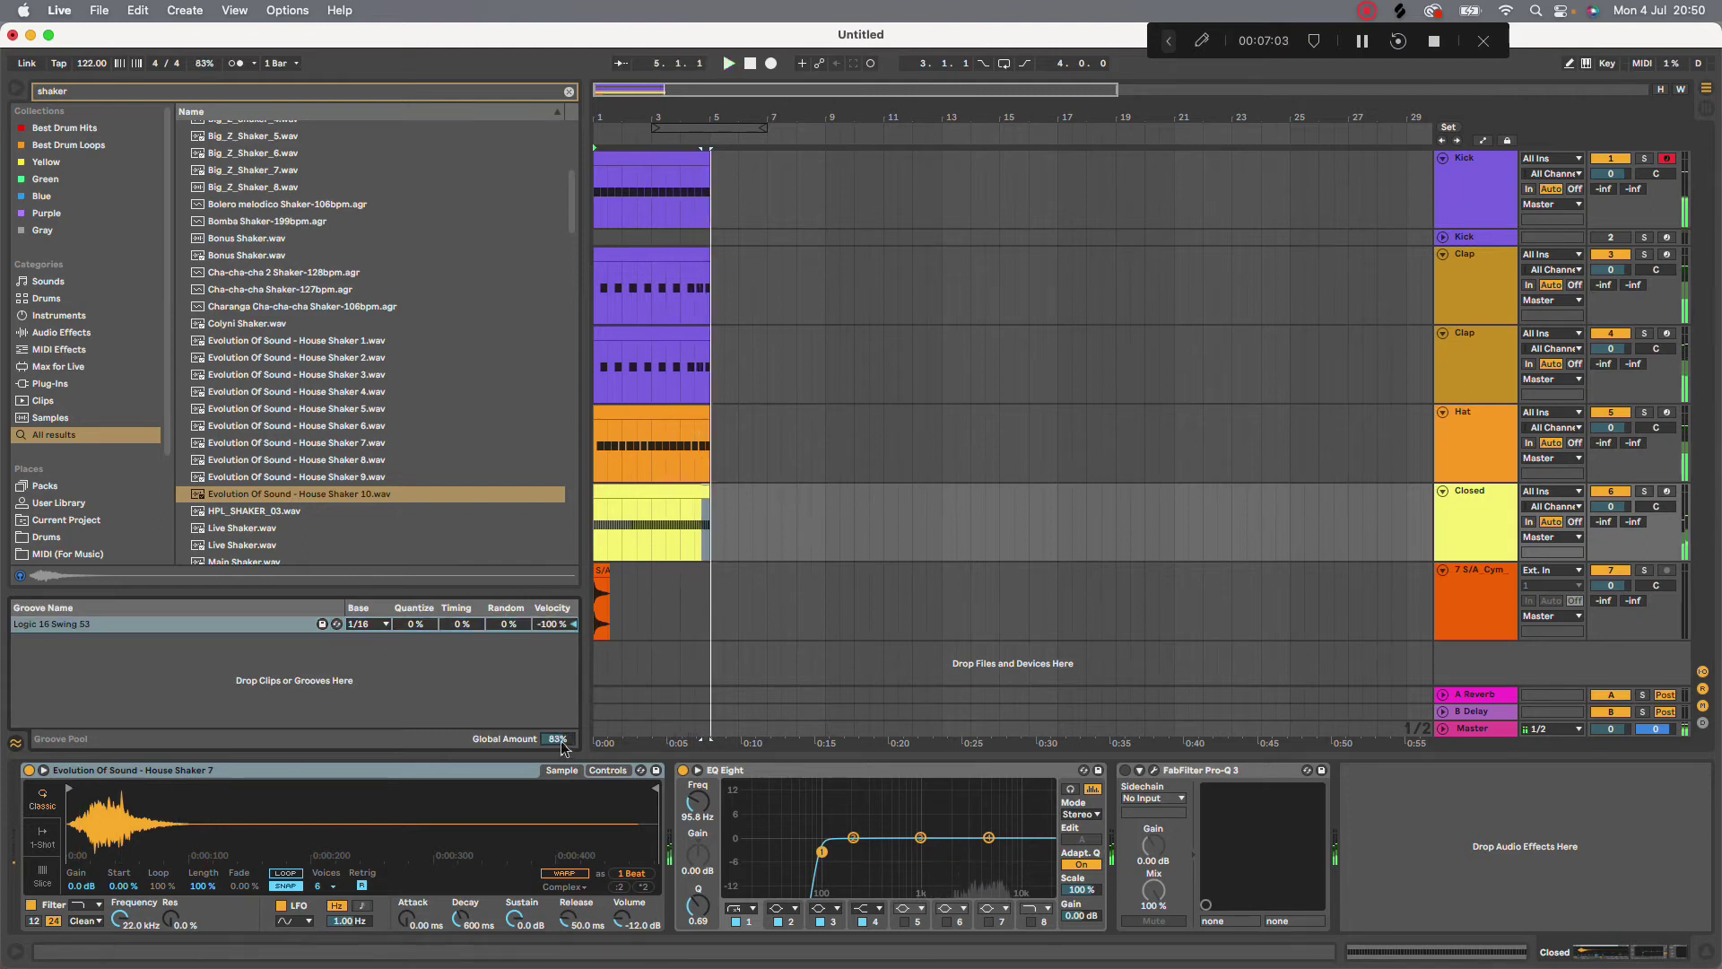
left_click_drag(458, 626, 455, 630)
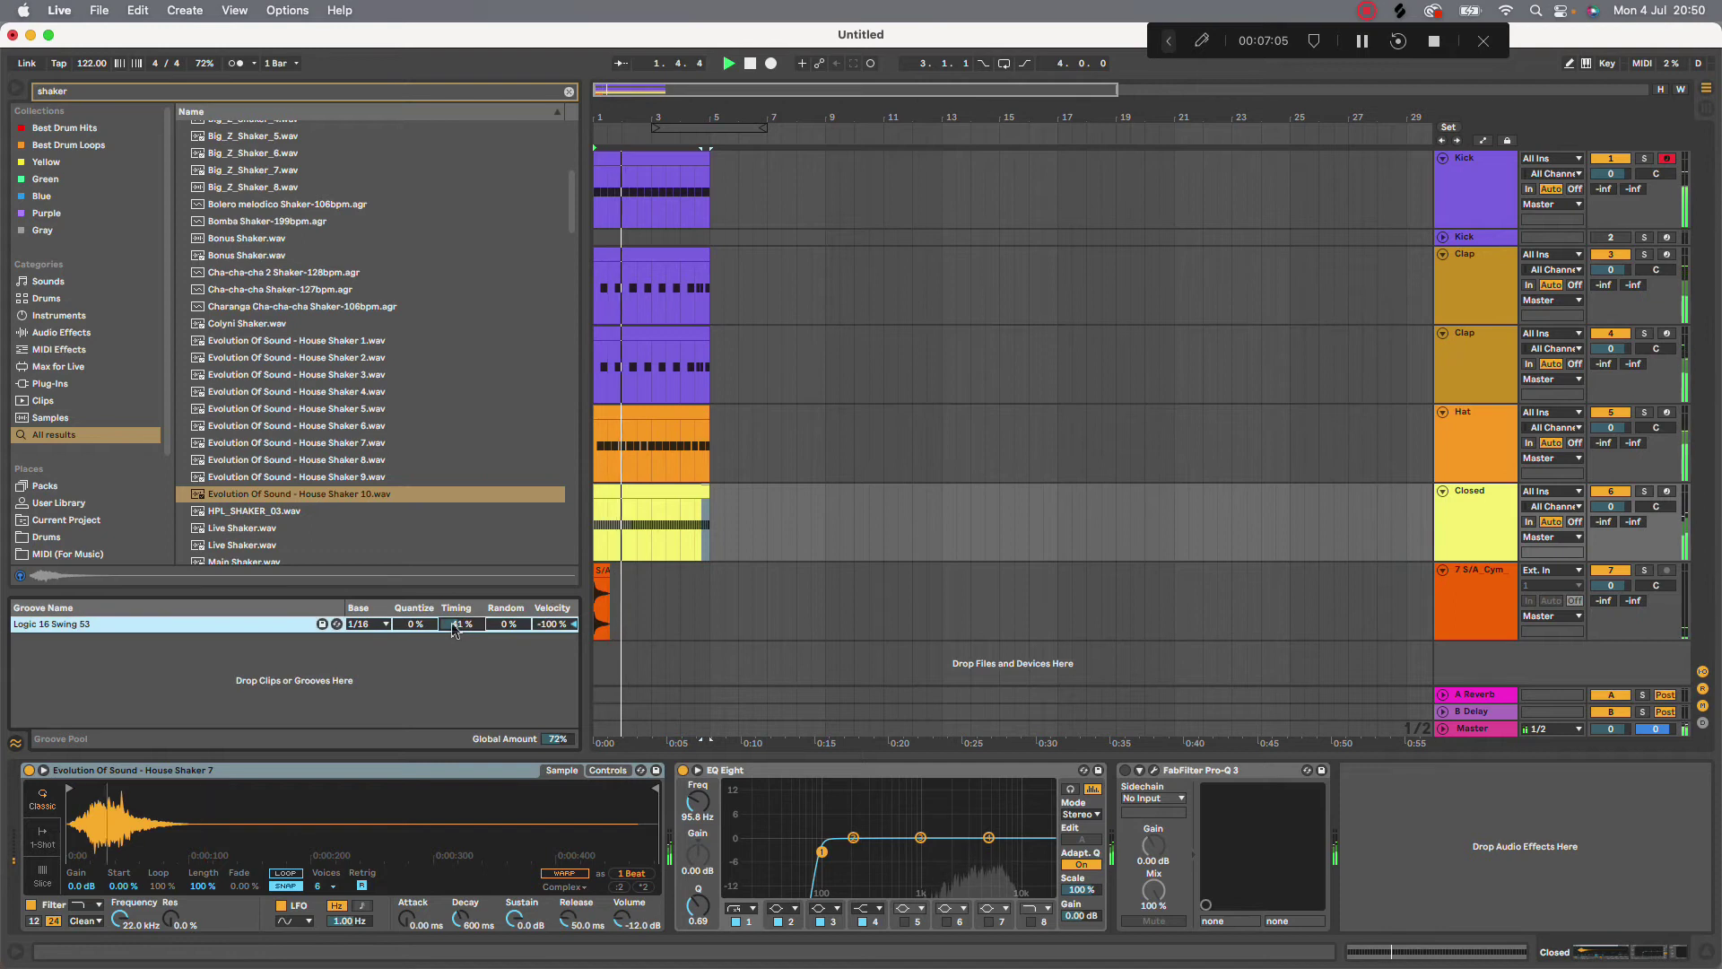
key("XF86AudioRaiseVolume")
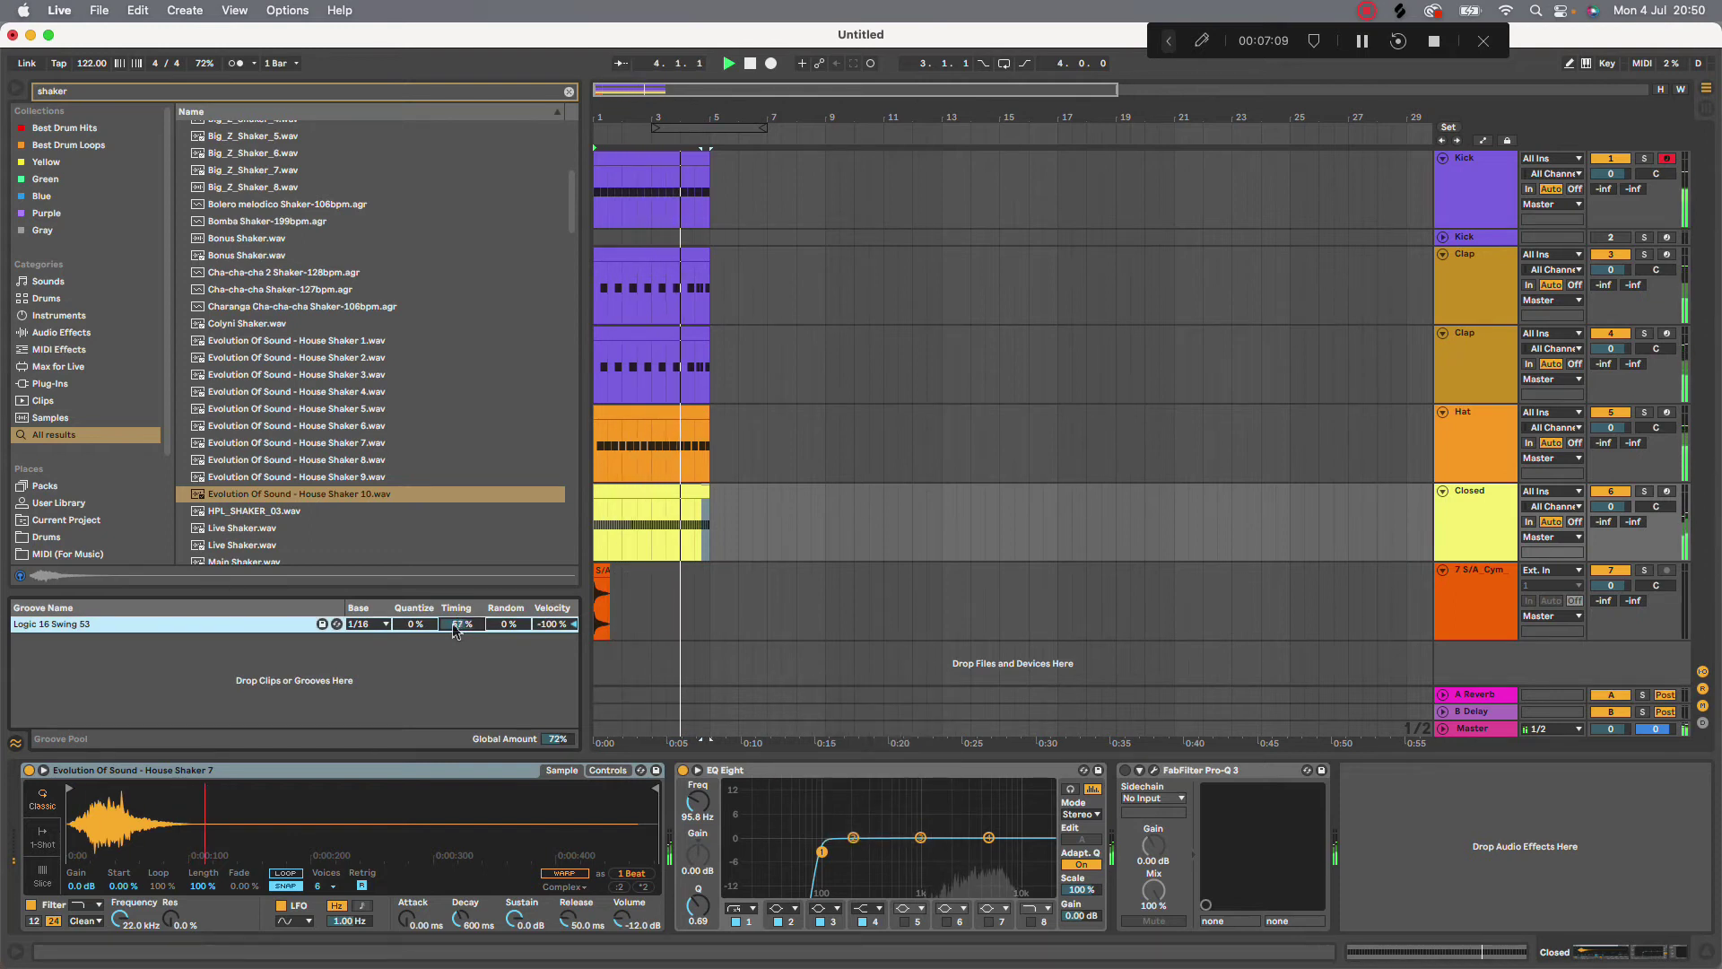
left_click_drag(562, 743, 563, 746)
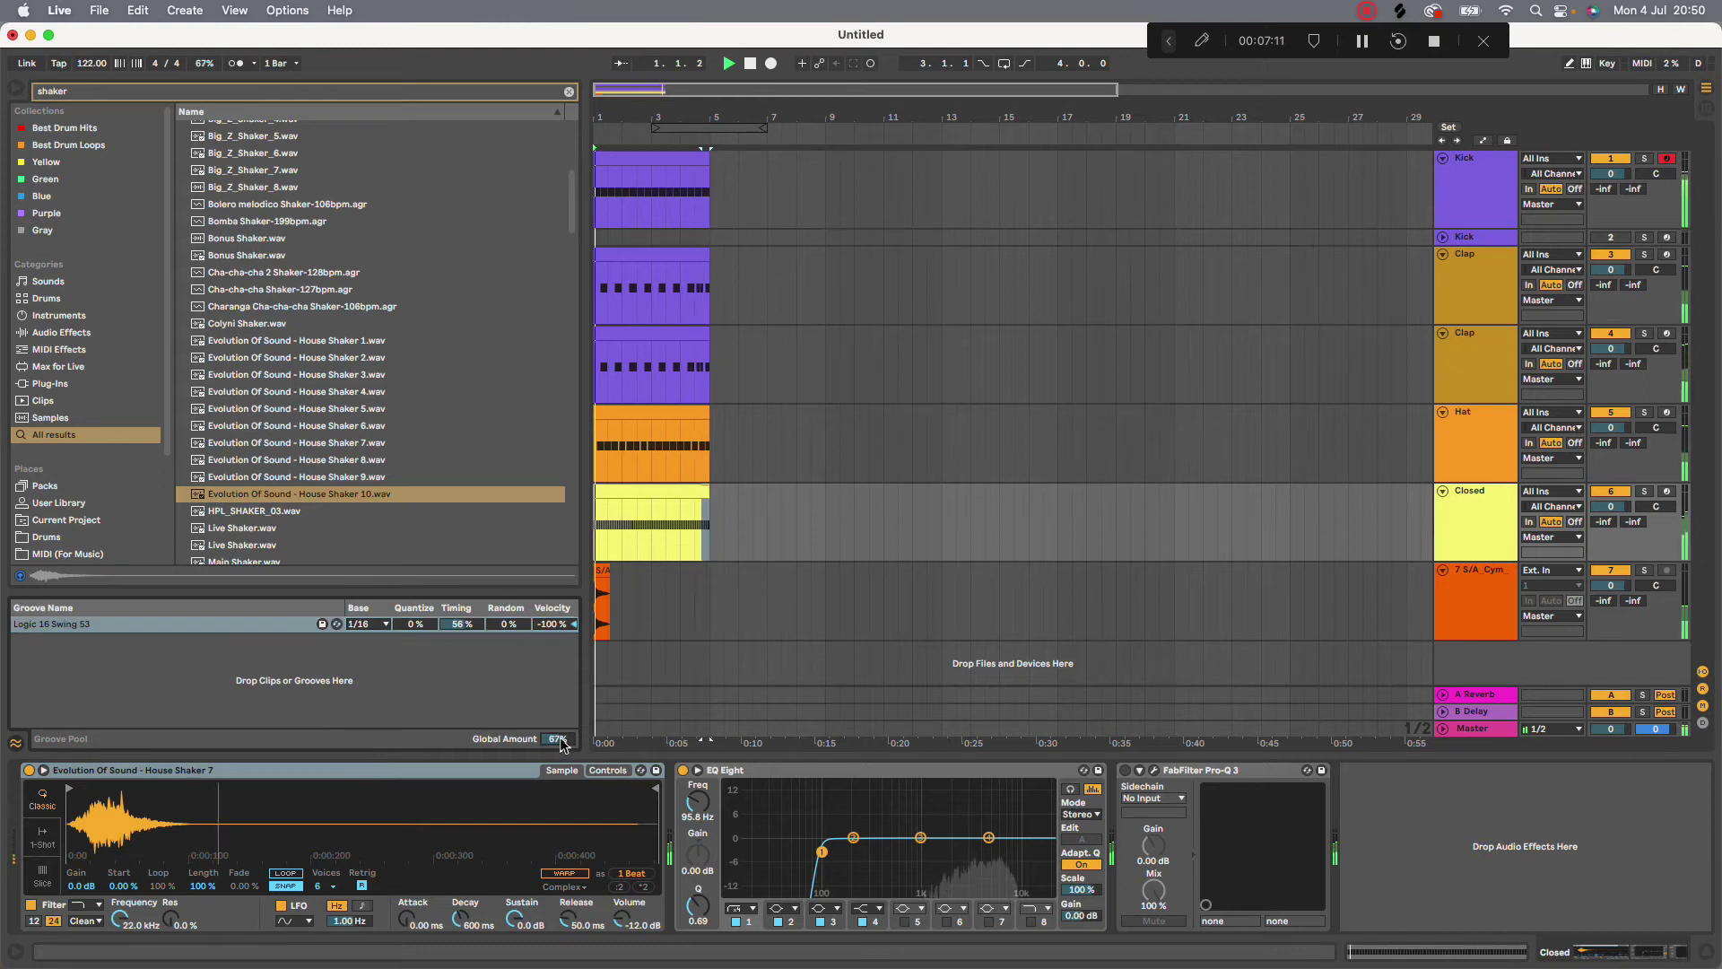
left_click_drag(558, 625, 558, 625)
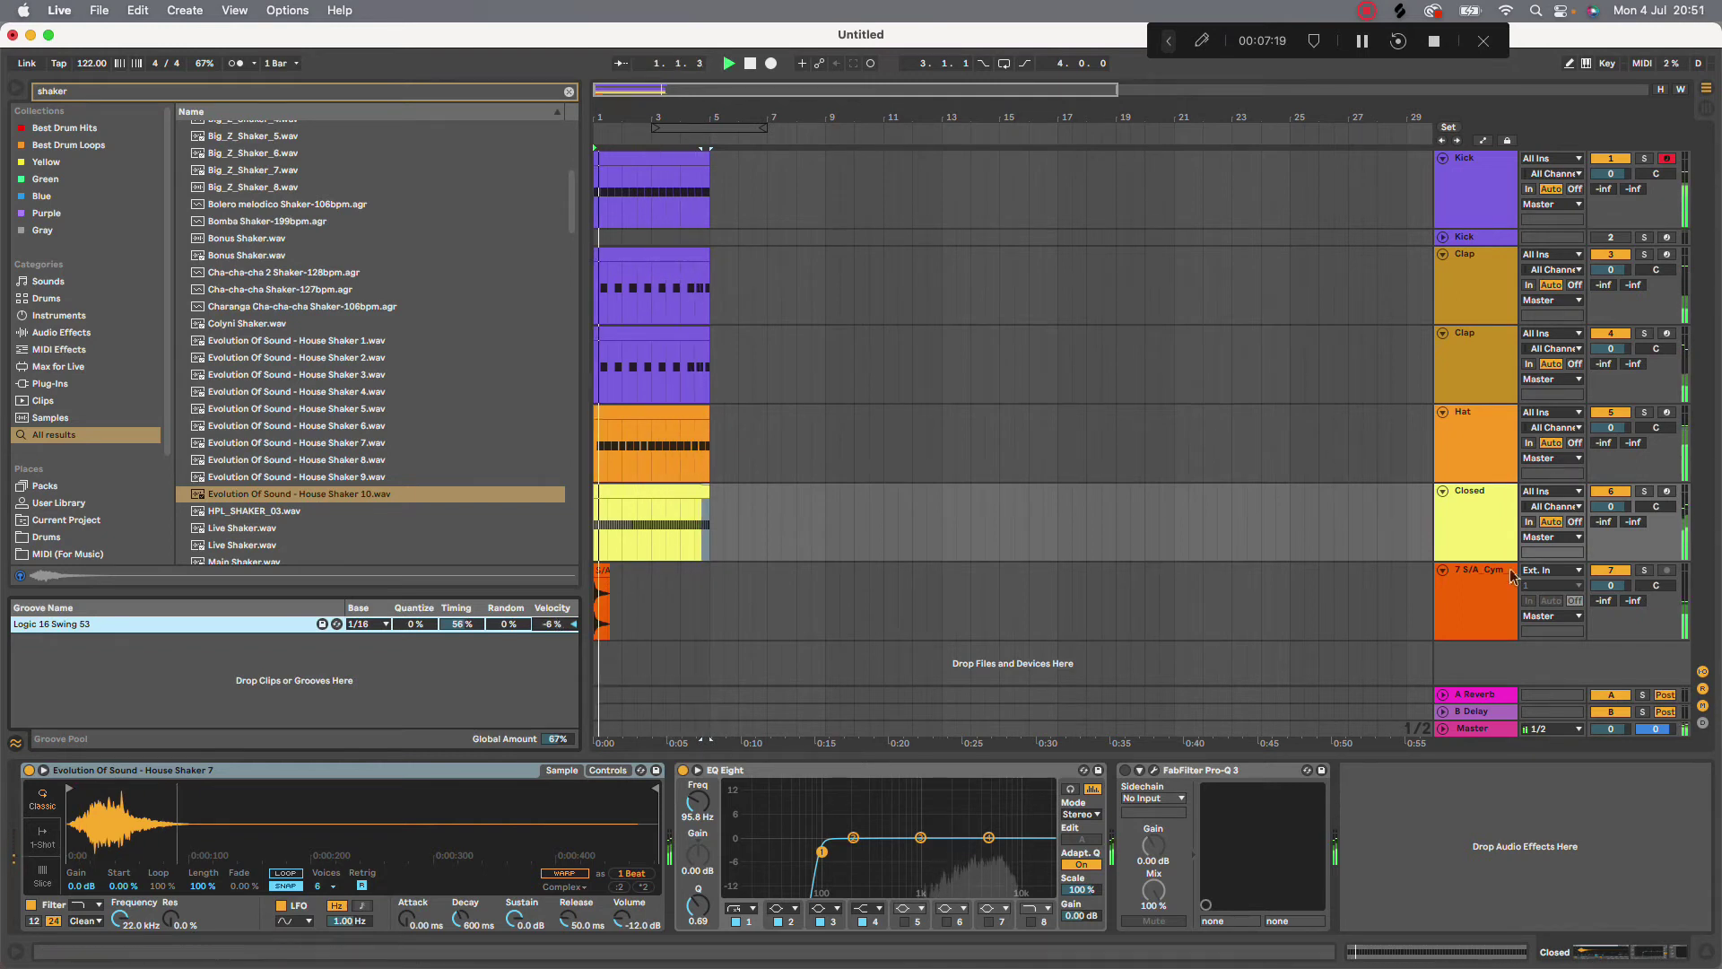
Copy the kick-sidechained Compressor from the cymbal track to the end of the Closed track's chain and play the loop
left_click(1475, 523)
left_click(948, 611)
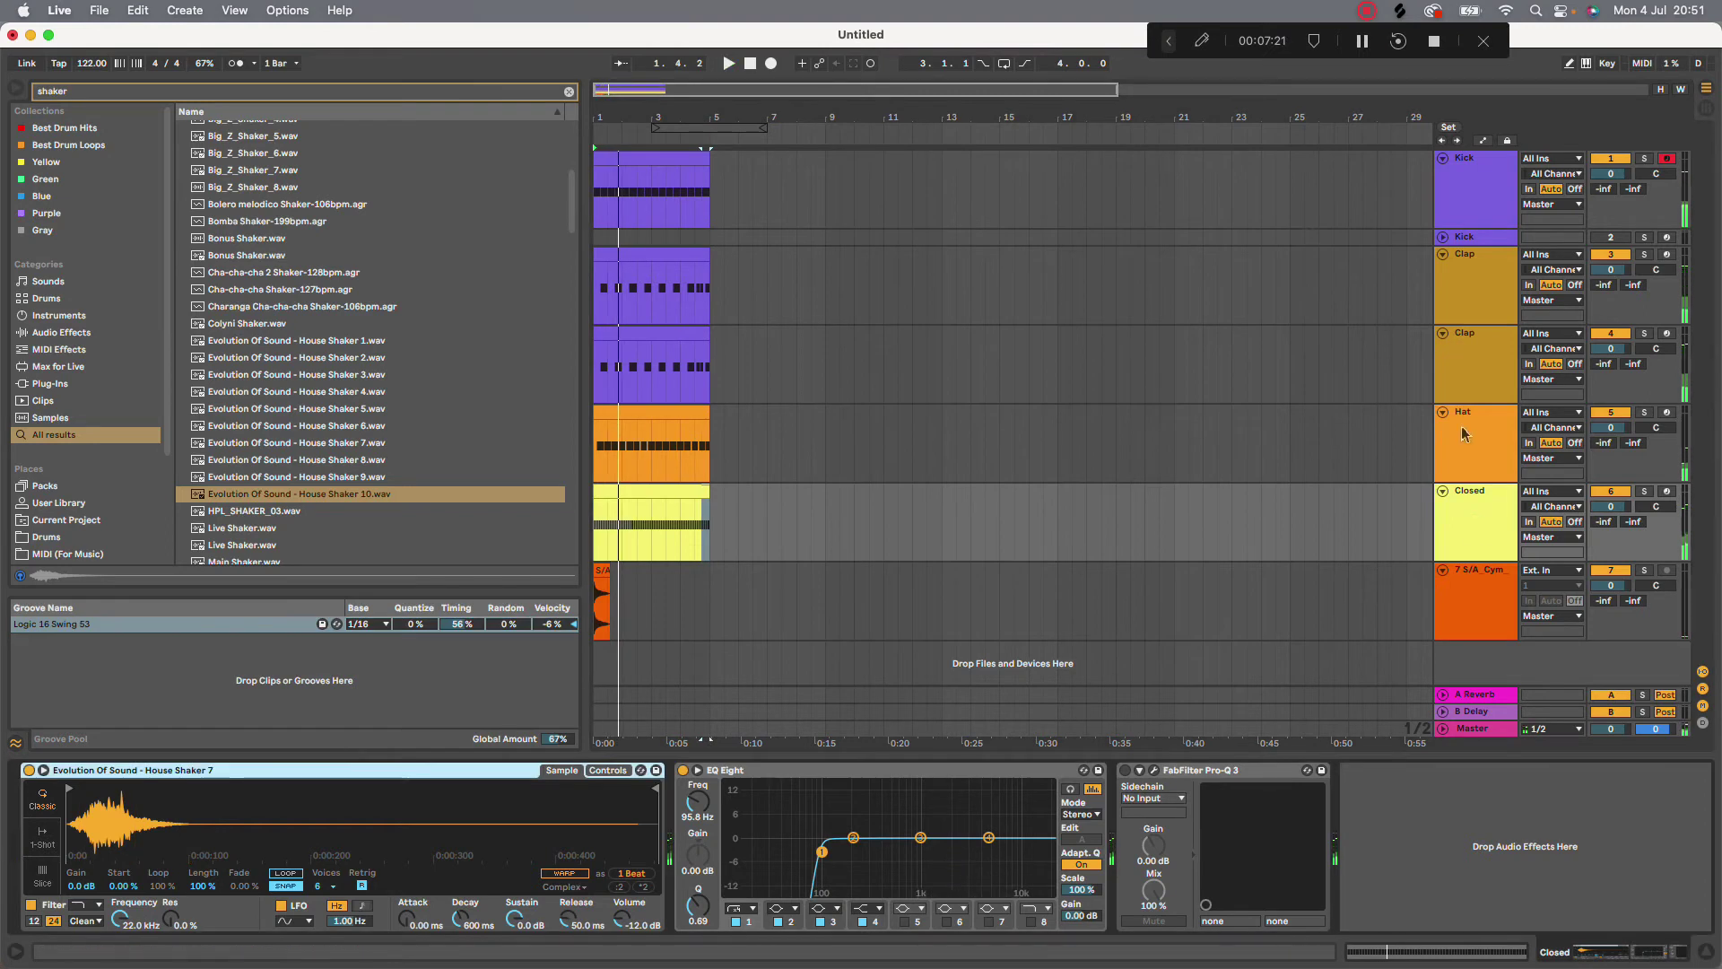
left_click(1458, 573)
left_click_drag(415, 763, 614, 769)
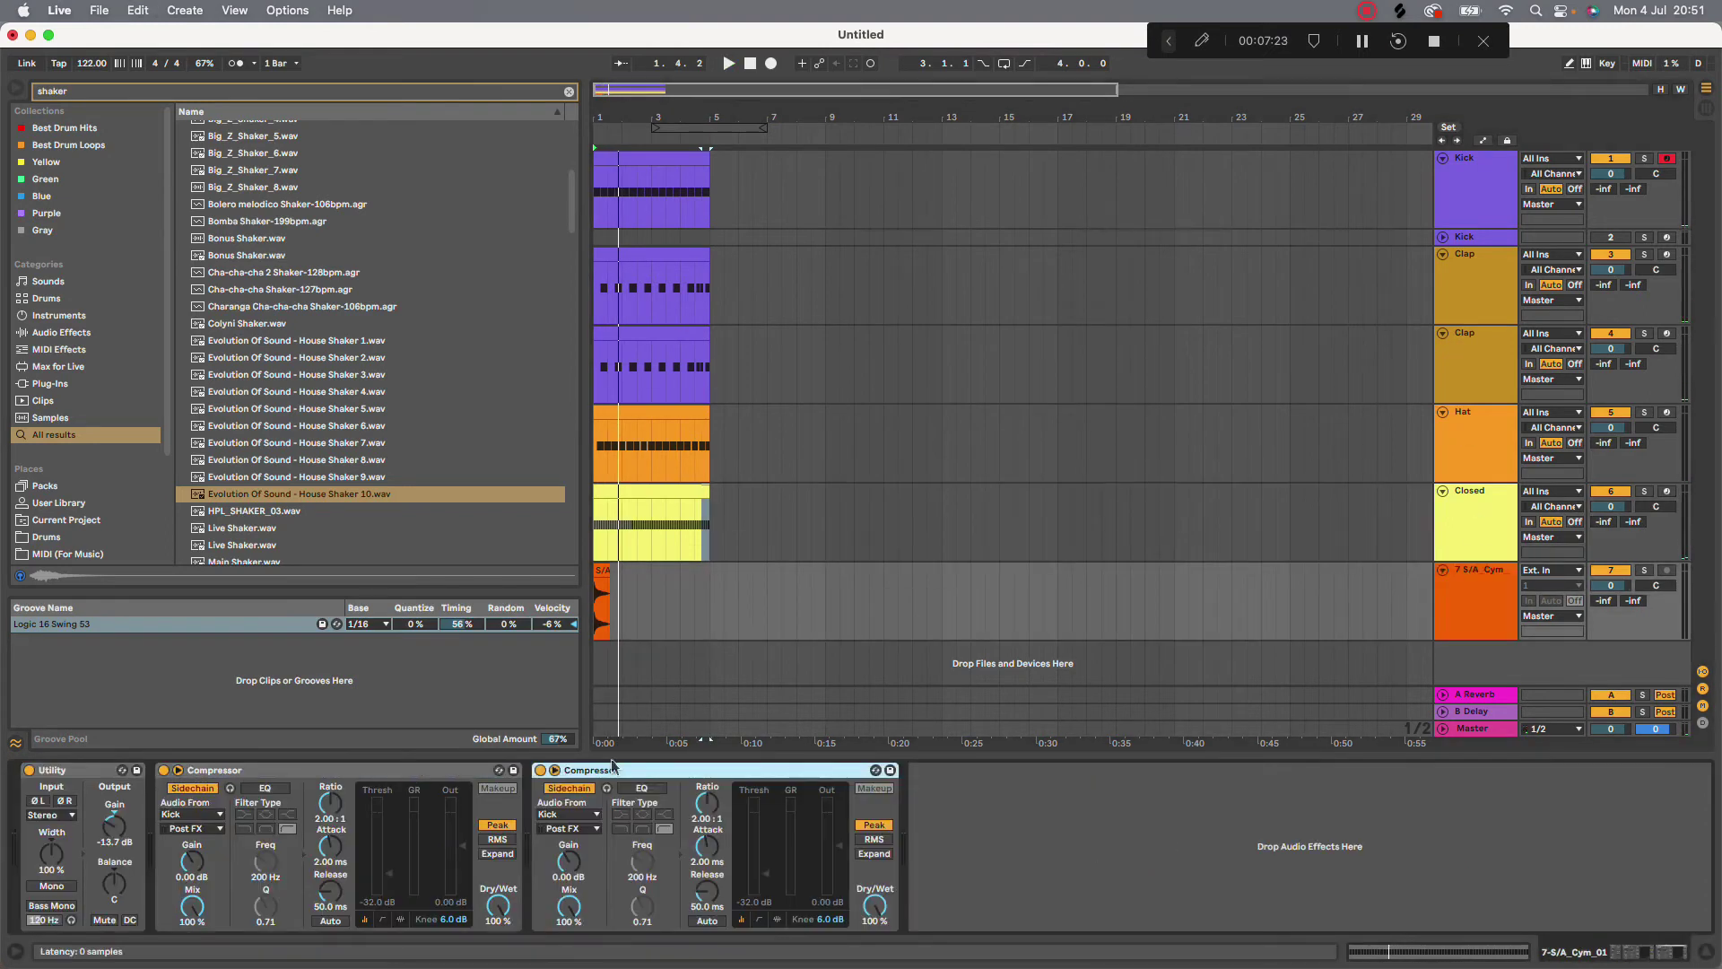
left_click(839, 538)
key("space")
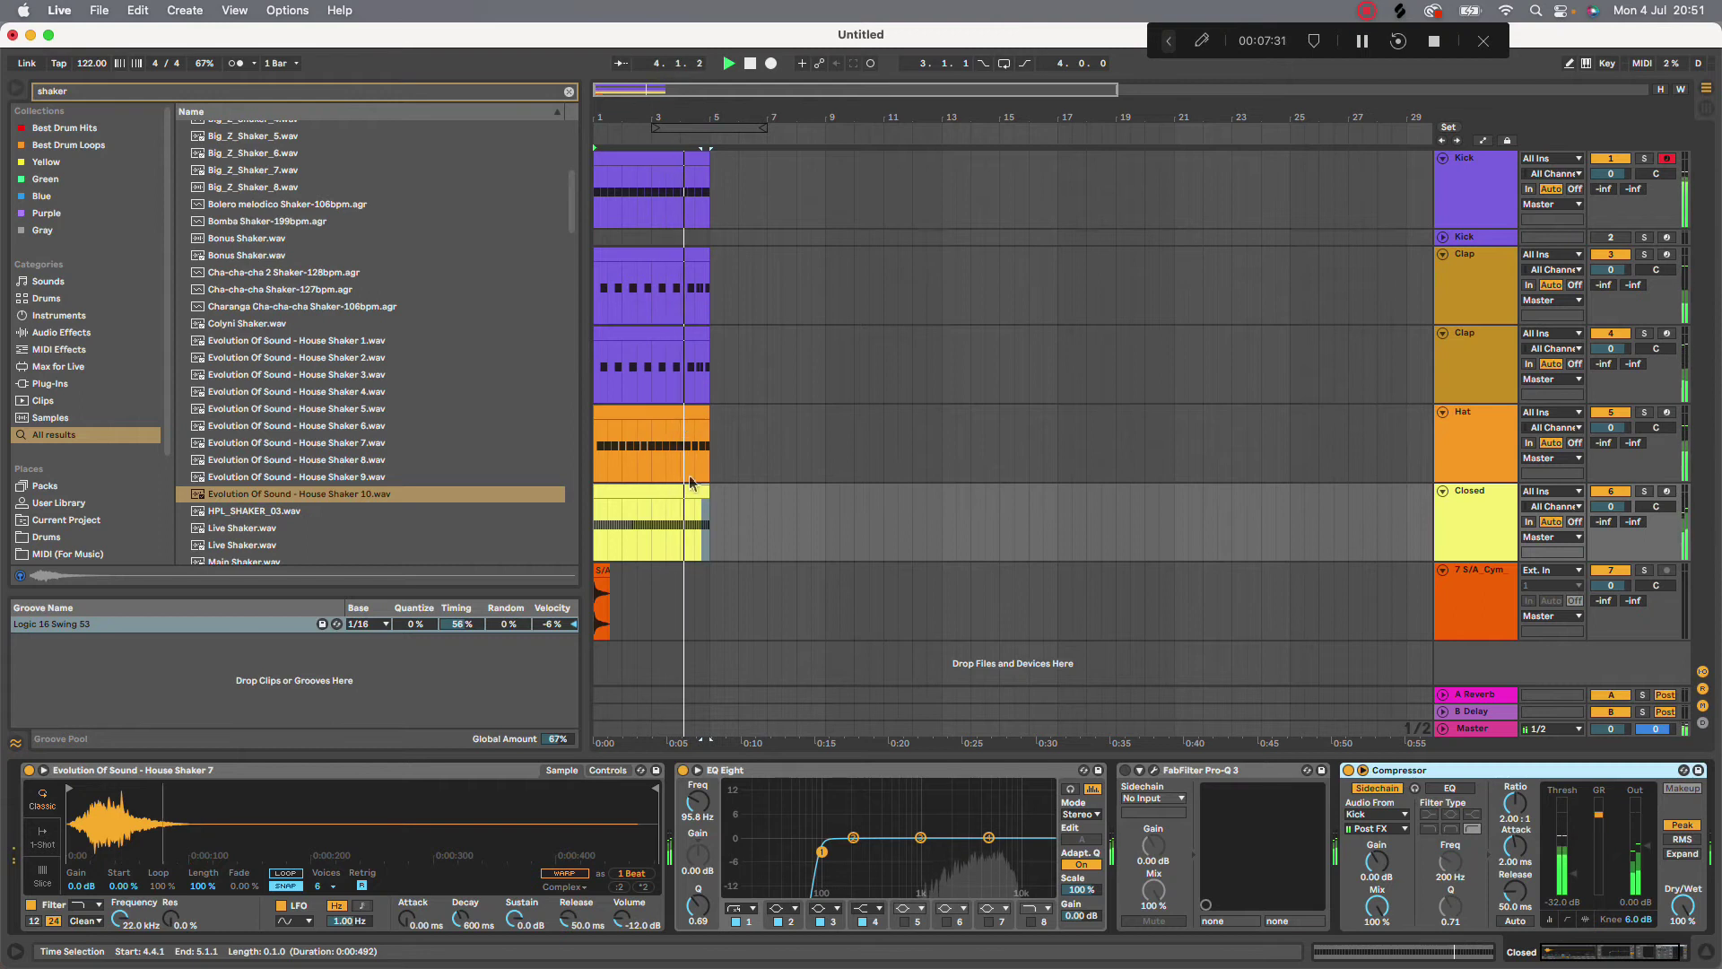
Apply the Logic 16 Swing 53 groove to the Hat clip and lower the Closed track's volume to -3.8 dB during playback
left_click(674, 410)
key("space")
double_click(674, 410)
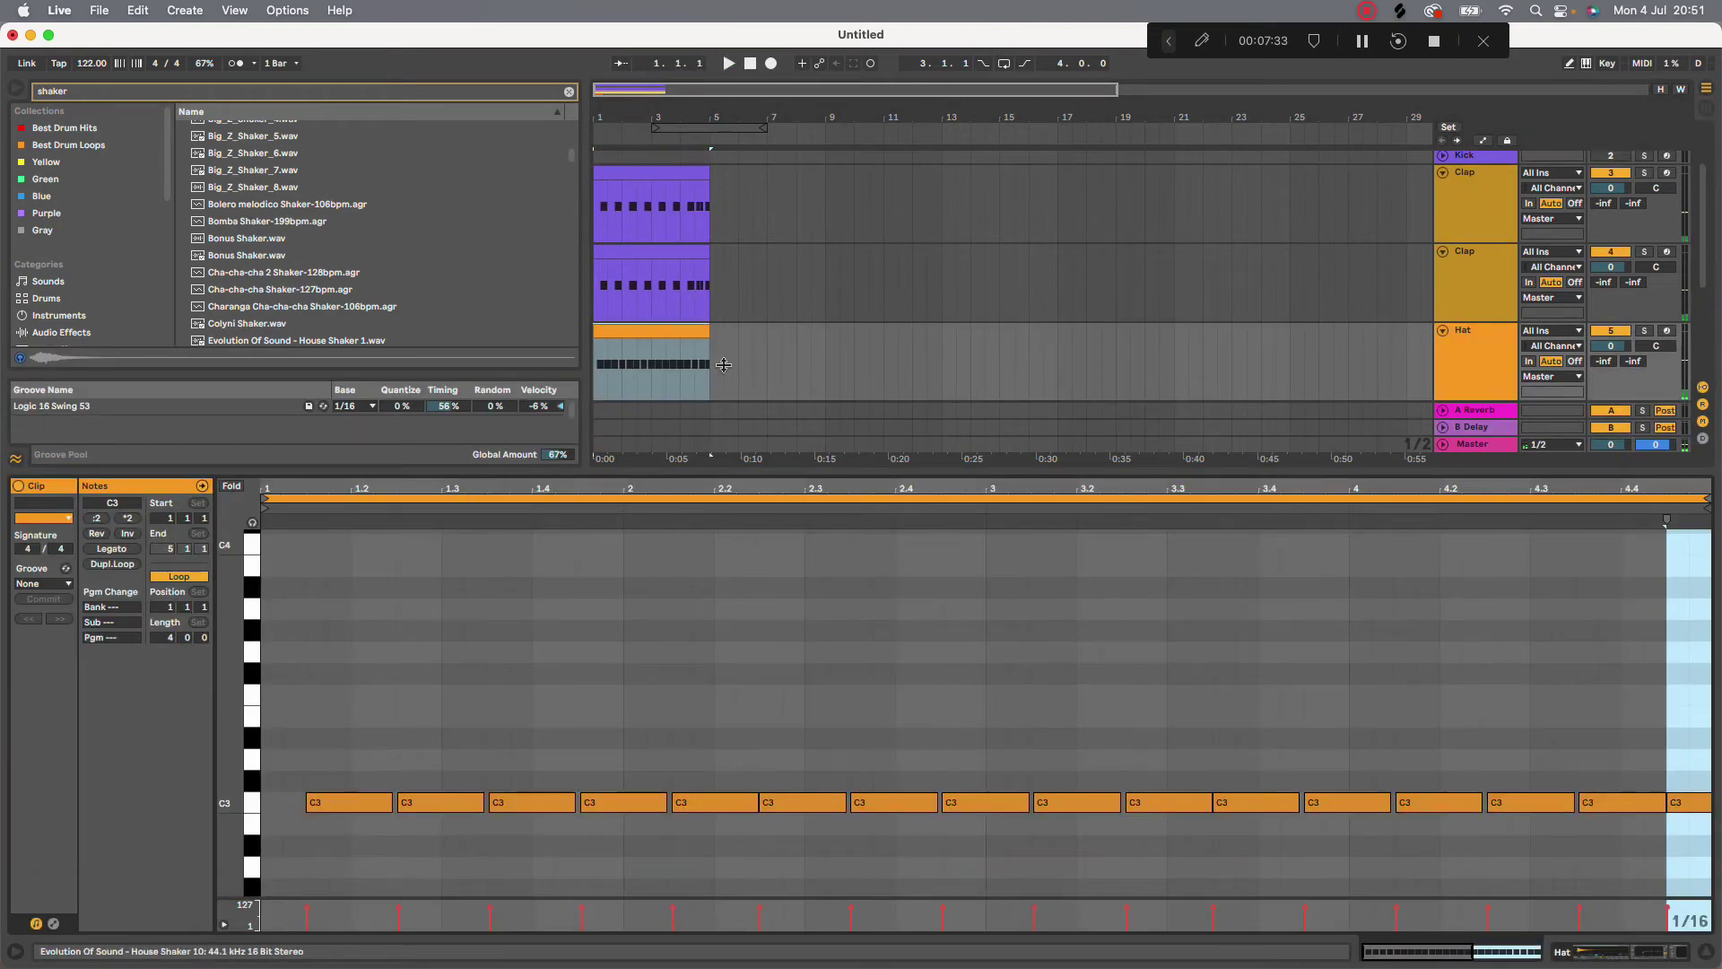
left_click(66, 585)
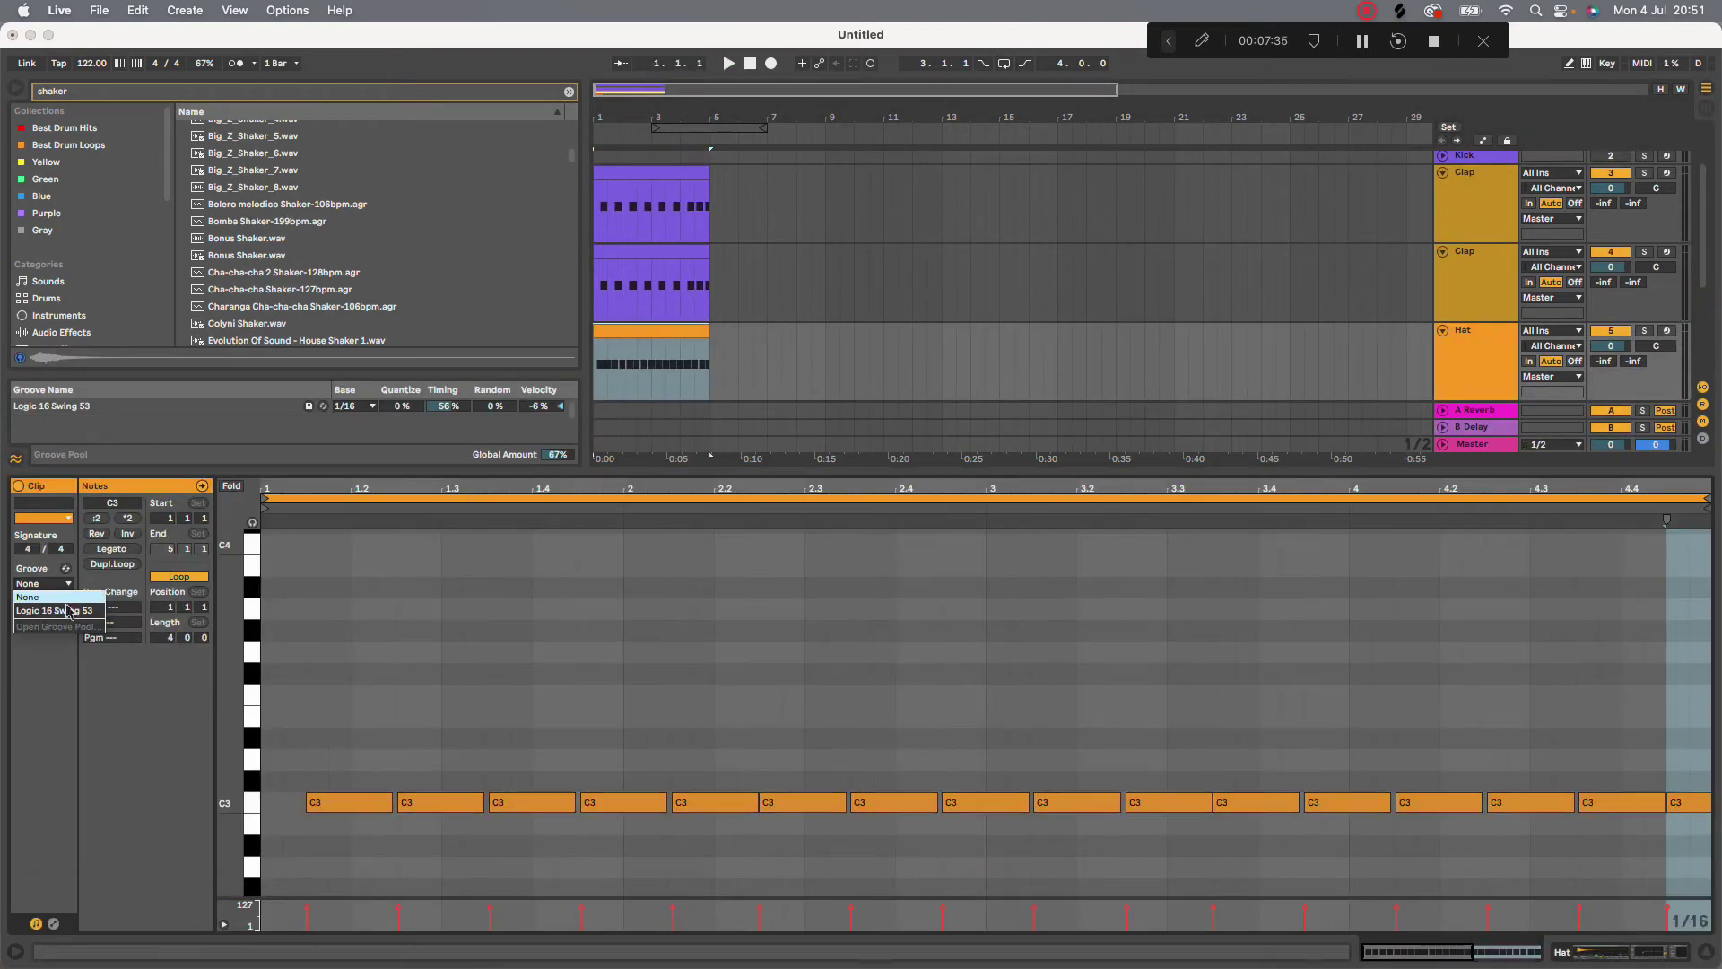
left_click(70, 610)
key("space")
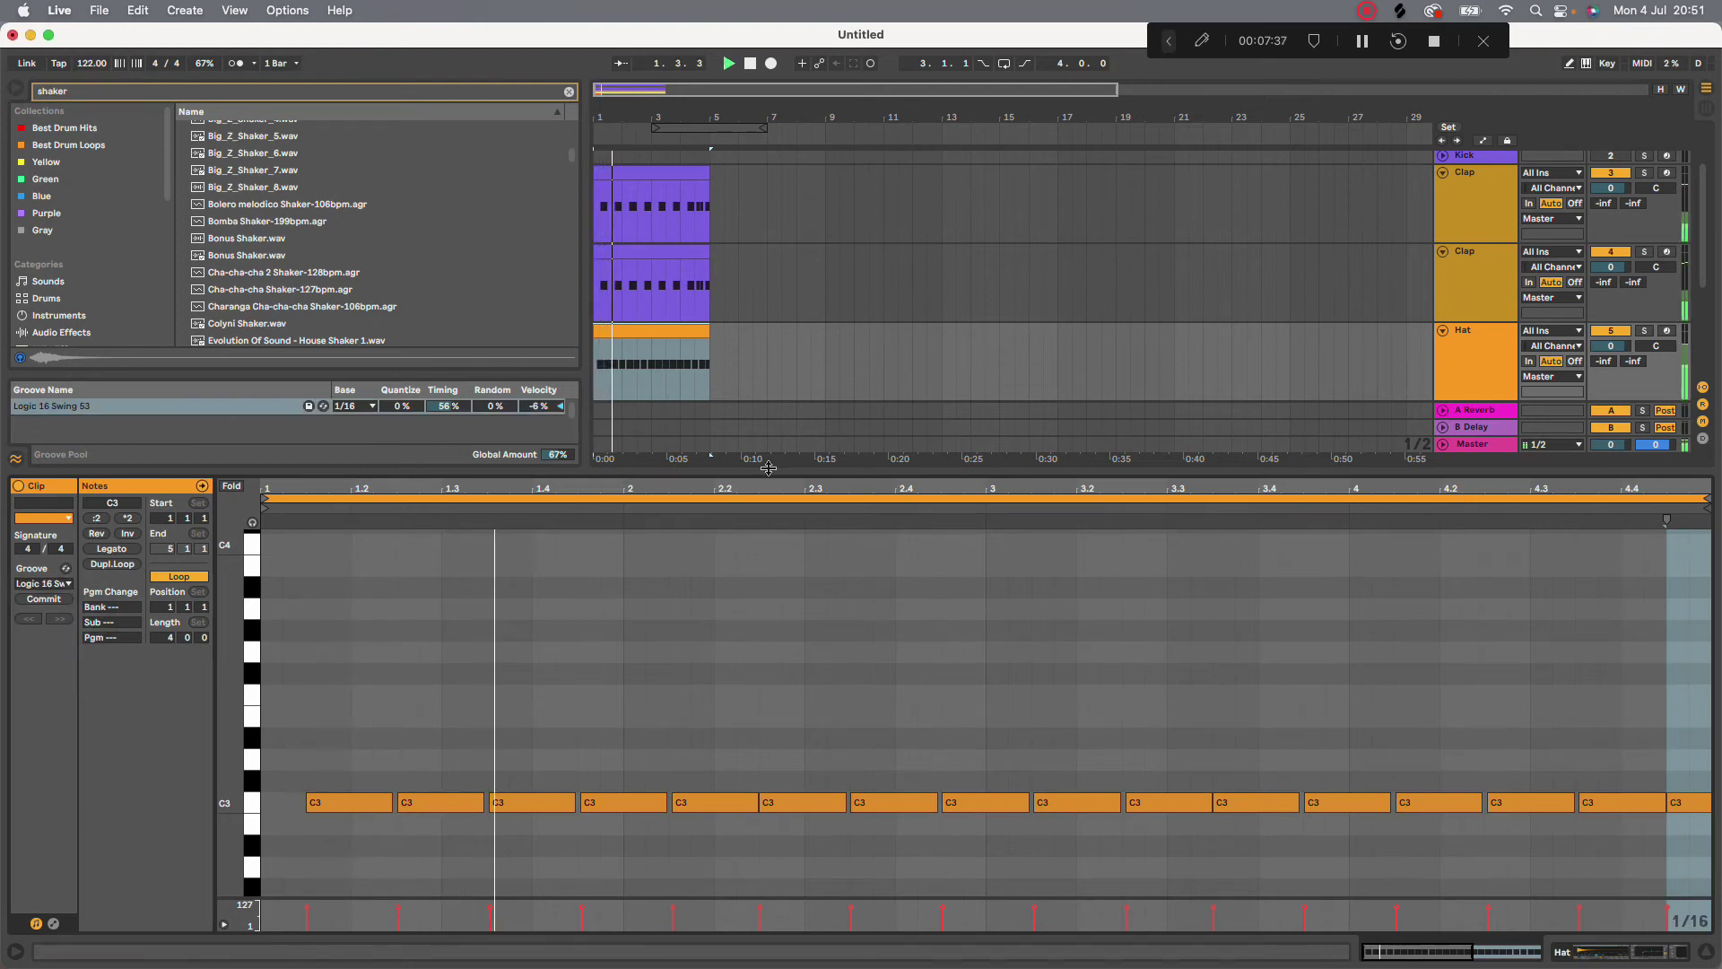
key("super+alt+l")
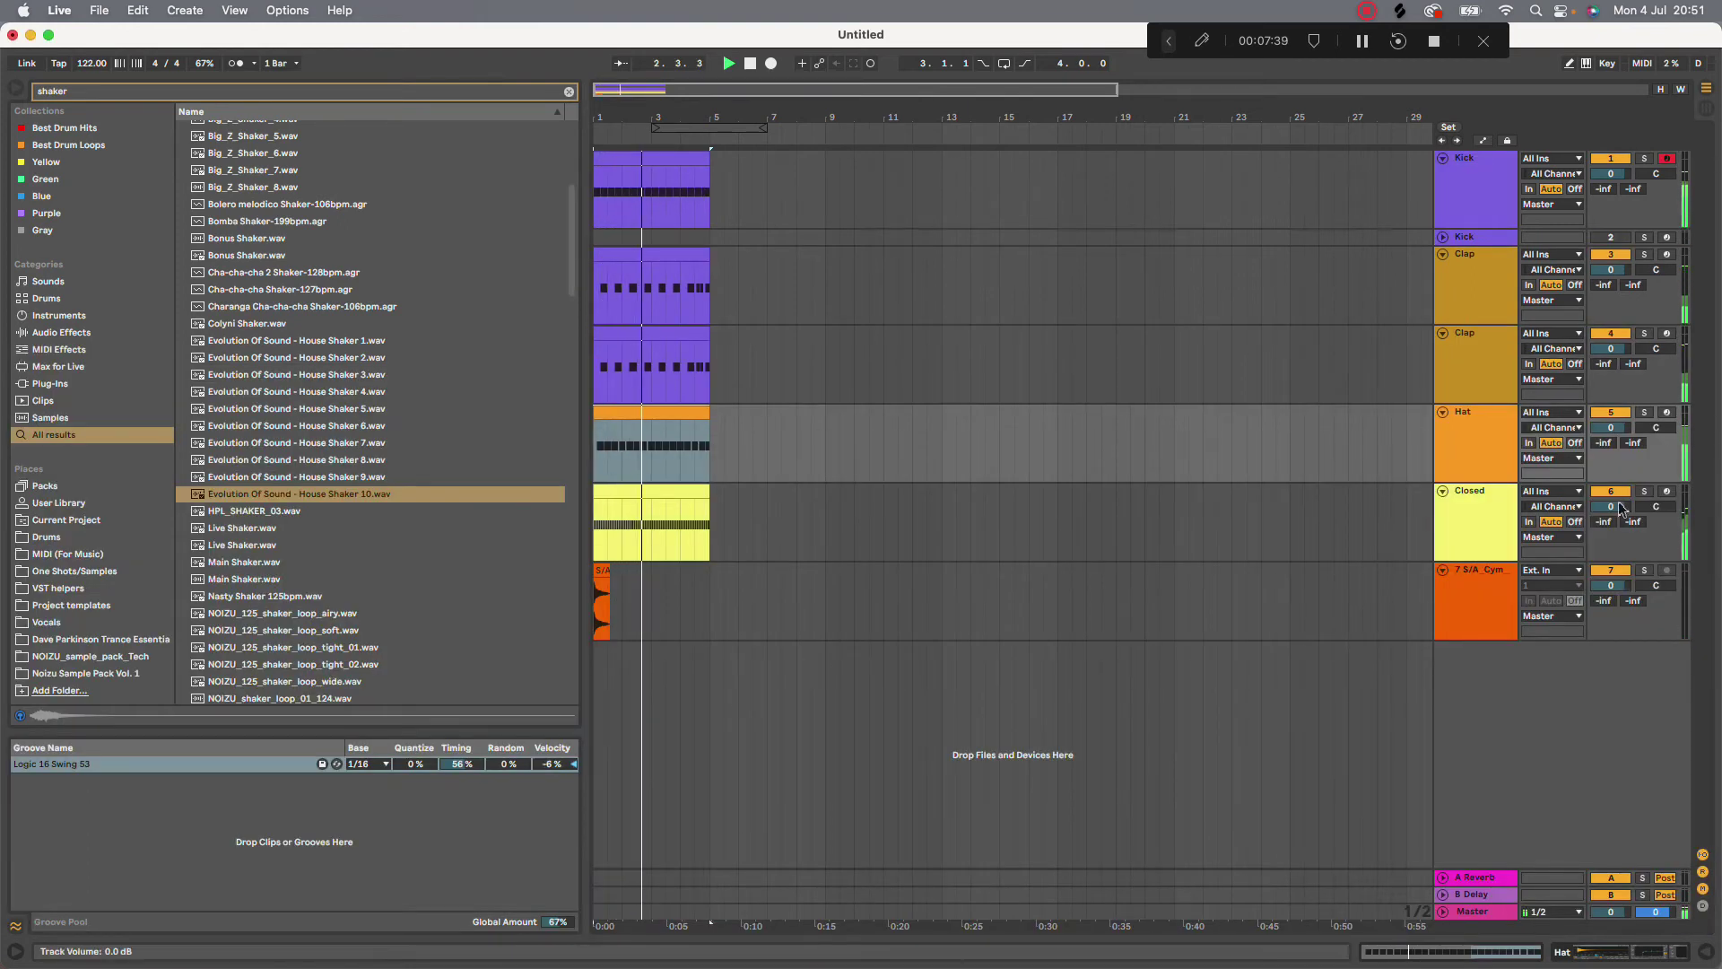
left_click_drag(1612, 506, 1621, 515)
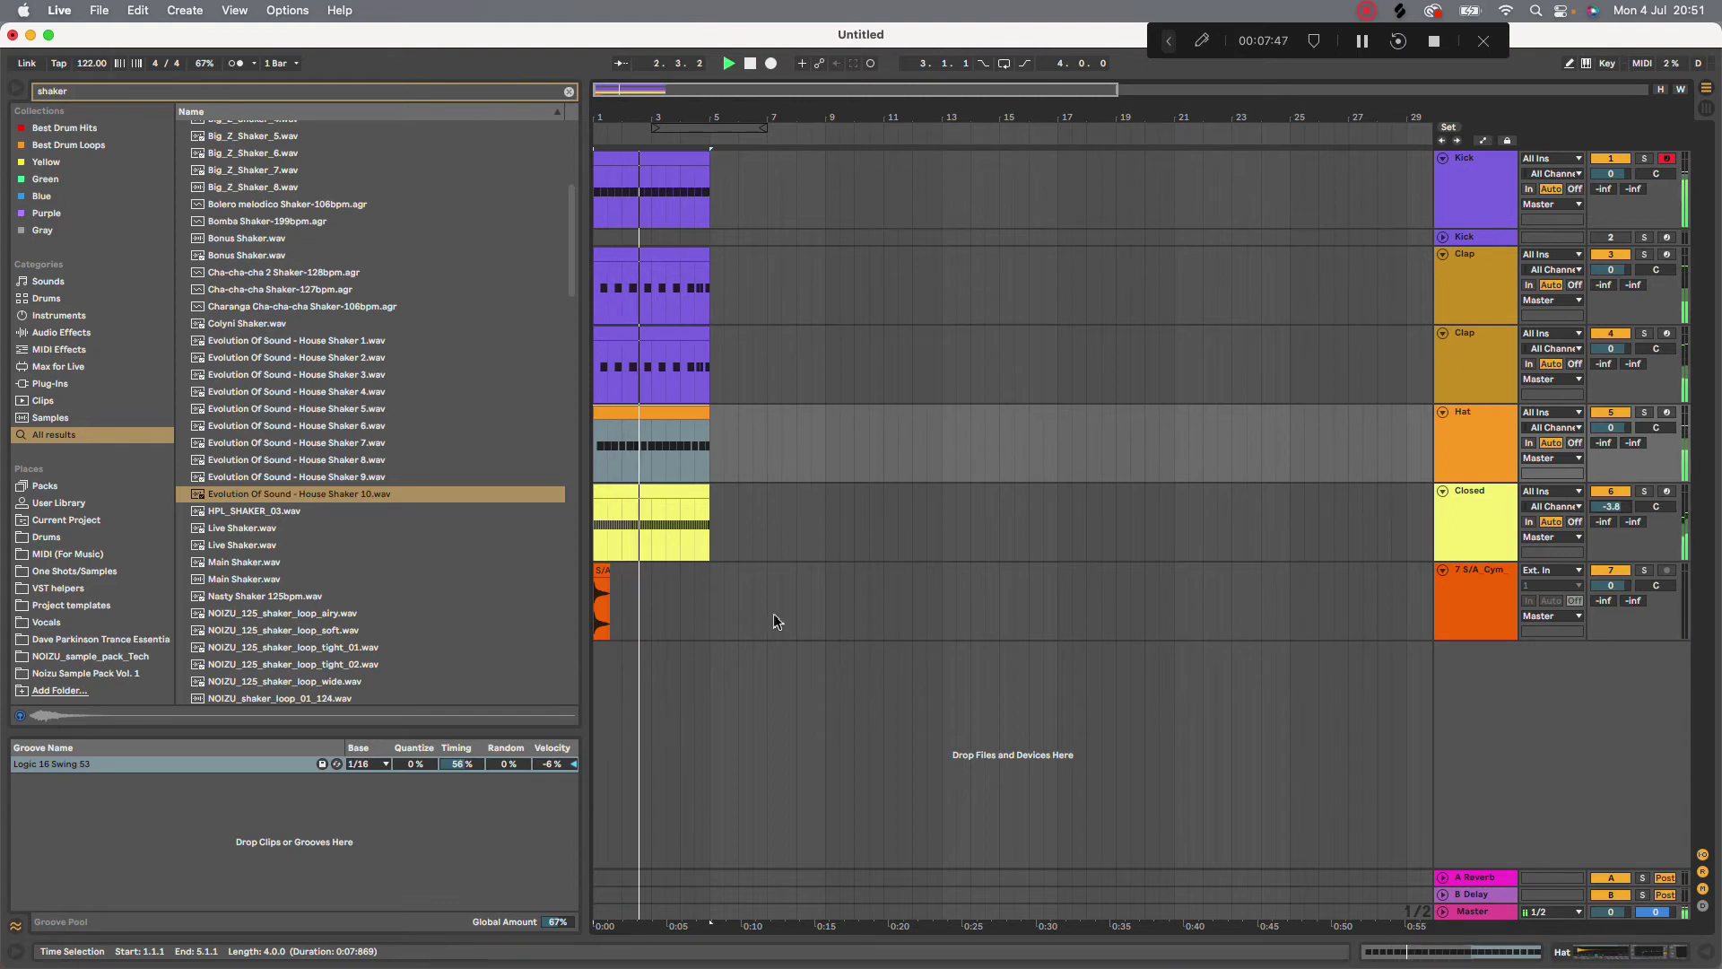
Open the Hat track's devices, search the library for "hat" and audition the Big_Z closed and open hats
left_click(1480, 445)
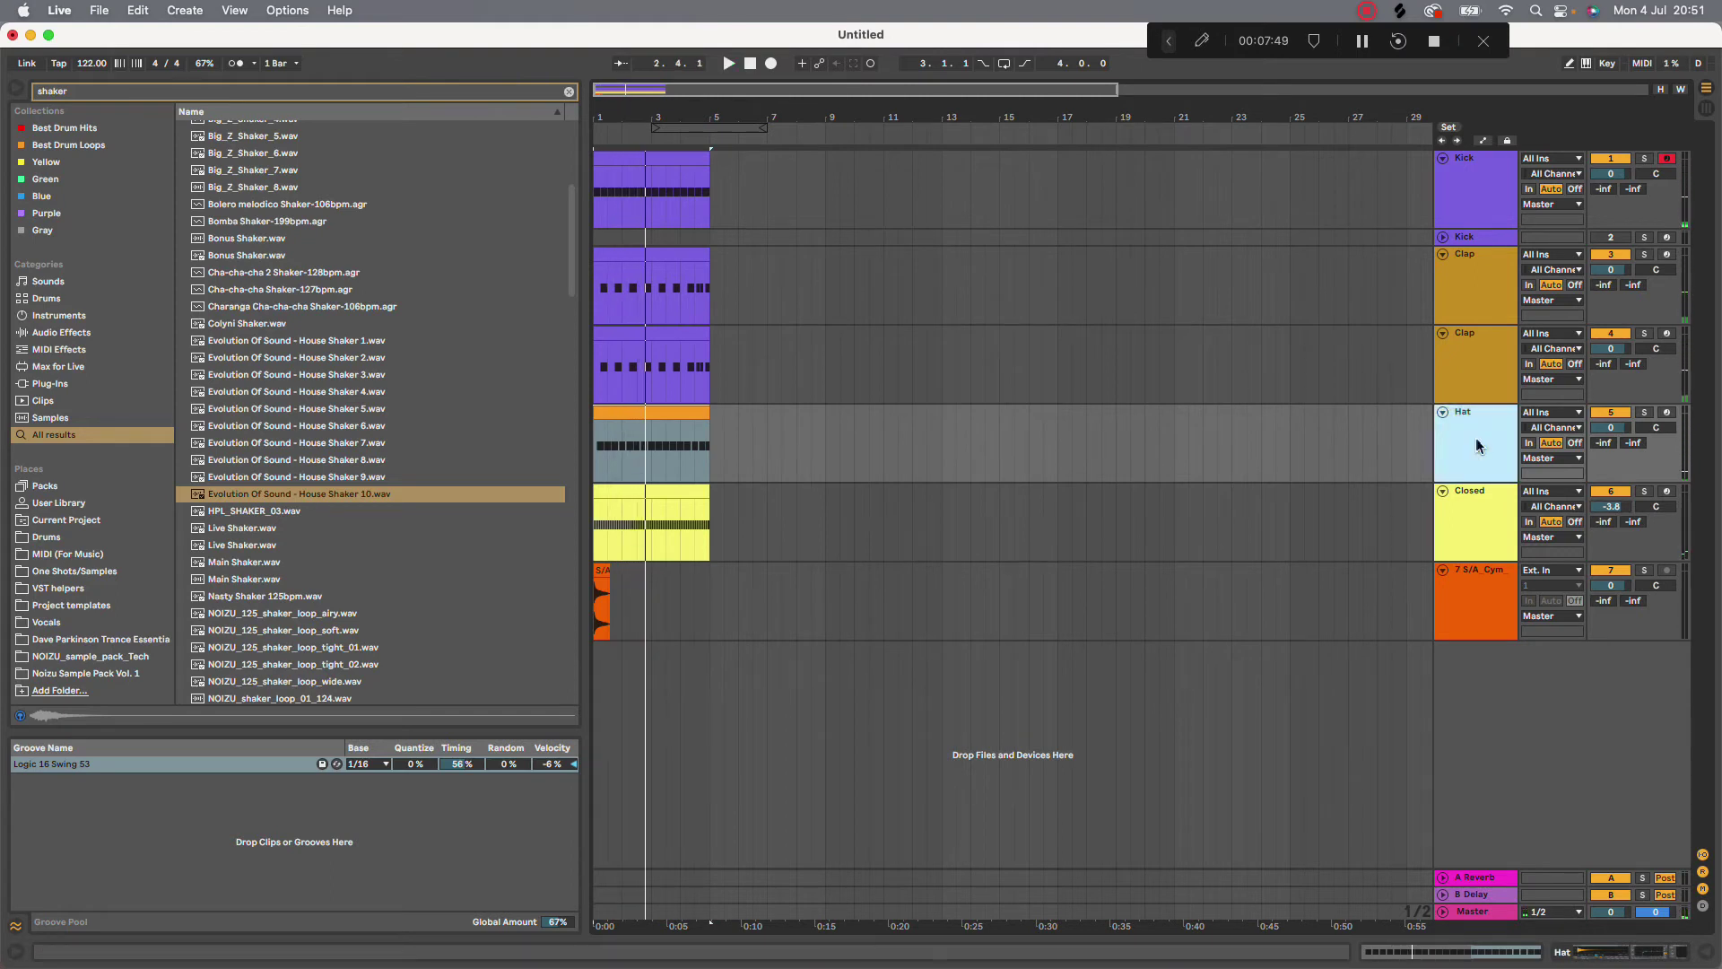
double_click(1478, 445)
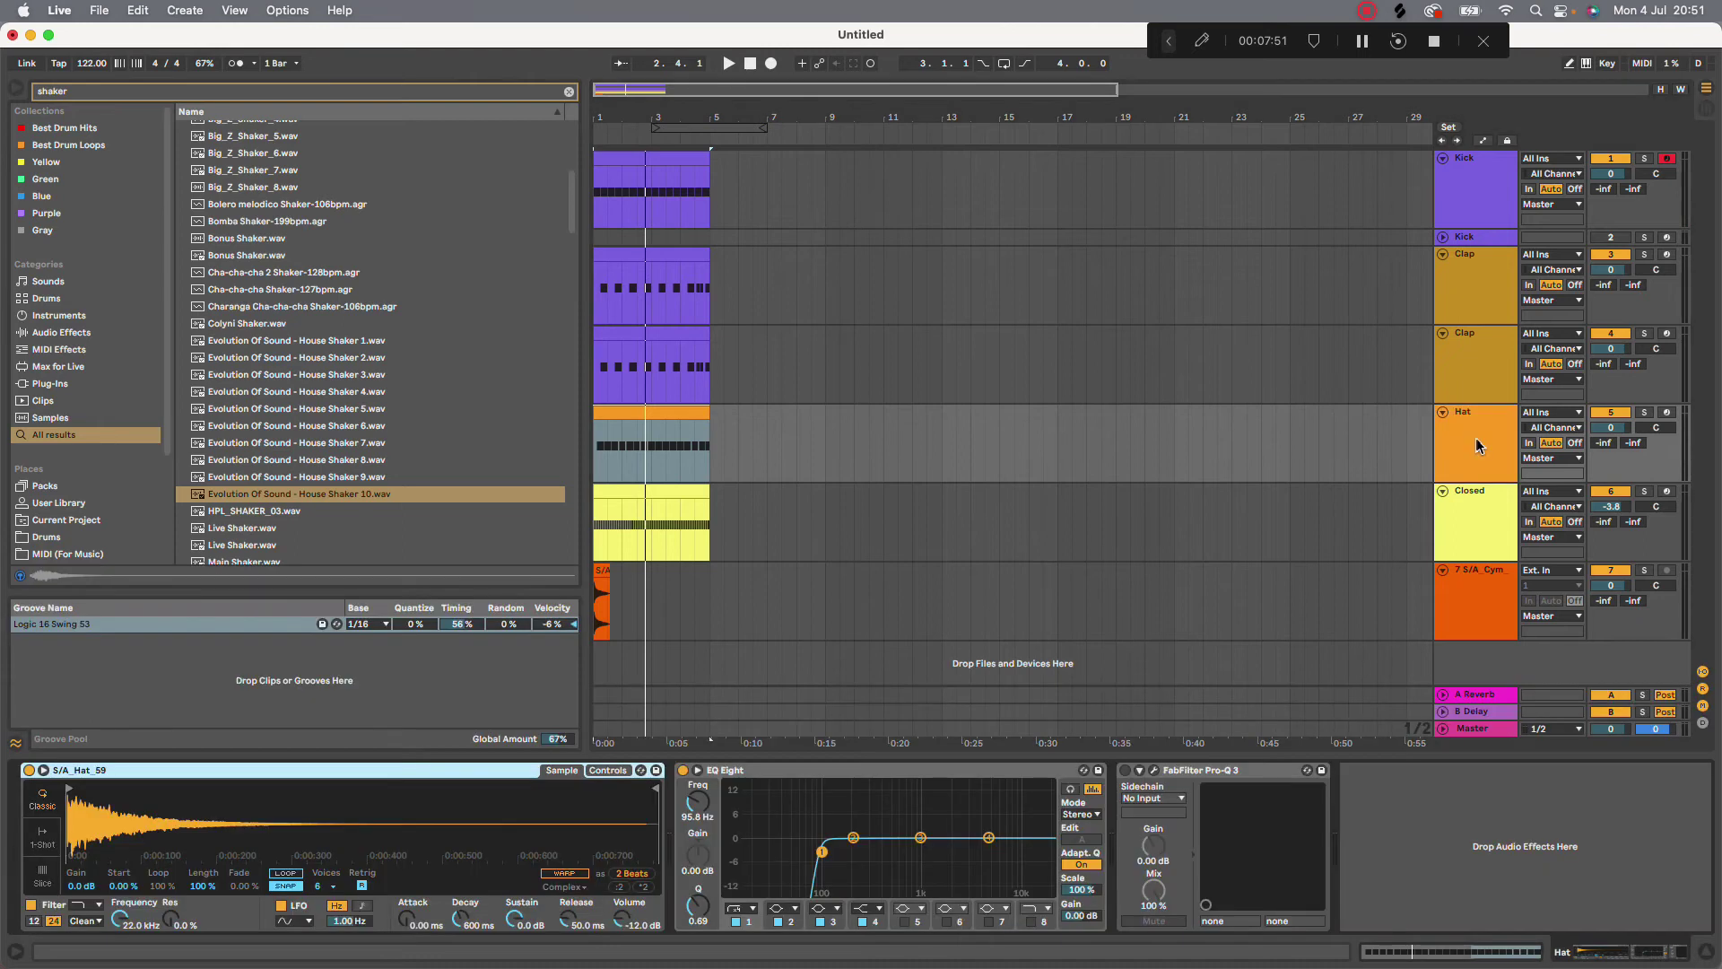
left_click(568, 92)
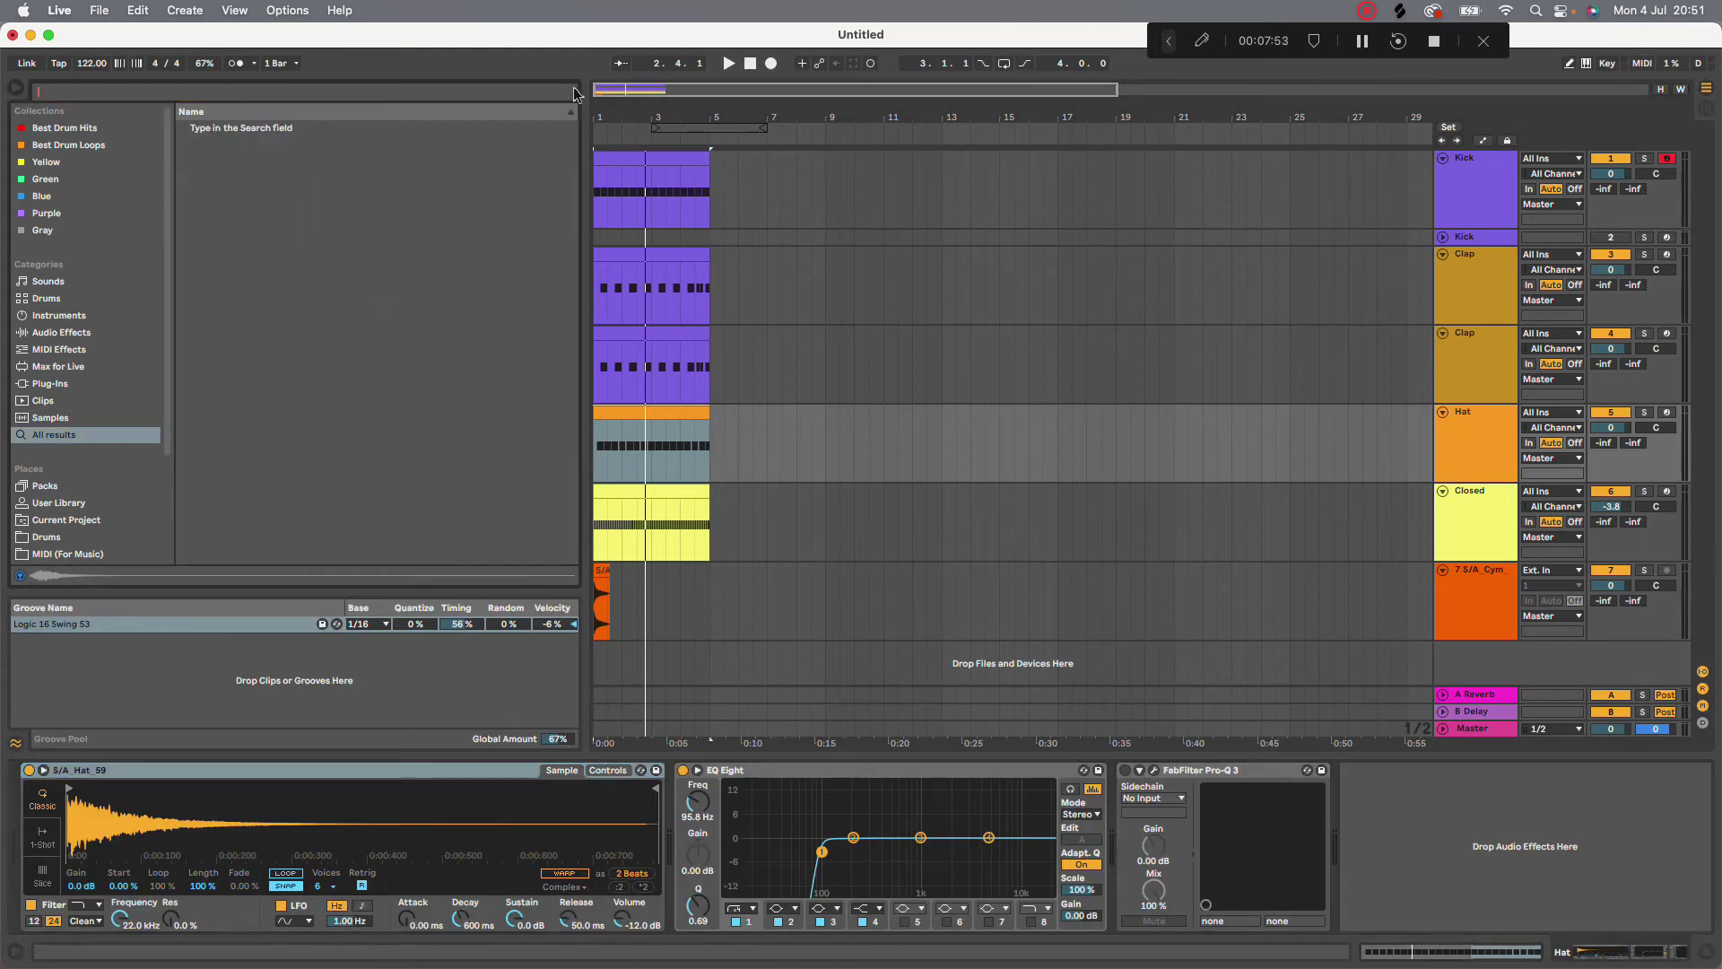
type("hat")
scroll(287, 481, "down", 3)
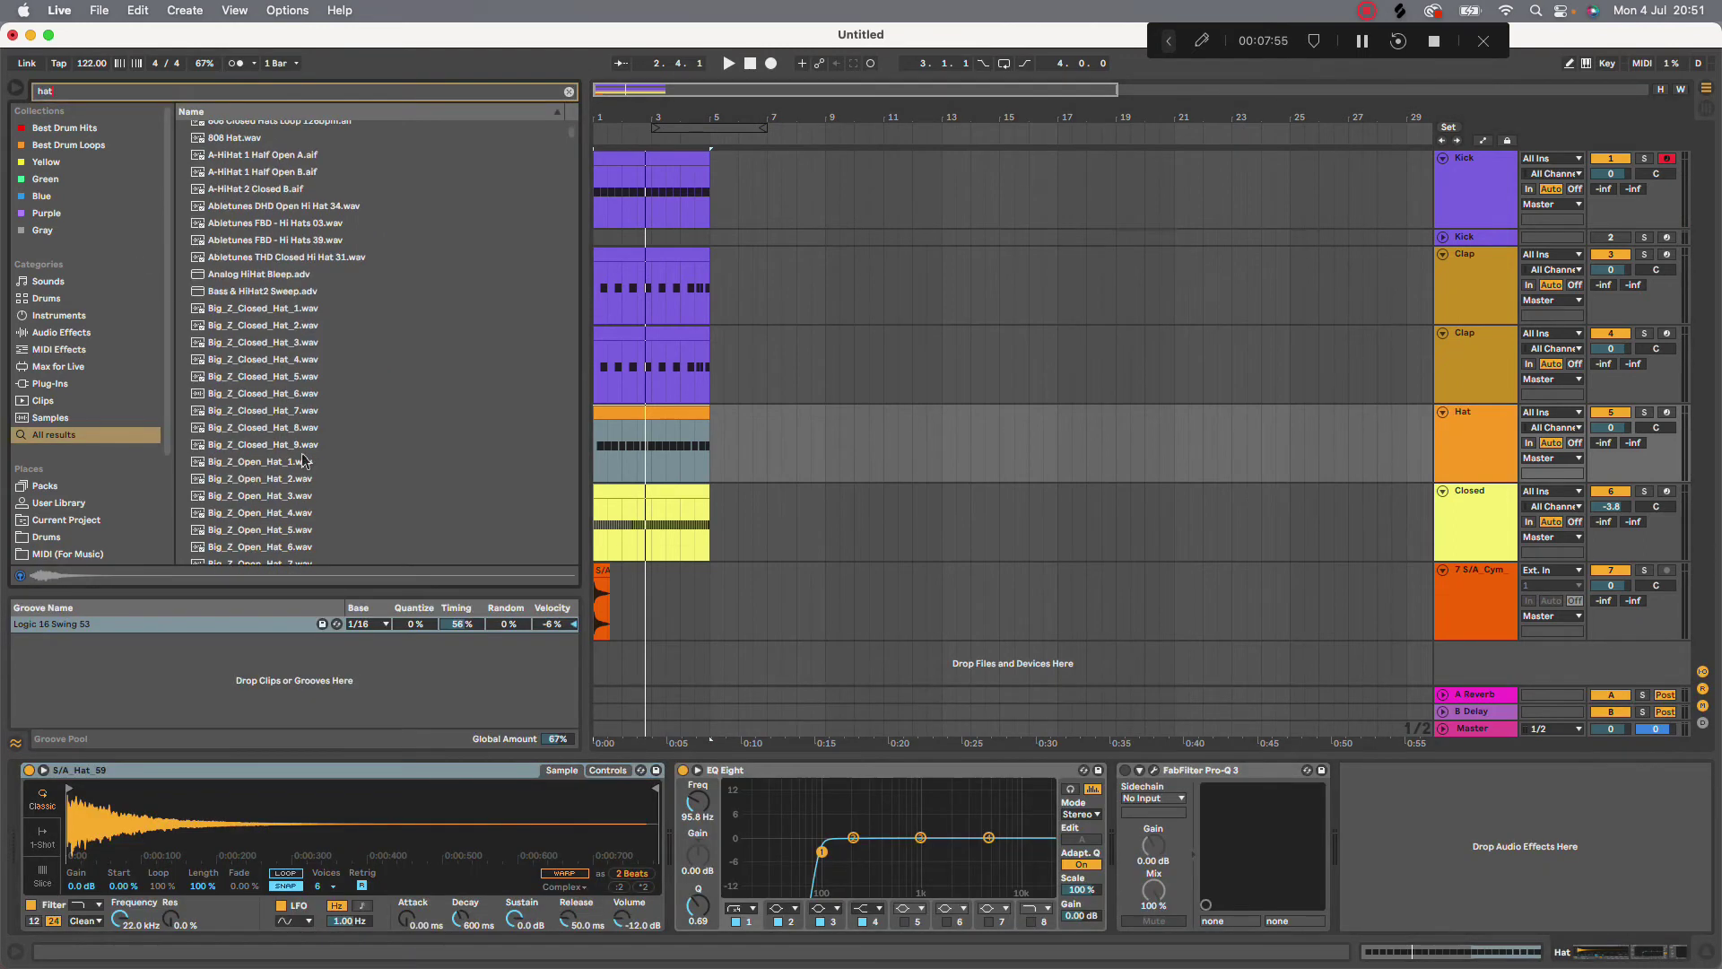
left_click(305, 461)
left_click(309, 393)
left_click(309, 410)
left_click(311, 446)
left_click(319, 531)
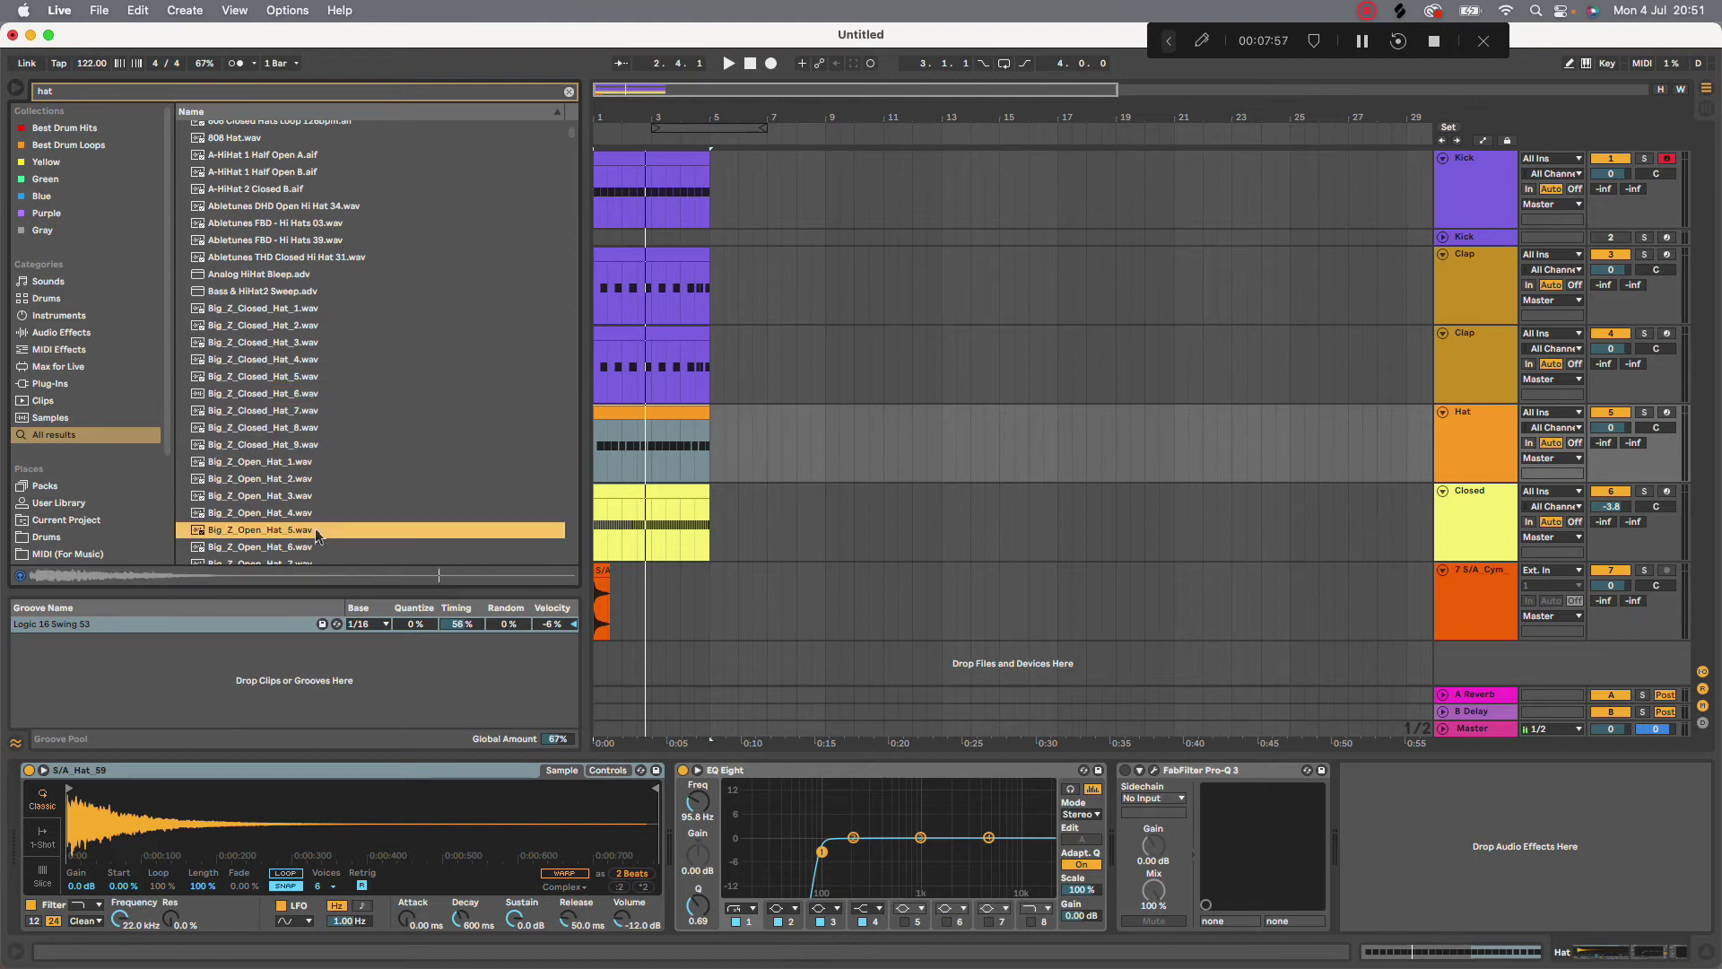
Replace the Hat track's sample with Big_Z_Open_Hat_10 and play the loop
scroll(320, 531, "down", 3)
left_click(326, 514)
left_click(313, 527)
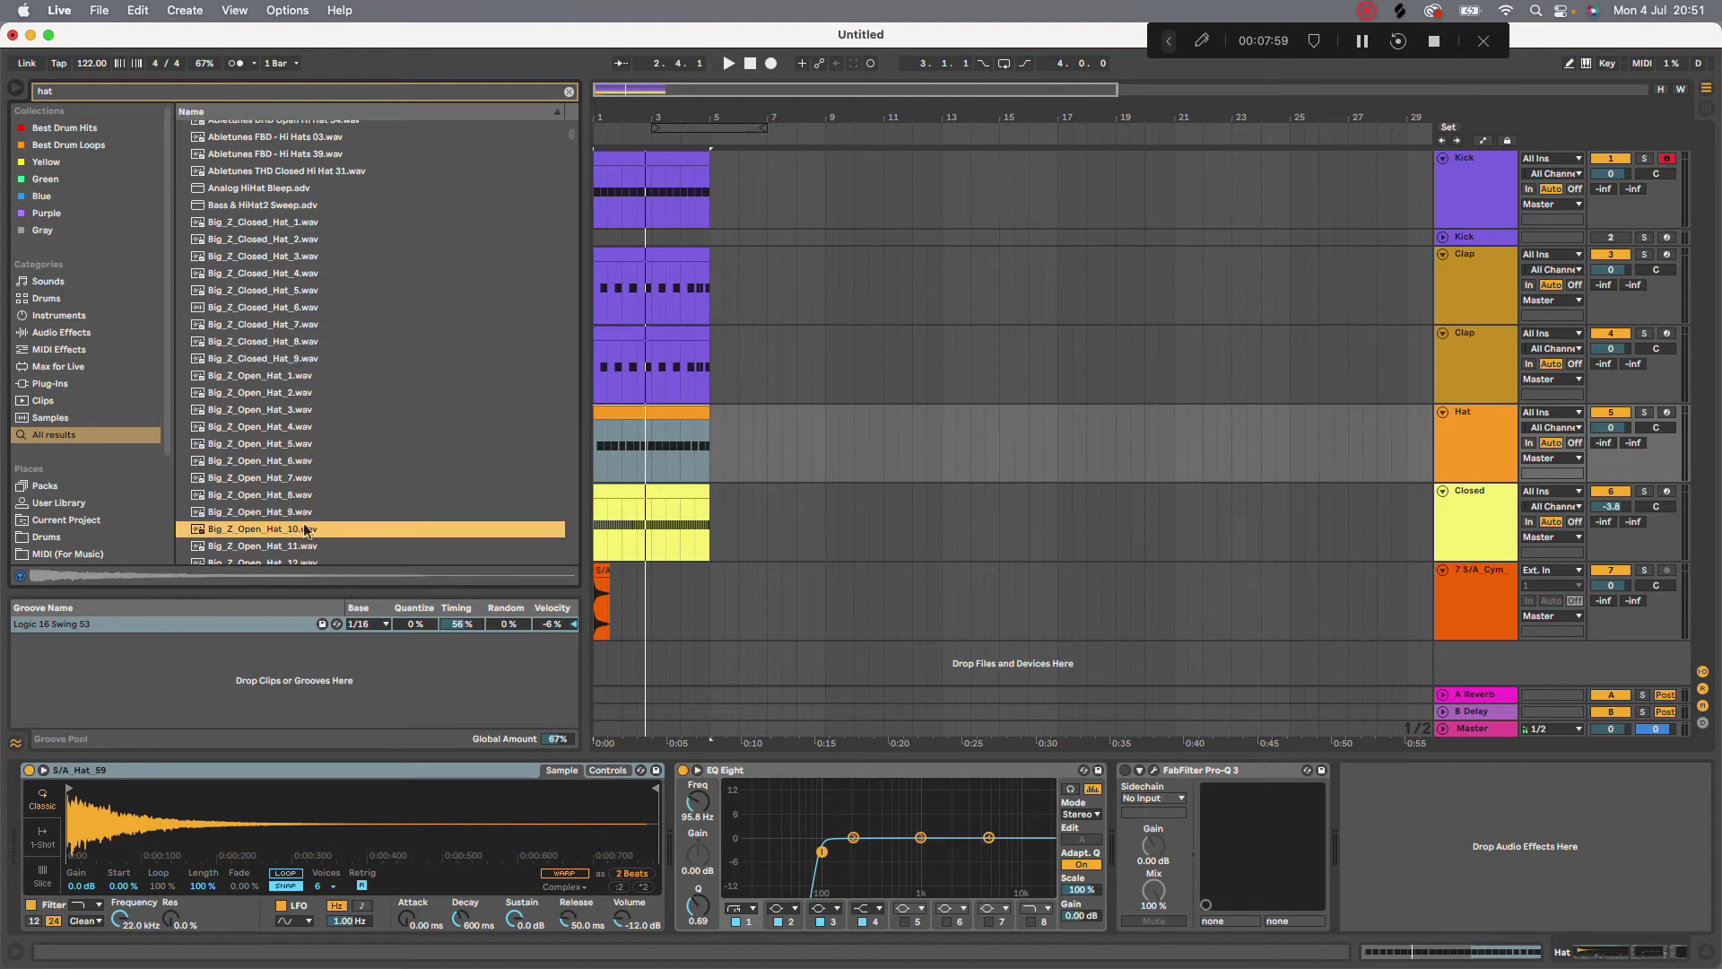
left_click_drag(296, 830, 298, 831)
key("space")
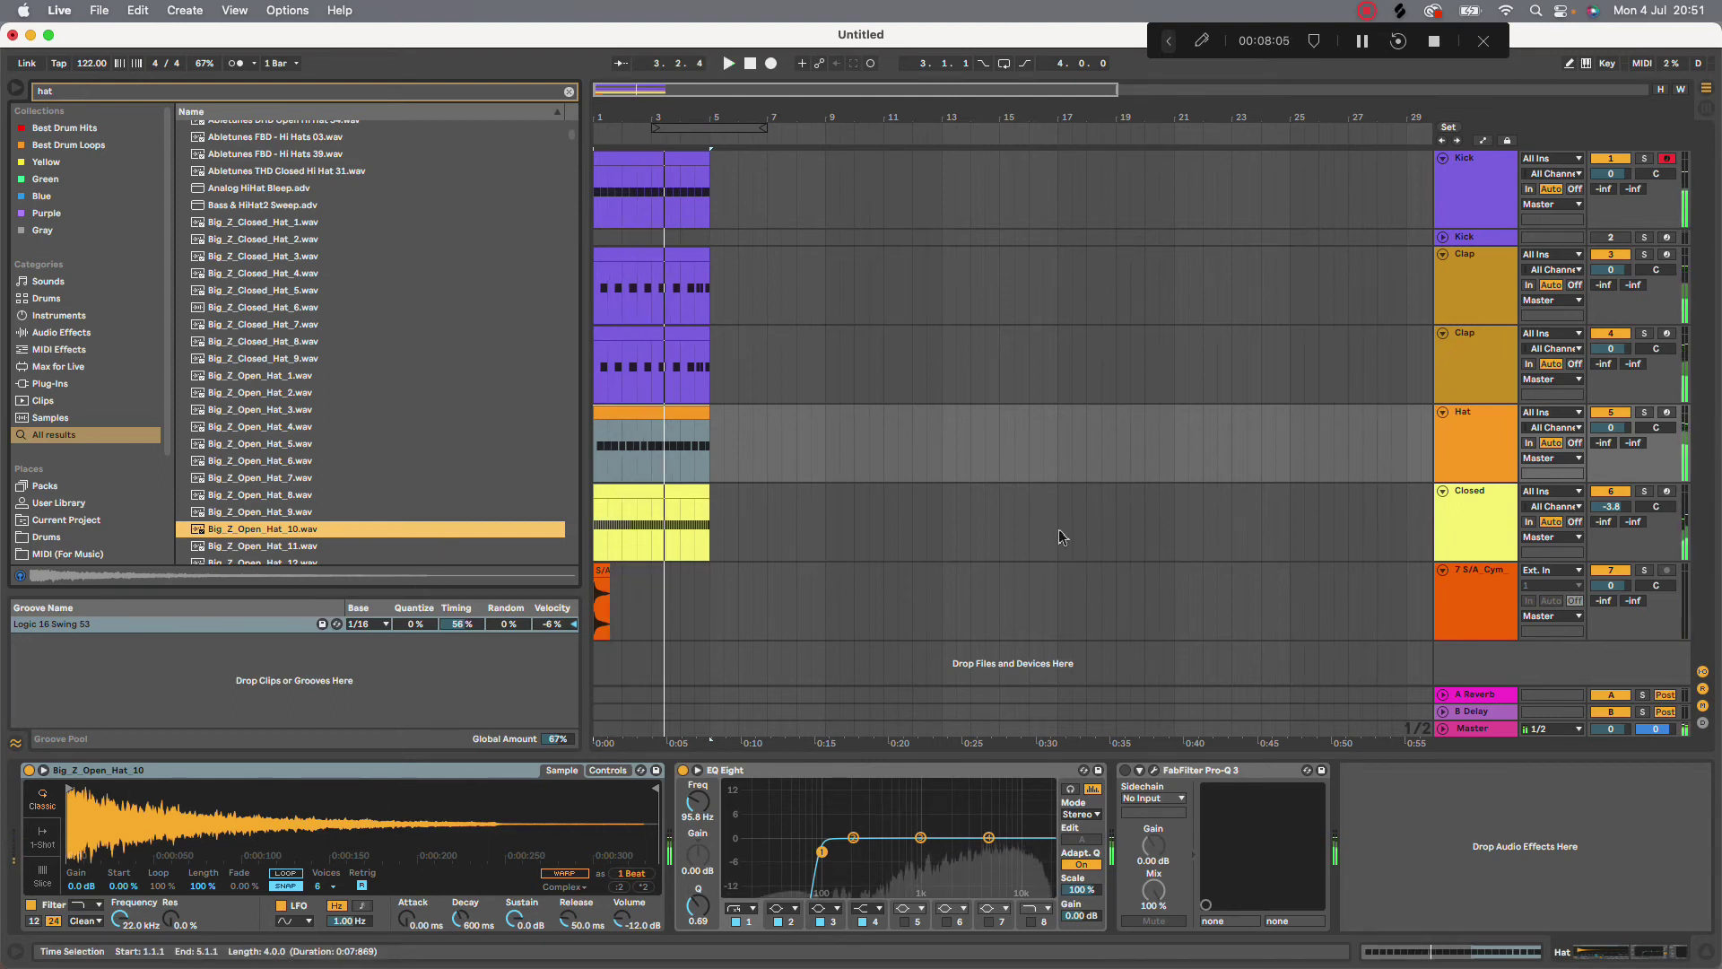
Add Big_Z_Open_Hat_10.wav to the Best Drum Hits collection and play the loop
right_click(1456, 514)
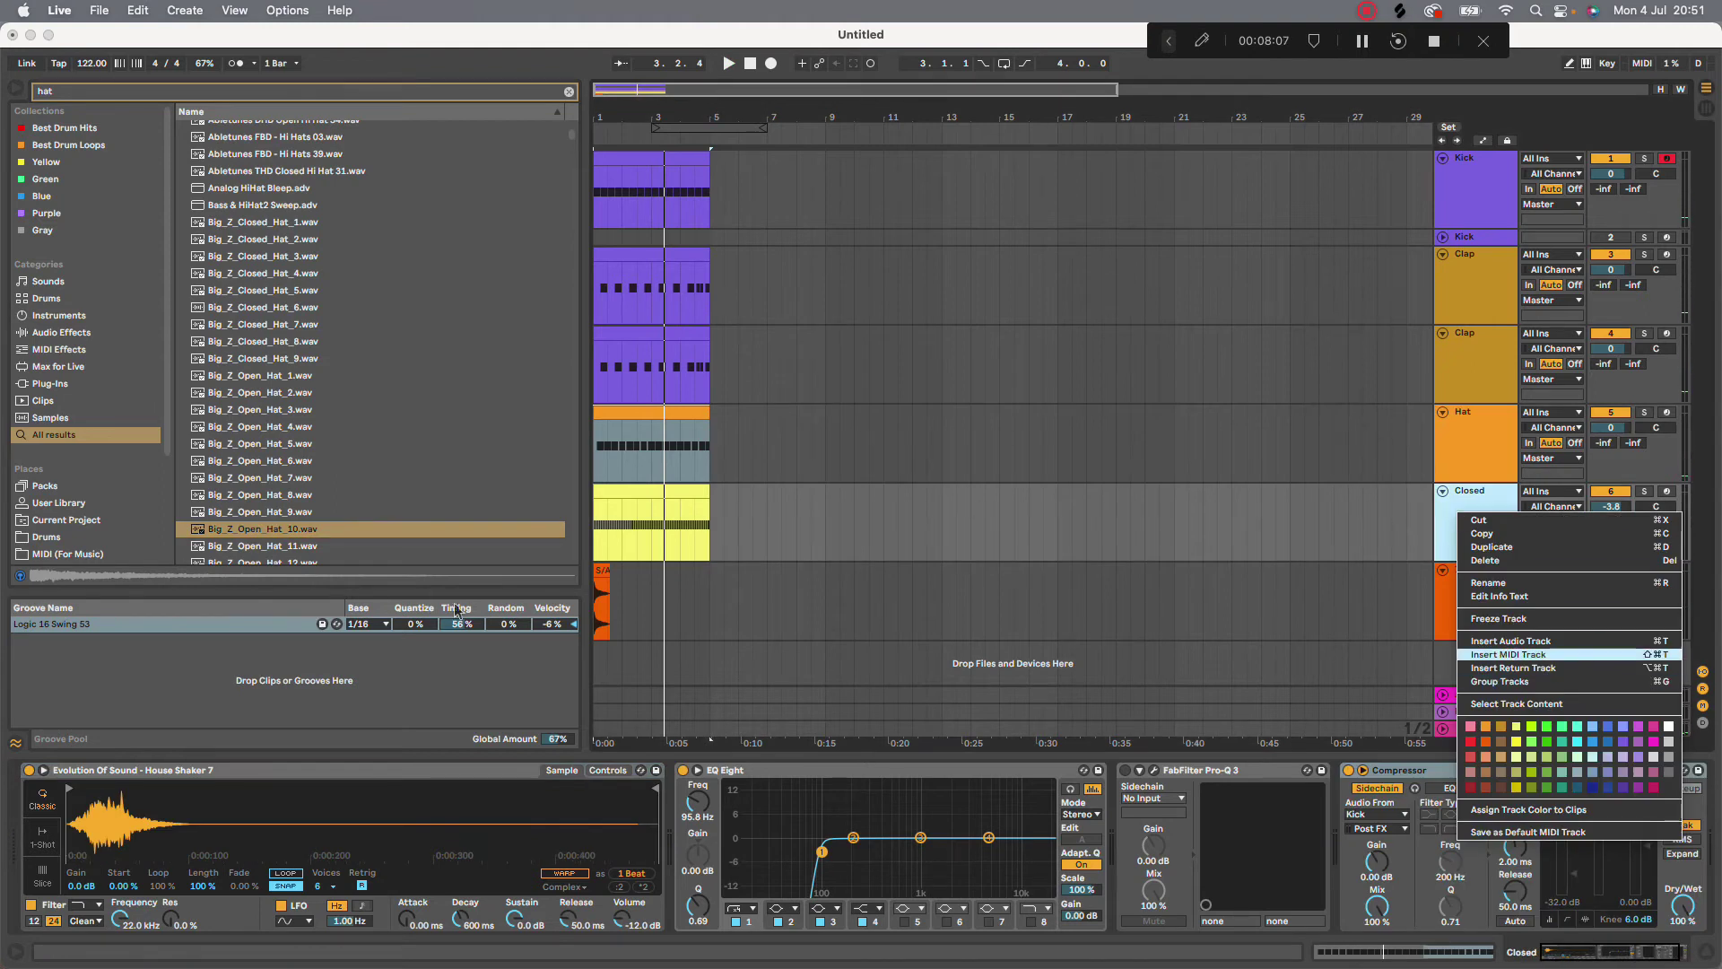
right_click(284, 531)
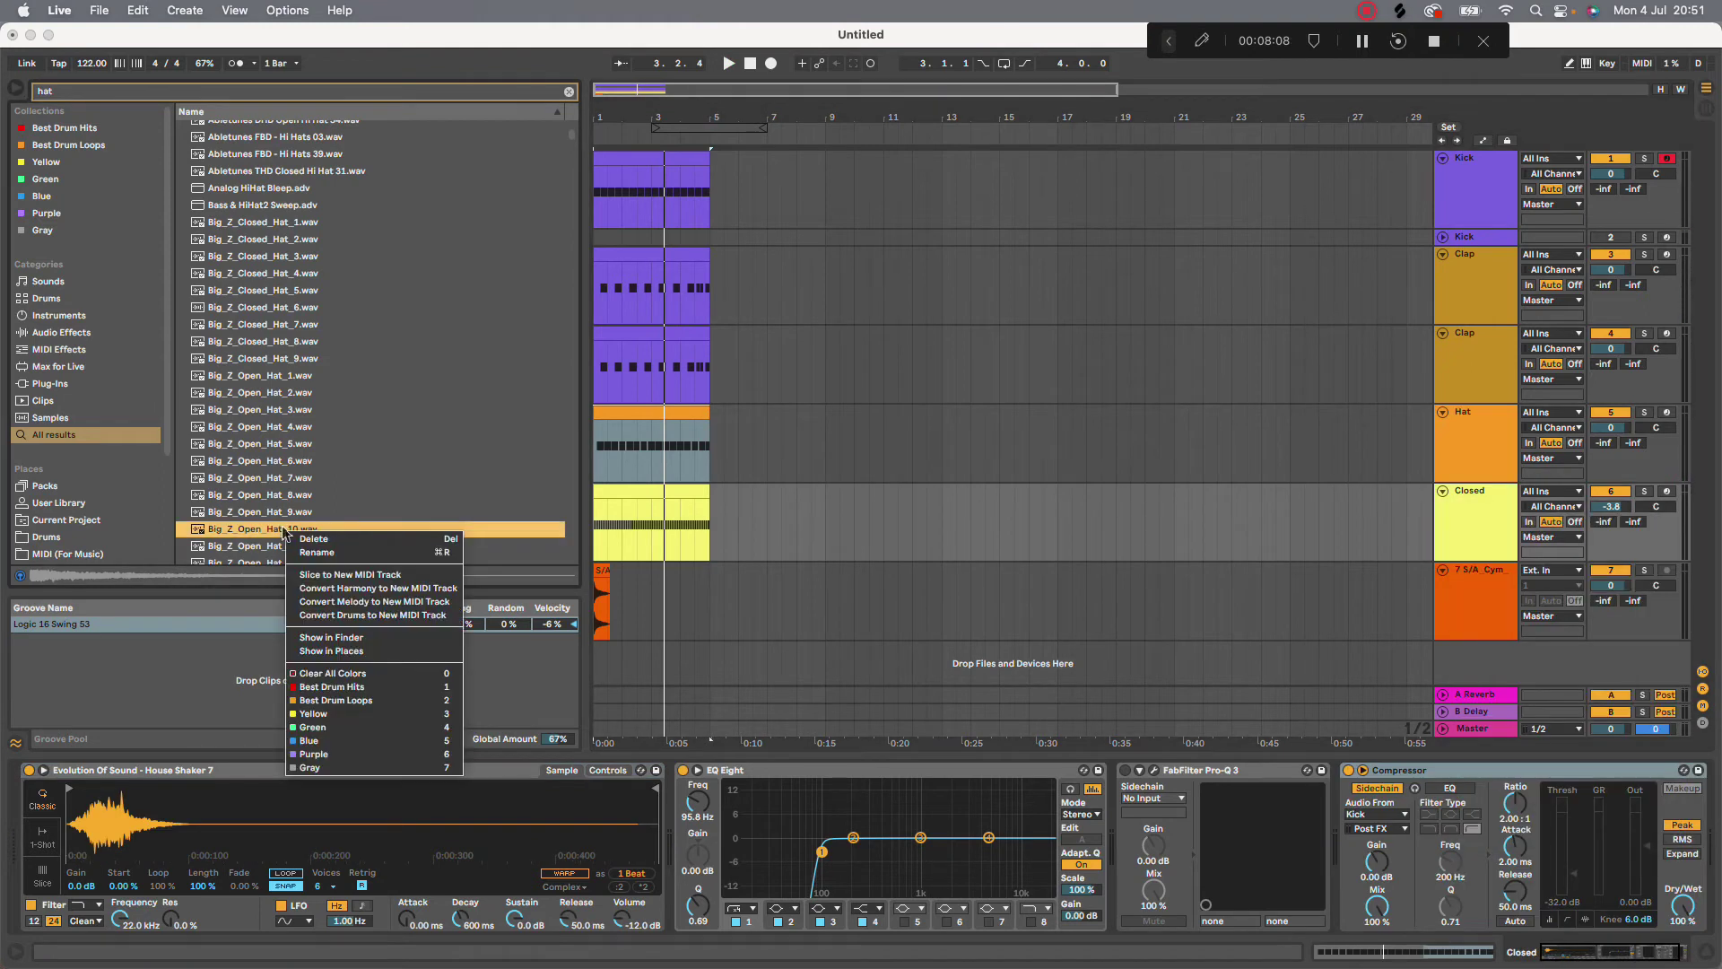
left_click(364, 700)
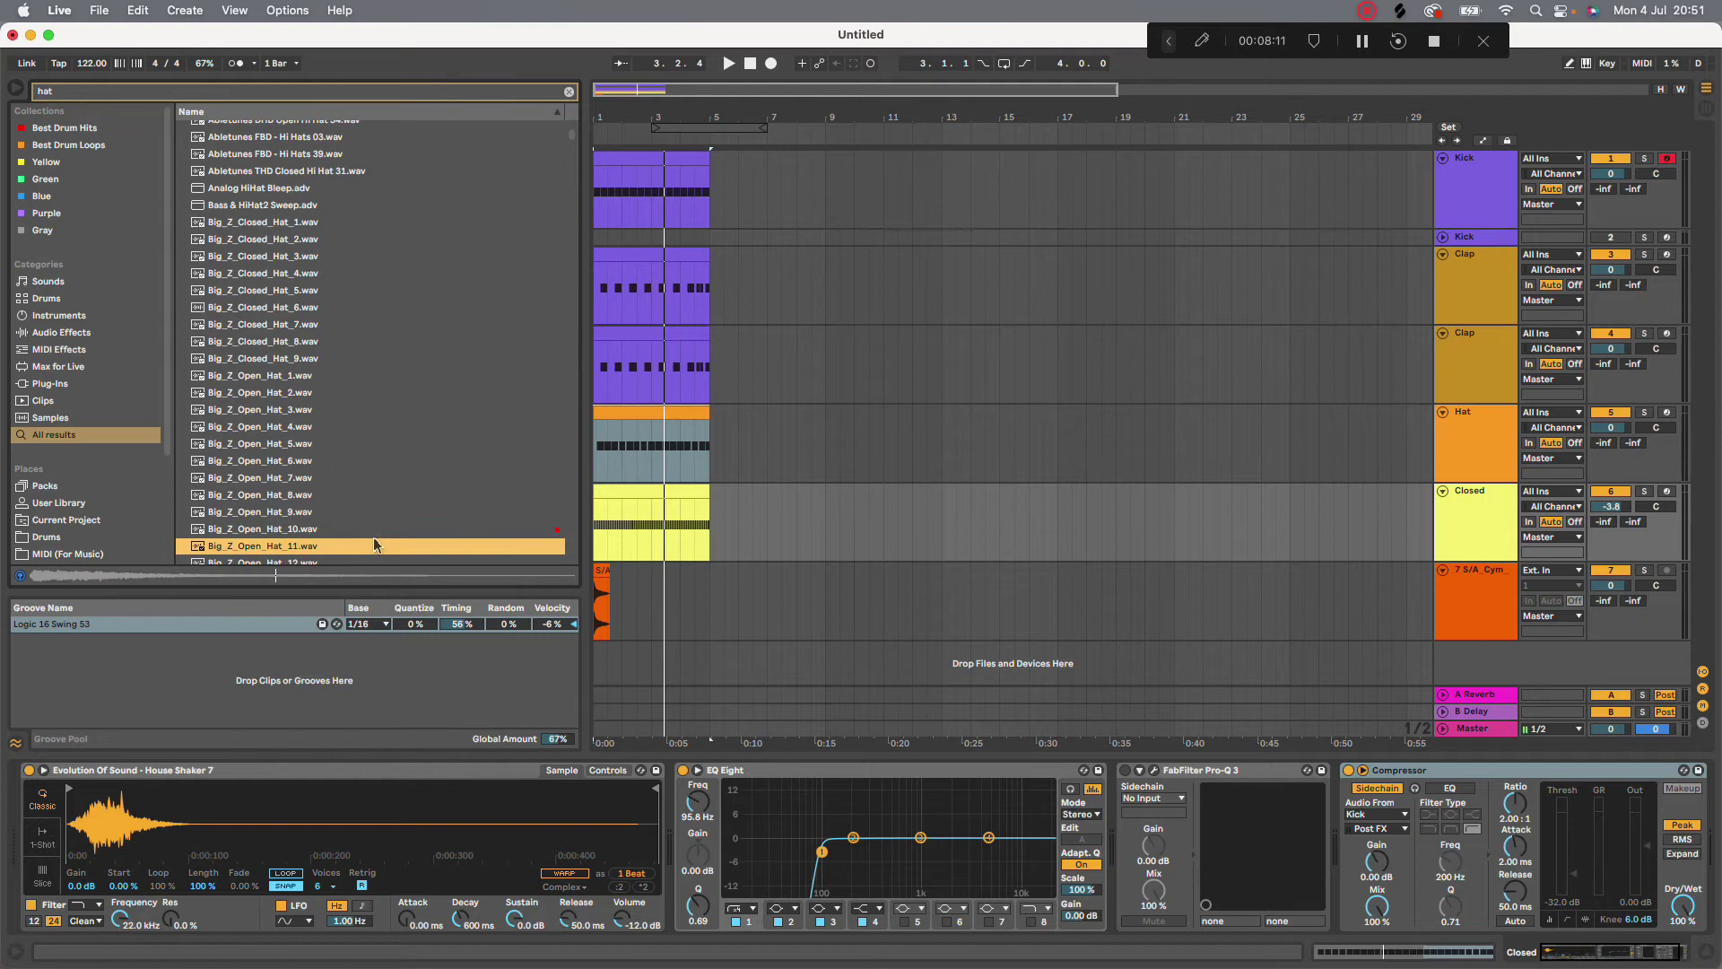
key("space")
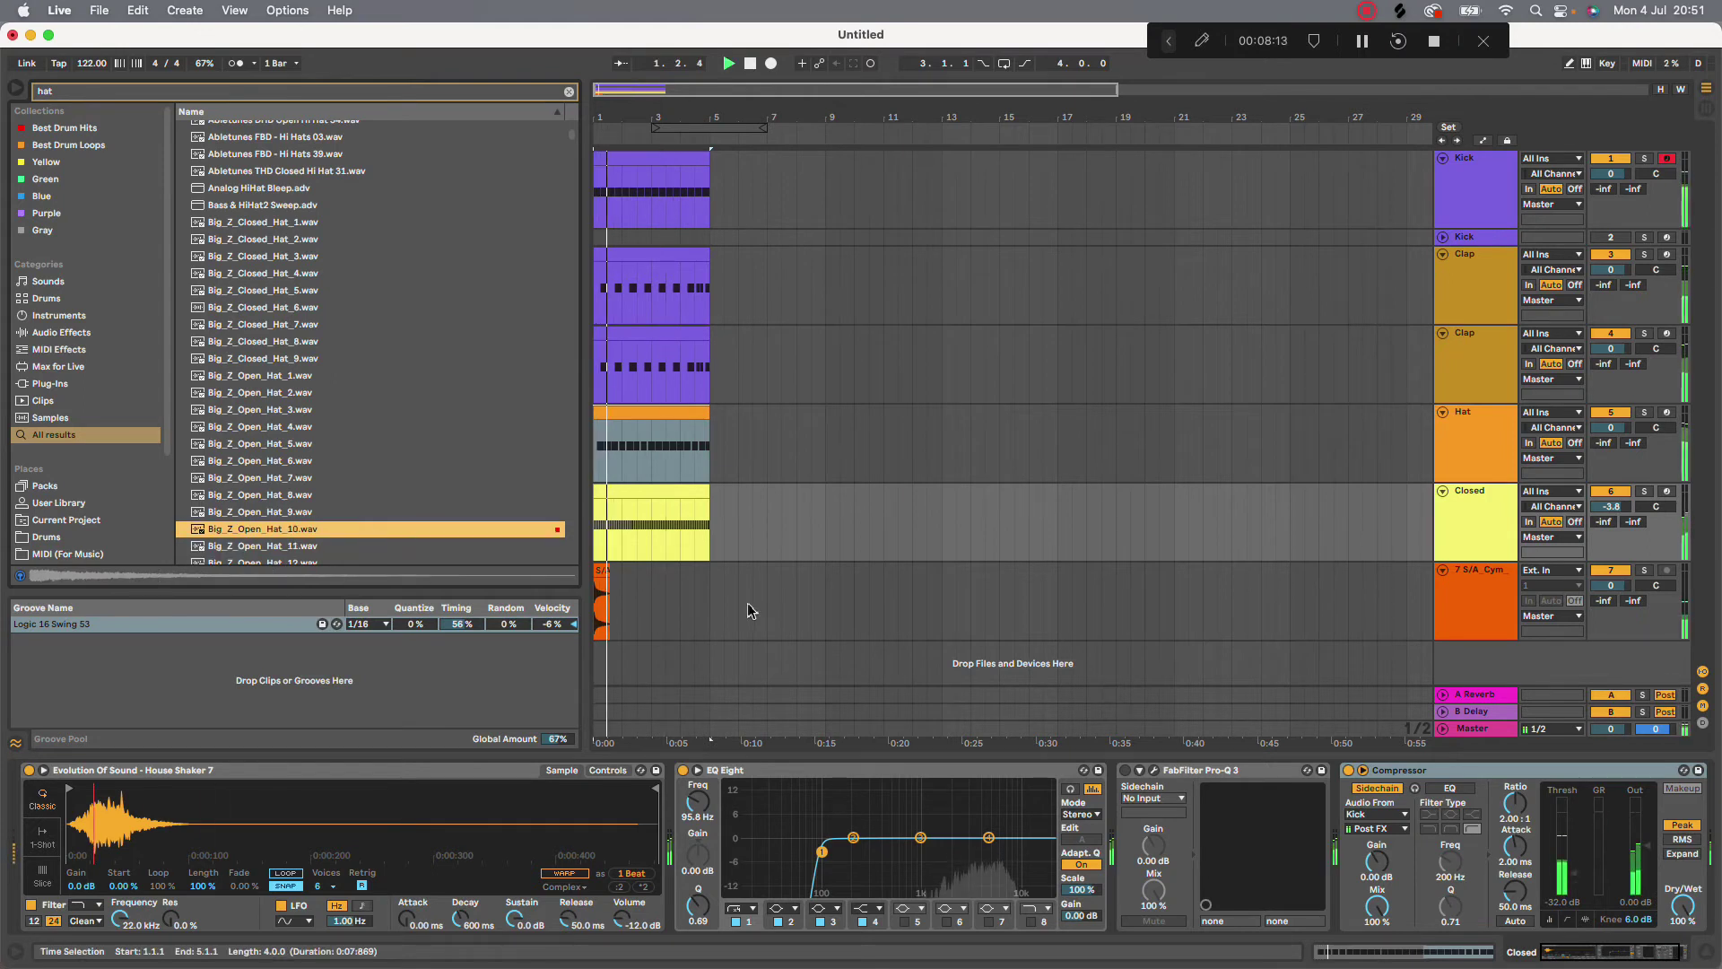
Stop playback and insert a new MIDI track directly below the Closed track
left_click(1491, 587)
right_click(1496, 540)
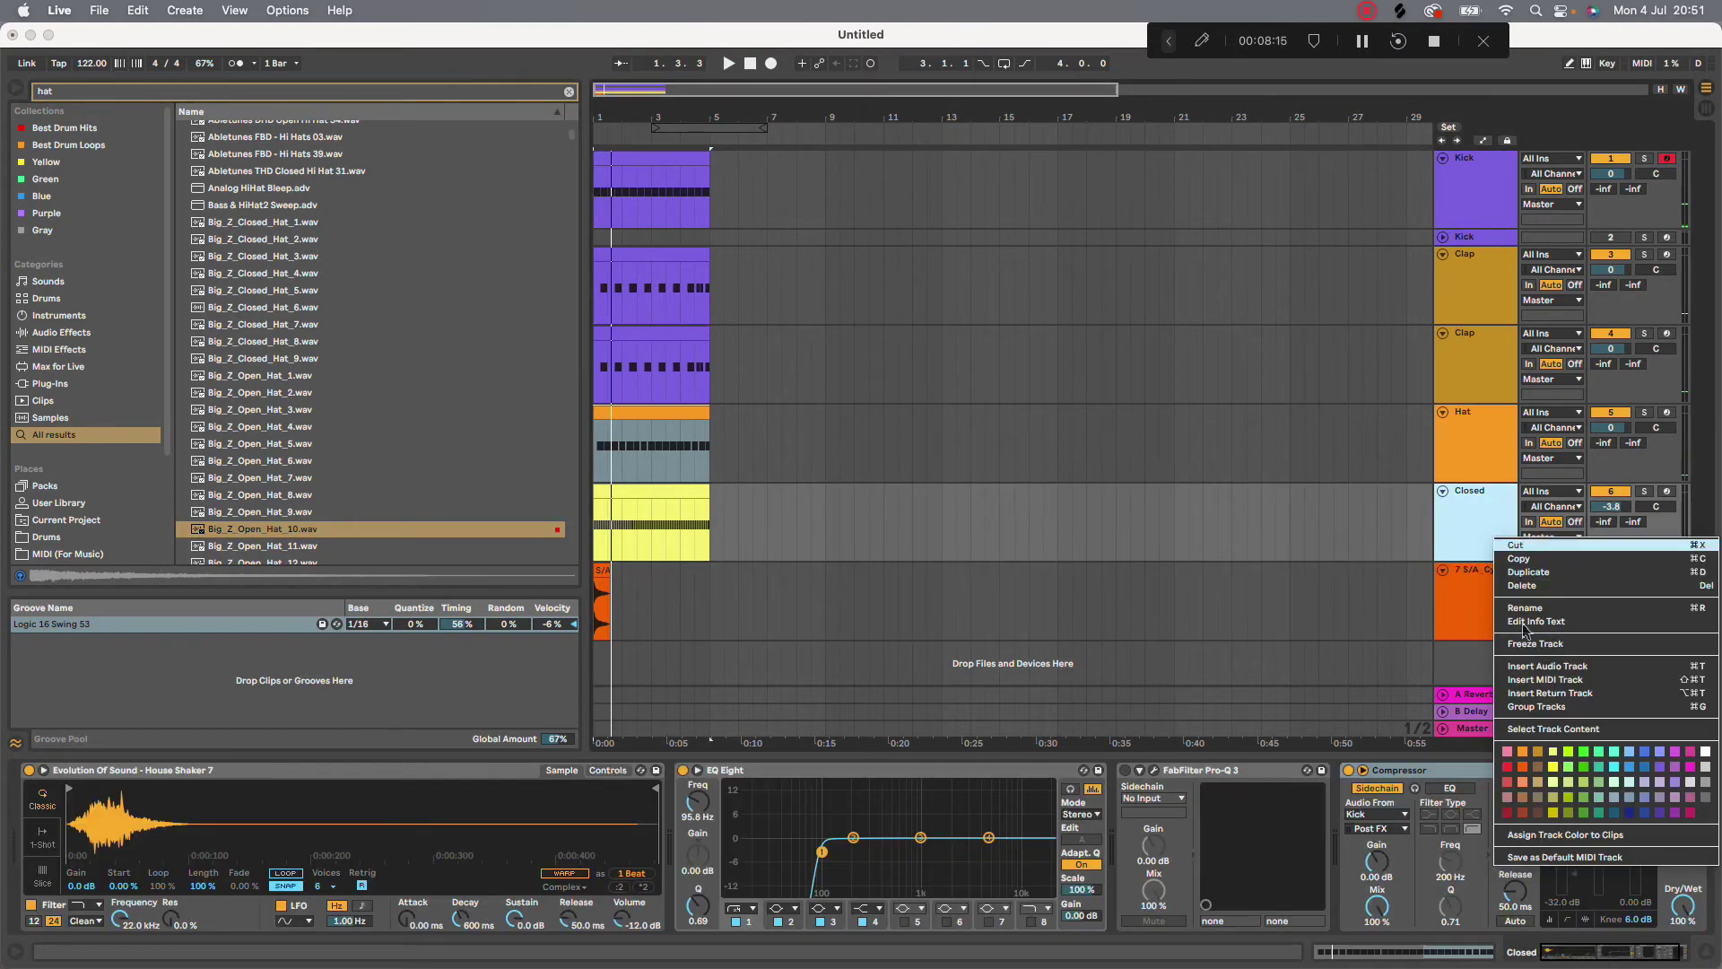
left_click(1537, 679)
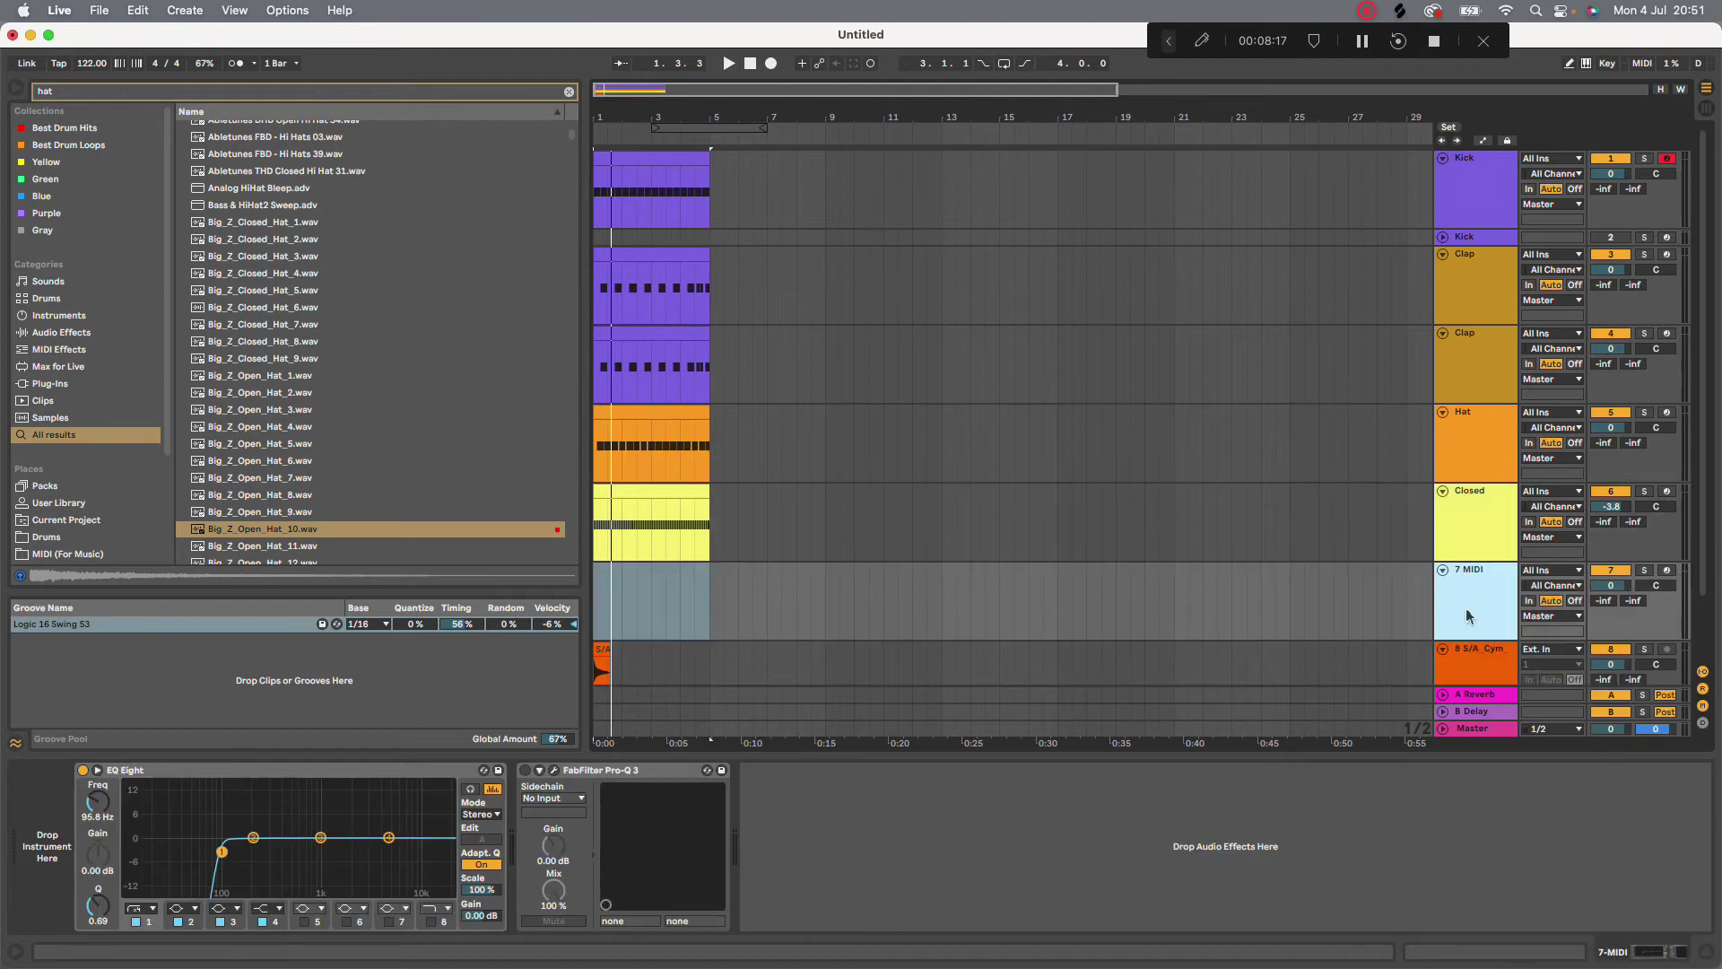
Set the arrangement loop to the four bars starting at 1.1.1 and turn looping on
scroll(784, 586, "down", 2)
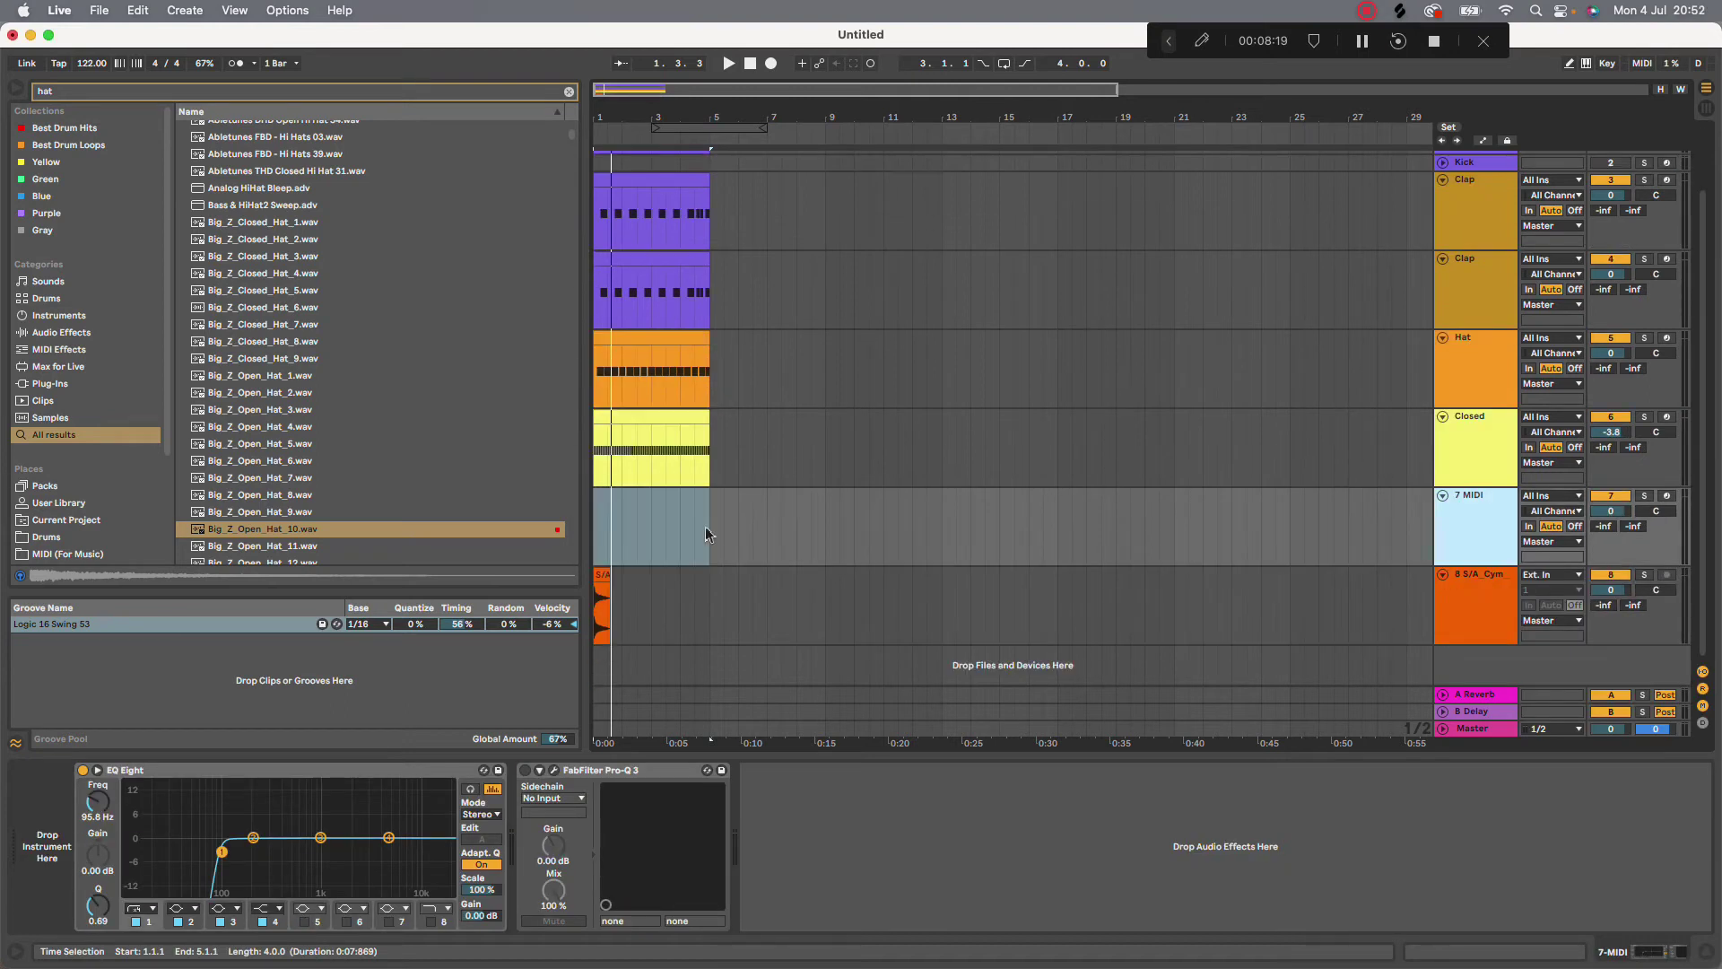
left_click(706, 530)
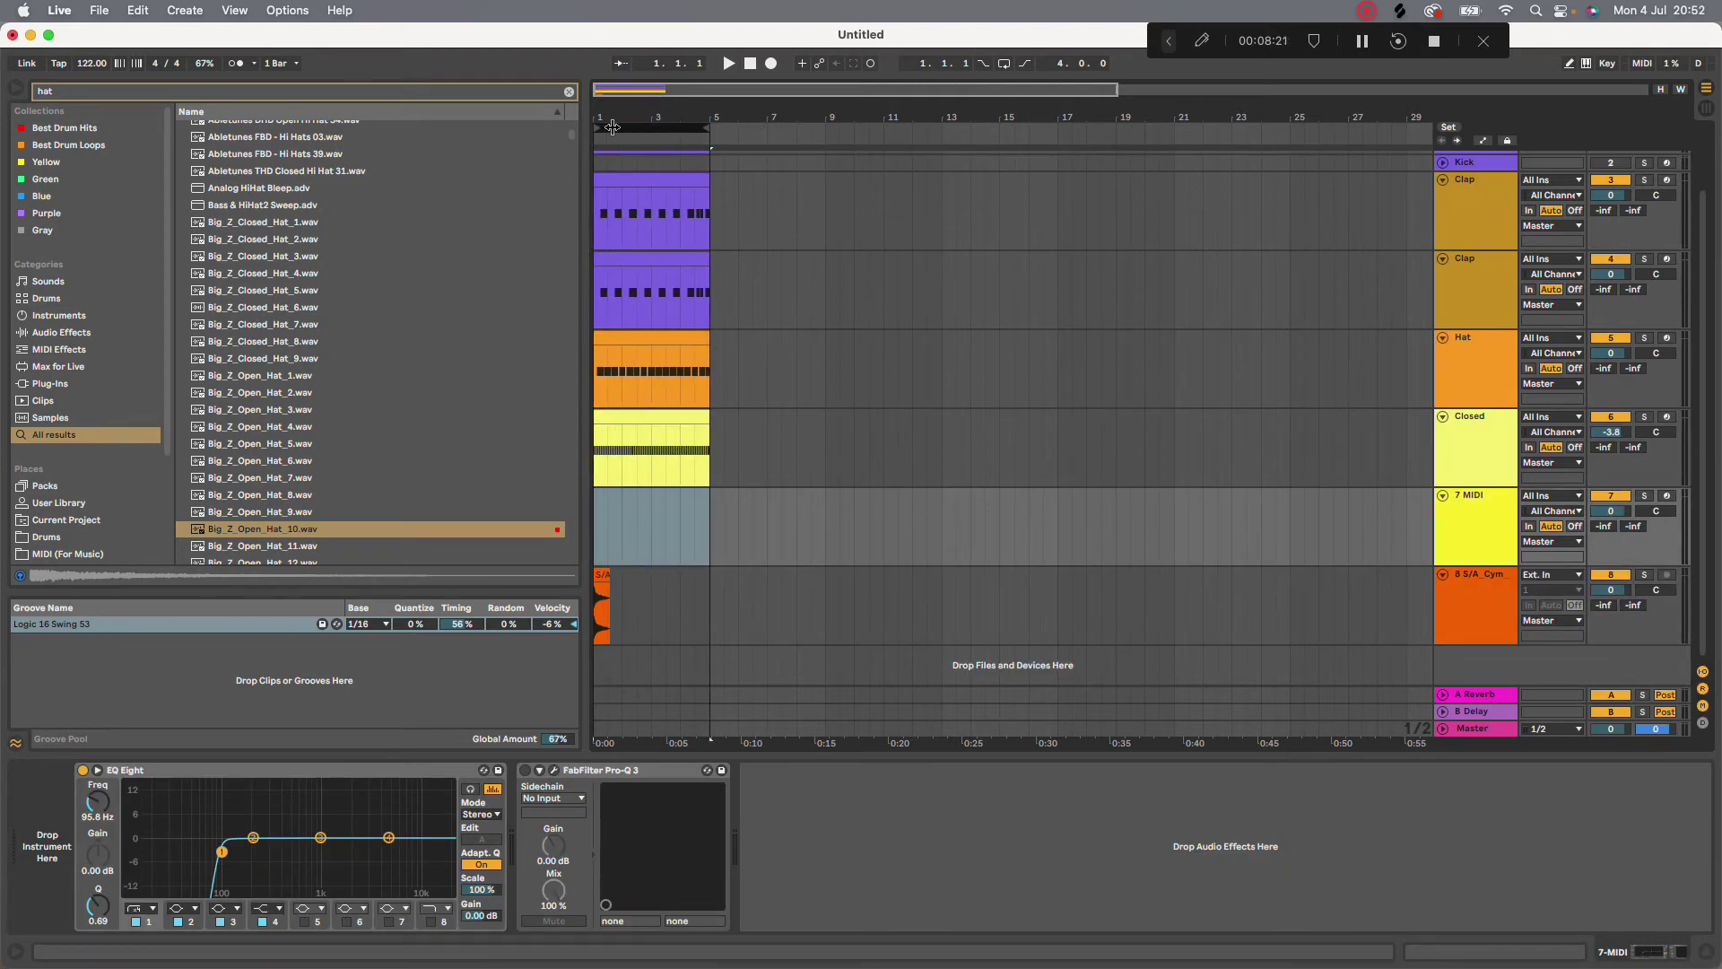
right_click(611, 130)
left_click(656, 209)
left_click(713, 510)
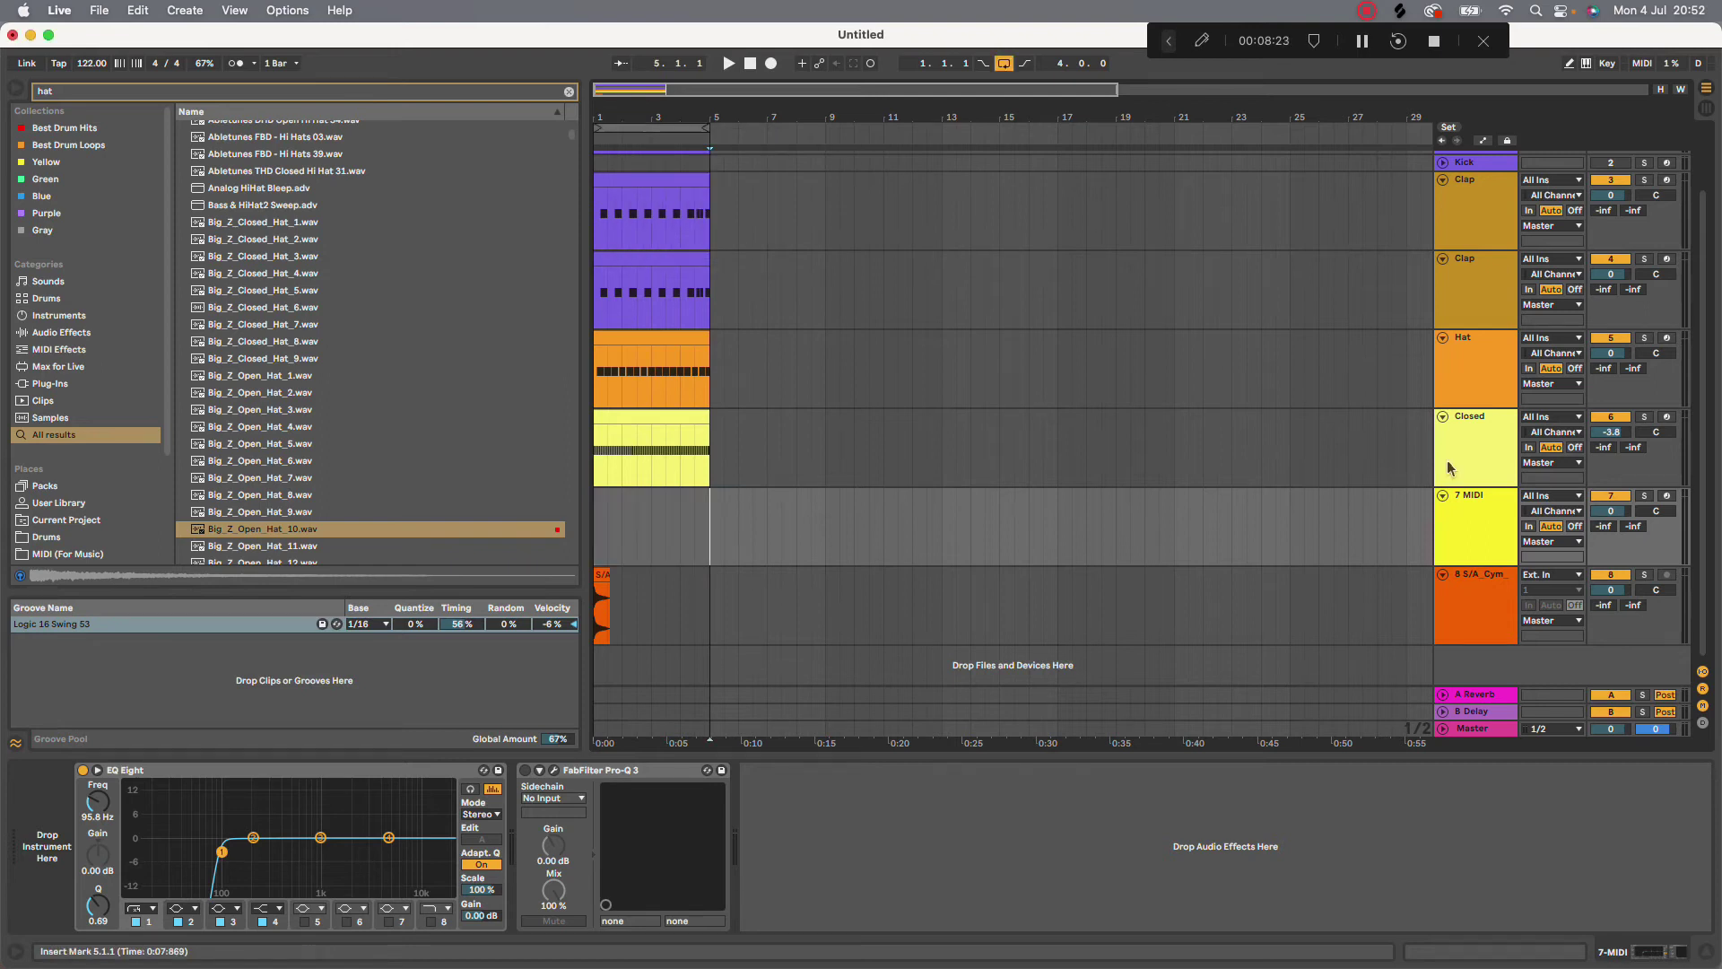
Clear the library search and open the Perc folder of Smith & Anthony Ultimate House Kit in the Drums place
scroll(557, 278, "up", 5)
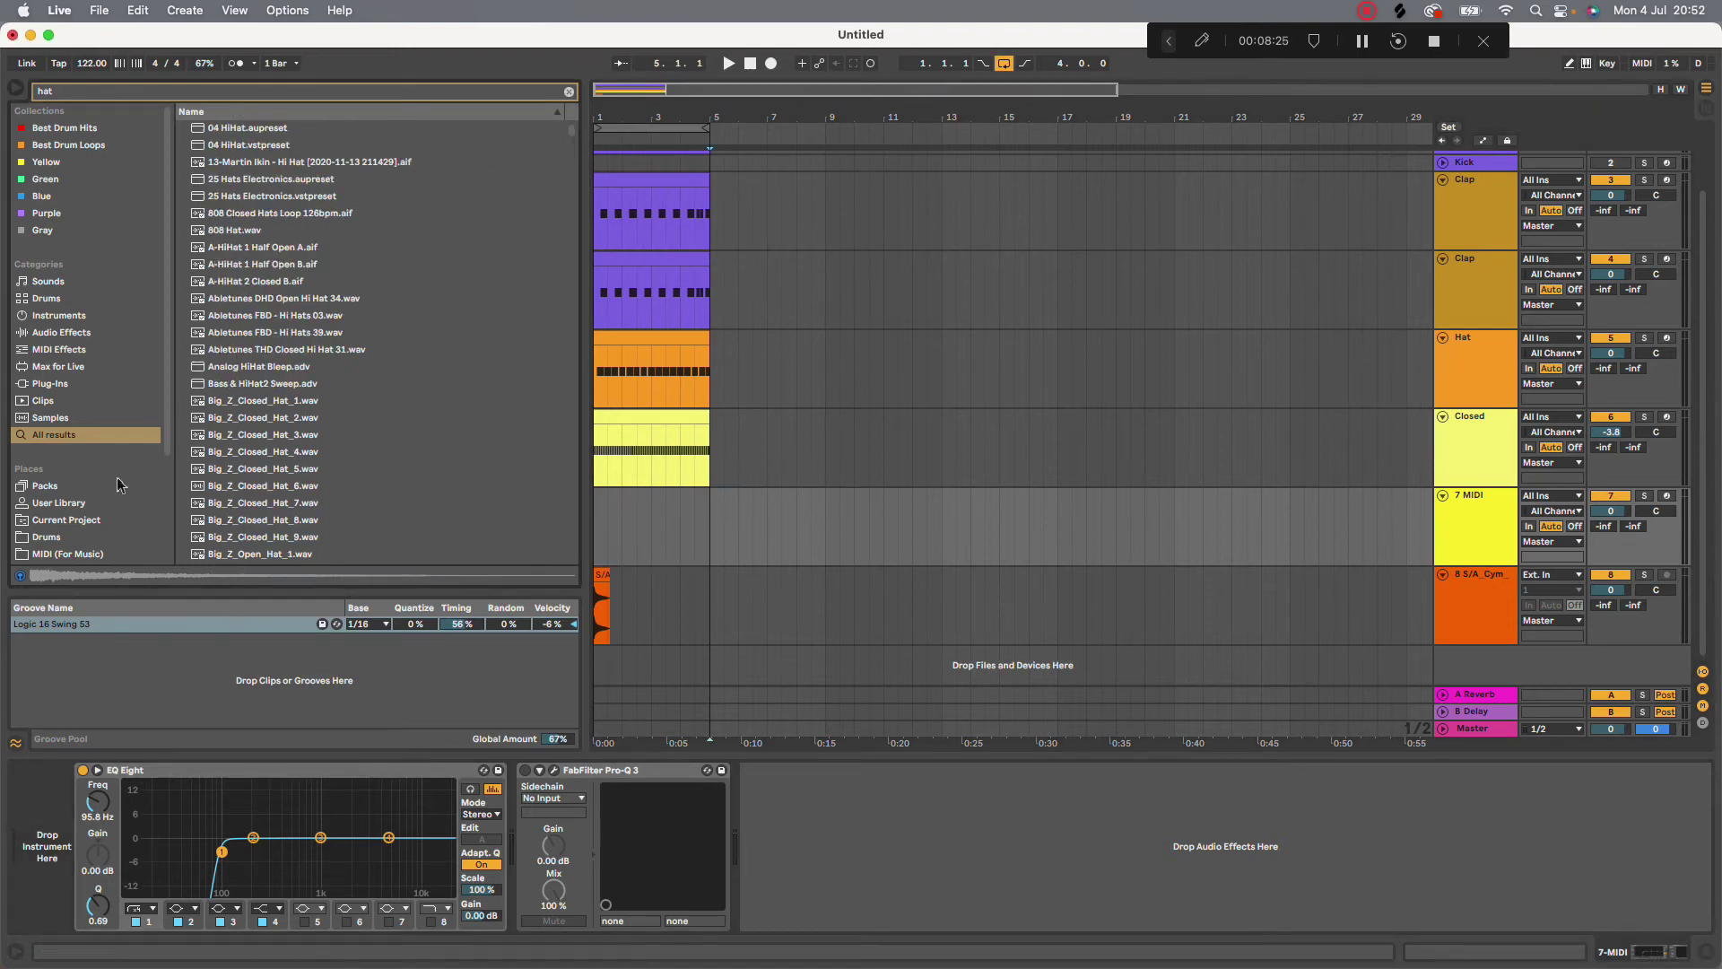
left_click(46, 536)
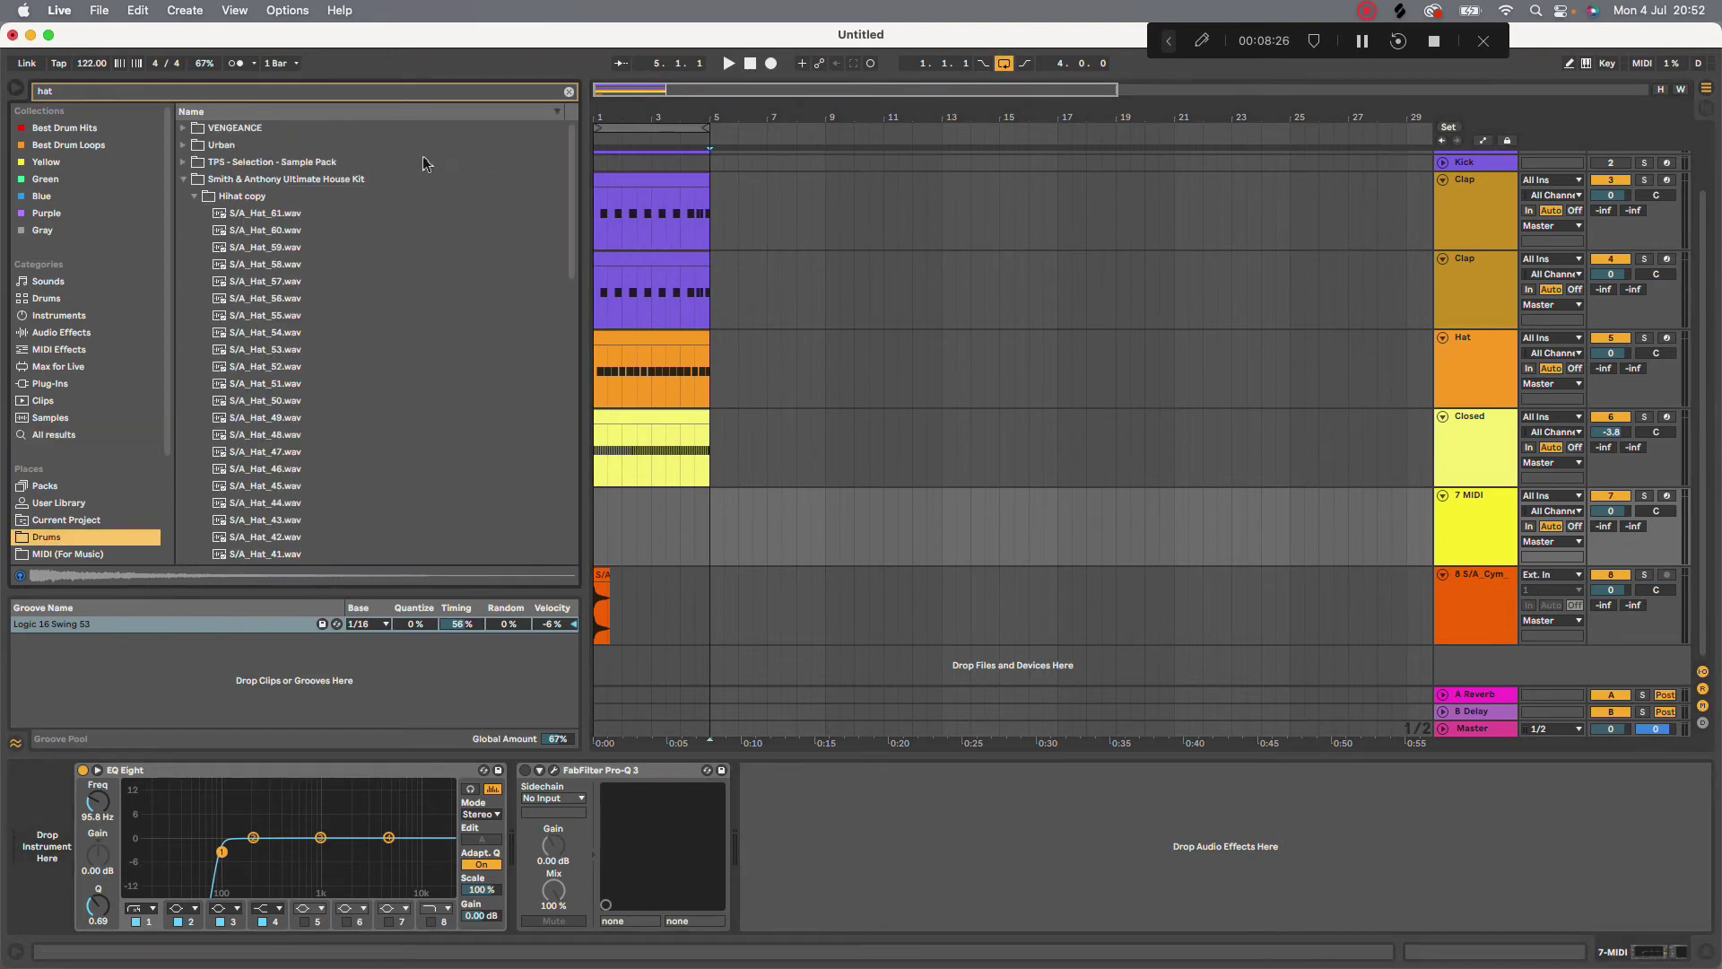
left_click(568, 91)
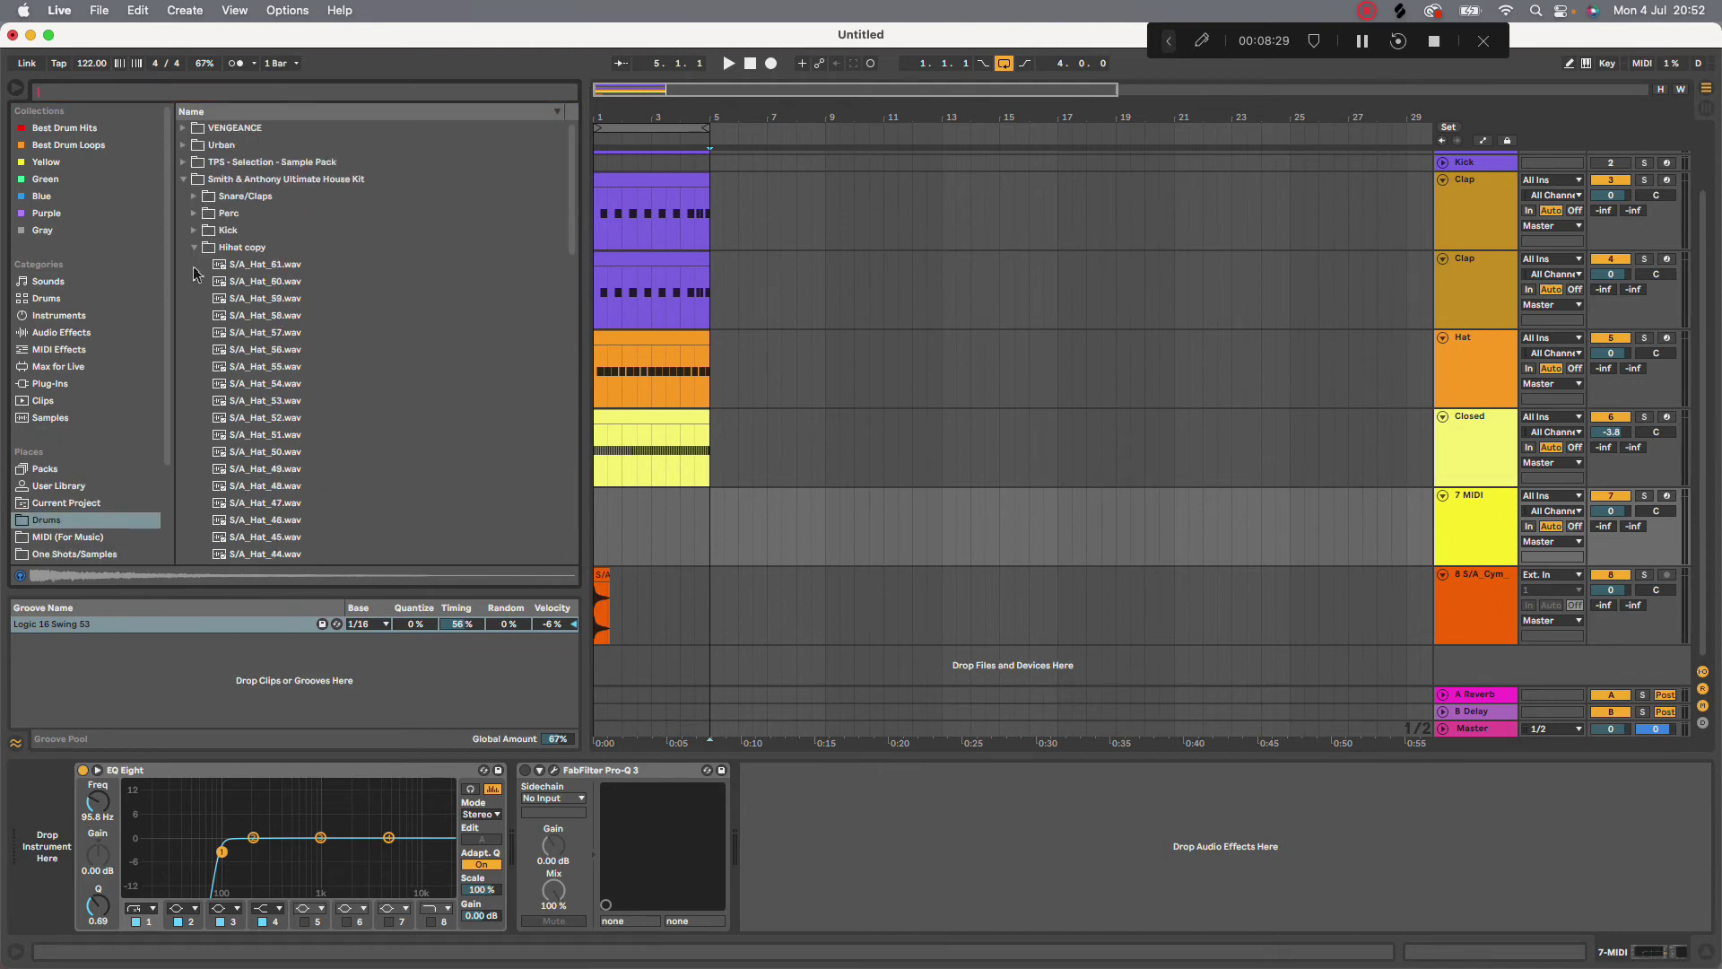
left_click(193, 213)
Audition the Smith & Anthony percussion samples from S/A_Perc_39 down to S/A_Perc_23
left_click(260, 246)
left_click(269, 332)
left_click(287, 366)
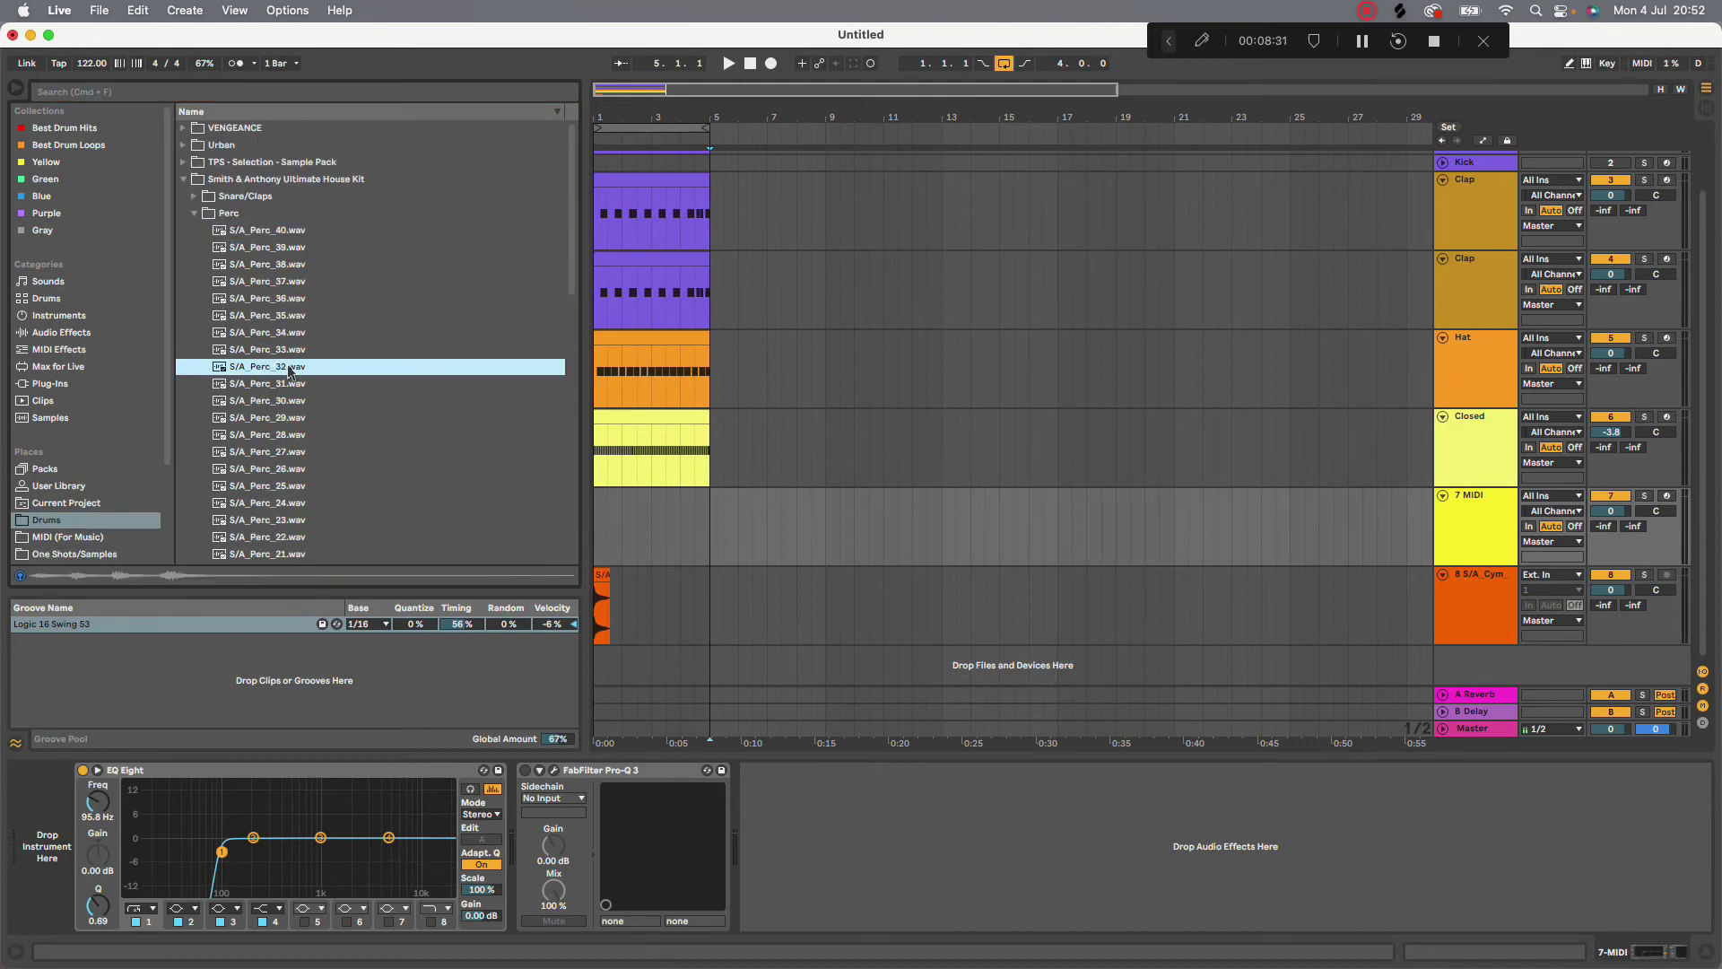
left_click(302, 400)
left_click(305, 418)
left_click(309, 435)
left_click(312, 452)
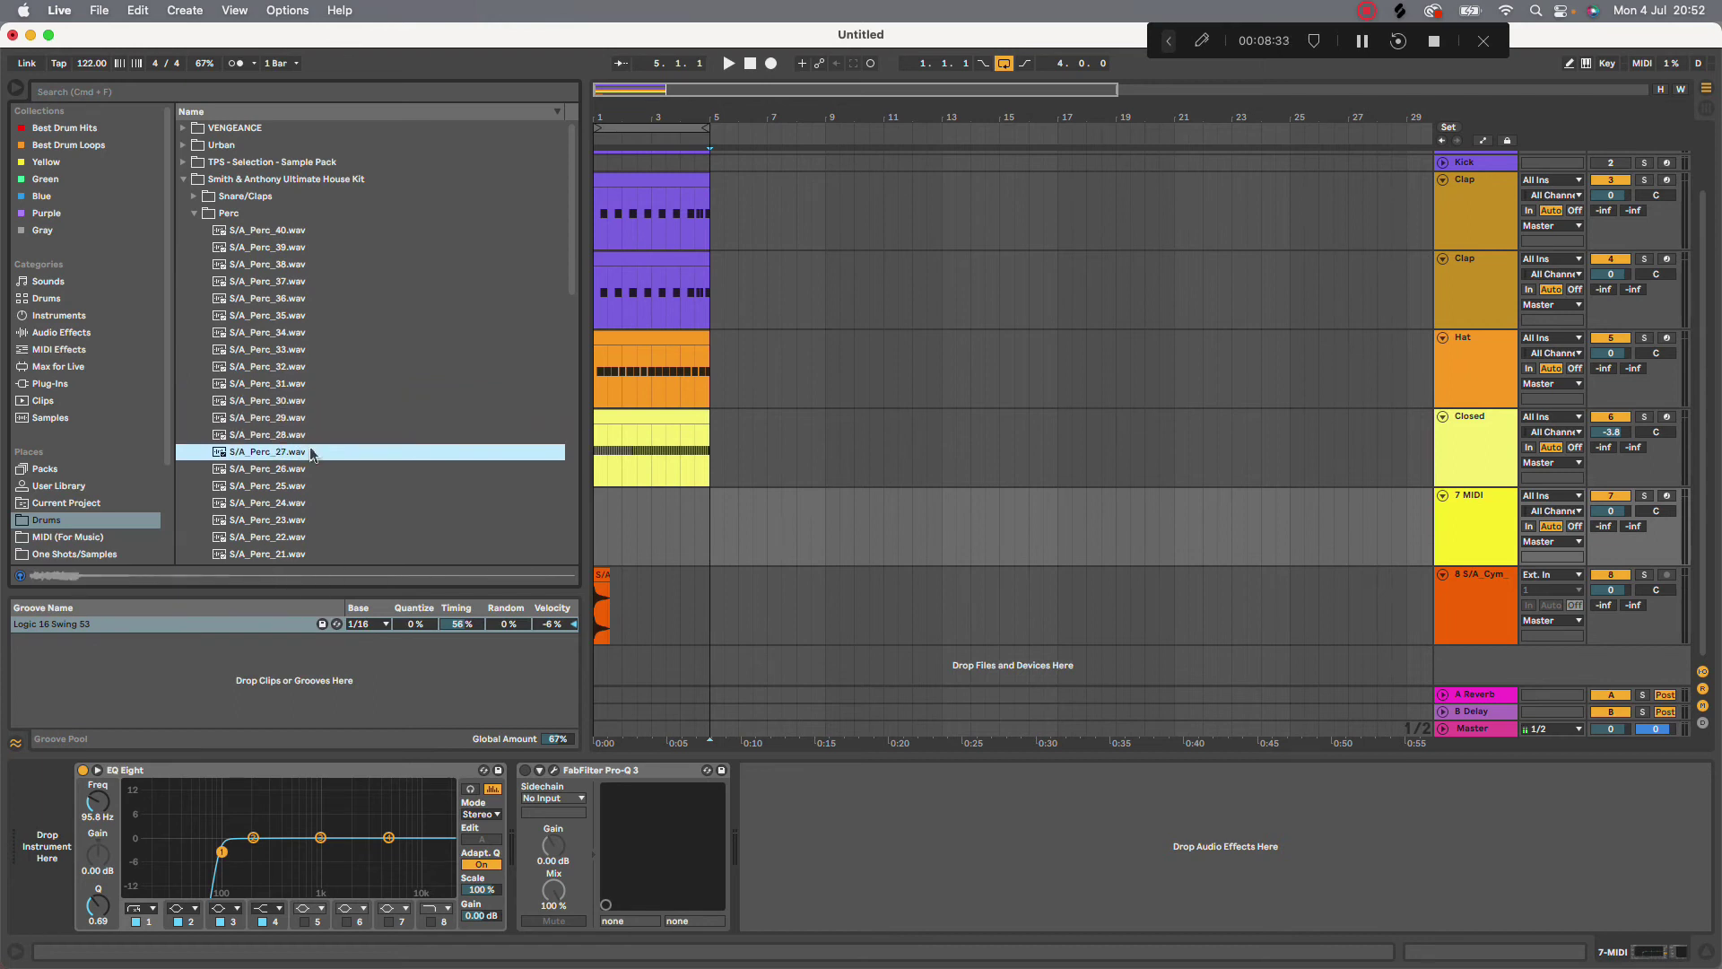
left_click(314, 468)
left_click(319, 485)
left_click(320, 502)
left_click(322, 520)
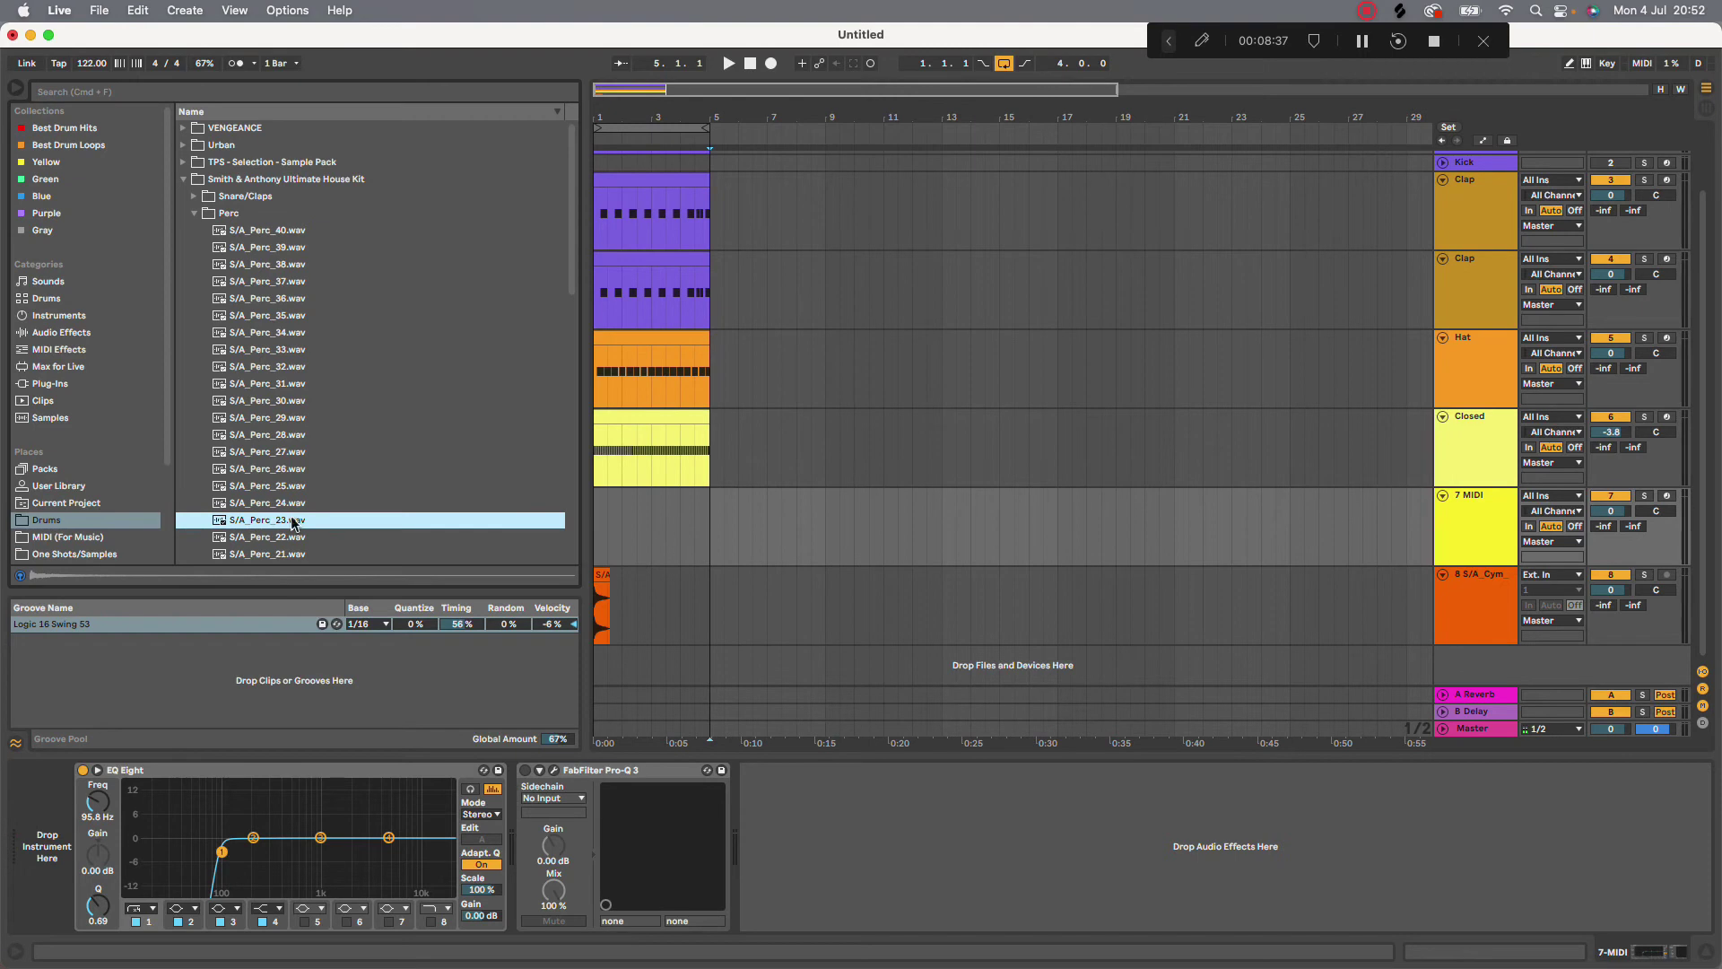
Duplicate the Closed track, replace the copy's sample with S/A_Perc_23 and play the loop from the start
left_click(1504, 446)
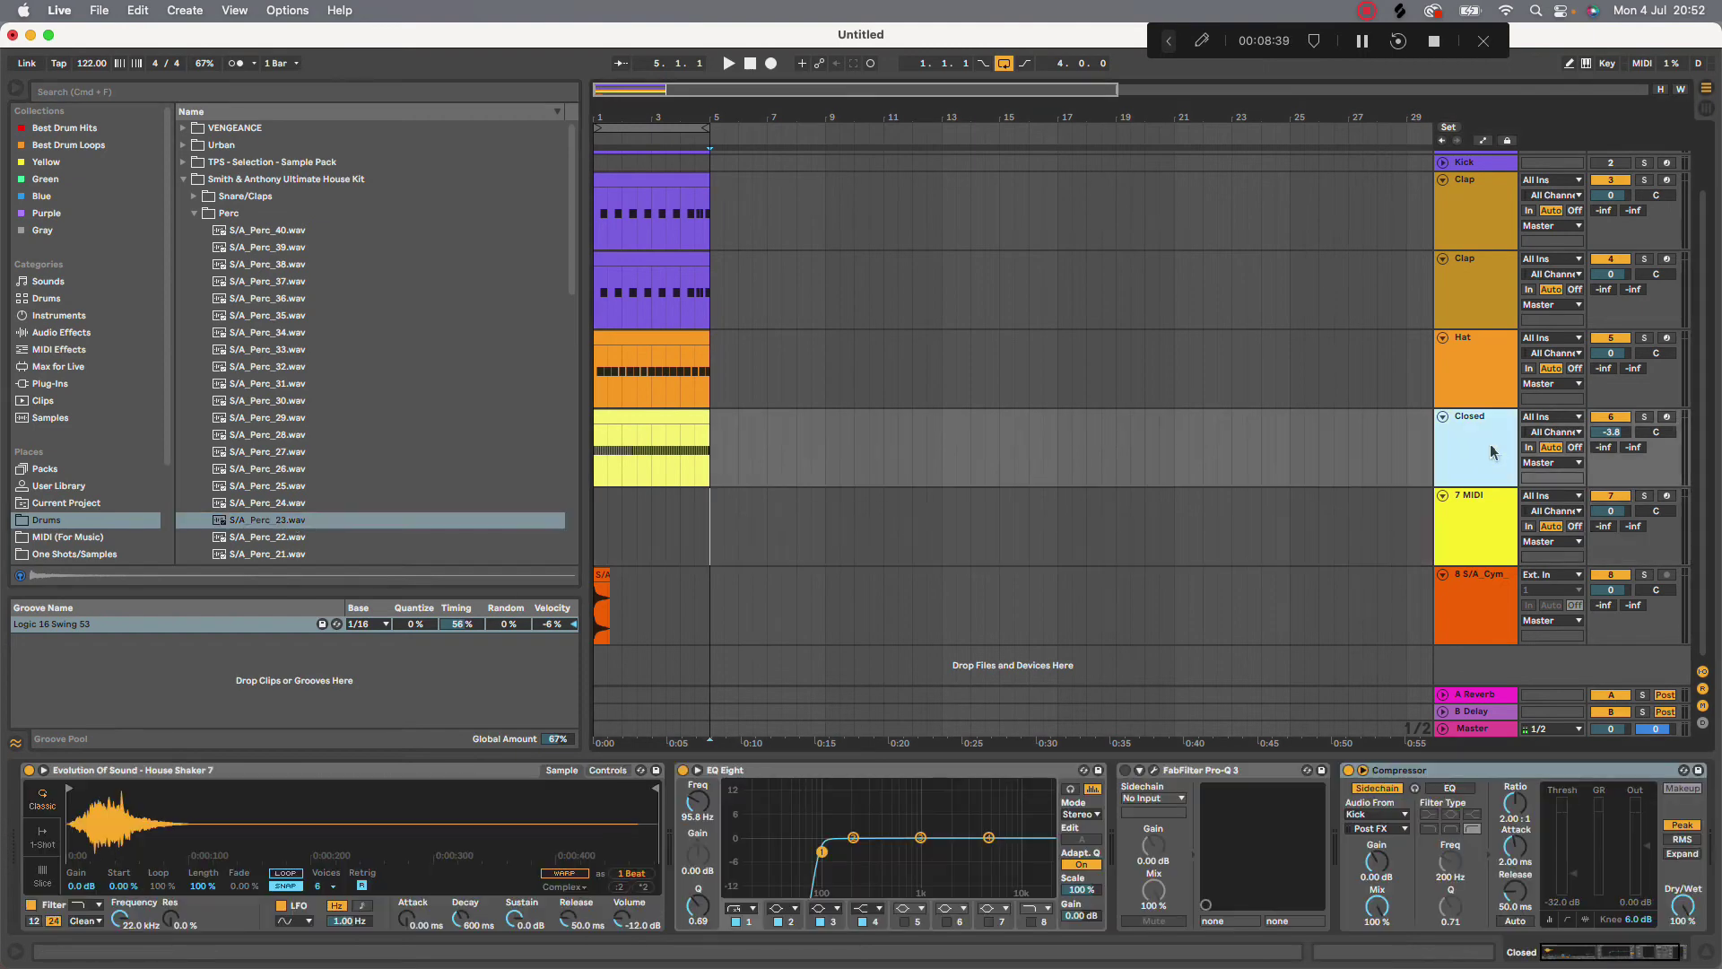
key("super+d")
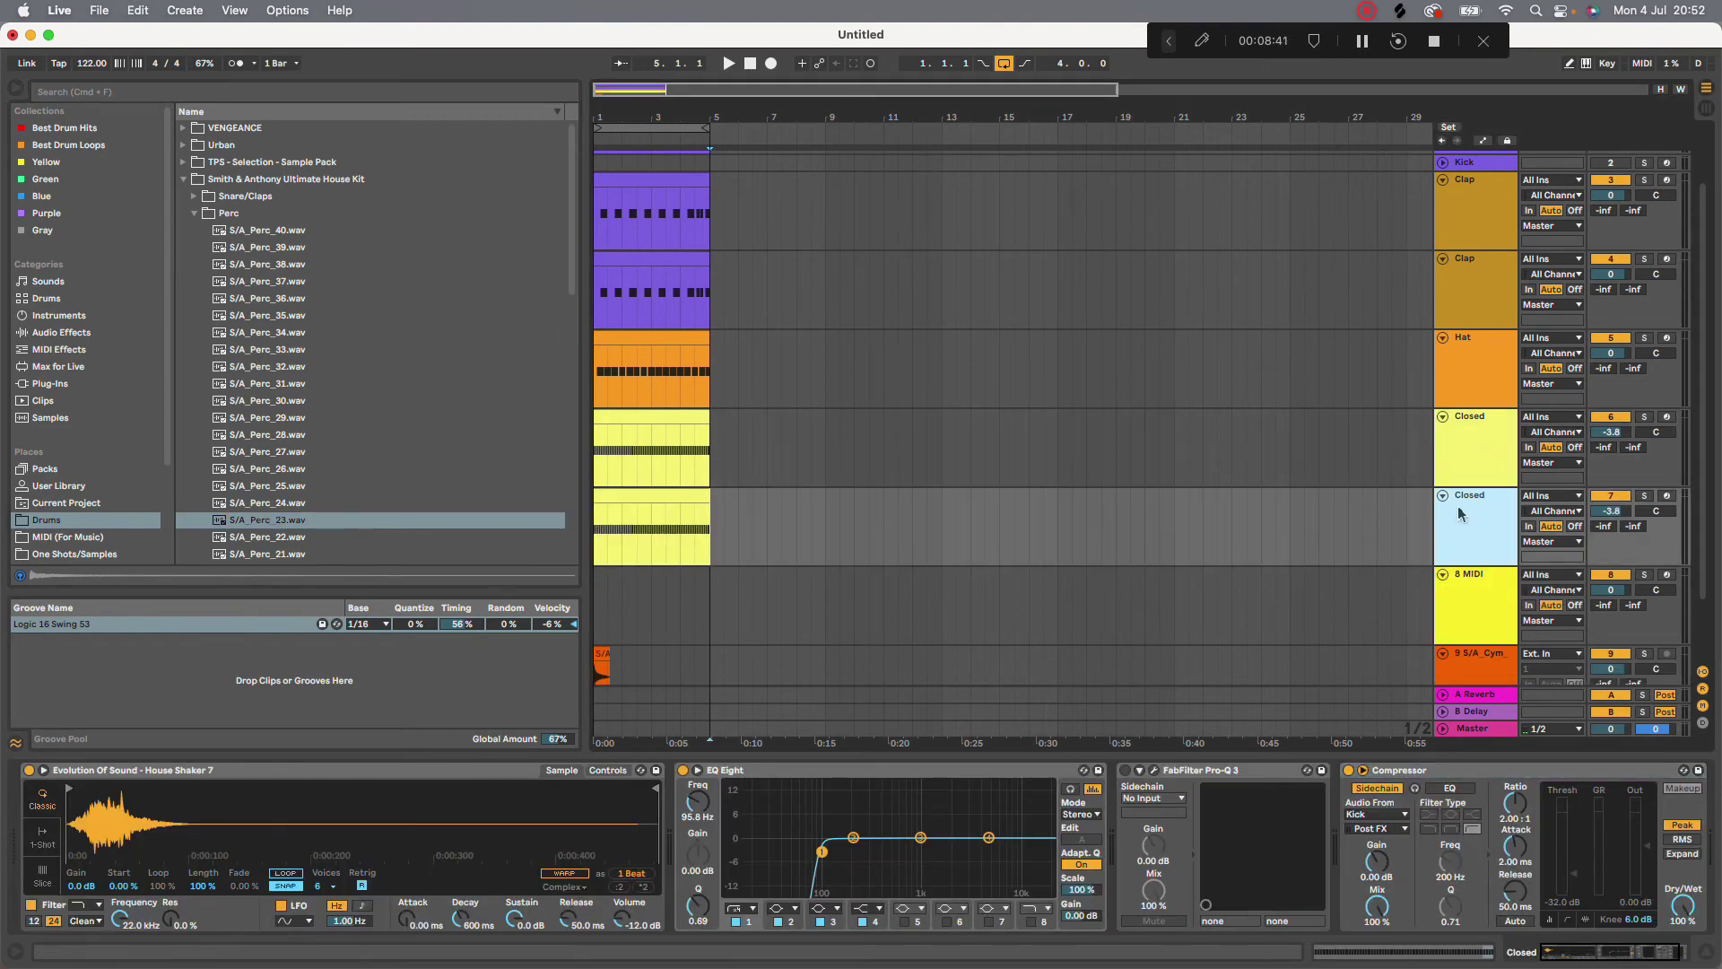
left_click(469, 513)
left_click_drag(259, 526, 348, 818)
key("space")
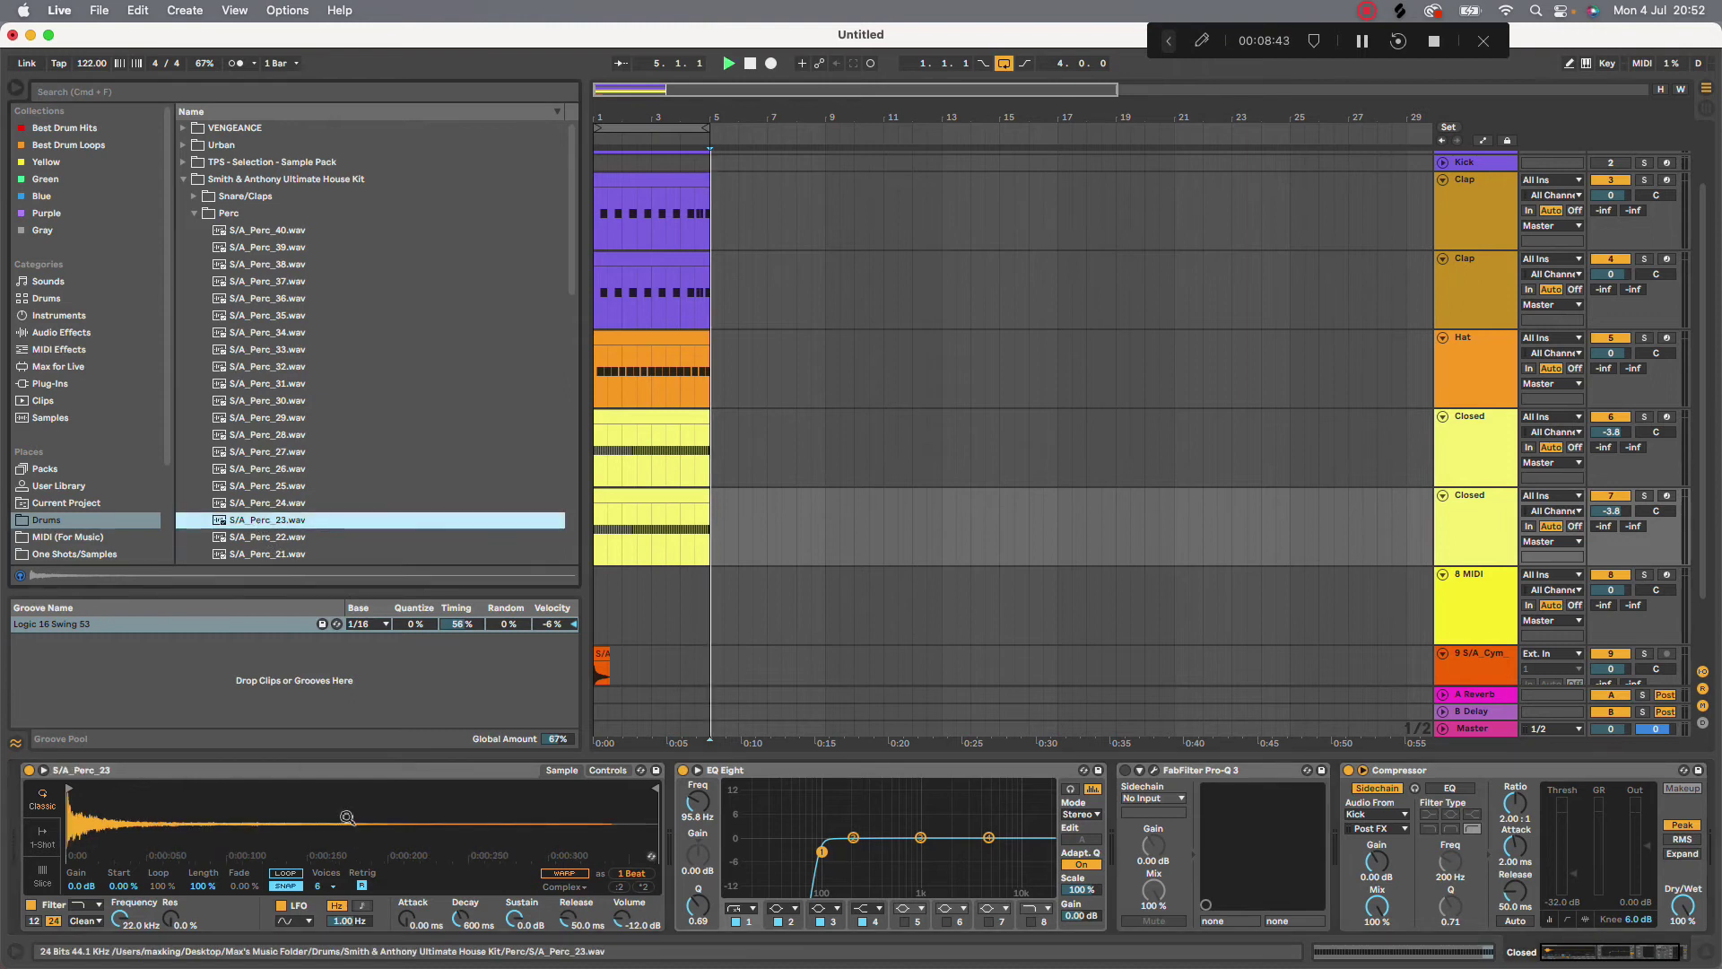
double_click(750, 63)
key("space")
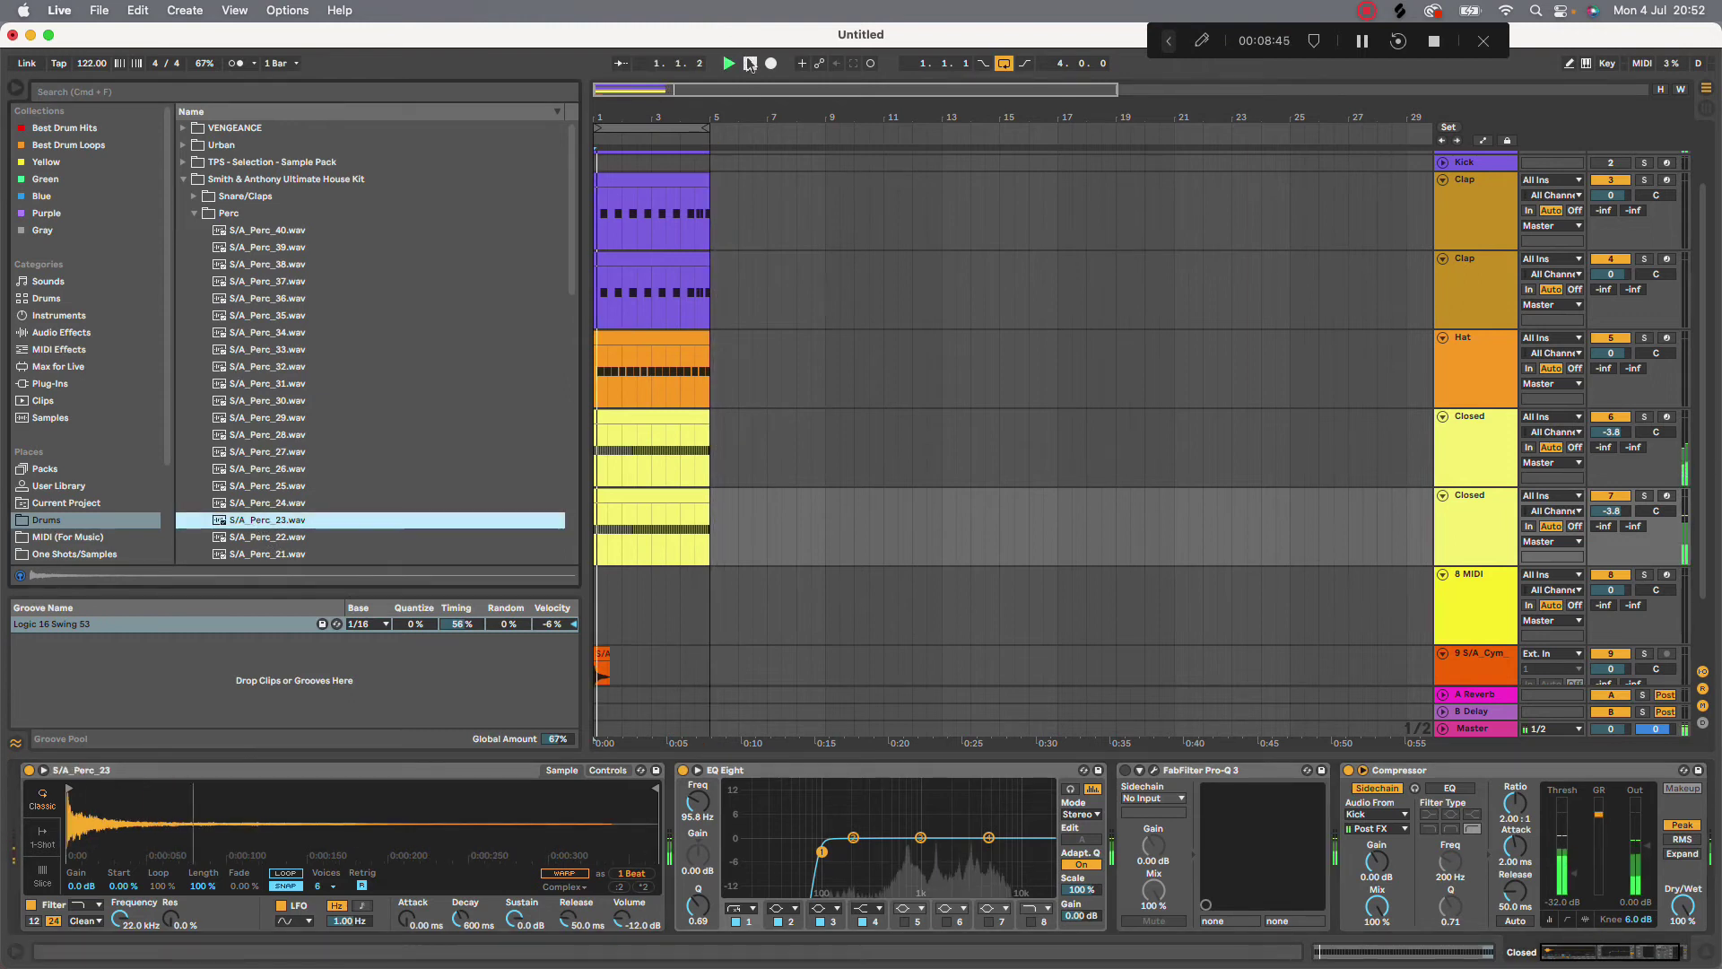
Set the duplicated Closed track to -5.4 dB and pan 20L, and pan the original Closed track to 3R
left_click(1607, 514)
left_click_drag(1607, 513, 1663, 519)
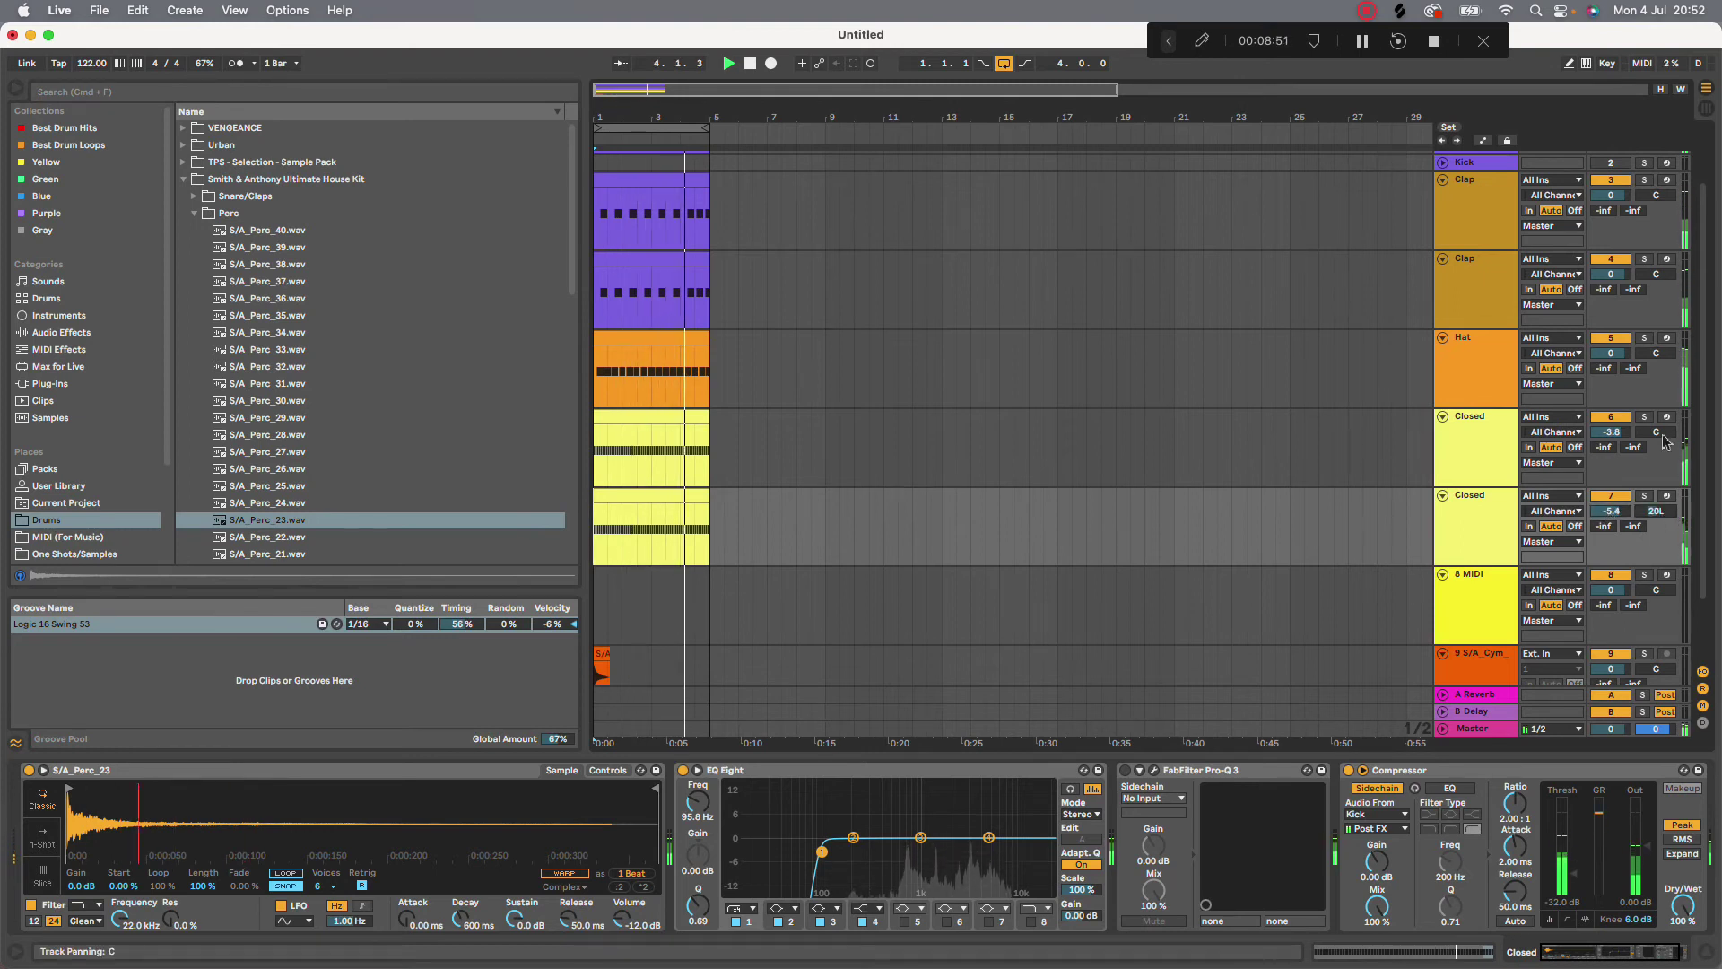
left_click_drag(1658, 436, 1658, 432)
left_click(1455, 451)
key("space")
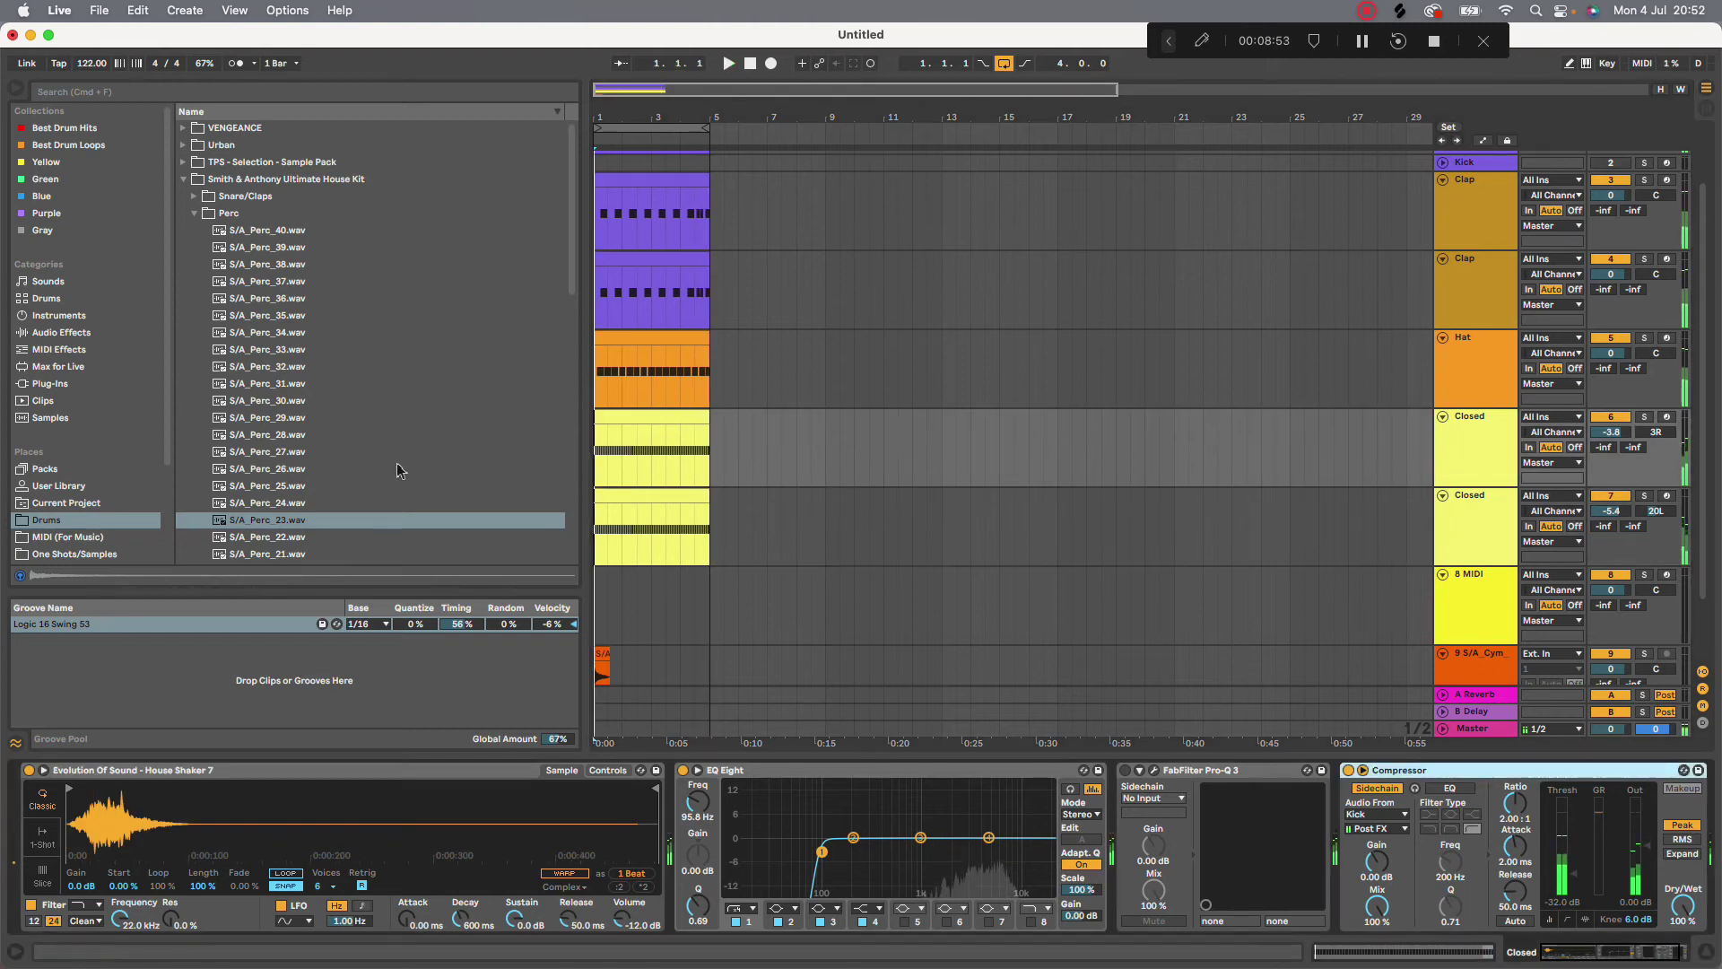
Audition more Smith & Anthony percussion samples, including S/A_Perc_02, S/A_Perc_05, S/A_Perc_35 and S/A_Perc_38 to S/A_Perc_40
scroll(397, 473, "down", 10)
left_click(339, 223)
left_click(332, 258)
left_click(334, 310)
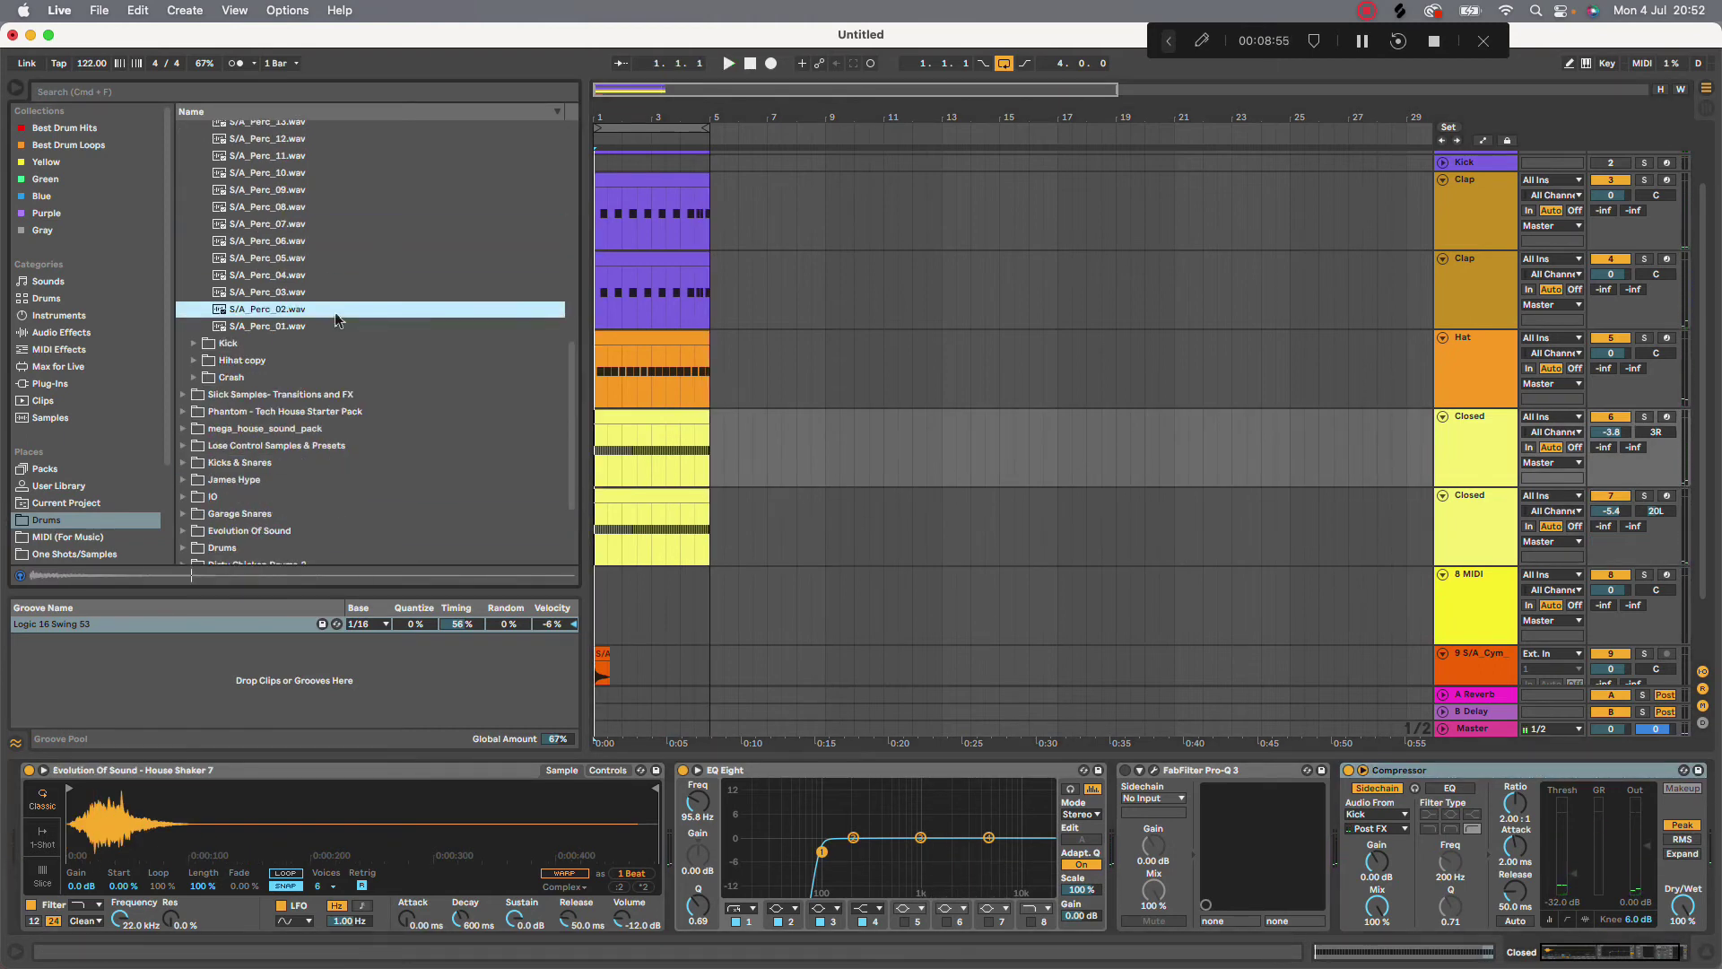
left_click(337, 327)
left_click(299, 259)
scroll(299, 259, "up", 6)
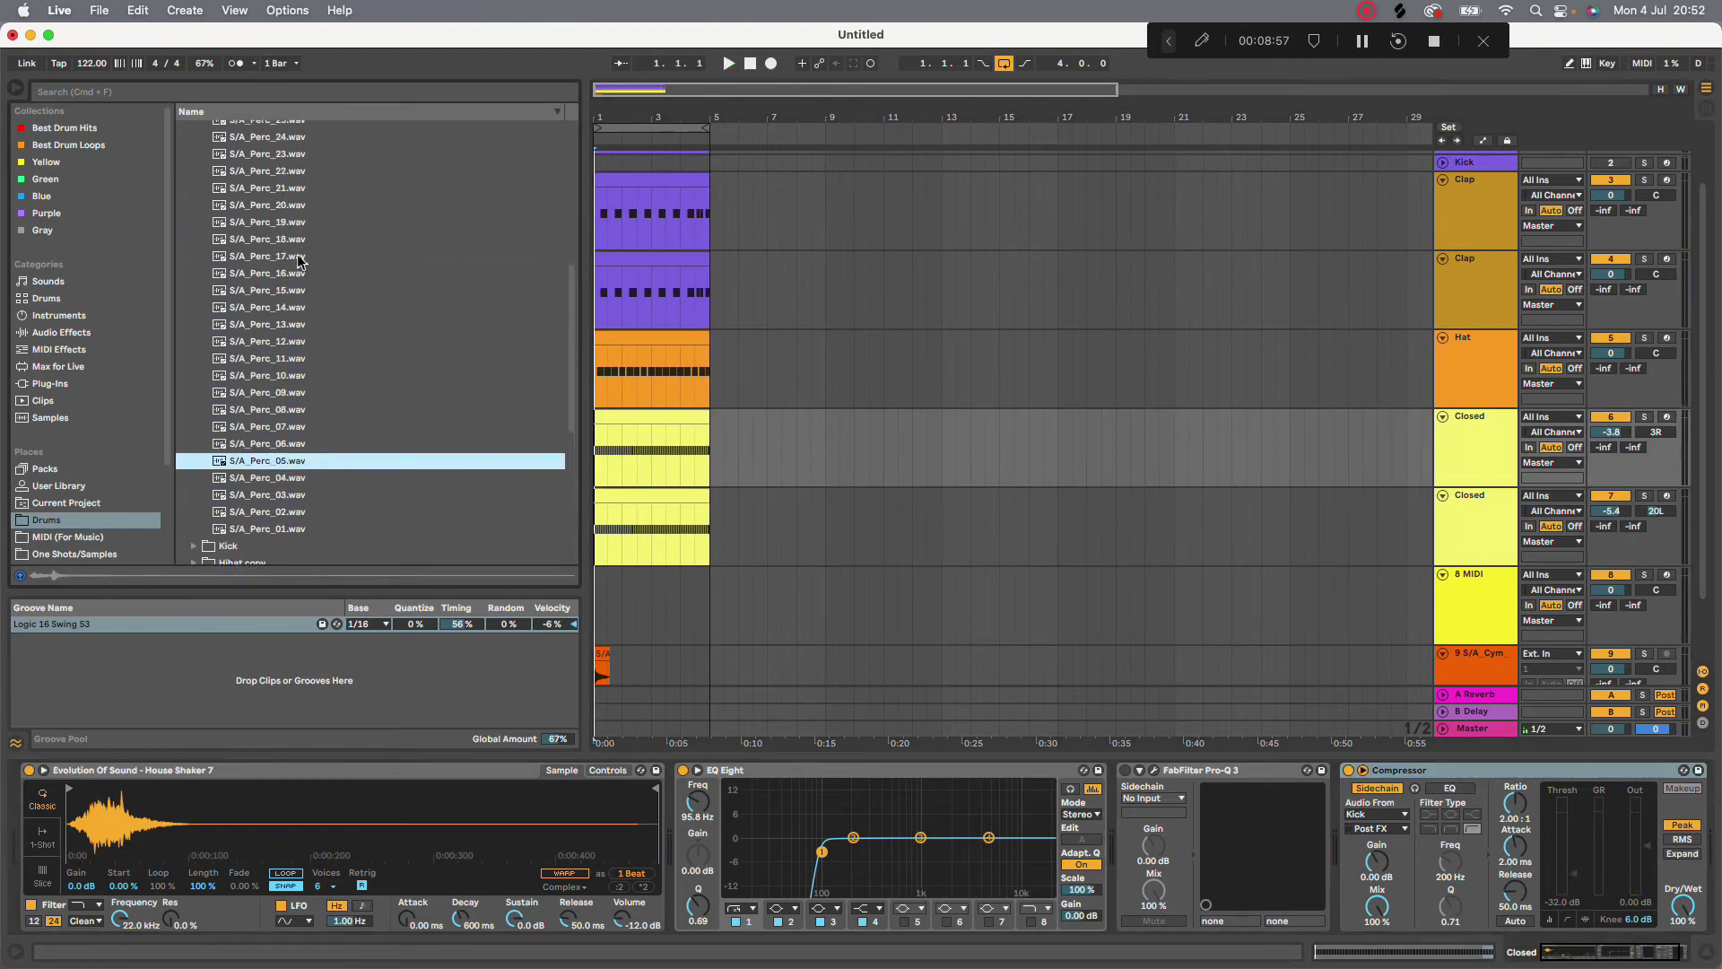
left_click(298, 258)
scroll(298, 257, "up", 4)
left_click(298, 257)
left_click(301, 223)
left_click(304, 205)
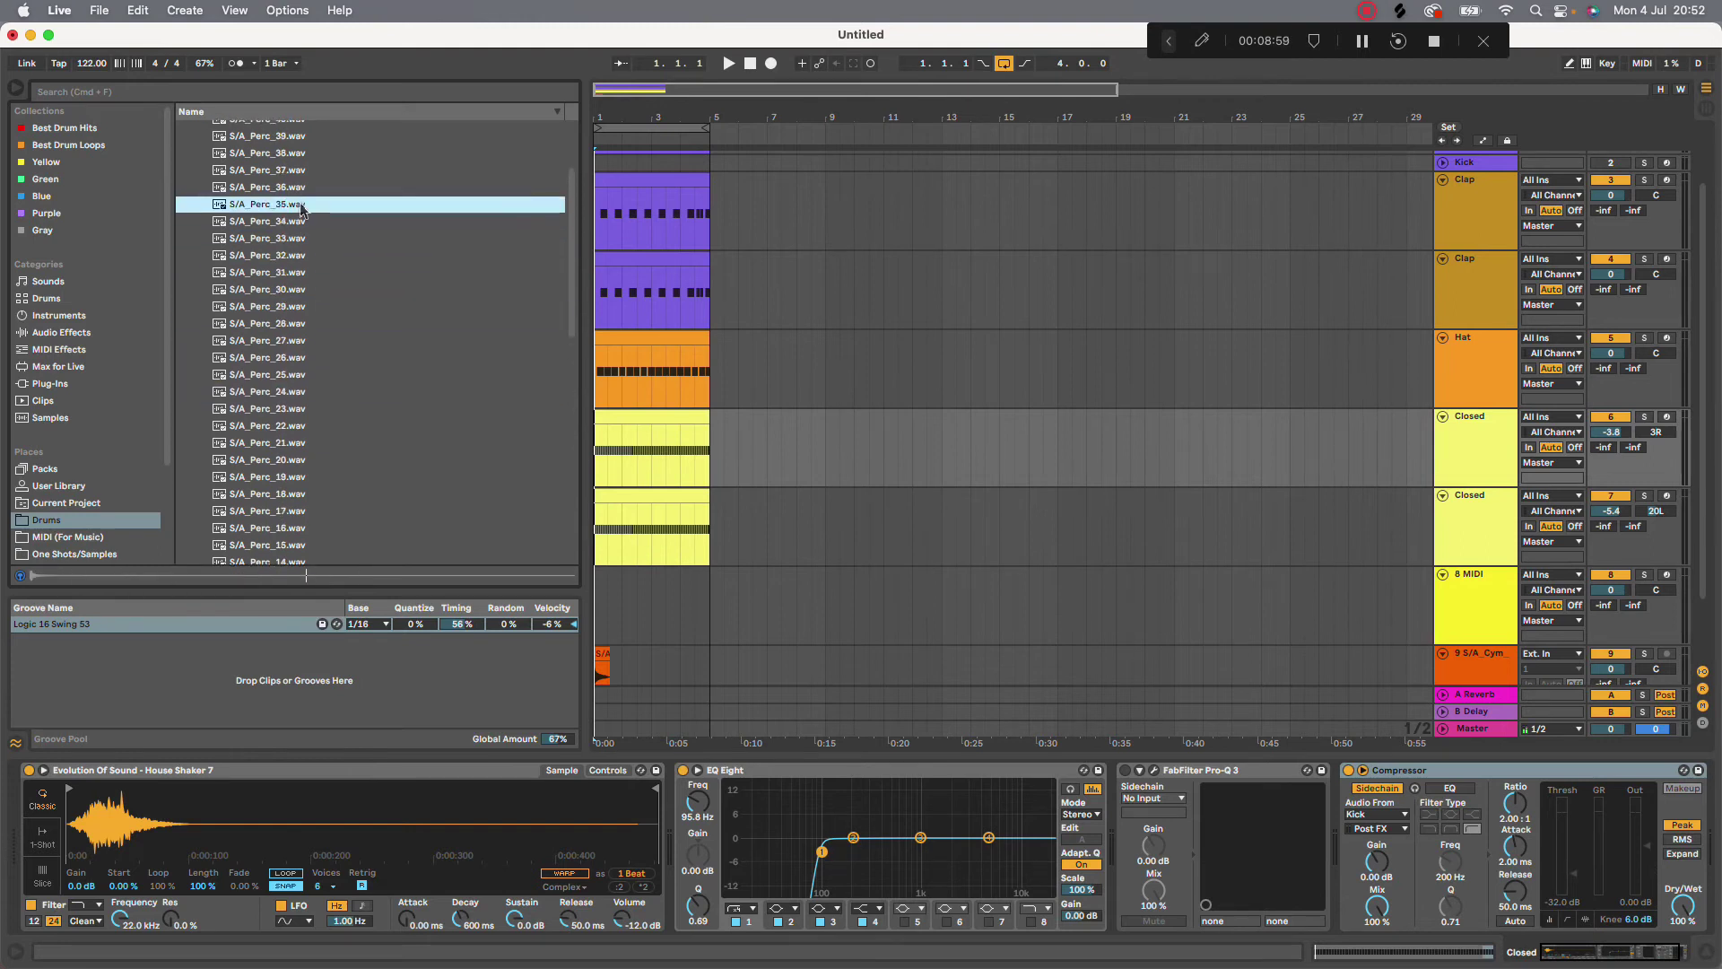
left_click(308, 189)
left_click(310, 173)
scroll(309, 176, "up", 3)
left_click(313, 267)
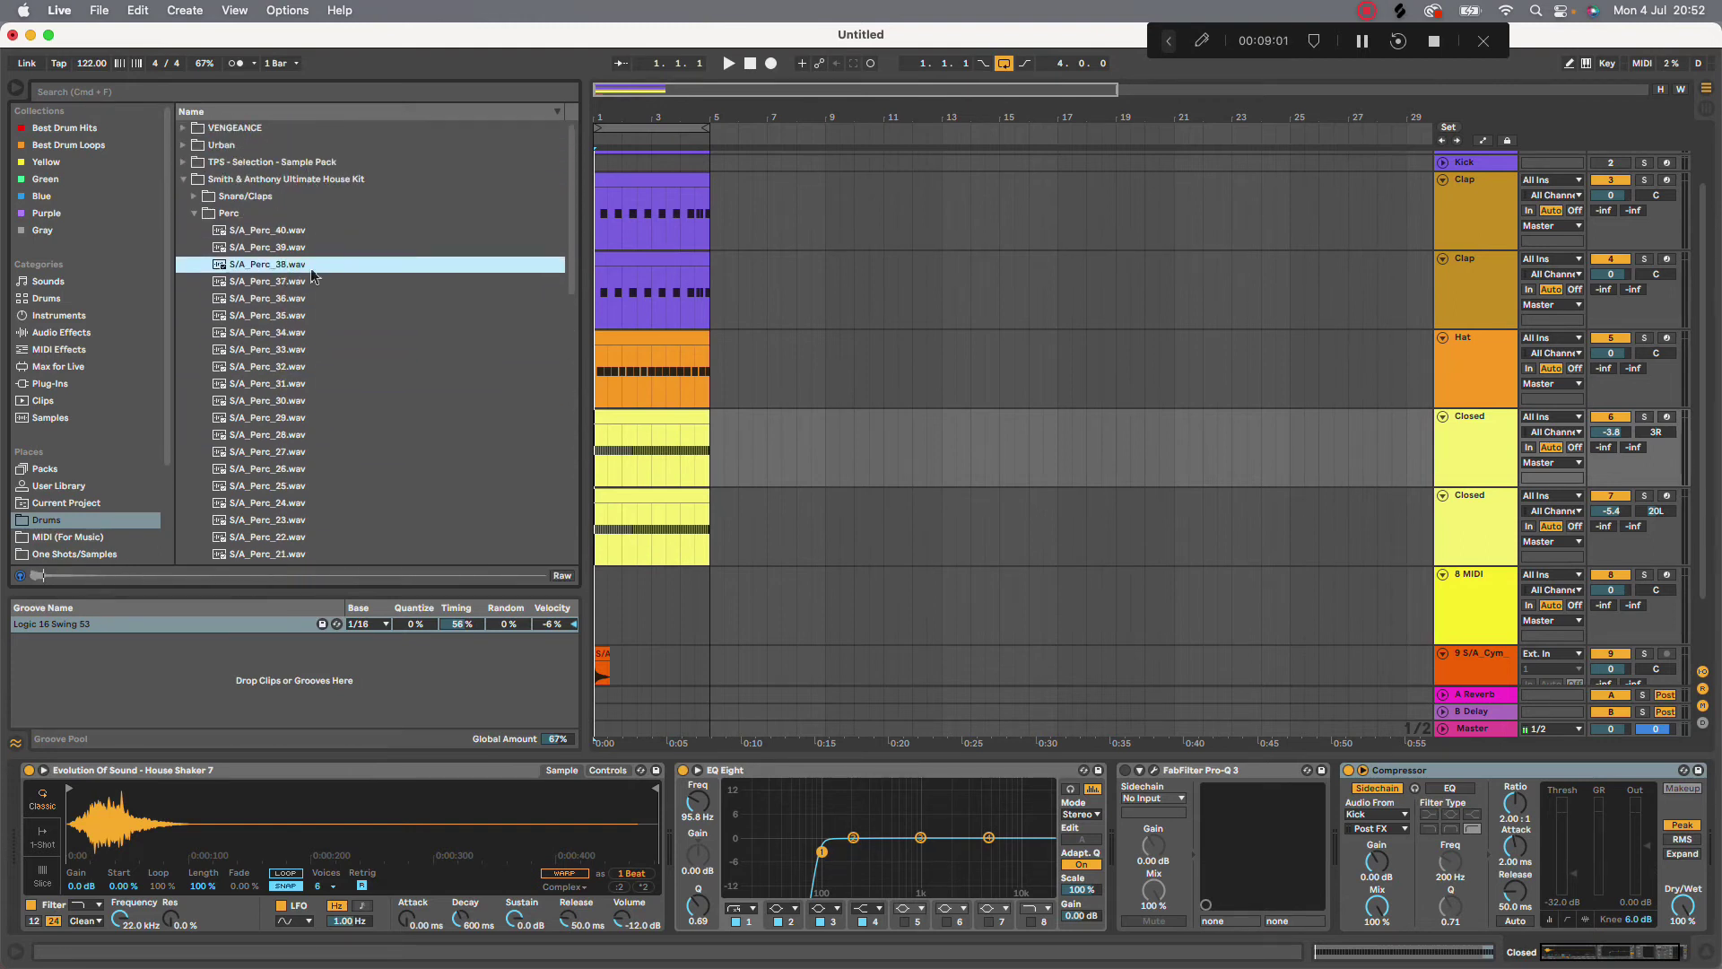
left_click(311, 250)
left_click(303, 234)
Close the Perc folder, open the Hihat copy folder and audition the hat samples S/A_Hat_01 to S/A_Hat_07
left_click(193, 215)
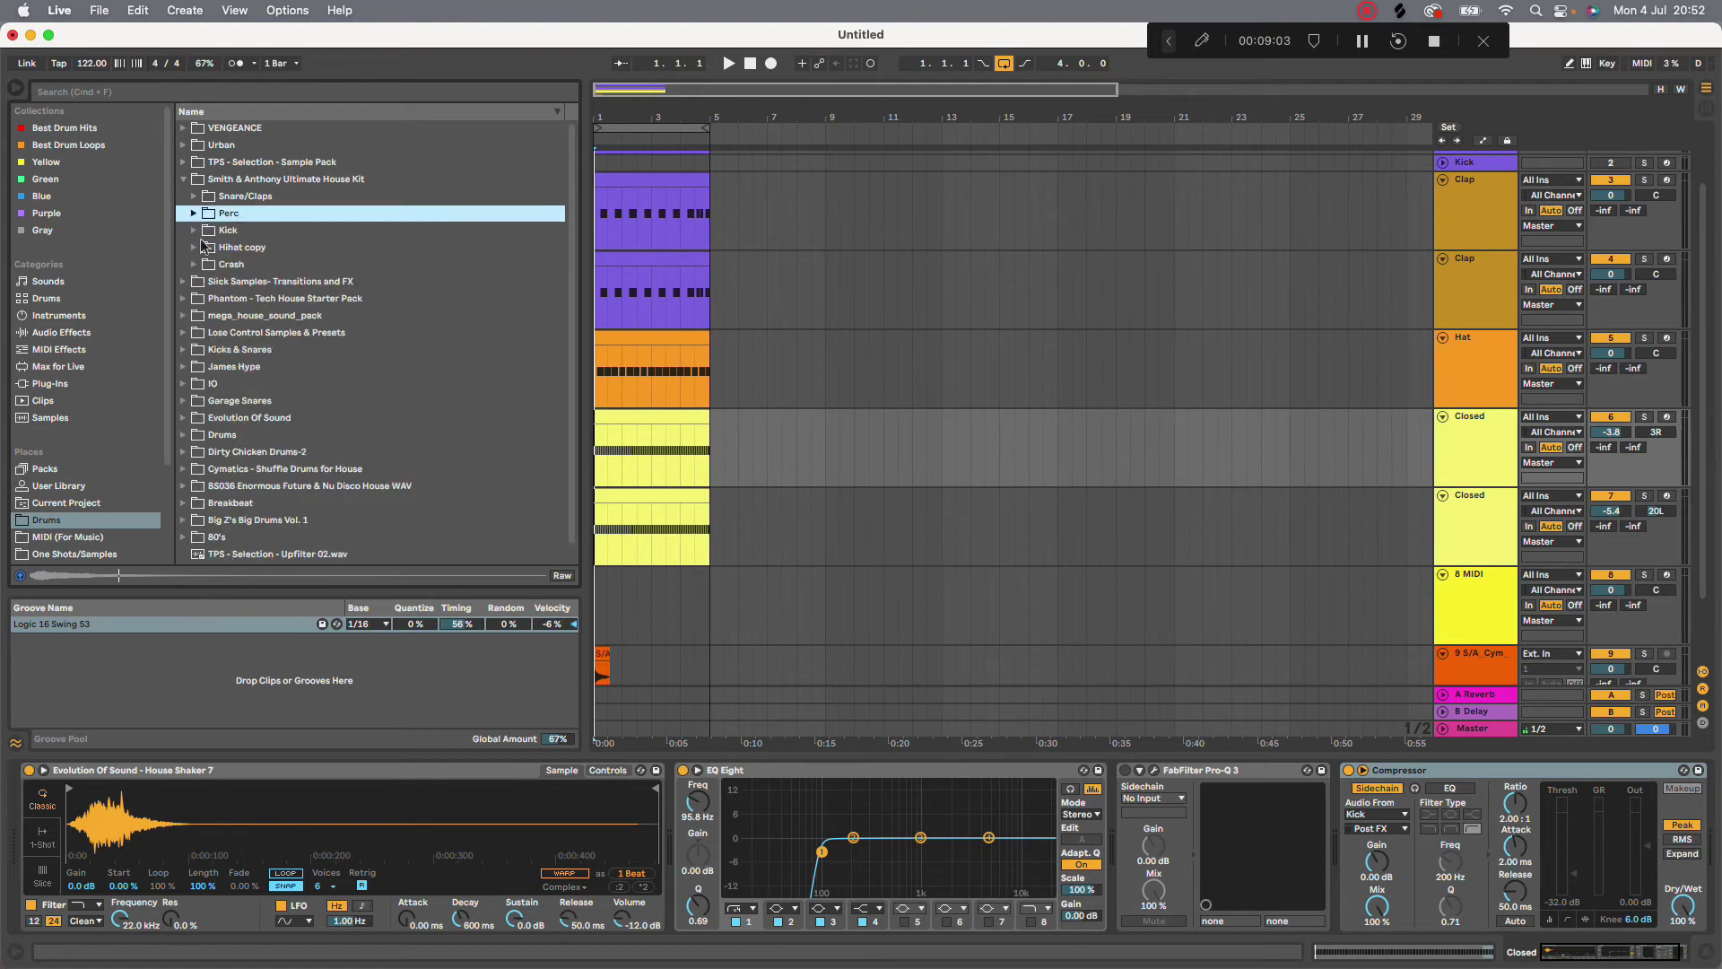
left_click(193, 247)
scroll(309, 355, "down", 5)
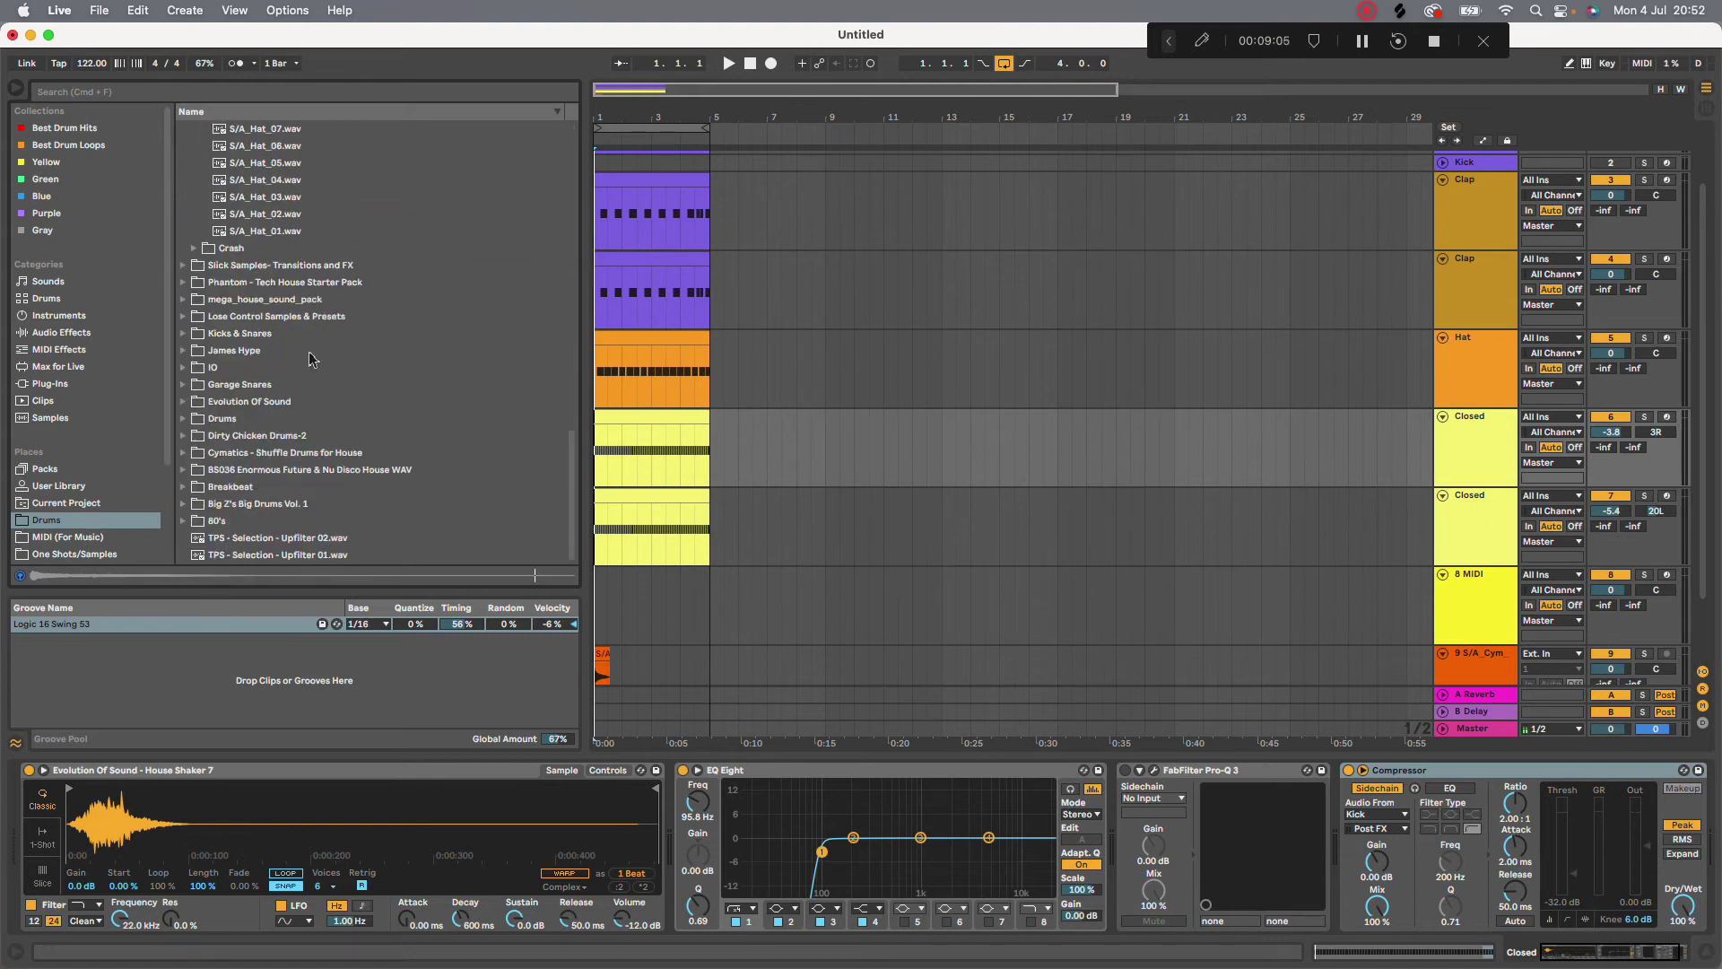
left_click(296, 197)
left_click(298, 215)
left_click(299, 231)
left_click(289, 164)
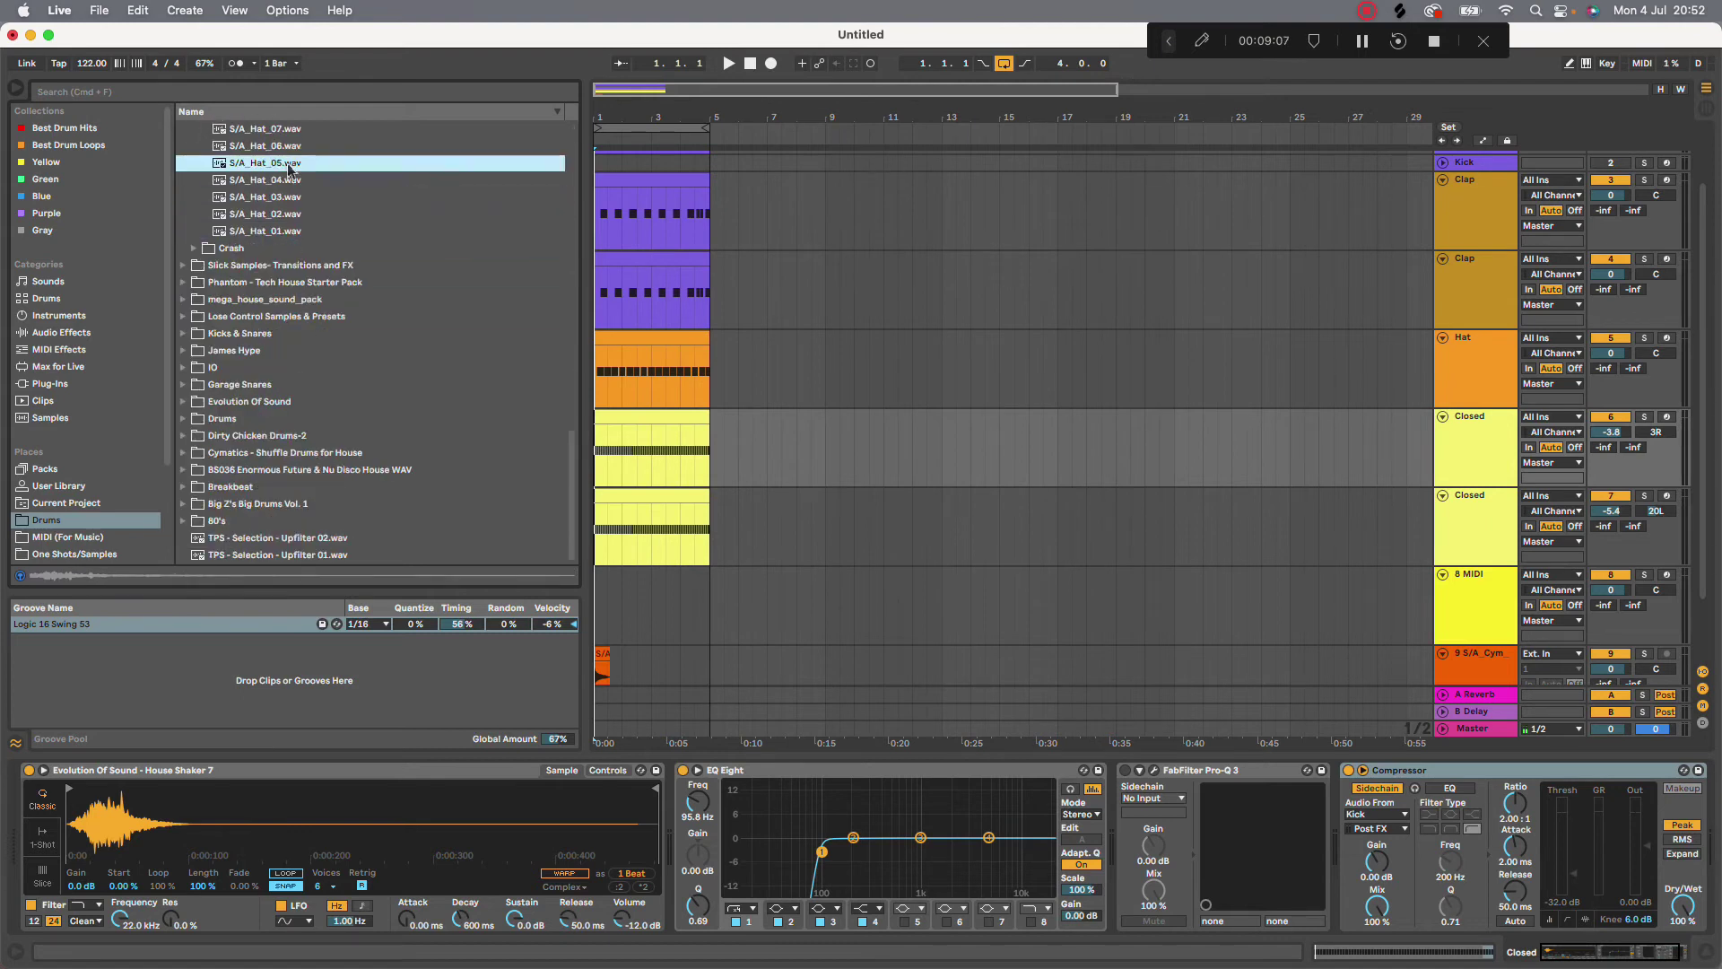
left_click(272, 147)
left_click(269, 129)
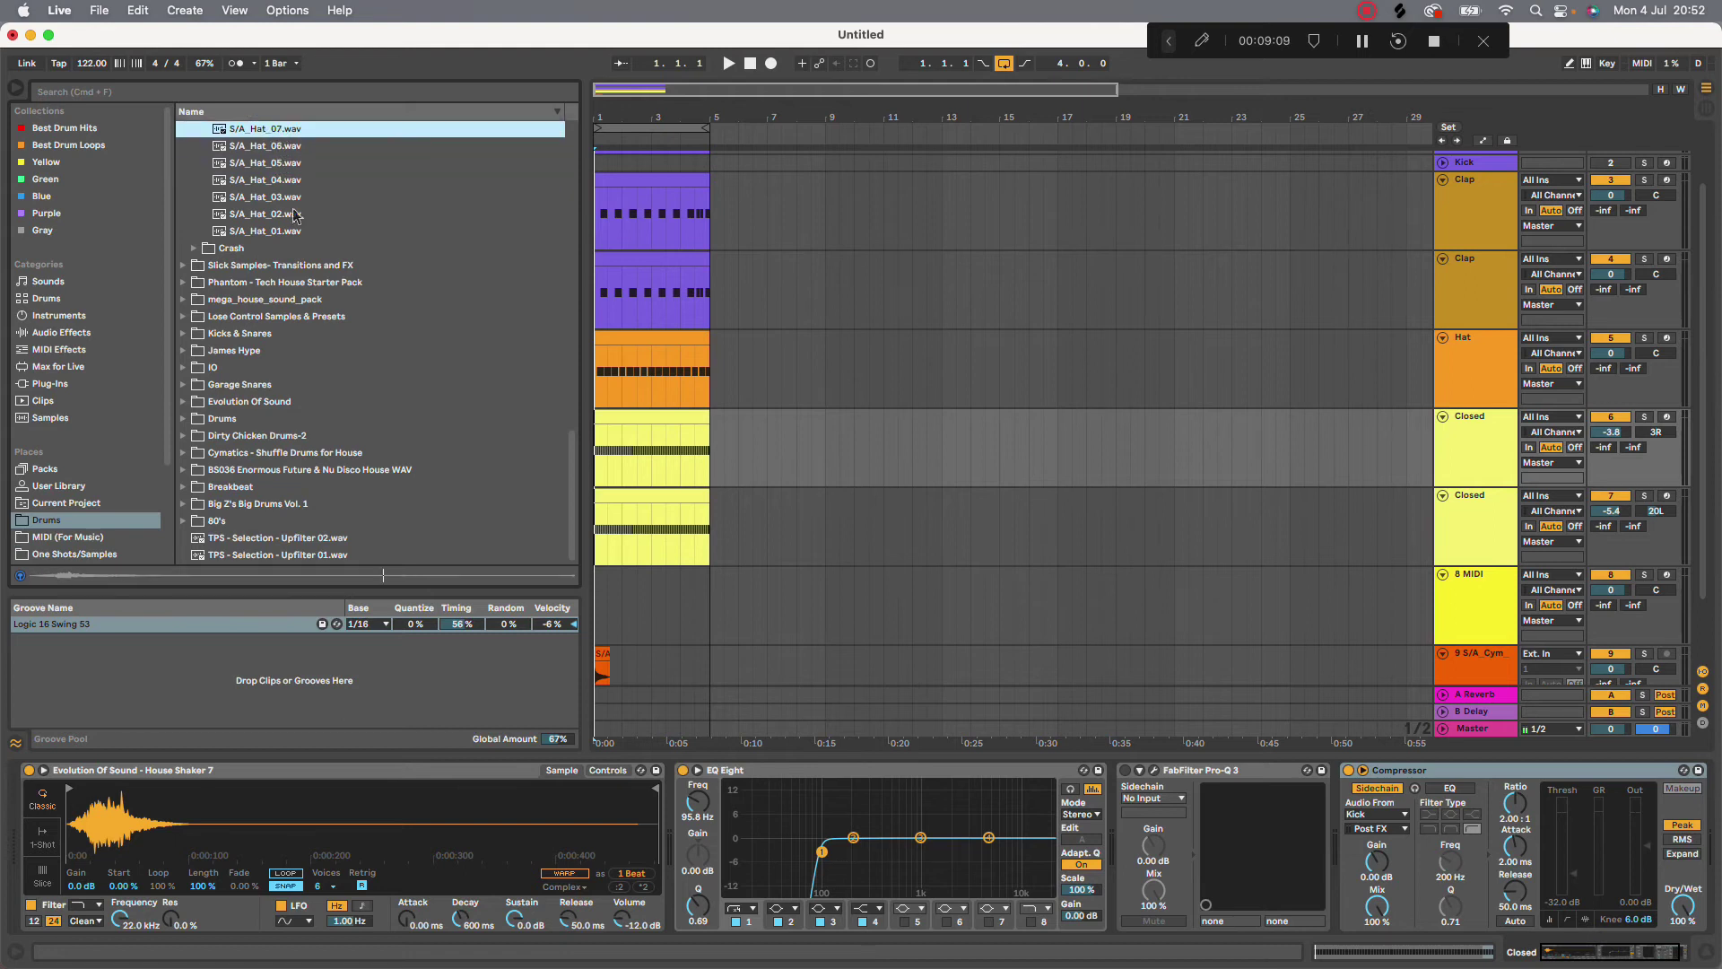
scroll(296, 216, "up", 5)
Replace the first Closed track's sample with S/A_Hat_08, play the loop and move the sample's start point past its initial attack
left_click(289, 249)
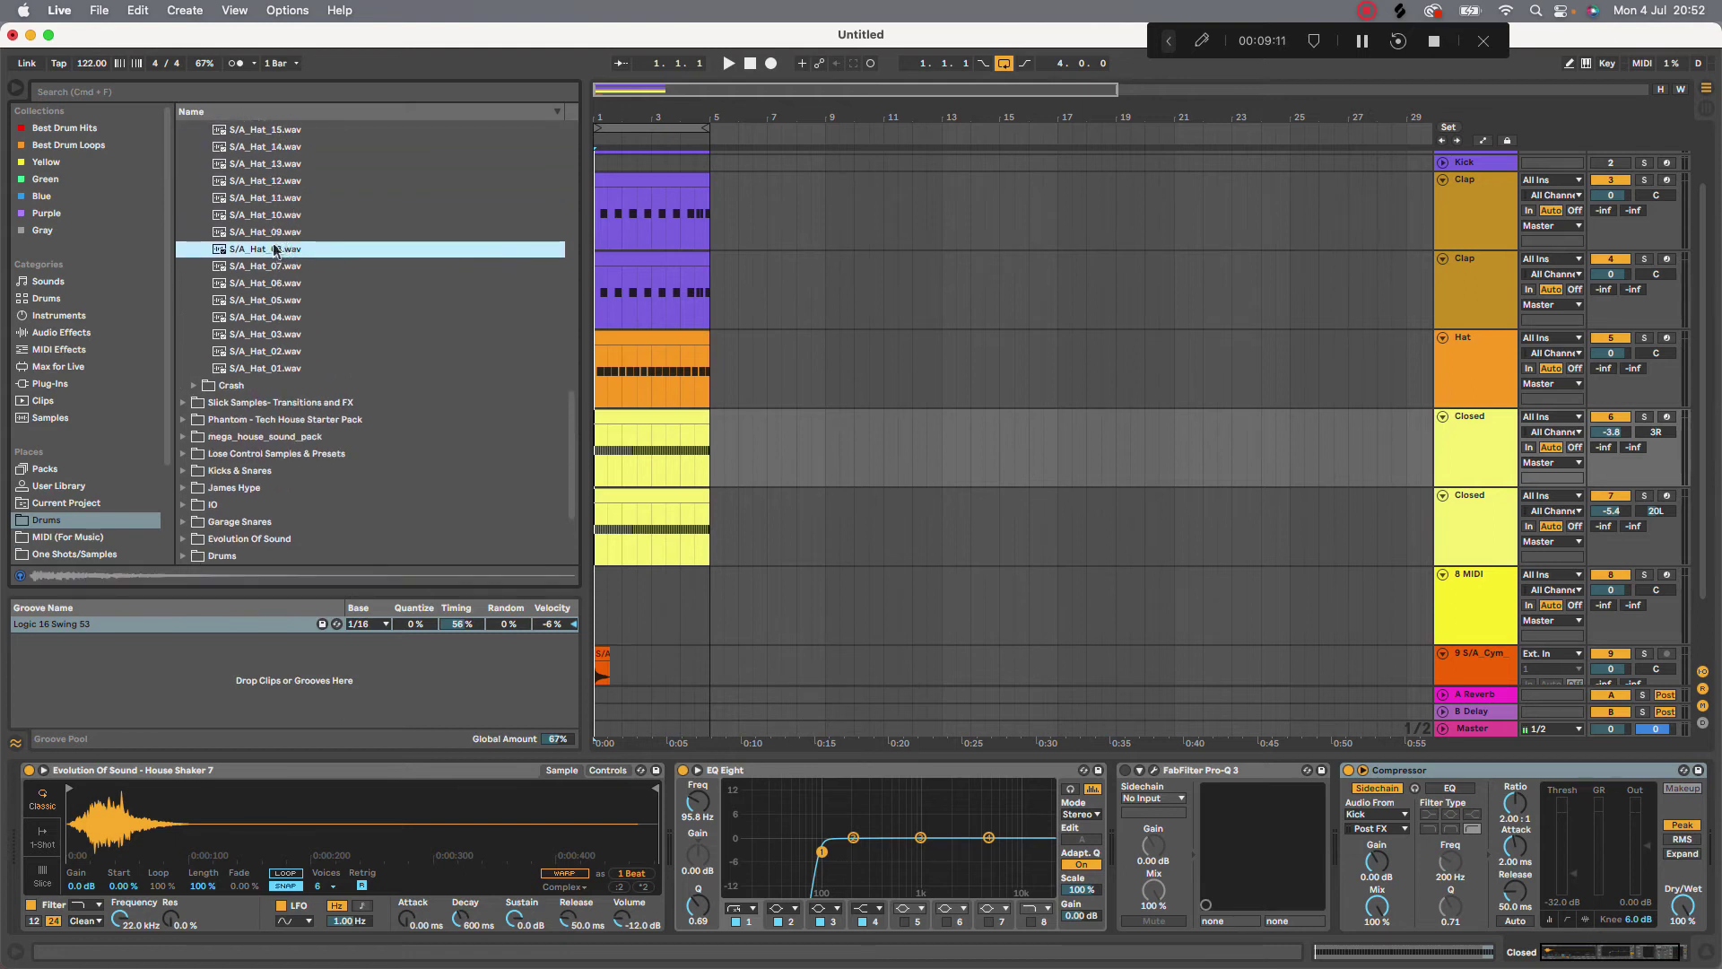
left_click_drag(289, 811, 296, 812)
key("space")
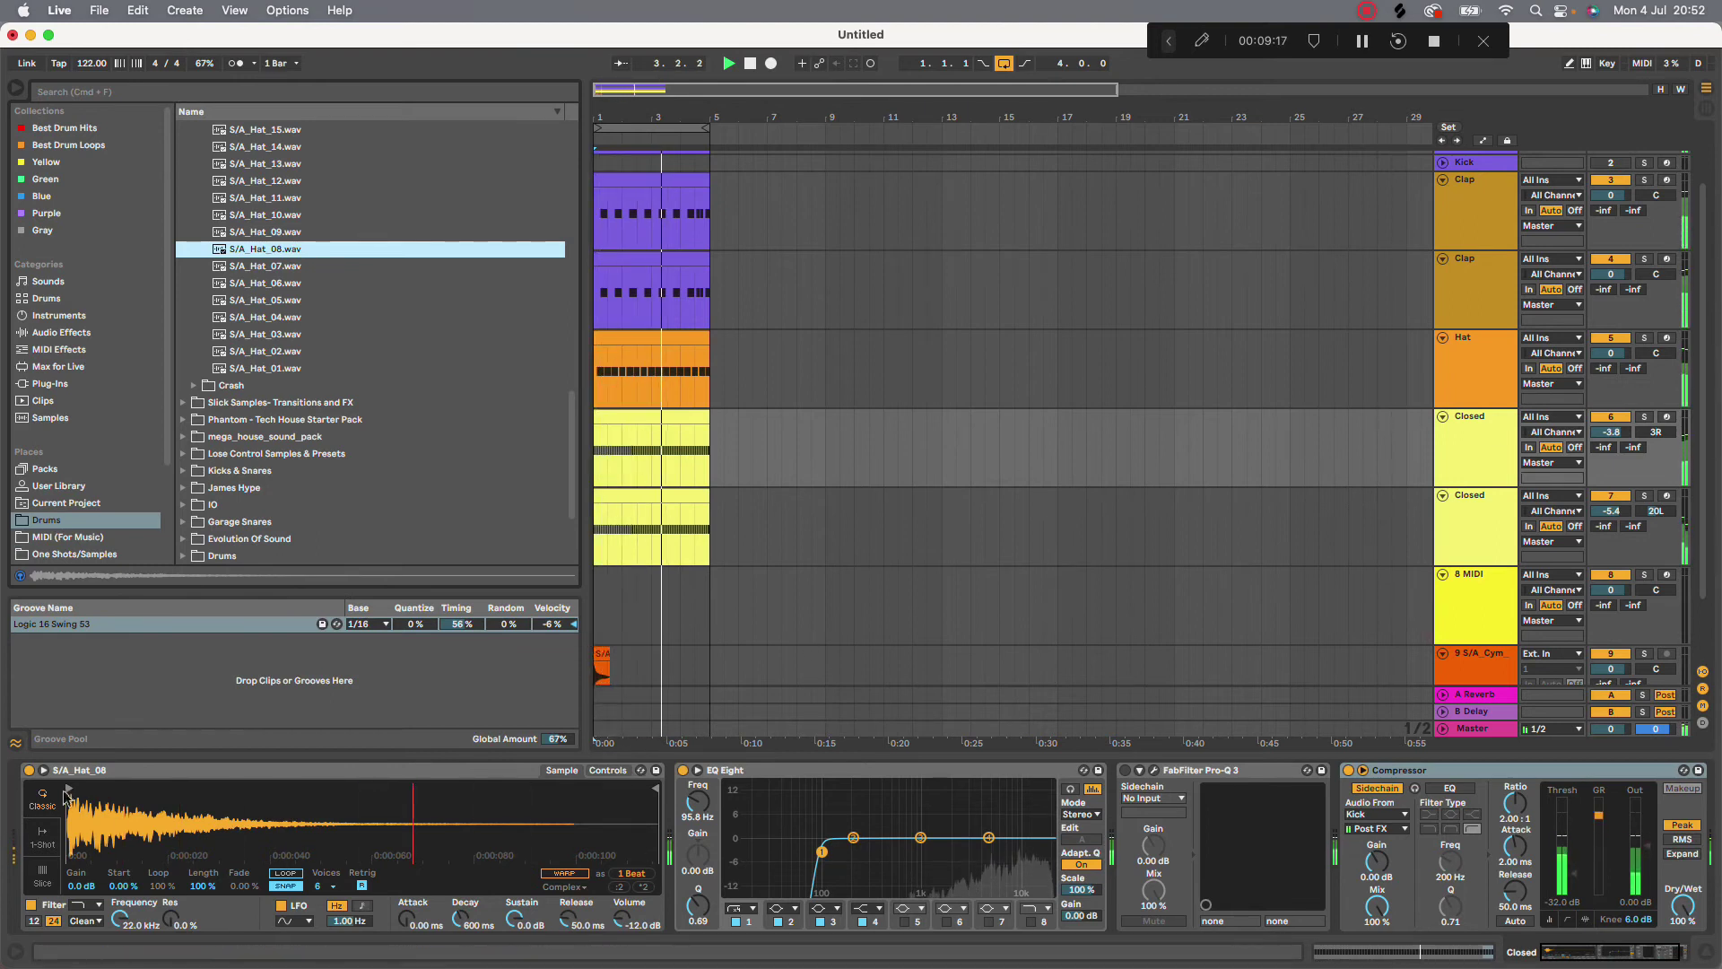
mouse_move(69, 787)
left_mouse_down()
mouse_move(169, 788)
mouse_move(101, 787)
left_mouse_up()
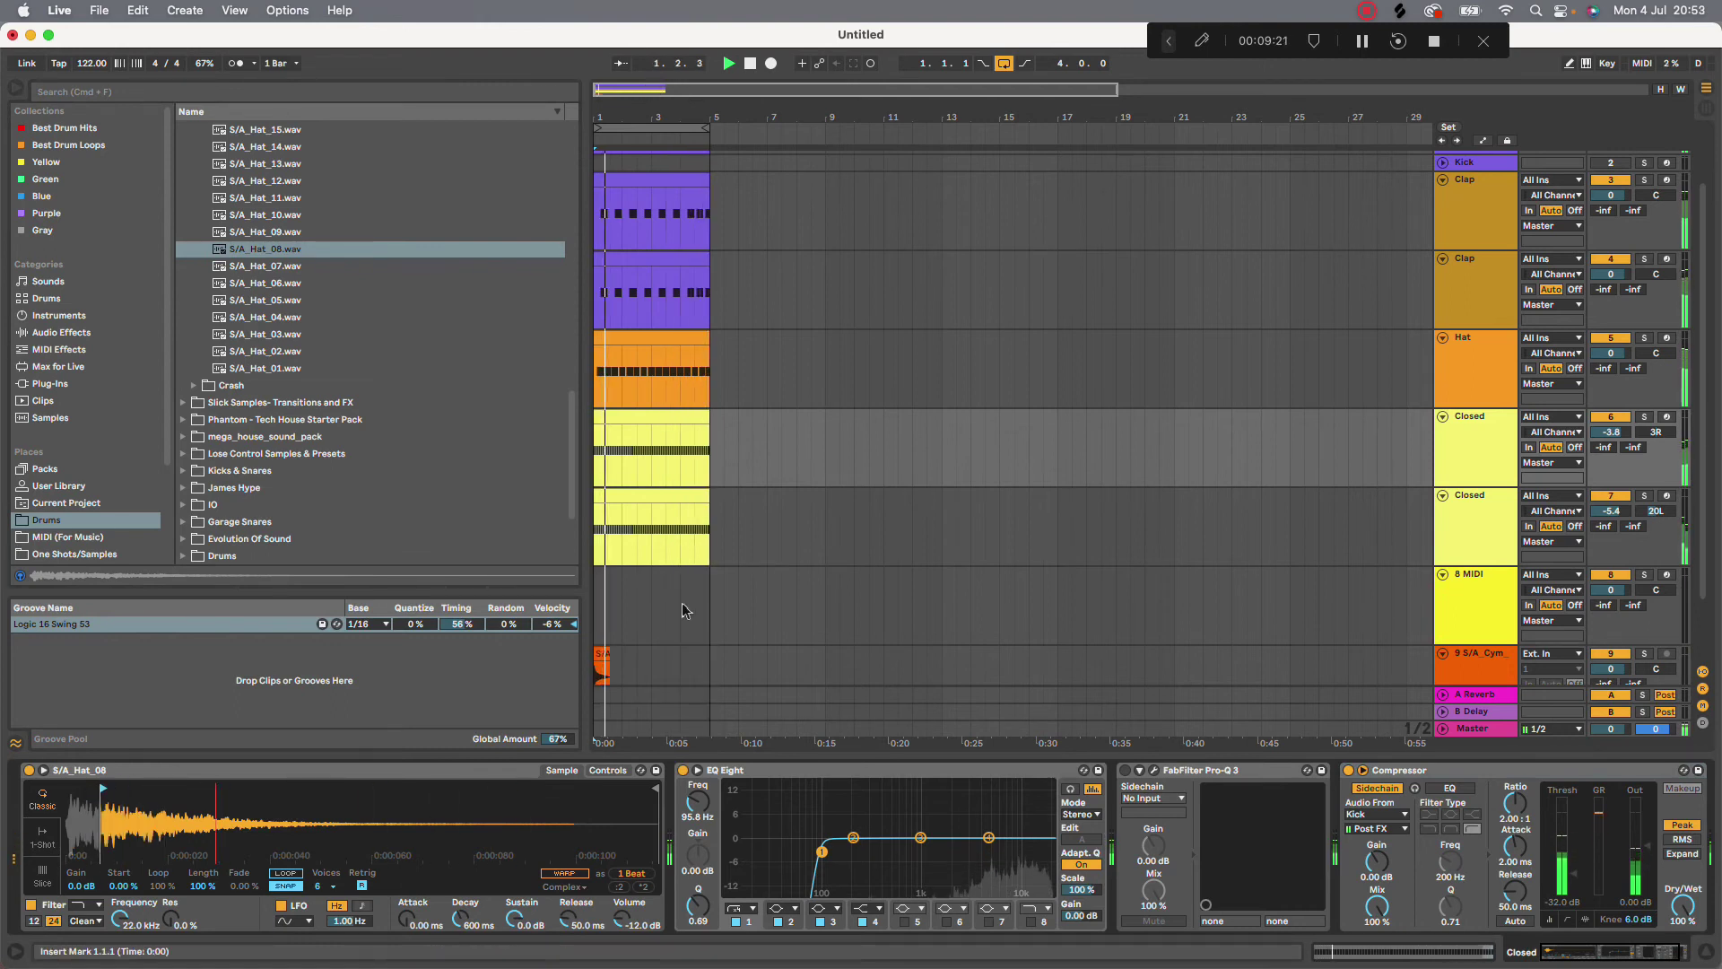
Duplicate bars 1 and 2 of both Clap tracks over bars 3 and 4, and stop playback
key("super+alt+l")
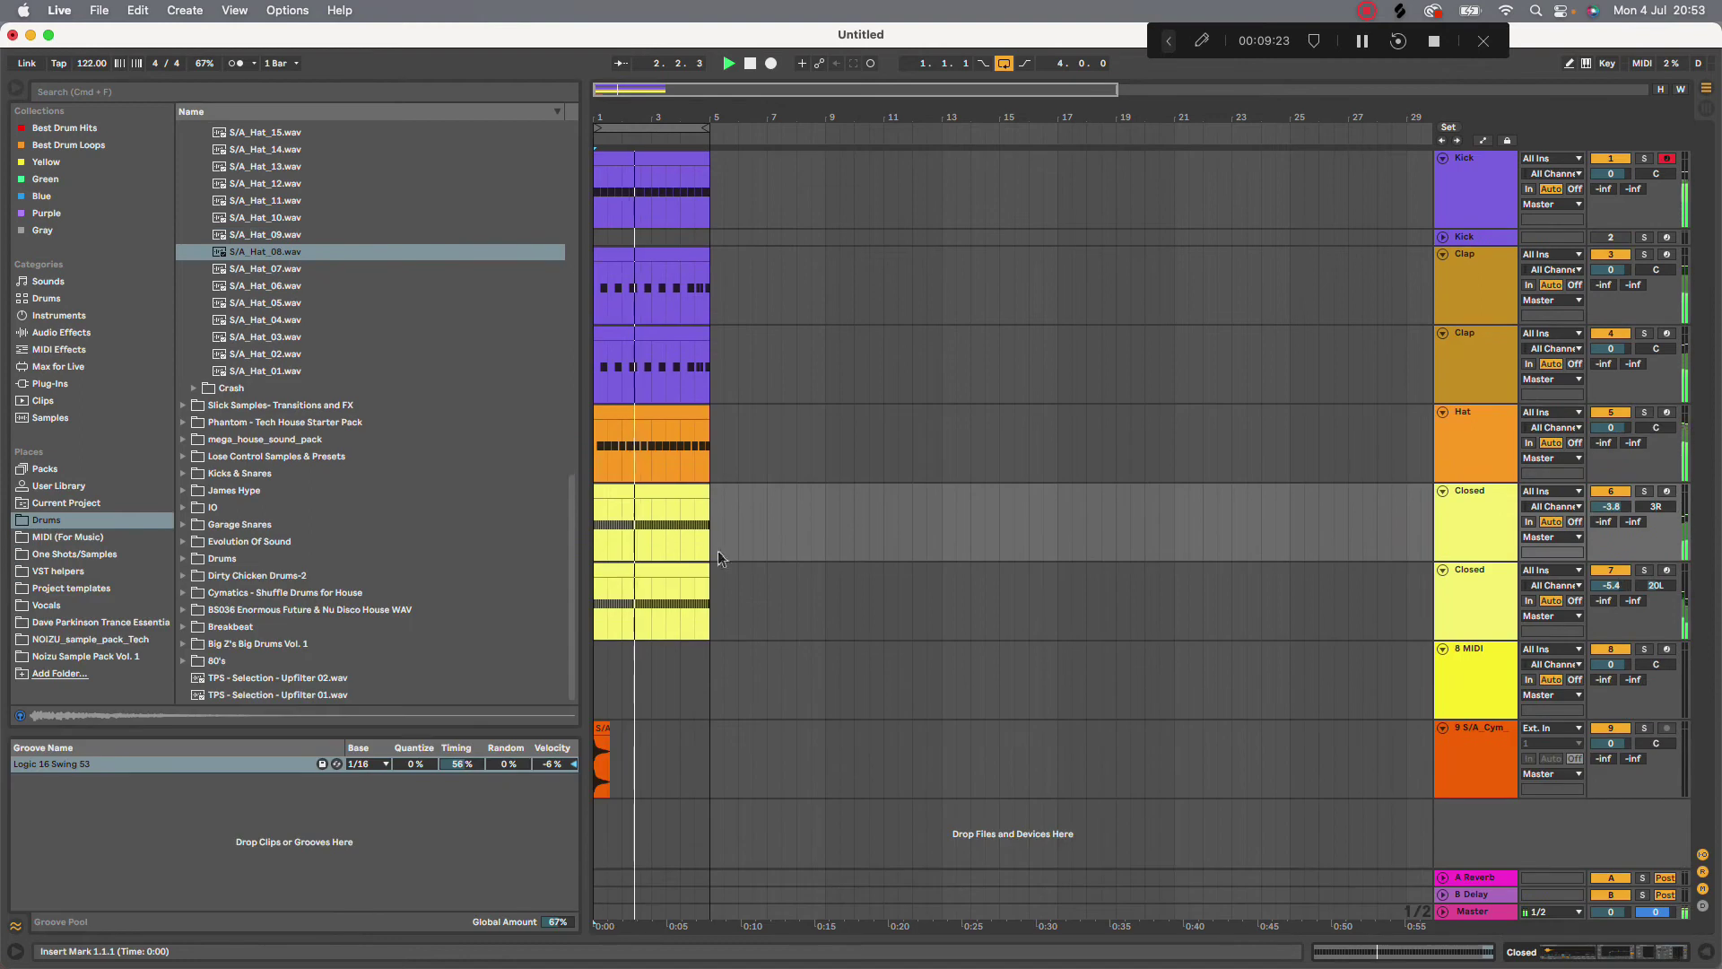
left_click_drag(654, 368, 594, 269)
key("super+d")
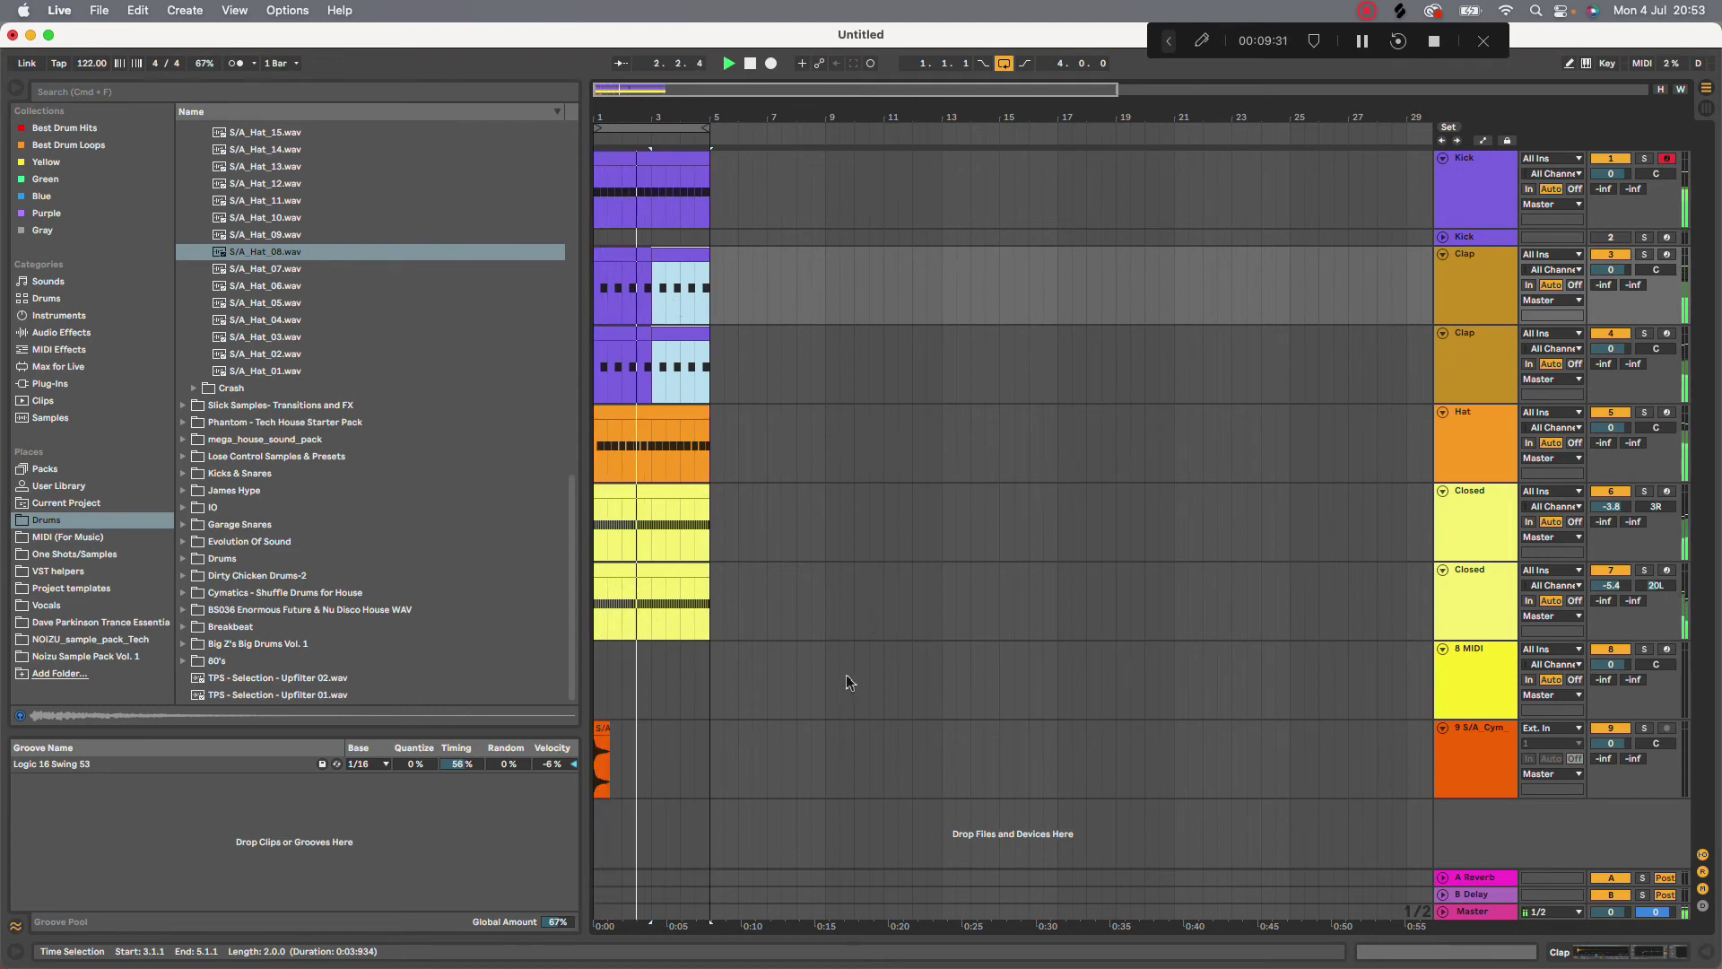
key("space")
Search the audio effects for "rev", insert Reverb after the S/A_Hat_08 sampler on the first Closed track and set Dry/Wet to 25%
double_click(1466, 572)
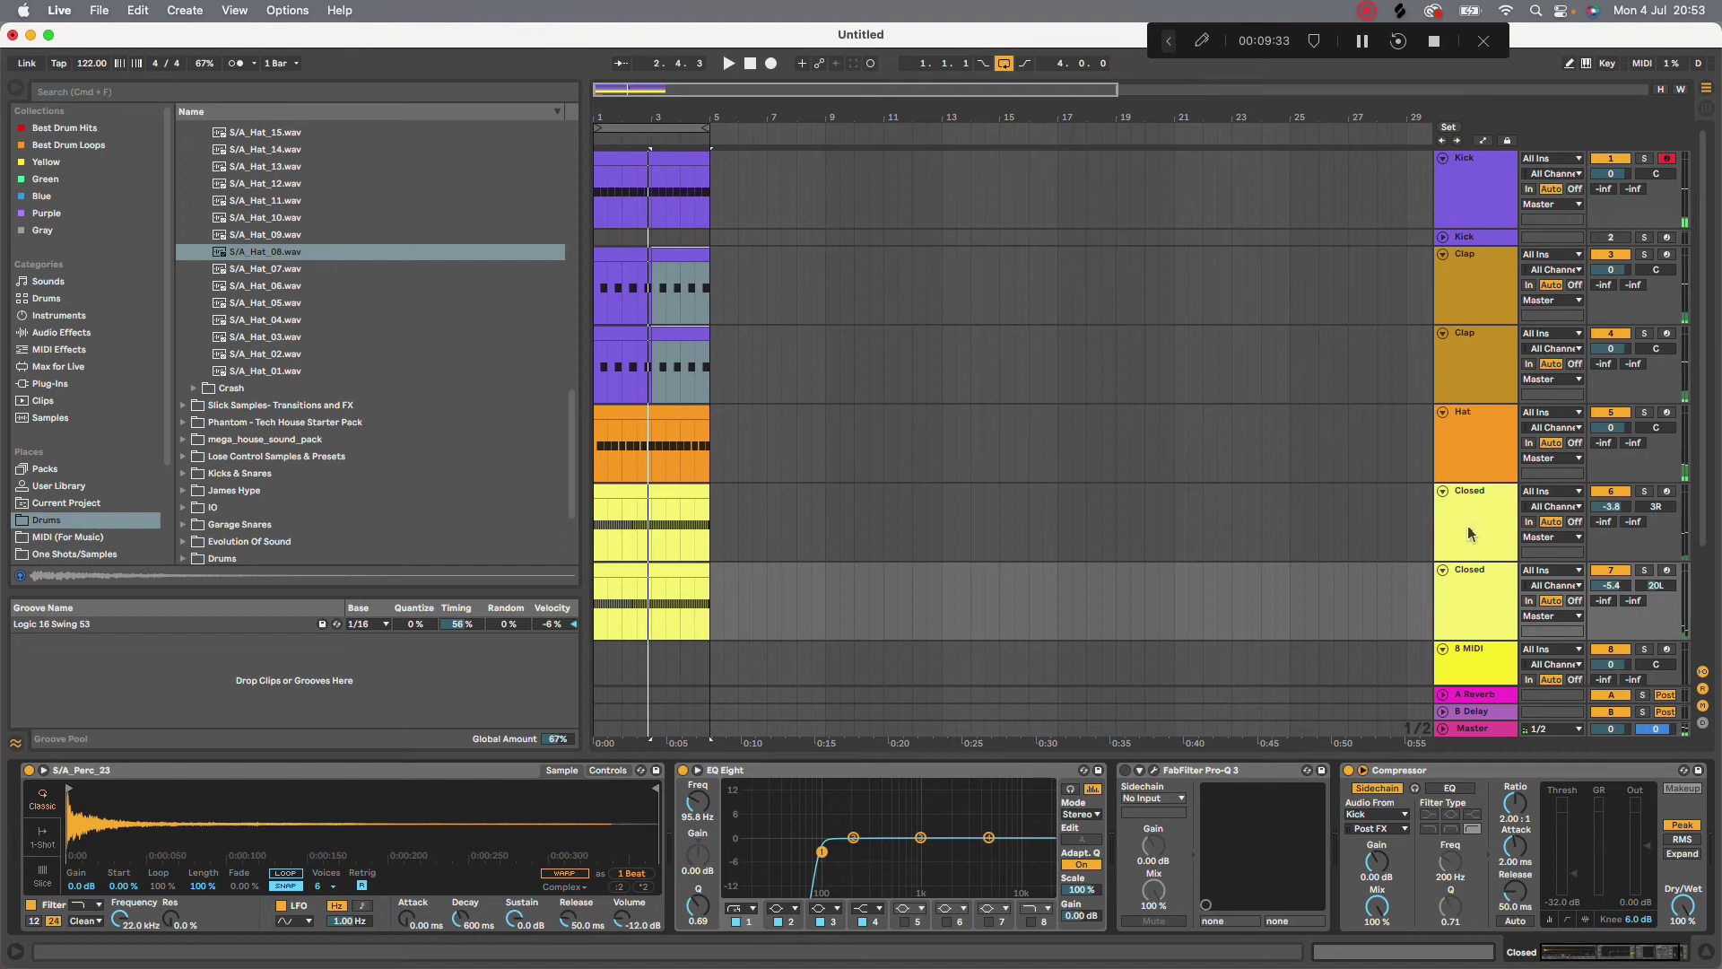
left_click(1469, 530)
left_click(438, 94)
type("rev")
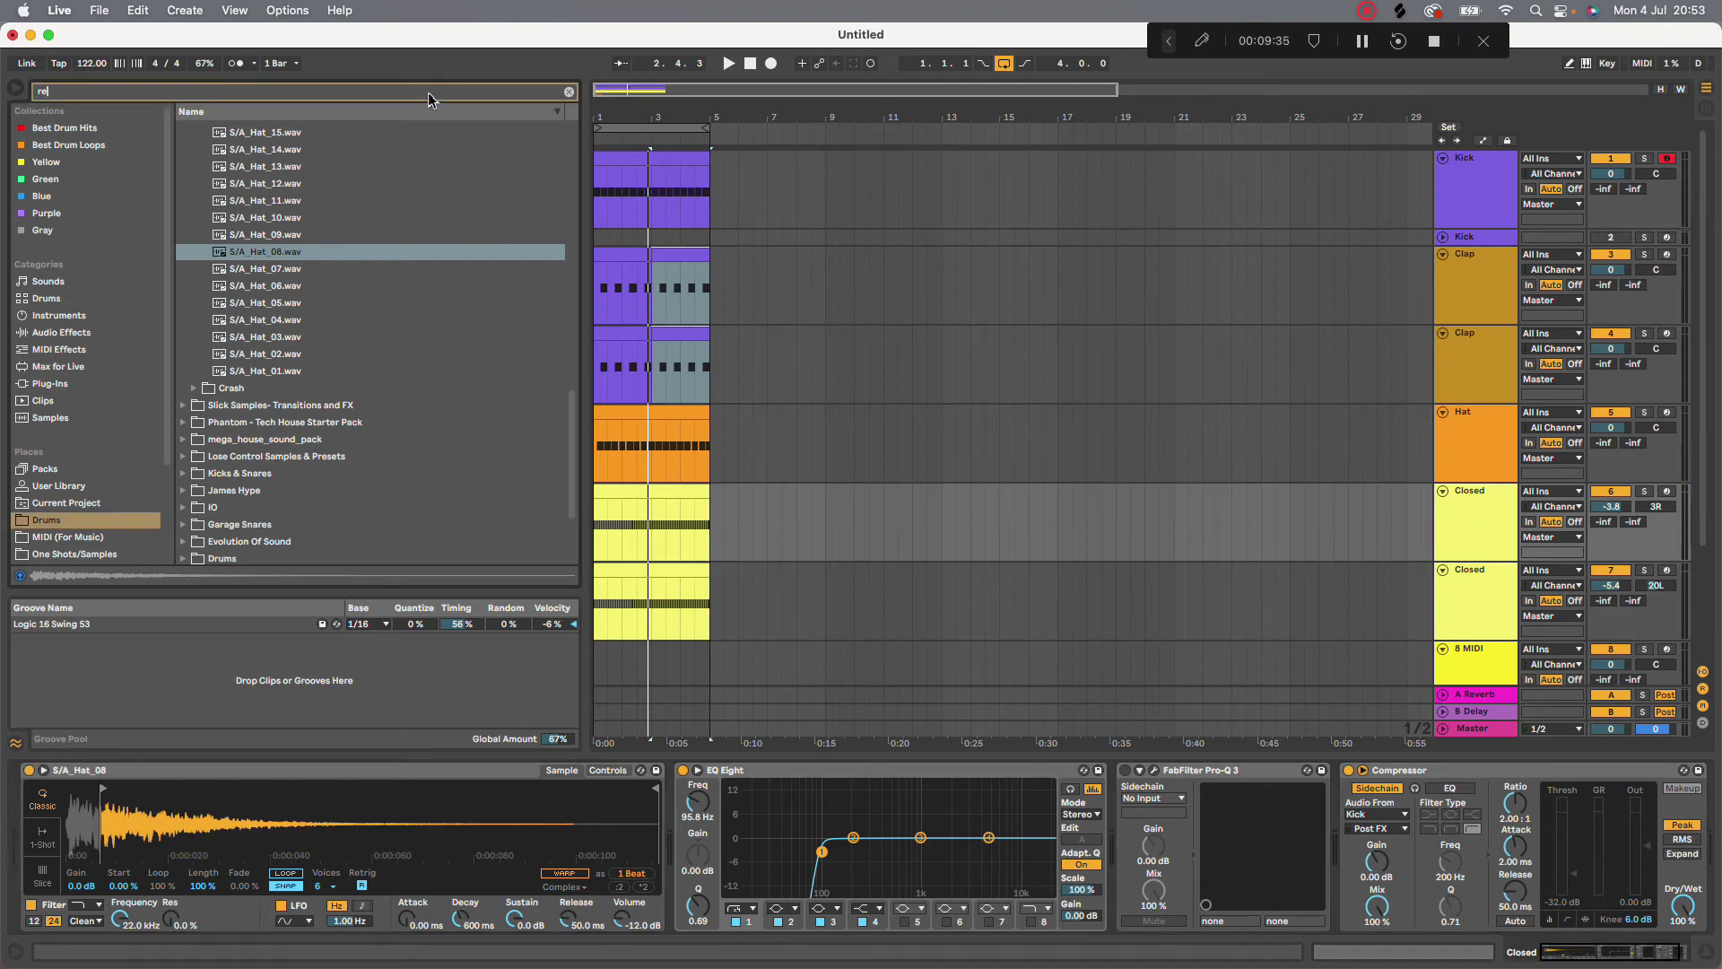
left_click(59, 334)
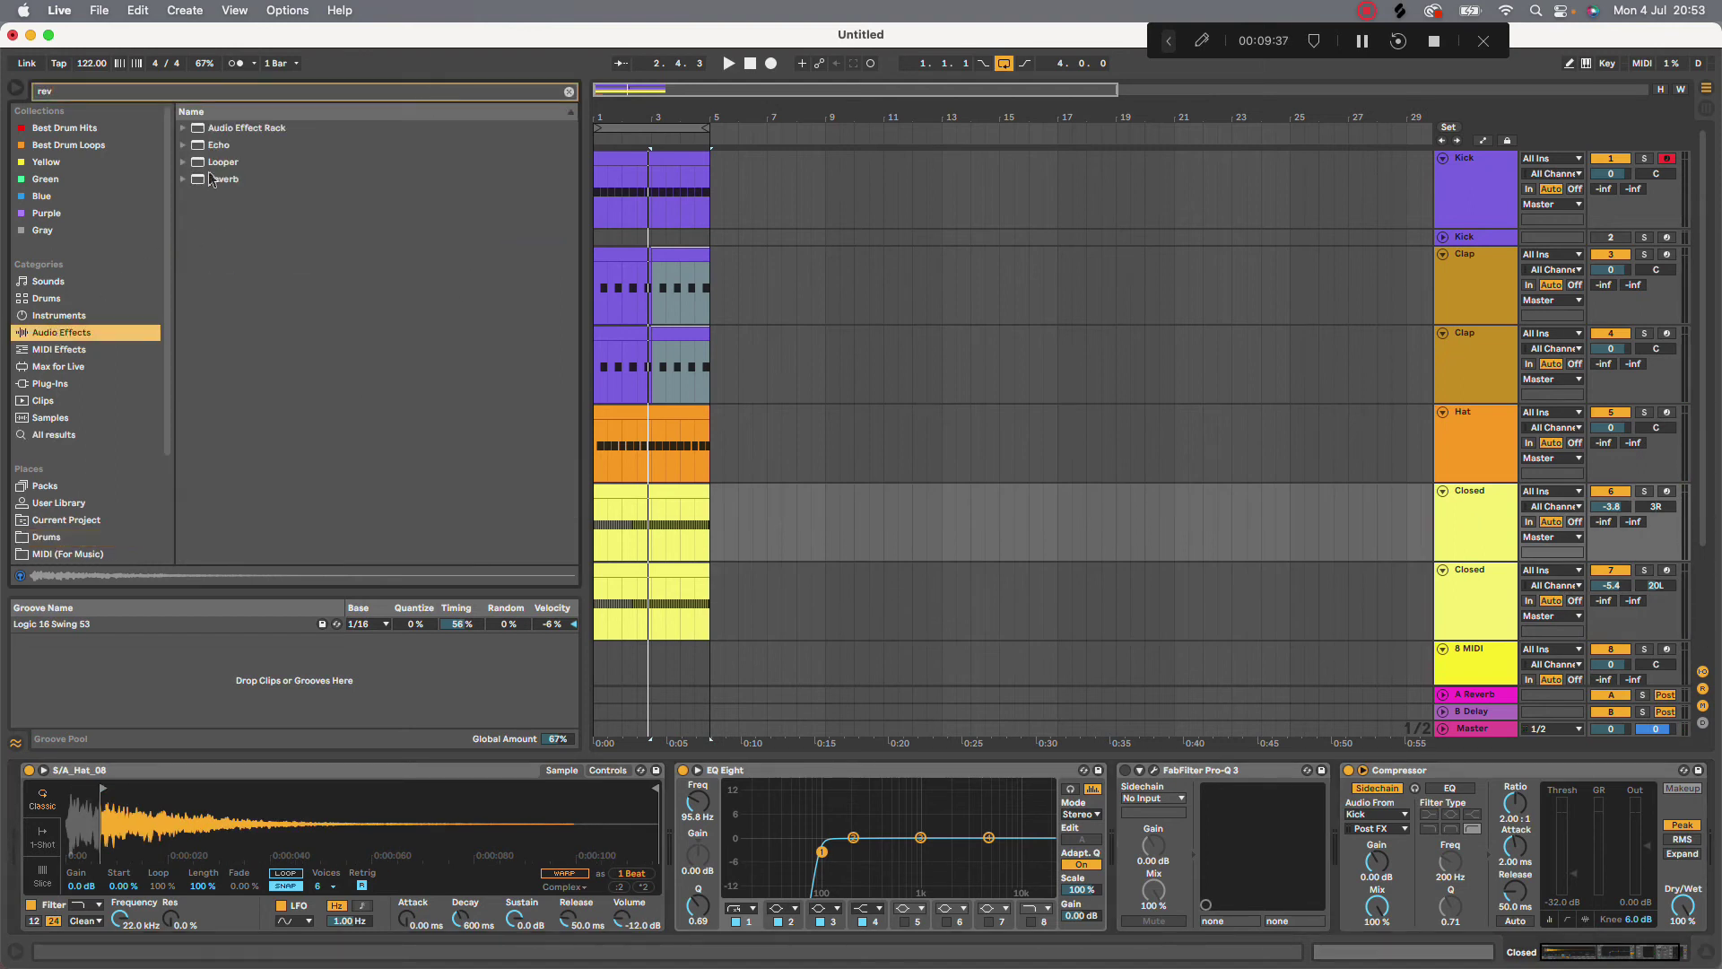
left_click_drag(212, 180, 867, 777)
key("space")
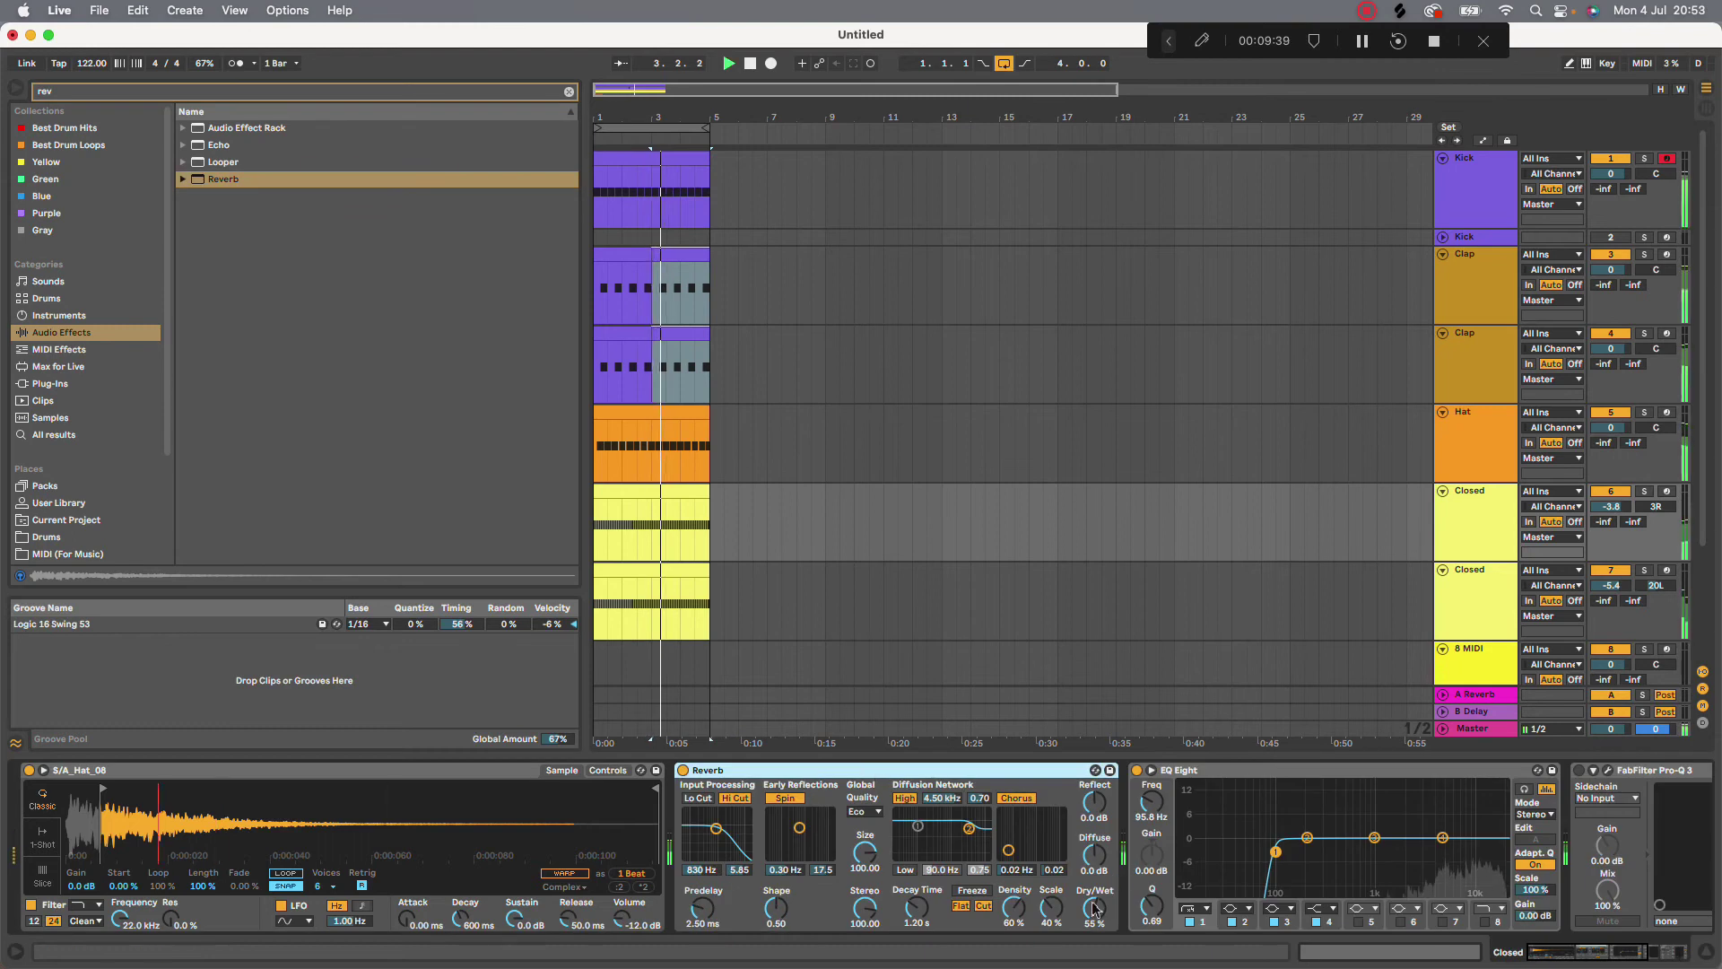
left_click_drag(1094, 908, 1094, 951)
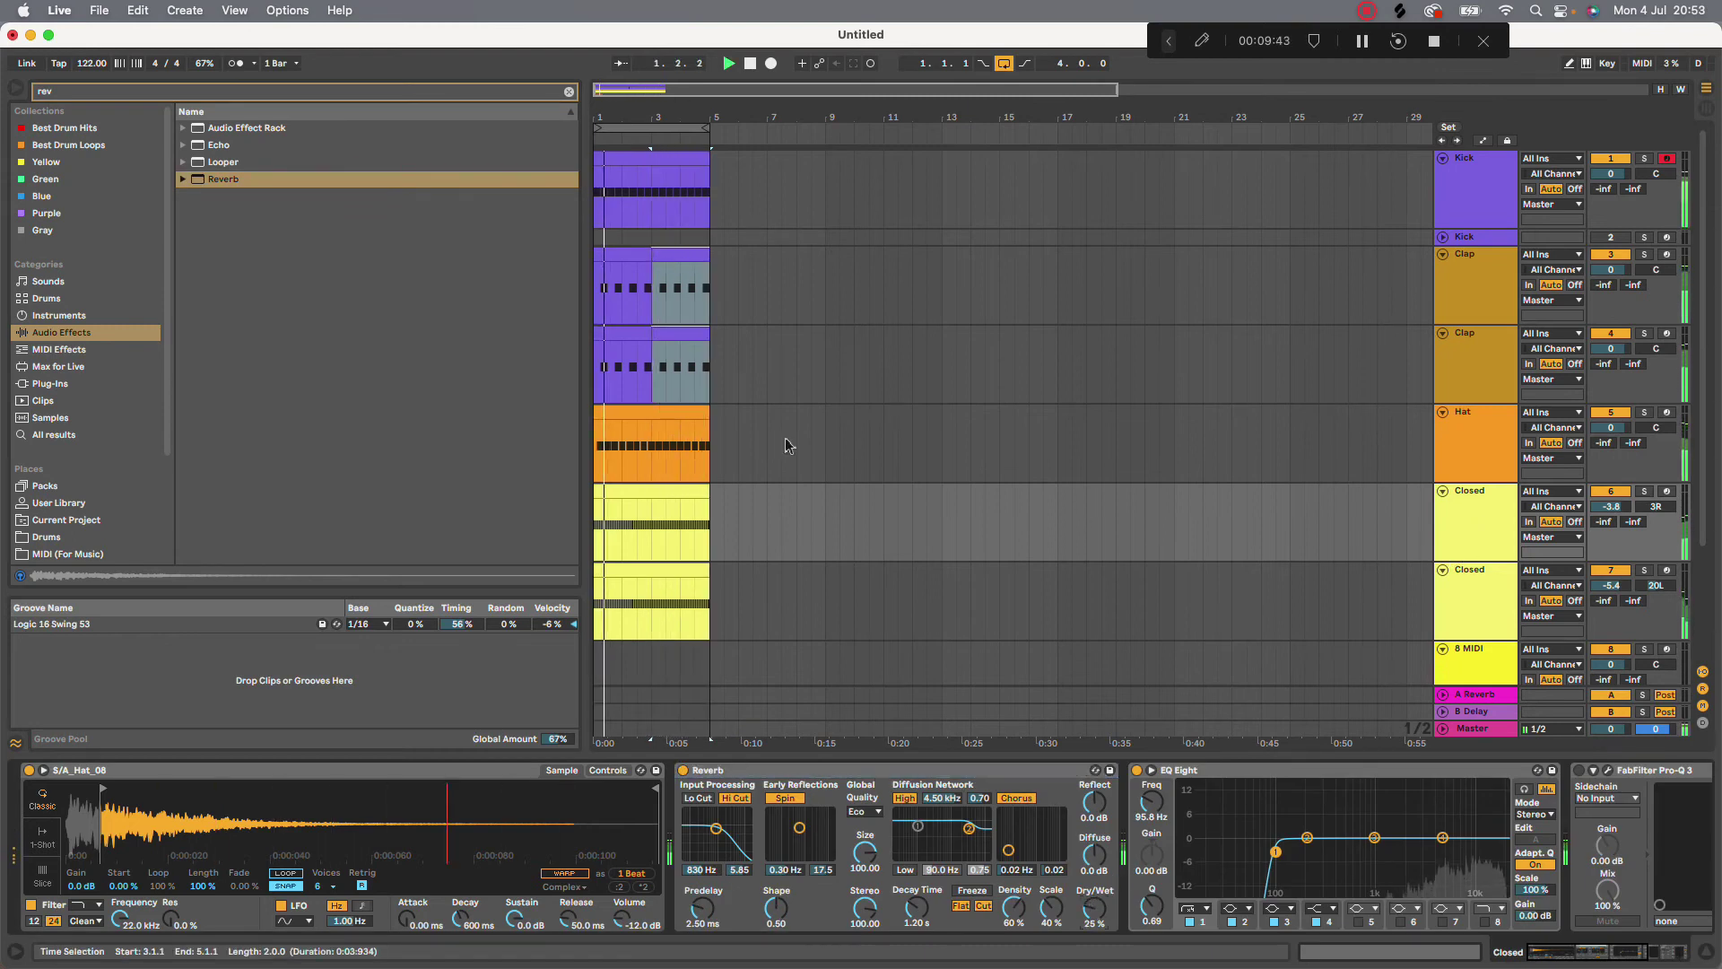
Review the notes of the first Closed clip, stop playback and open the Hat clip's notes
double_click(673, 495)
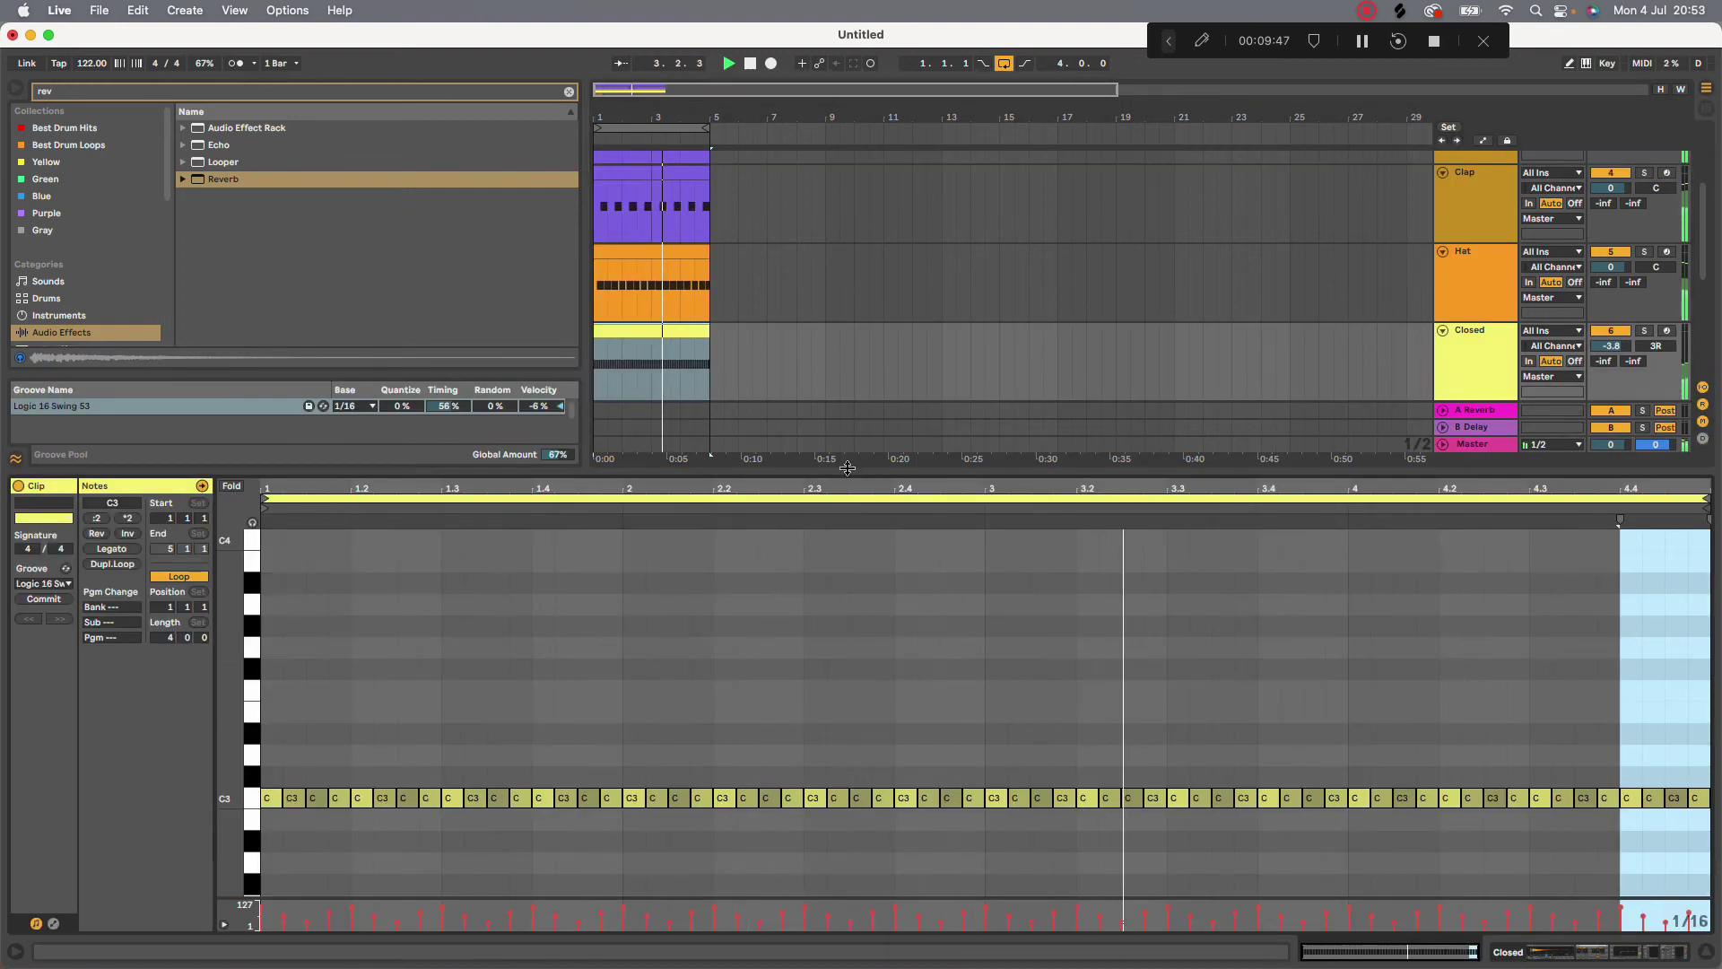
key("super+alt+l")
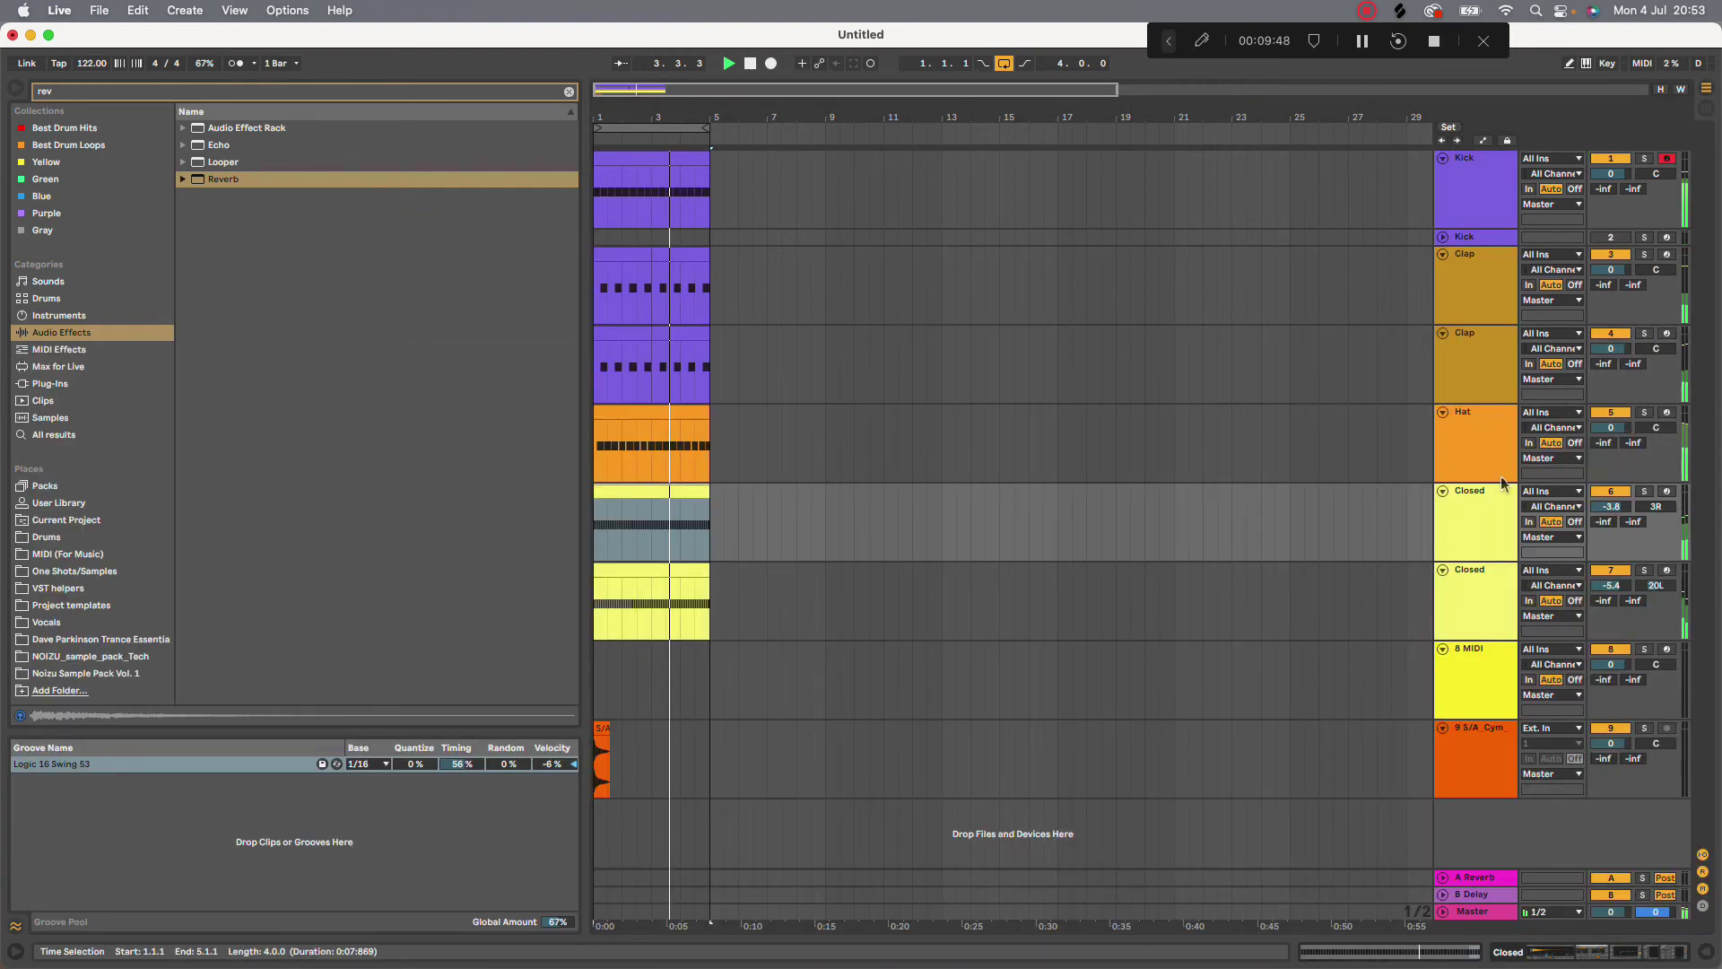
double_click(654, 413)
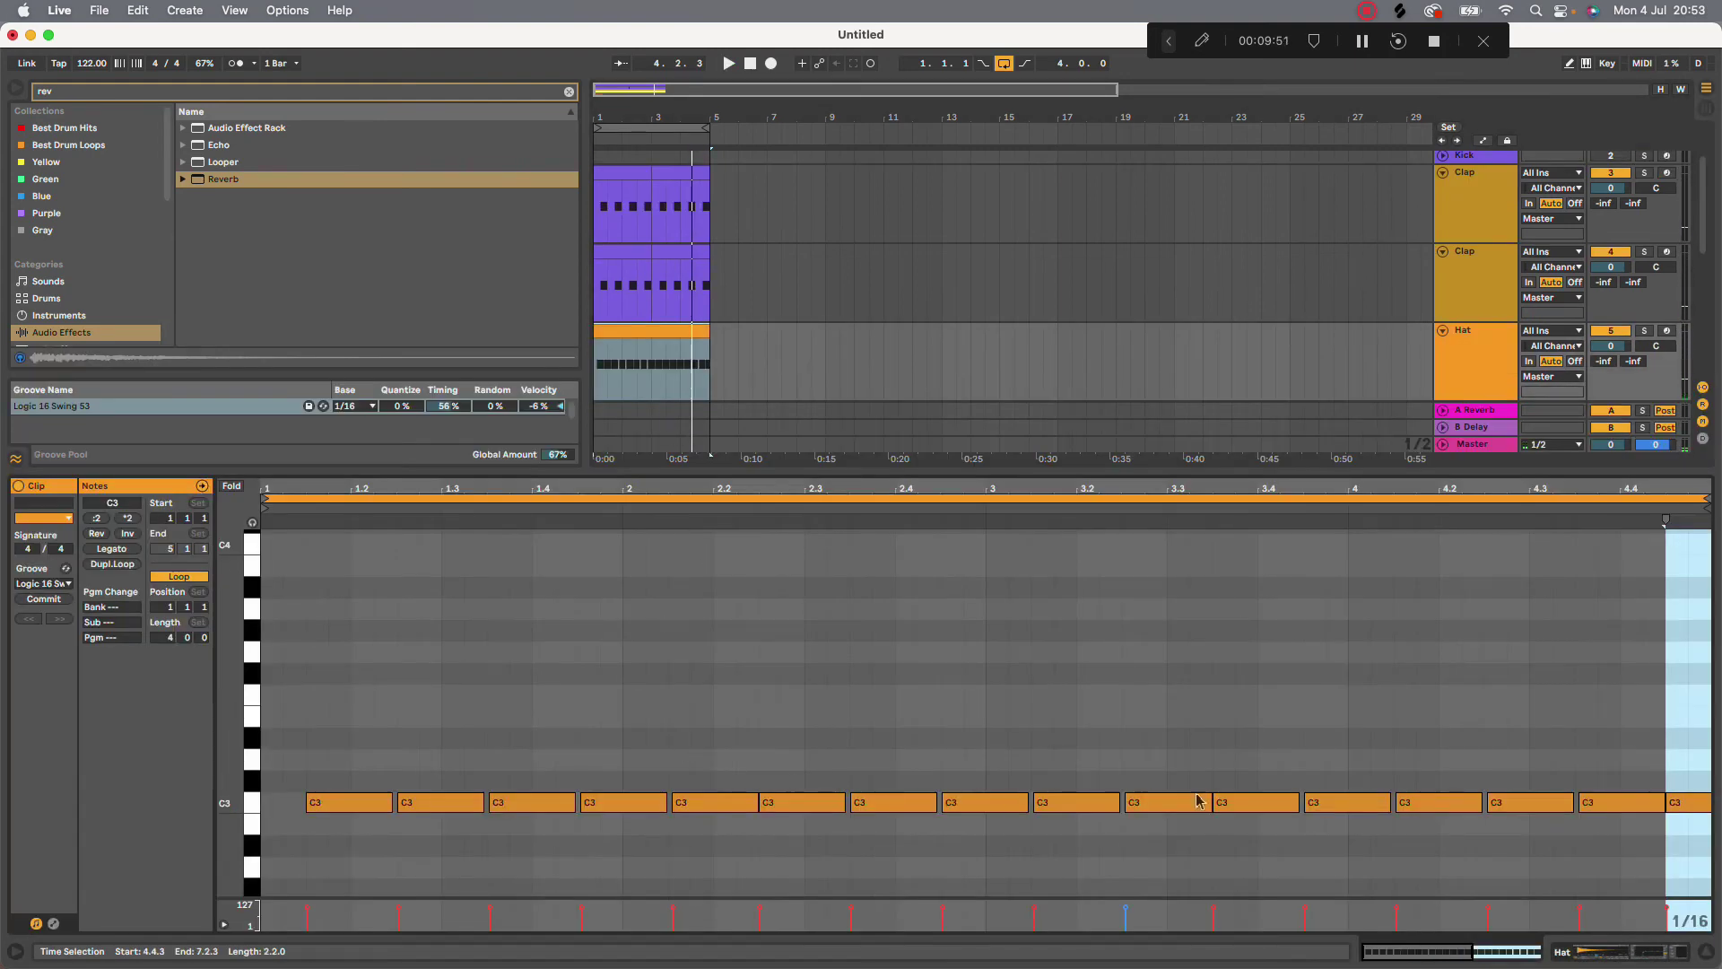
Trim the Hat notes starting at 3.2.3 and 4.3.3 so they end just before the following notes, checking during playback
left_click(1211, 801)
key("space")
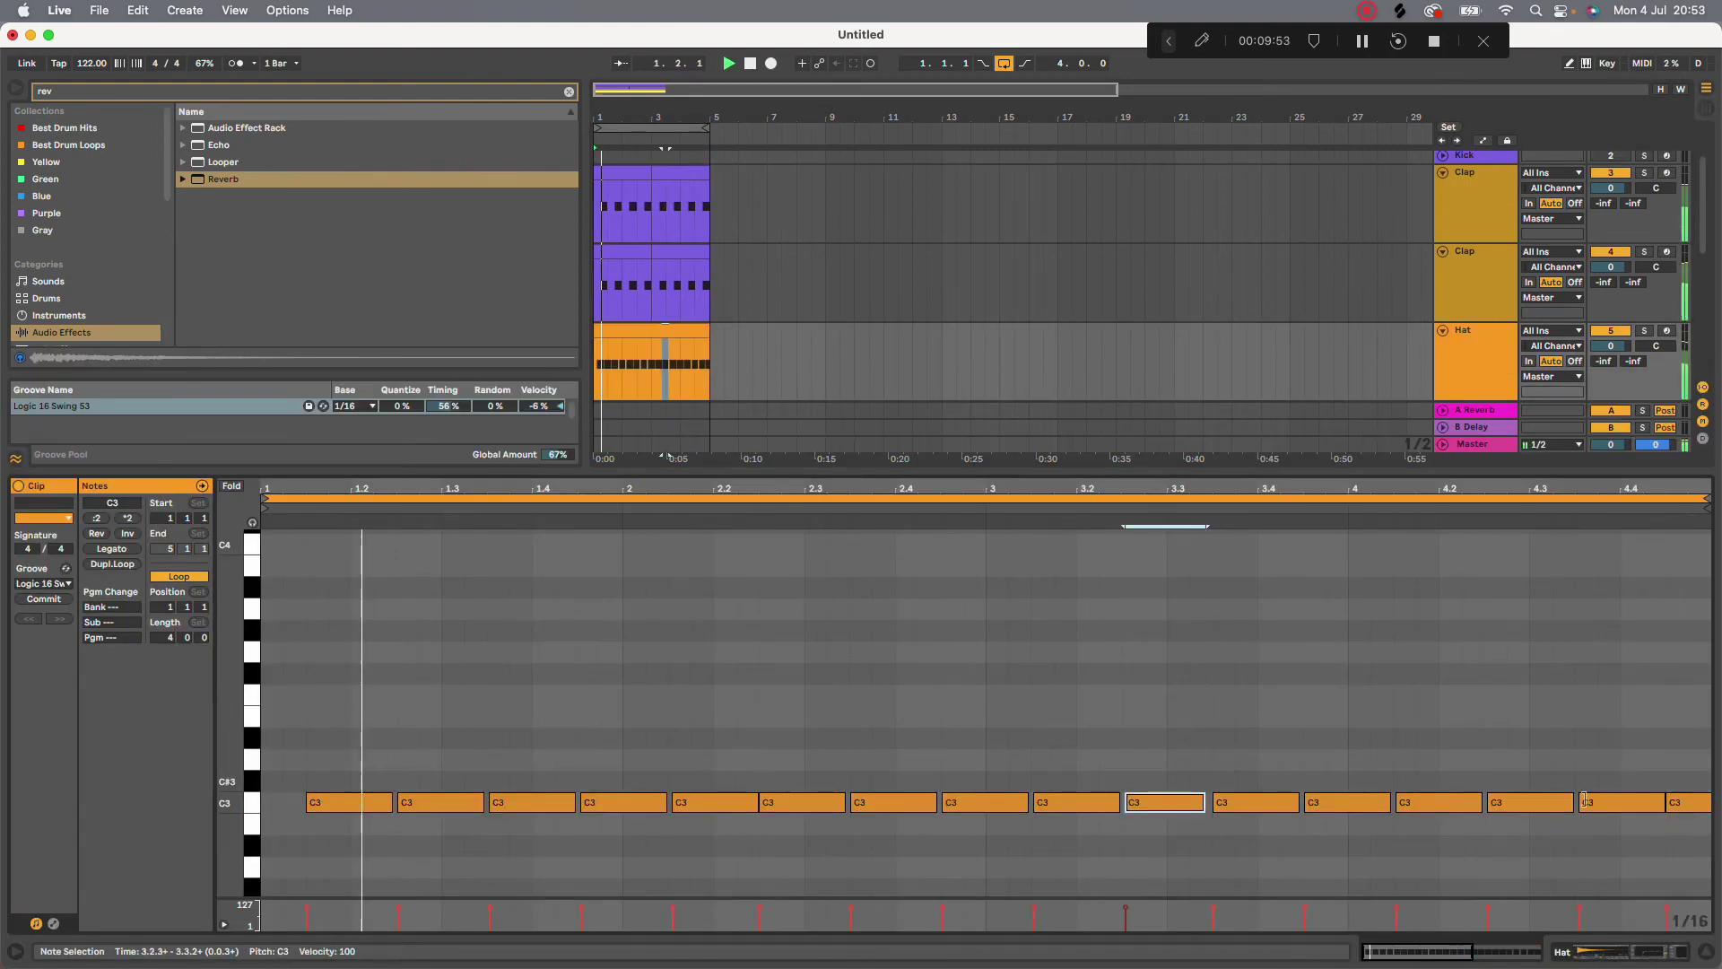
left_click(1656, 803)
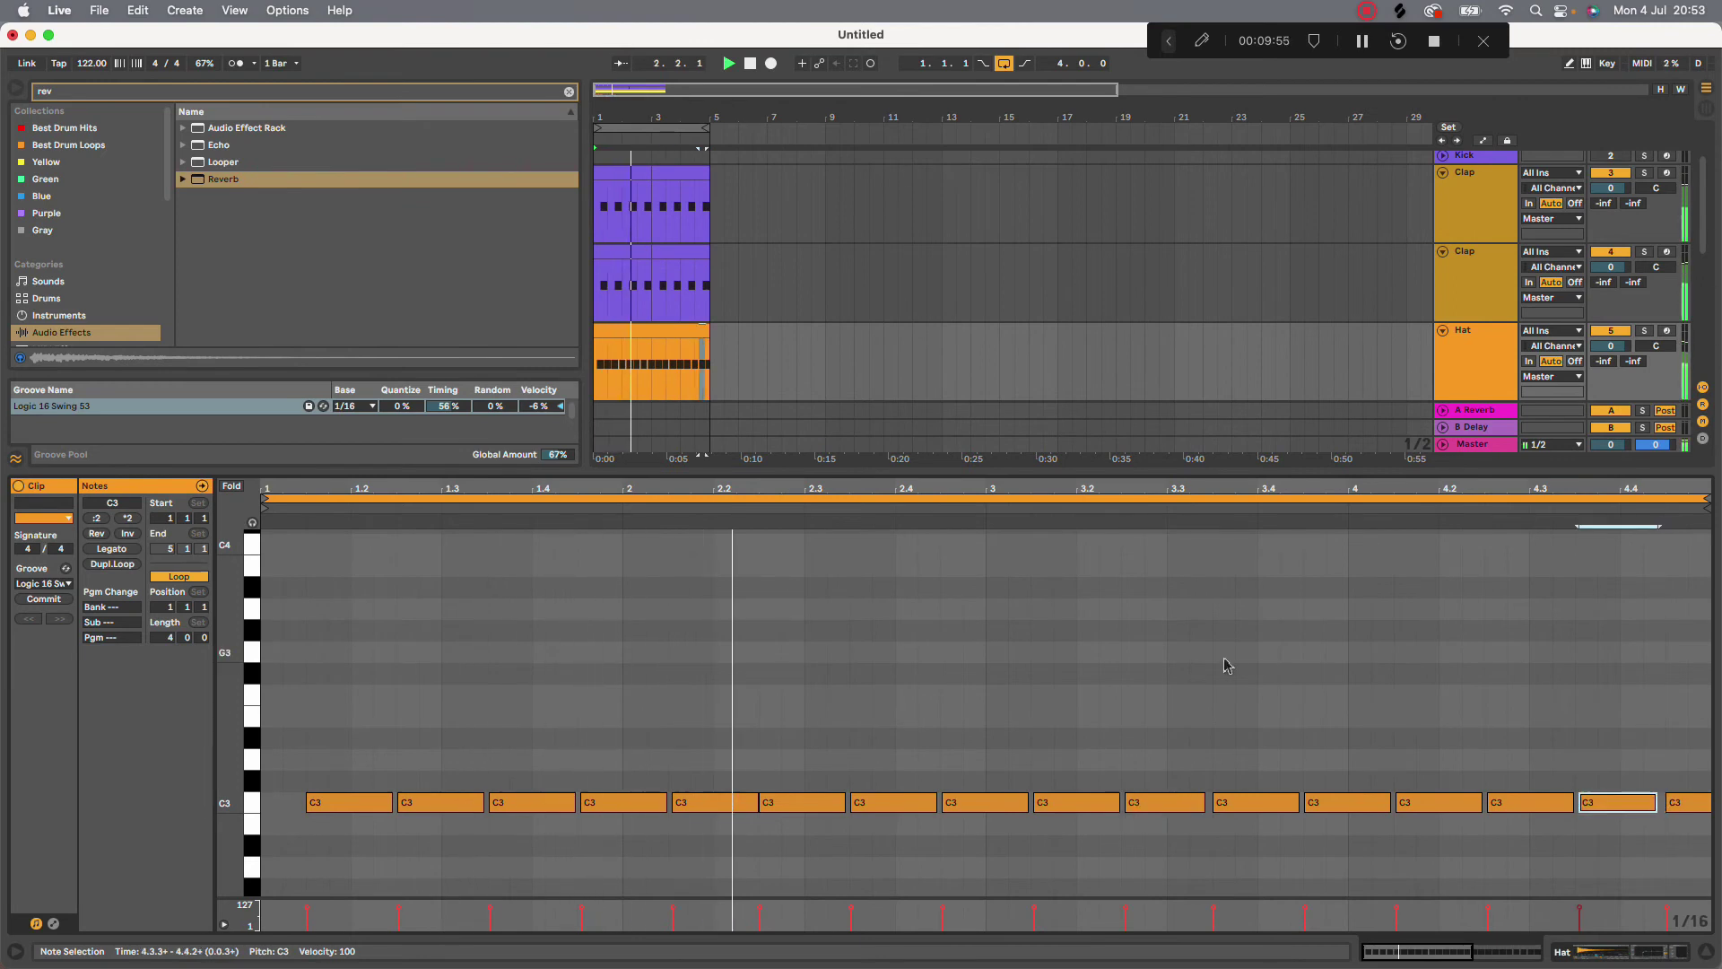
key("minus")
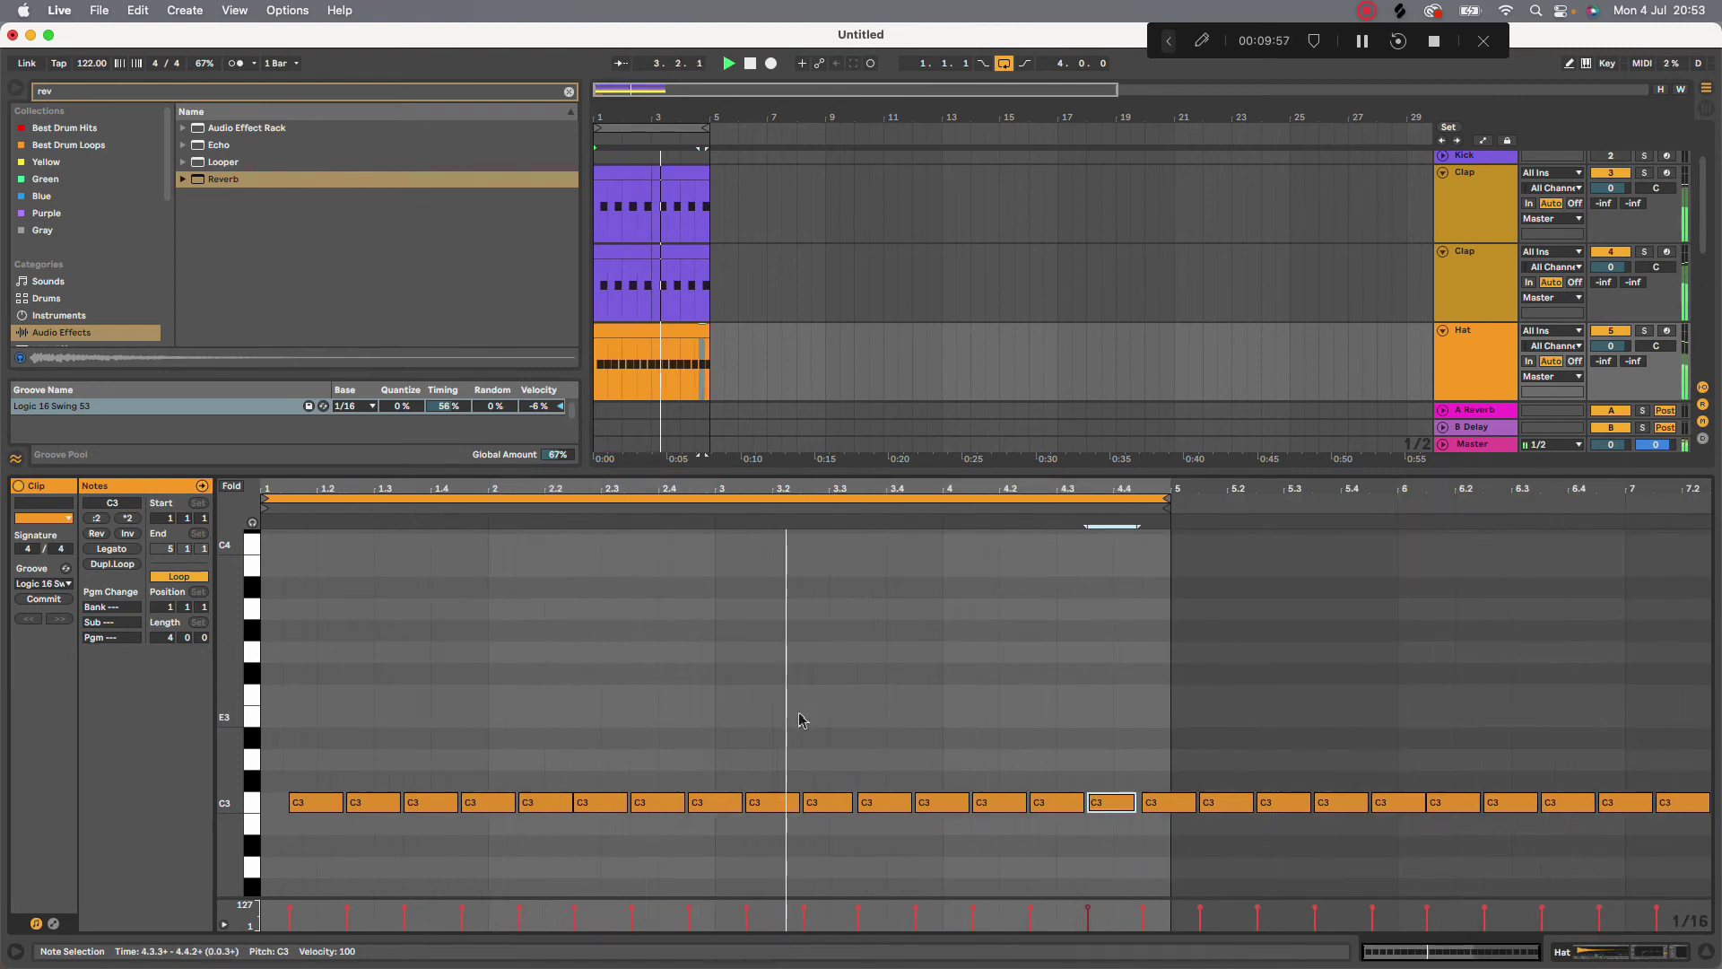
left_click(677, 718)
key("space")
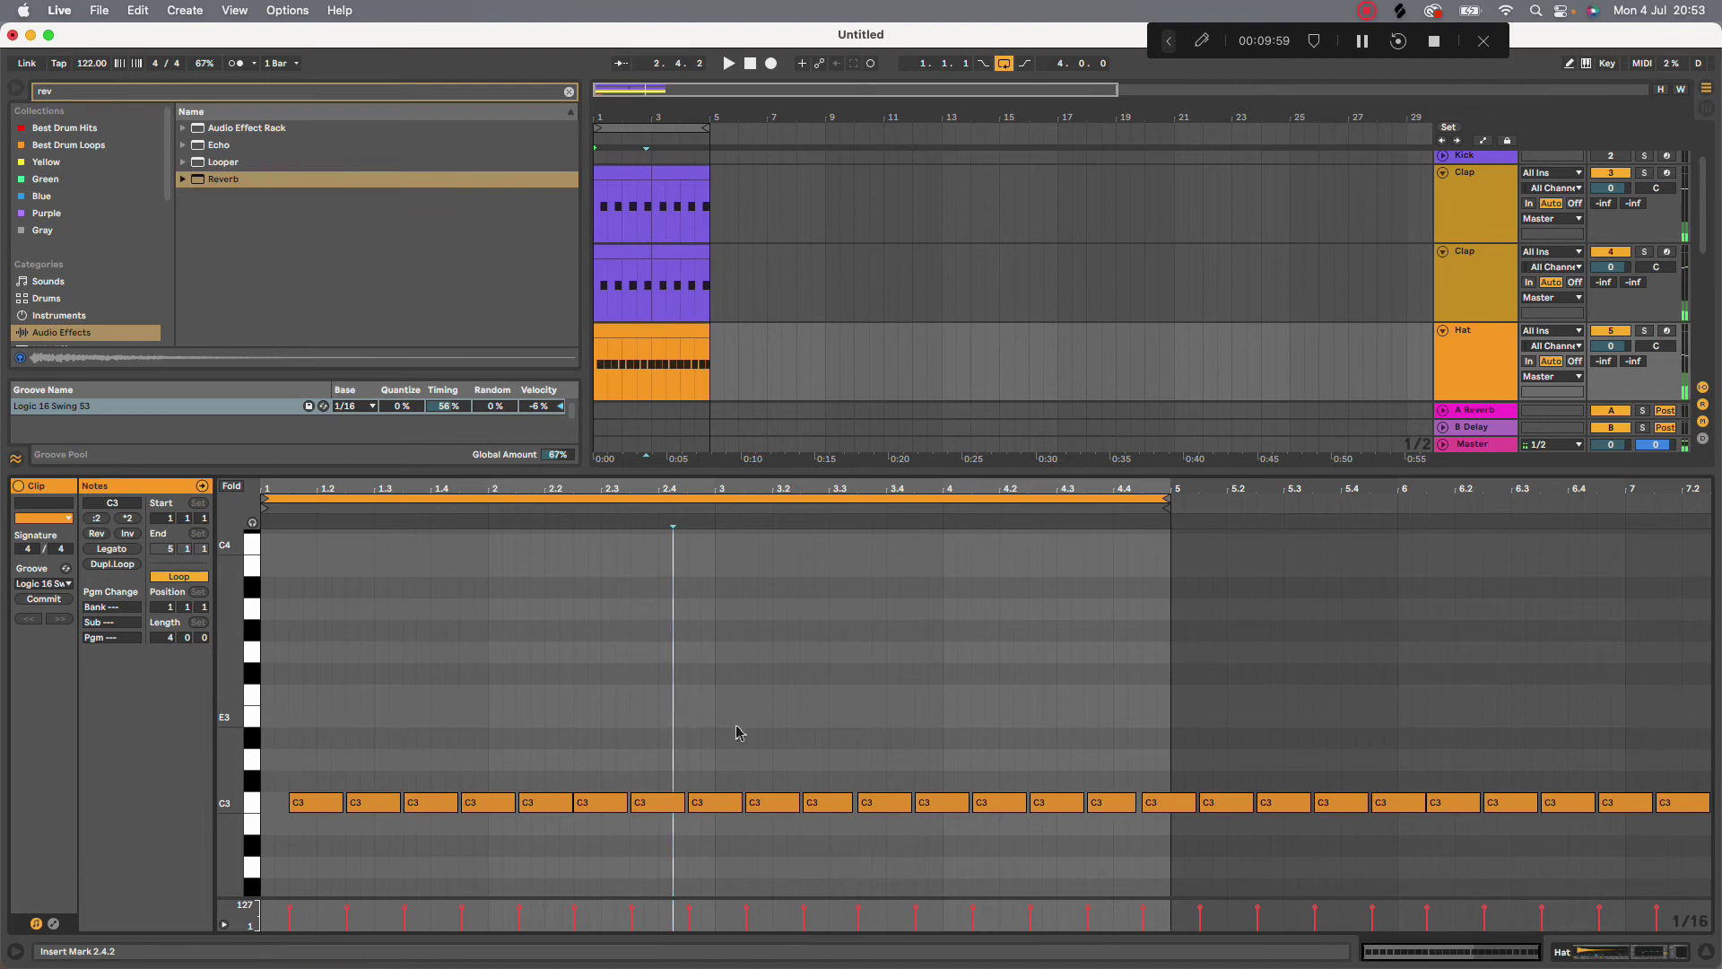
Delete the Hat clip's notes from 1.4.3 to the end of bar 4, keeping only the first three
left_click_drag(488, 731, 1177, 940)
key("Delete")
scroll(439, 703, "up", 5)
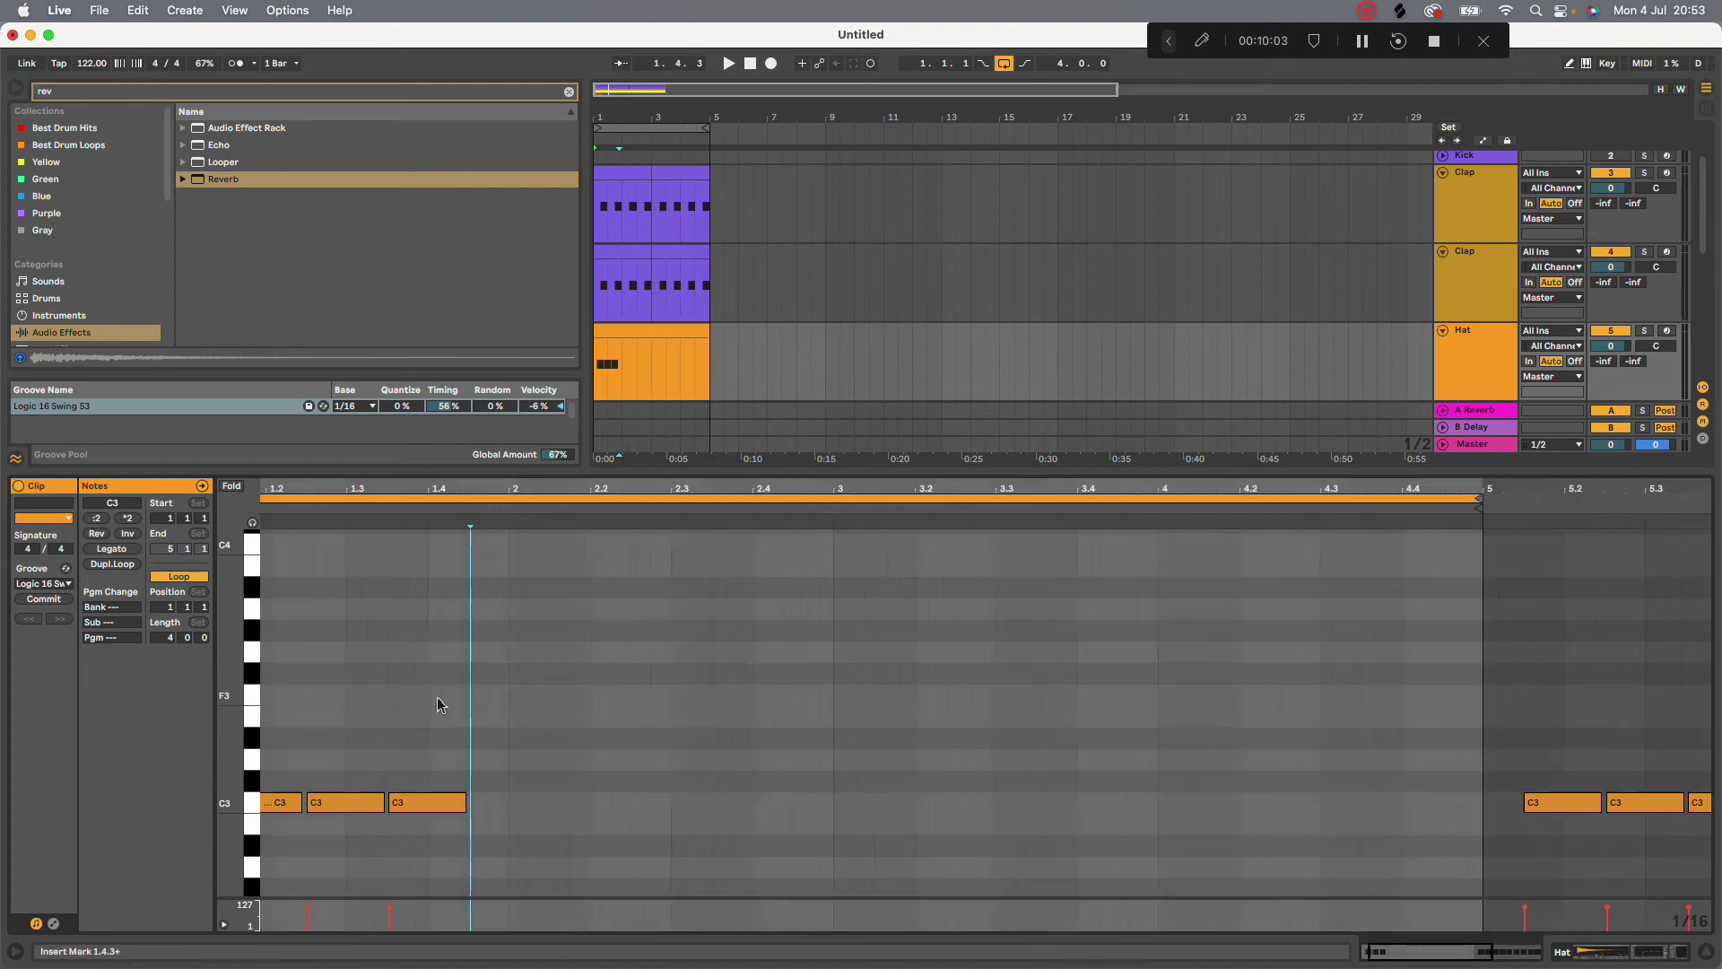
scroll(439, 749, "down", 5)
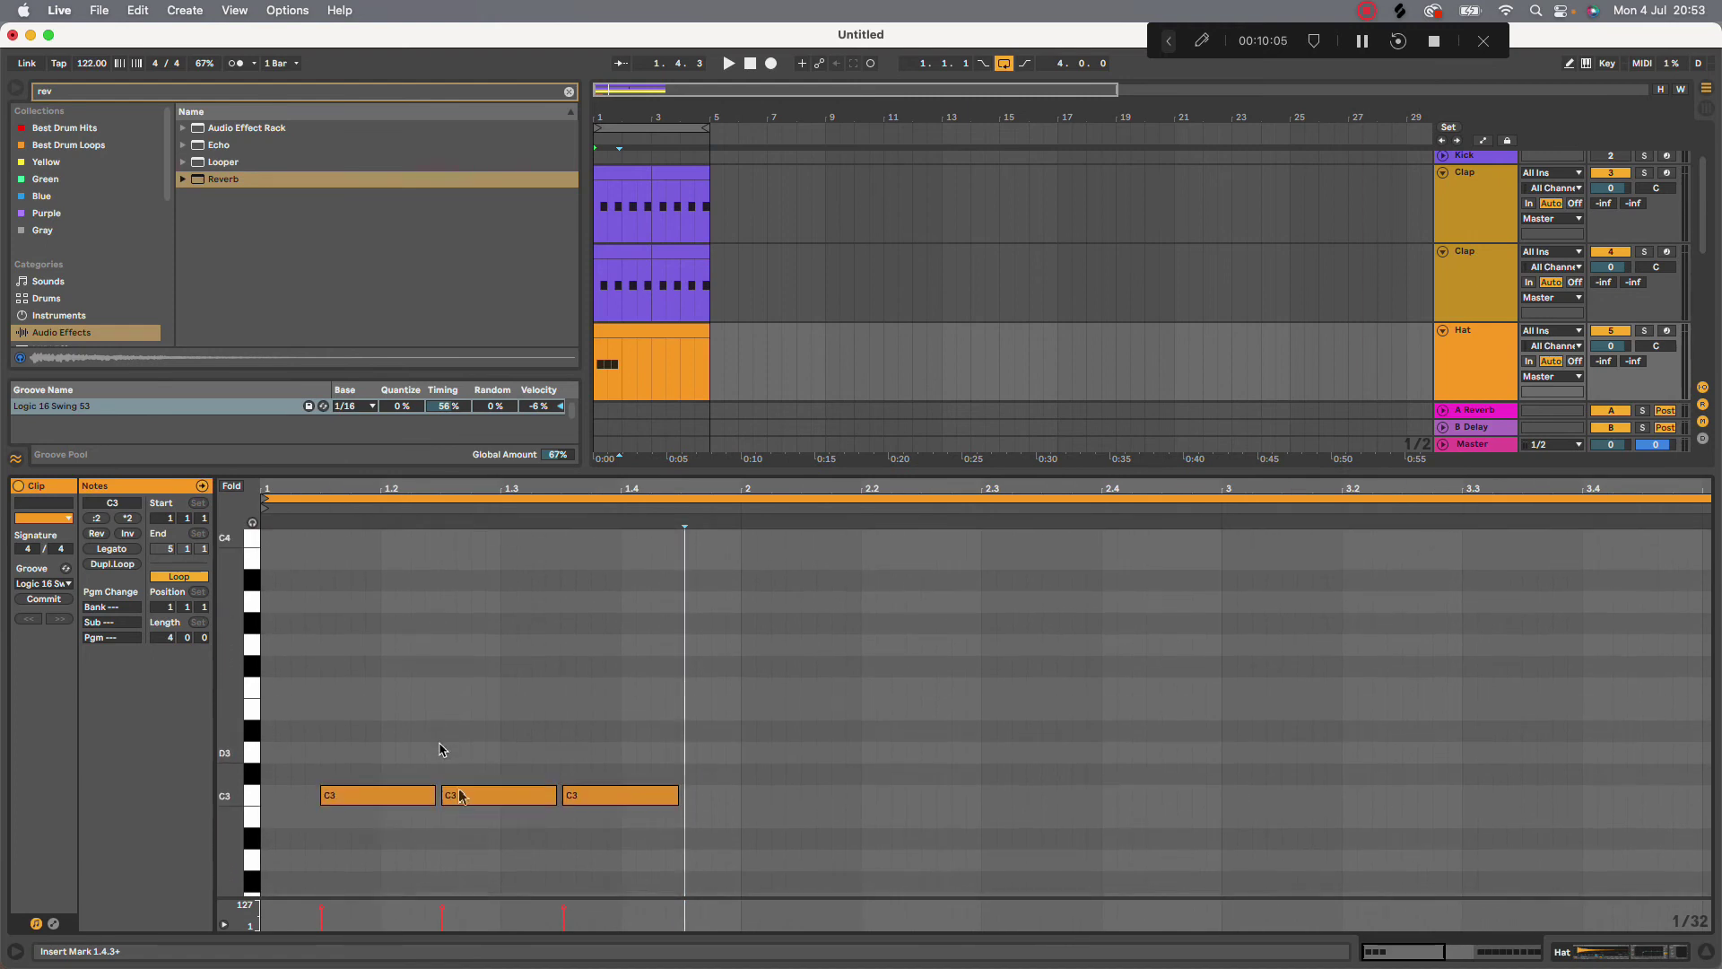
Extend the first Hat note to end at 1.2.3, one full beat long, and delete the second note
left_click_drag(435, 795, 440, 795)
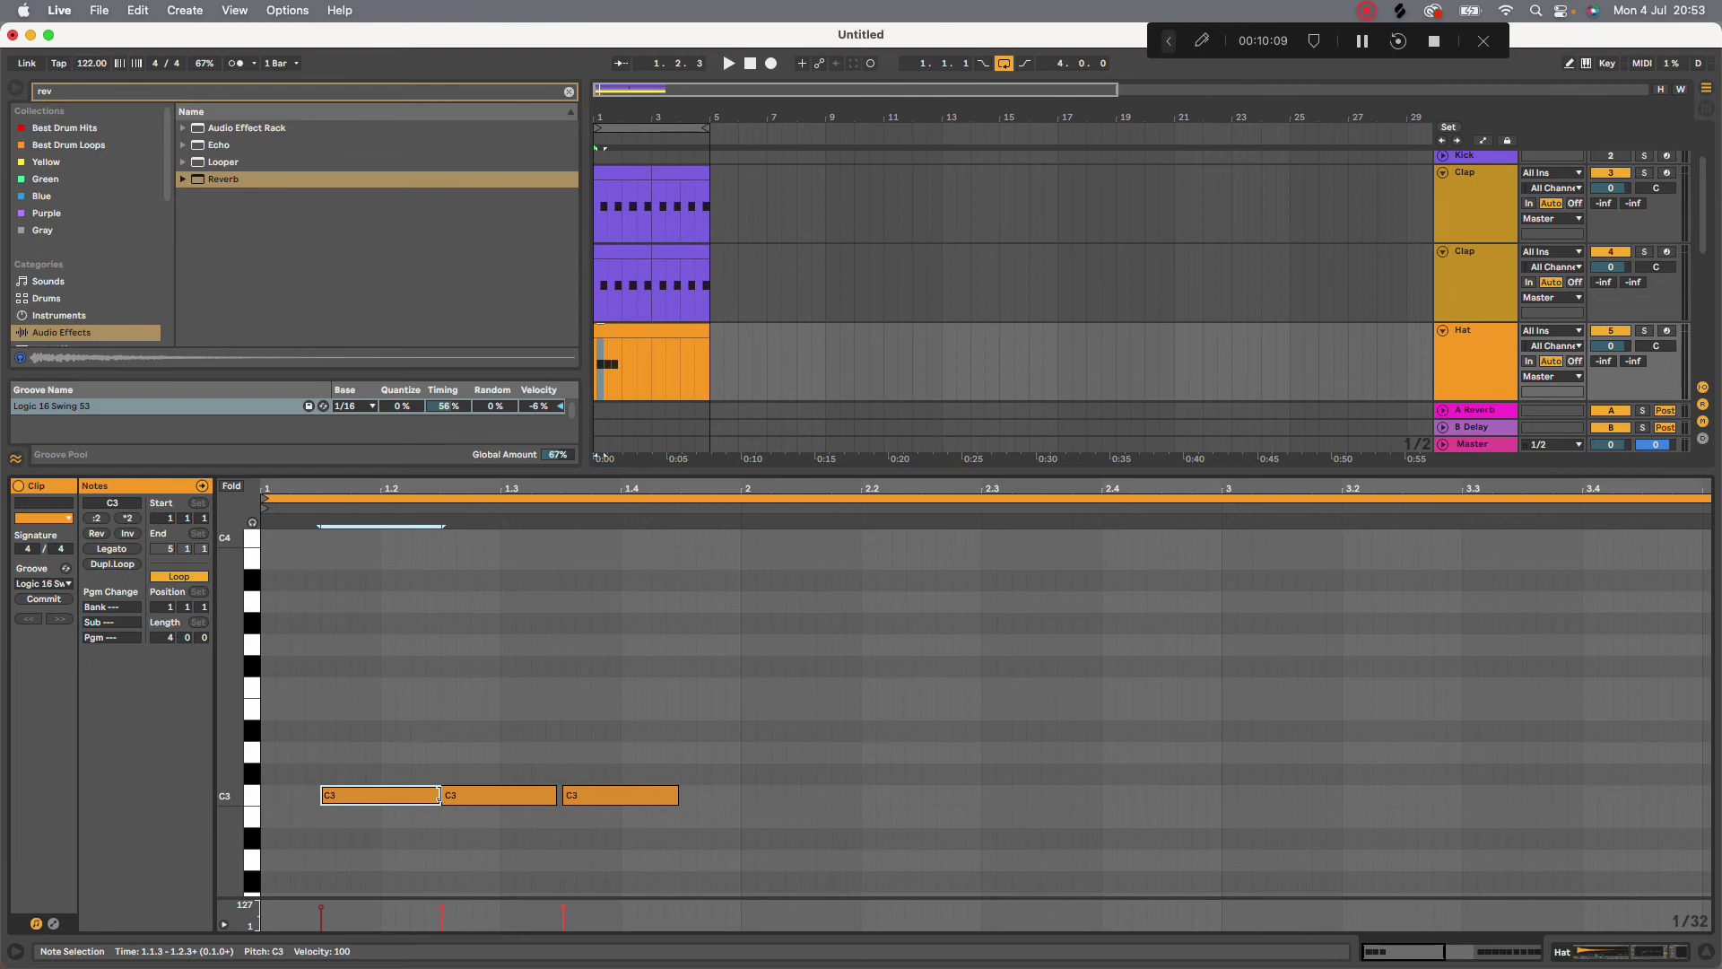
double_click(470, 794)
left_click(437, 792)
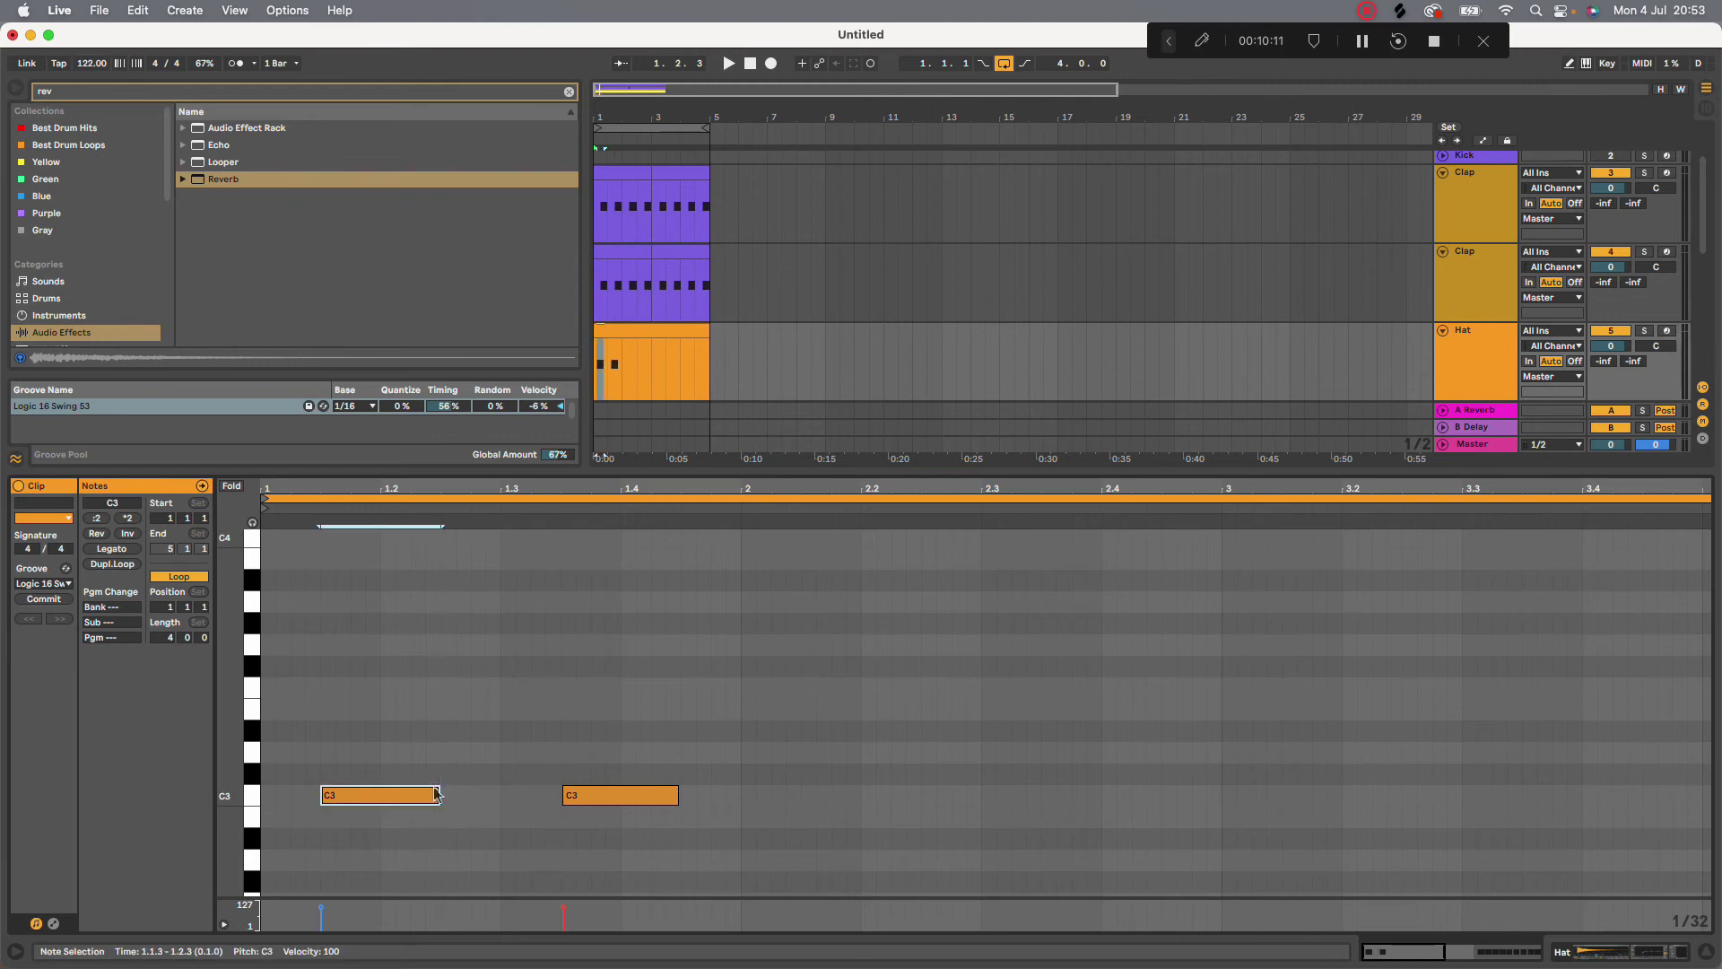
Duplicate the one-beat Hat note repeatedly on every offbeat up to 4.4.3 while the loop plays
key("super+d")
key("super+d")
key("super+d")
key("super+d")
key("super+d")
key("super+d")
key("super+d")
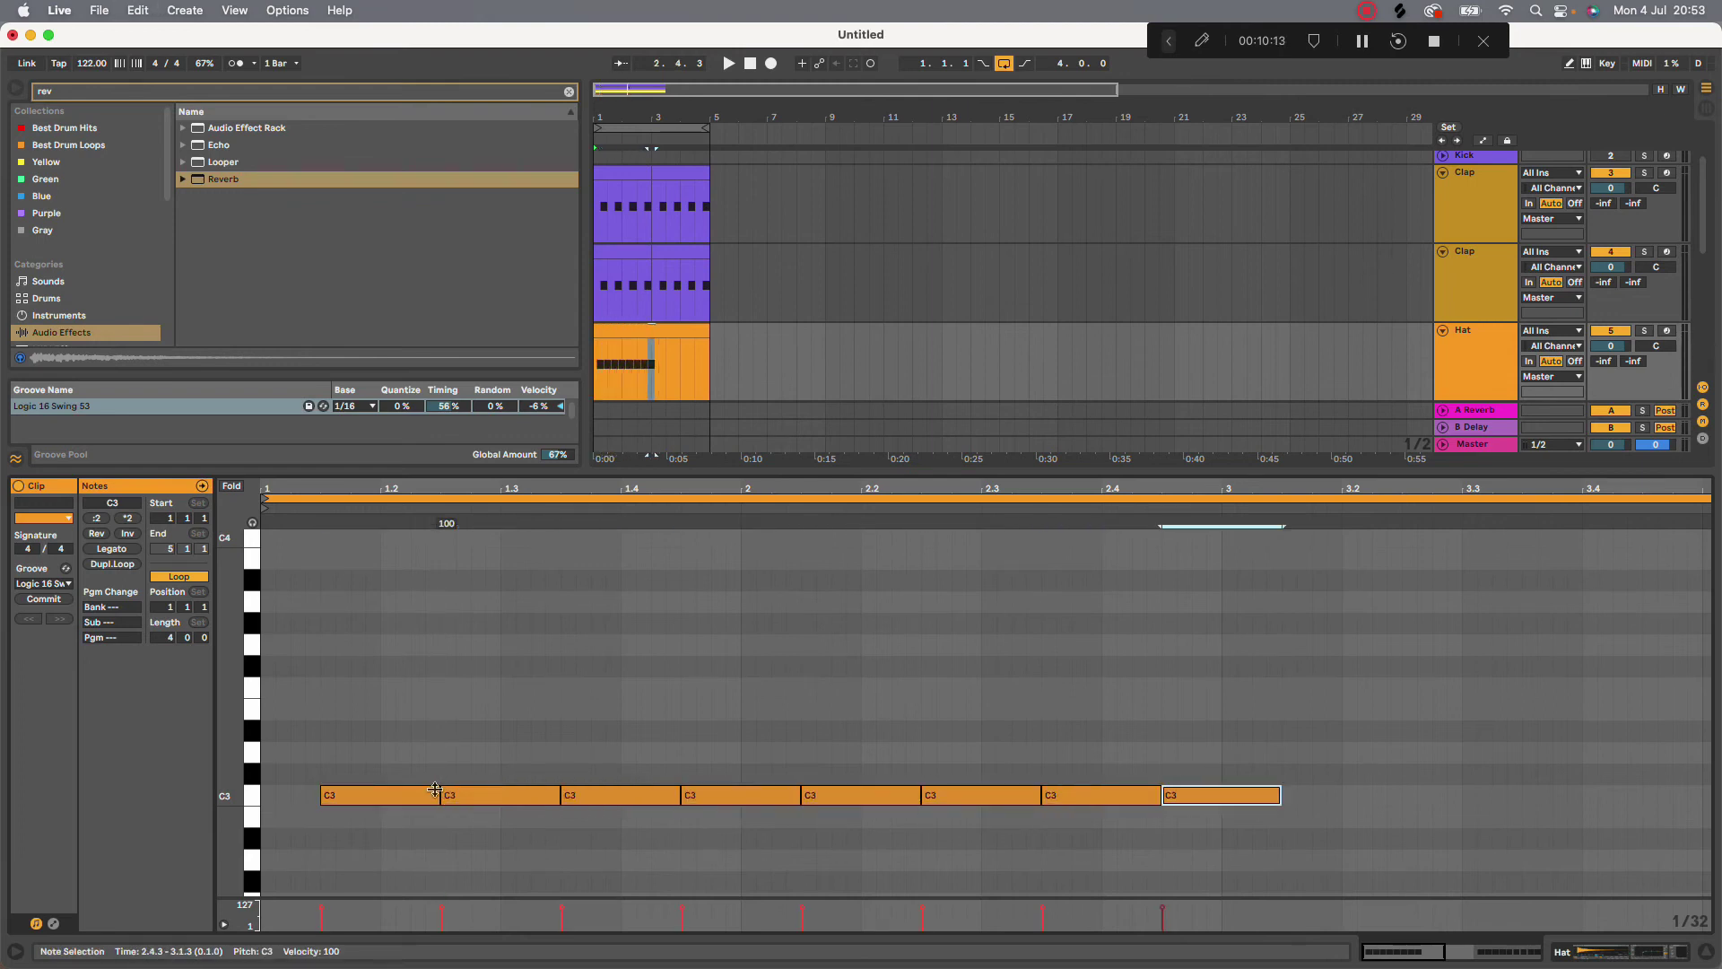
key("super+d")
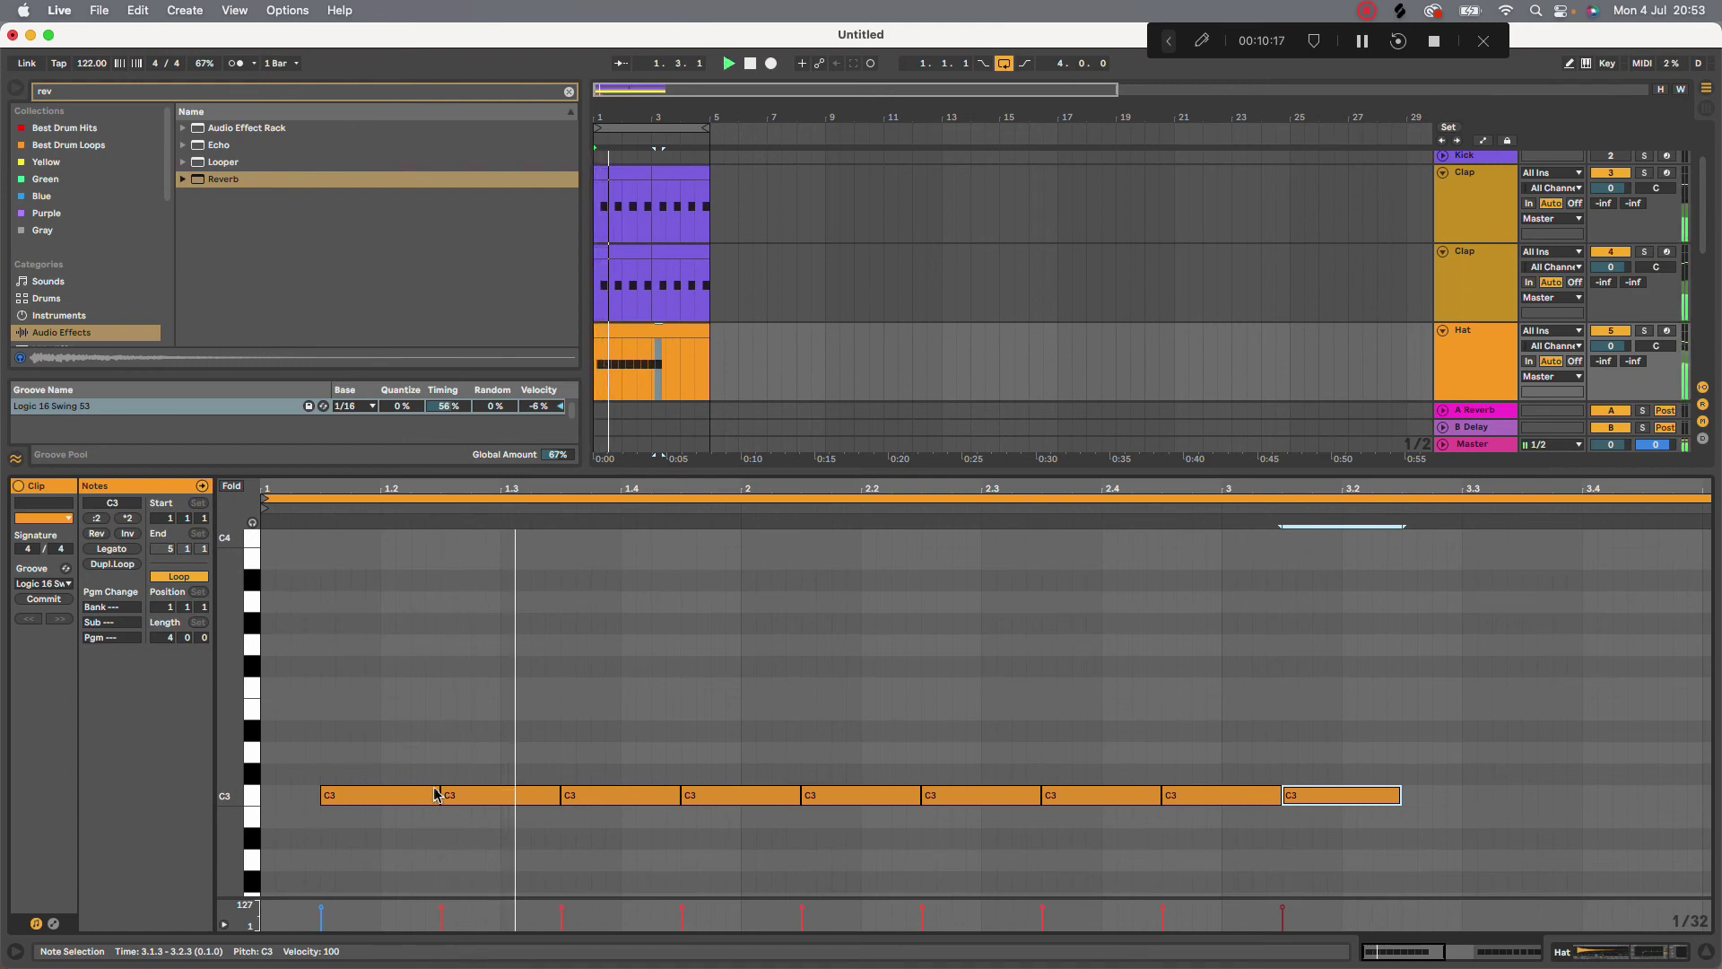
scroll(883, 805, "right", 2)
scroll(883, 805, "down", 1)
key("super+d")
key("super+d")
key("super+d")
key("super+d")
key("super+d")
key("super+d")
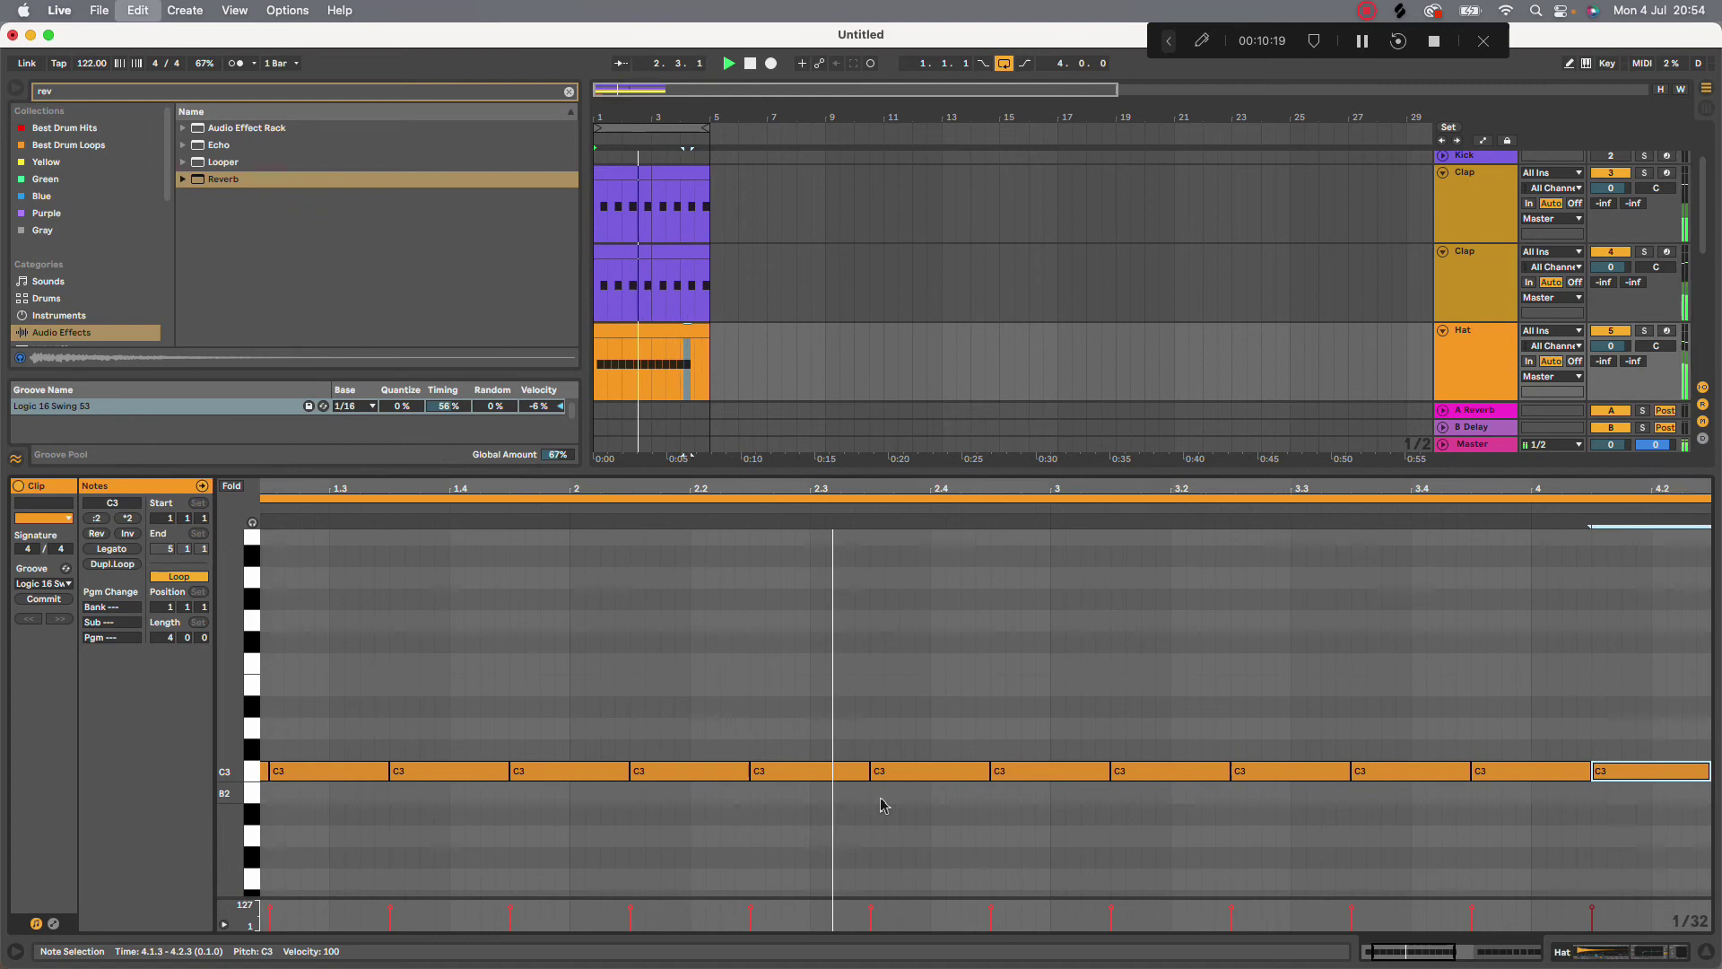
key("super+d")
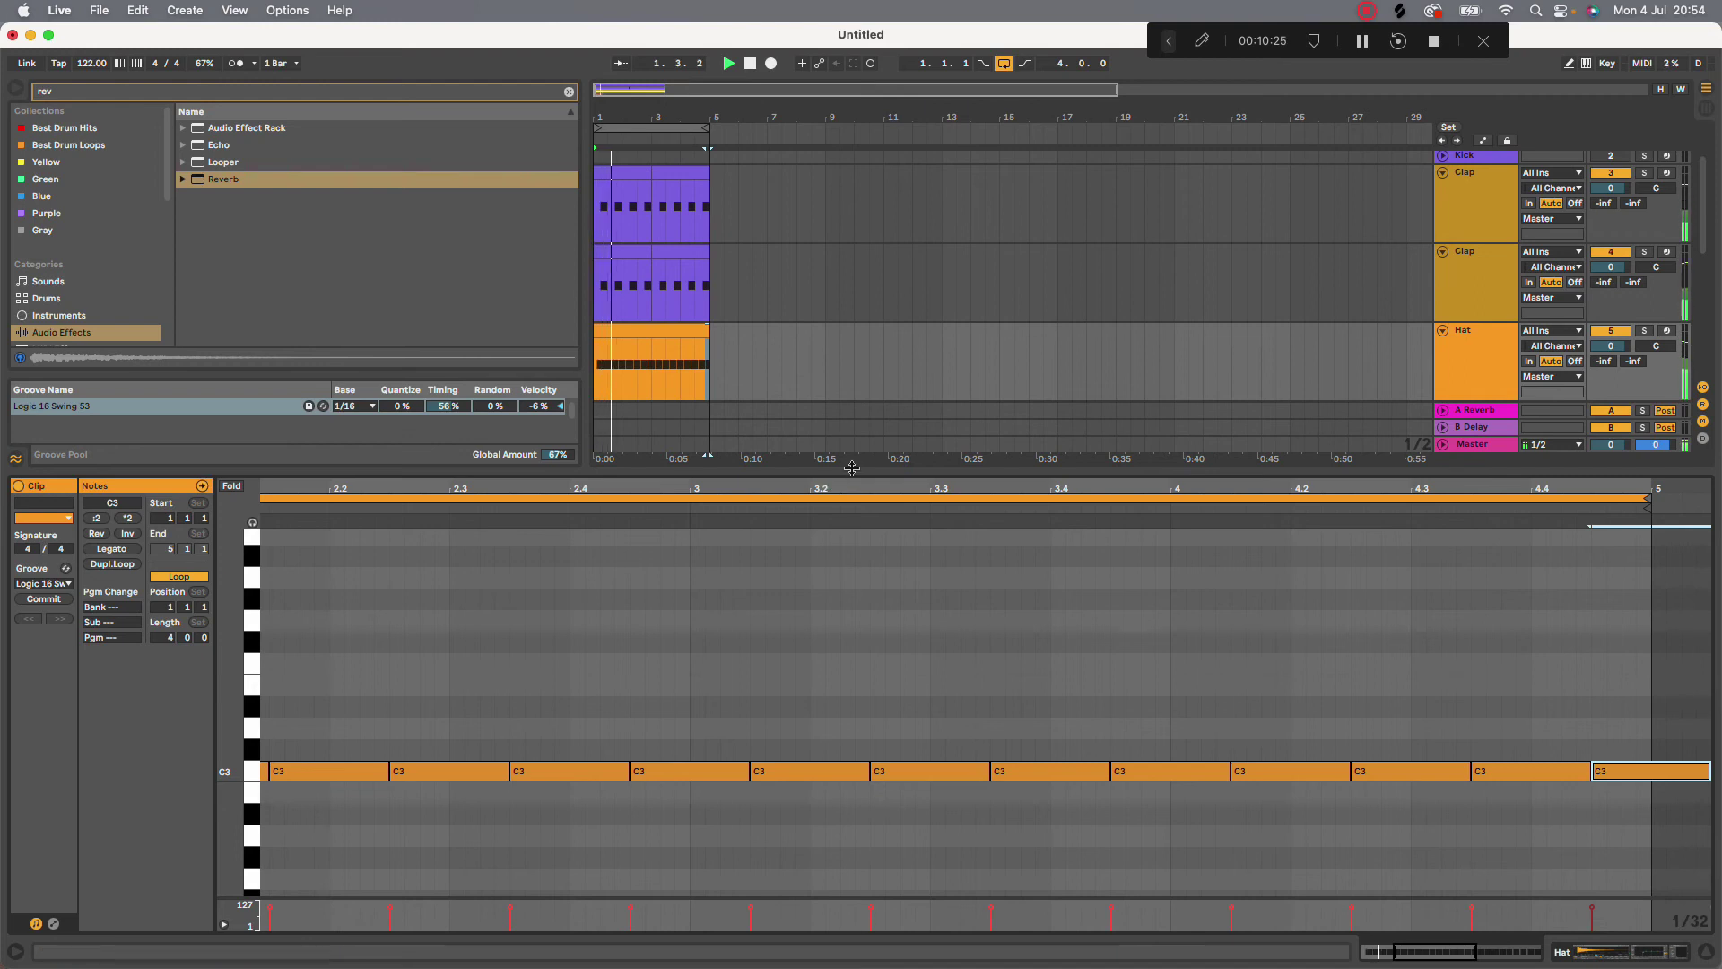
Rename the empty 8 MIDI track to Snare and show its device chain
left_click_drag(853, 467, 884, 550)
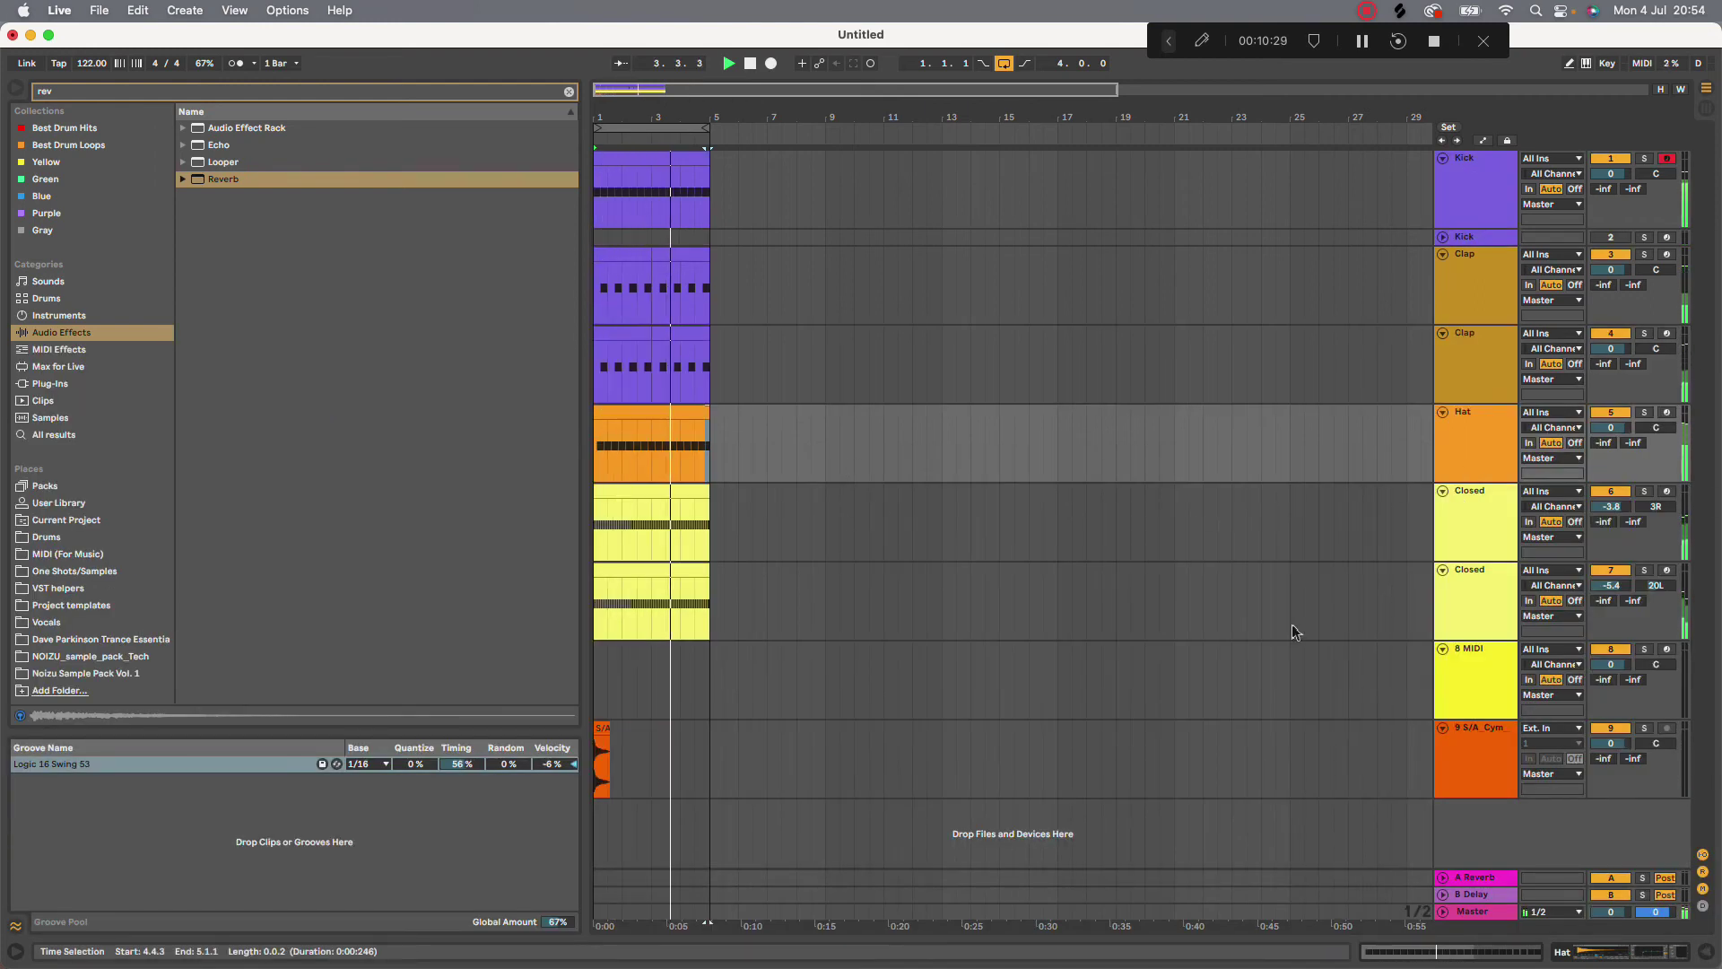
left_click(1468, 653)
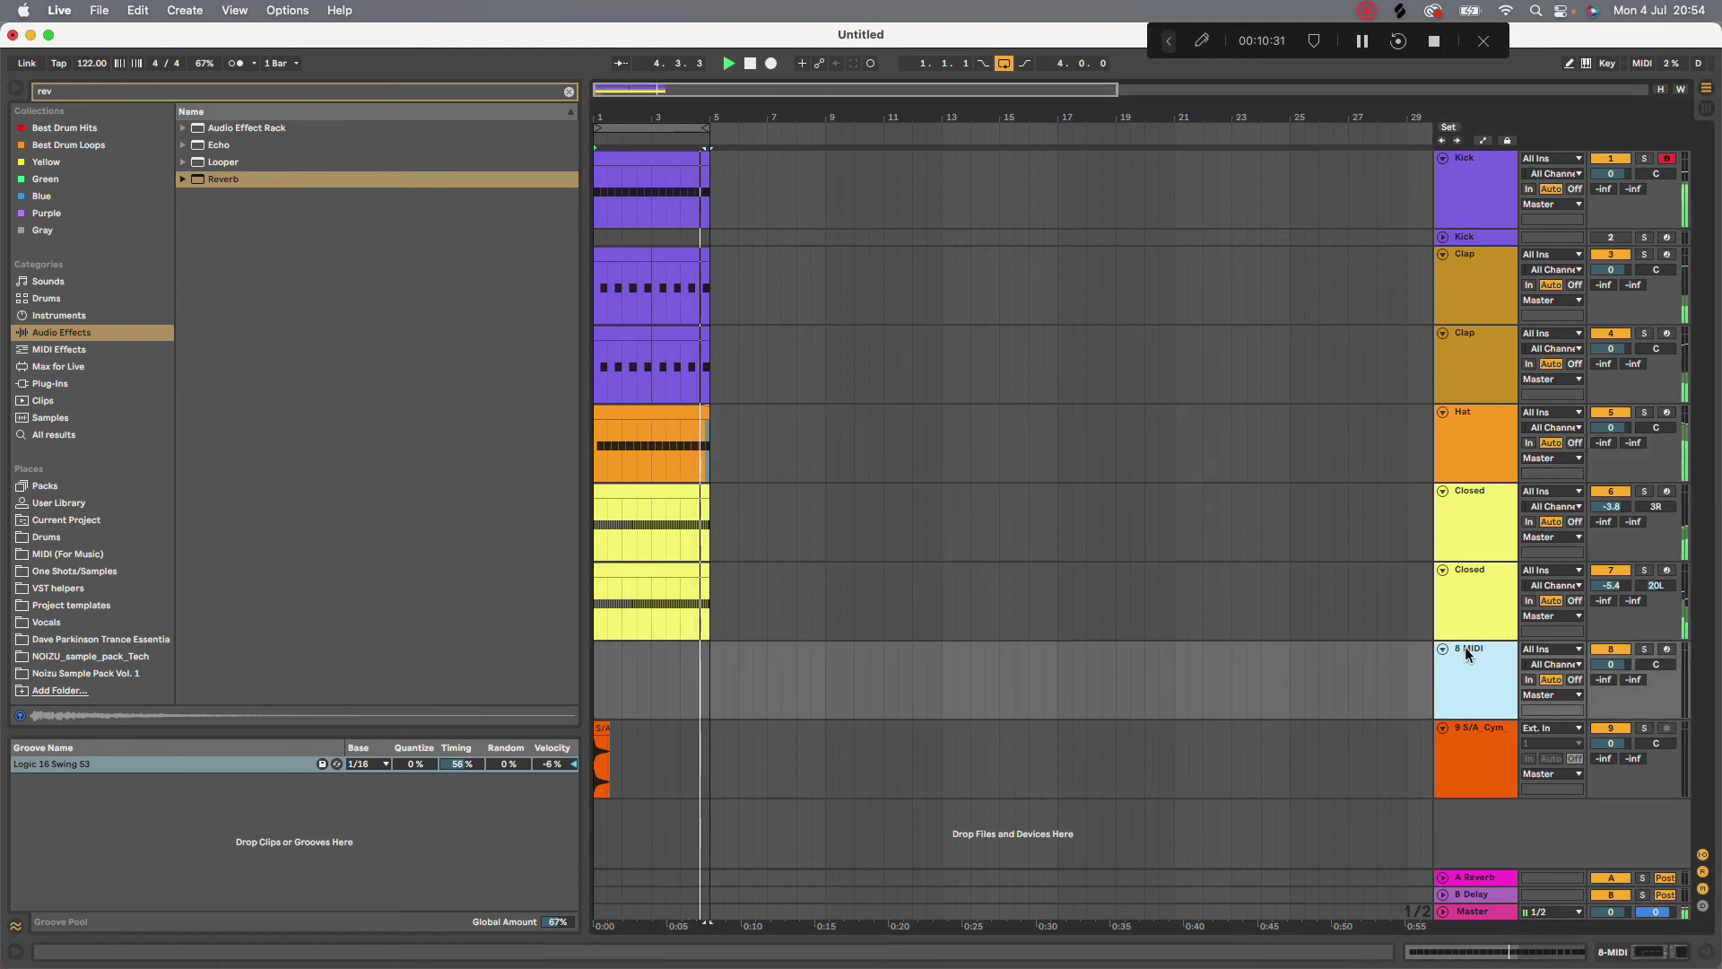
key("super+r")
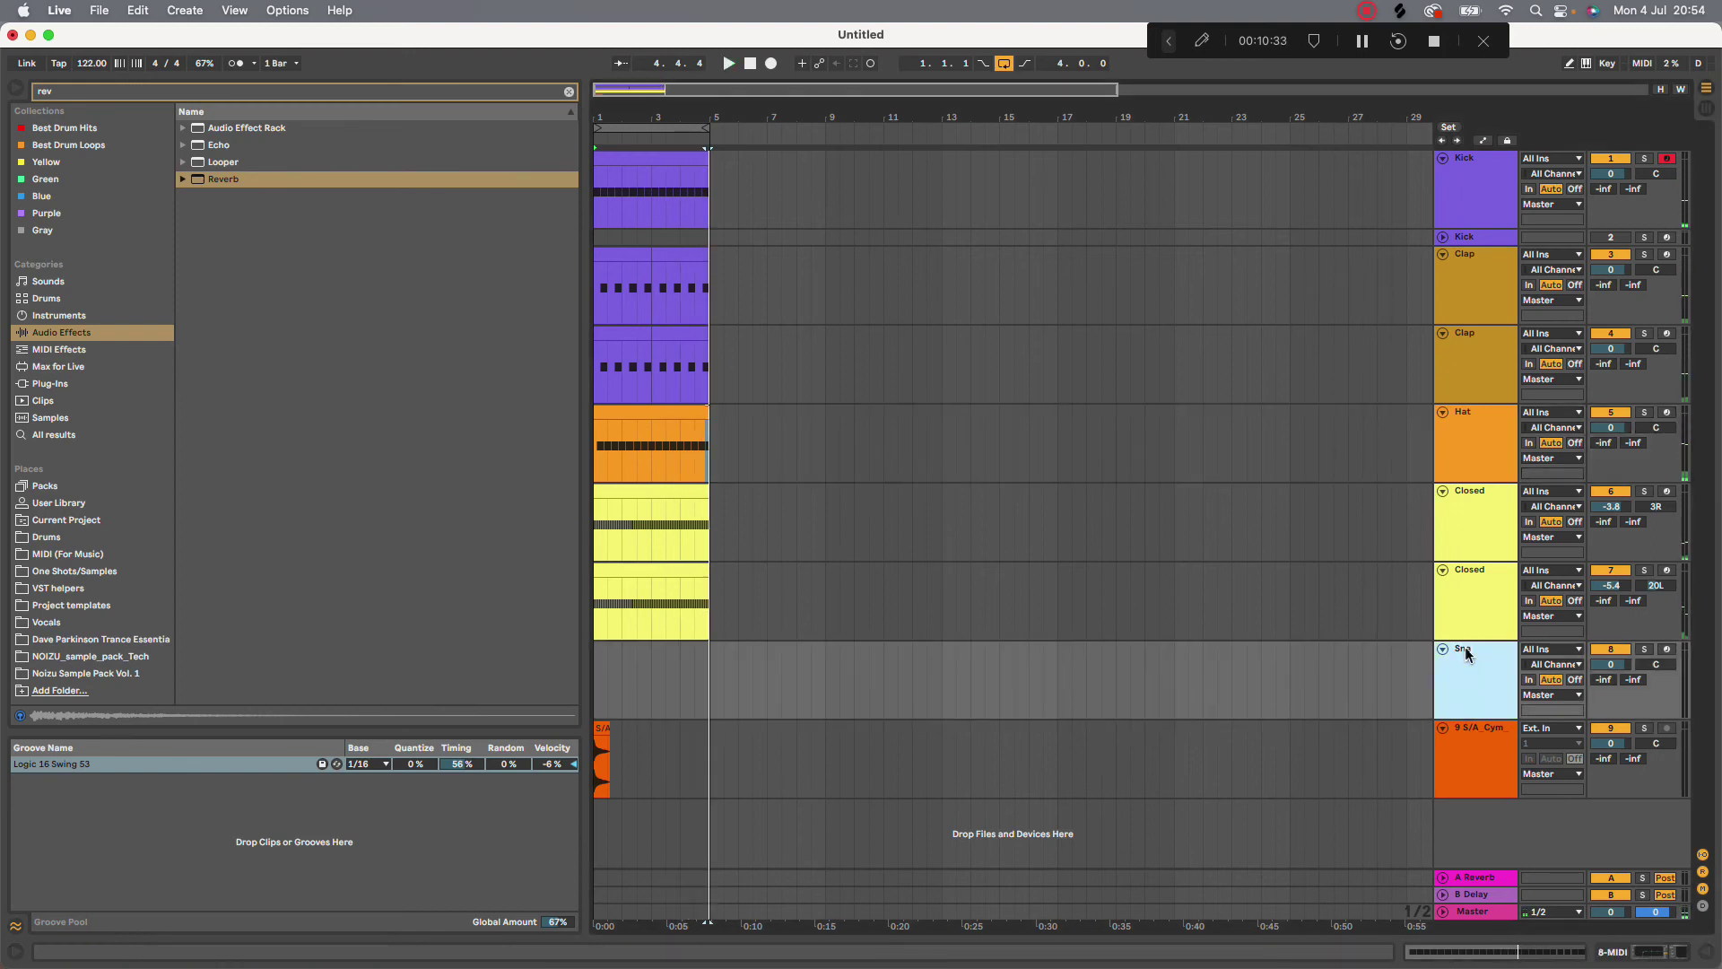
type("Snare")
double_click(1467, 653)
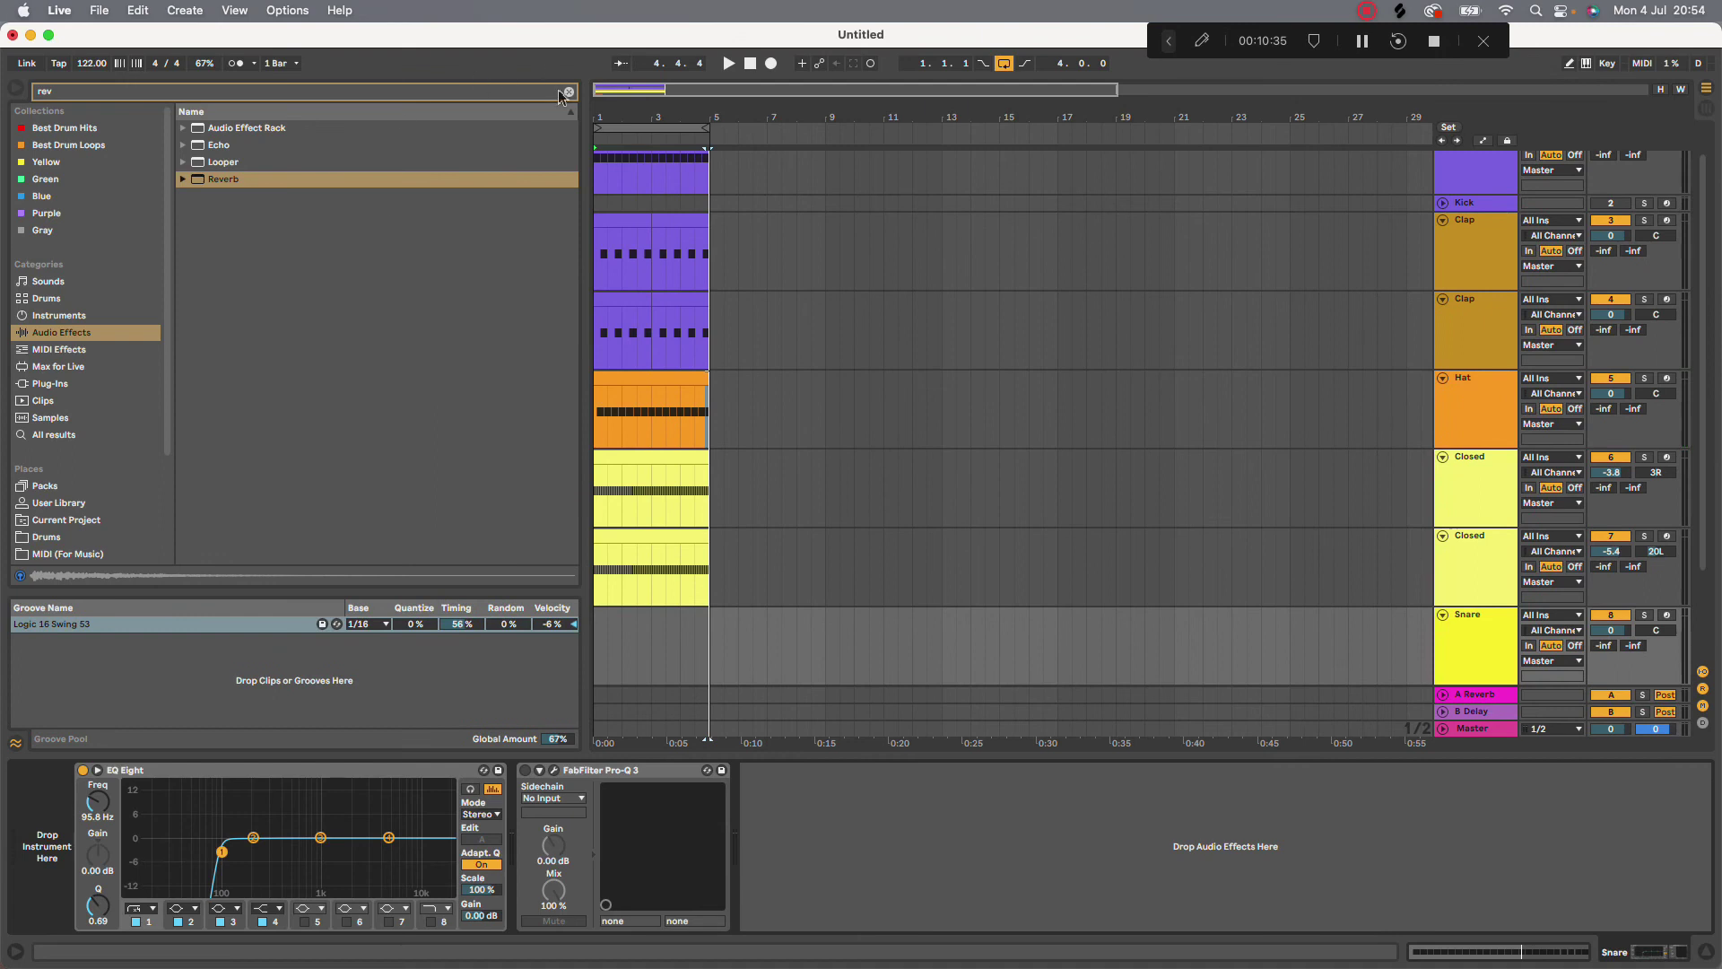
Search the Drums folder for "snare" and open the Smith & Anthony Ultimate House Kit's Snare/Claps folder
left_click(567, 93)
type("sna")
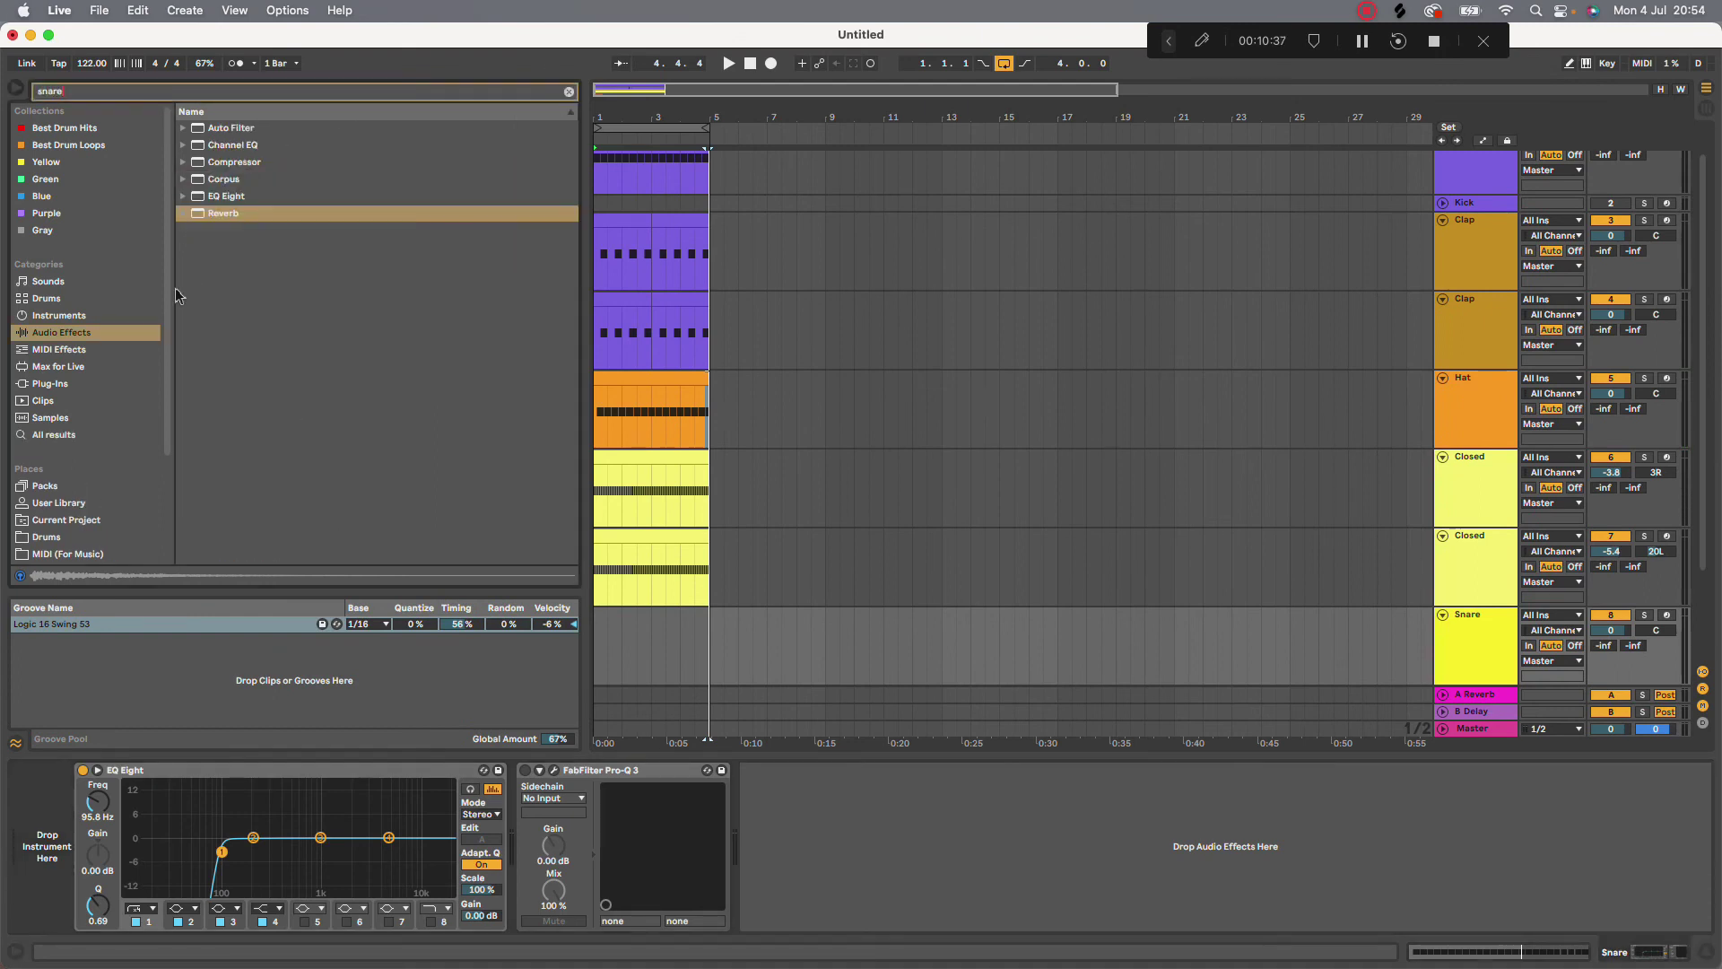
left_click(84, 352)
left_click(72, 487)
left_click(70, 539)
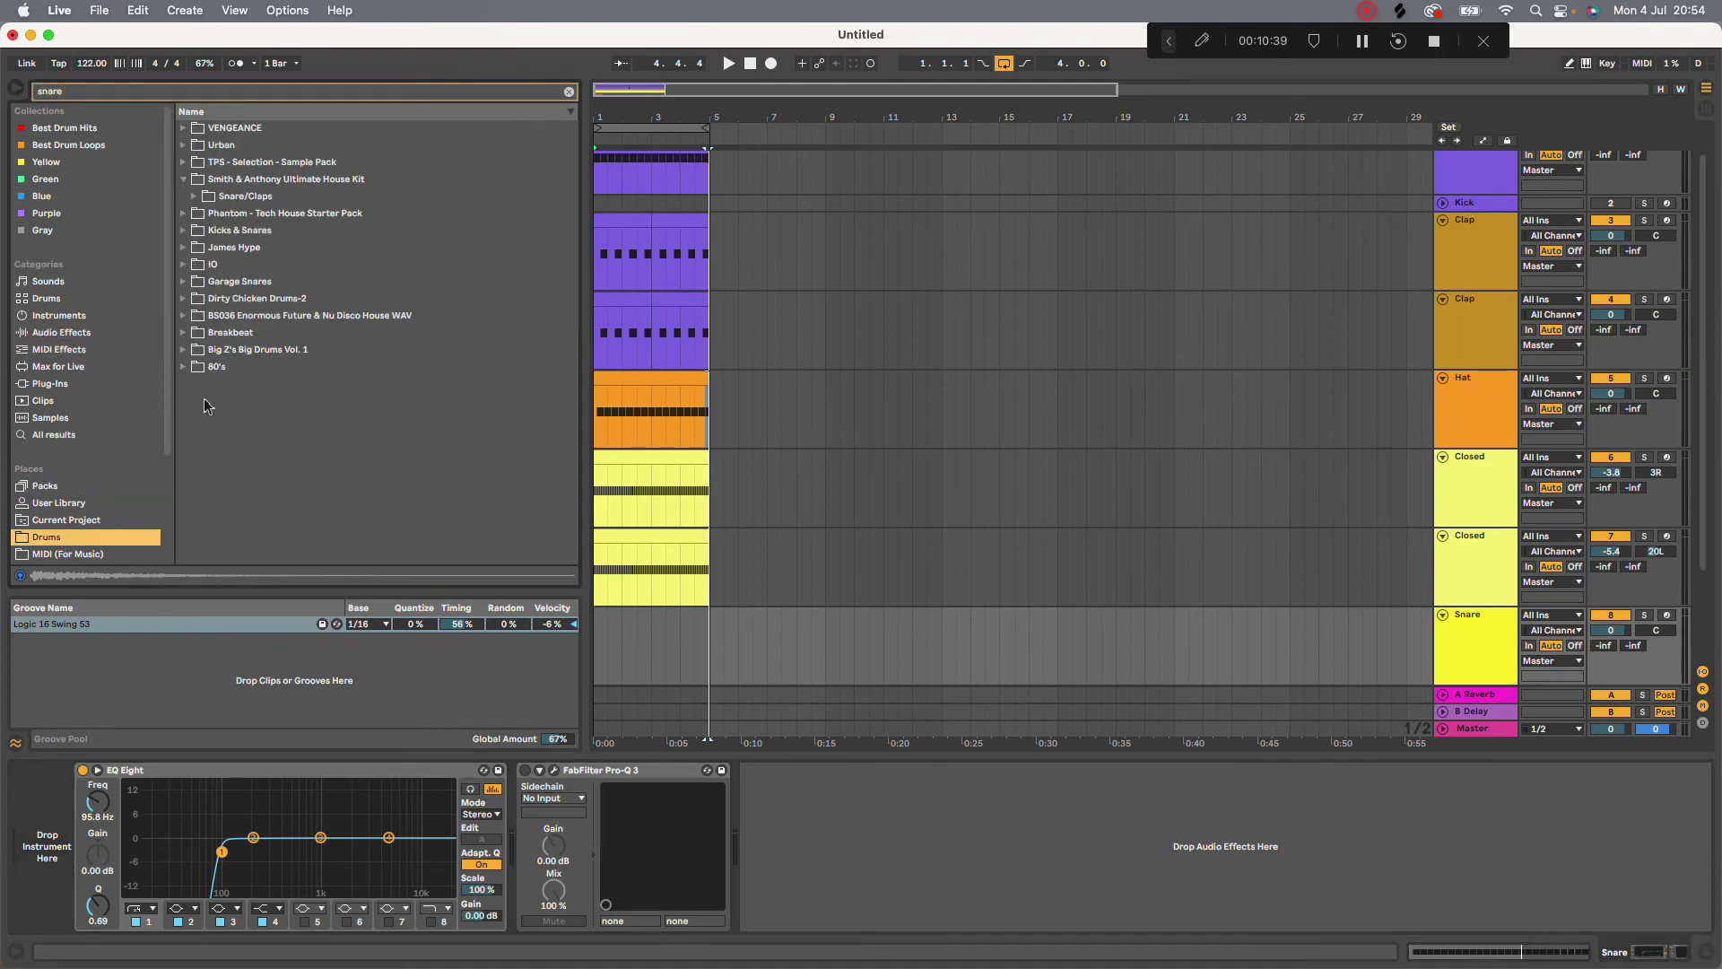
left_click(183, 315)
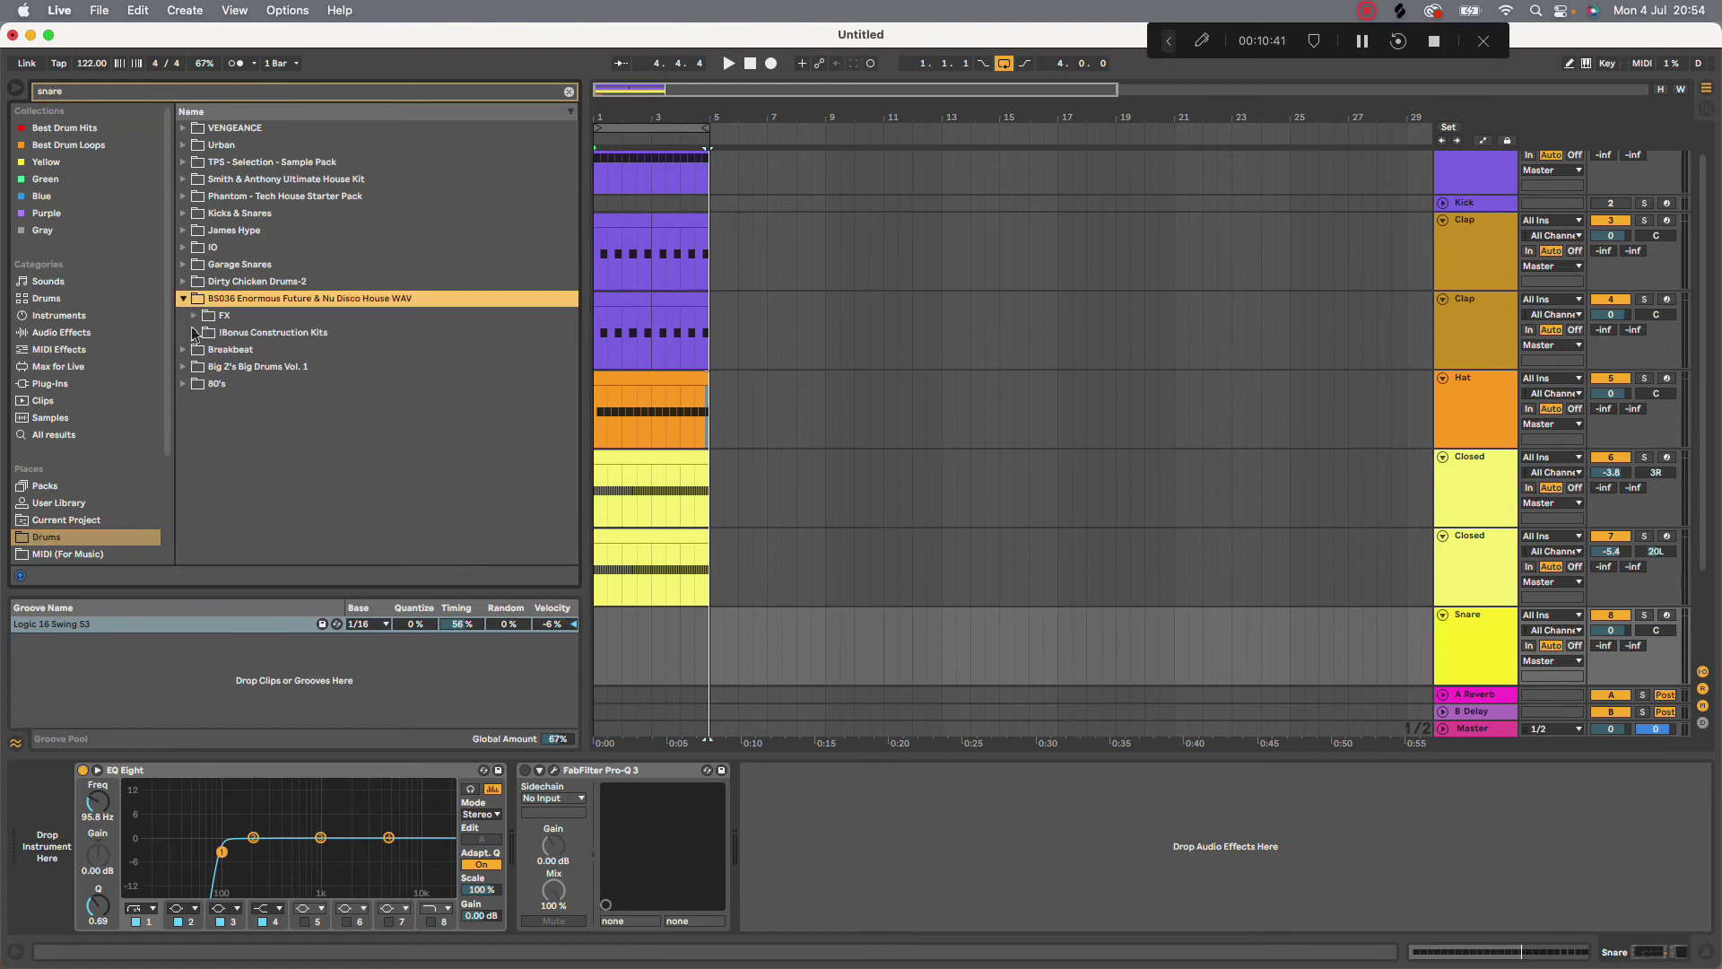
left_click(195, 332)
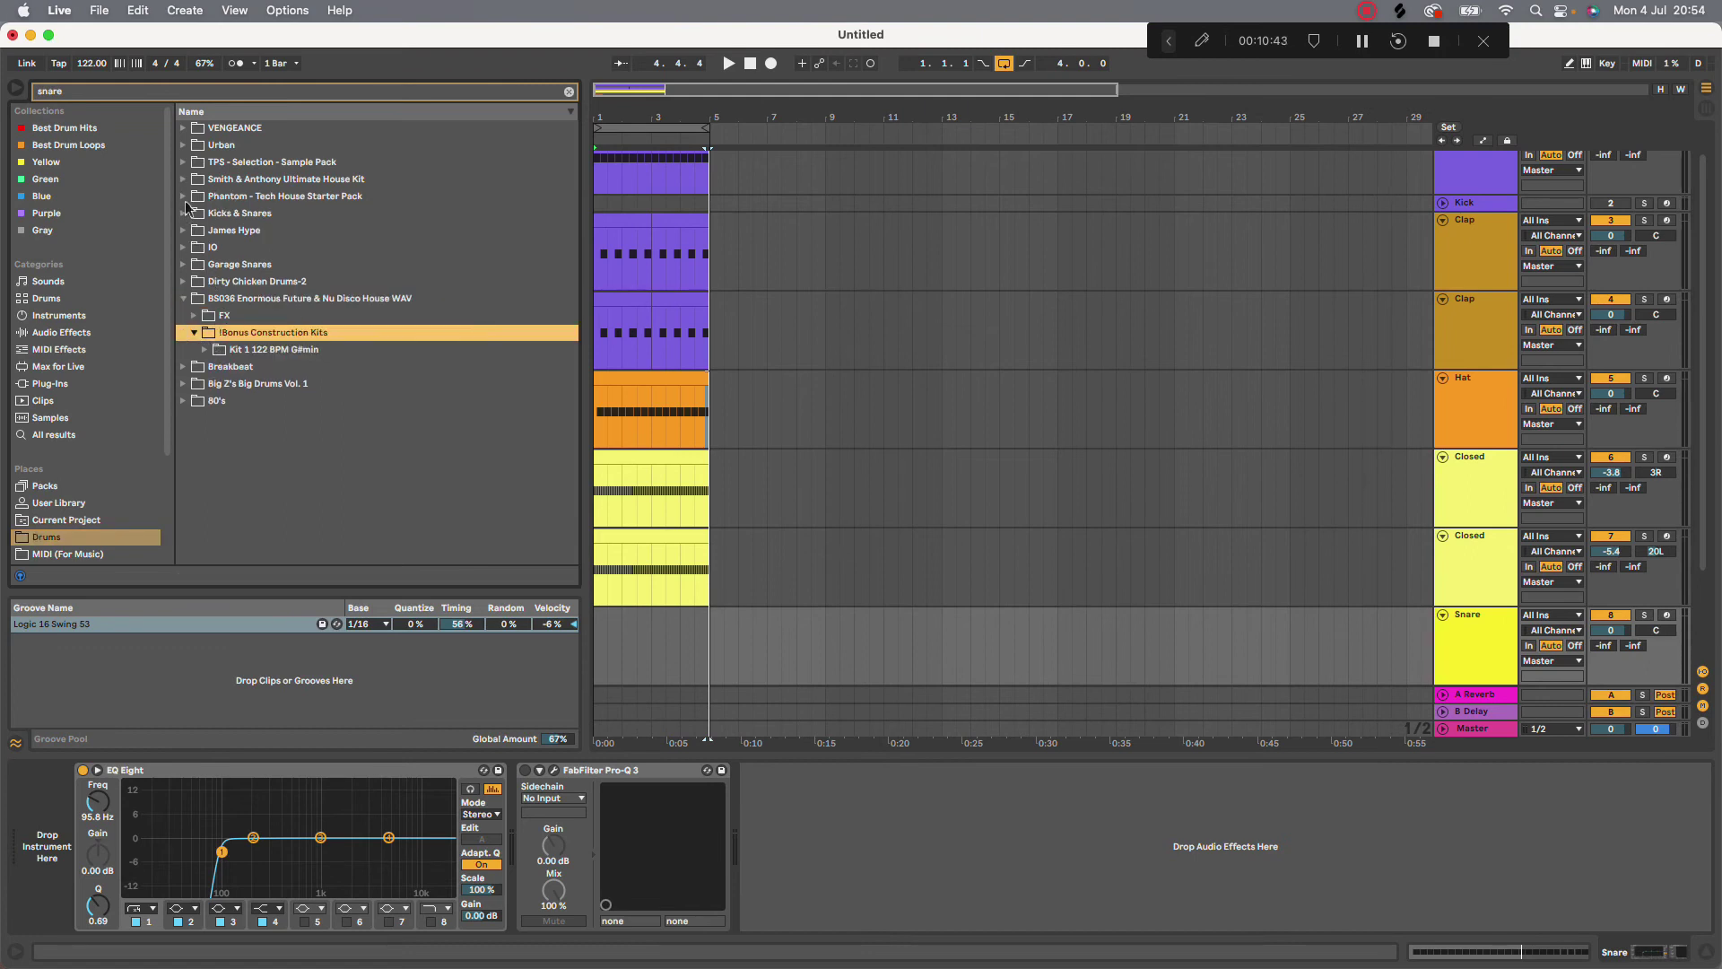
left_click(184, 179)
left_click(195, 196)
Audition snares from the Snare/Claps folder, comparing S/A_Snare_02.wav with S/A_Snare_01.wav
left_click(268, 266)
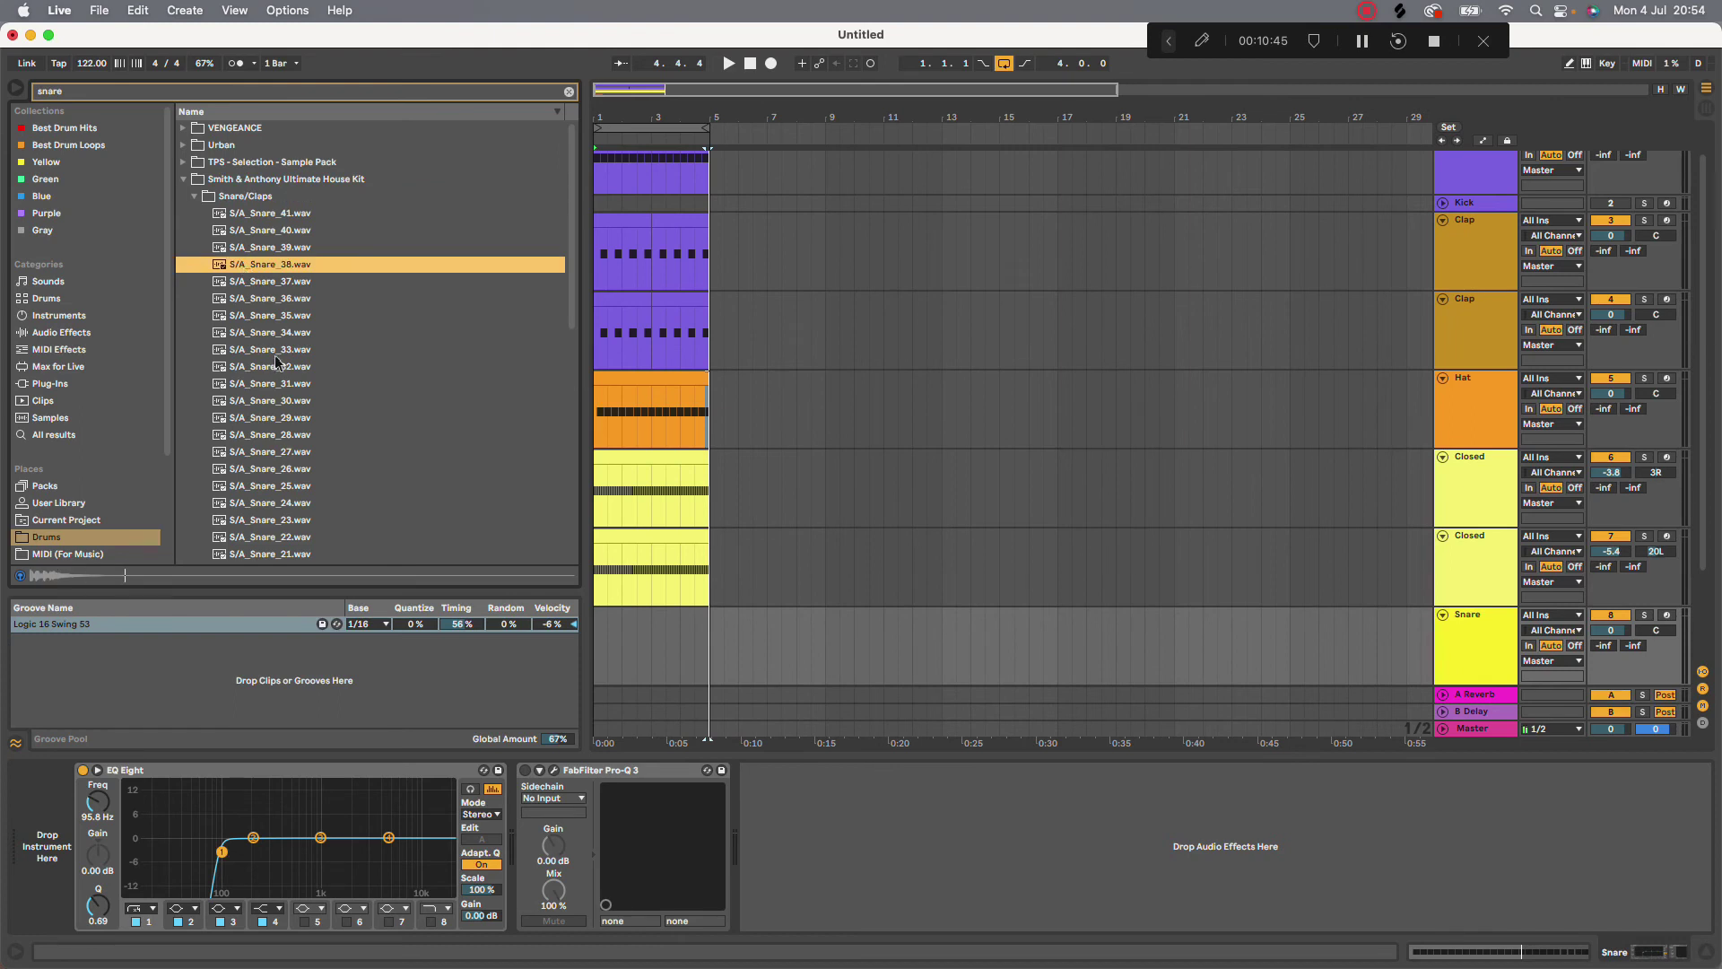
left_click(276, 361)
scroll(276, 361, "down", 4)
scroll(276, 362, "down", 5)
left_click(306, 435)
scroll(307, 462, "down", 2)
left_click(318, 503)
left_click(323, 470)
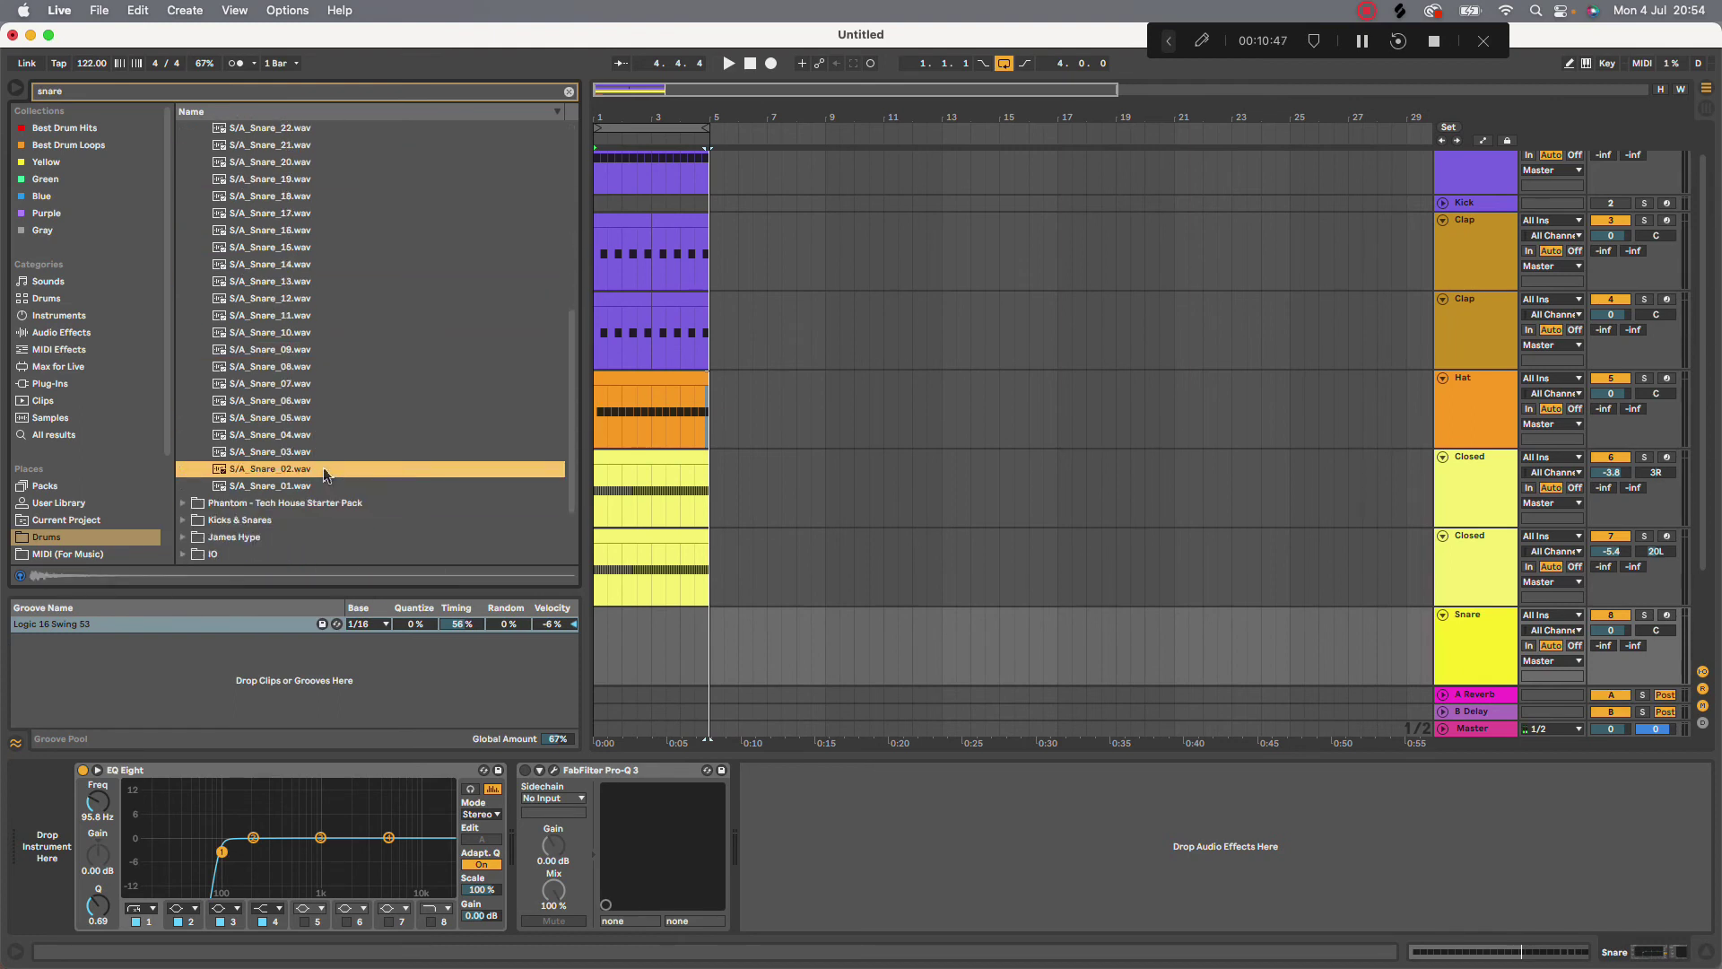
left_click(325, 487)
left_click(321, 470)
left_click(322, 486)
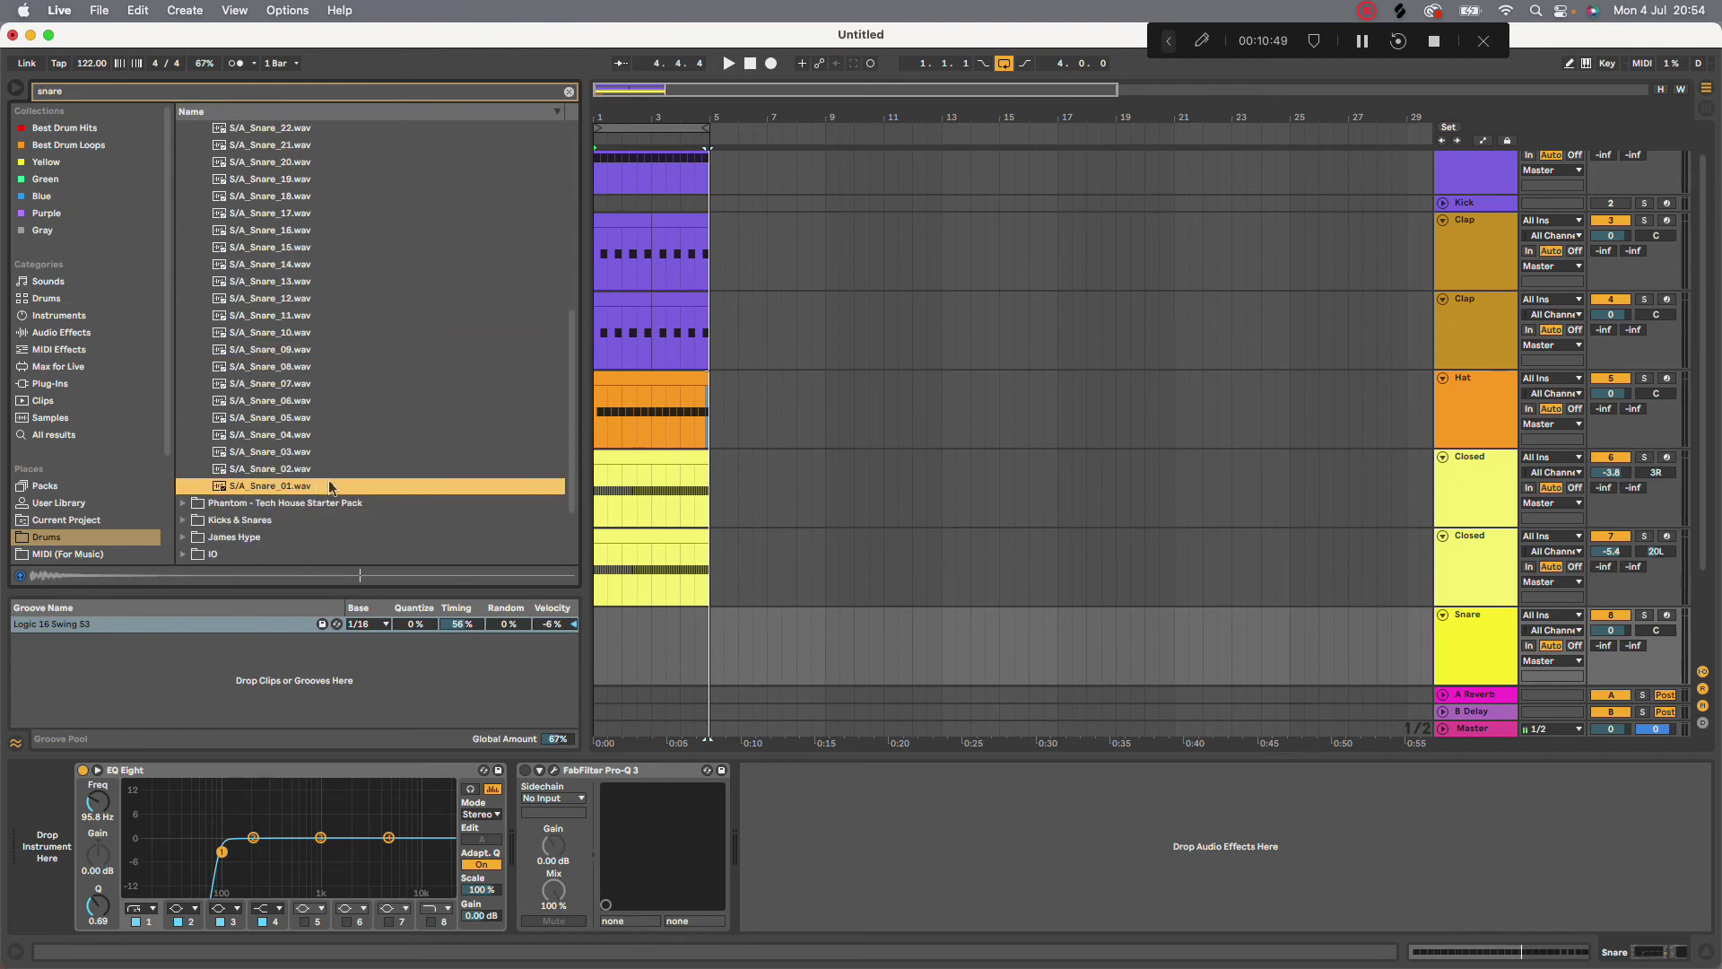
left_click_drag(651, 675, 669, 671)
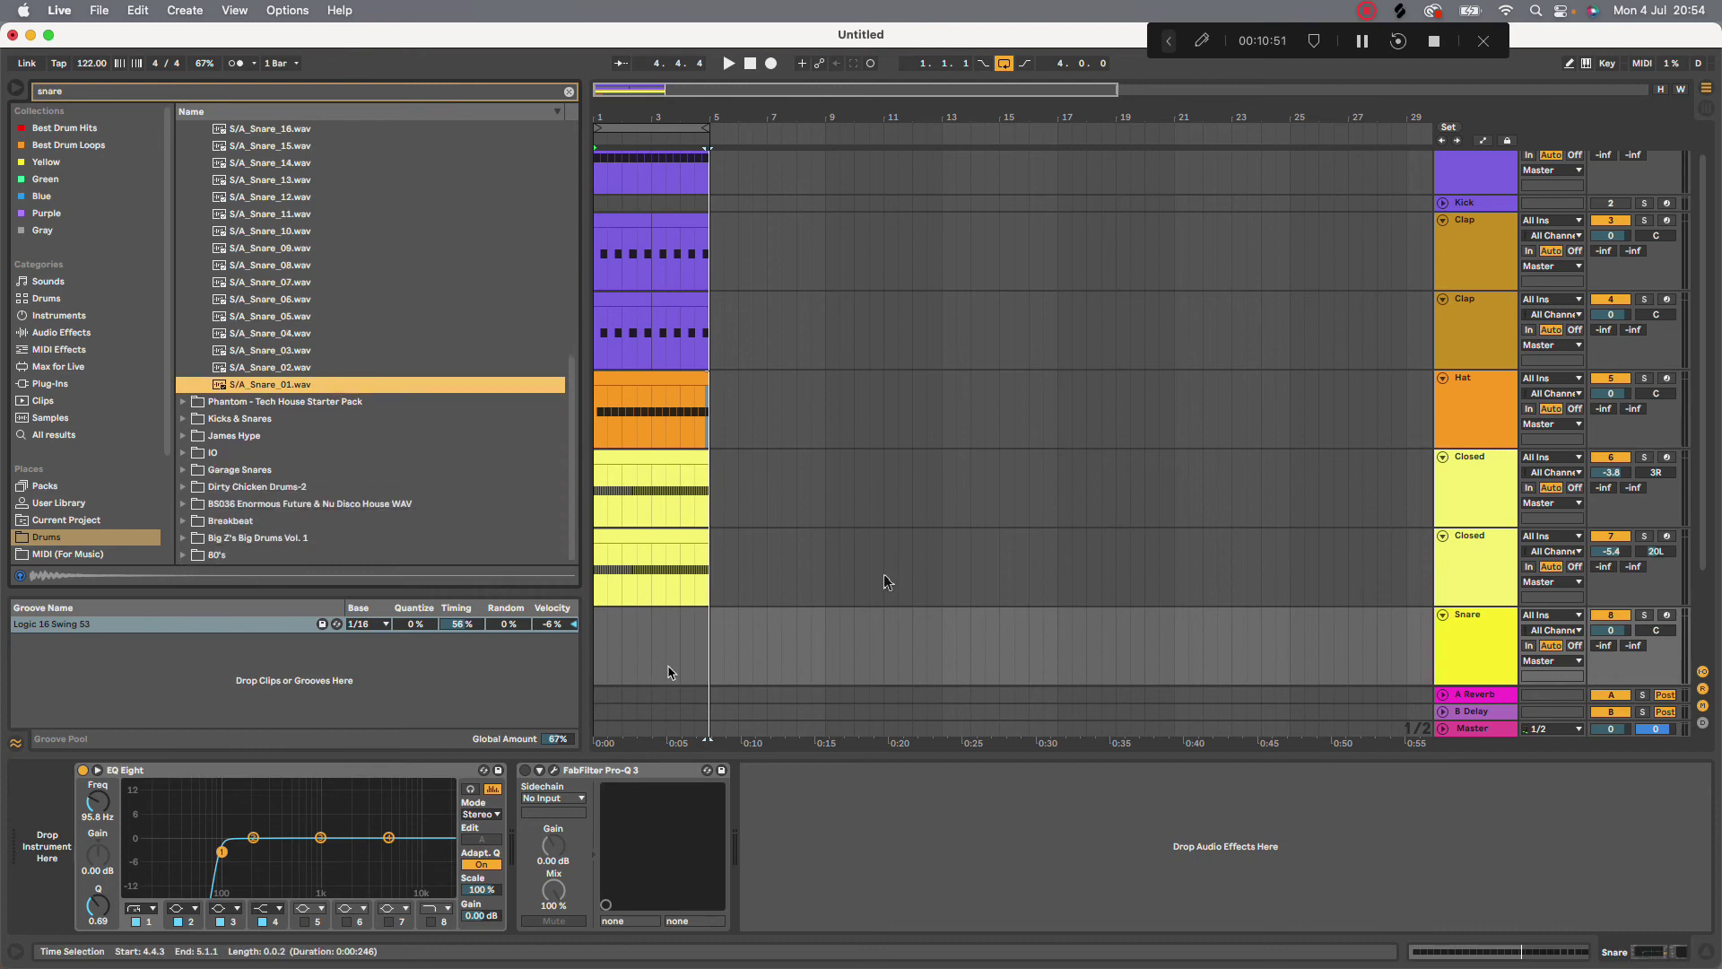
scroll(888, 573, "down", 4)
right_click(1503, 511)
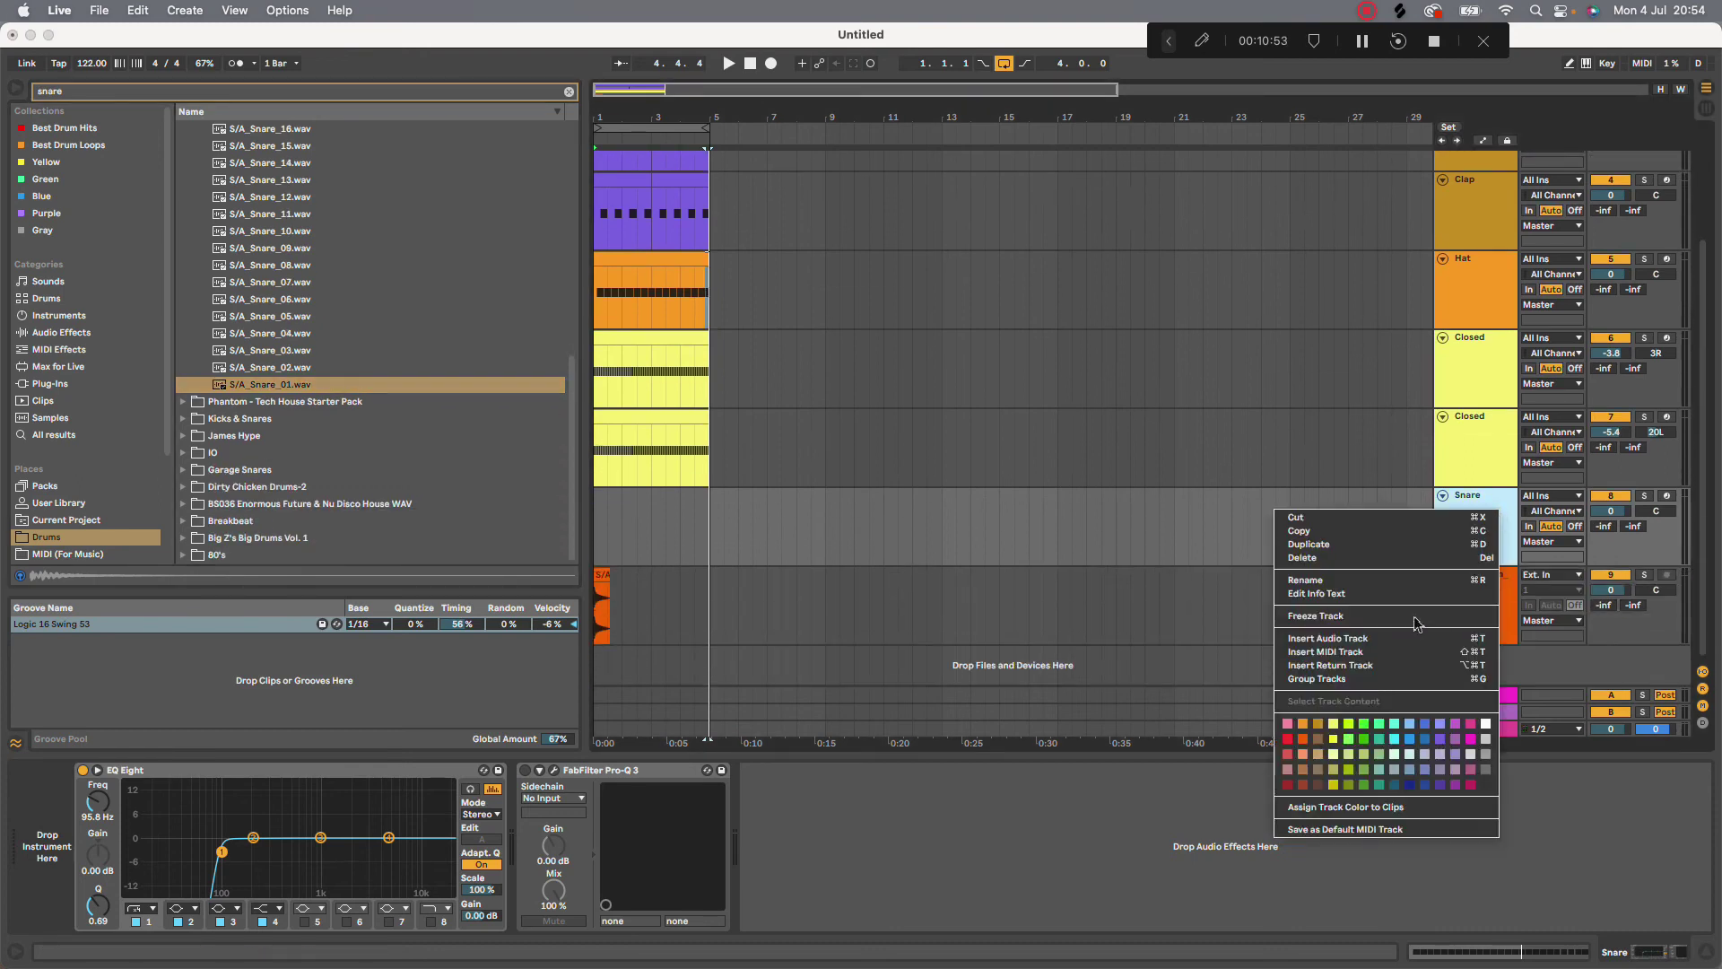
left_click(1428, 731)
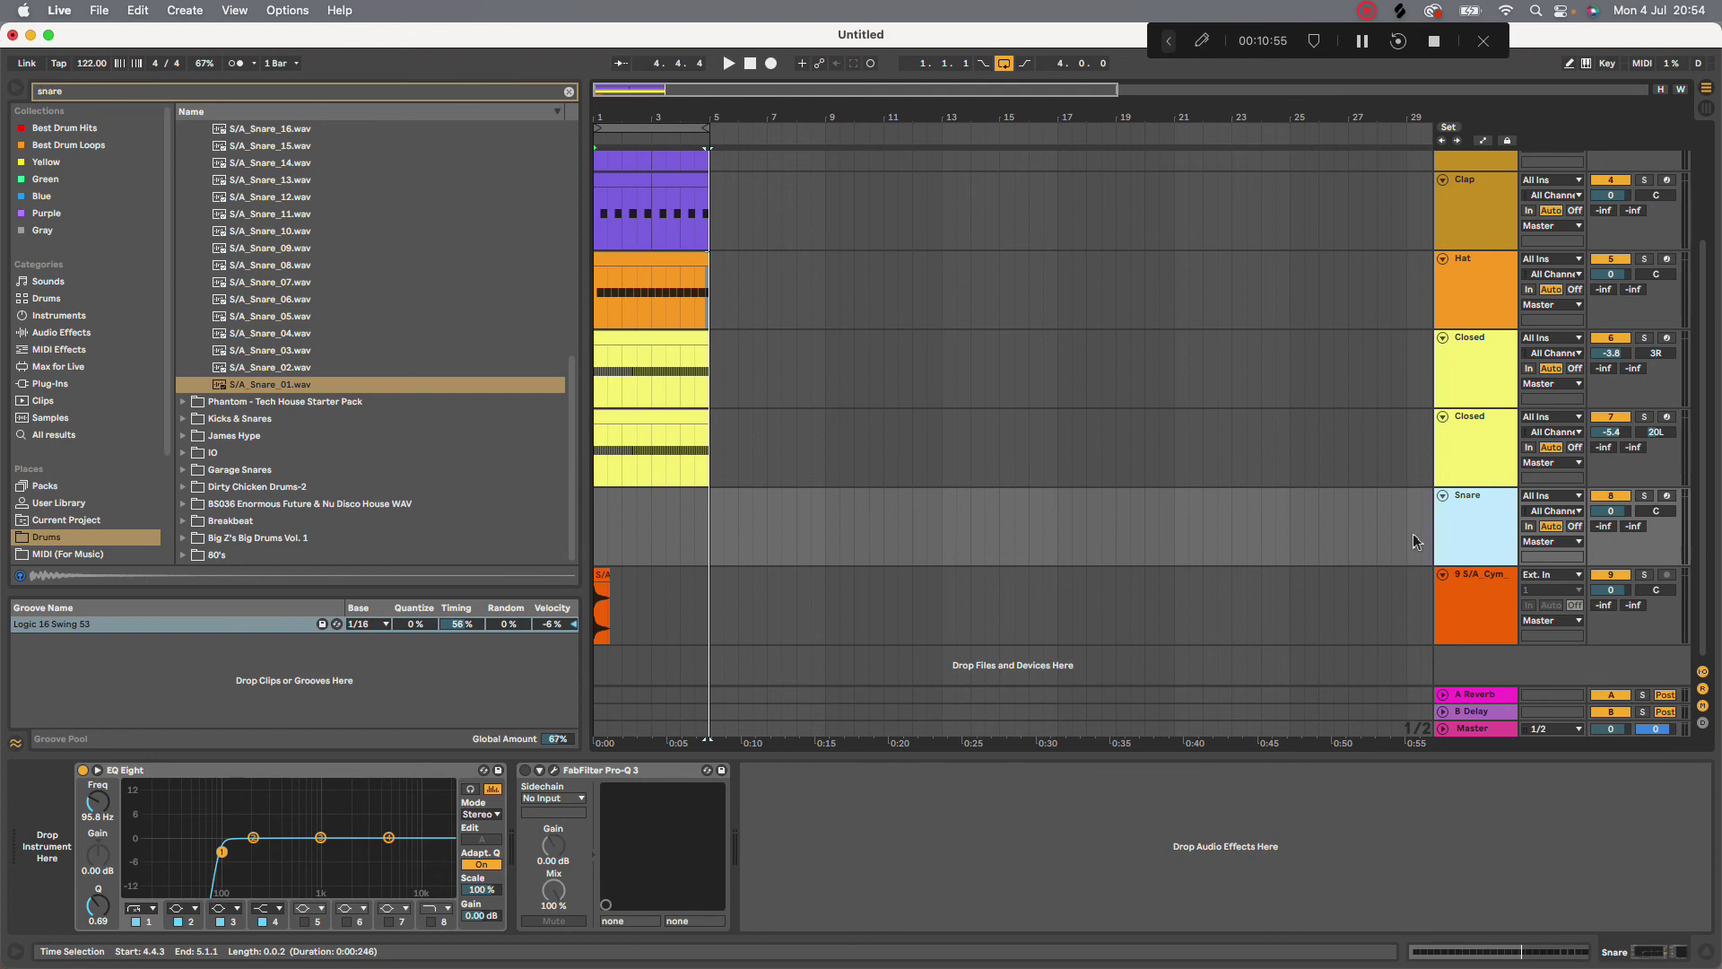
key("super+z")
Load S/A_Snare_01.wav as the Snare track's instrument and insert an empty four-bar MIDI clip over bars 1 to 4
mouse_move(260, 382)
left_mouse_down()
mouse_move(127, 738)
mouse_move(54, 808)
left_mouse_up()
left_click(693, 505)
left_click_drag(693, 505, 611, 507)
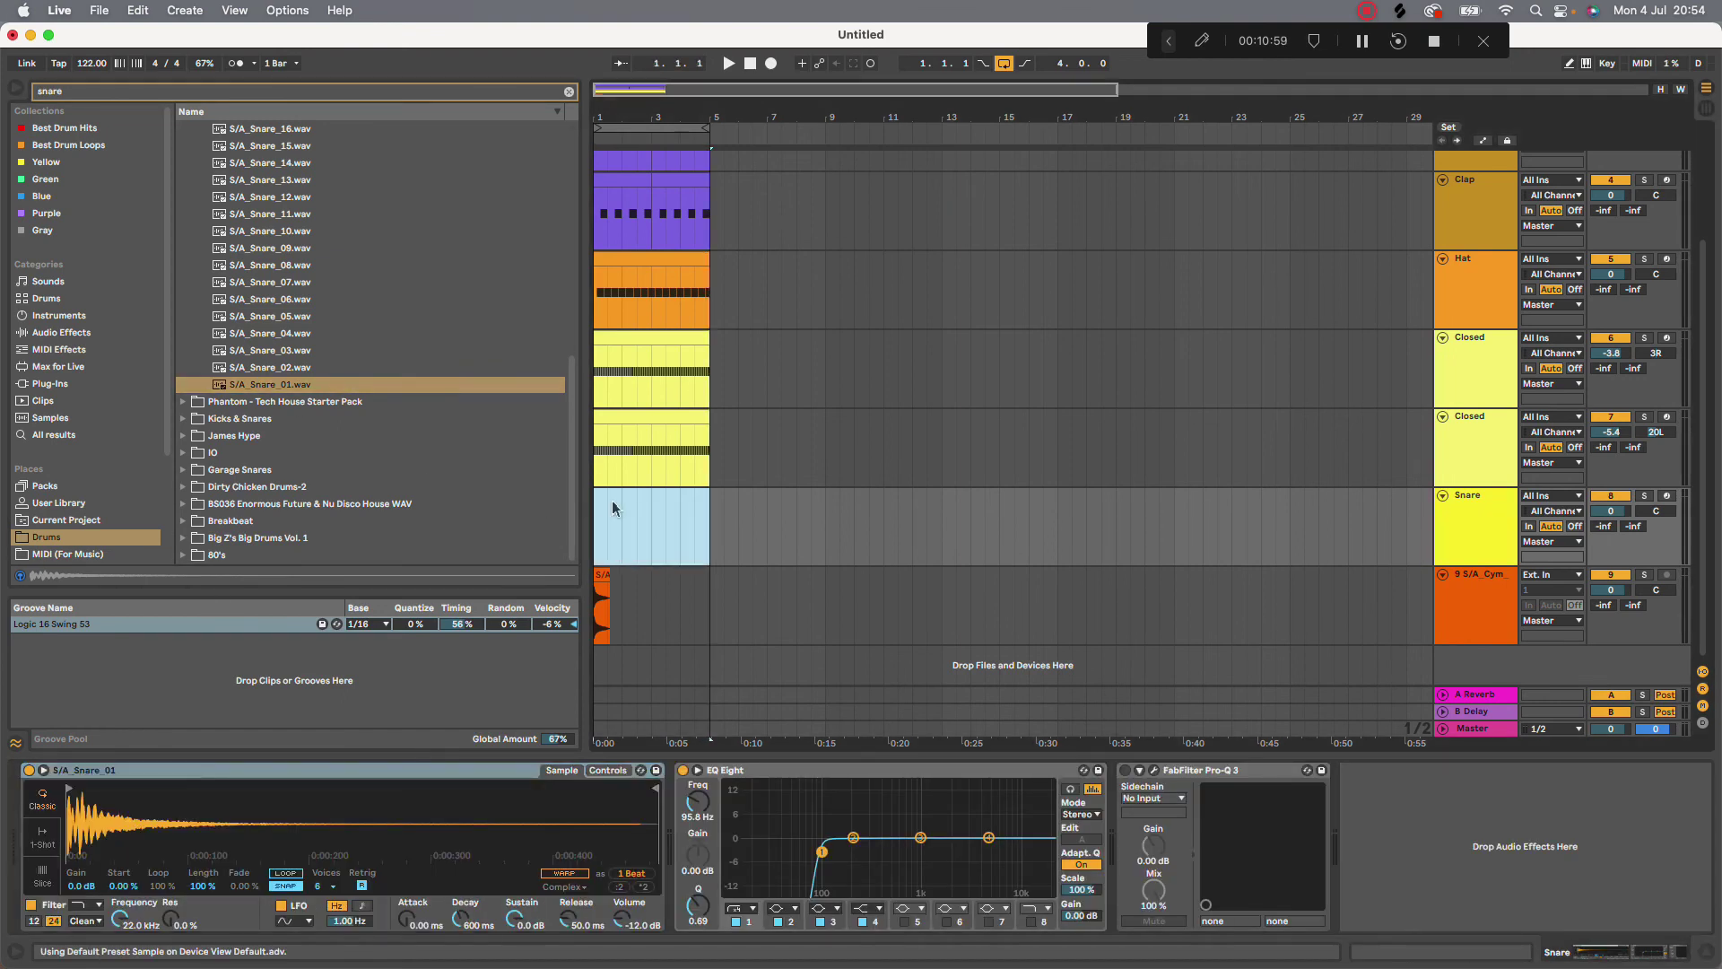
right_click(610, 504)
left_click(659, 657)
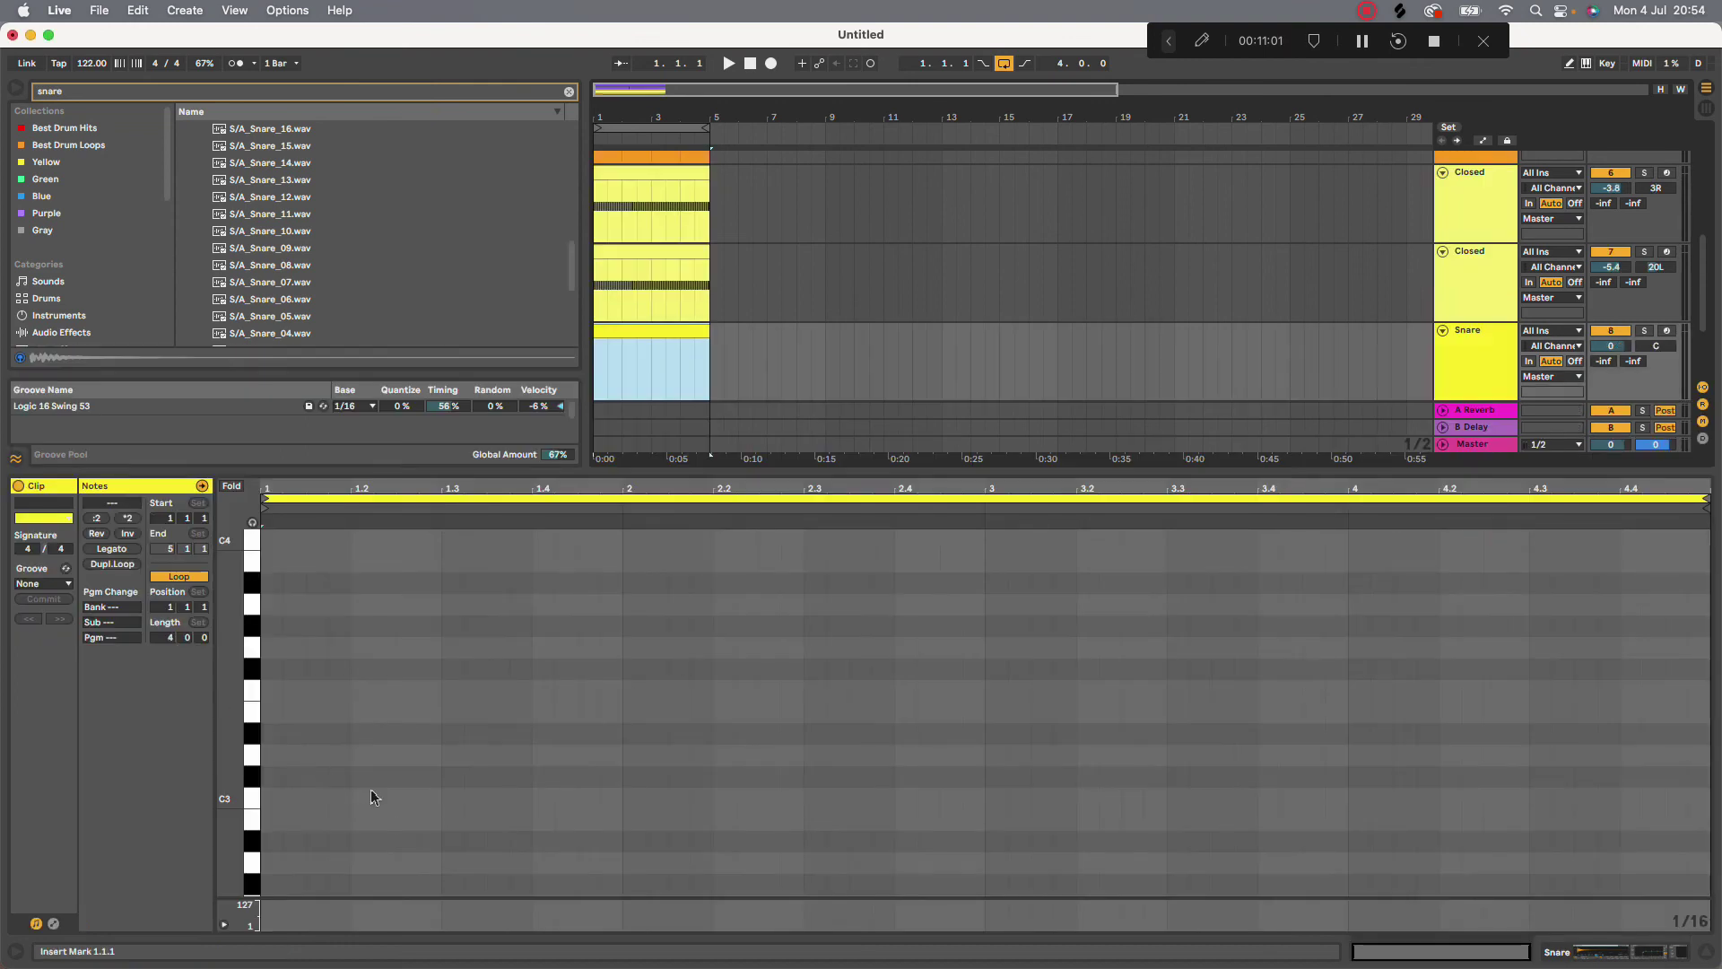
Add a sixteenth C3 snare note at 1.1.4, duplicate it one beat apart to 1.2.4 and 1.3.4, and play the loop
left_click(336, 795)
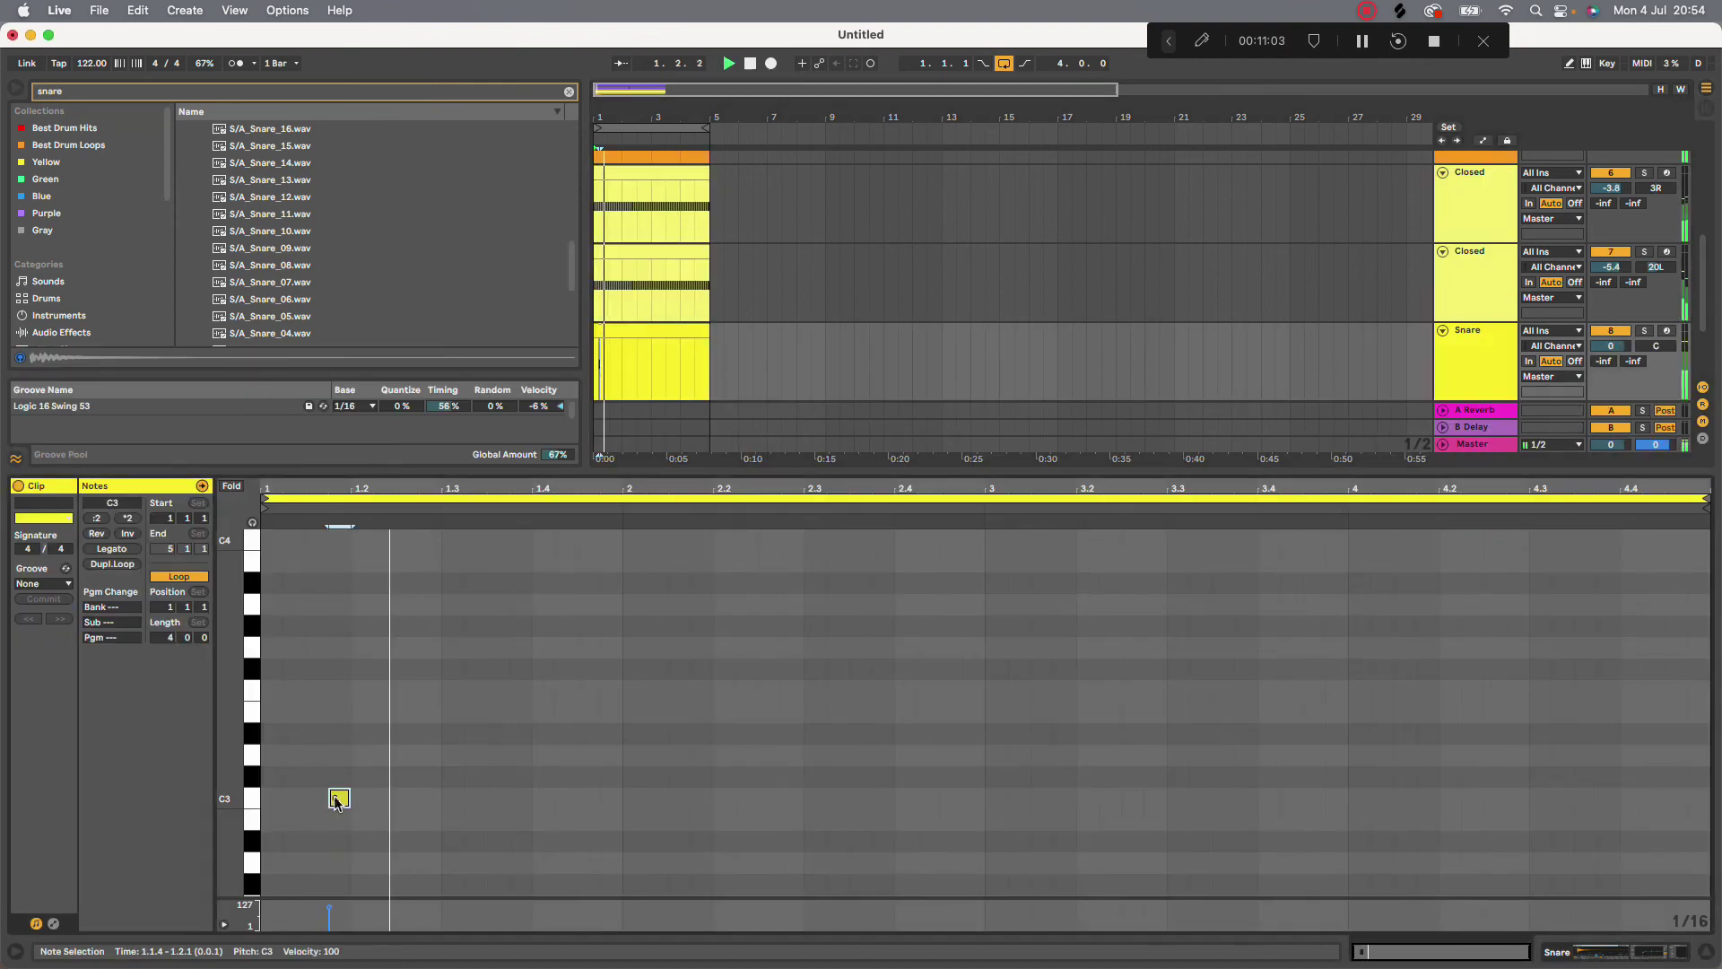
key("space")
left_click_drag(349, 822, 239, 769)
key("super+d")
key("super+d")
key("space")
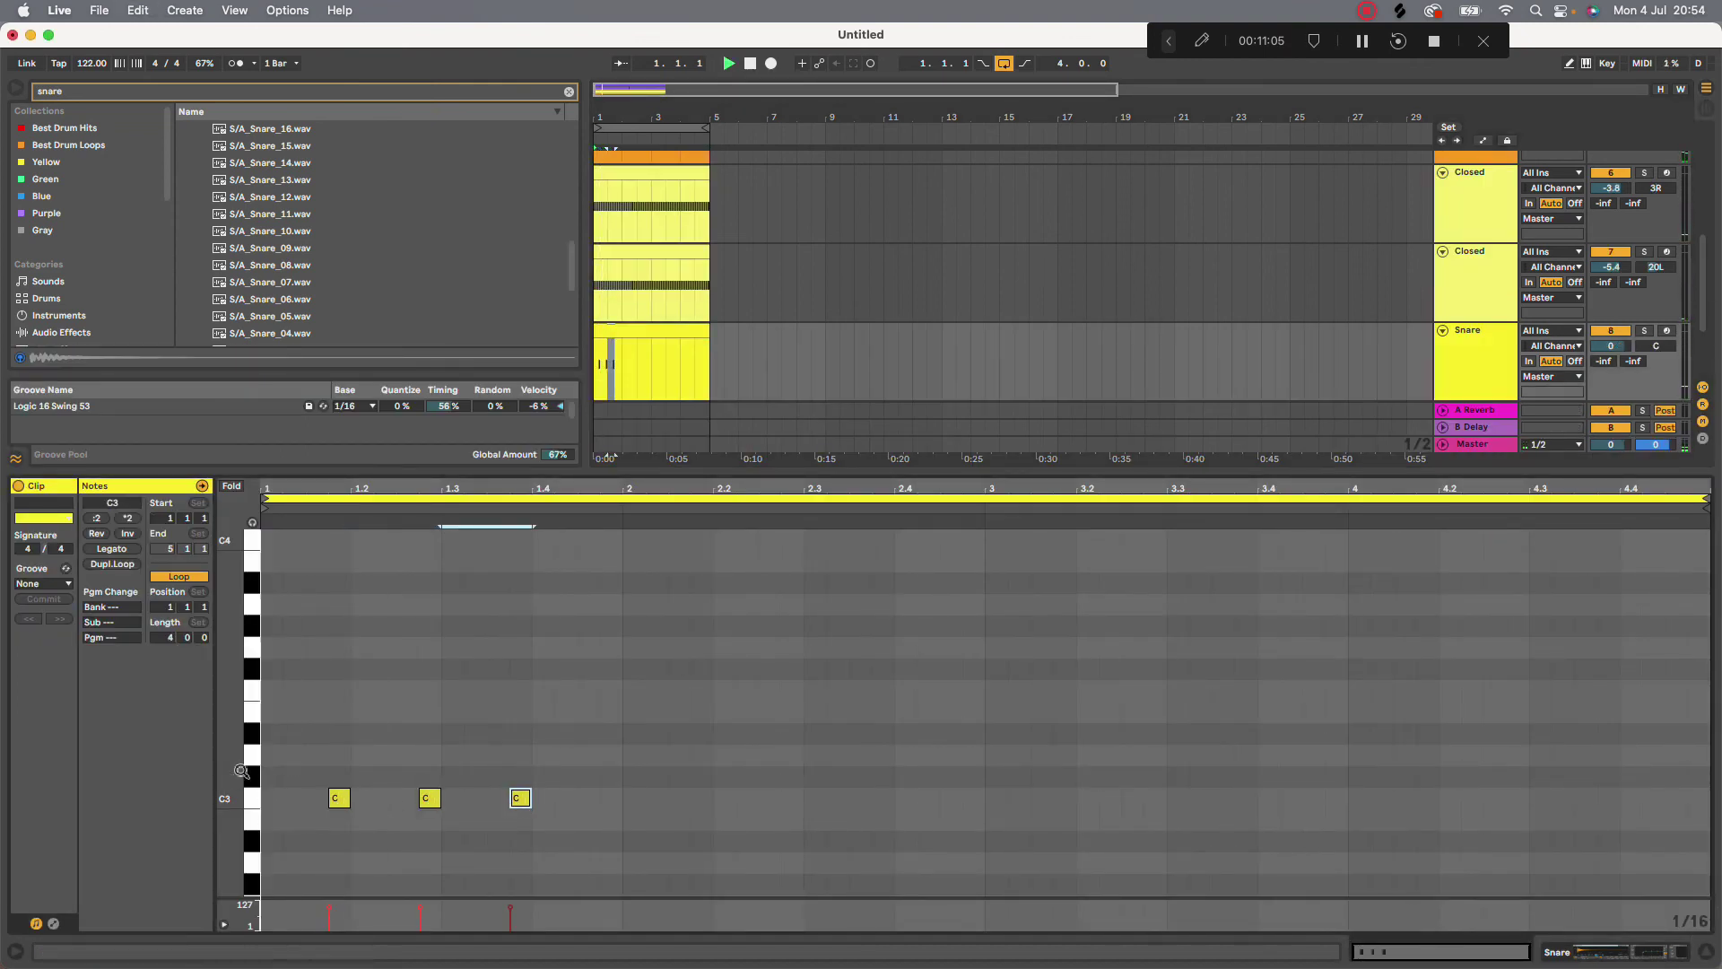
Replace the third snare note with two half-length C3 notes at 1.3.3 and 1.3.4 while the loop plays
left_click(426, 799)
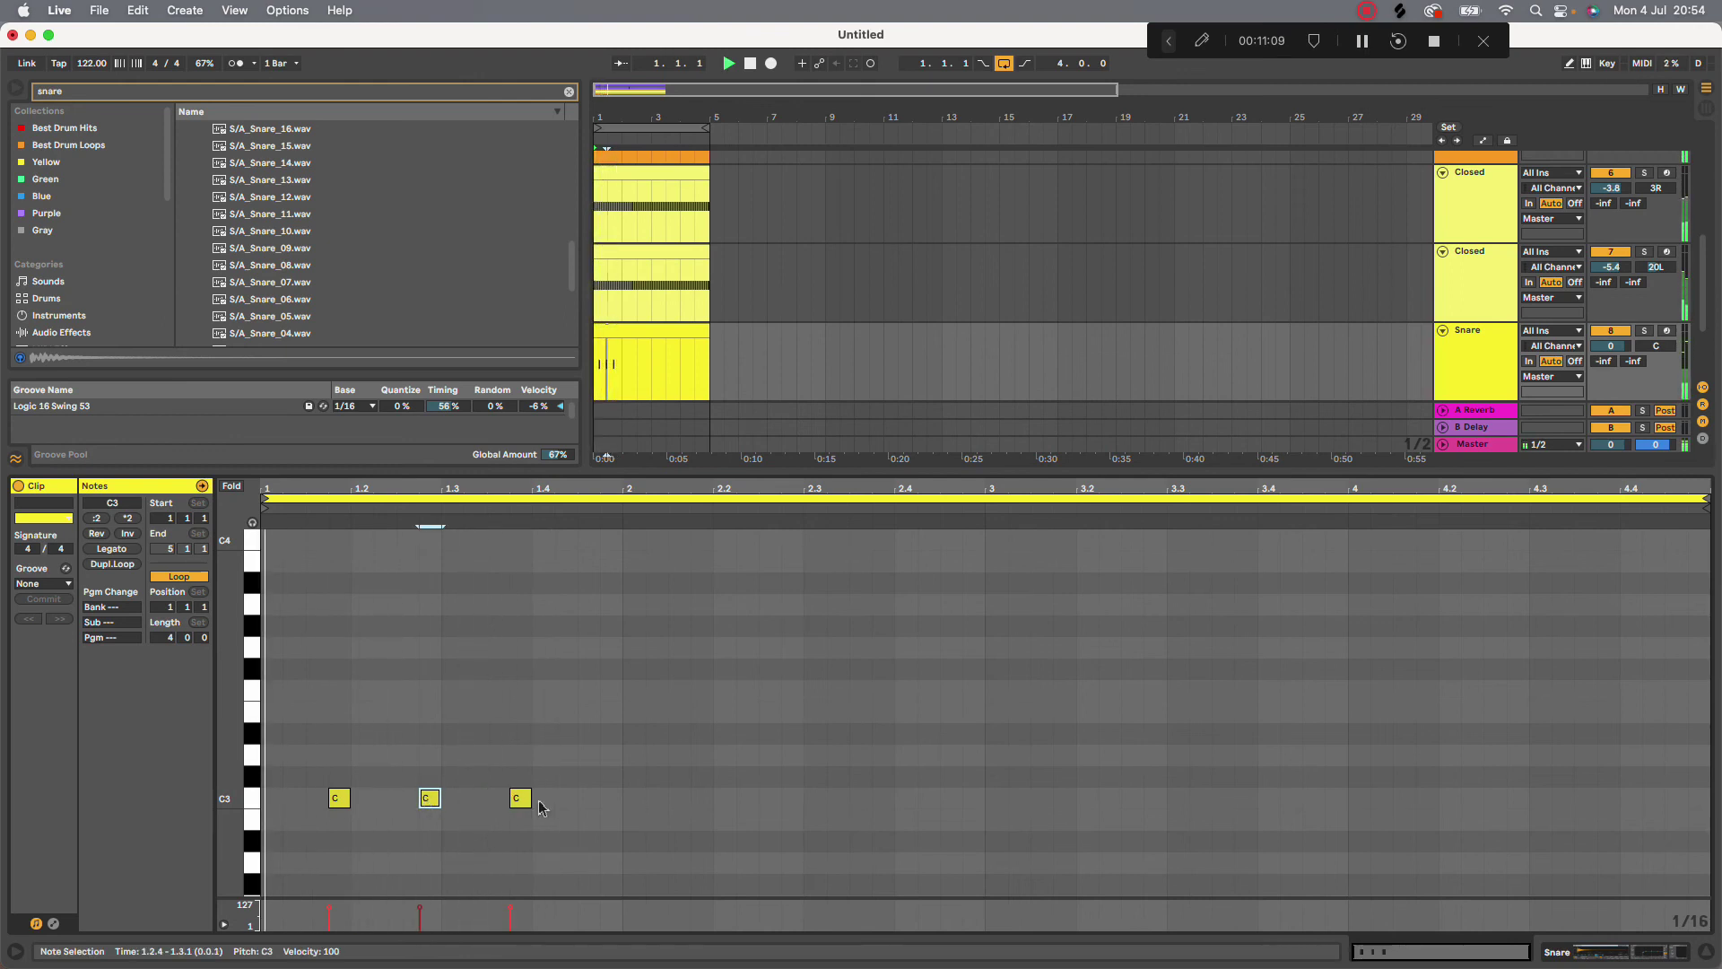
left_click_drag(523, 799, 494, 799)
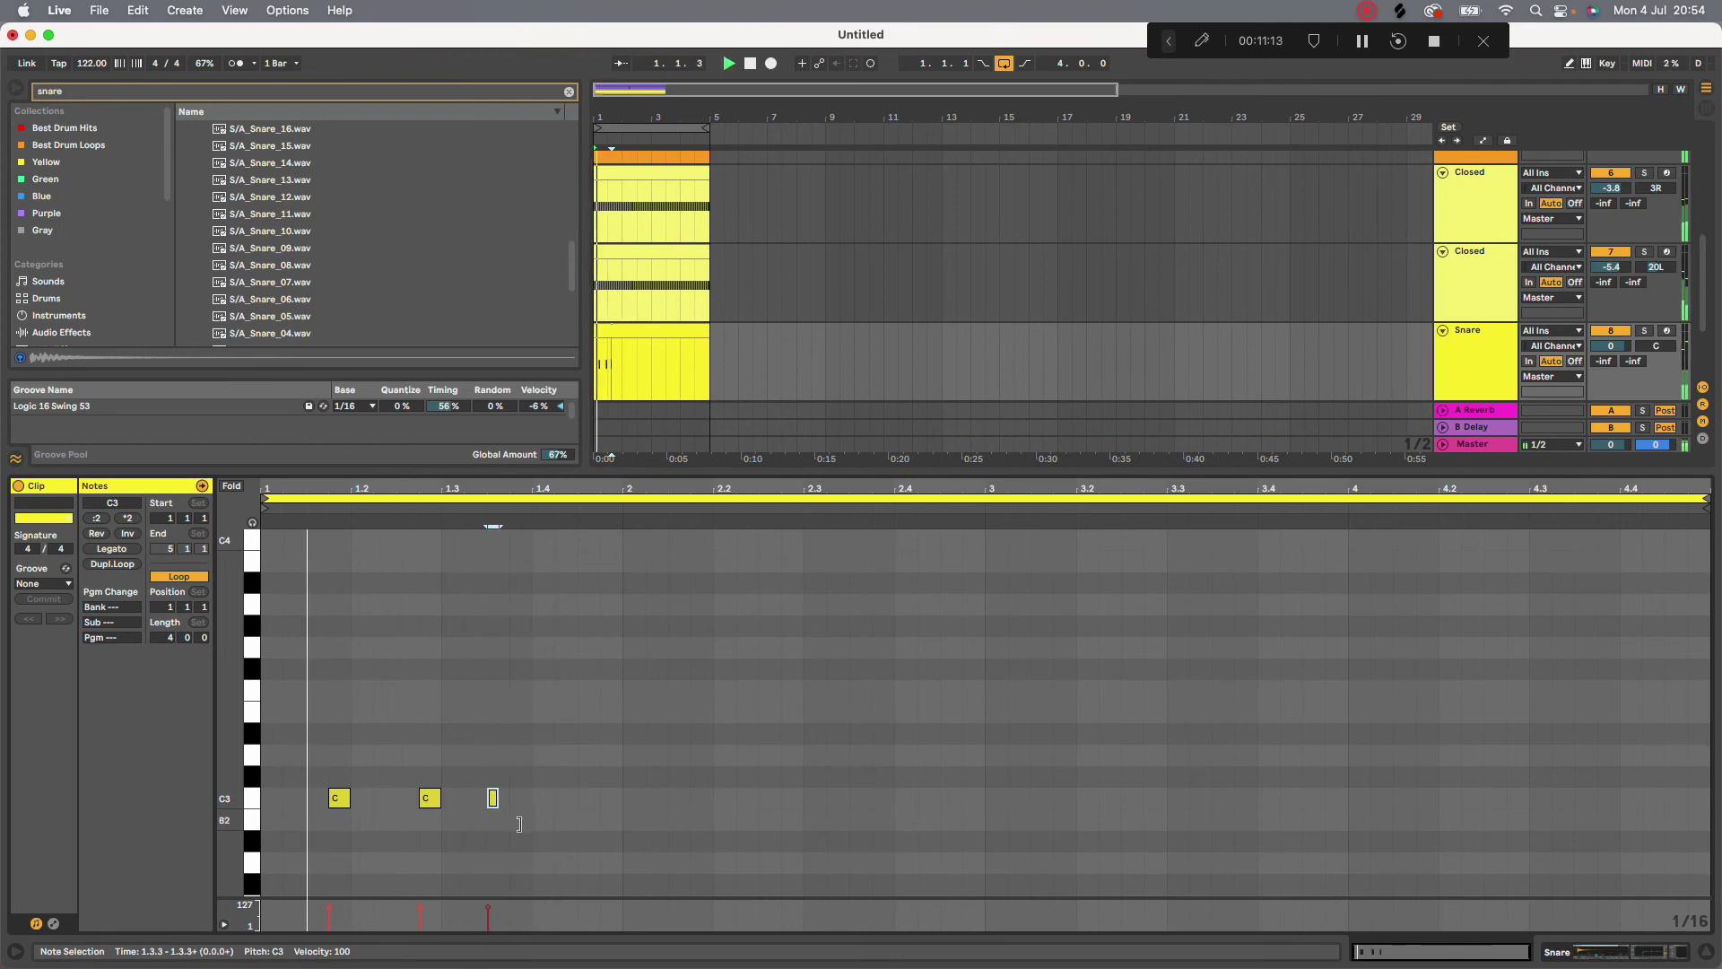
key("super+d")
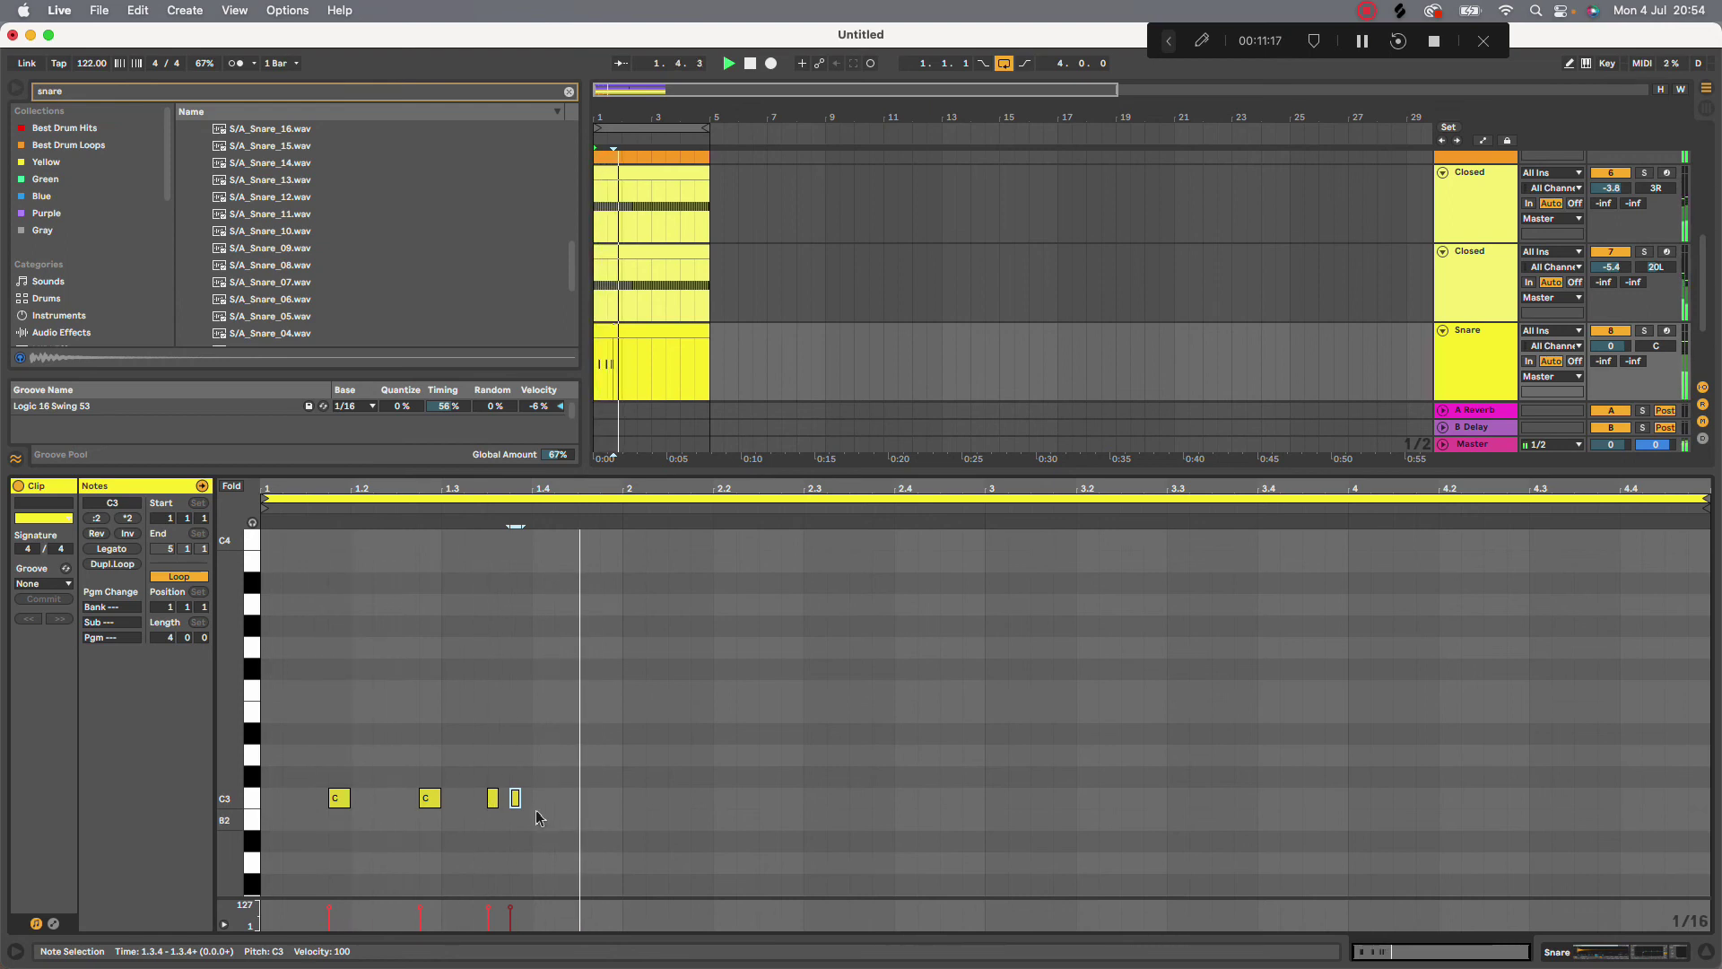
Duplicate the four-note snare pattern and shift the copy so it starts at 2.1.4 in bar 2
left_click_drag(532, 827, 262, 778)
key("super+d")
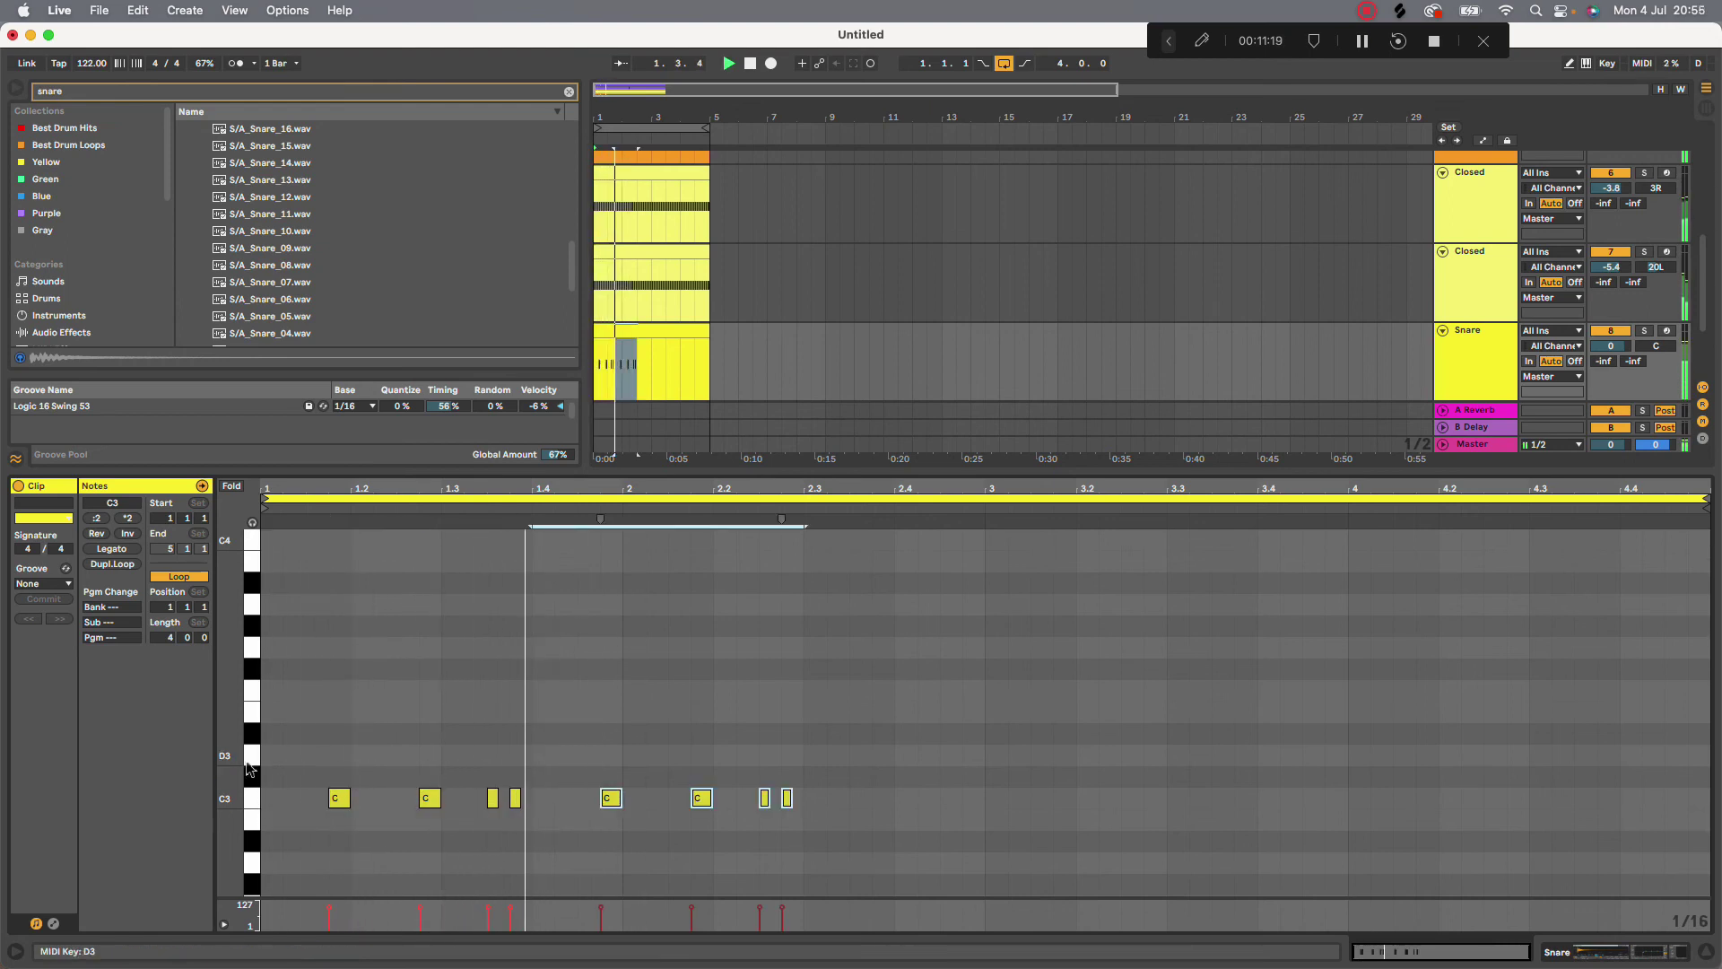
left_click(515, 799, "shift")
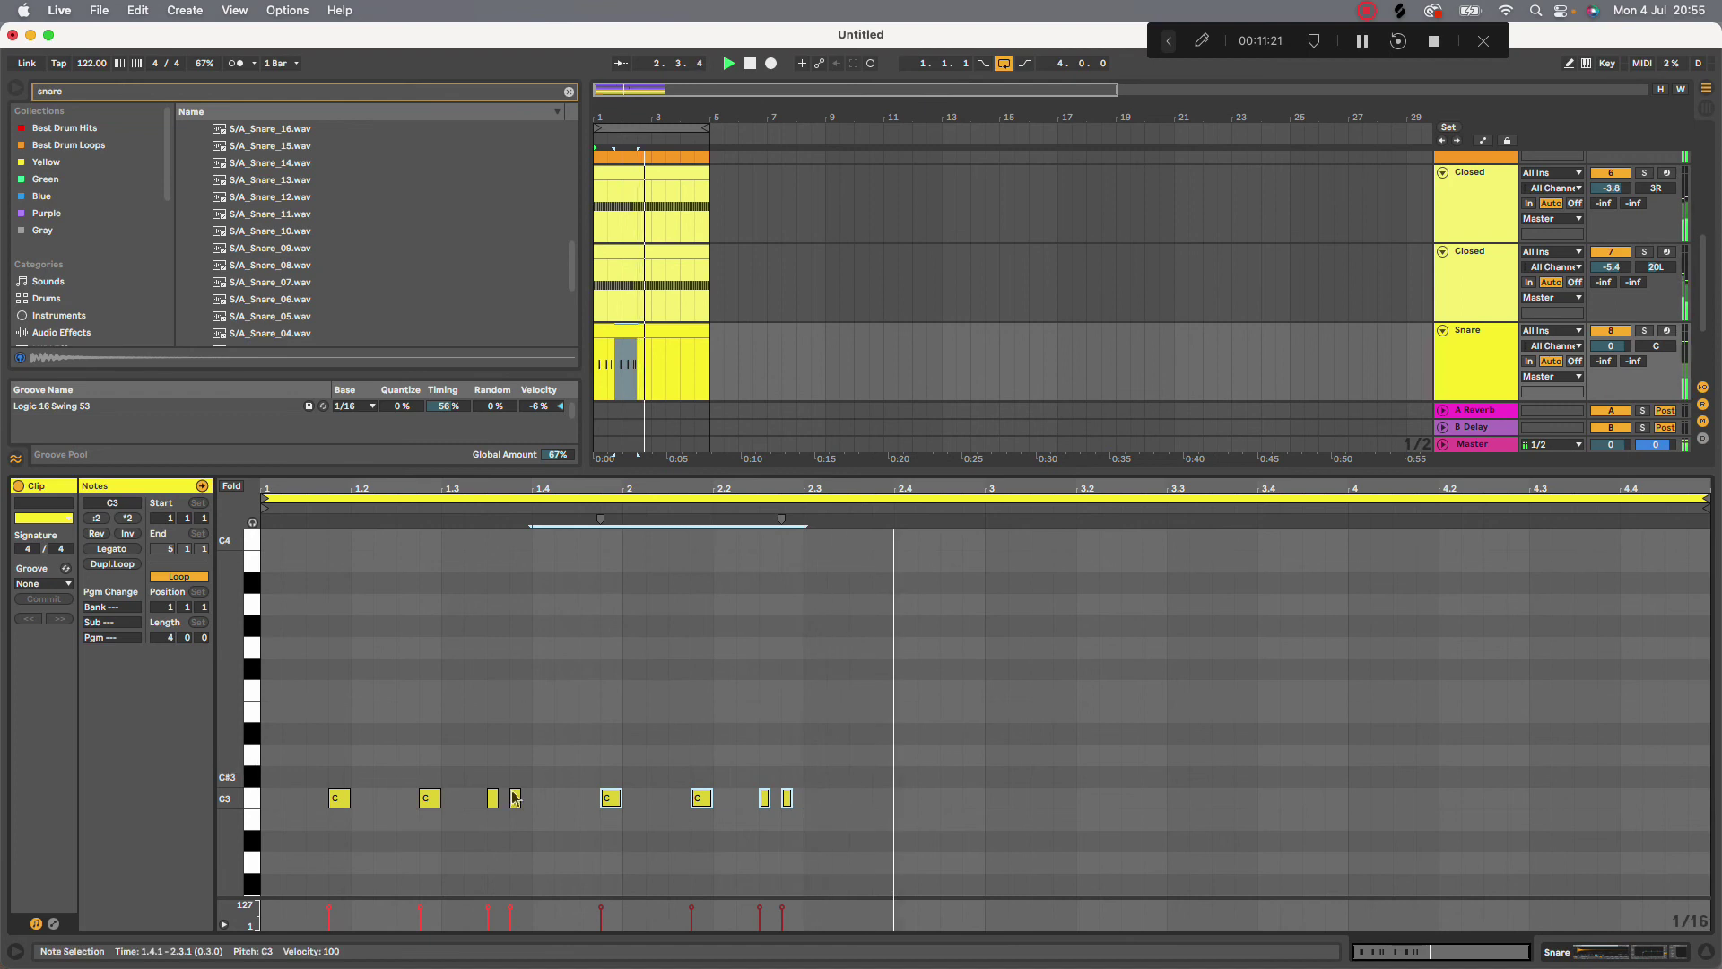
left_click_drag(613, 798, 635, 800)
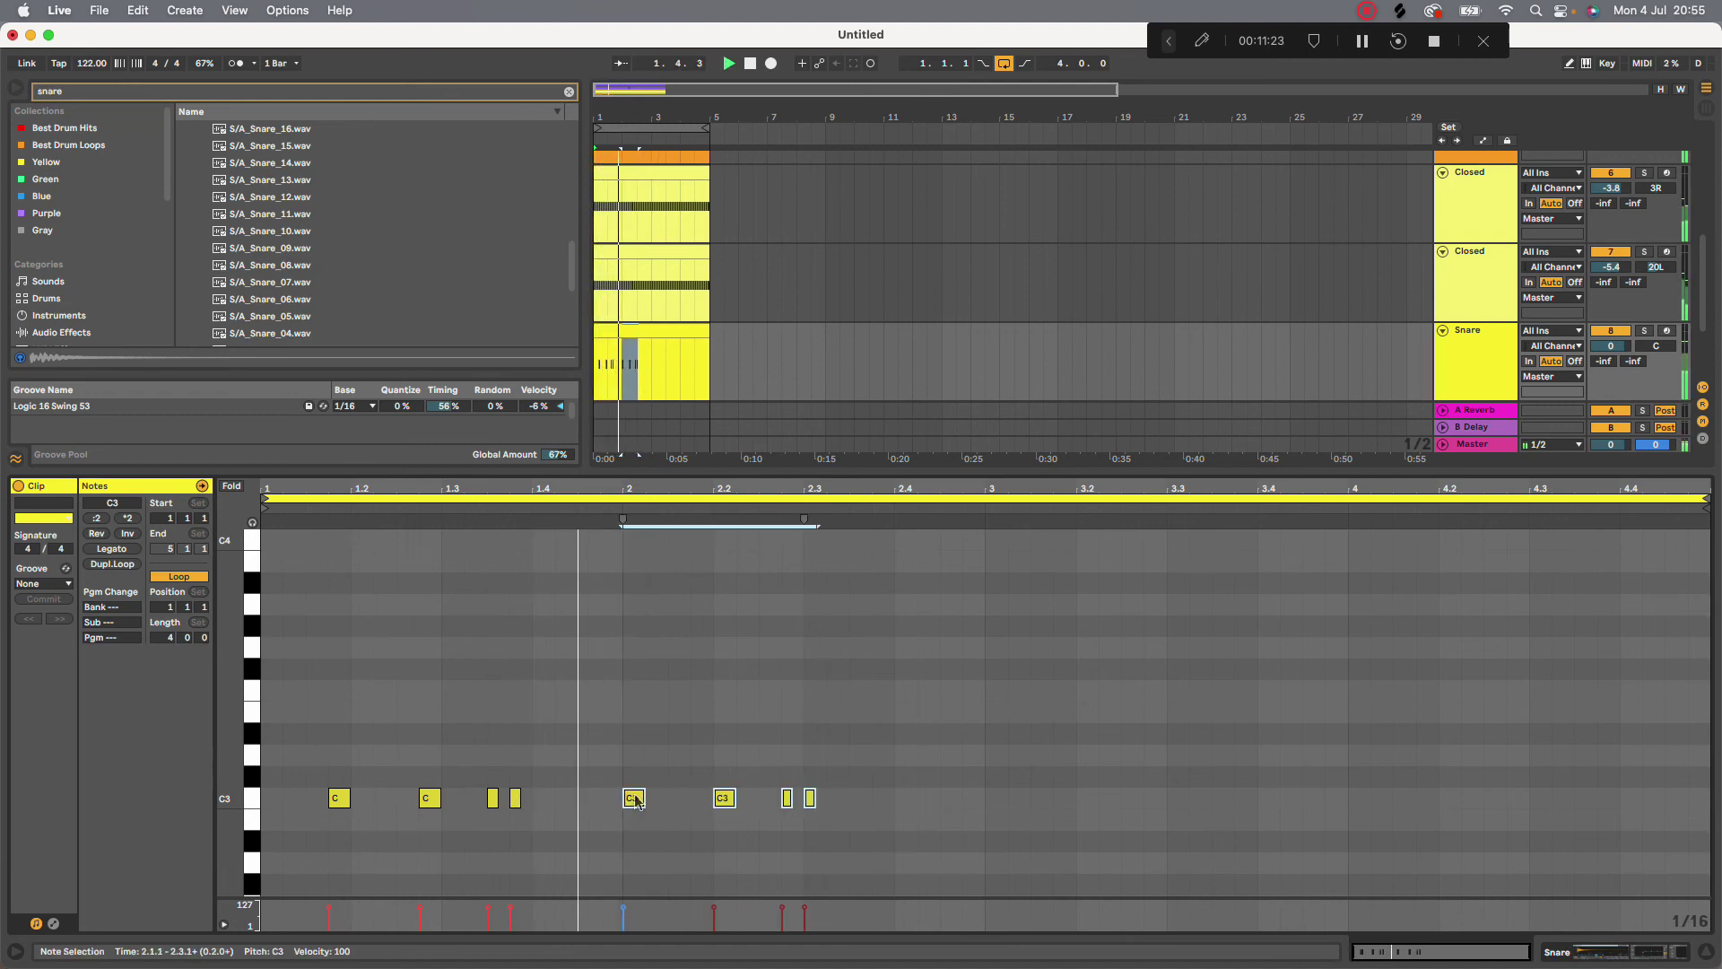
key("Right")
key("Right")
key("Right")
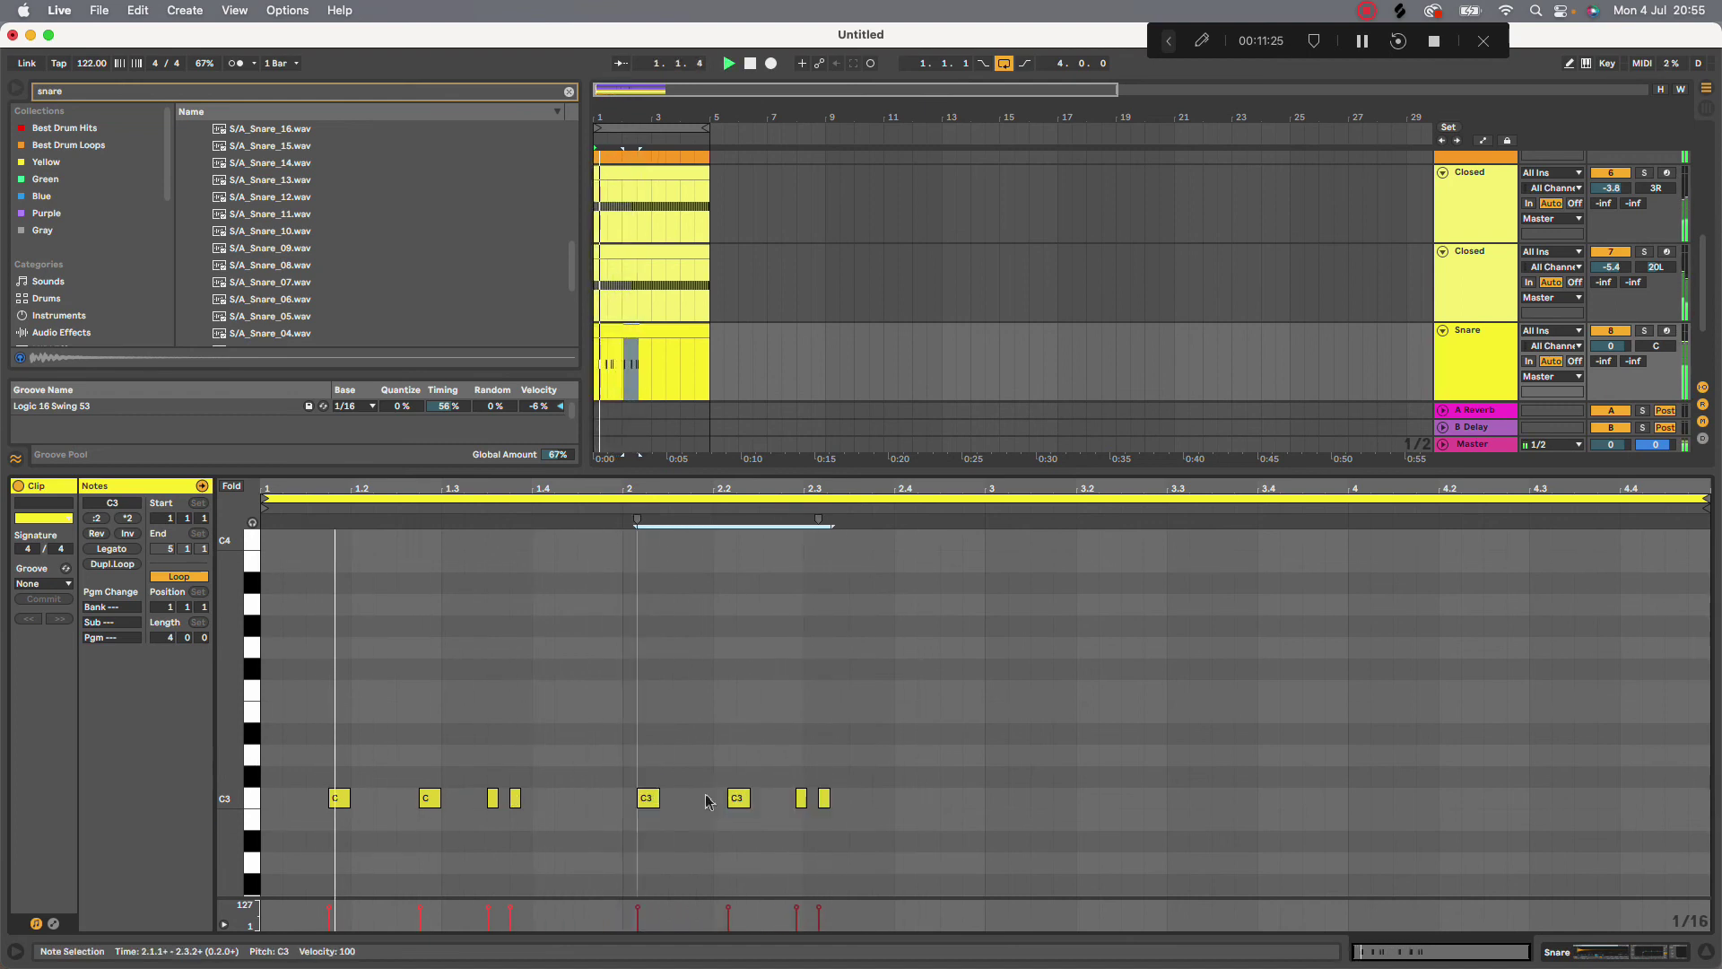
left_click(610, 800)
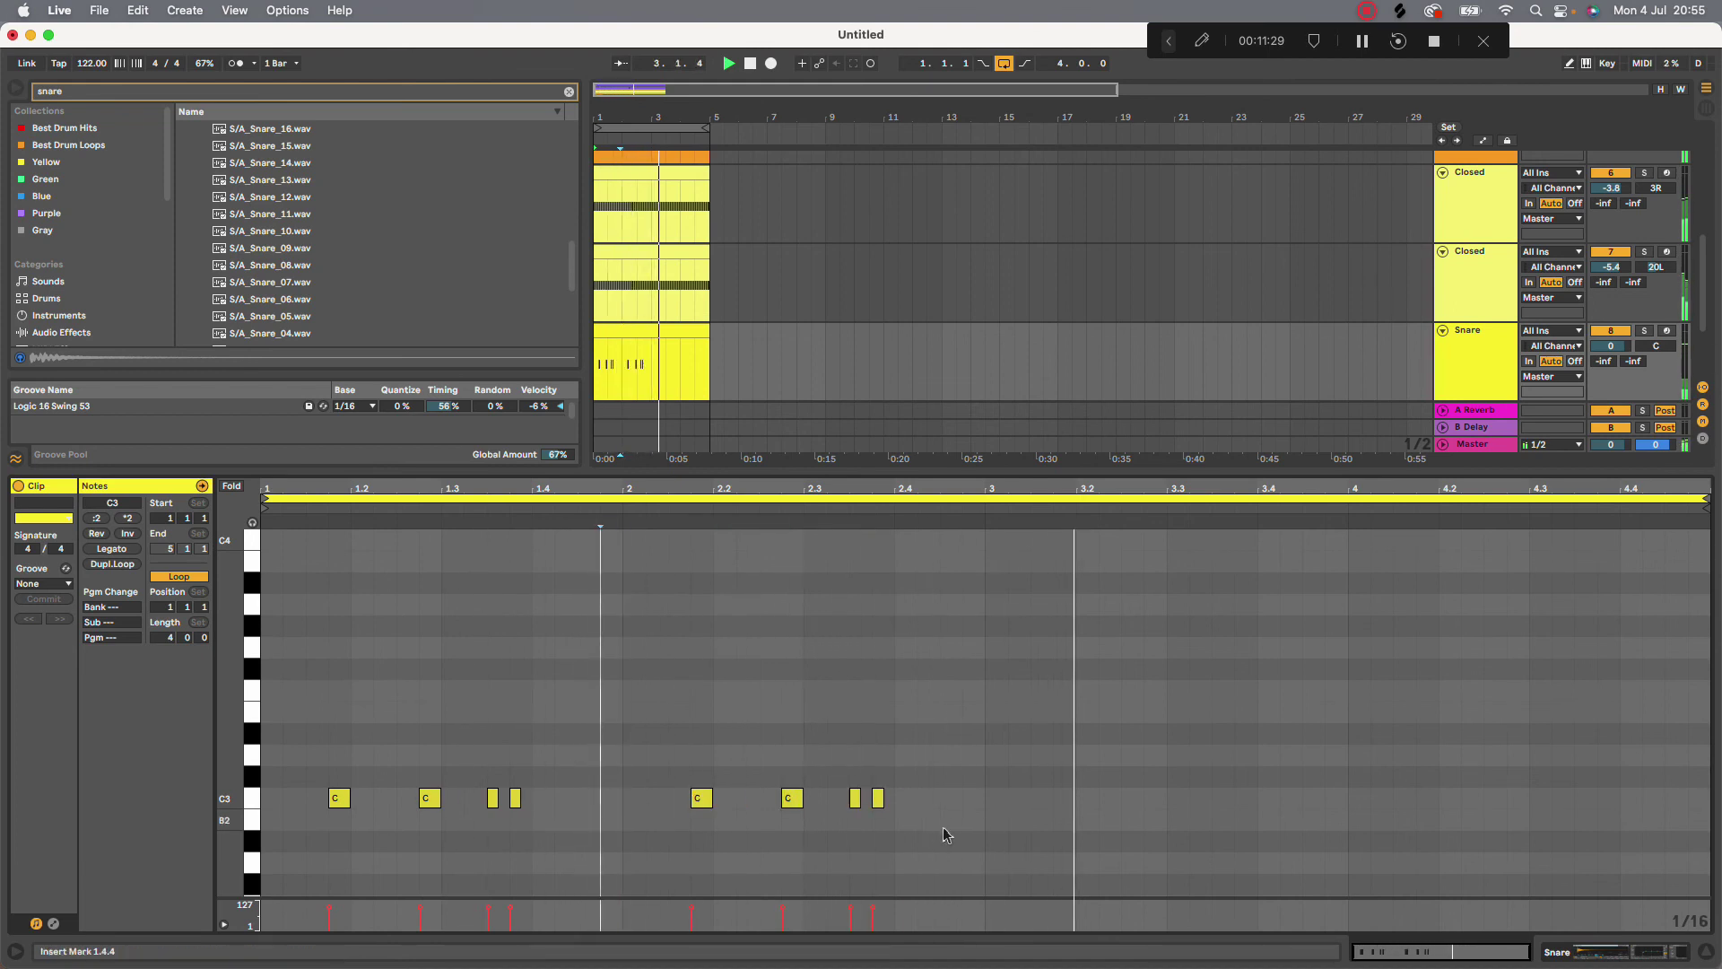
left_click(983, 831)
left_click_drag(986, 829, 627, 763)
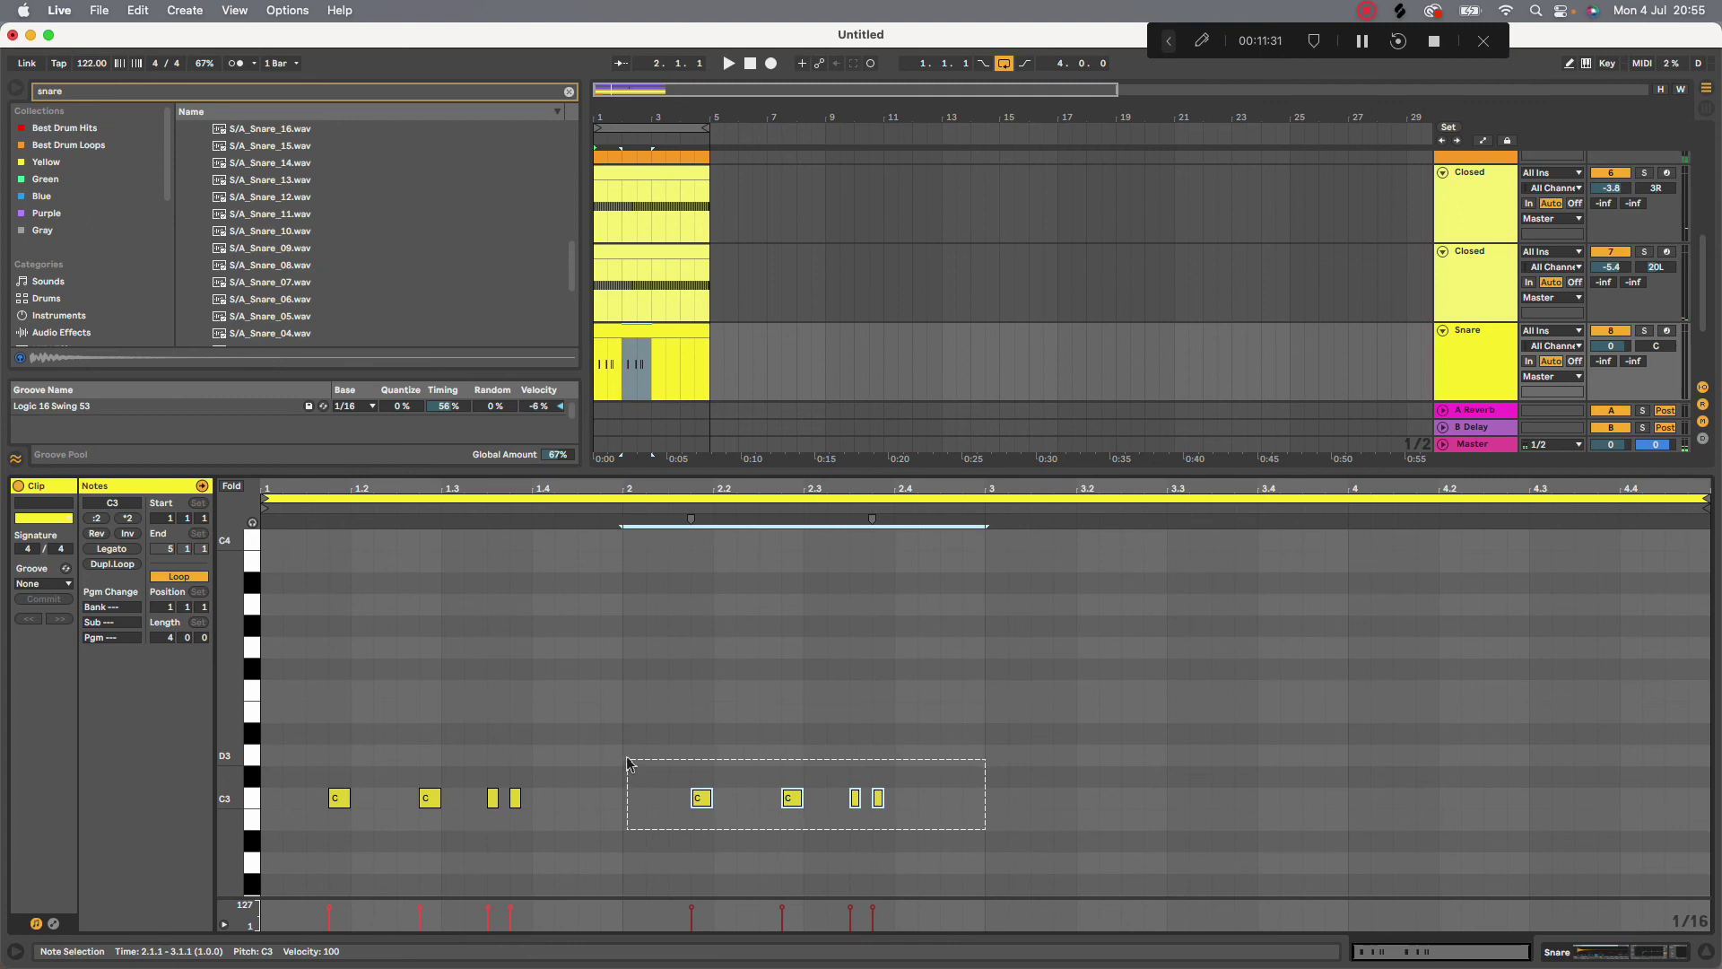
left_click_drag(617, 360, 599, 350)
key("super+d")
key("super+d")
key("super+d")
key("ctrl+z")
key("ctrl+z")
key("ctrl+z")
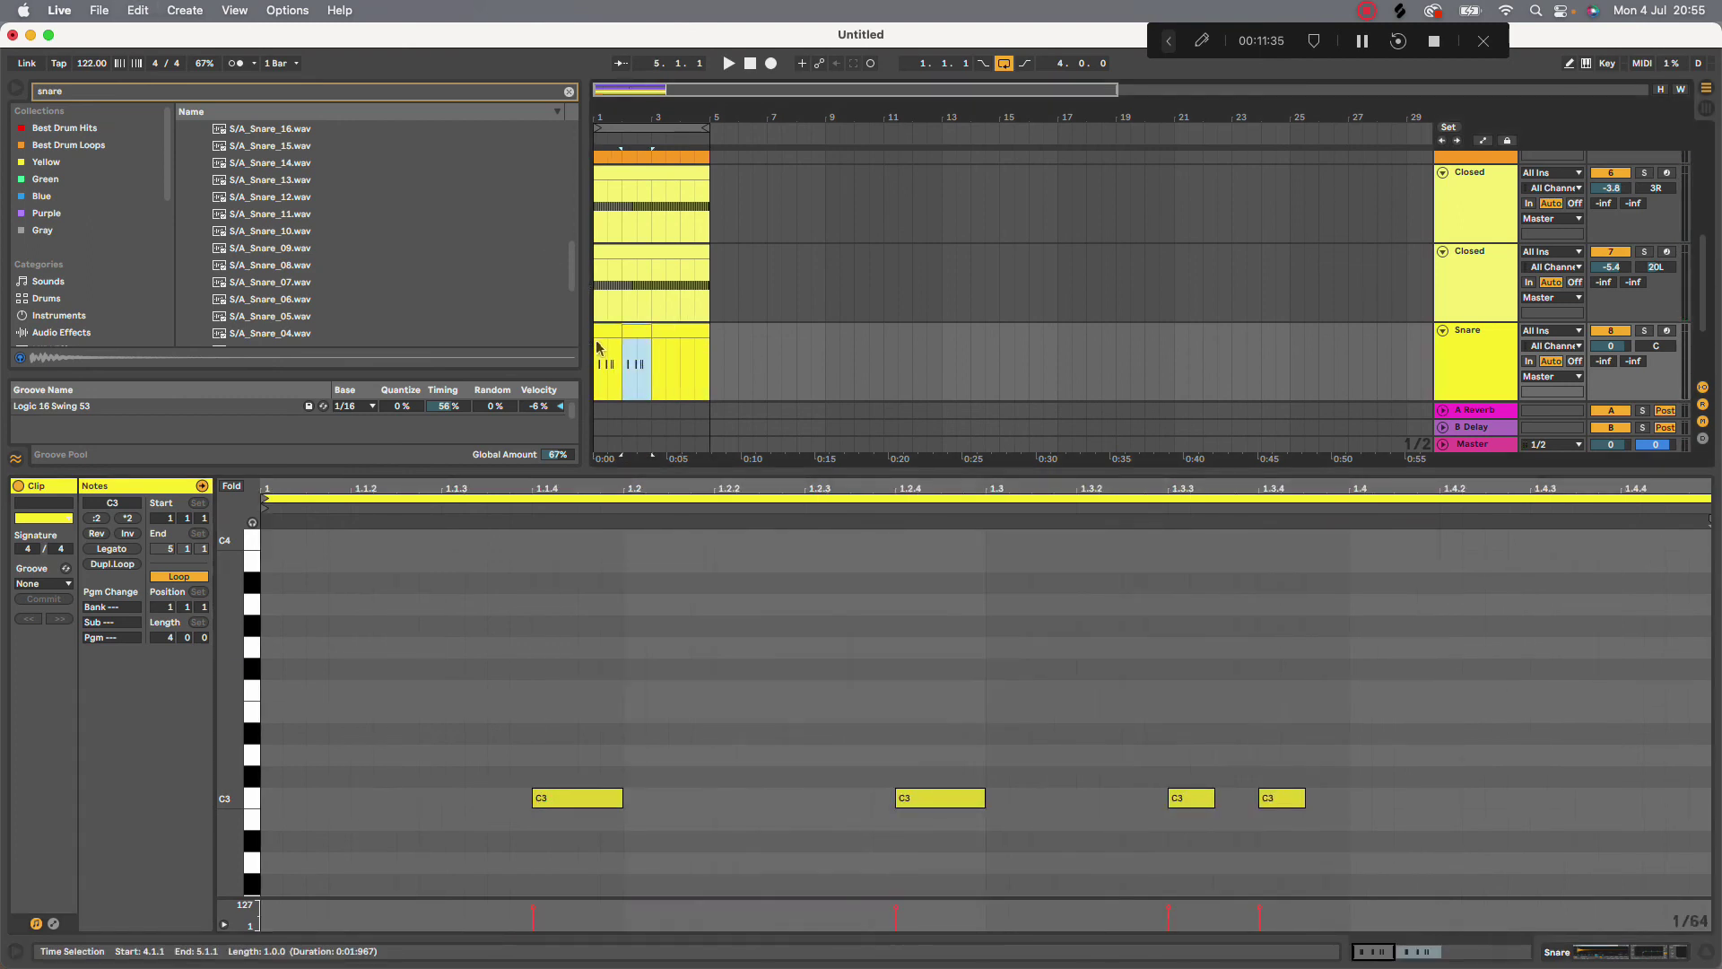
Insert a MIDI track below Snare, copy the Snare clip onto it, and reopen the original clip
scroll(731, 364, "down", 3)
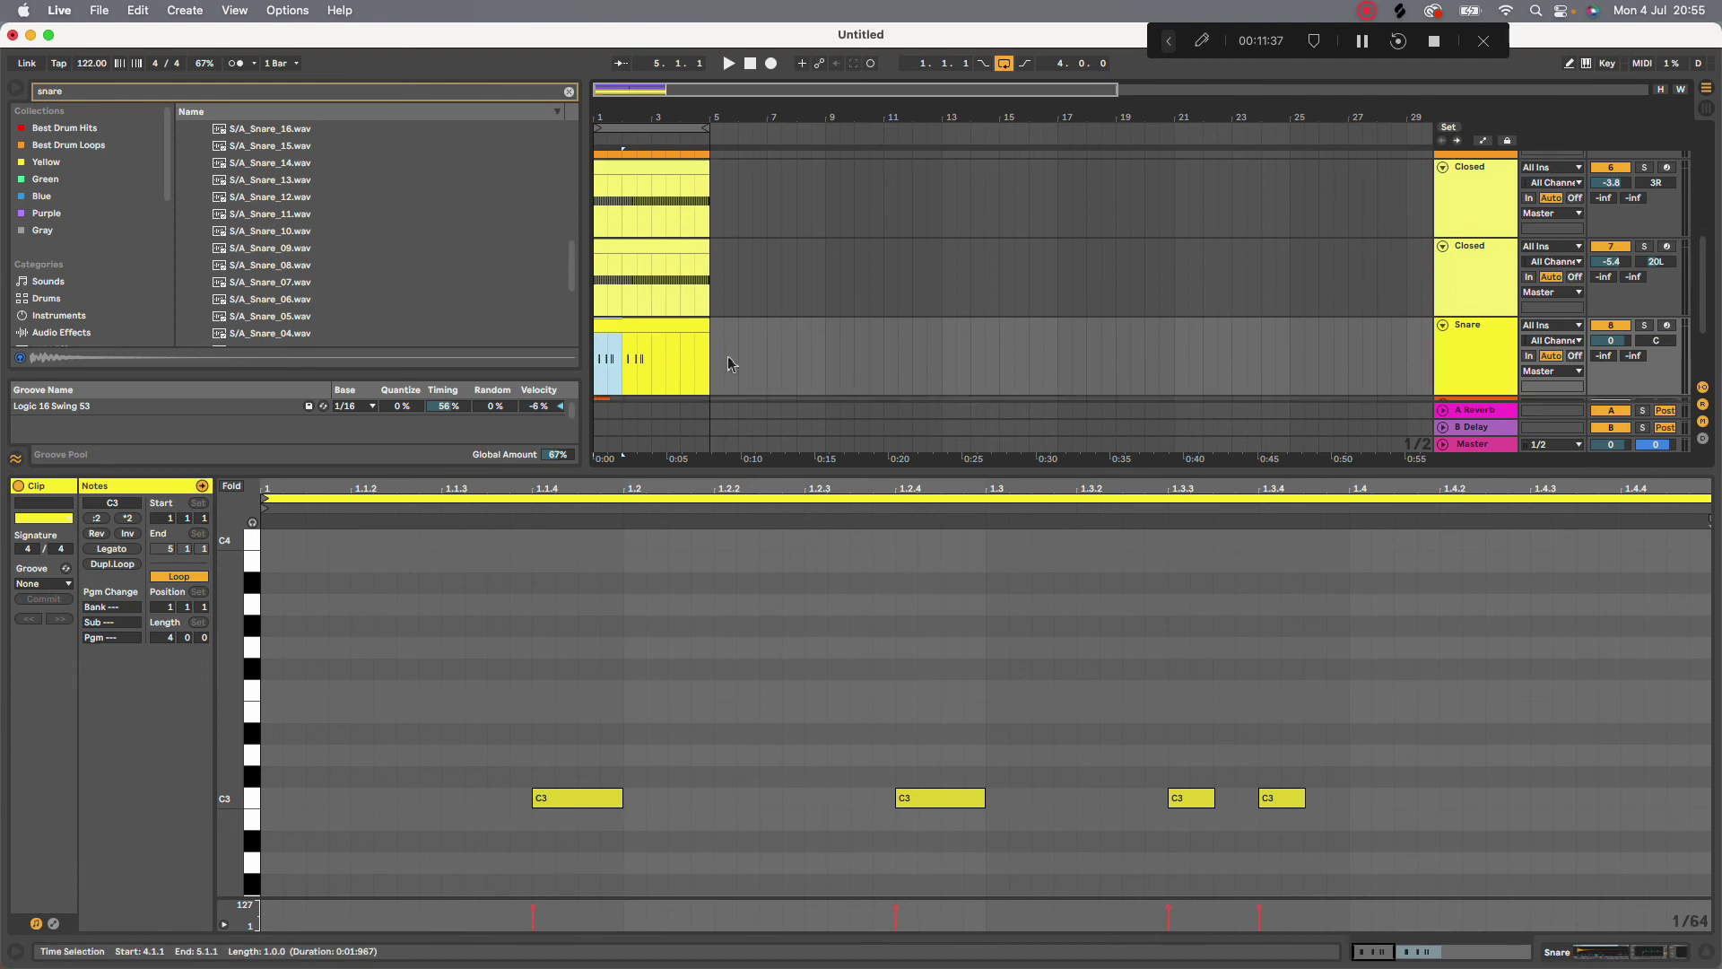
right_click(1505, 261)
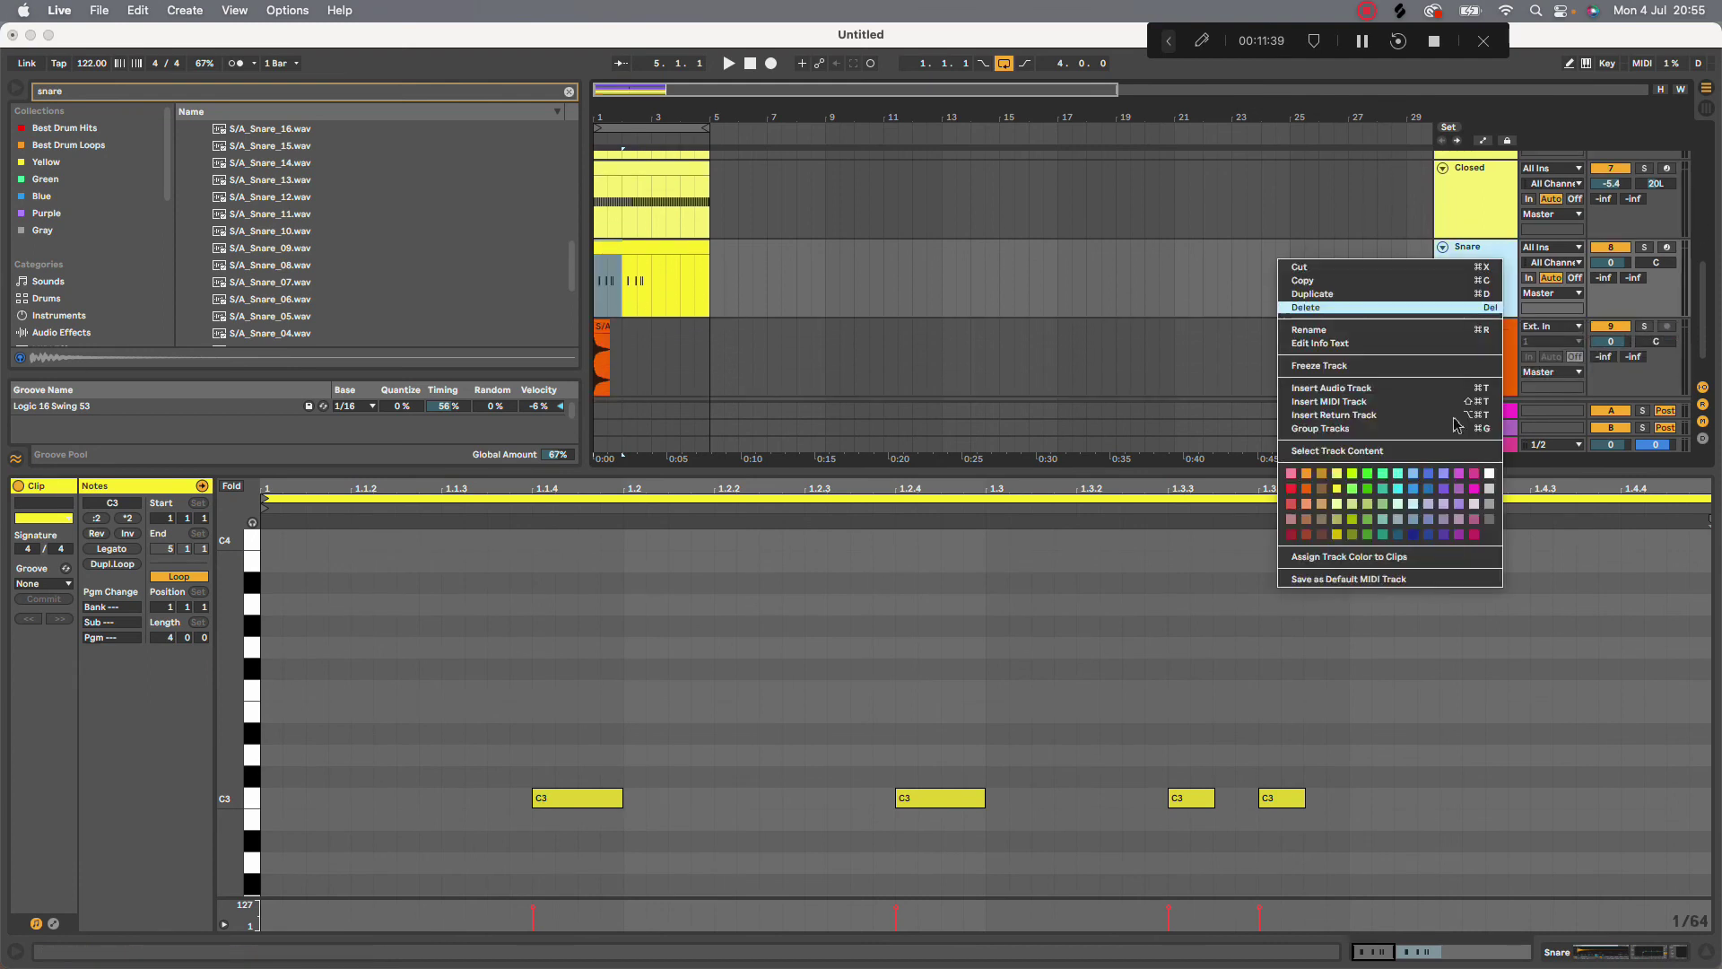
left_click(1400, 409)
left_click_drag(614, 249, 616, 319)
left_click(617, 248)
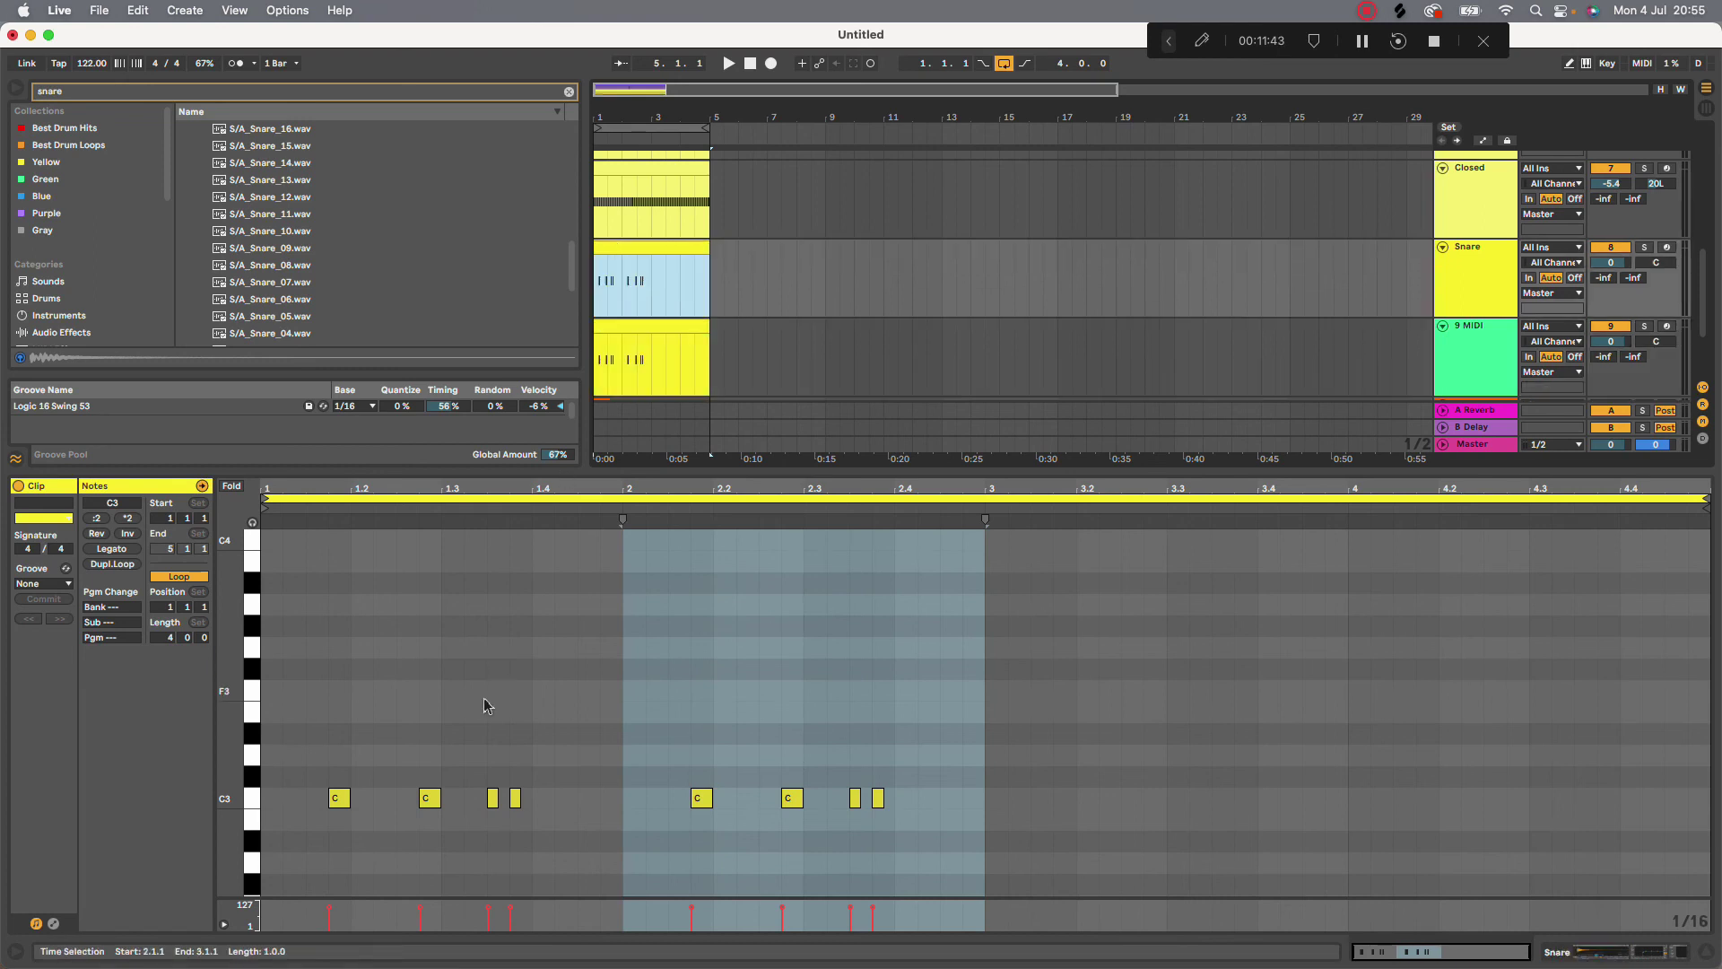
Delete the paired short notes in bars 1 and 2 of the Snare clip, and duplicate those two bars into bars 3 and 4
left_click_drag(487, 702, 529, 821)
key("Delete")
left_click_drag(810, 738, 982, 867)
key("Delete")
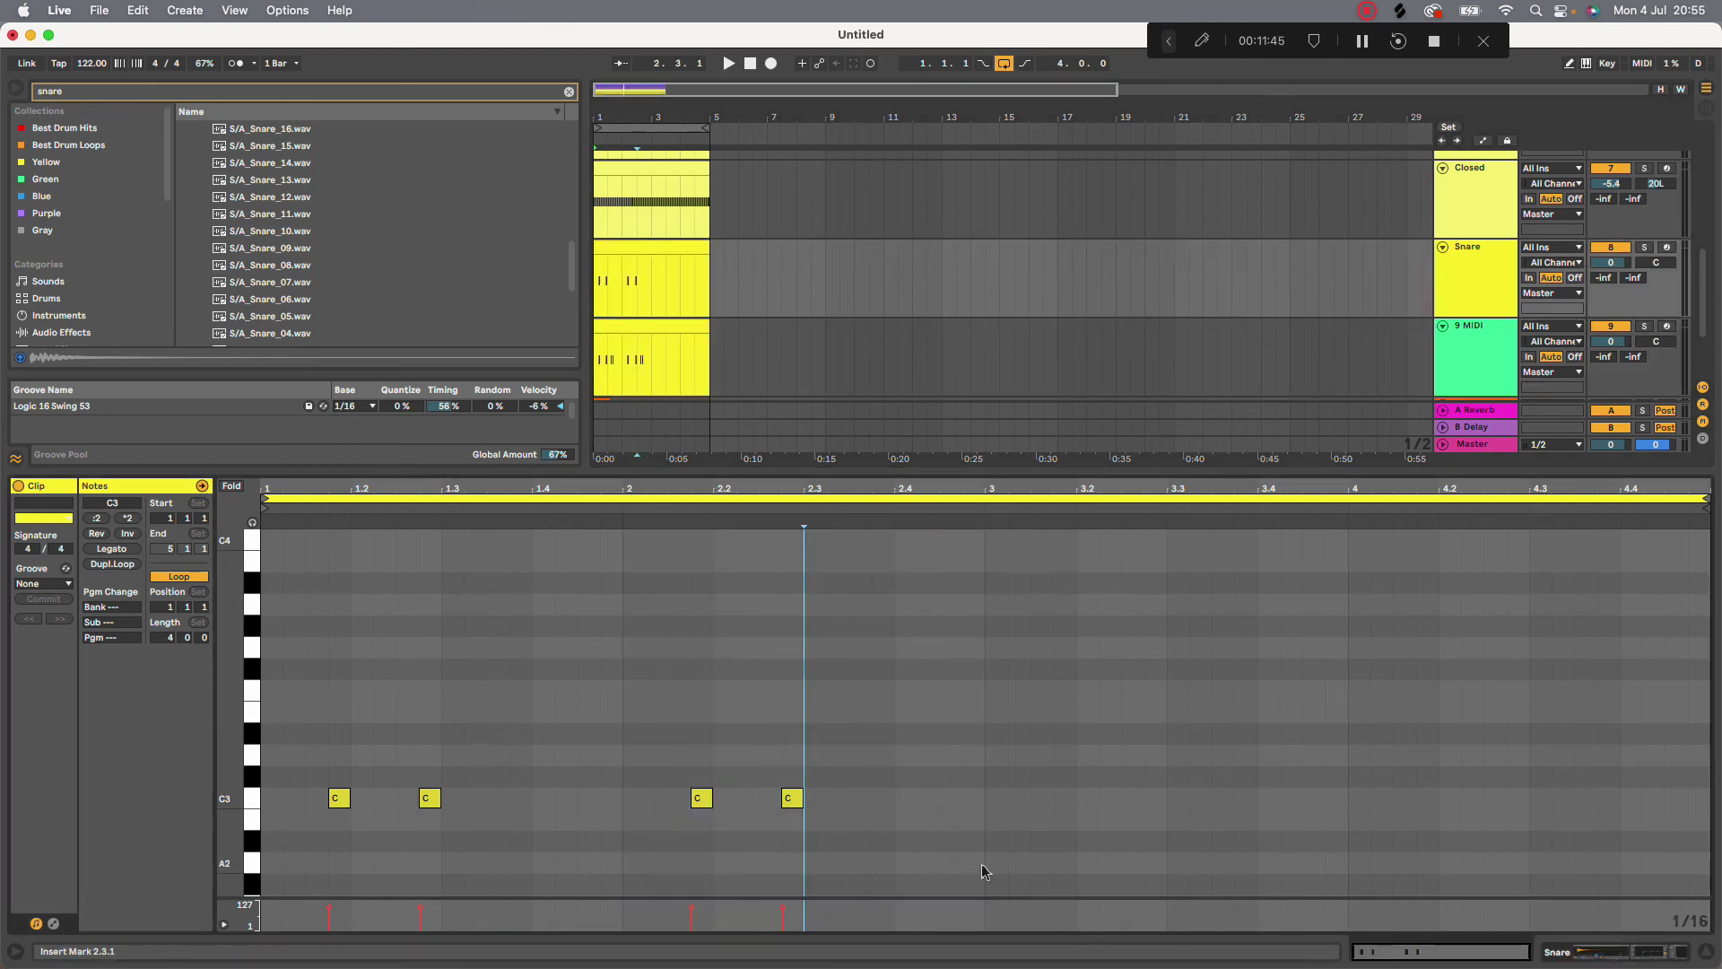
left_click_drag(664, 301, 598, 272)
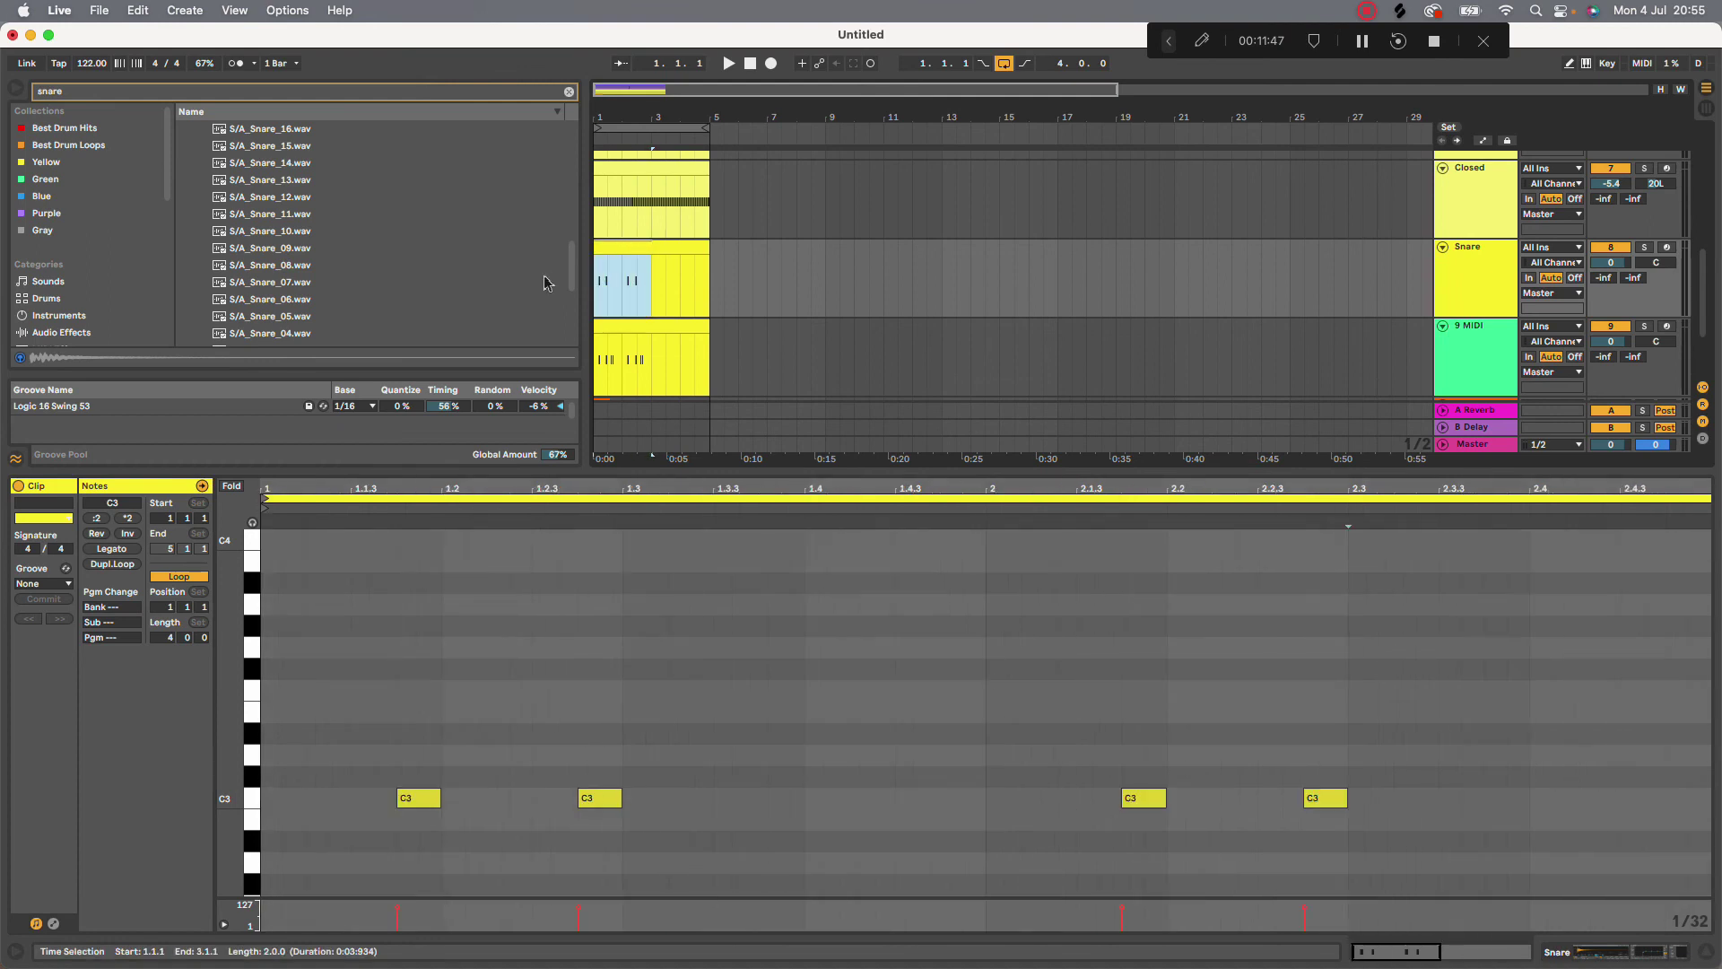
key("super+d")
Delete the longer notes from the copied clip on the 9 MIDI track, keeping only the paired short hits in bars 1 and 2
left_click(609, 341)
left_click_drag(307, 712, 446, 849)
key("Delete")
left_click_drag(668, 758, 806, 857)
key("Delete")
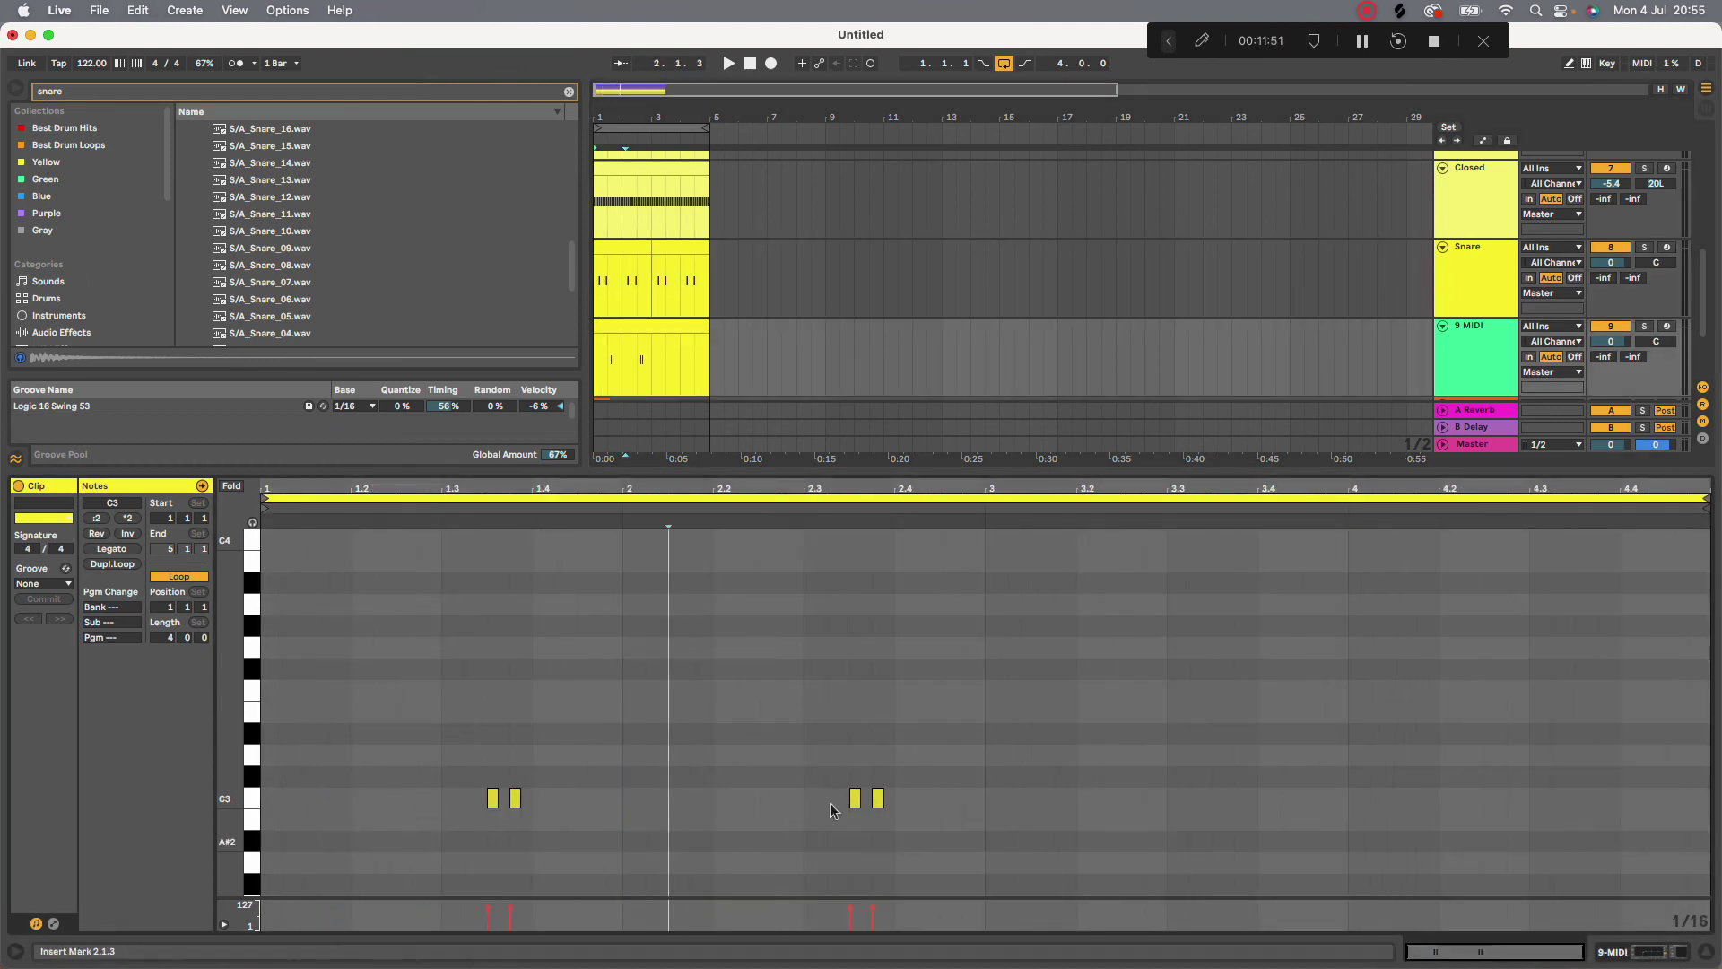
left_click(1481, 351)
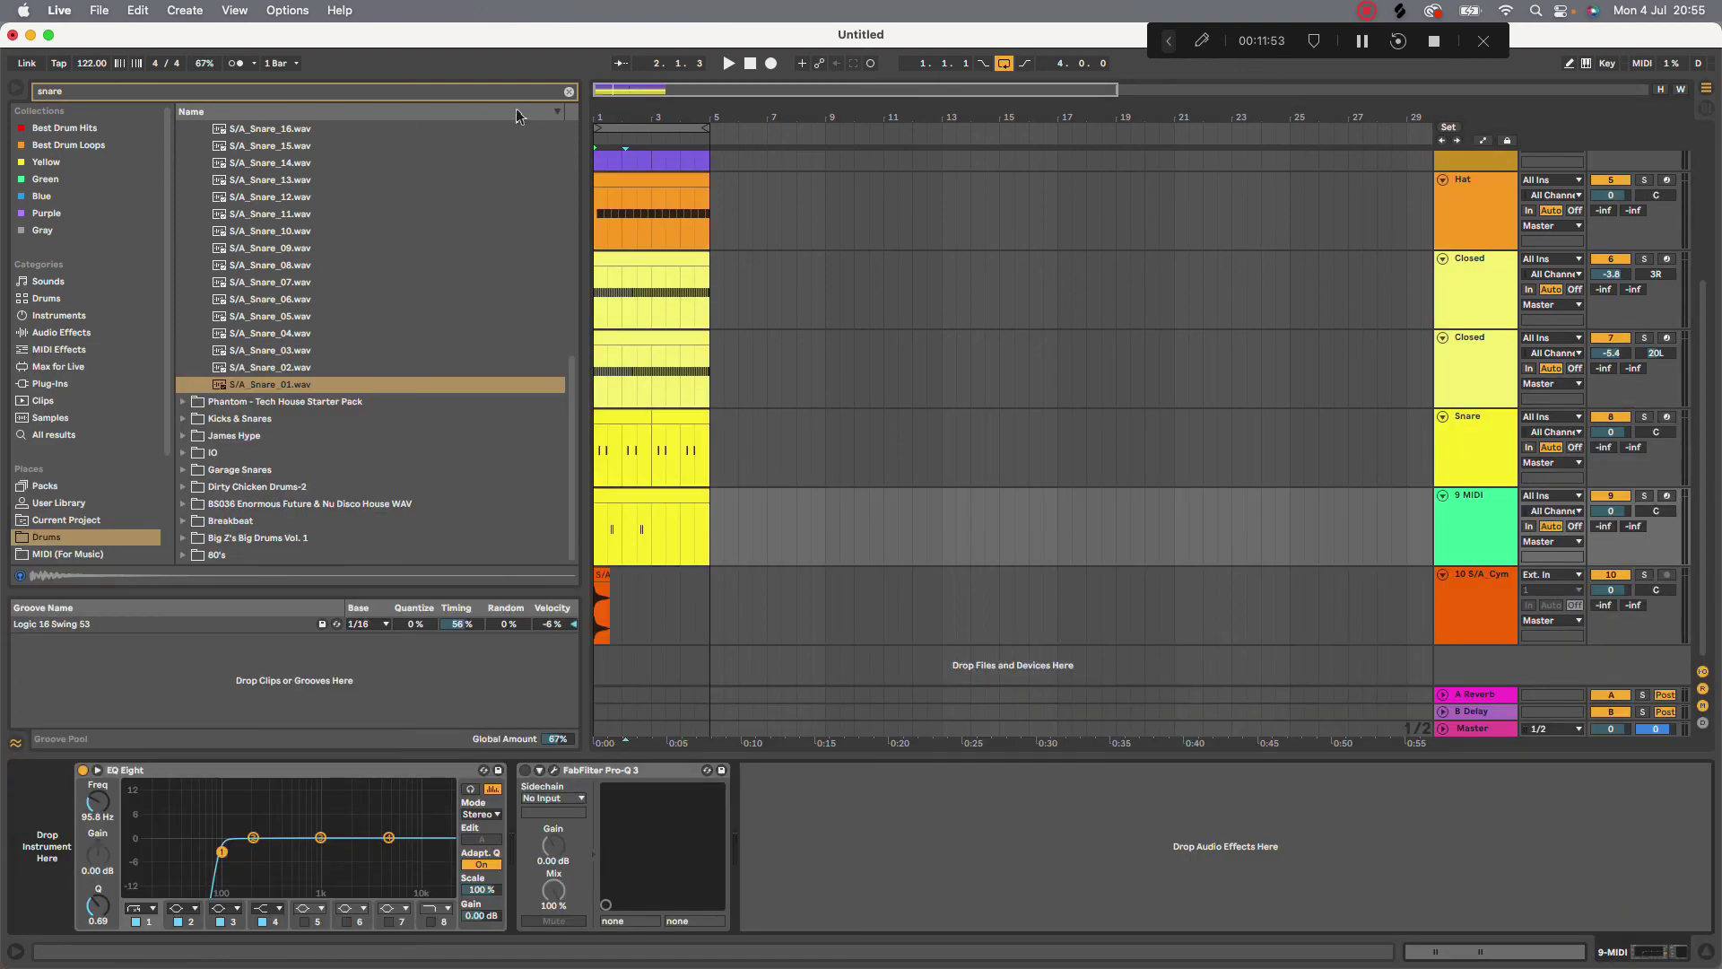
Close the Snare/Claps folder, clear the snare search, and open the Perc folder of the Smith & Anthony Ultimate House Kit
left_click(350, 279)
left_click(348, 226)
scroll(350, 226, "up", 10)
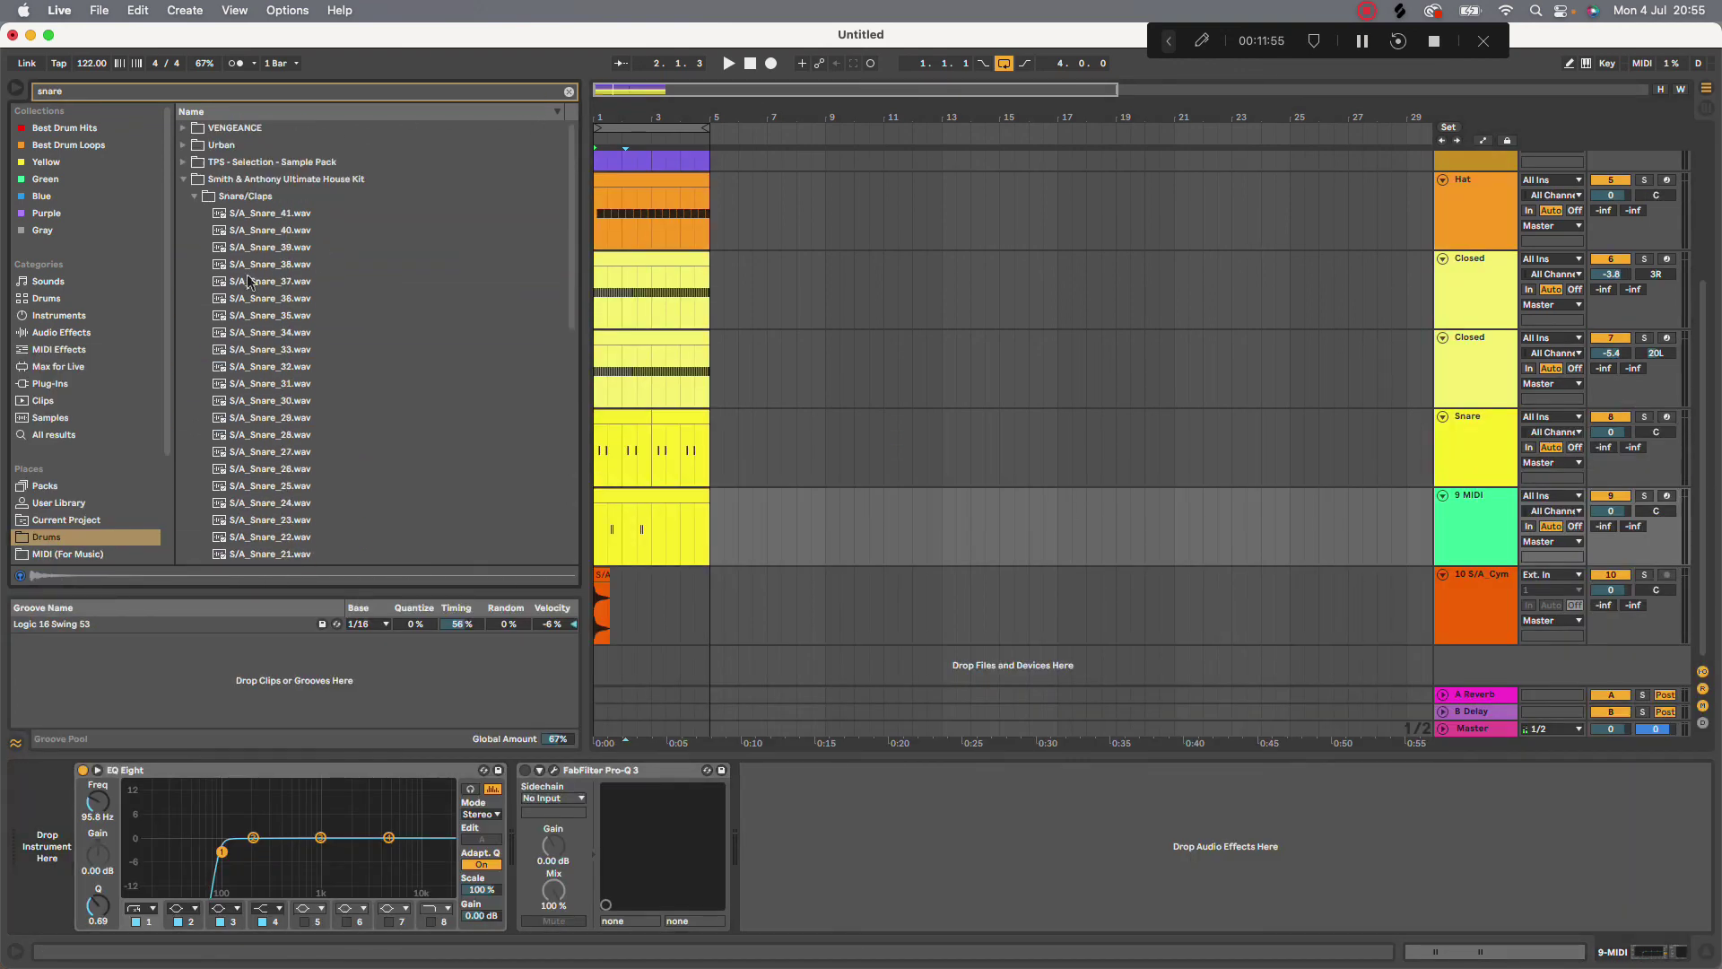
left_click(196, 196)
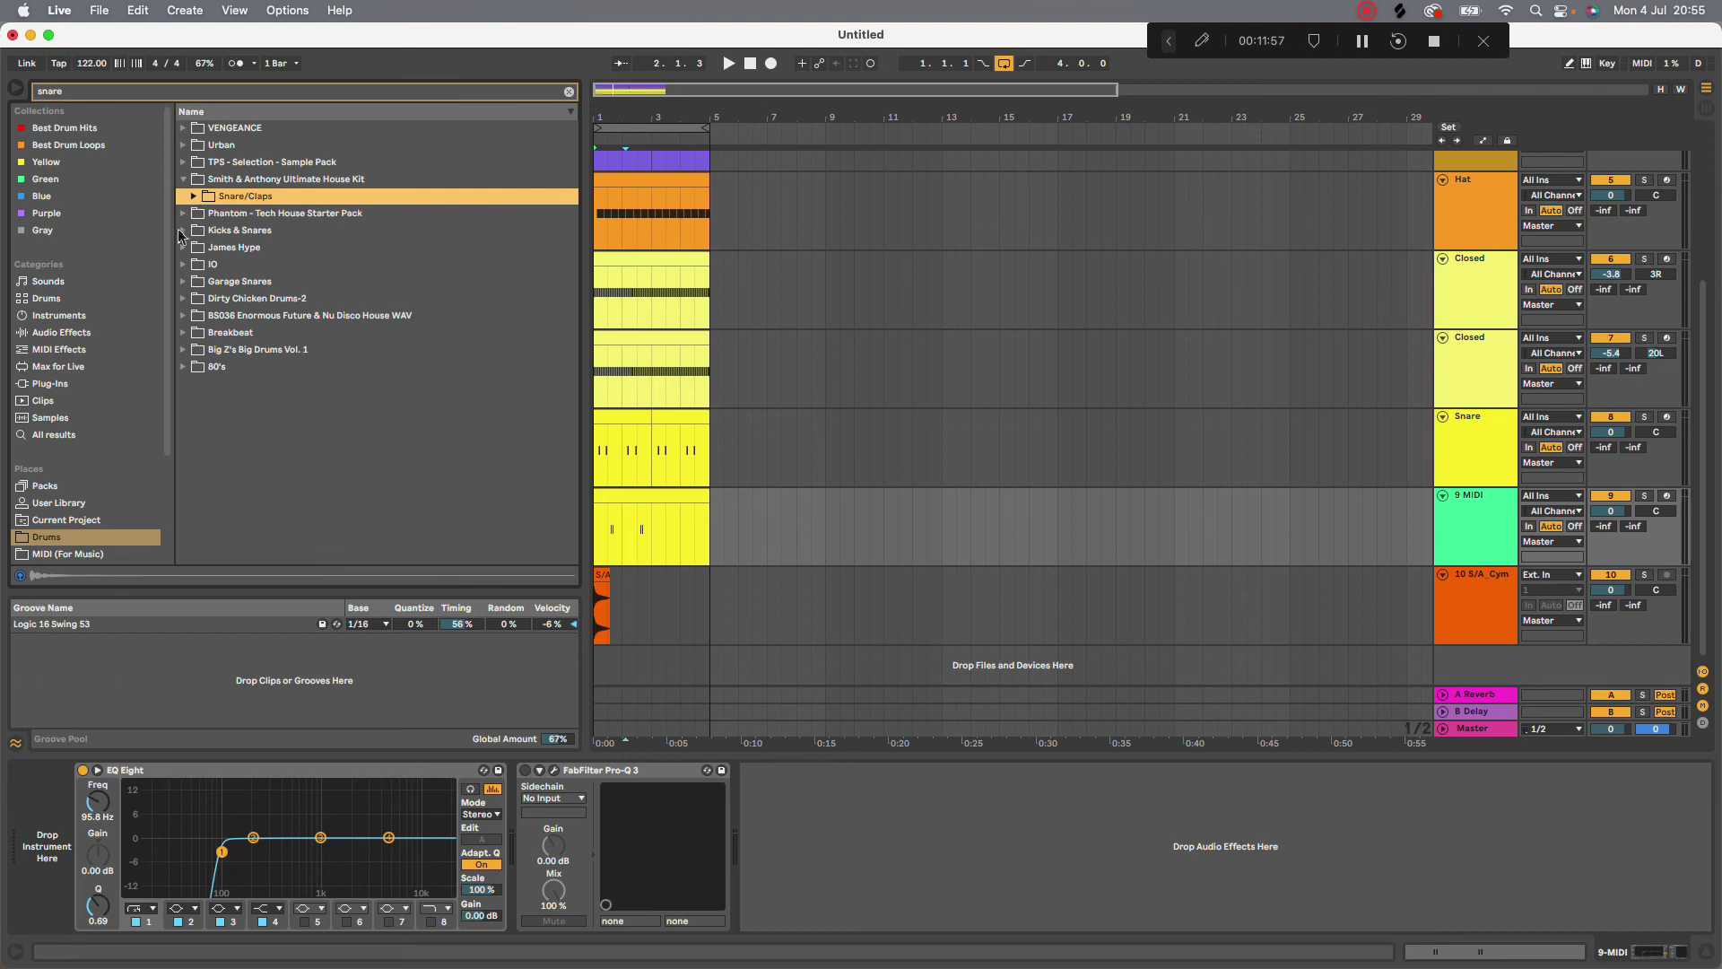
left_click(568, 92)
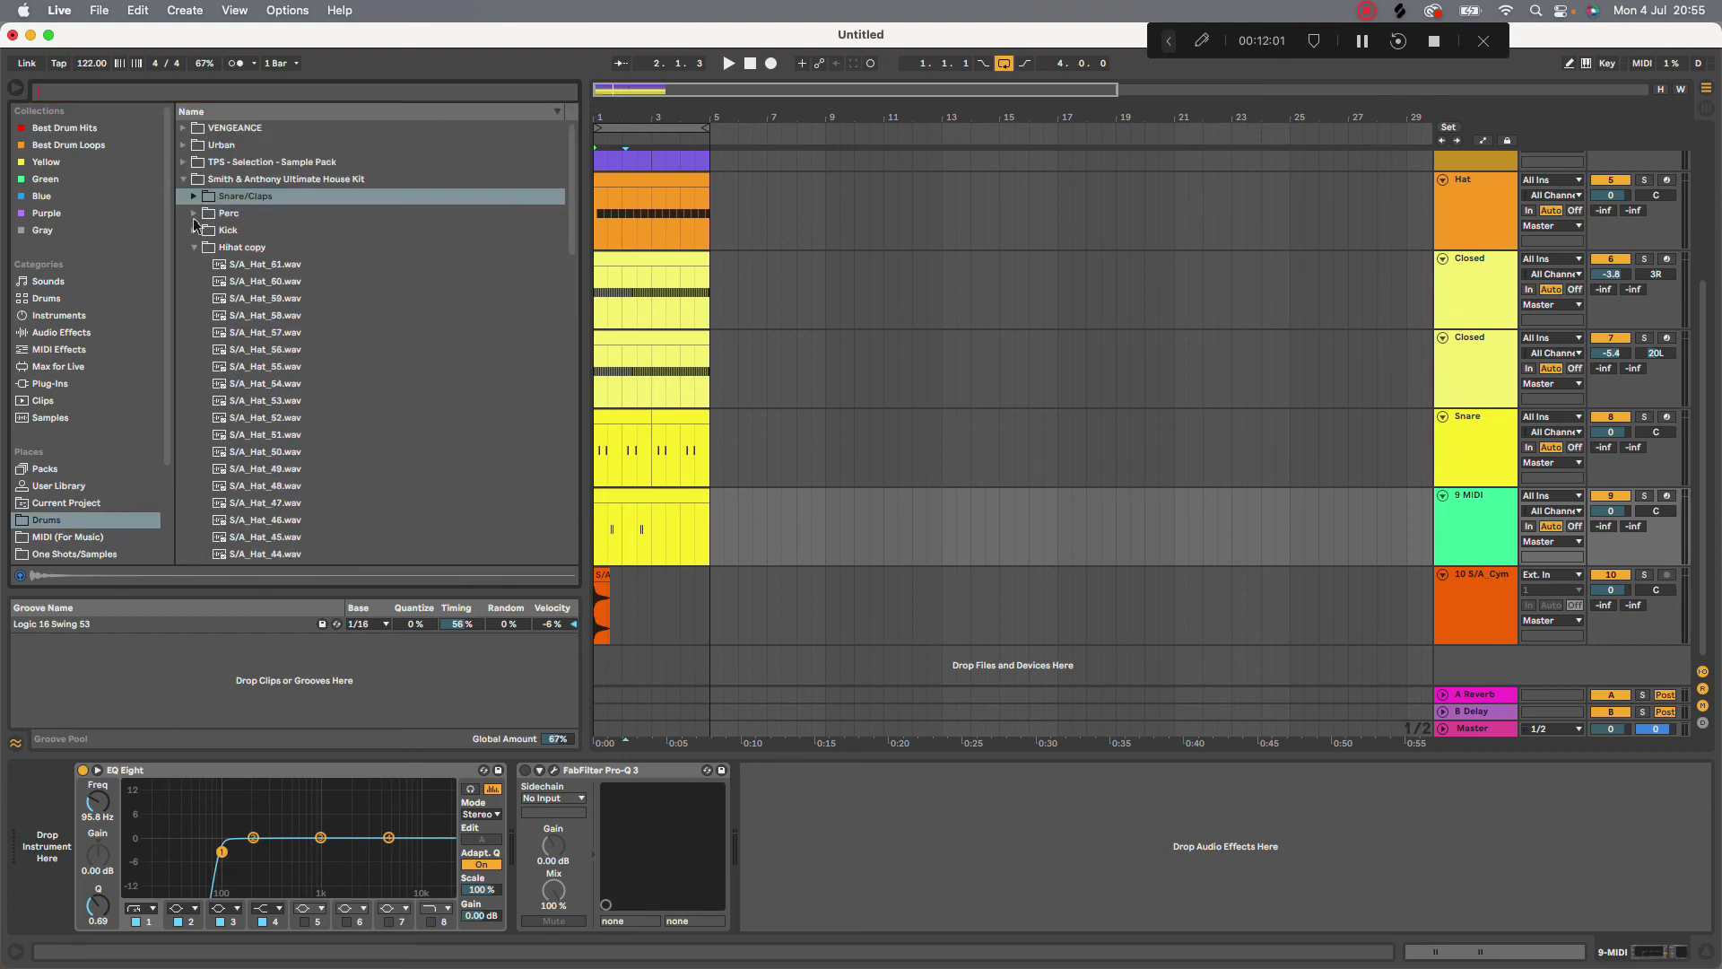
left_click(194, 214)
Audition several percussion one-shots, load S/A_Perc_38.wav onto the 9 MIDI track, and play the loop
left_click(242, 266)
left_click(273, 332)
left_click(301, 384)
left_click(323, 315)
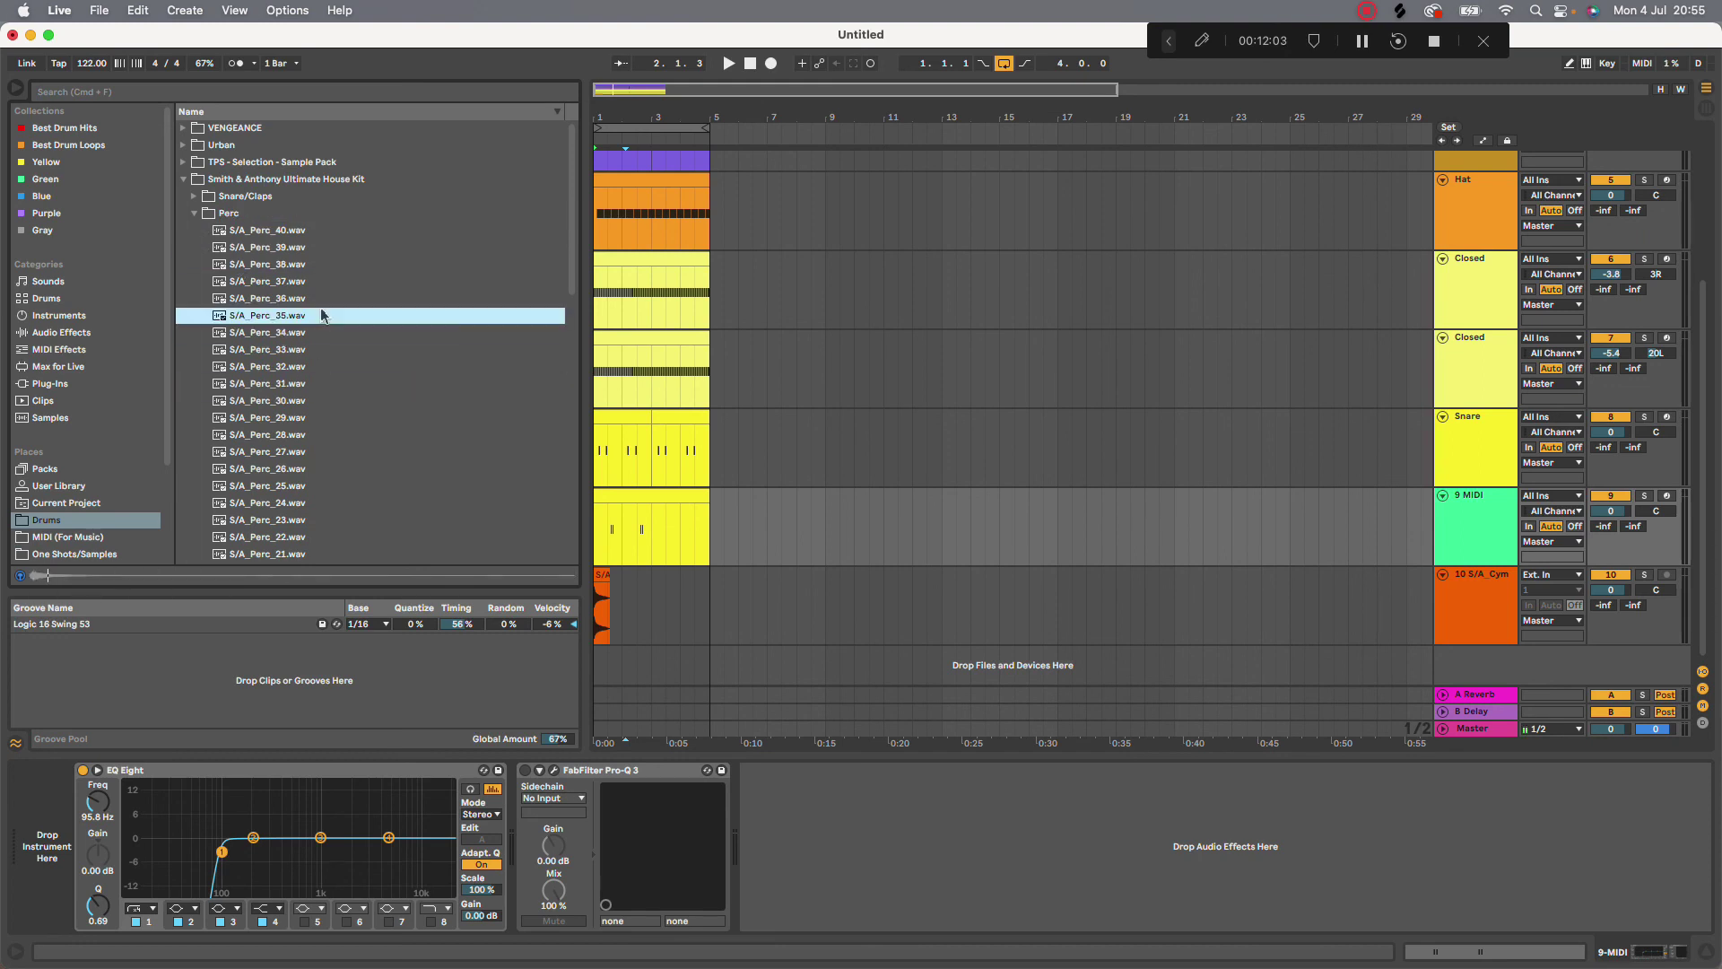
left_click(318, 299)
left_click(314, 283)
left_click(312, 265)
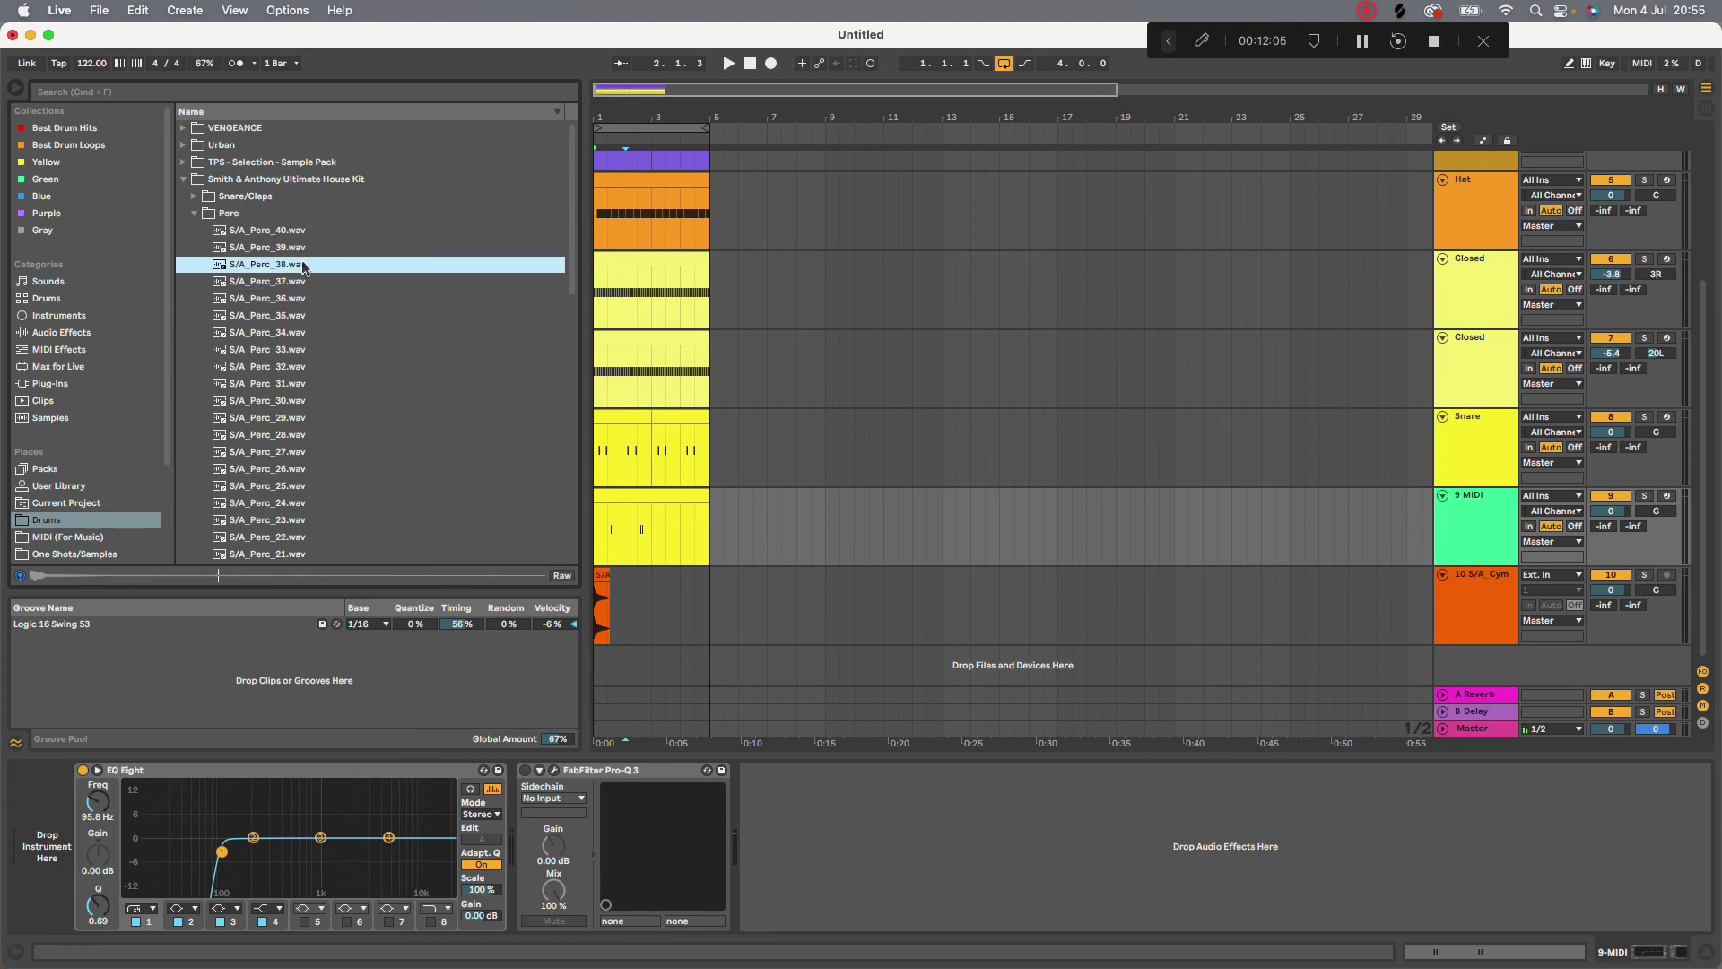
double_click(303, 265)
key("space")
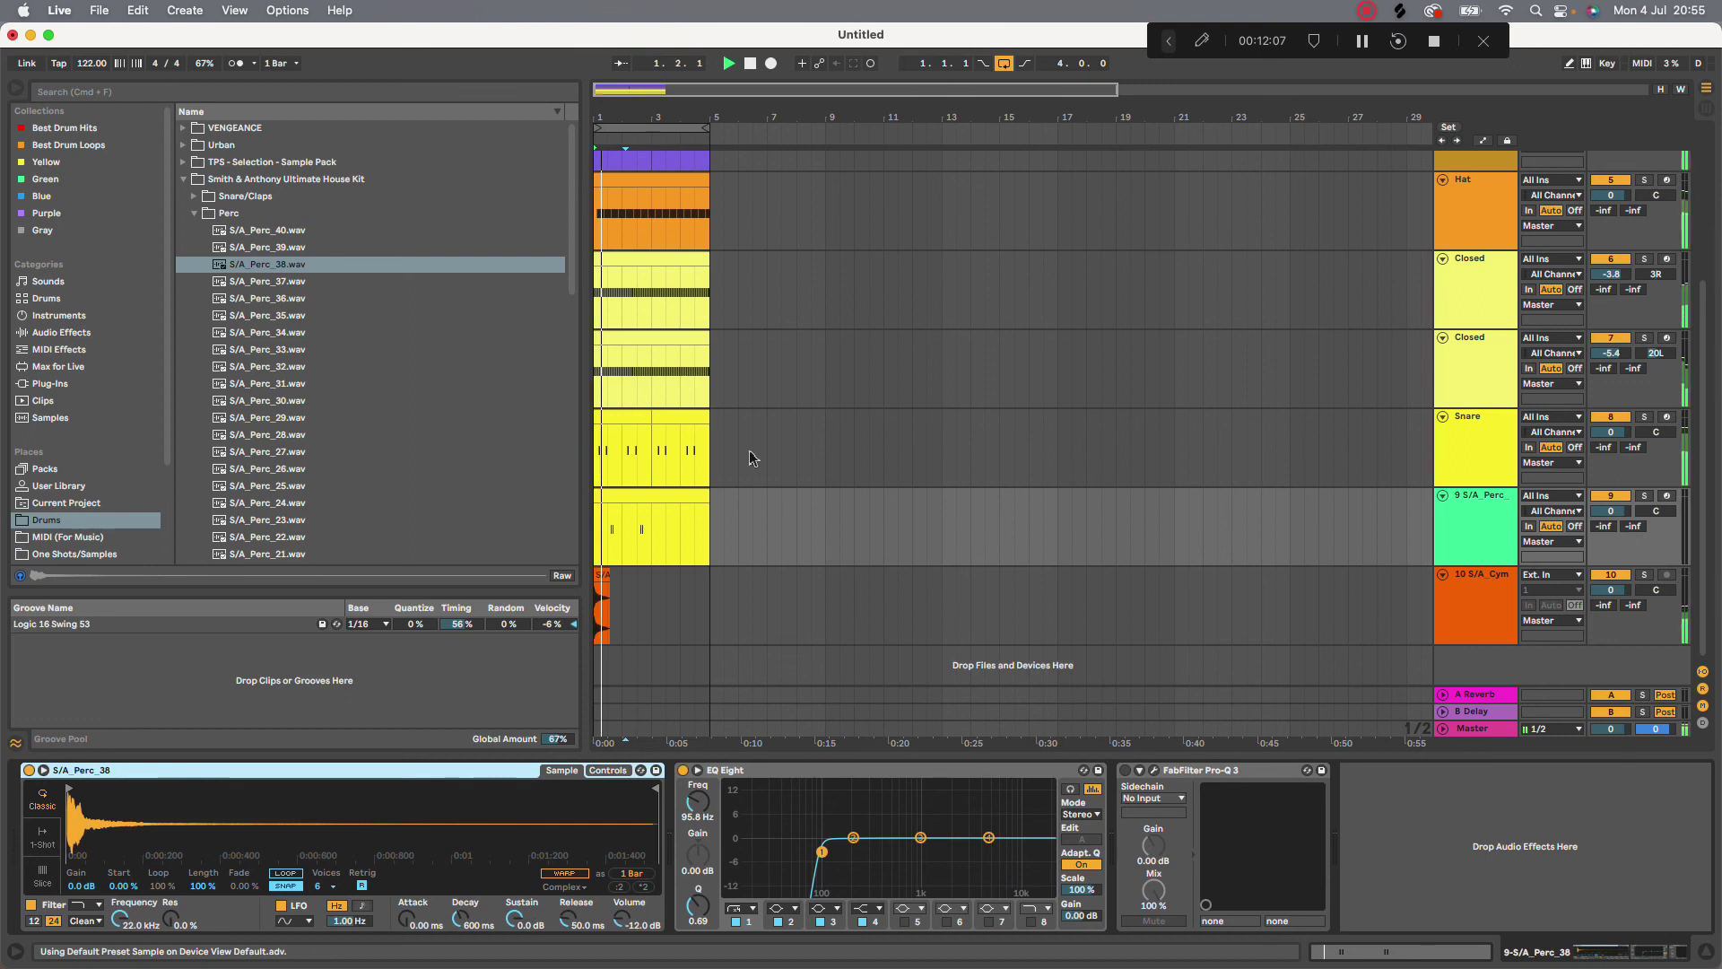
Stop playback, select the four paired hits in the percussion track's clip, and return to the track's devices
key("space")
double_click(622, 496)
left_click_drag(478, 745, 897, 798)
double_click(1494, 355)
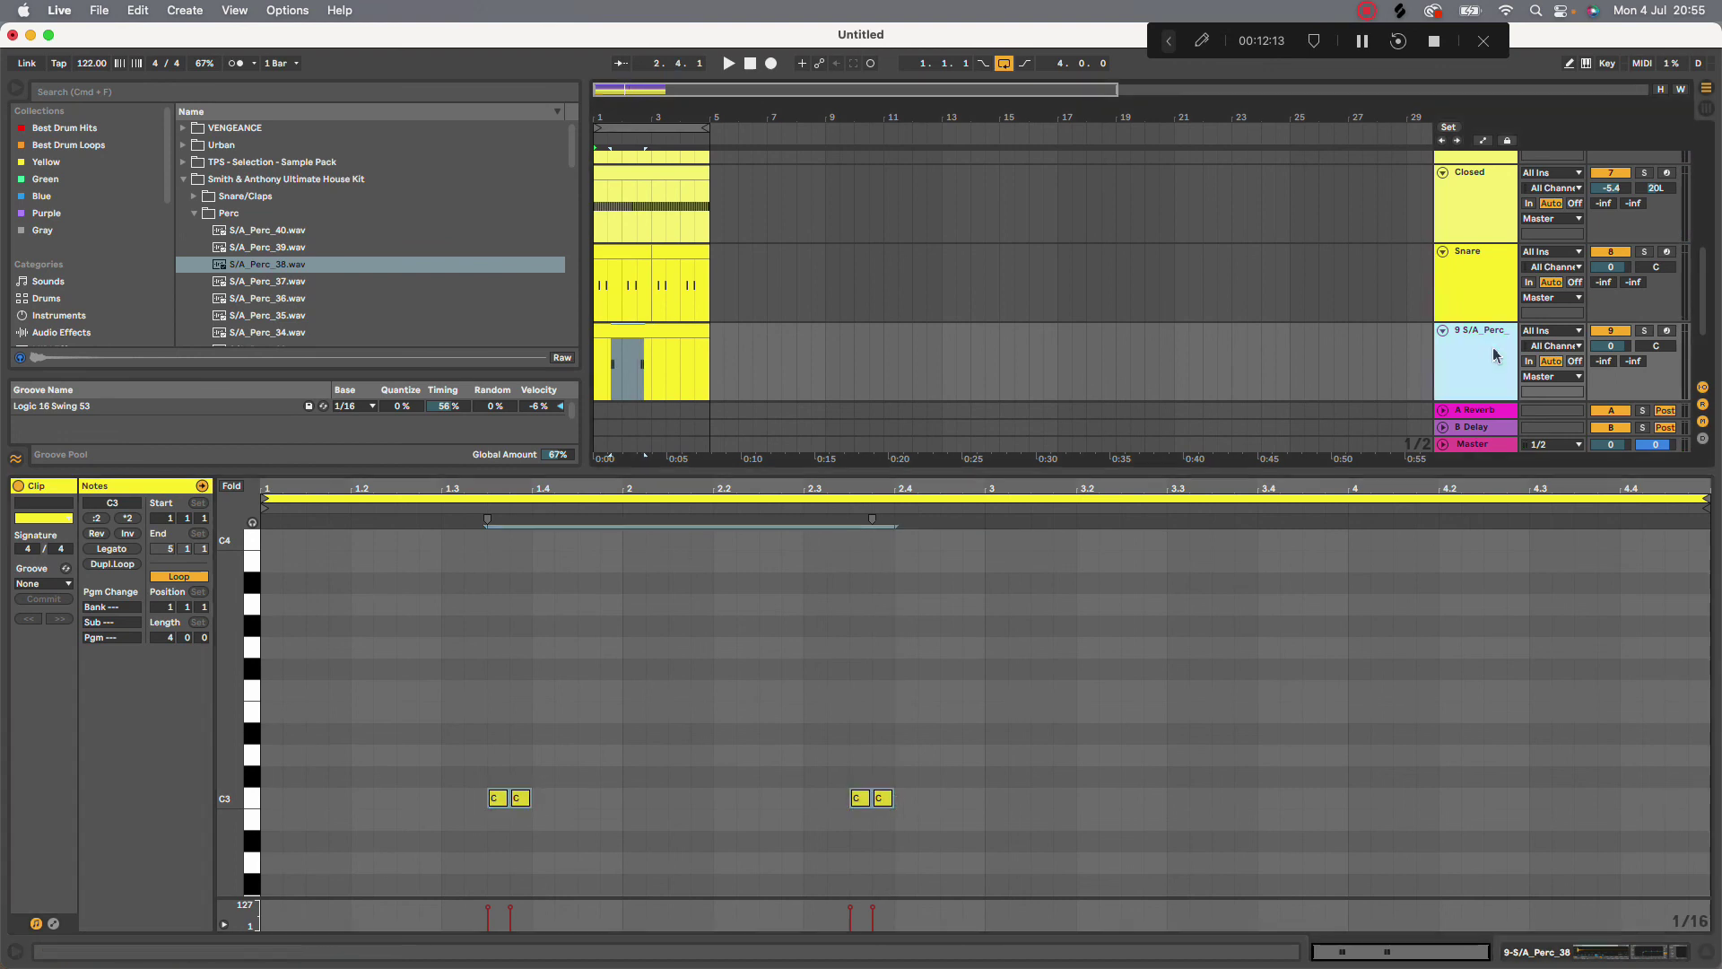
Add an Echo effect between the percussion sampler and EQ Eight, with Reverb at 35% and Dry/Wet at 45%
left_click(289, 93)
type("e")
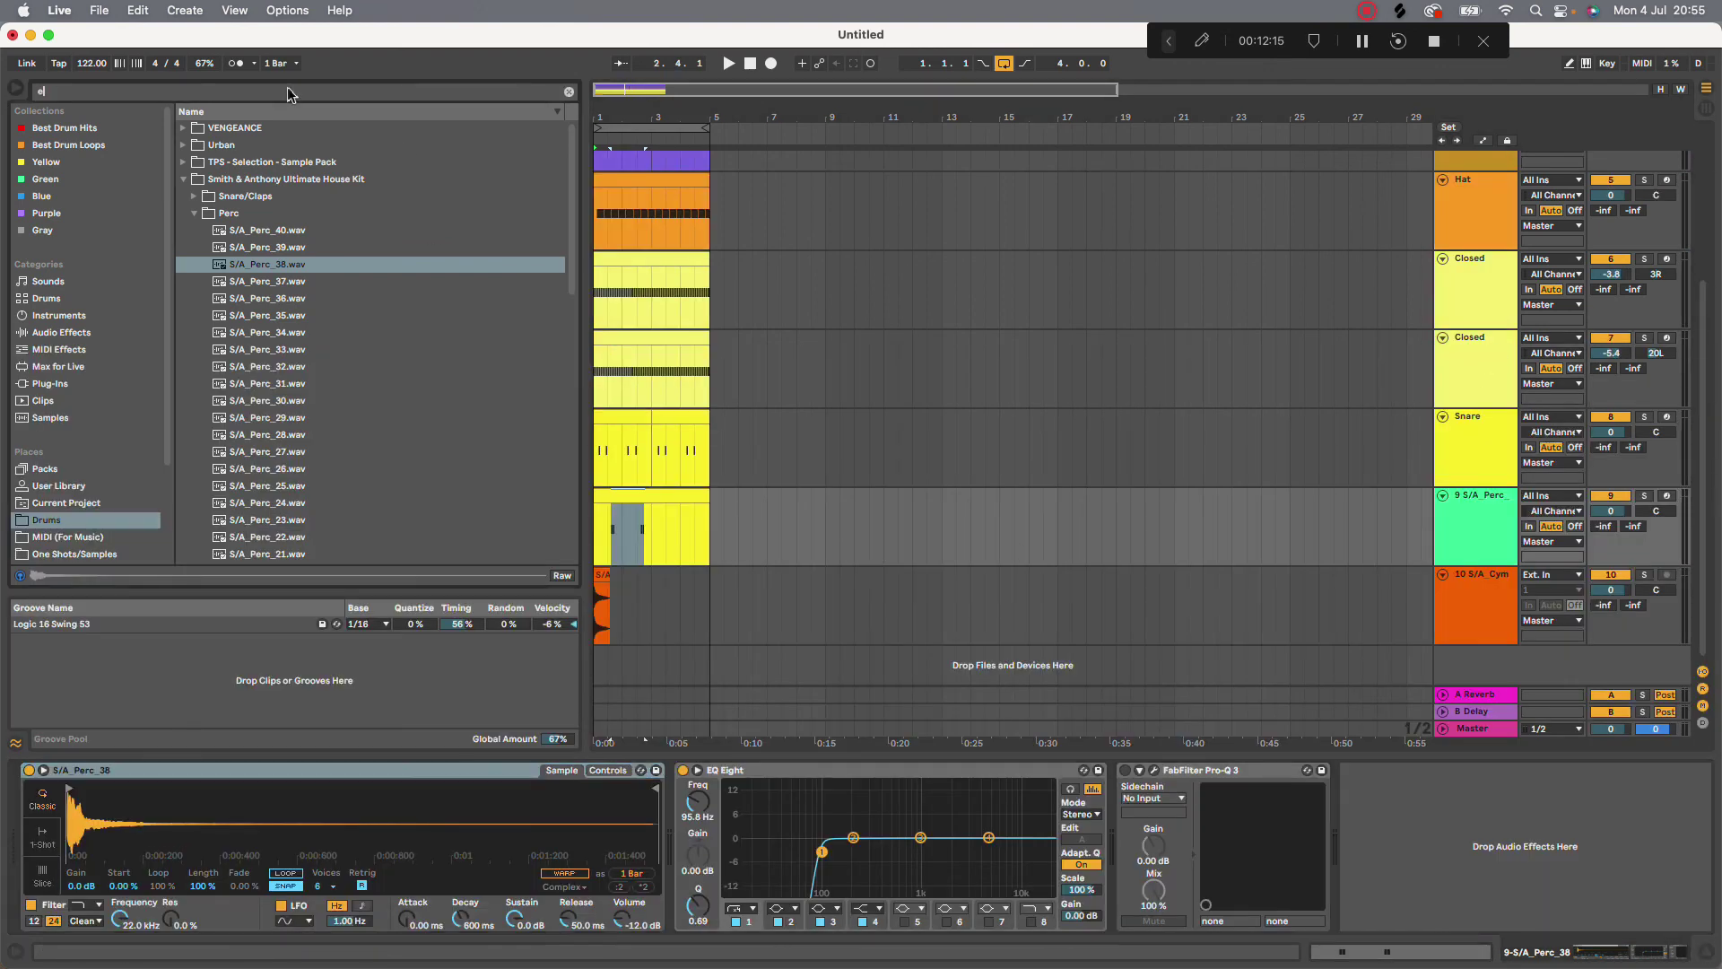
type("cho")
left_click(57, 337)
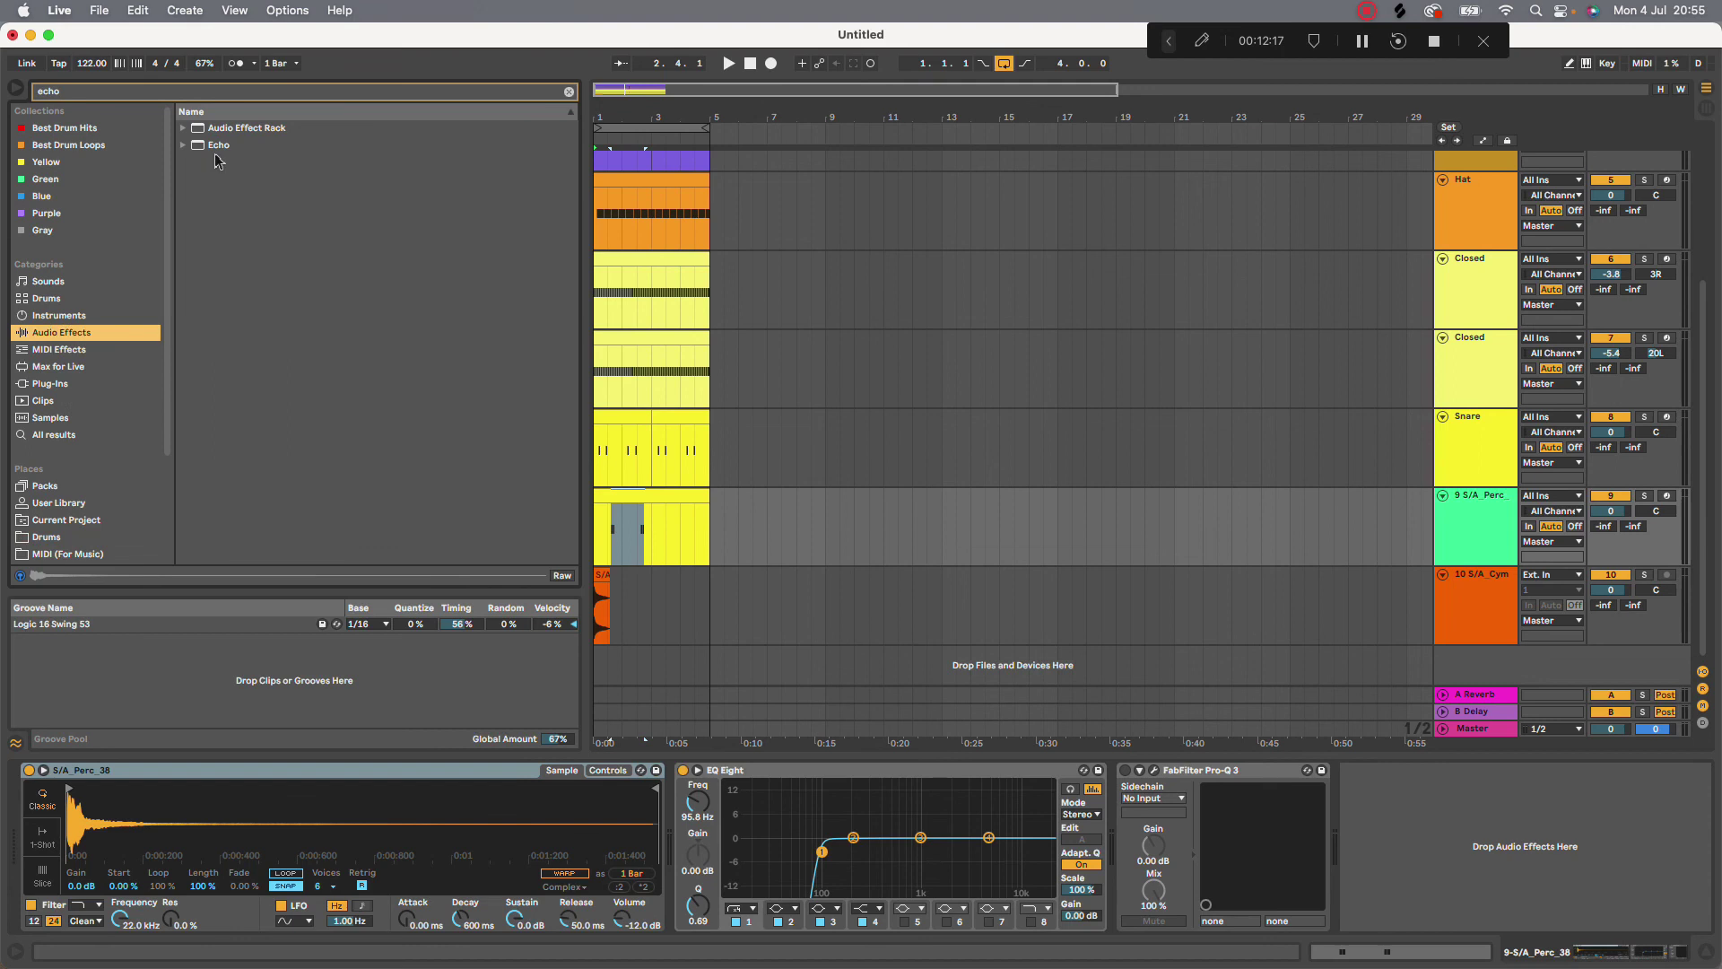
left_click_drag(218, 162, 704, 803)
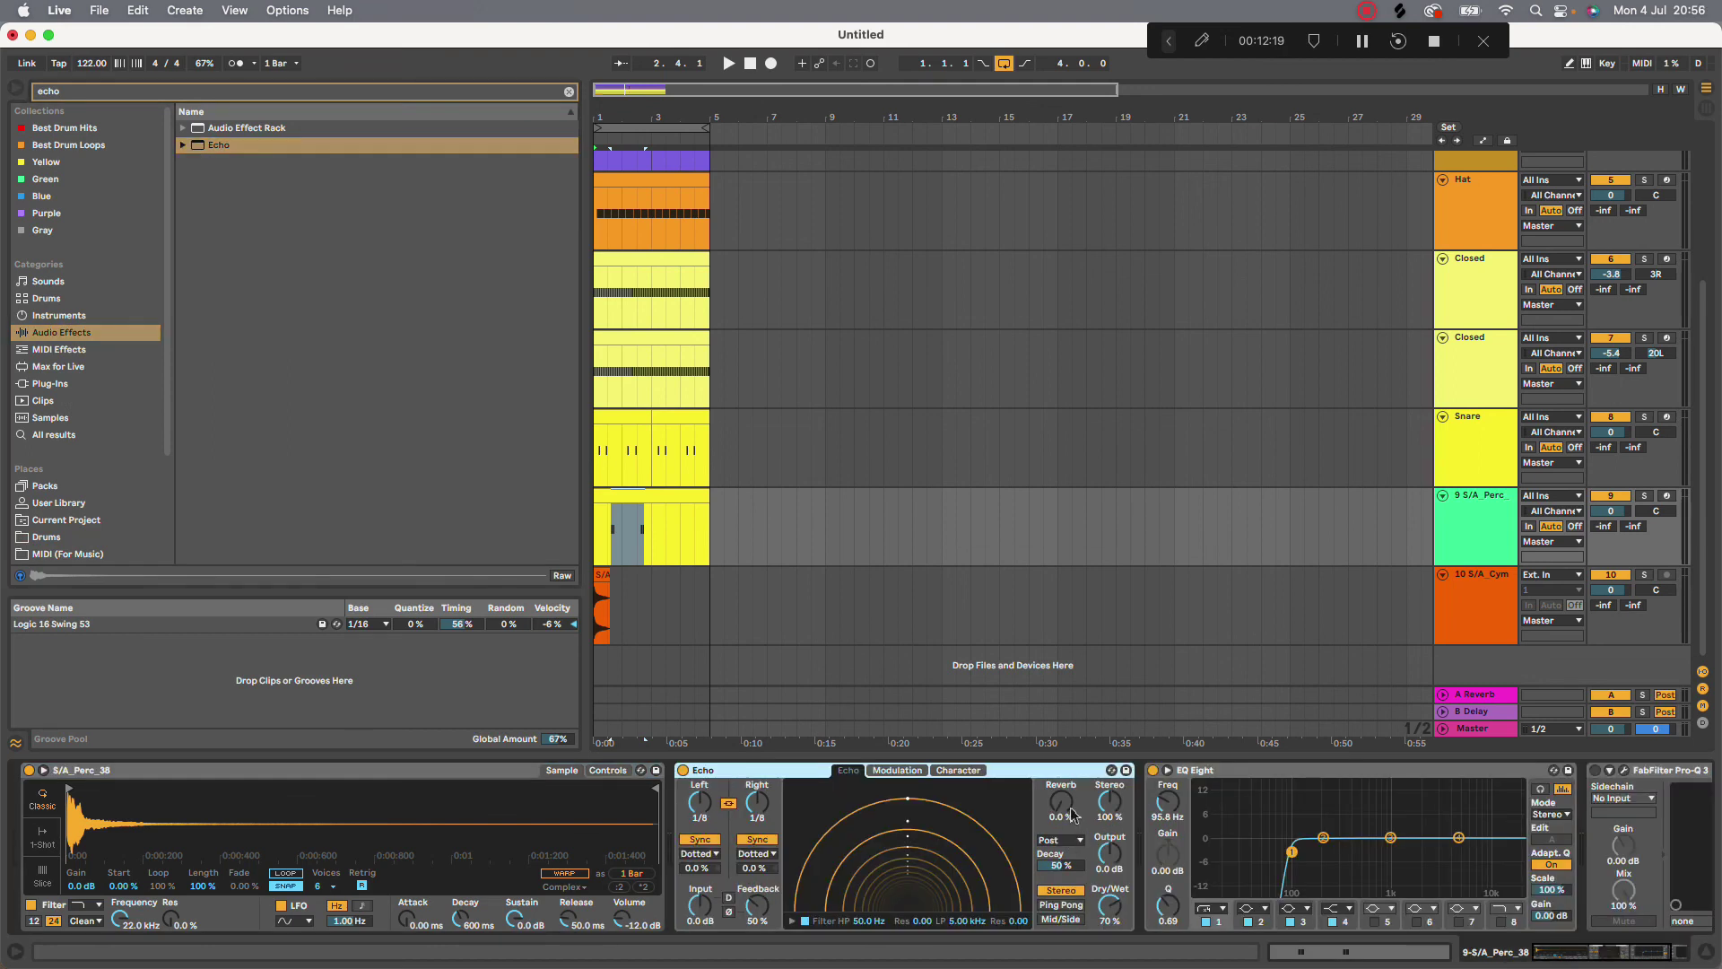
left_click_drag(1073, 814, 1070, 810)
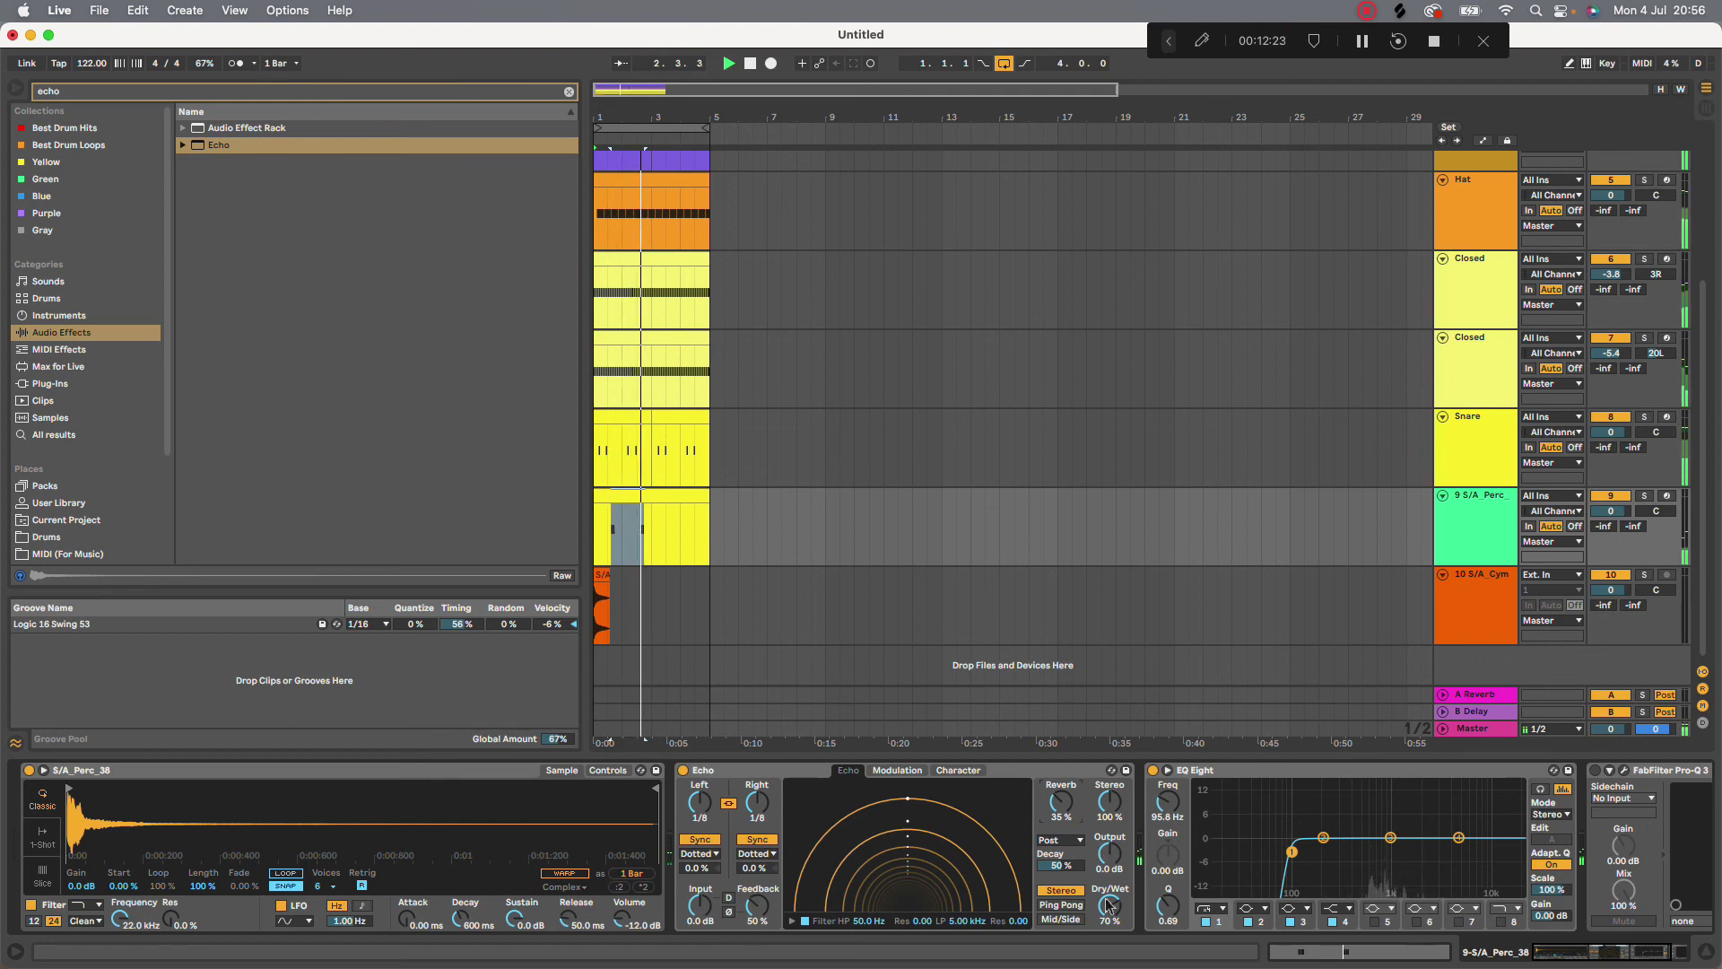
left_click_drag(1110, 906, 1109, 929)
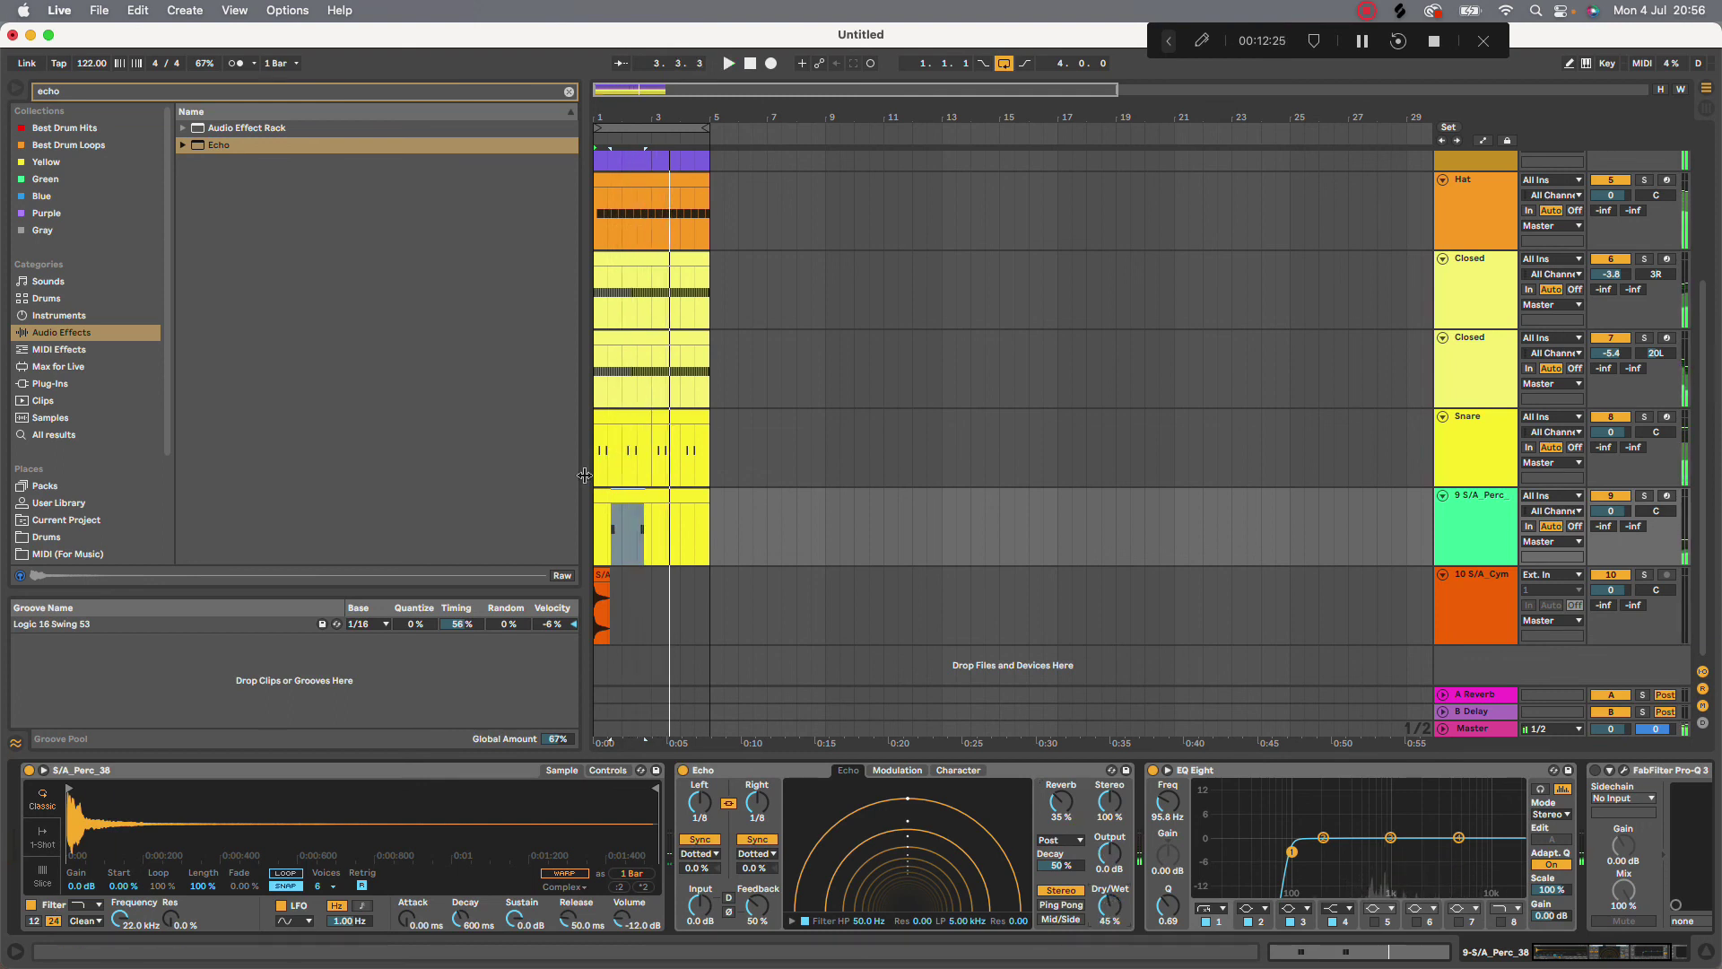
Duplicate the percussion clip's first two bars into bars 3 and 4, and set the track's volume to -1.1 dB
left_click(639, 529)
key("super+d")
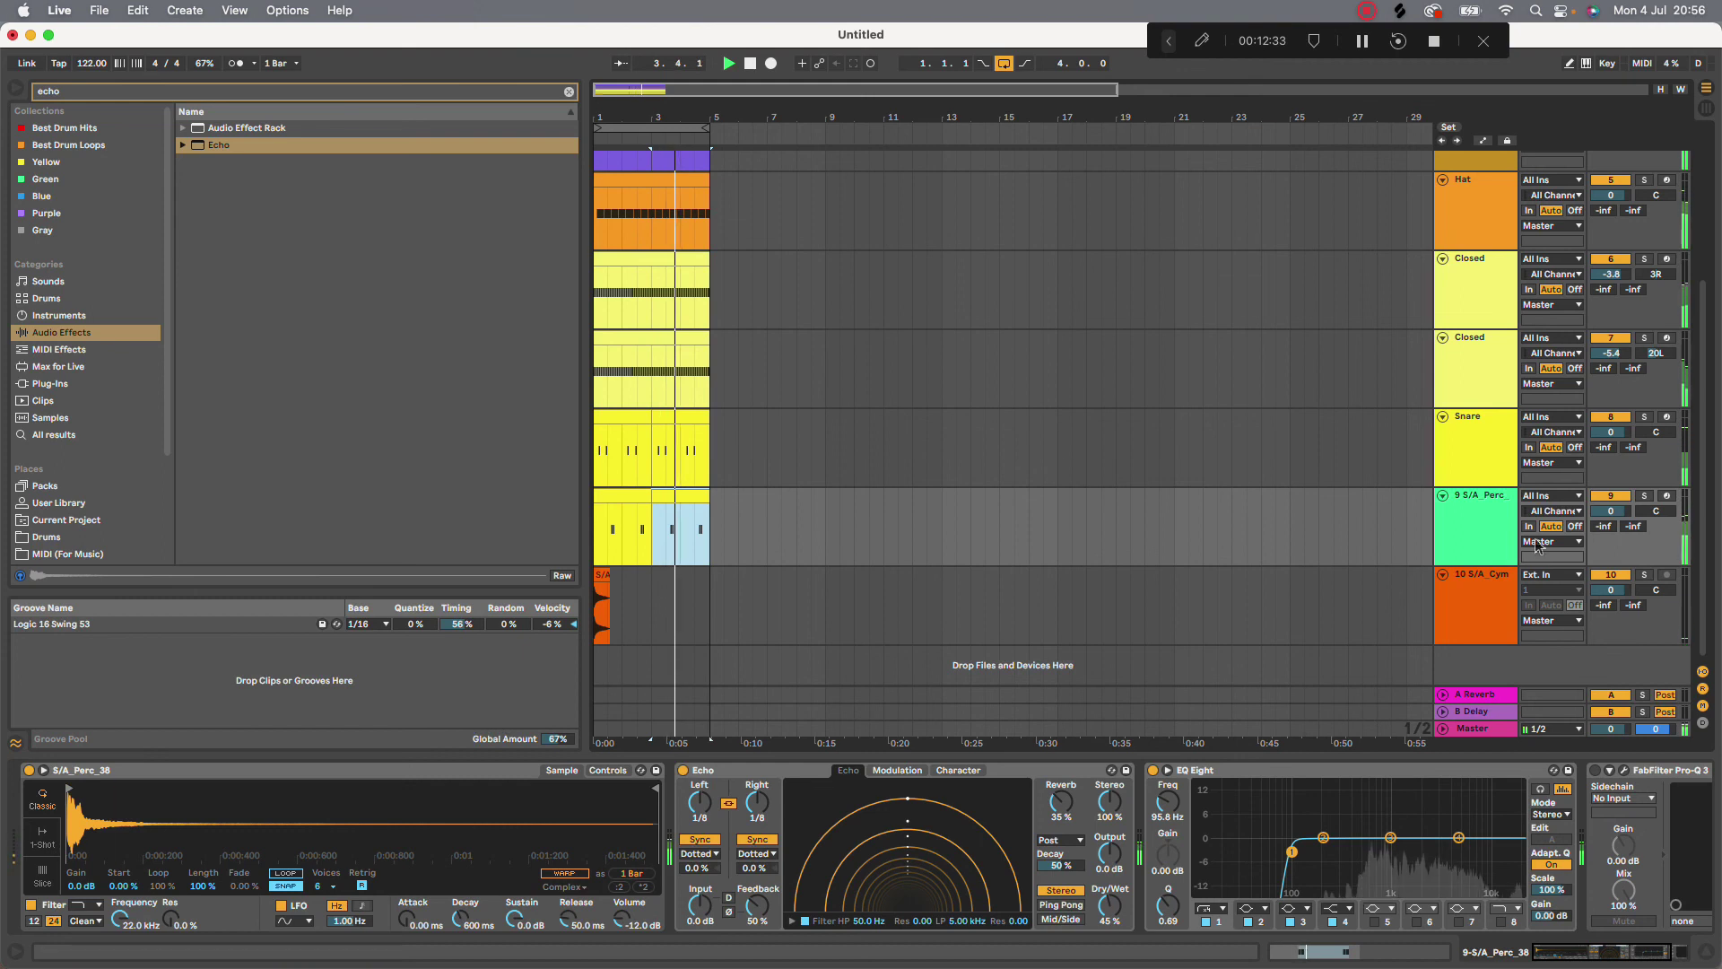
left_click_drag(1610, 511, 1607, 513)
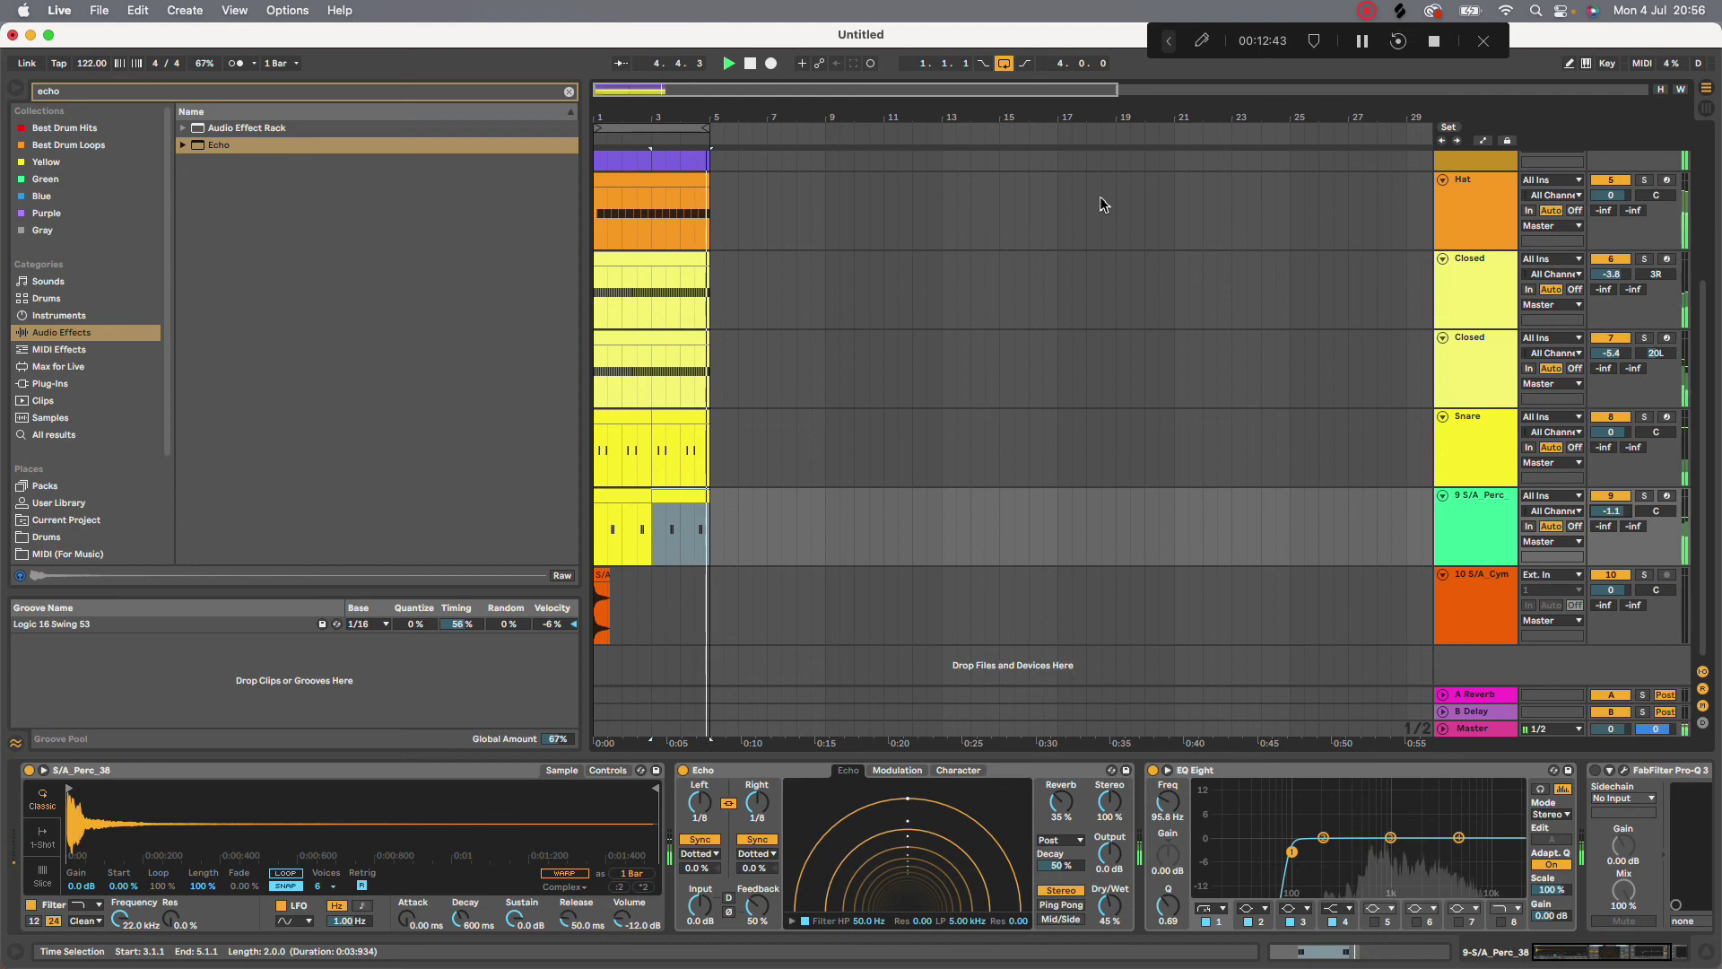
left_click(100, 8)
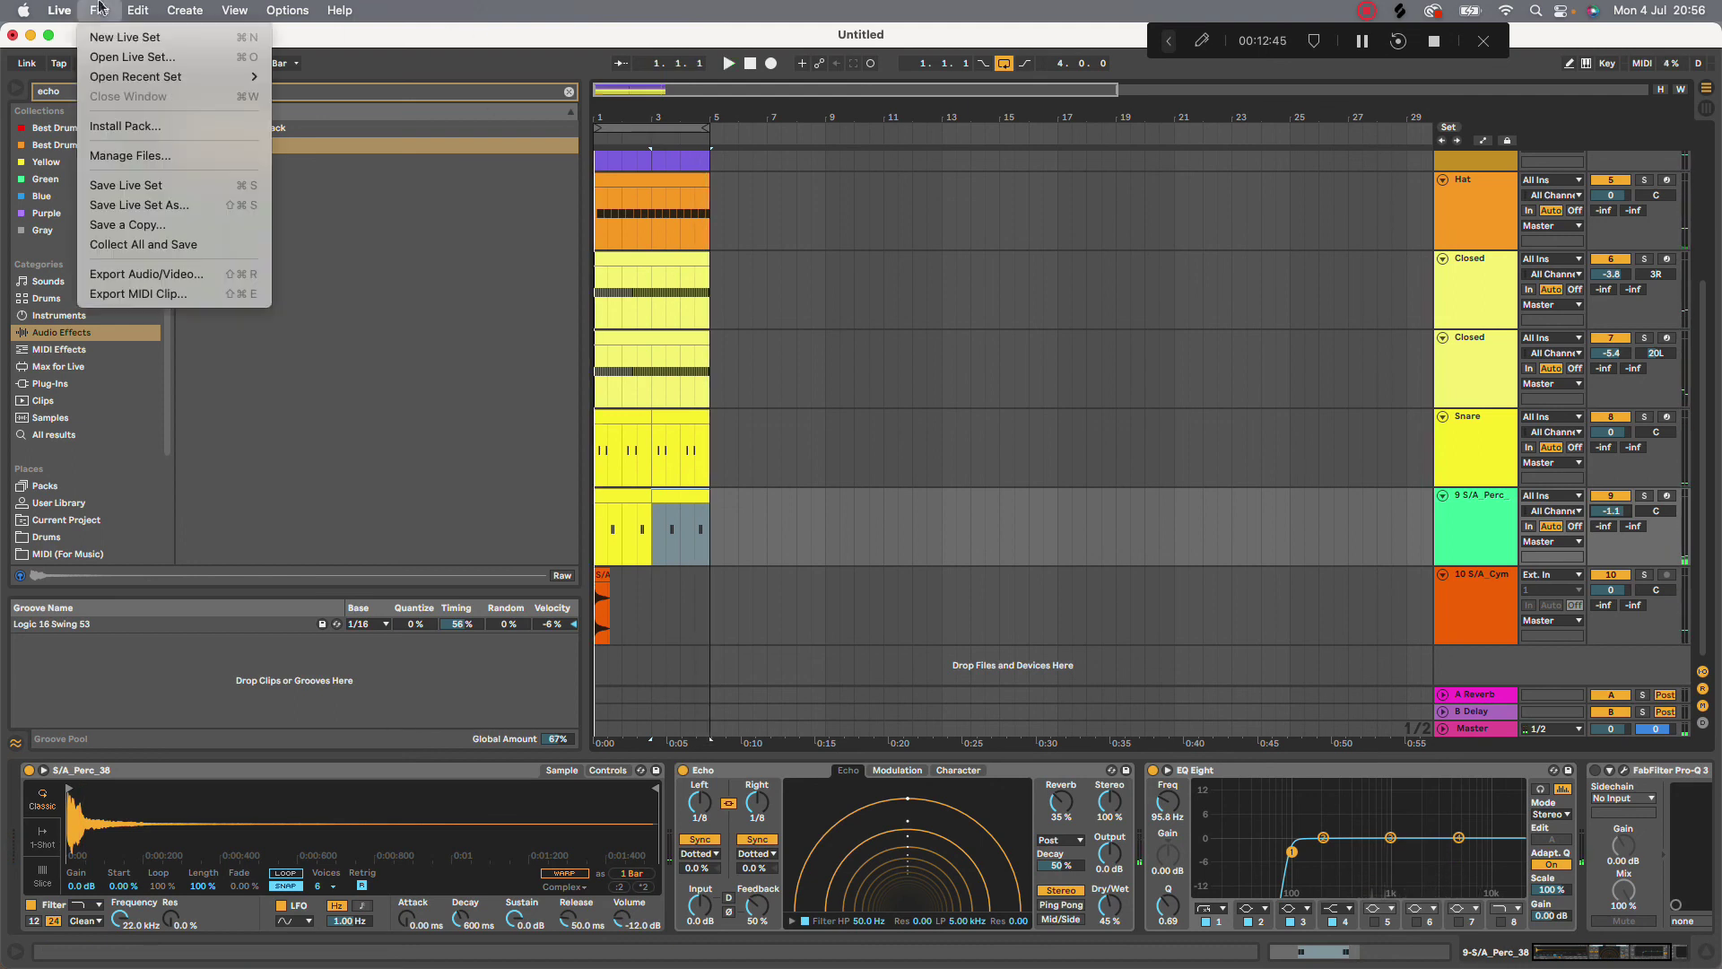
left_click(101, 8)
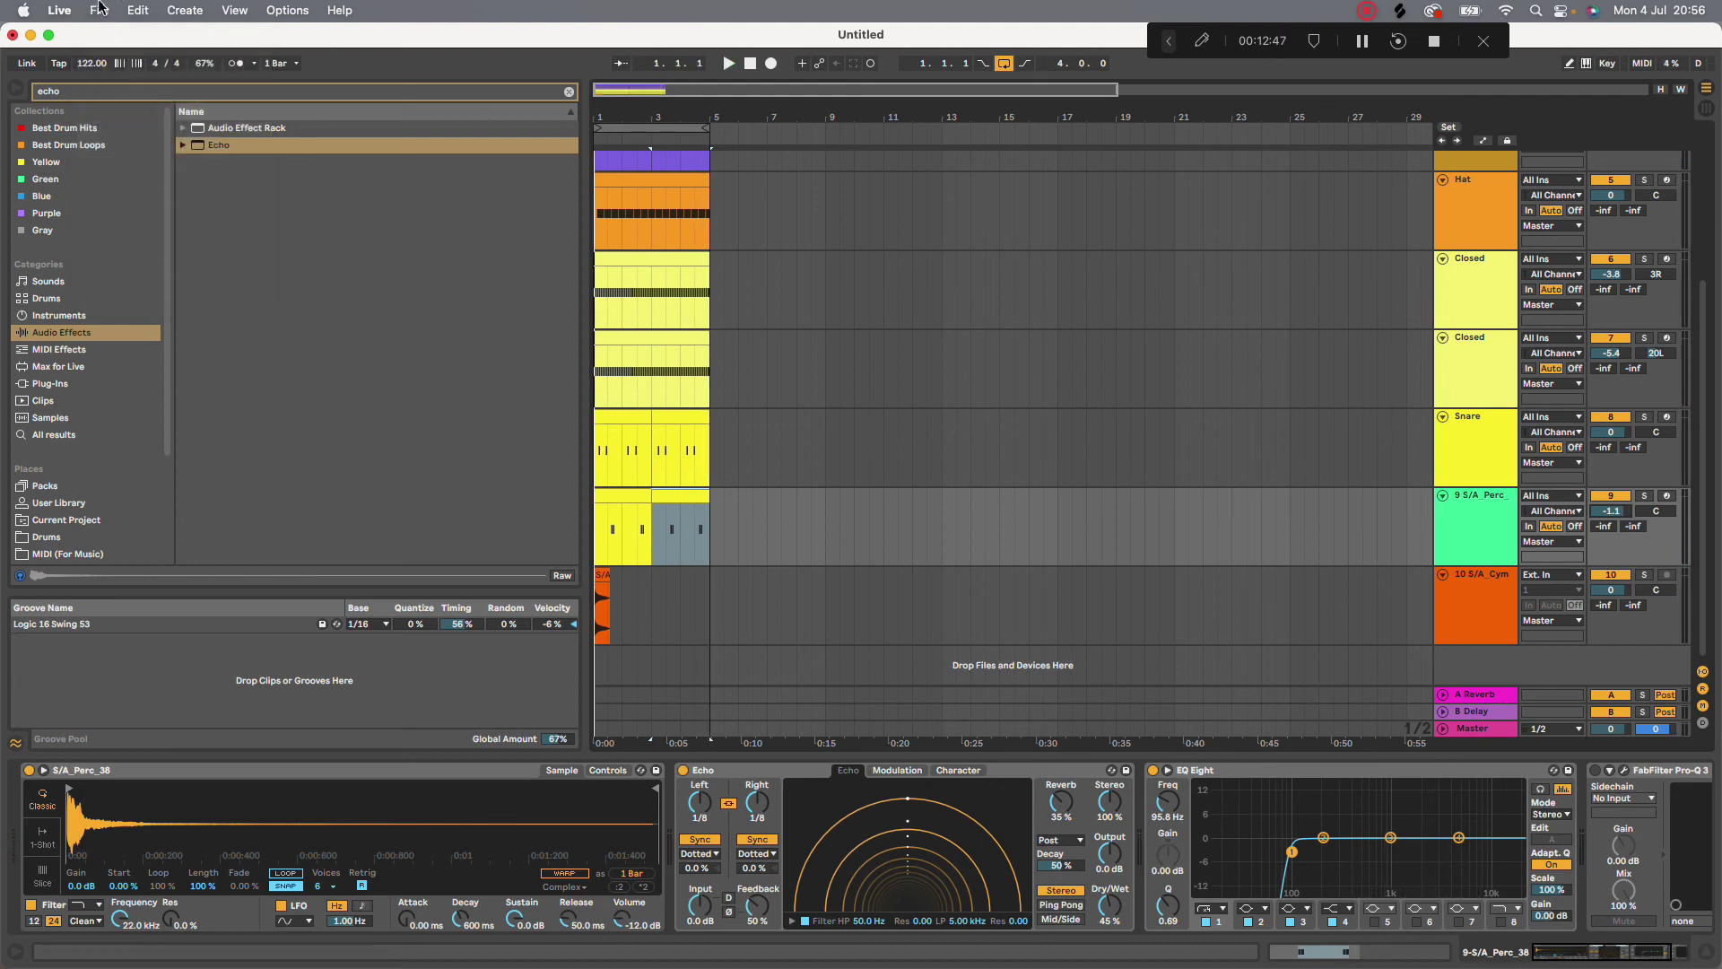